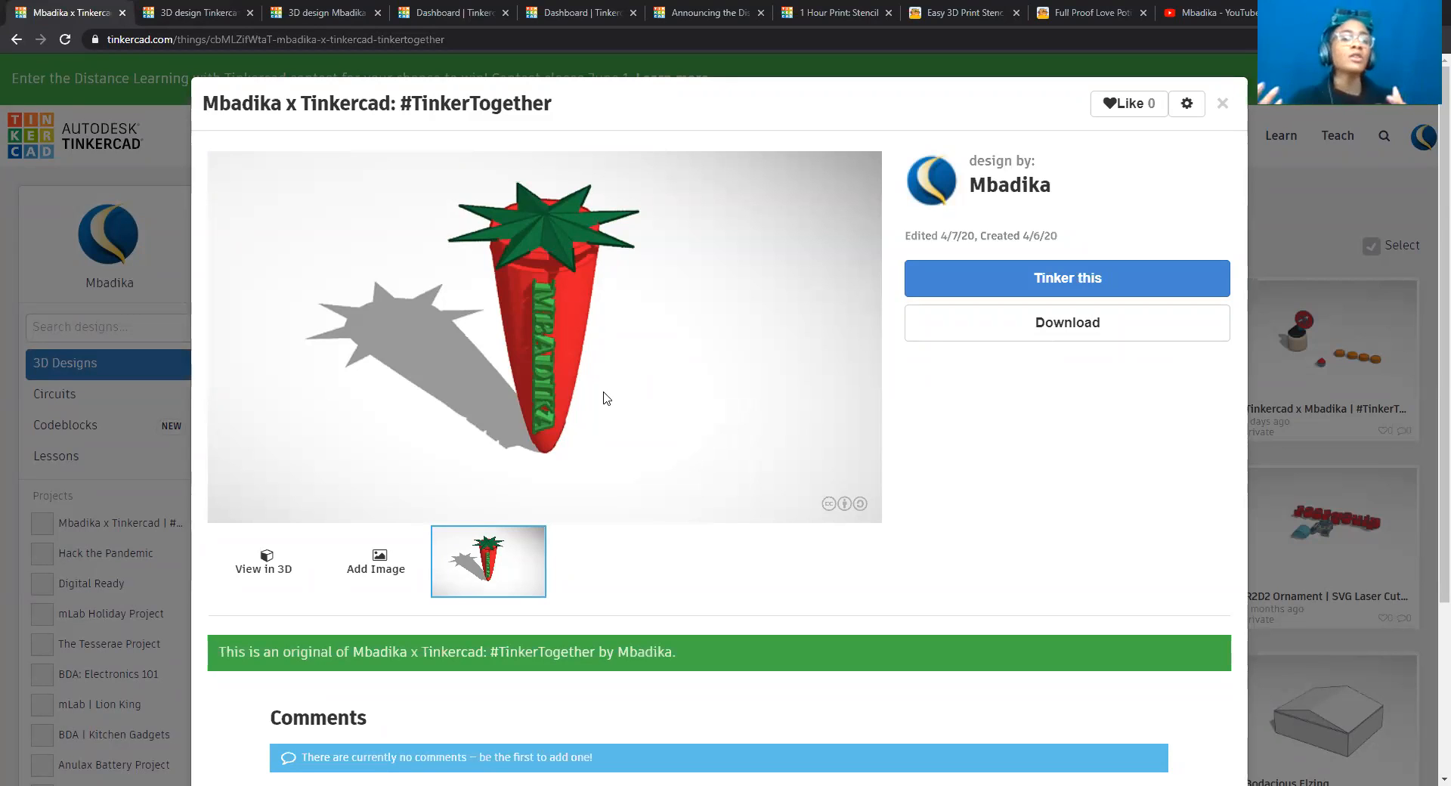
Close the design details, create a new 3D design and name it "Mbadika x Tinkercad | #TinkerTogether Day".
{"action": "left_click", "coordinate": [1224, 107]}
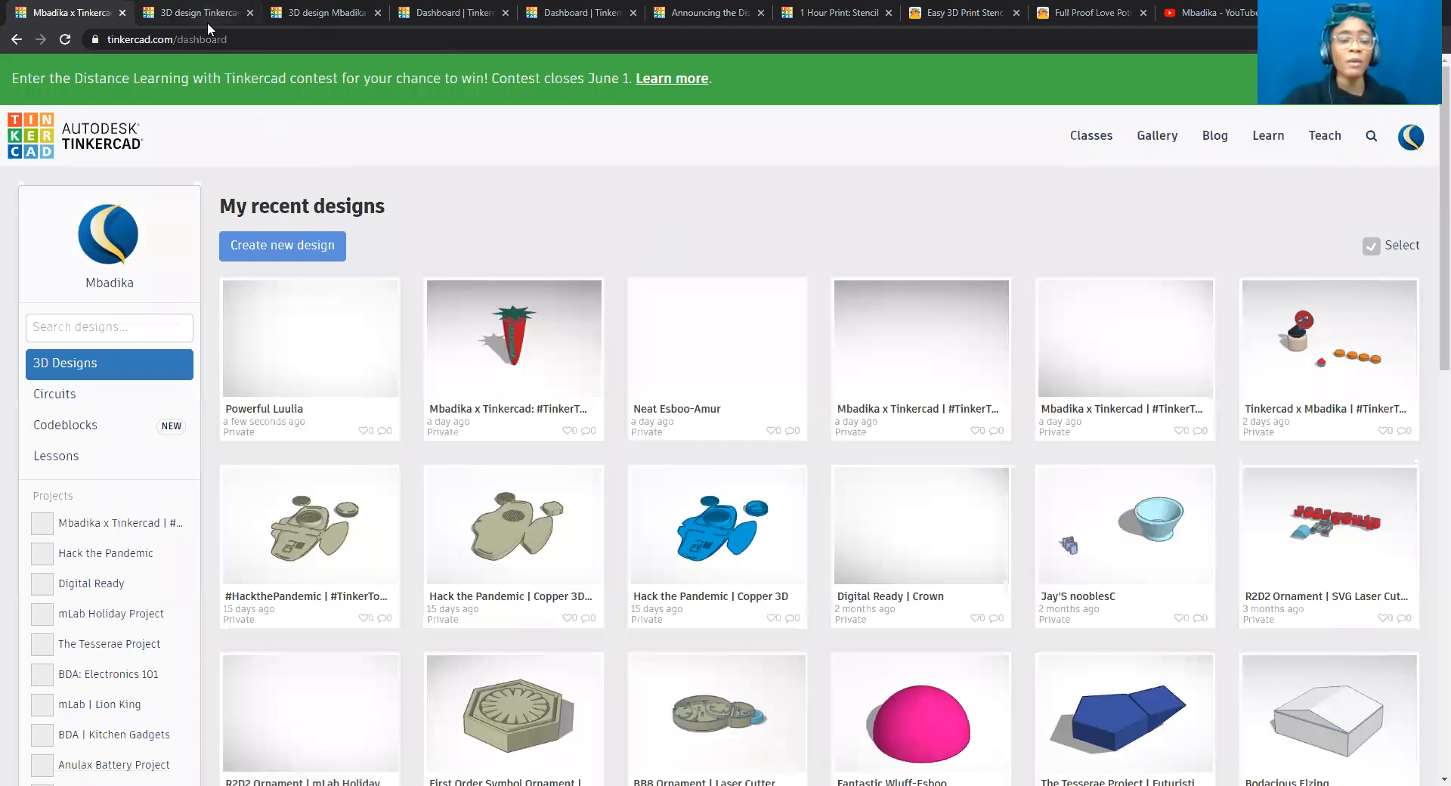
{"action": "left_click", "coordinate": [281, 249]}
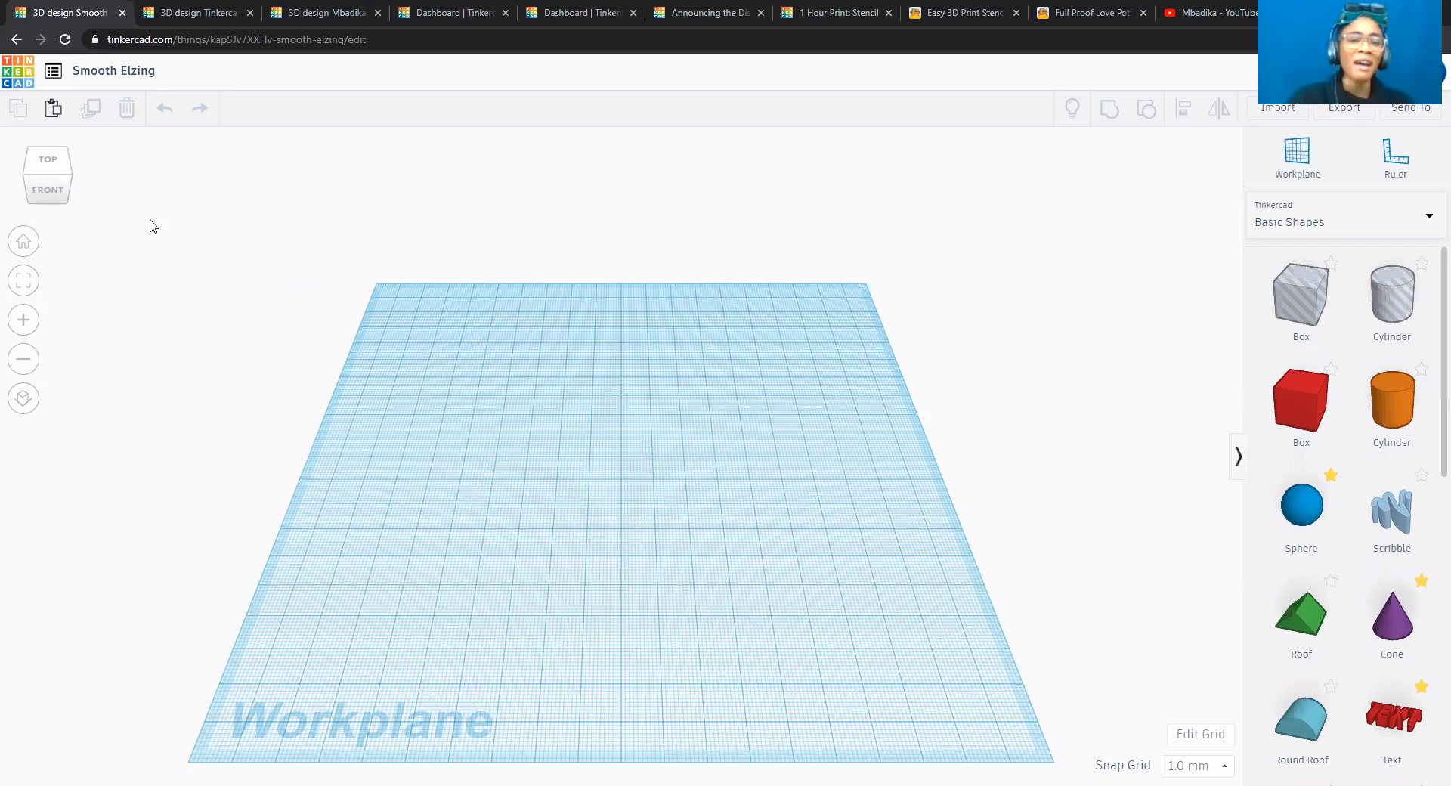
{"action": "left_click", "coordinate": [129, 70]}
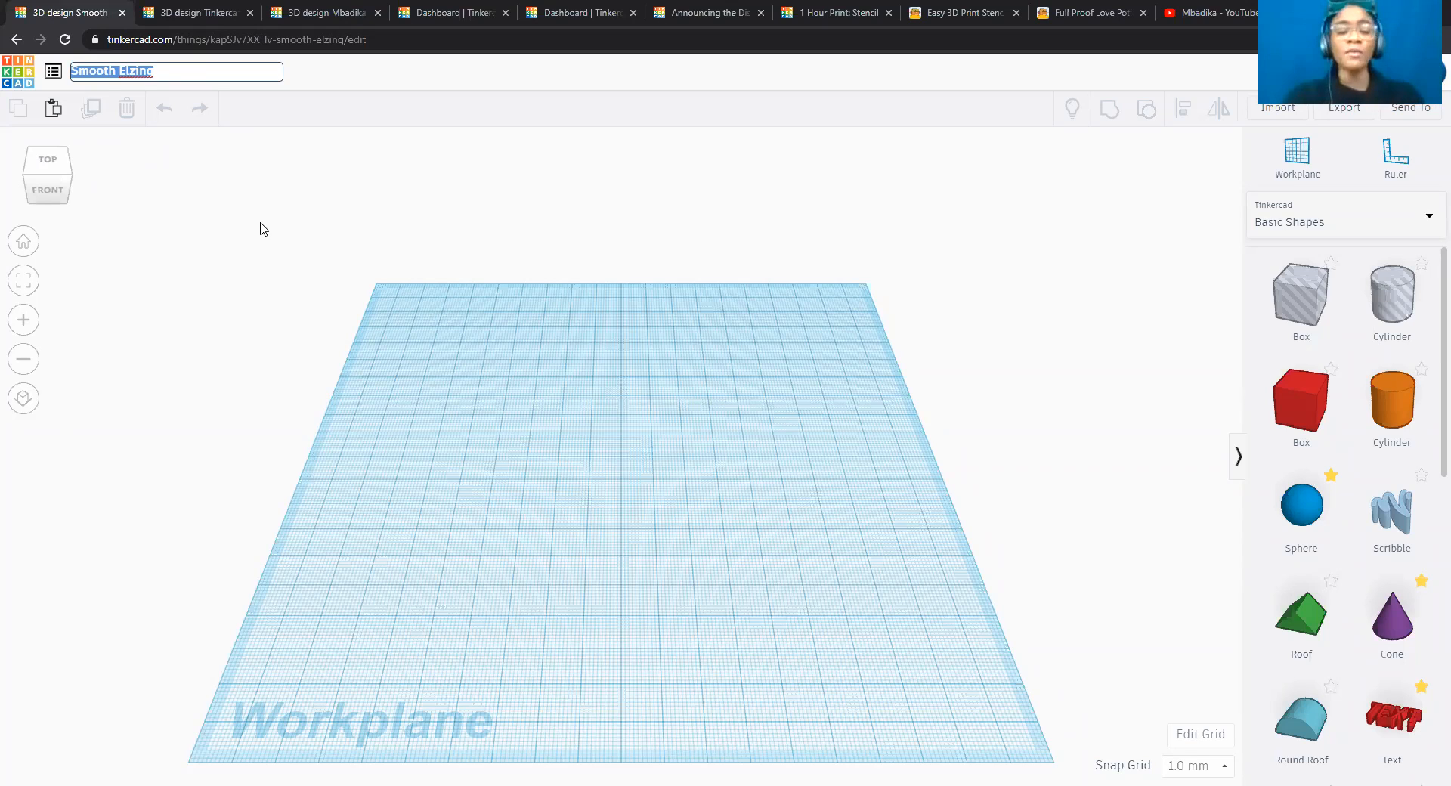
{"action": "type", "text": "Mbadika x"}
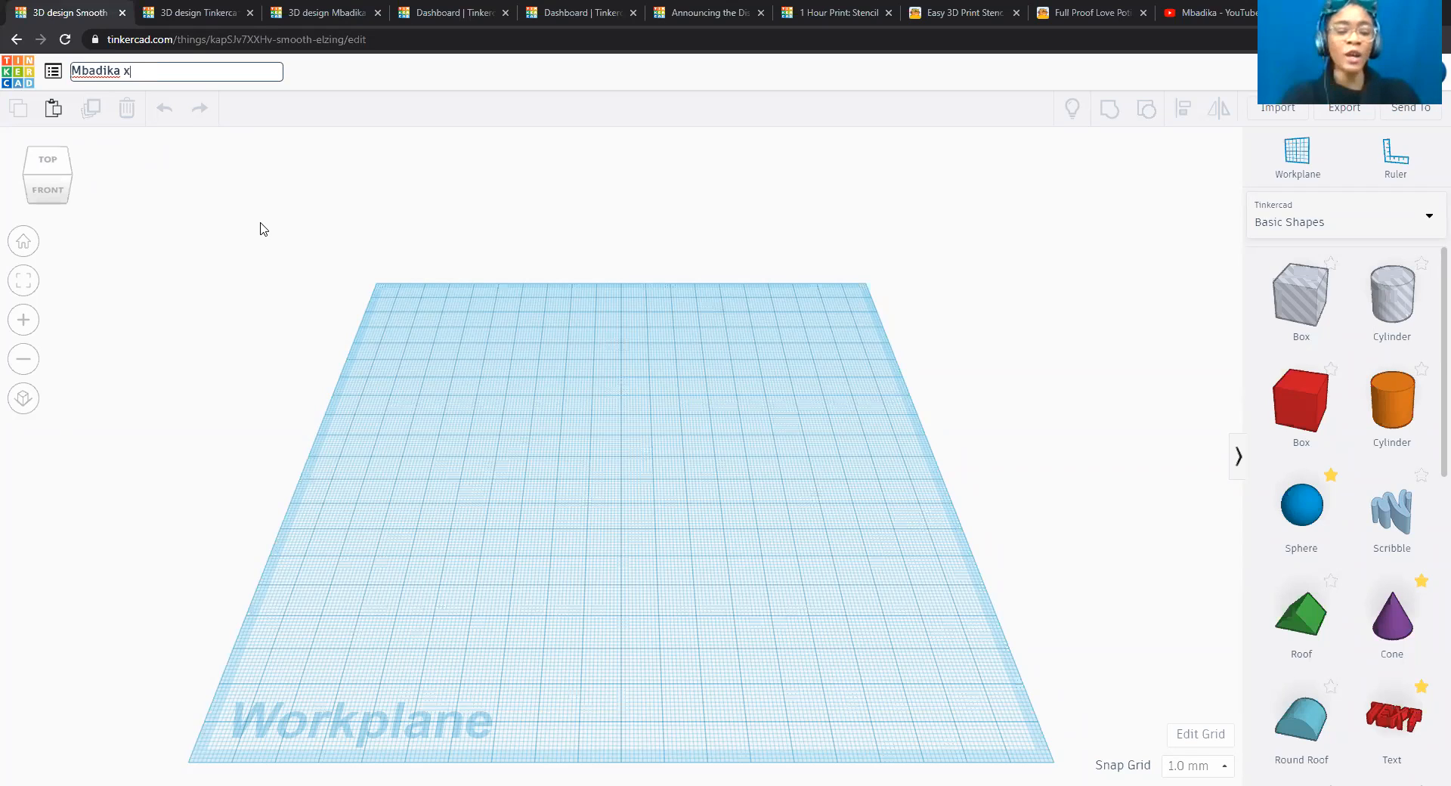
{"action": "type", "text": " Tinkercad"}
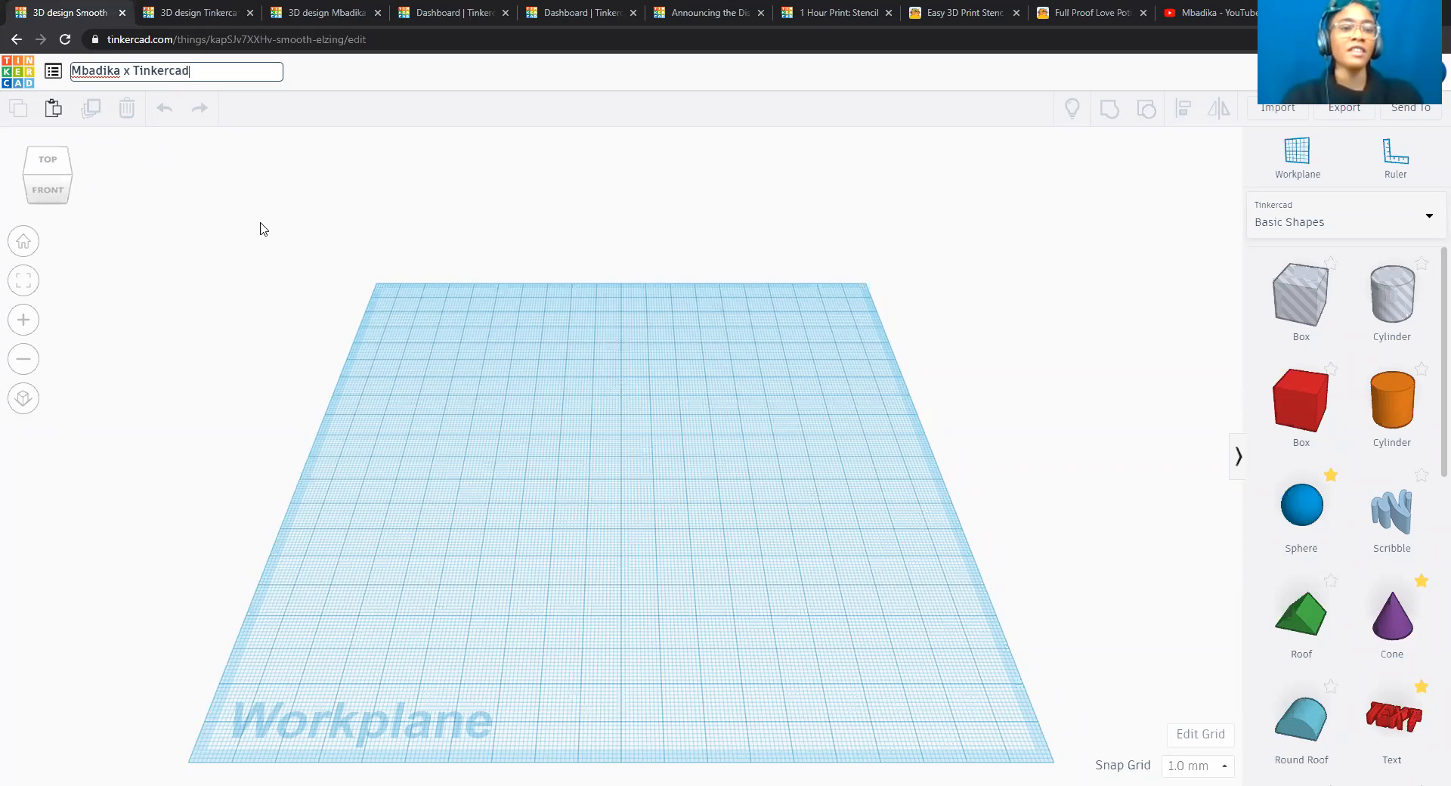
{"action": "type", "text": " |"}
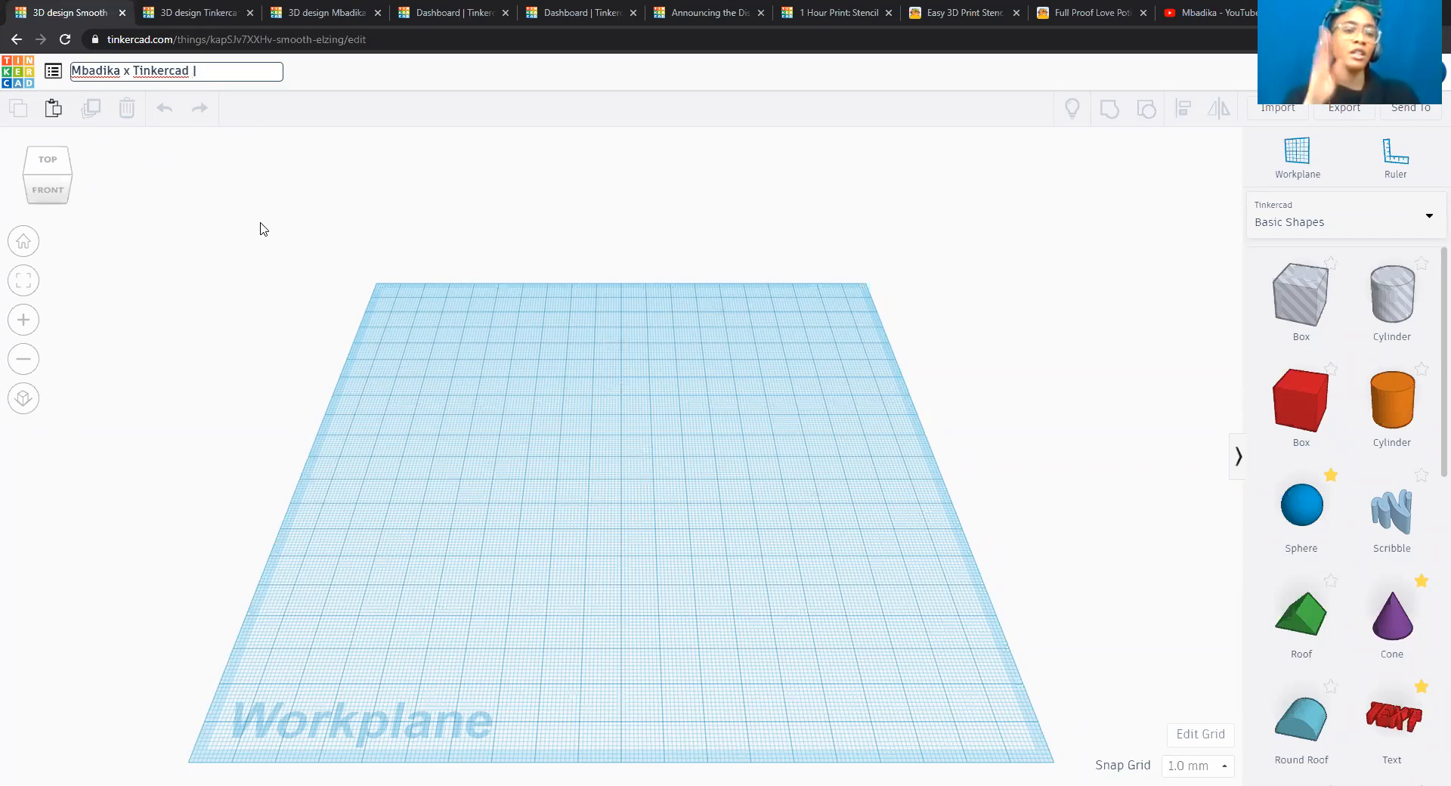
{"action": "type", "text": " #Ti"}
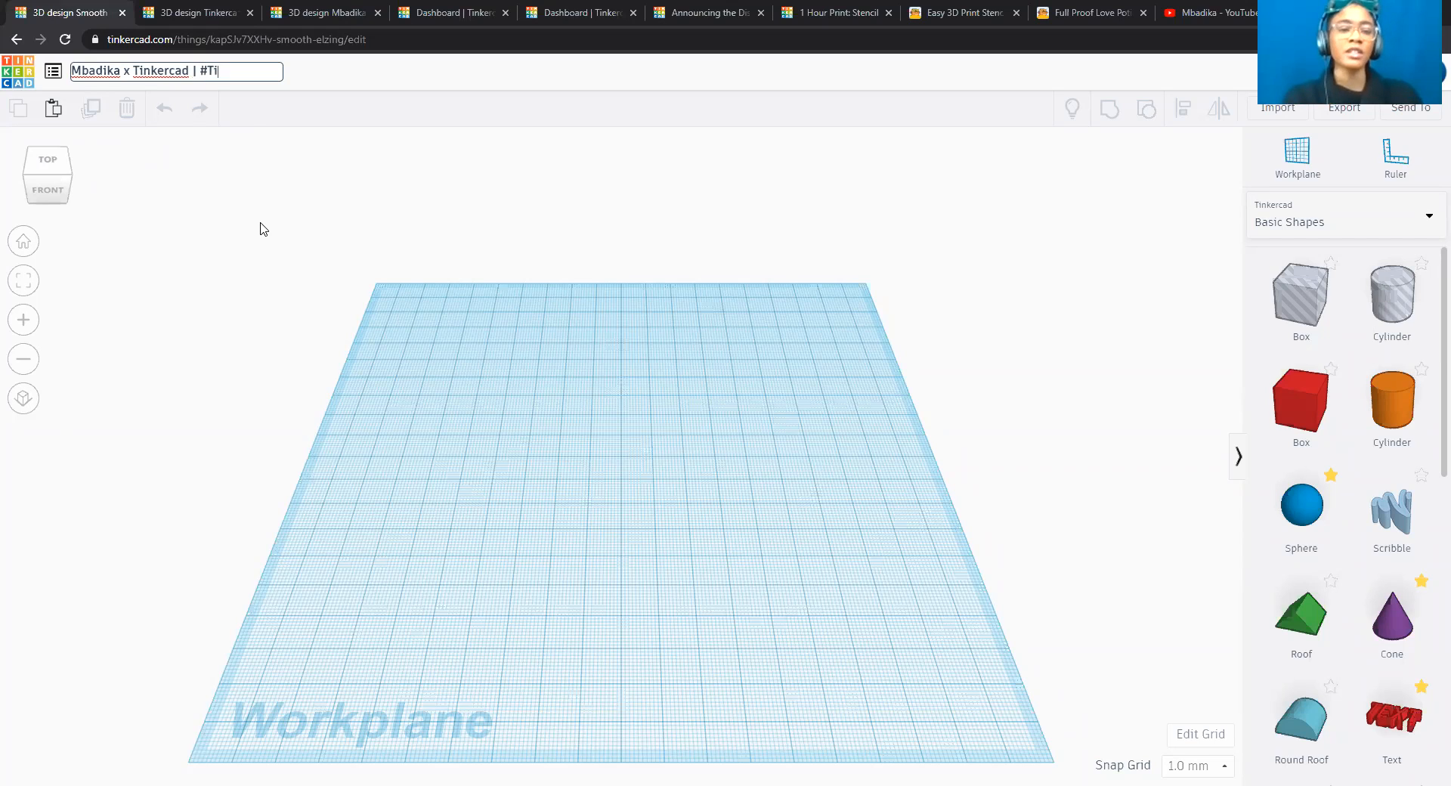
{"action": "type", "text": "nkerTogether Day 0"}
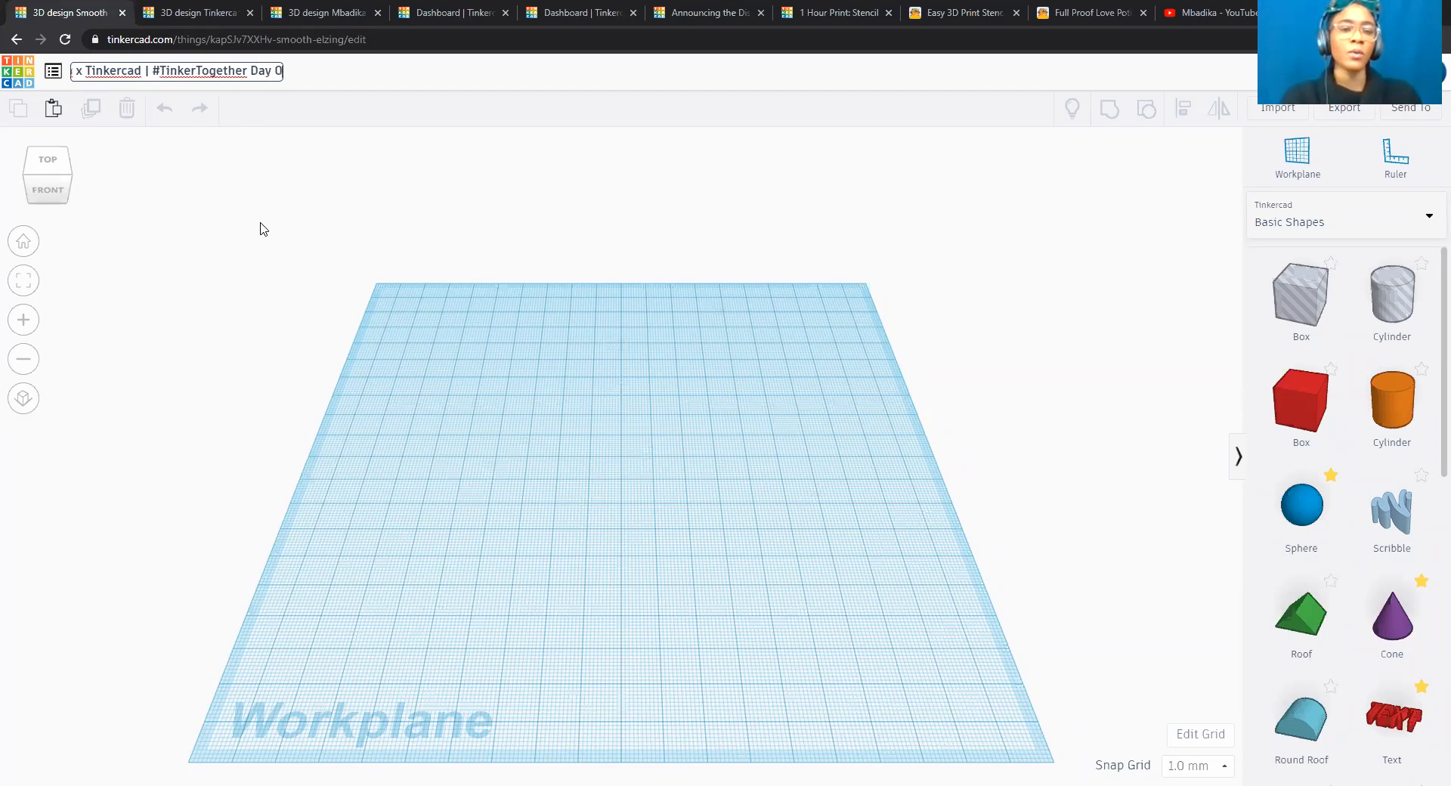
{"action": "key", "text": "Return"}
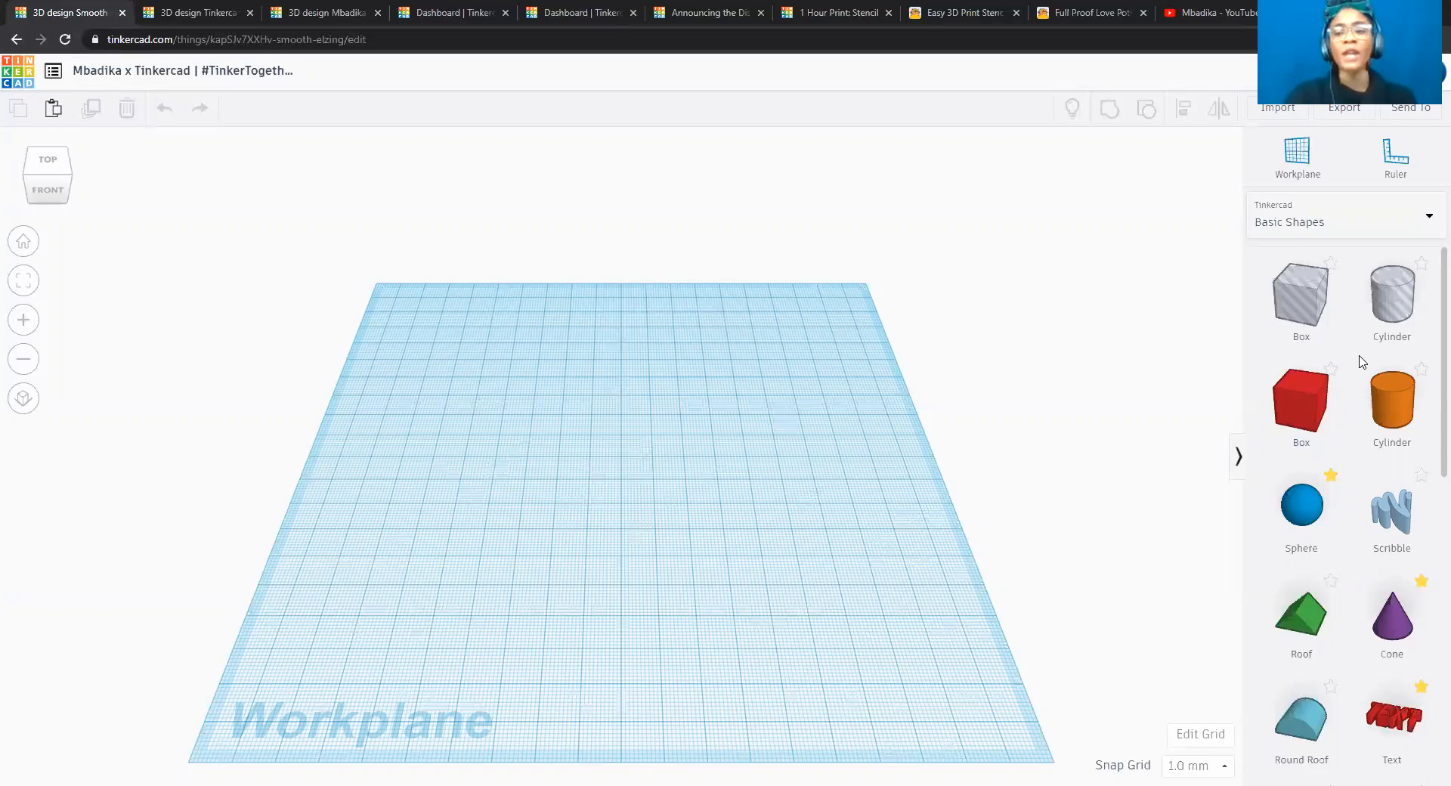
Look through the Basic Shapes library for the available solids.
{"action": "scroll", "coordinate": [1359, 361], "scroll_direction": "down", "scroll_amount": 3}
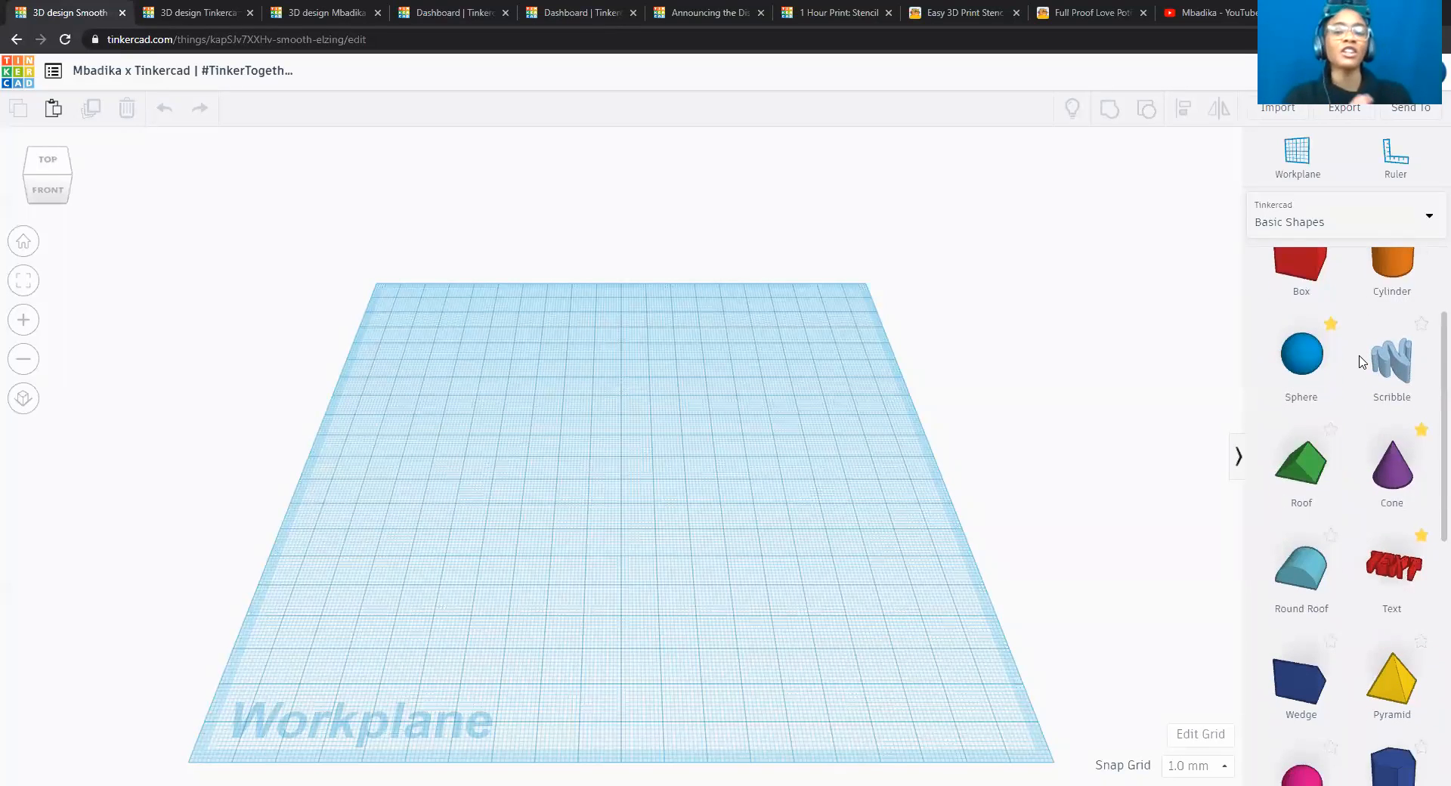
{"action": "scroll", "coordinate": [1359, 361], "scroll_direction": "down", "scroll_amount": 1}
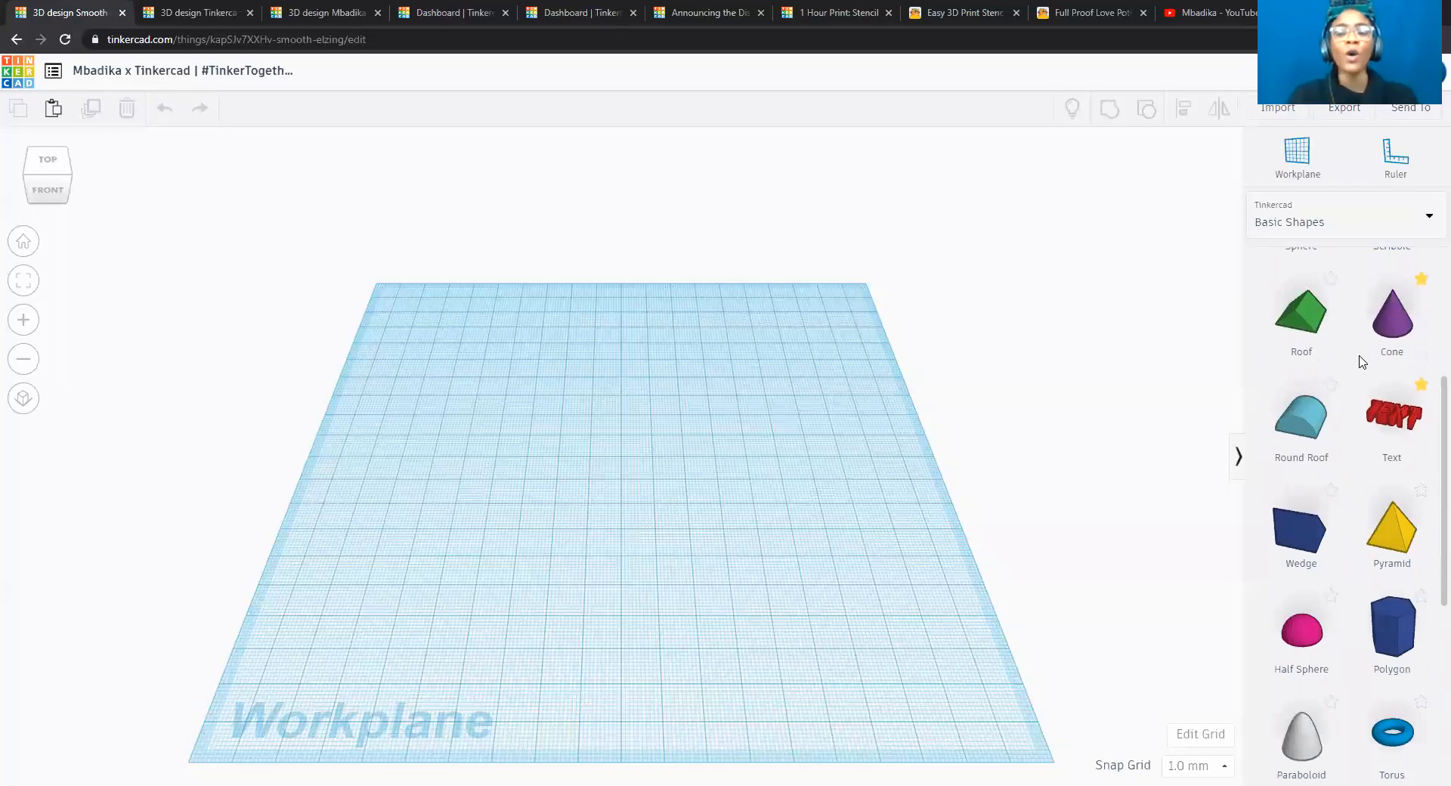
{"action": "scroll", "coordinate": [1359, 361], "scroll_direction": "down", "scroll_amount": 6}
{"action": "scroll", "coordinate": [1359, 361], "scroll_direction": "up", "scroll_amount": 4}
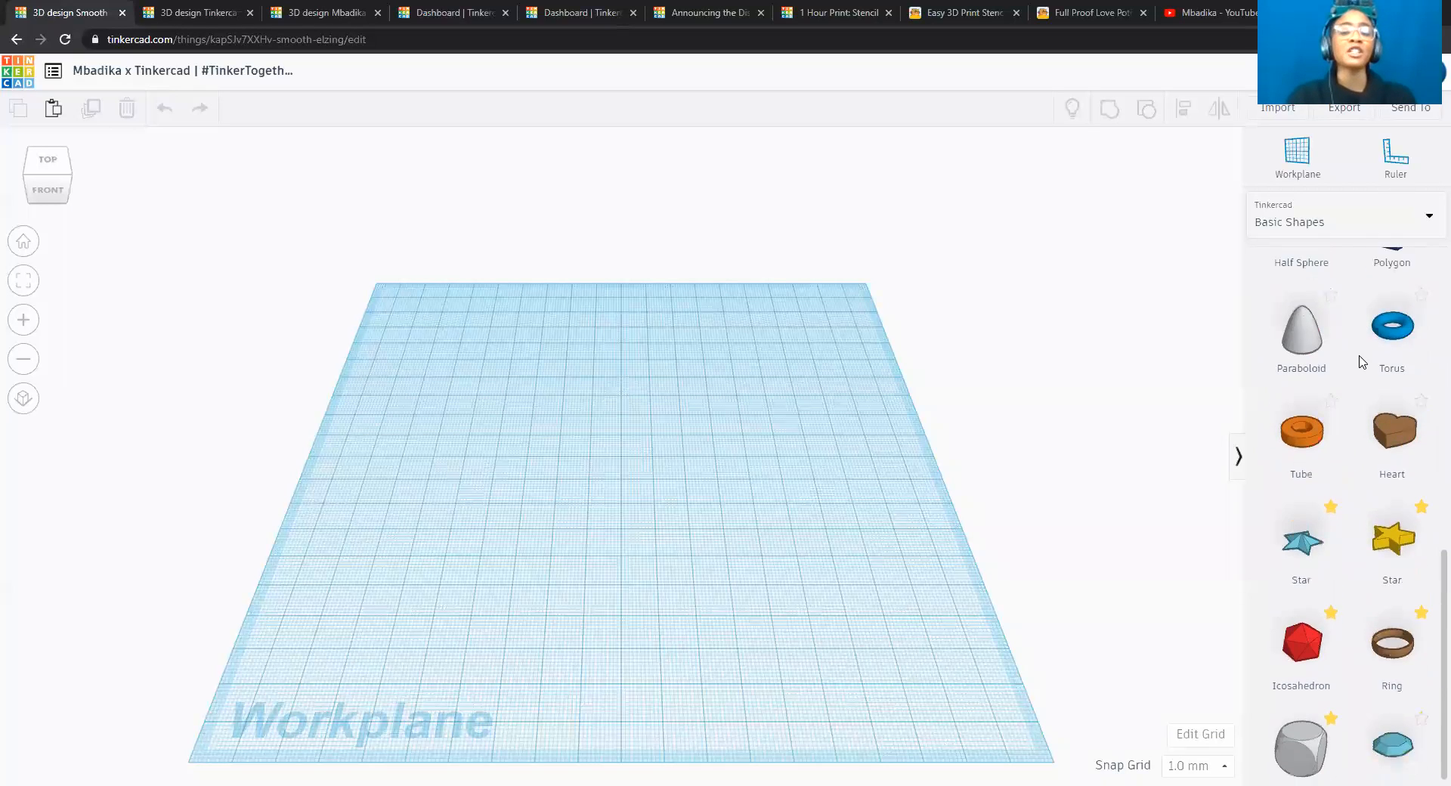
{"action": "scroll", "coordinate": [1360, 362], "scroll_direction": "up", "scroll_amount": 6}
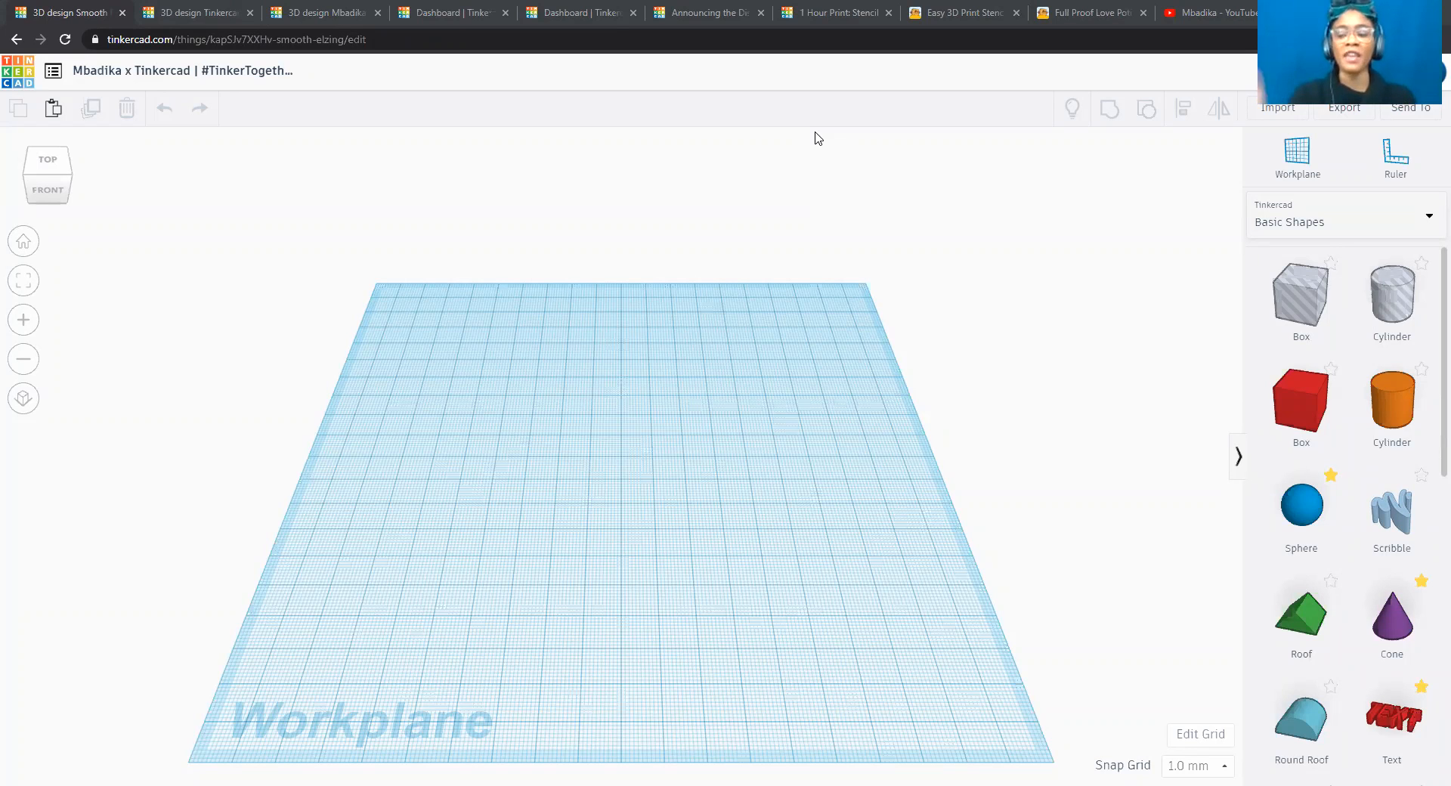
Examine the earlier furniture design, and the model with the beige base and red logo disc from its front and corner views.
{"action": "left_click", "coordinate": [442, 14]}
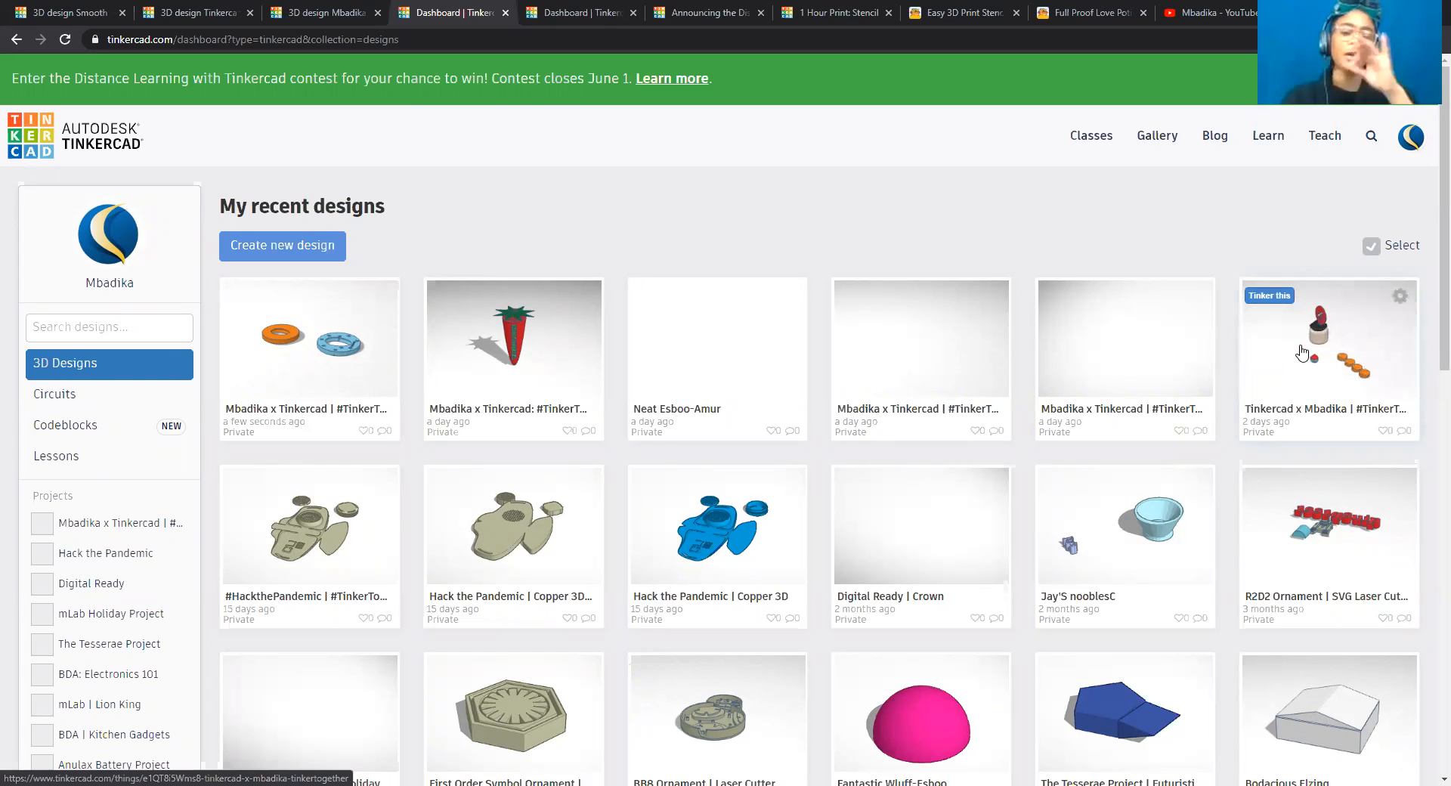
{"action": "left_click", "coordinate": [322, 15]}
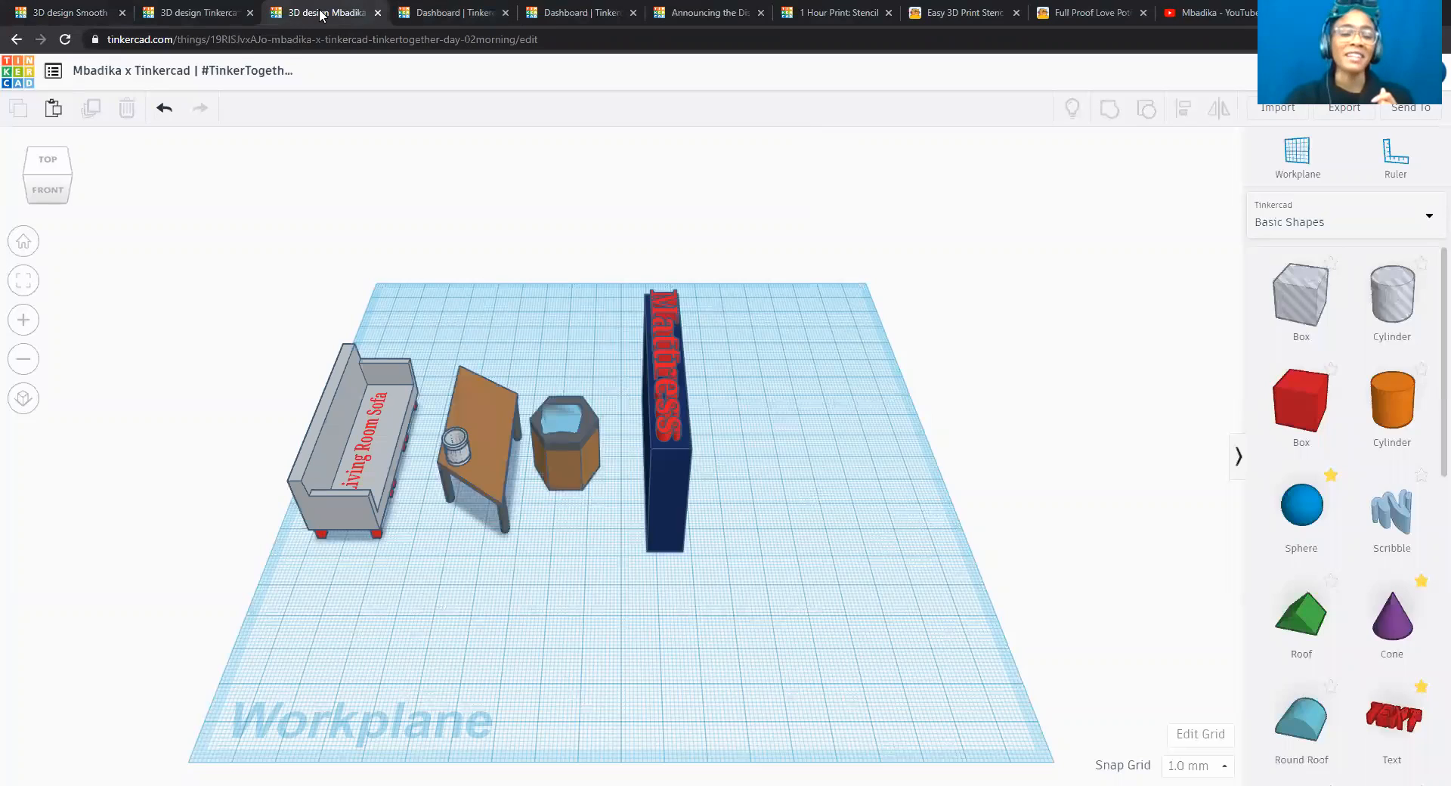
{"action": "left_click", "coordinate": [190, 13]}
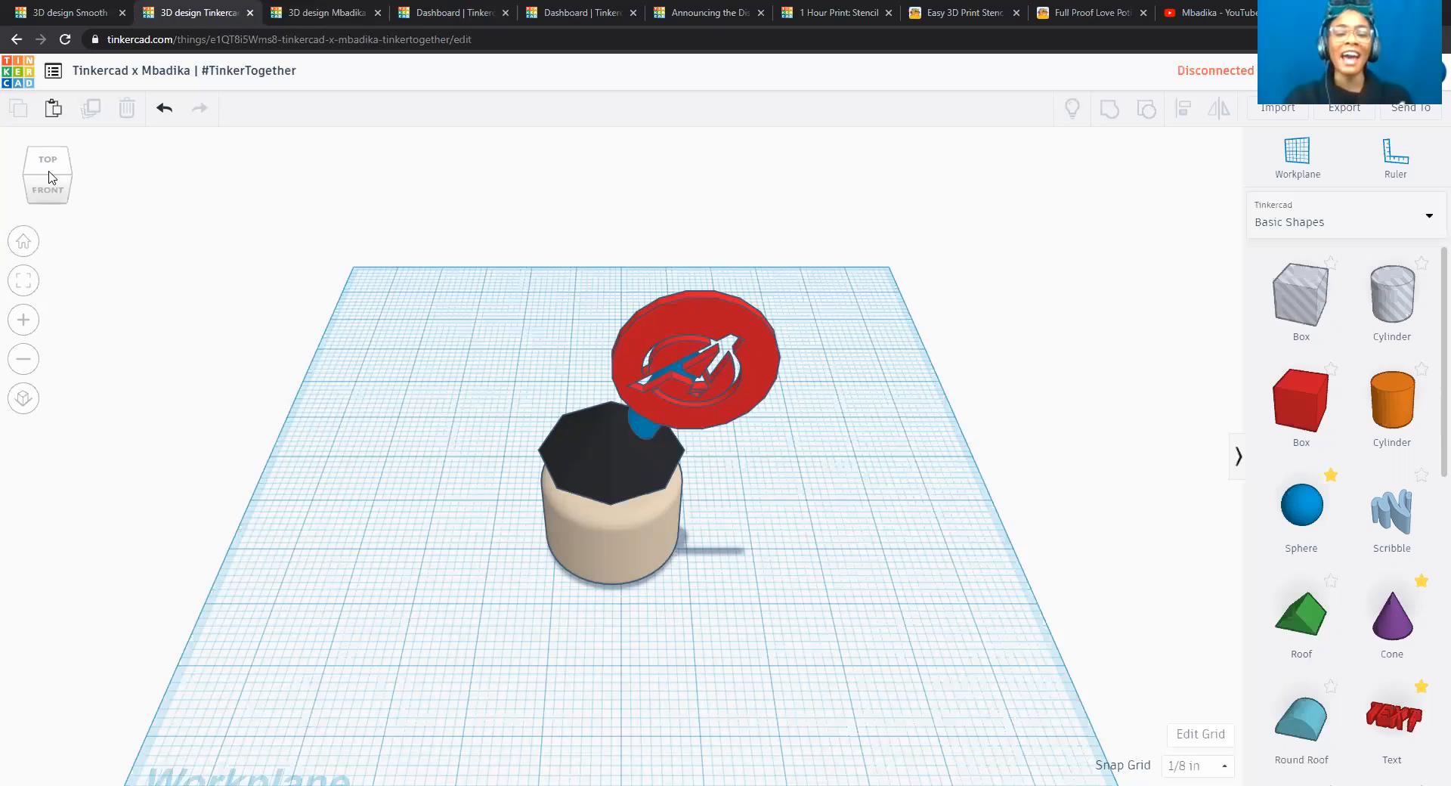
{"action": "left_click", "coordinate": [50, 187]}
{"action": "left_click_drag", "start_coordinate": [51, 187], "coordinate": [51, 188]}
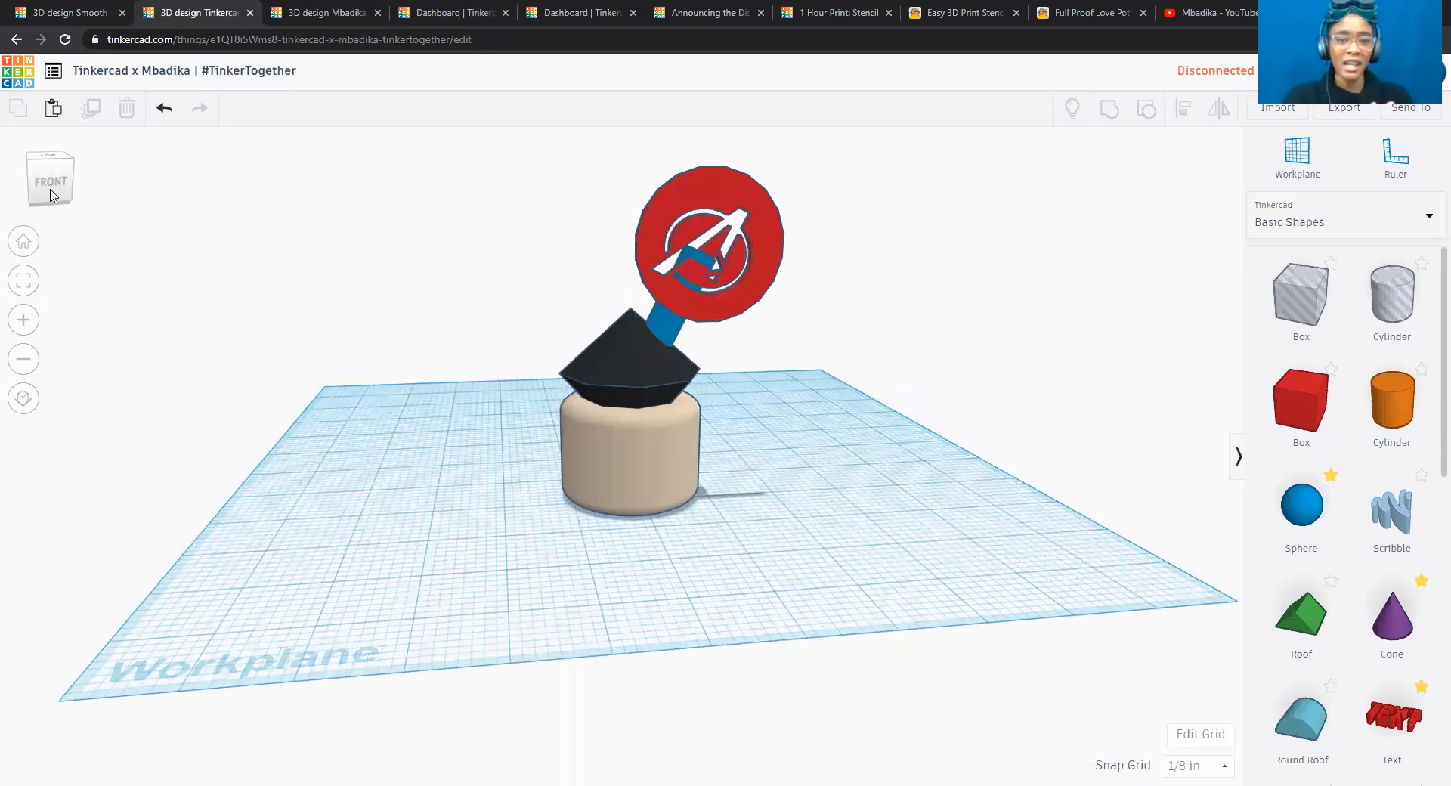
{"action": "left_click", "coordinate": [51, 189]}
{"action": "left_click", "coordinate": [54, 165]}
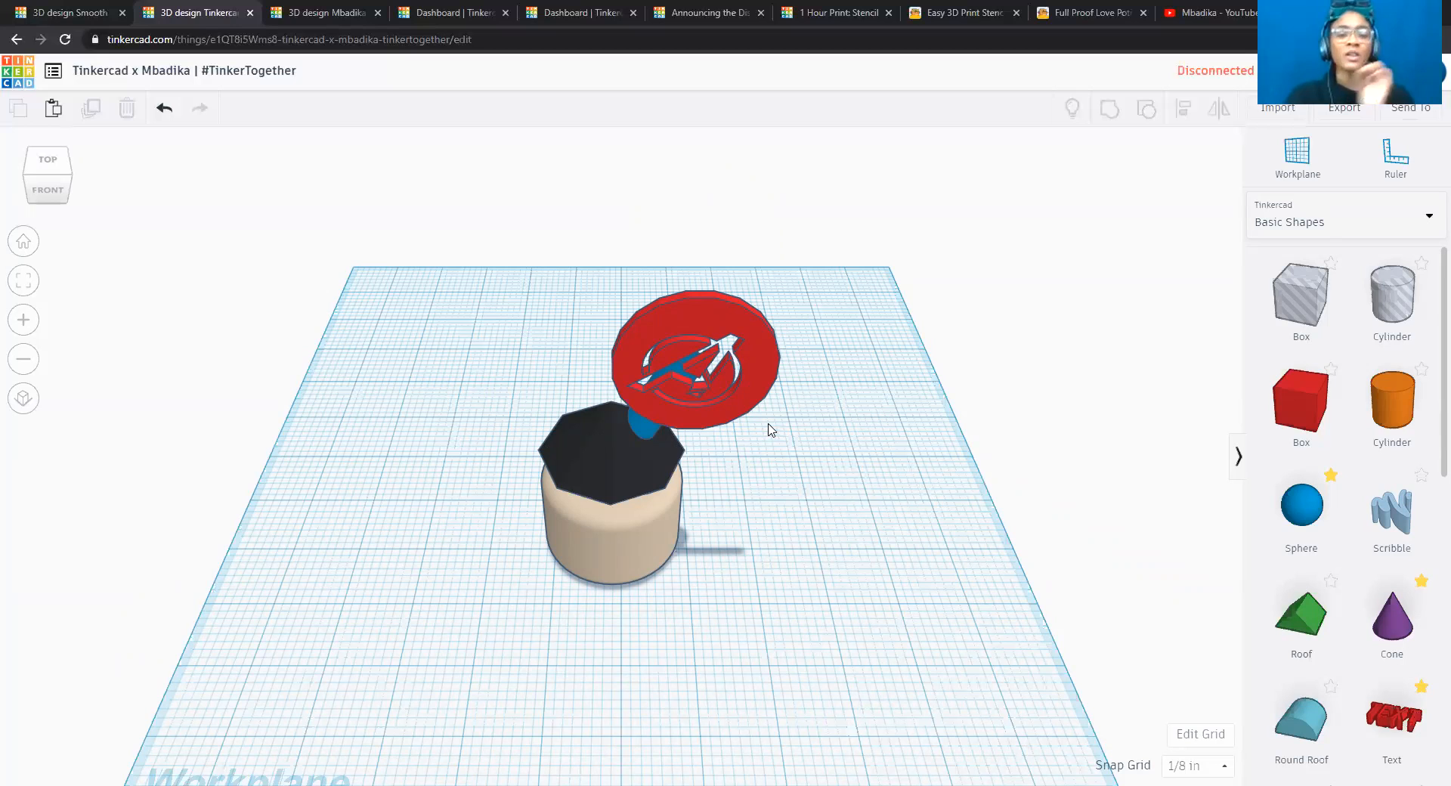
{"action": "left_click", "coordinate": [55, 198]}
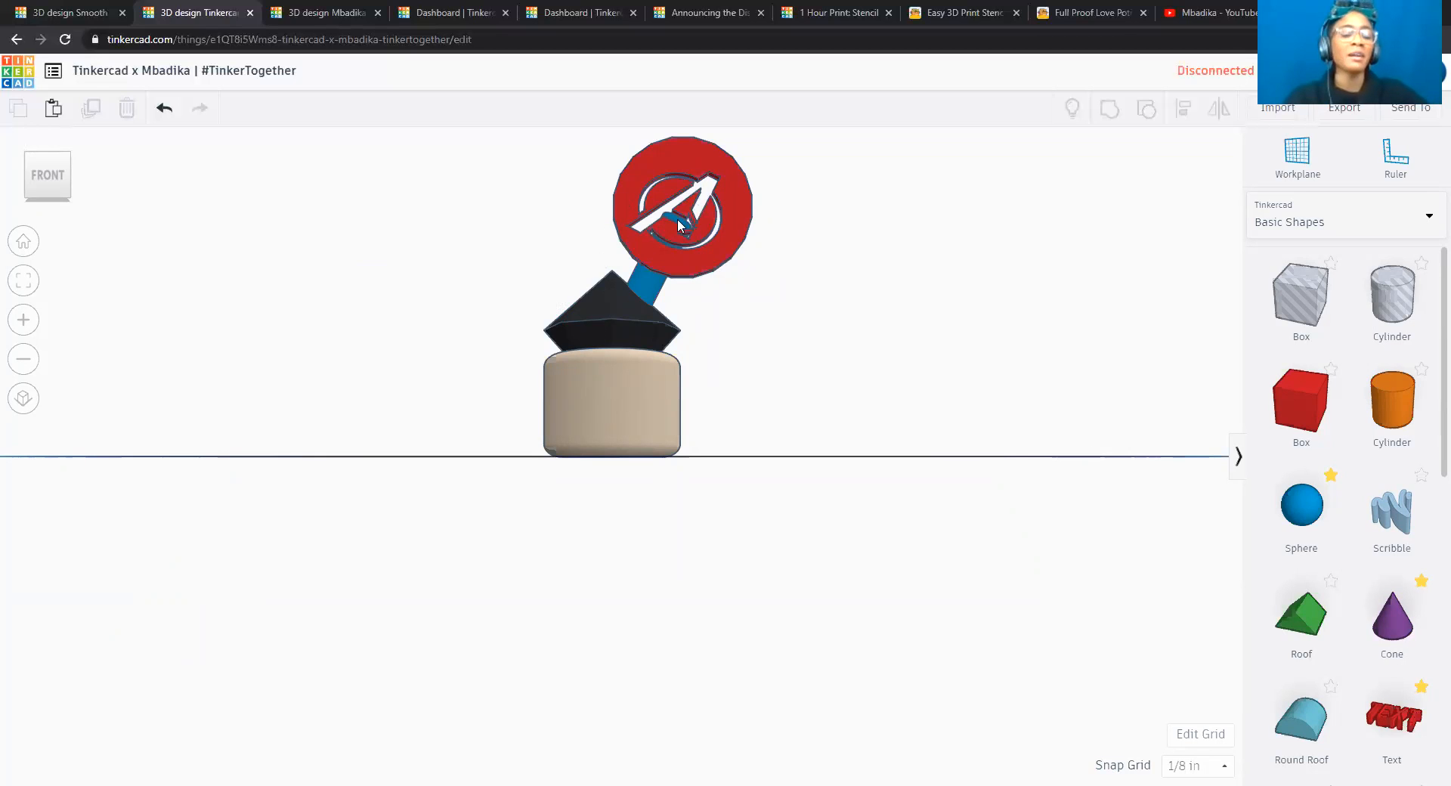
{"action": "left_click", "coordinate": [25, 159]}
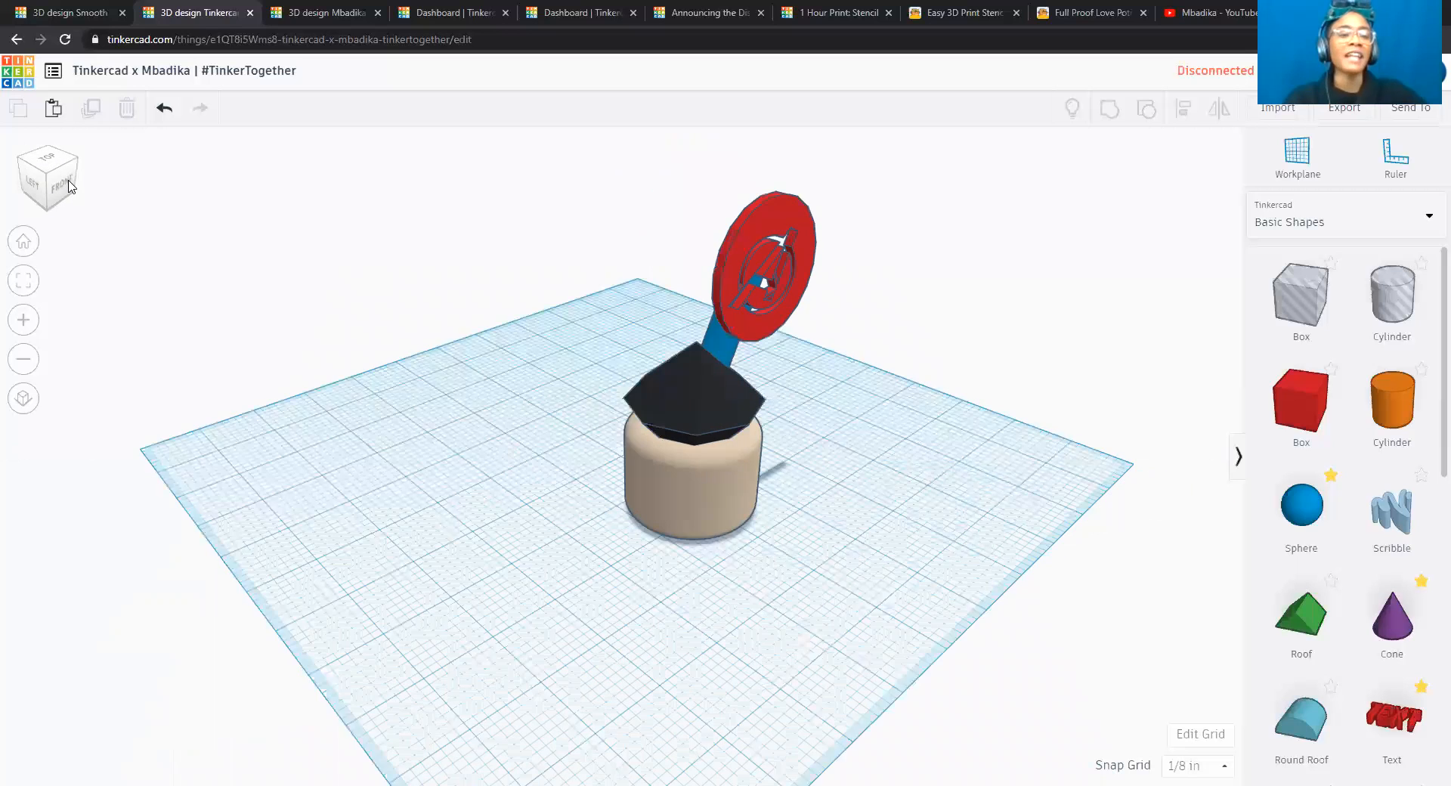
{"action": "left_click", "coordinate": [68, 185]}
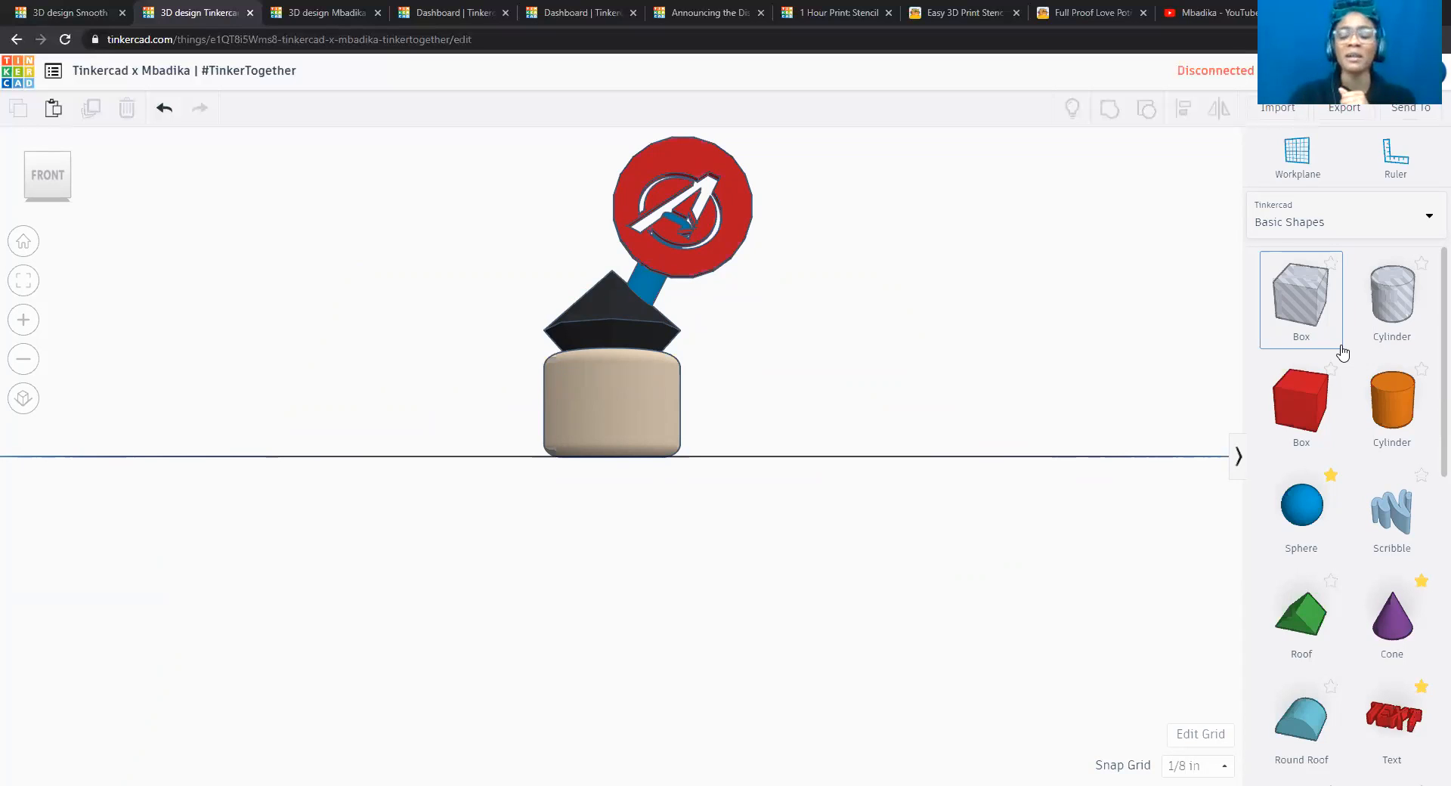
Return to the new design, place a solid cylinder at the workplane's centre and colour it with the light tan preset.
{"action": "left_click", "coordinate": [75, 13]}
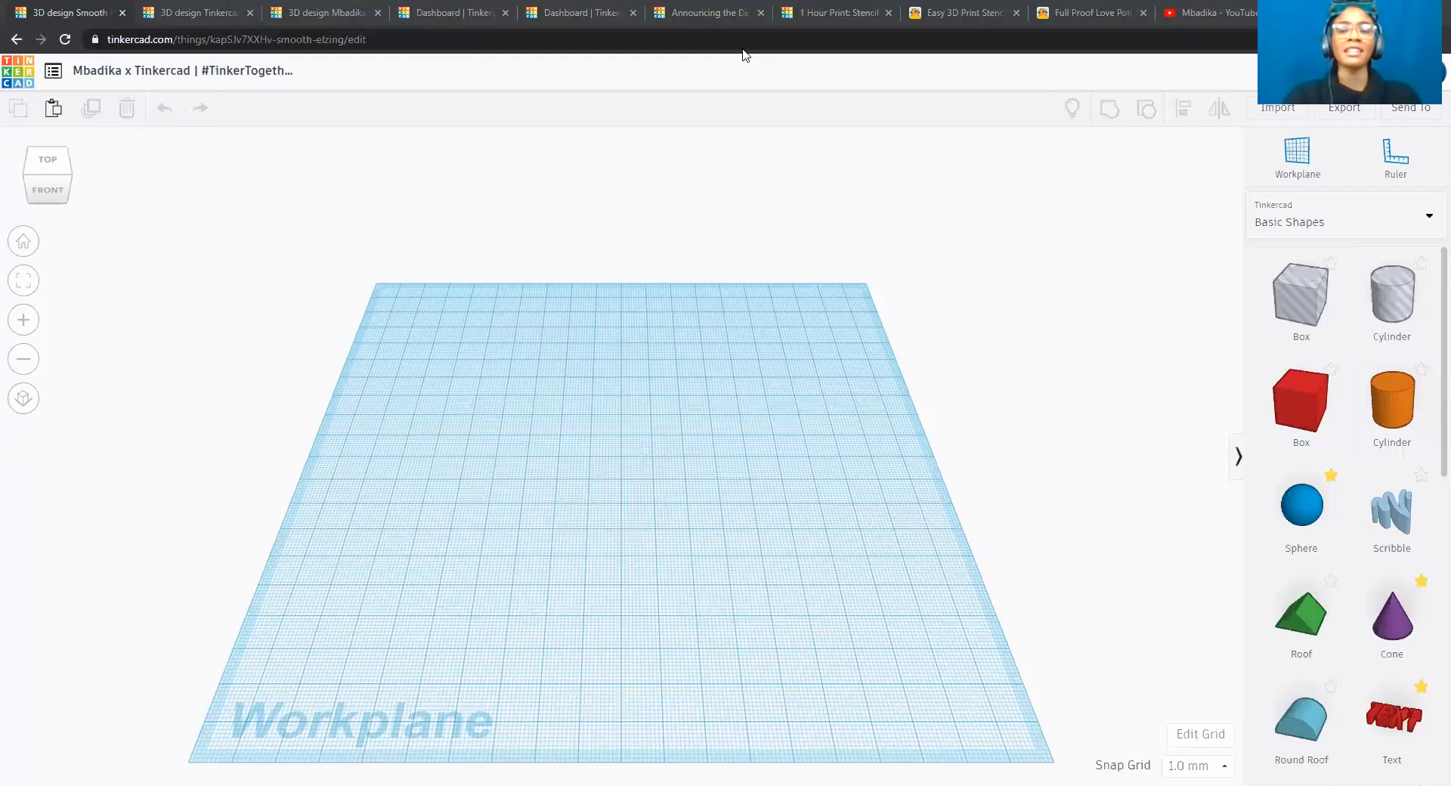
{"action": "left_click_drag", "start_coordinate": [1398, 420], "coordinate": [638, 476]}
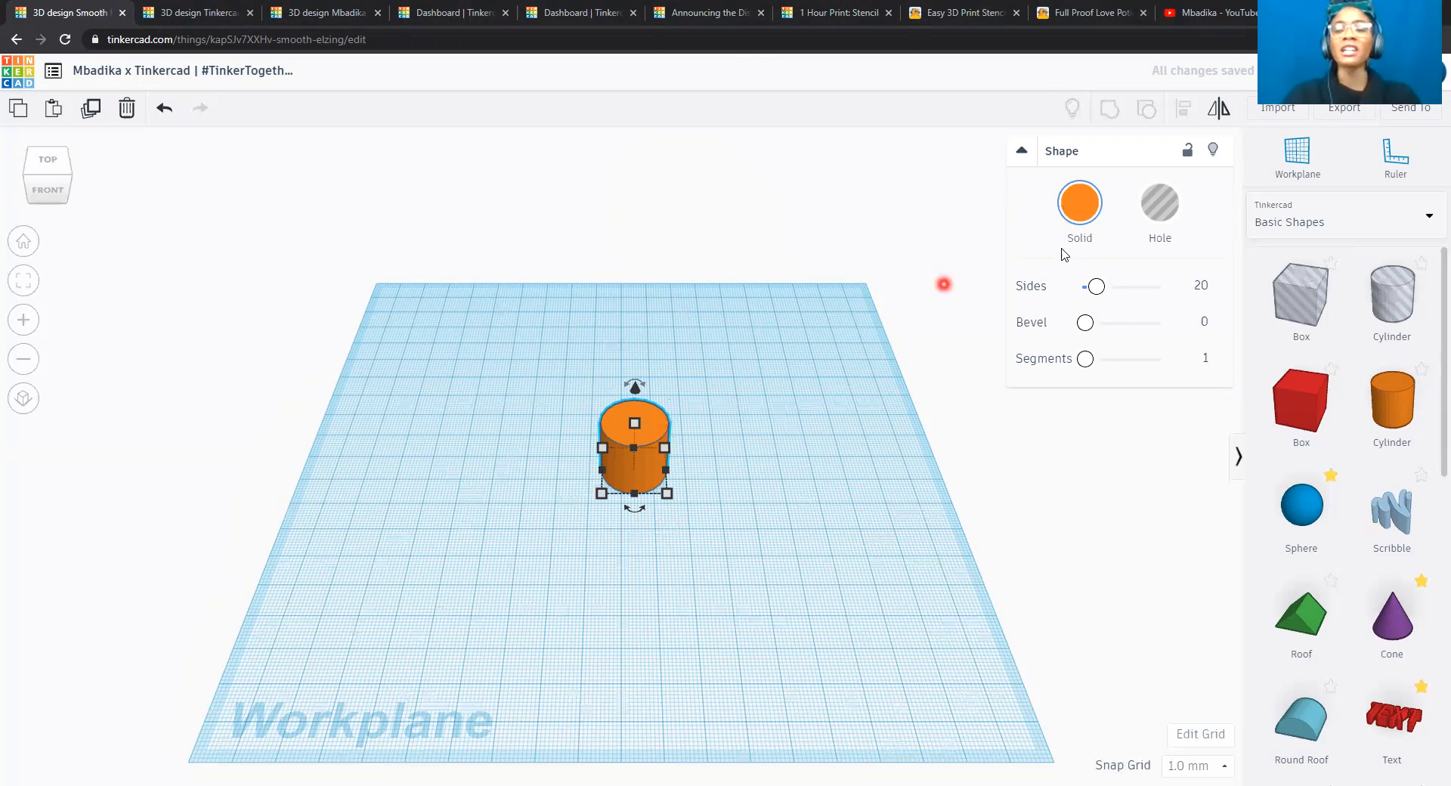
{"action": "left_click", "coordinate": [1079, 214]}
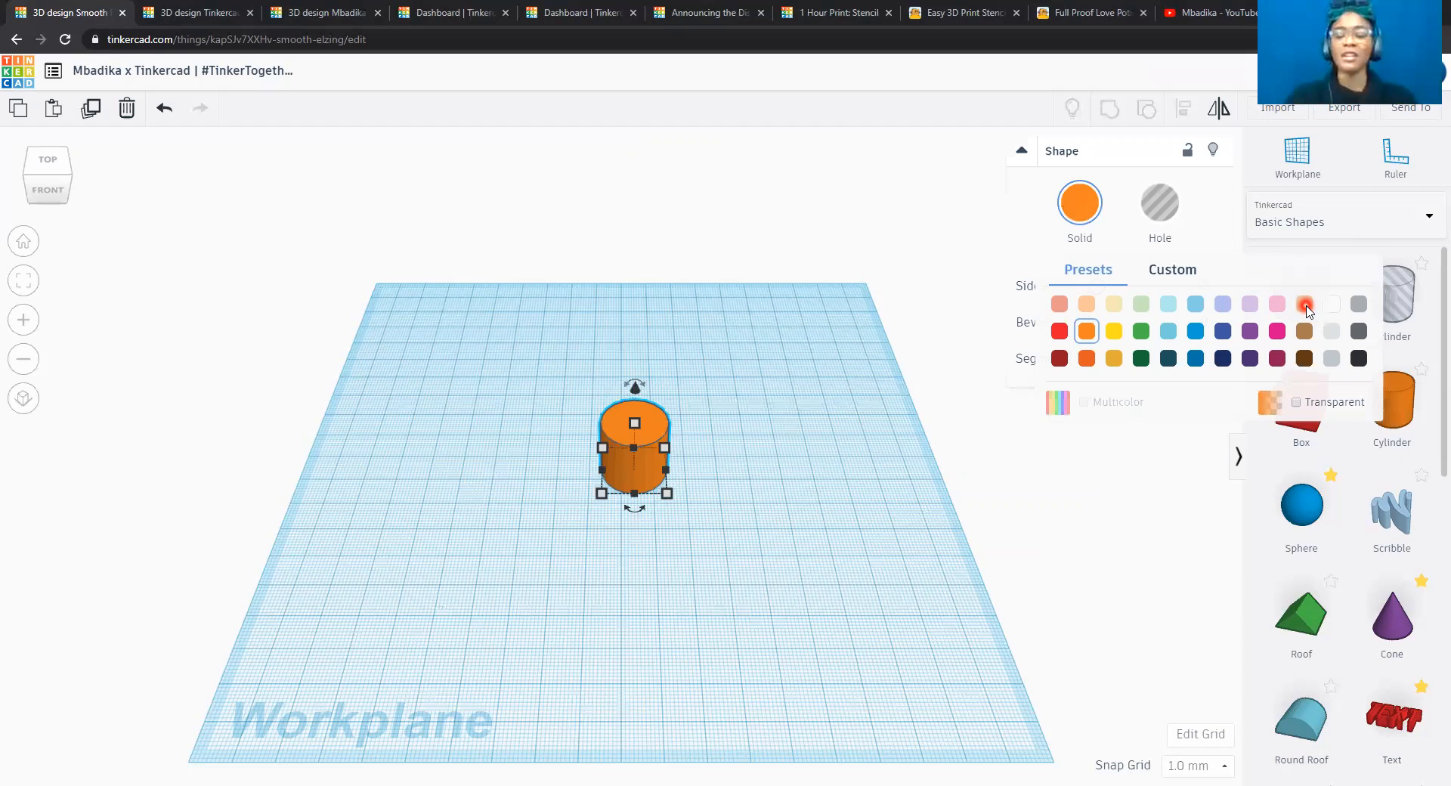
{"action": "left_click", "coordinate": [1305, 304]}
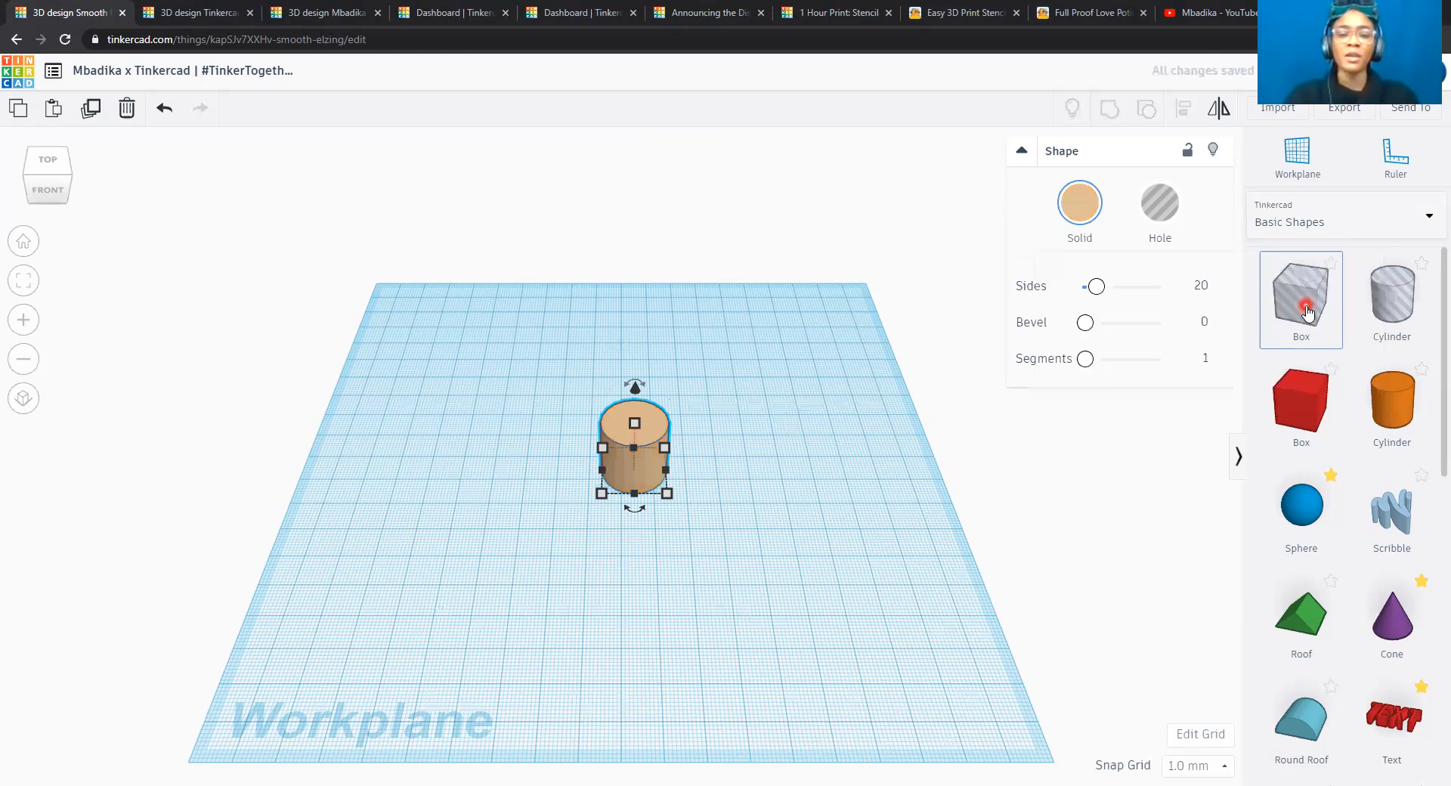
Give the cylinder a custom pale yellow-beige colour, adjusting its hue and shade to about hex e3d091.
{"action": "left_click", "coordinate": [1083, 218]}
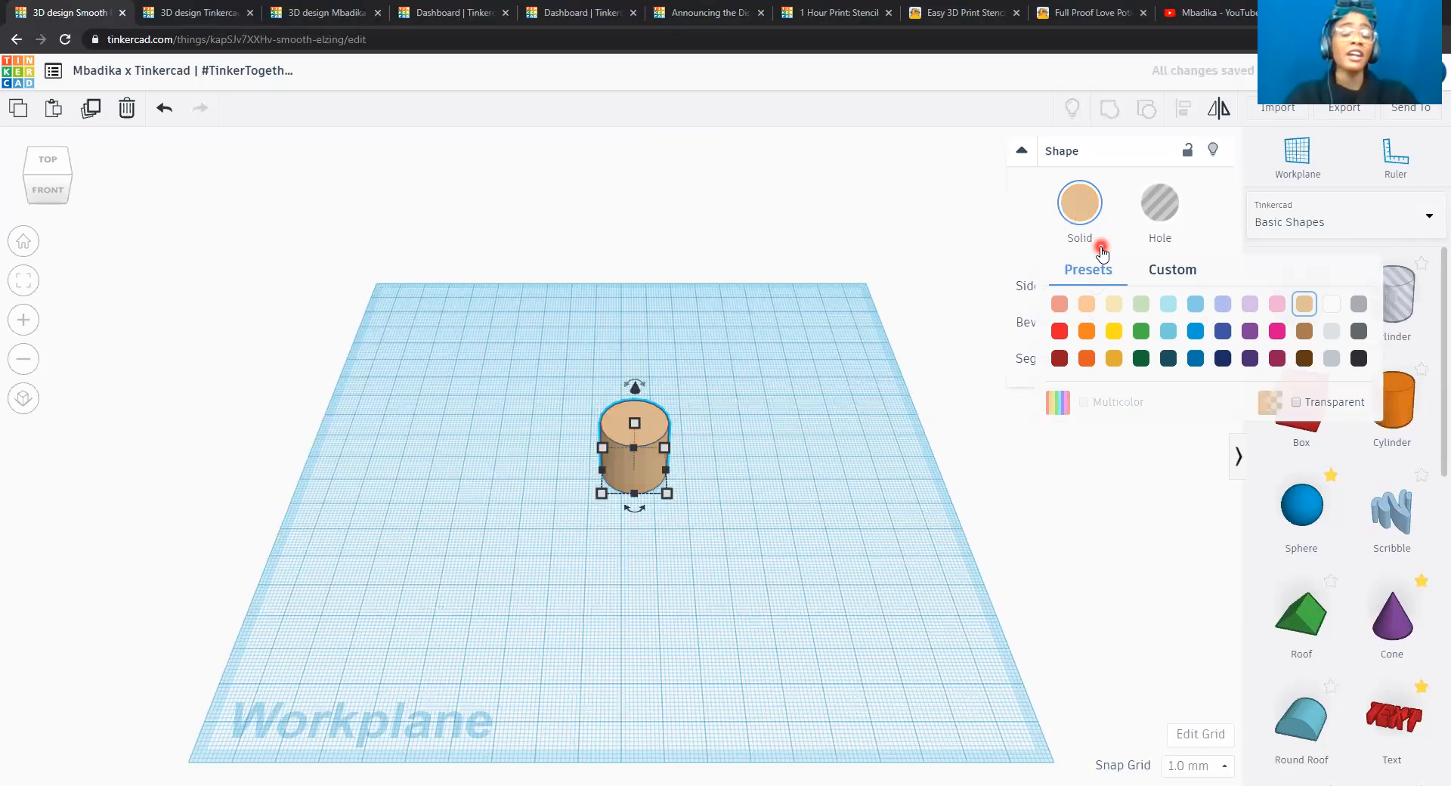
{"action": "left_click", "coordinate": [1173, 275]}
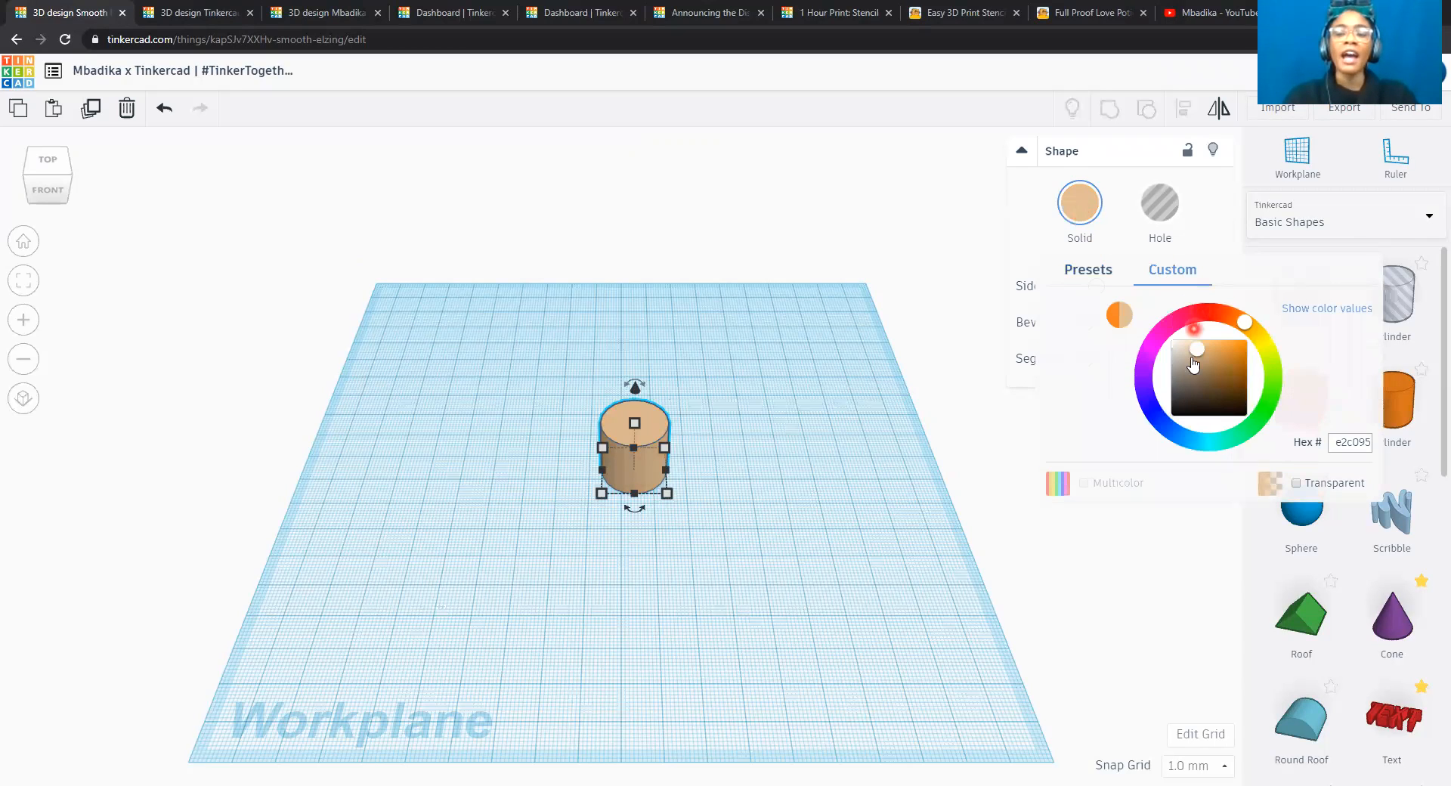
{"action": "mouse_move", "coordinate": [1203, 355]}
{"action": "left_mouse_down"}
{"action": "mouse_move", "coordinate": [1195, 365]}
{"action": "mouse_move", "coordinate": [1197, 352]}
{"action": "left_mouse_up"}
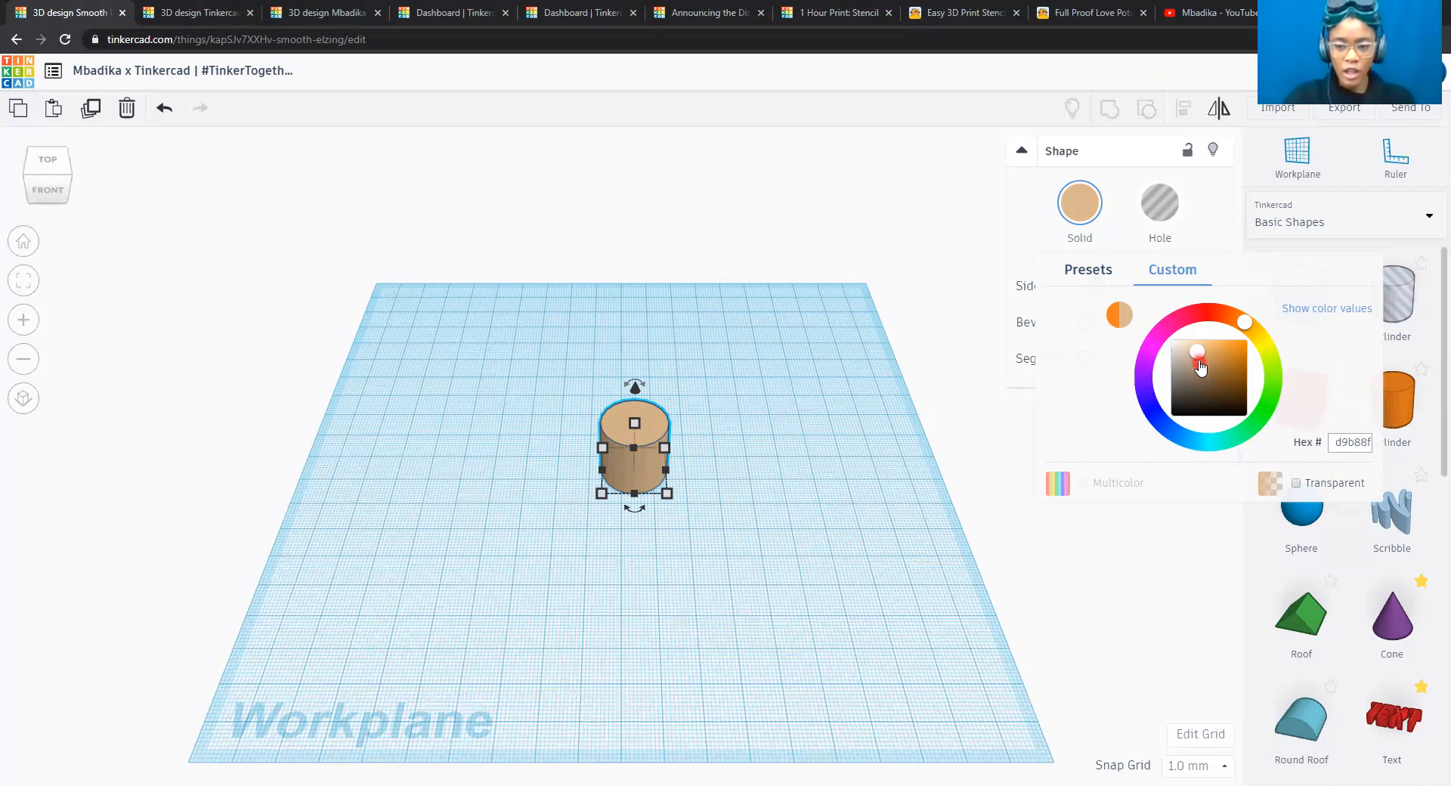
{"action": "left_click_drag", "start_coordinate": [1200, 363], "coordinate": [1255, 333]}
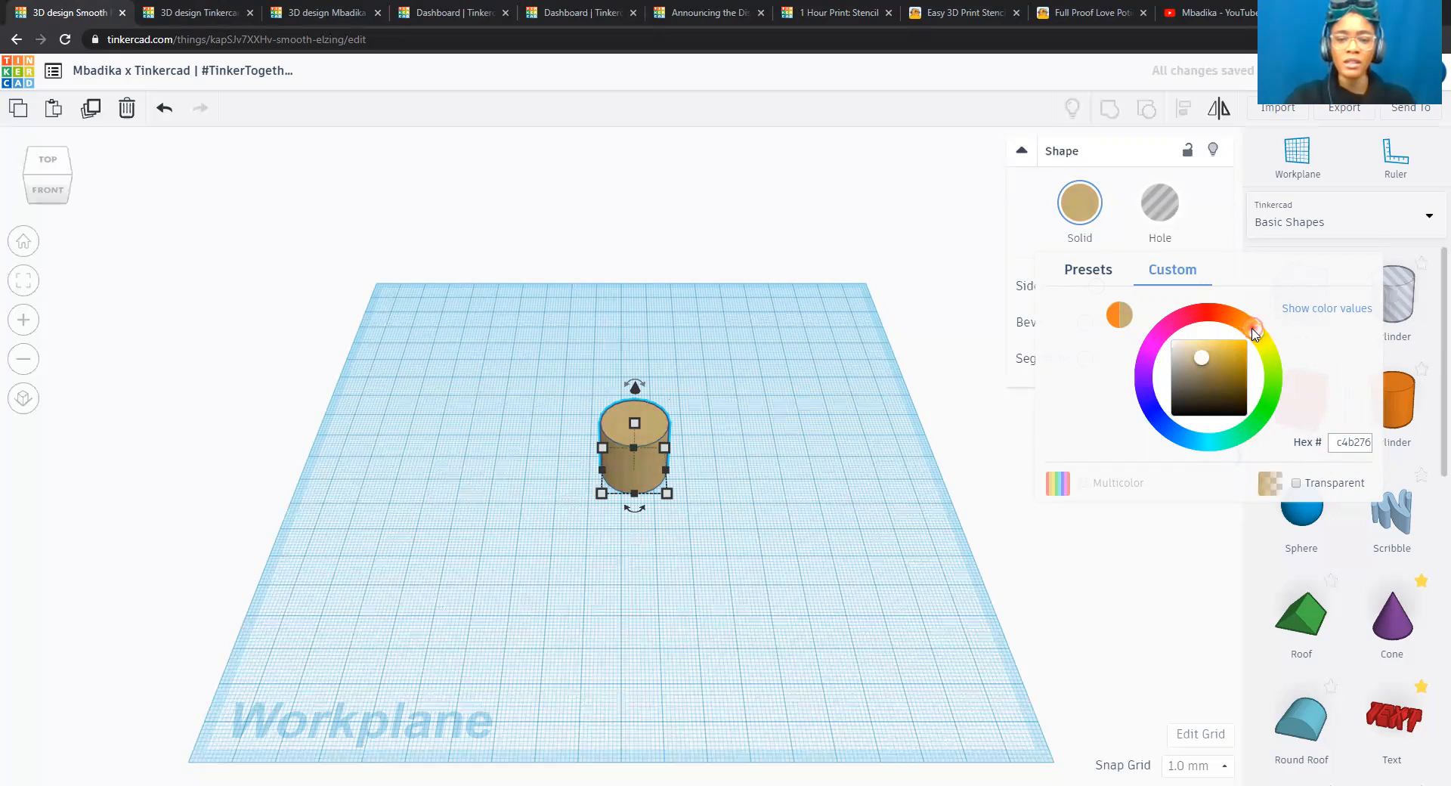
{"action": "left_click", "coordinate": [1254, 332]}
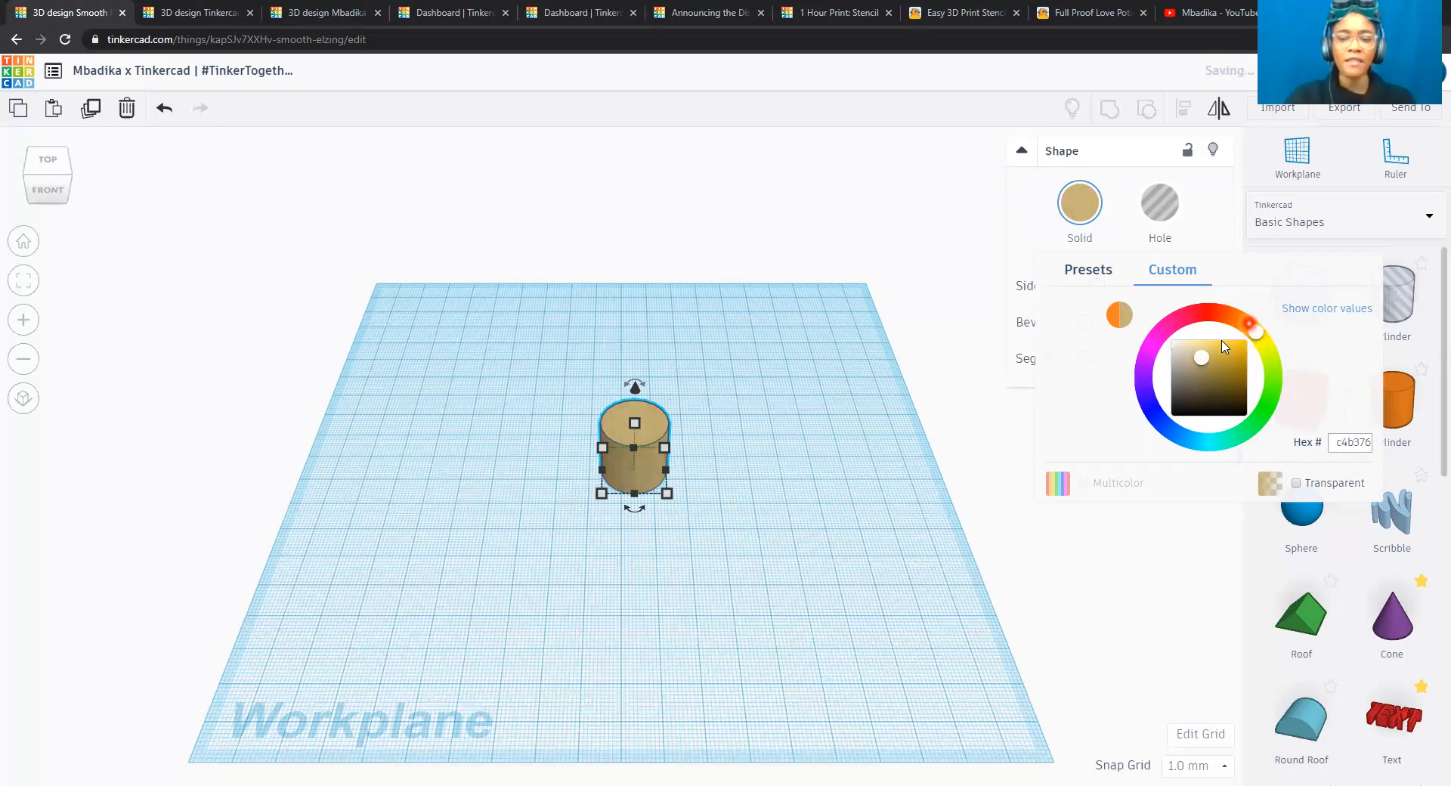
{"action": "left_click", "coordinate": [1201, 351]}
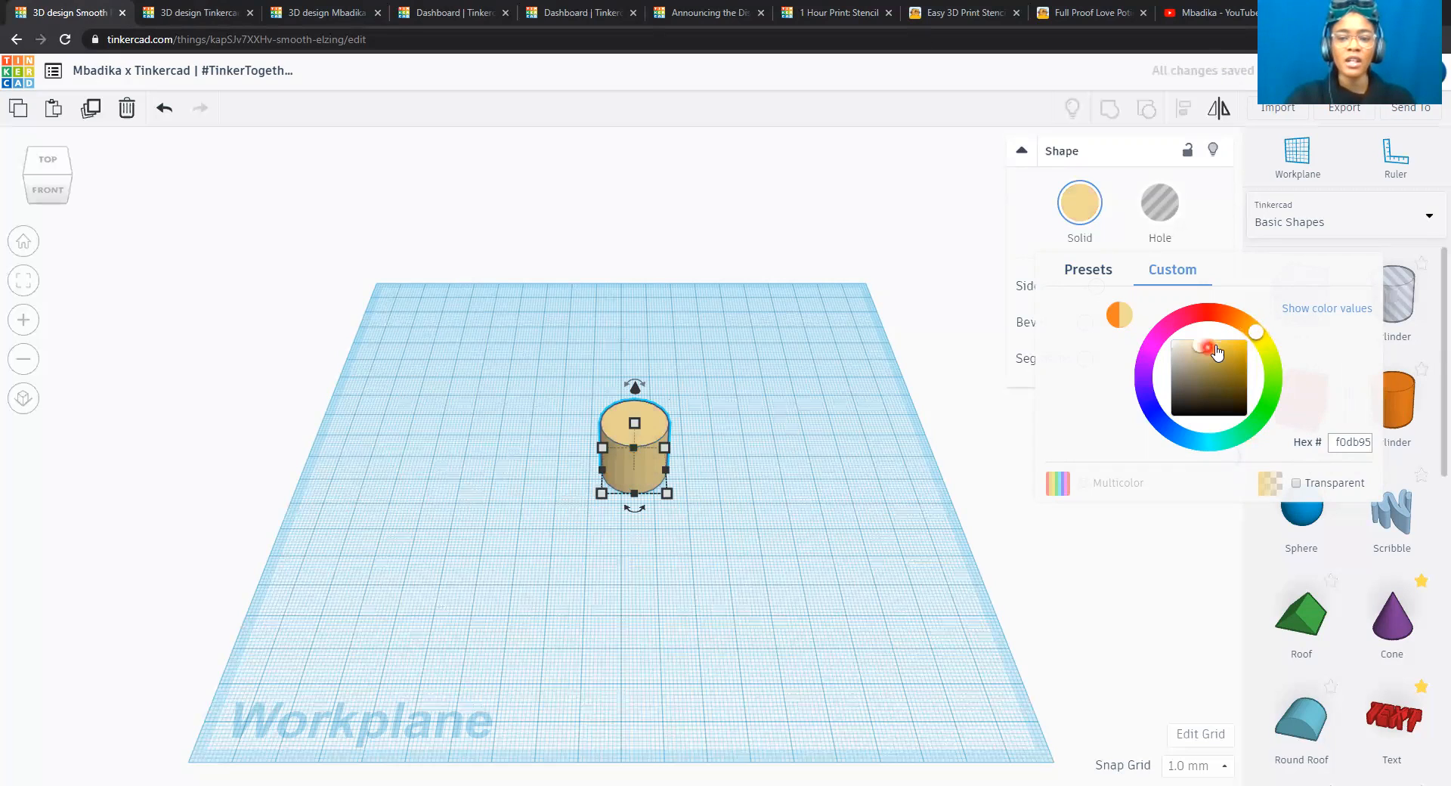
{"action": "left_click", "coordinate": [1213, 355]}
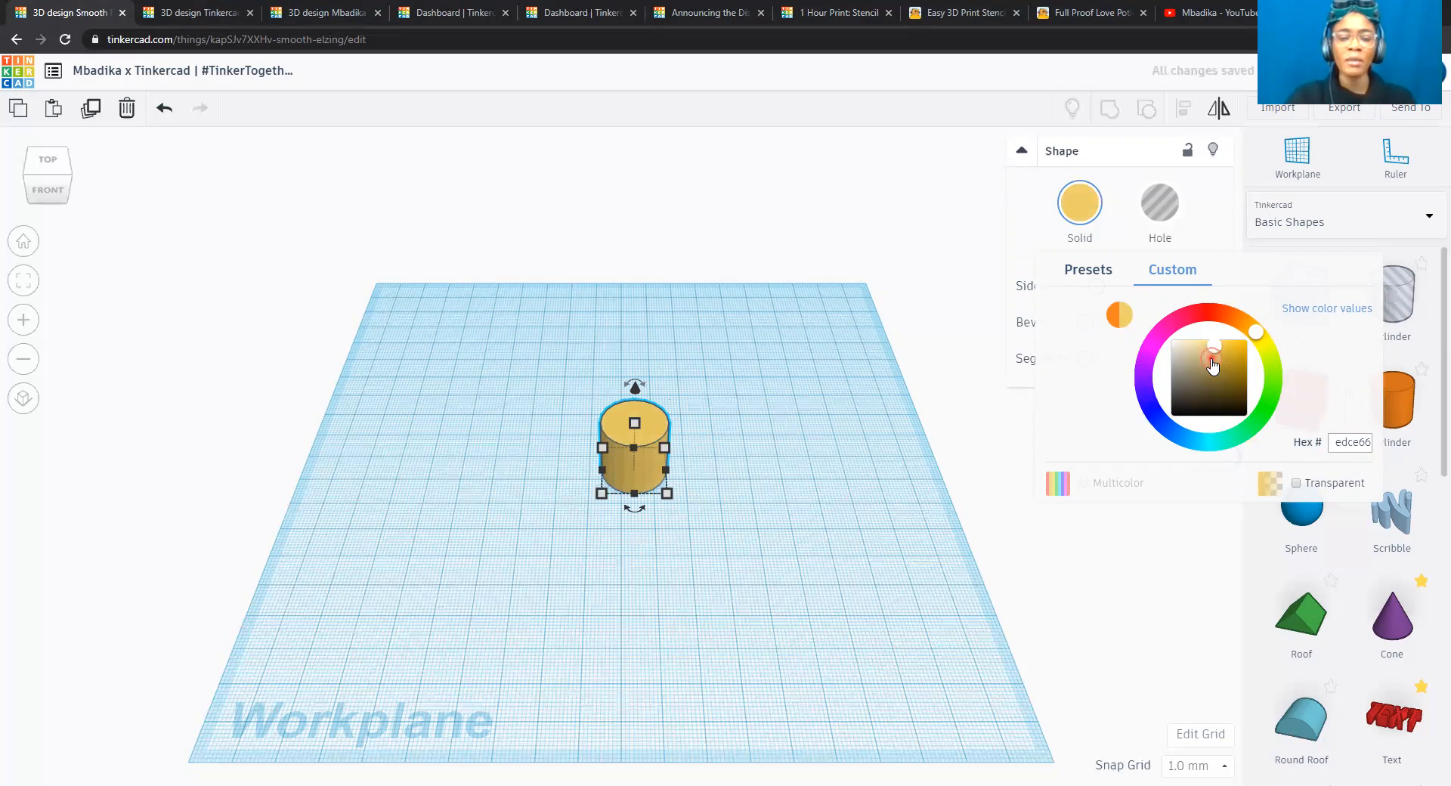
{"action": "left_click", "coordinate": [1213, 360]}
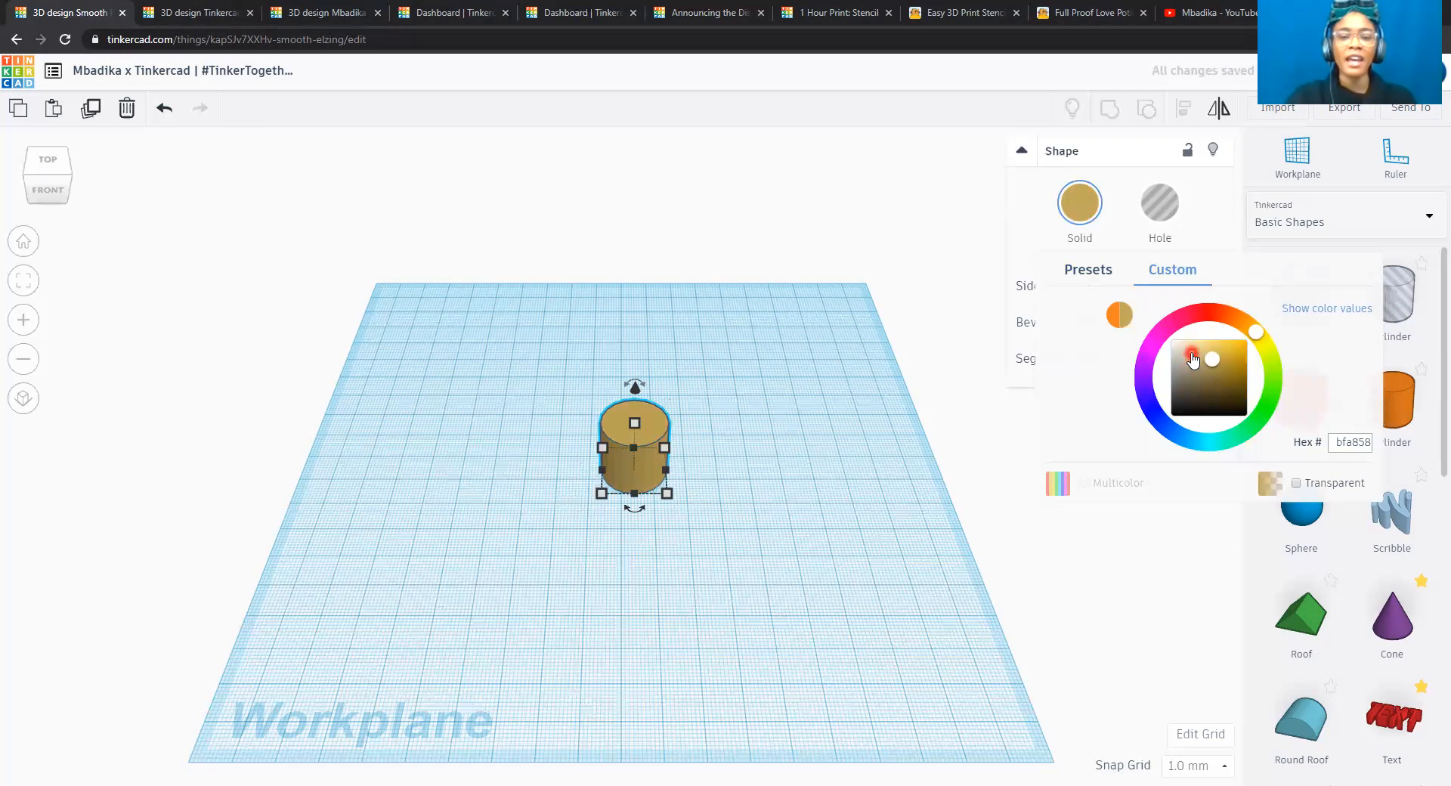
{"action": "left_click", "coordinate": [1192, 354]}
{"action": "left_click", "coordinate": [1207, 348]}
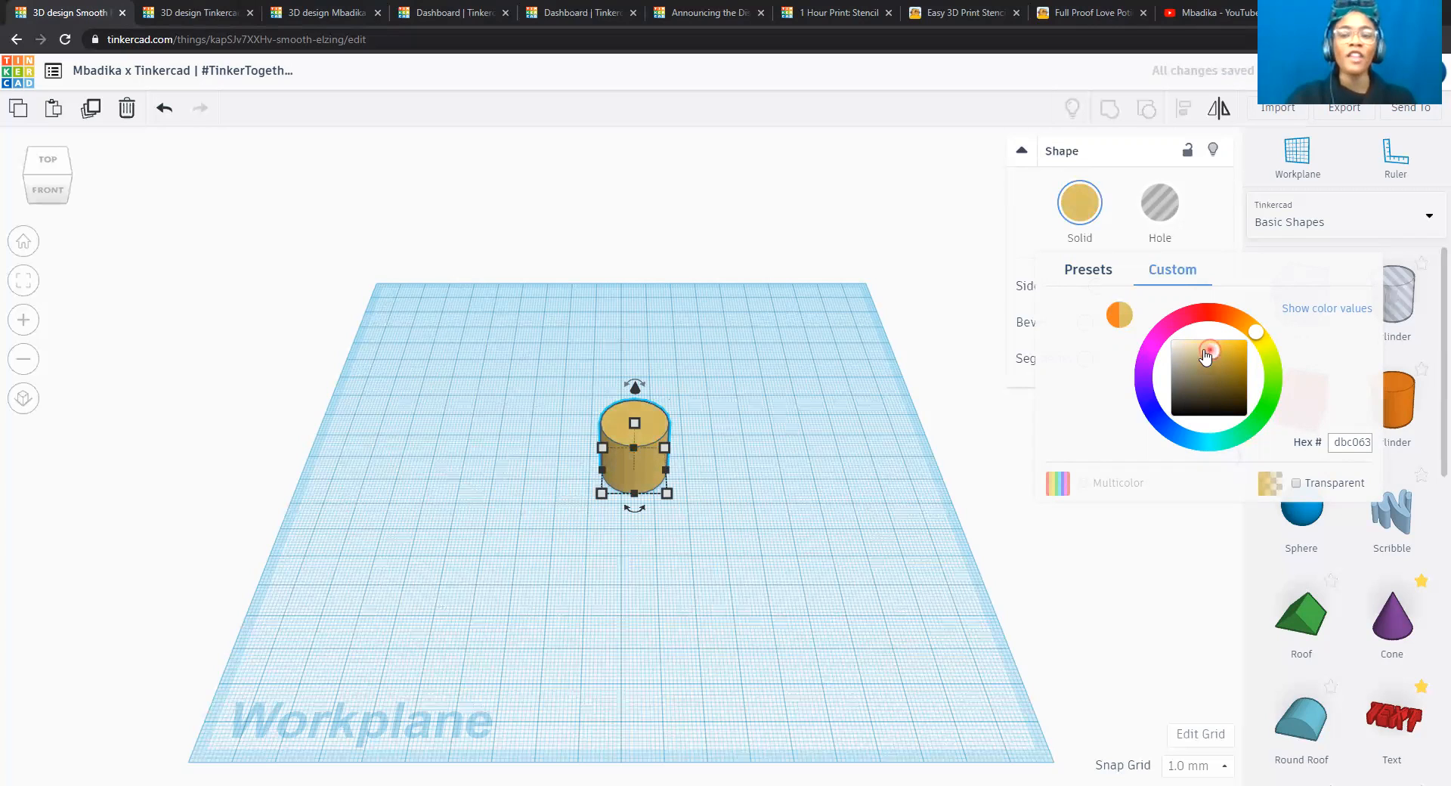
{"action": "left_click", "coordinate": [1199, 348]}
{"action": "left_click", "coordinate": [1199, 350]}
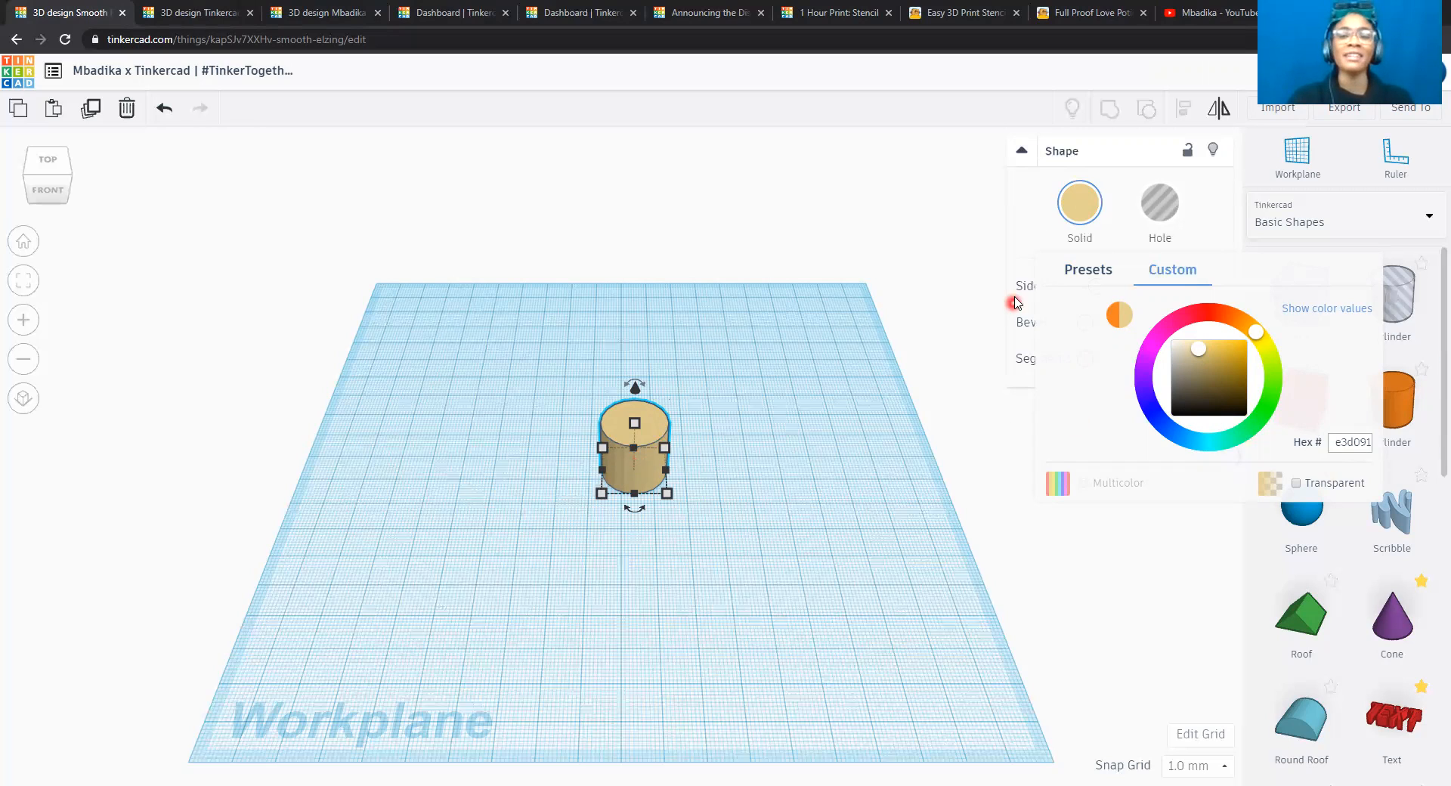
Close the colour settings and smooth the cylinder's curved wall by setting its number of sides to 63.
{"action": "left_click", "coordinate": [1041, 206]}
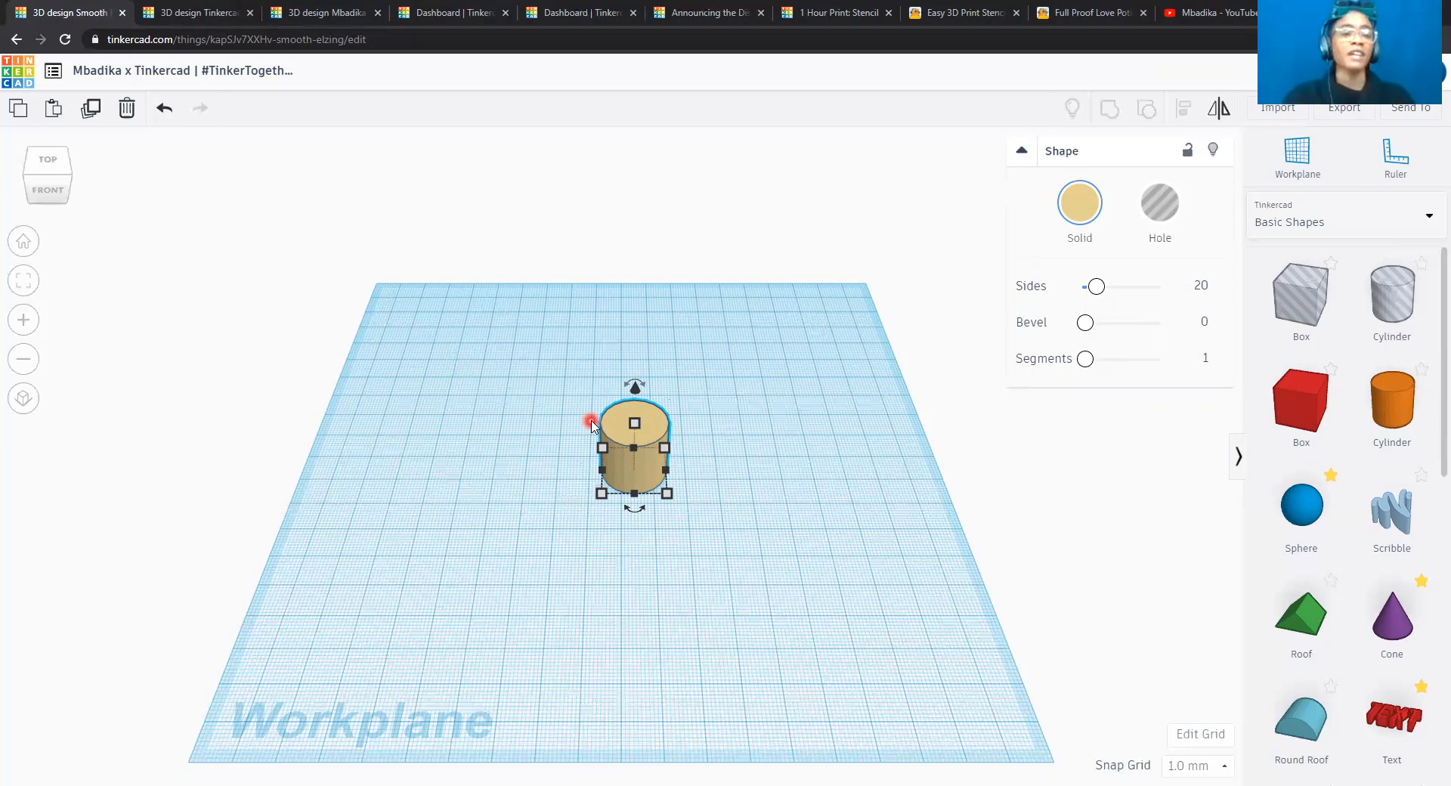
{"action": "left_click", "coordinate": [24, 281]}
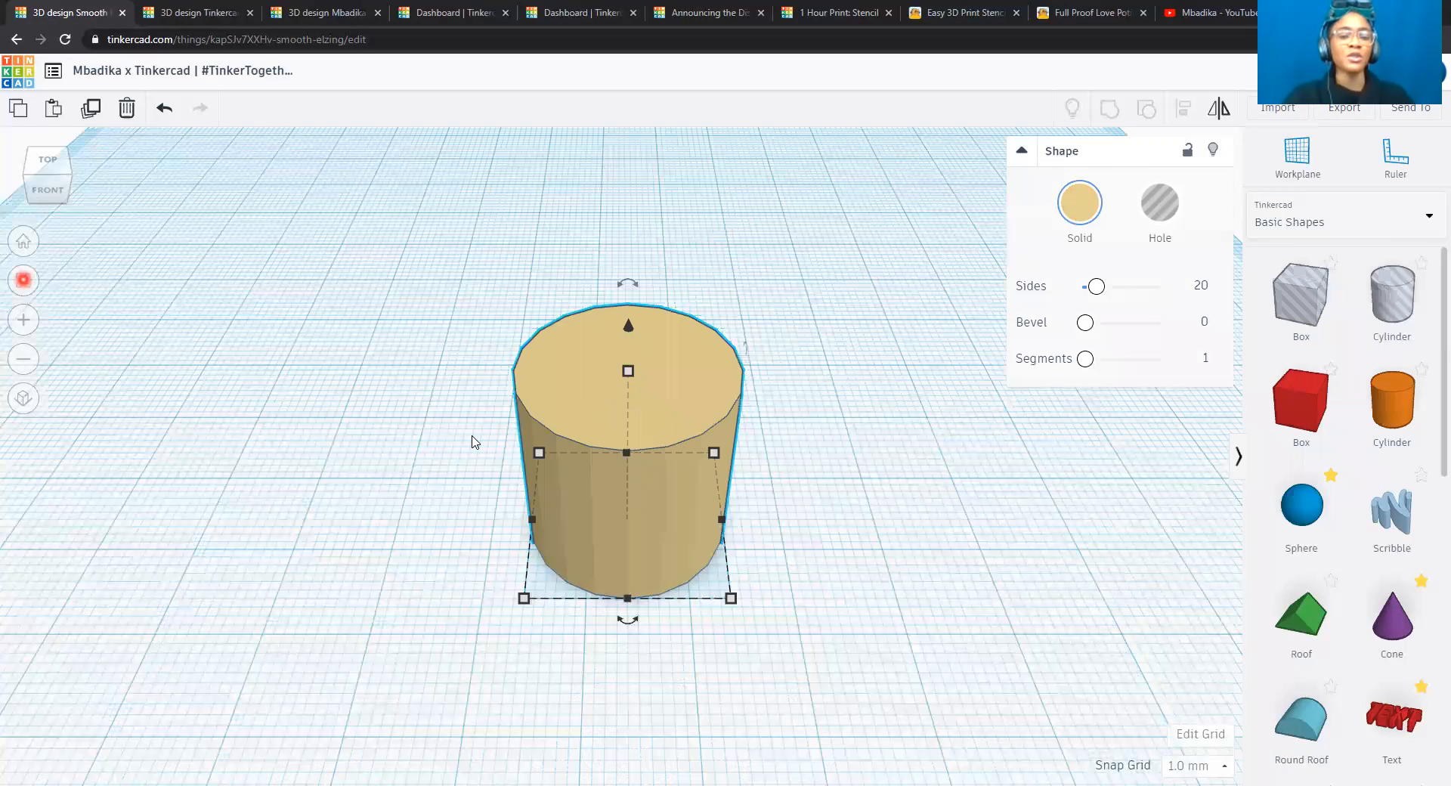
{"action": "left_click", "coordinate": [724, 496]}
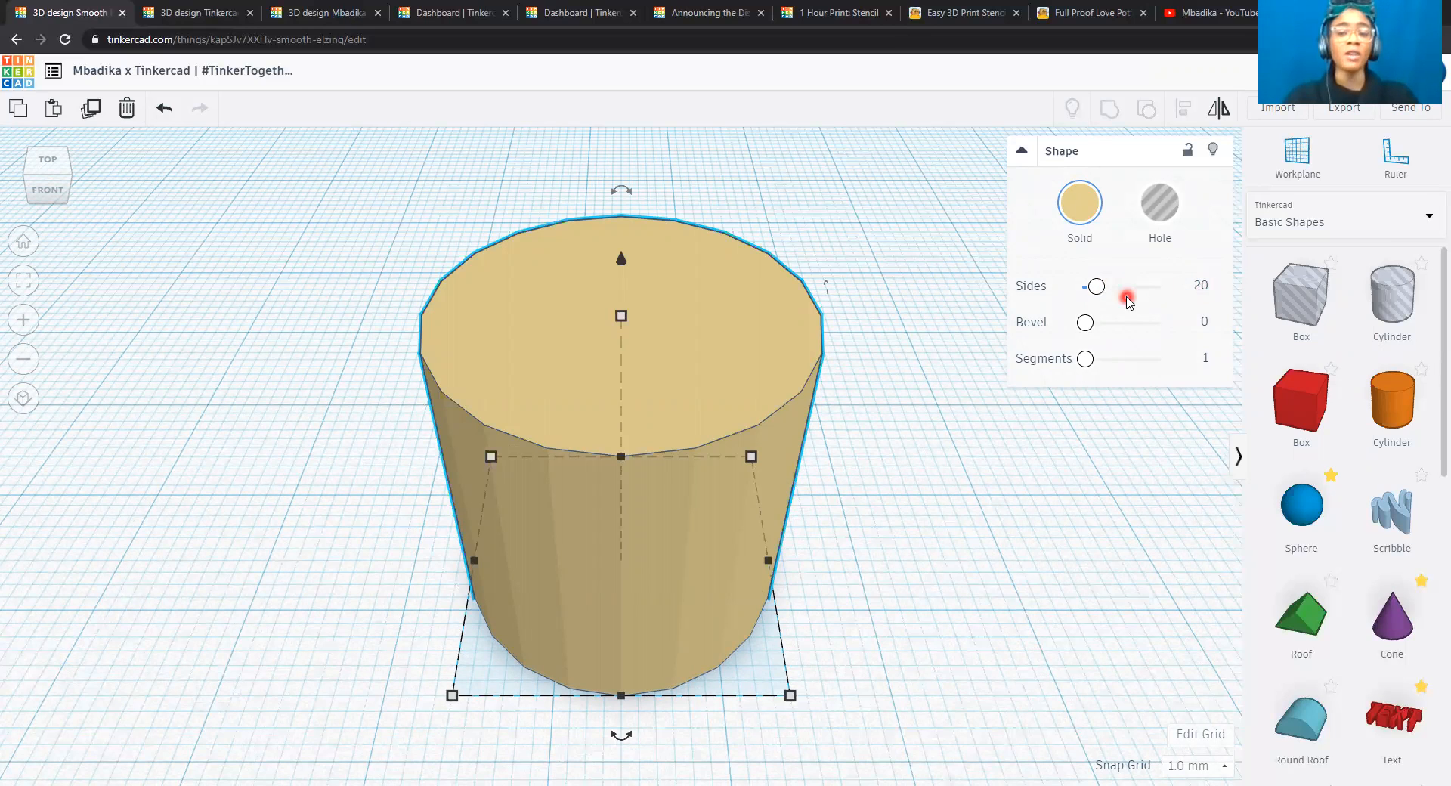
{"action": "left_click_drag", "start_coordinate": [1097, 298], "coordinate": [1142, 288]}
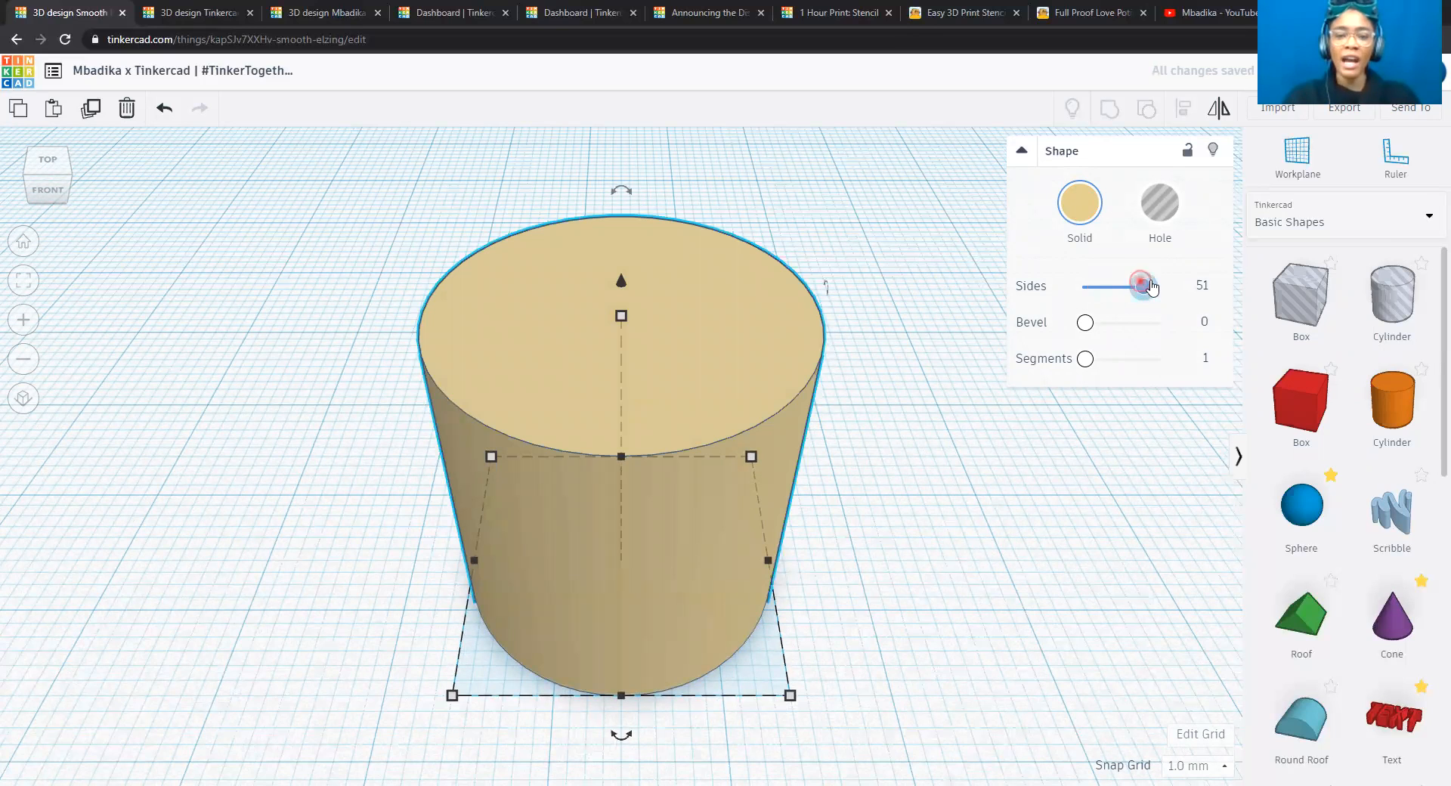
{"action": "left_click_drag", "start_coordinate": [1143, 287], "coordinate": [1160, 286]}
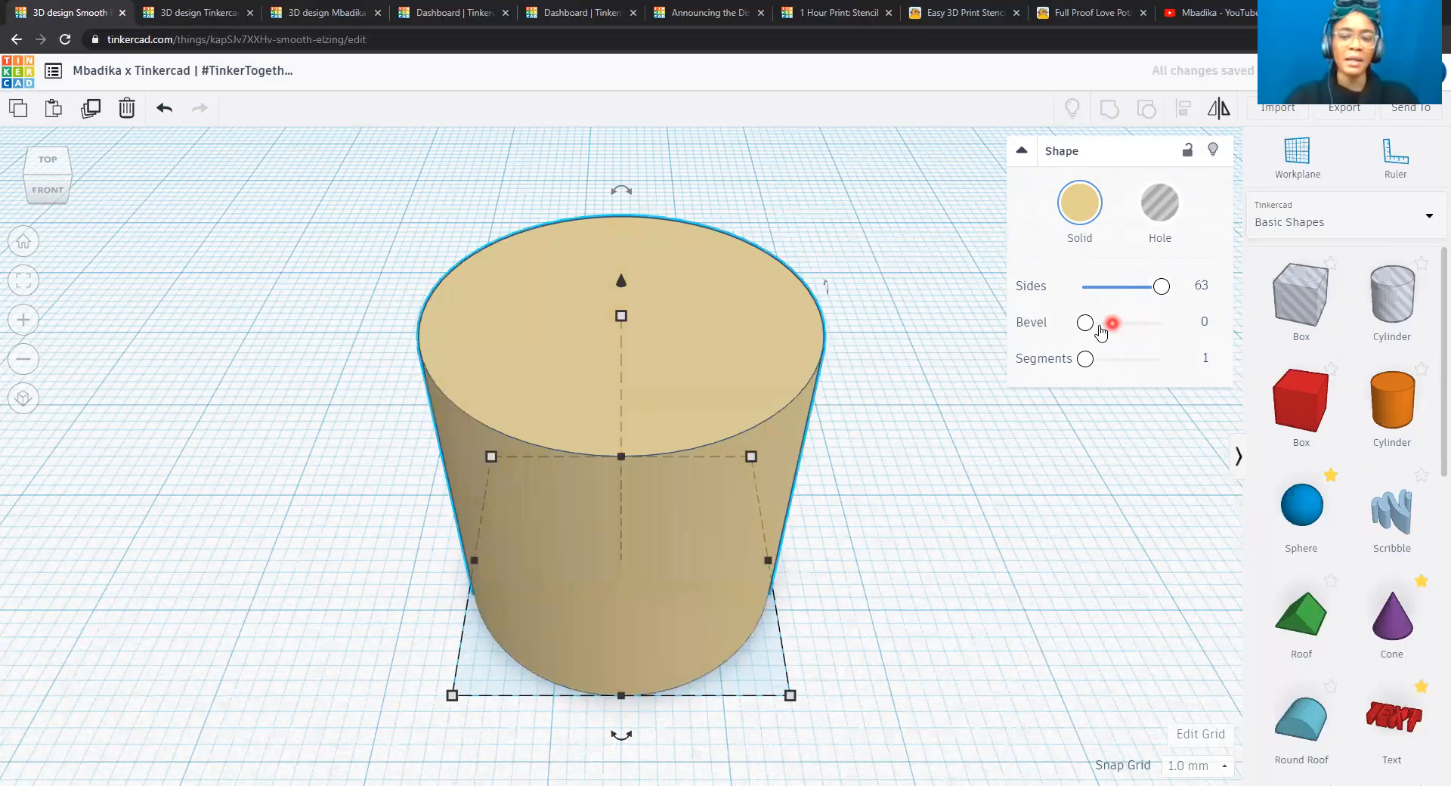
Round the cylinder's upper and lower edges with a bevel of 1.44 and 5 segments, checking the profile from the front.
{"action": "left_click_drag", "start_coordinate": [1086, 325], "coordinate": [1132, 325]}
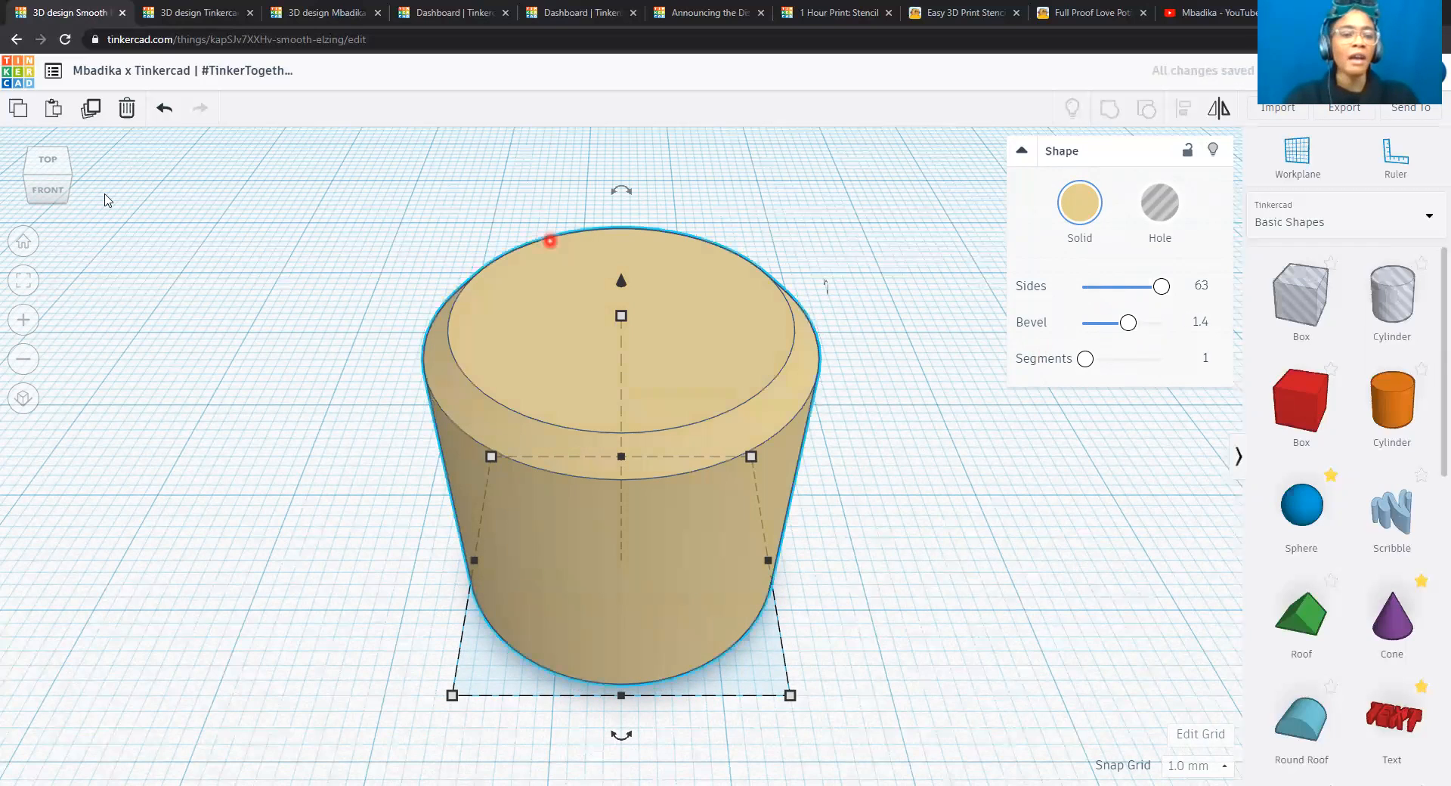
{"action": "left_click", "coordinate": [53, 196]}
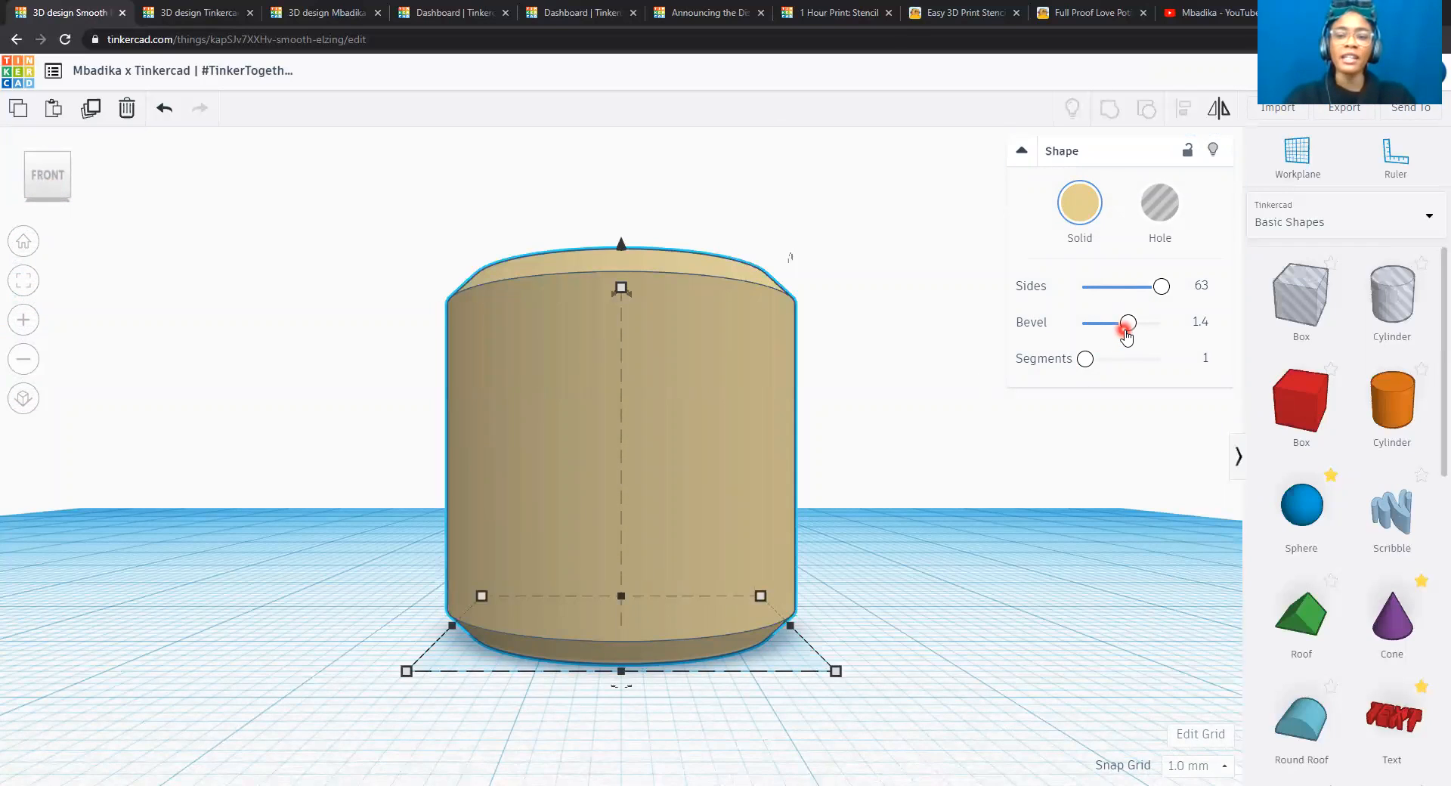
{"action": "left_click_drag", "start_coordinate": [1130, 331], "coordinate": [1119, 360]}
{"action": "left_click", "coordinate": [1098, 363]}
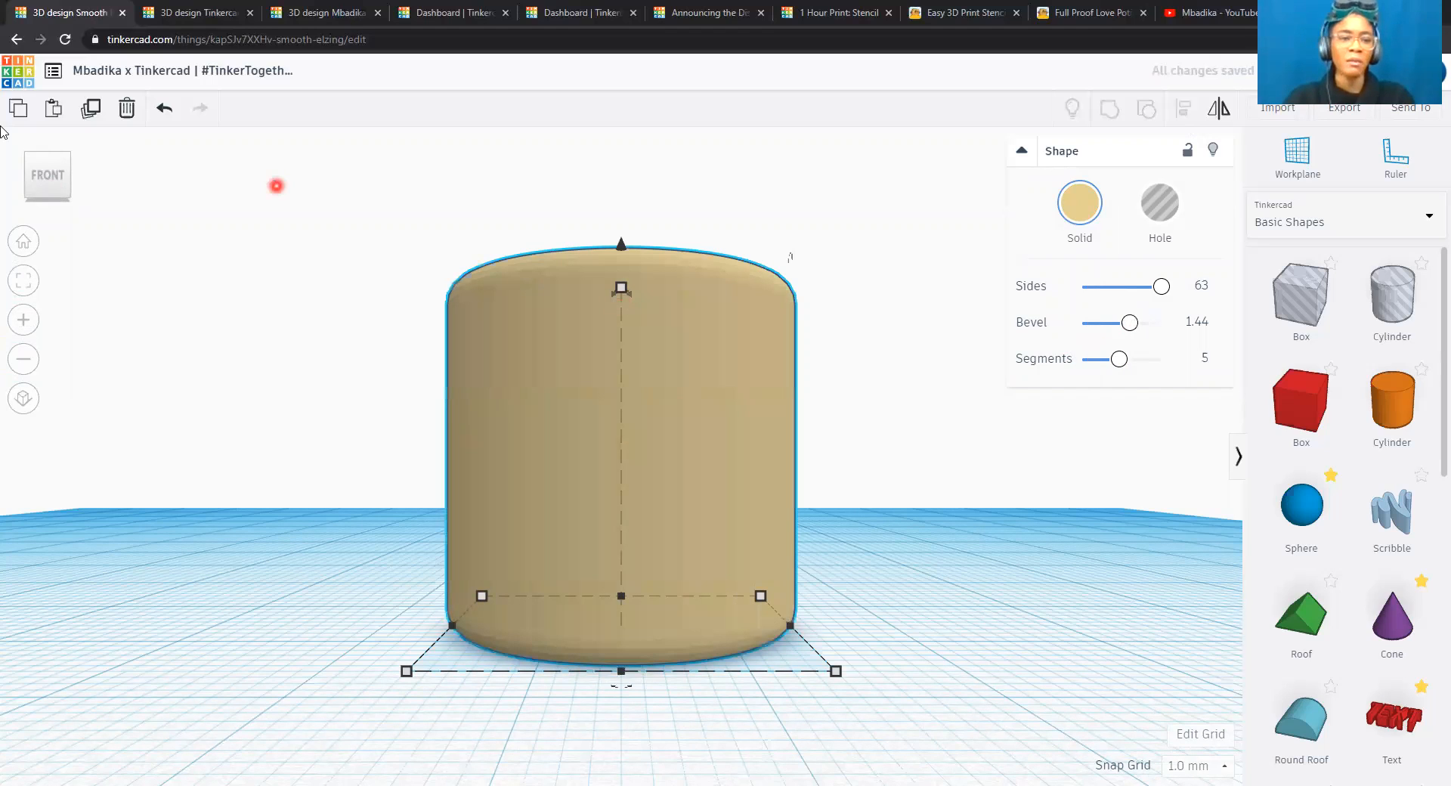
{"action": "left_click", "coordinate": [49, 154]}
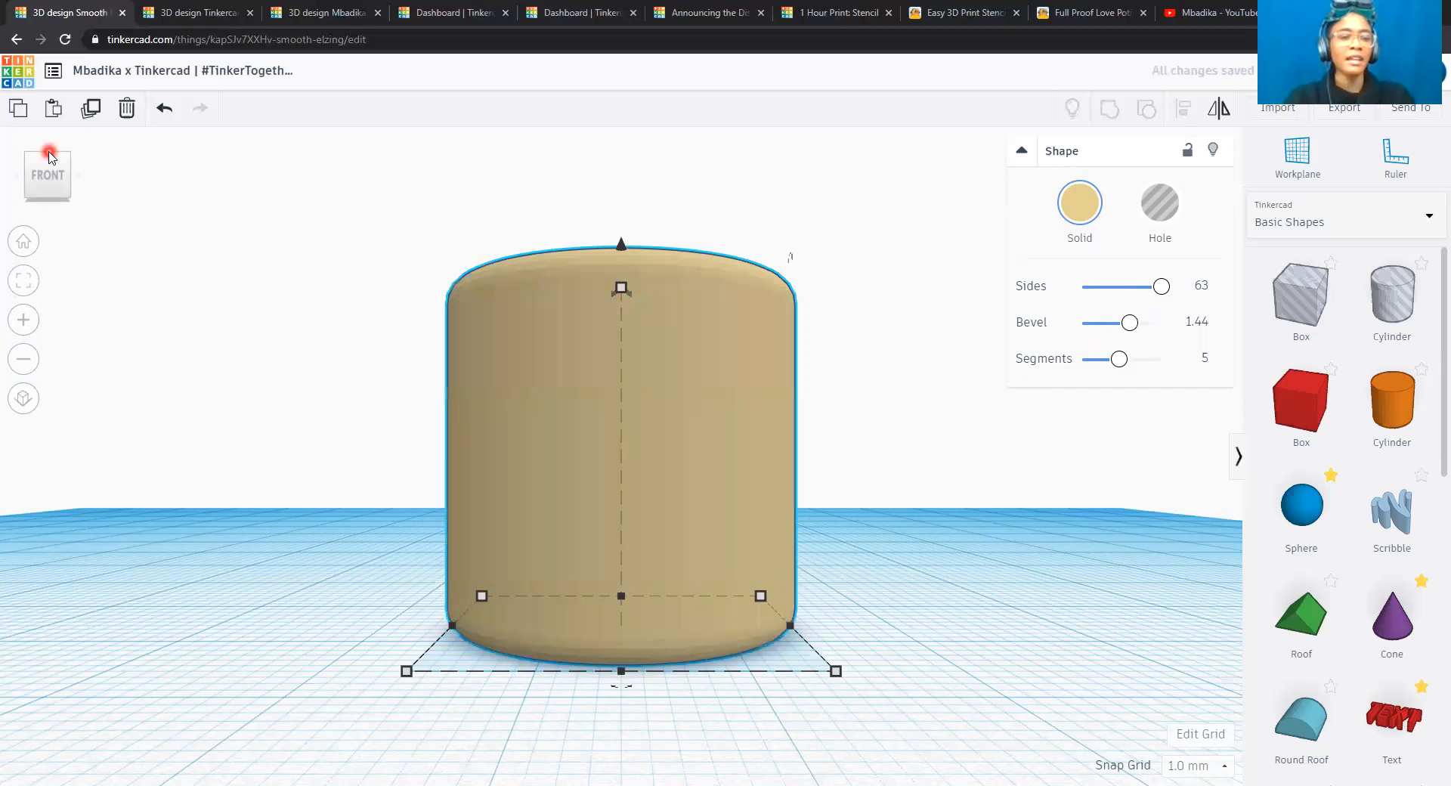
{"action": "left_click", "coordinate": [49, 153]}
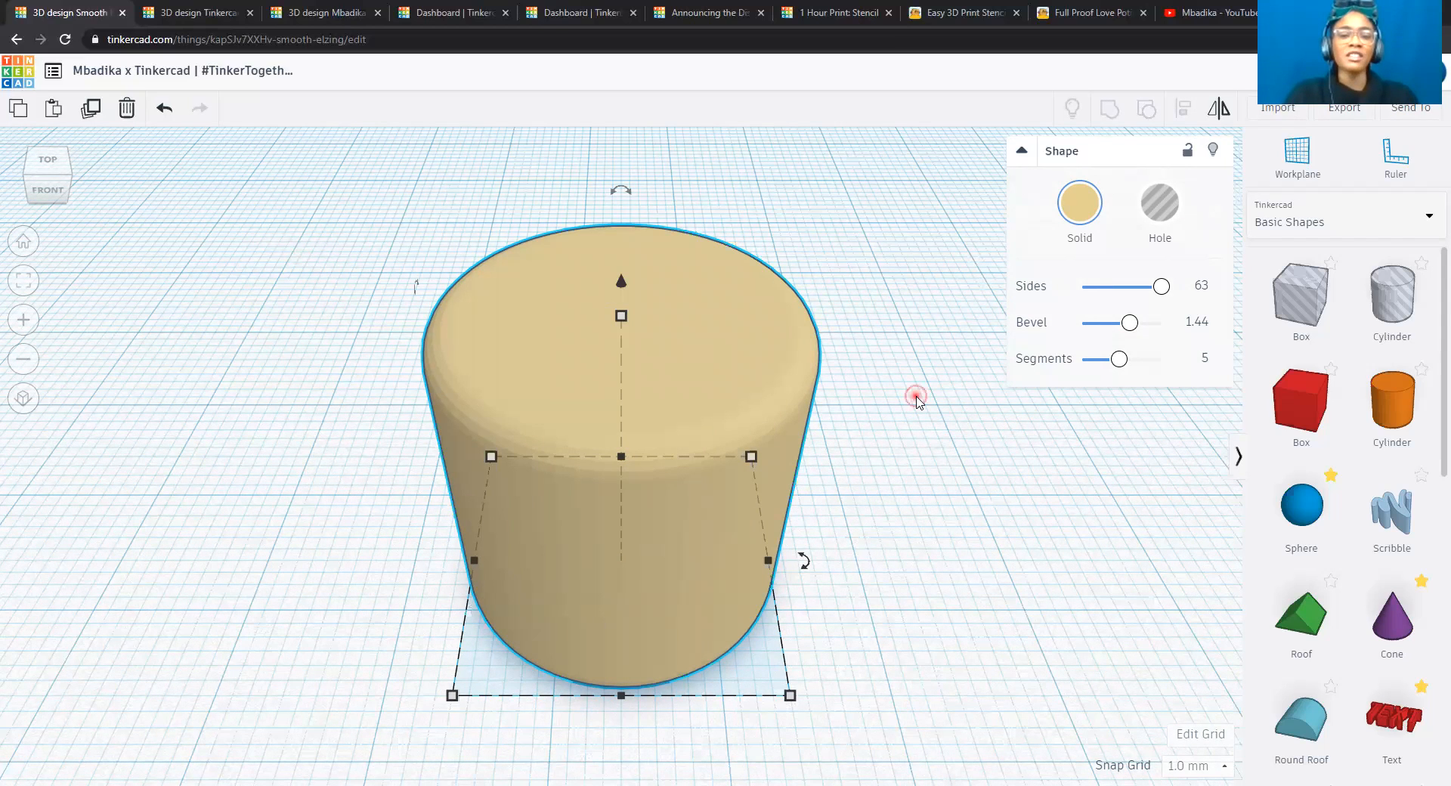
{"action": "scroll", "coordinate": [898, 427], "scroll_direction": "down", "scroll_amount": 3}
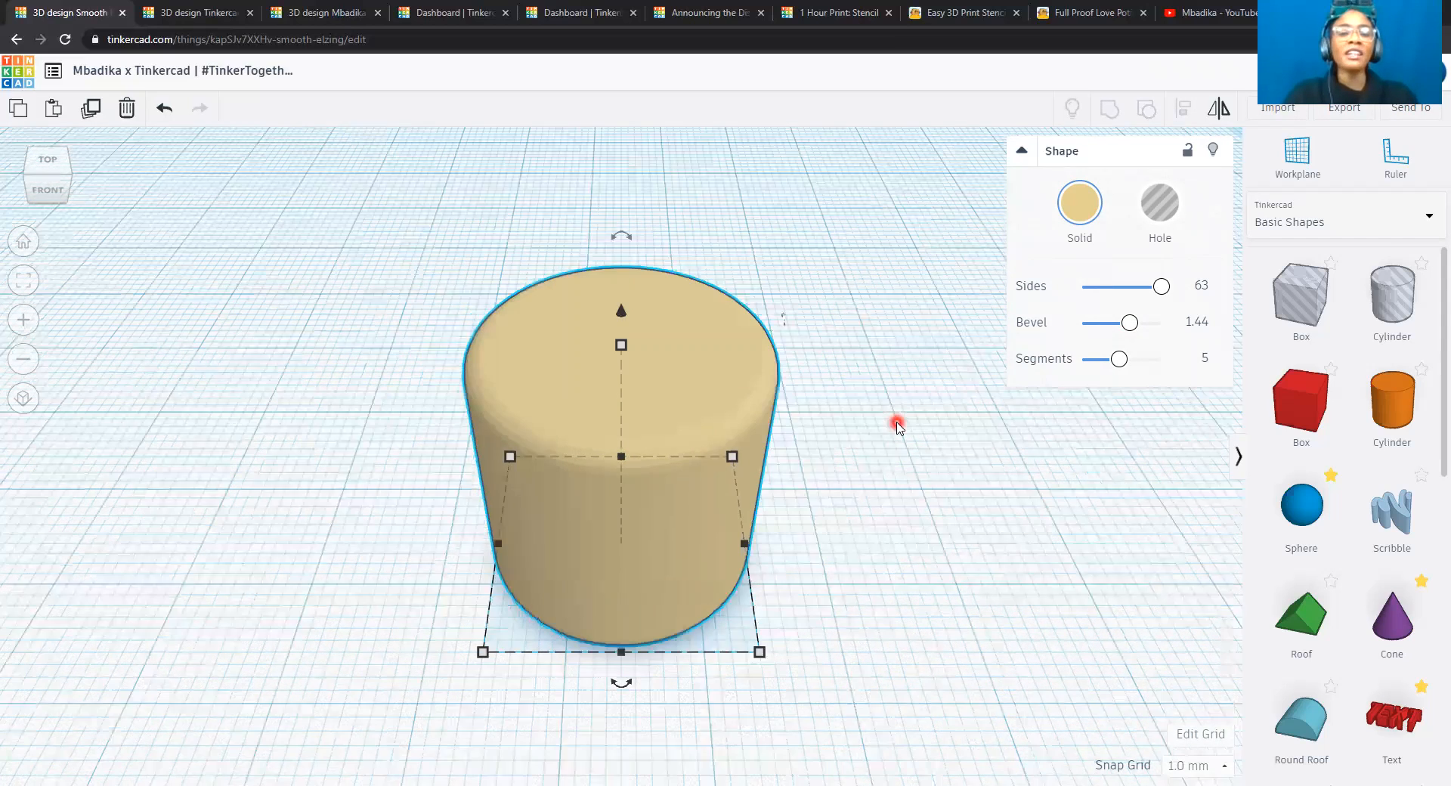
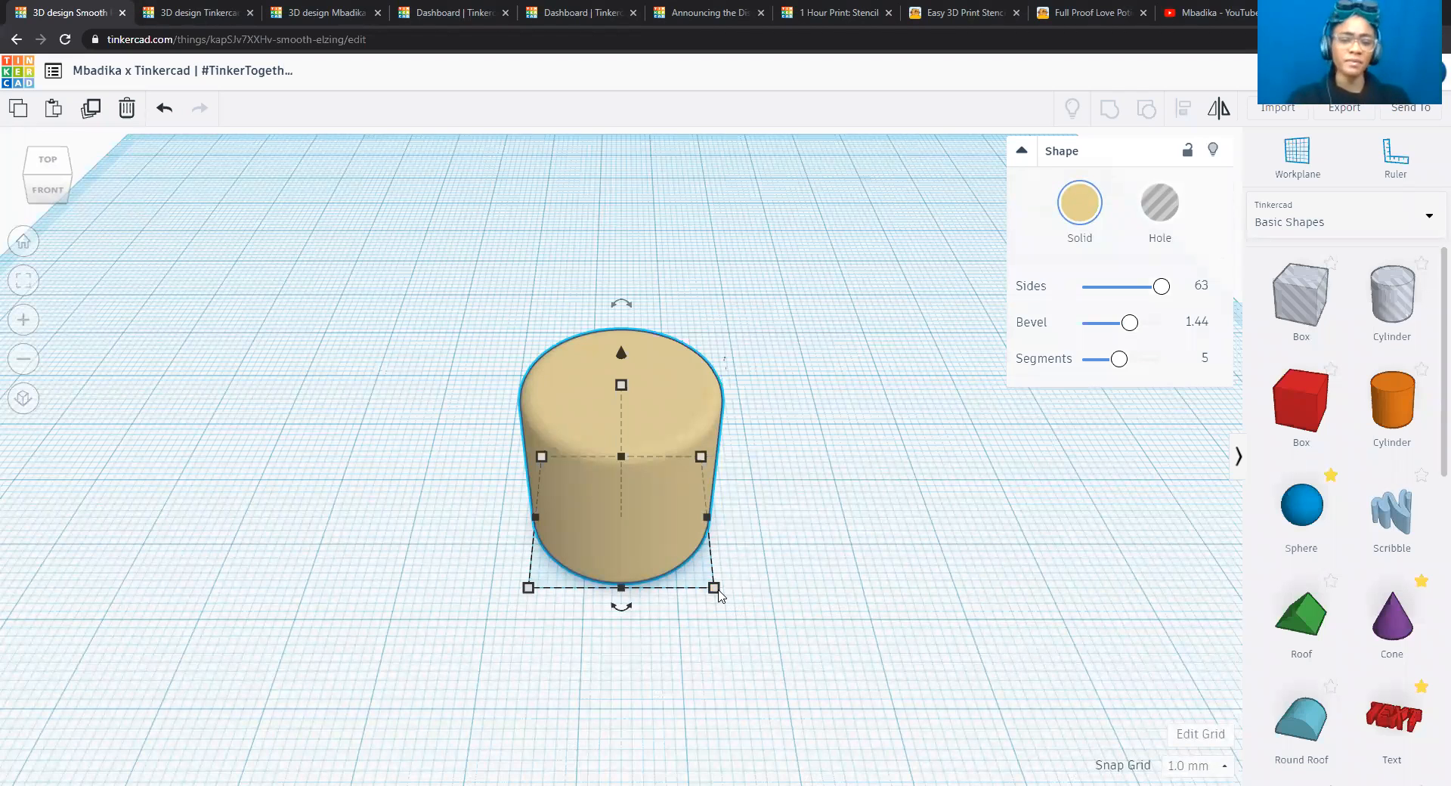
Open the workplane's grid properties and switch the units to inches.
{"action": "mouse_move", "coordinate": [713, 589]}
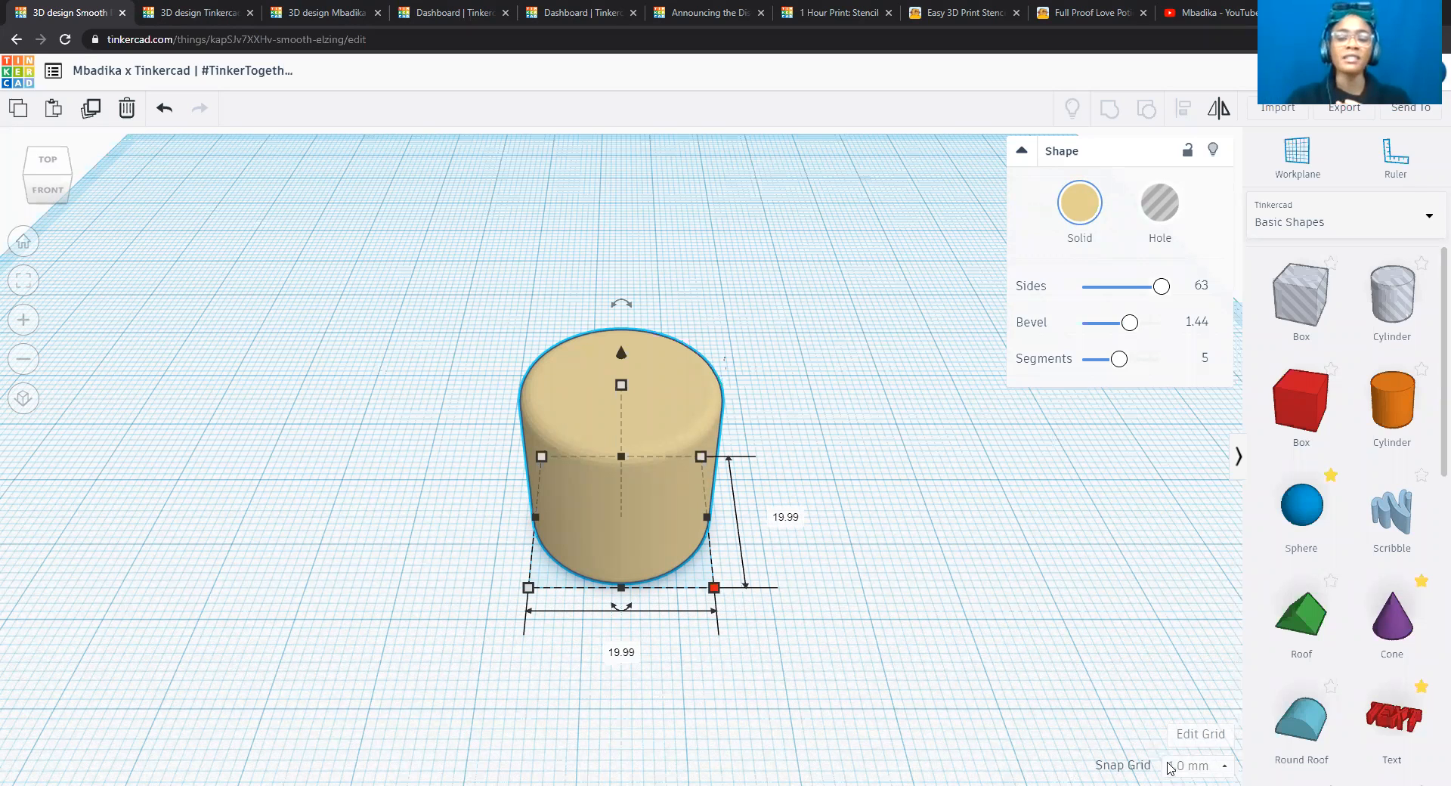
{"action": "left_click", "coordinate": [1209, 767]}
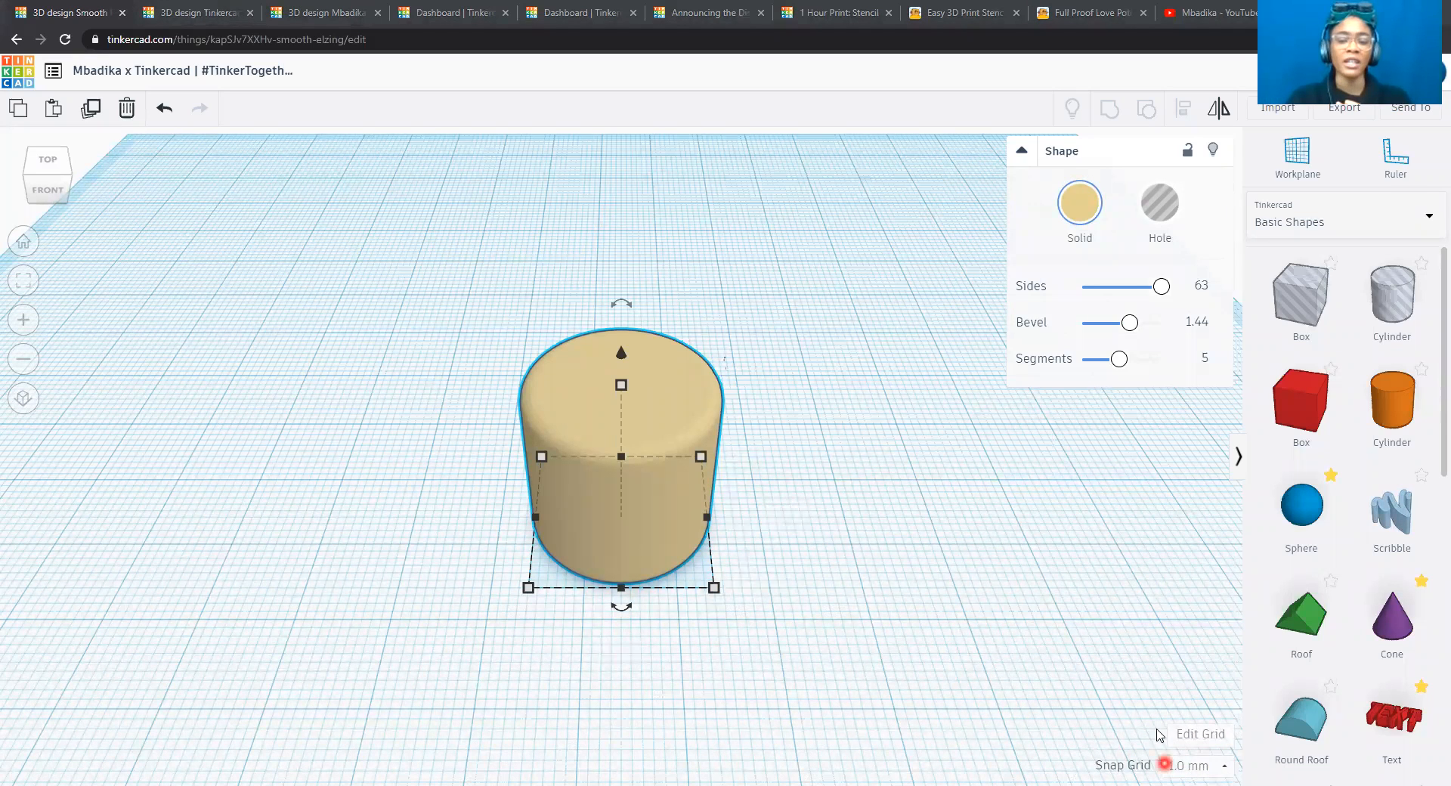
{"action": "left_click", "coordinate": [1208, 737]}
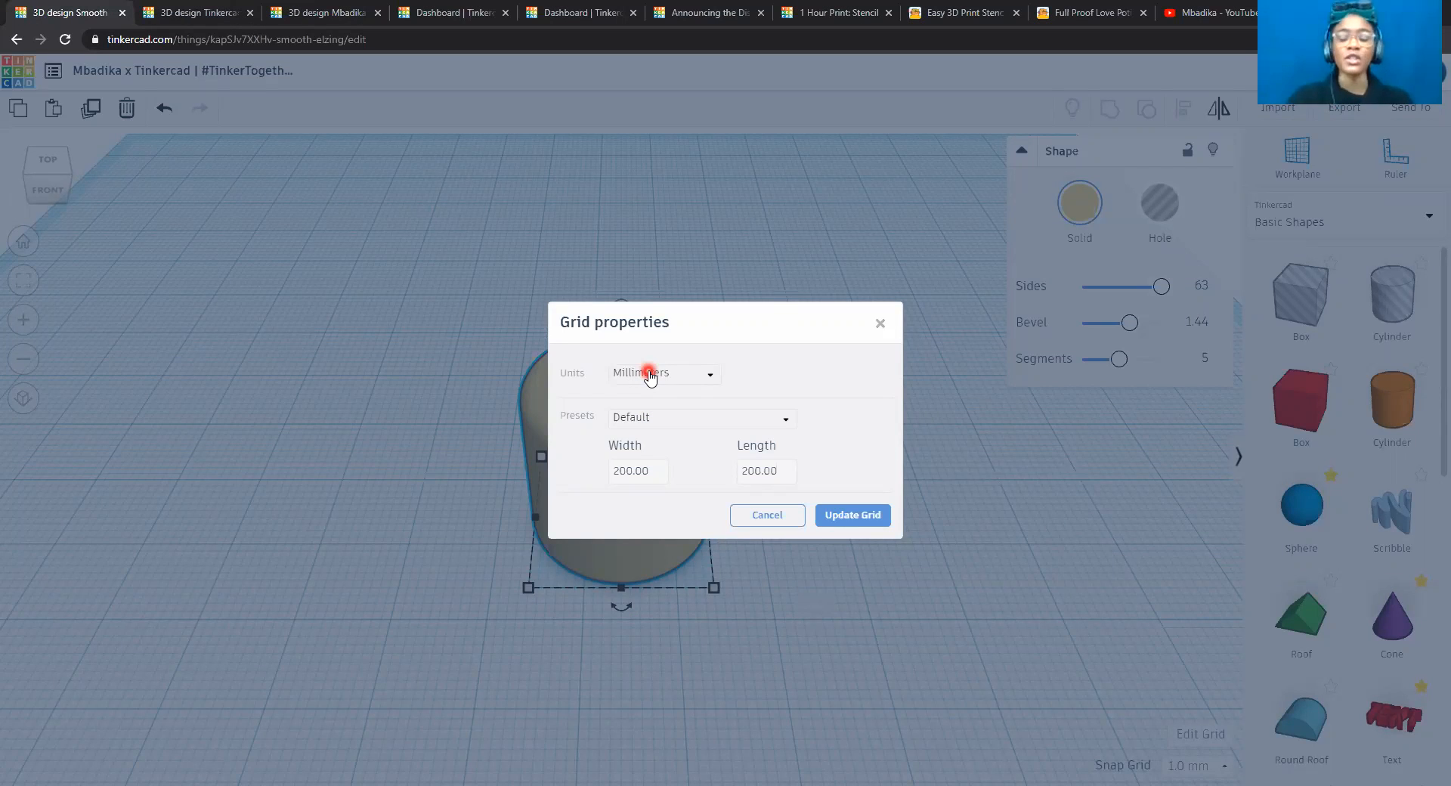
{"action": "left_click", "coordinate": [649, 375]}
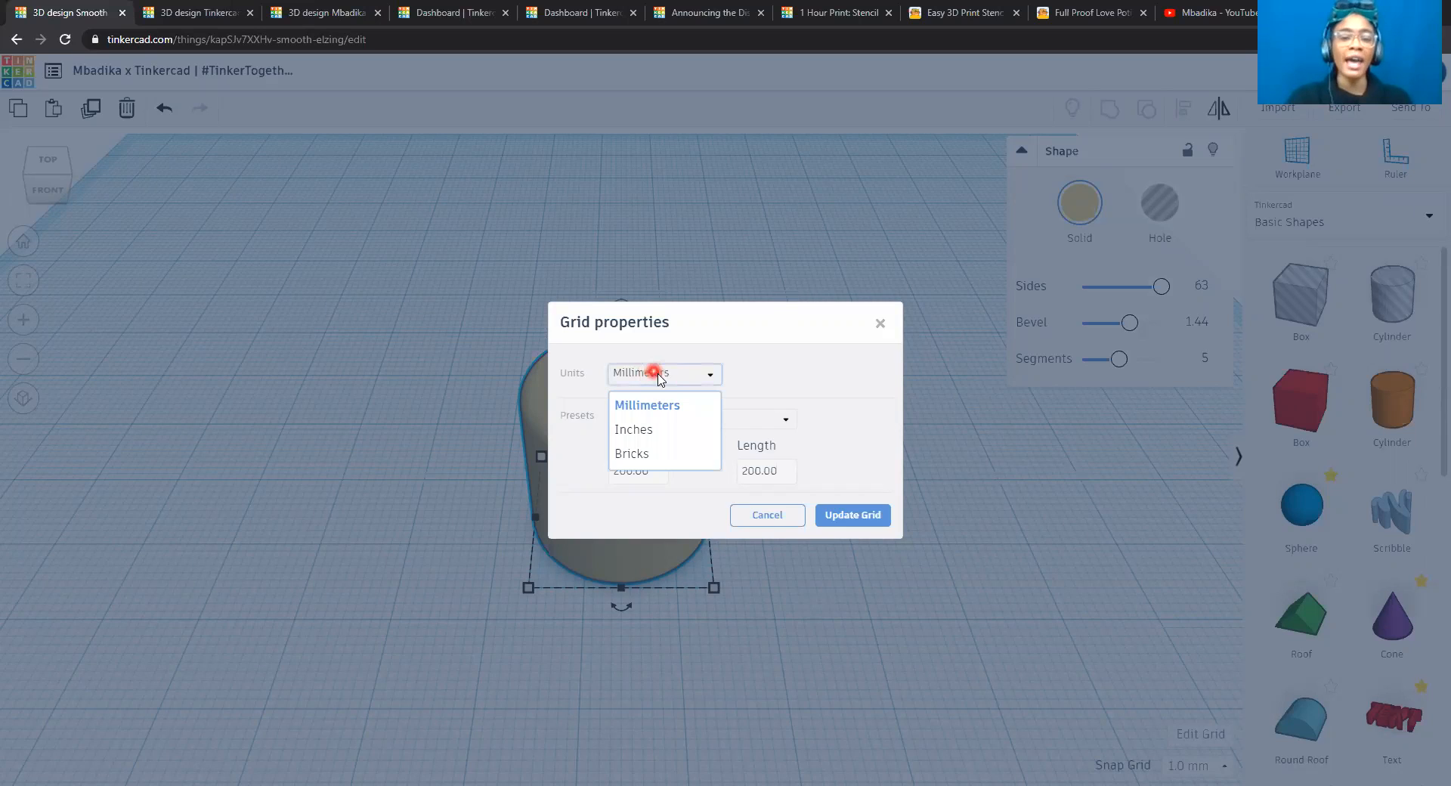
{"action": "left_click", "coordinate": [666, 428]}
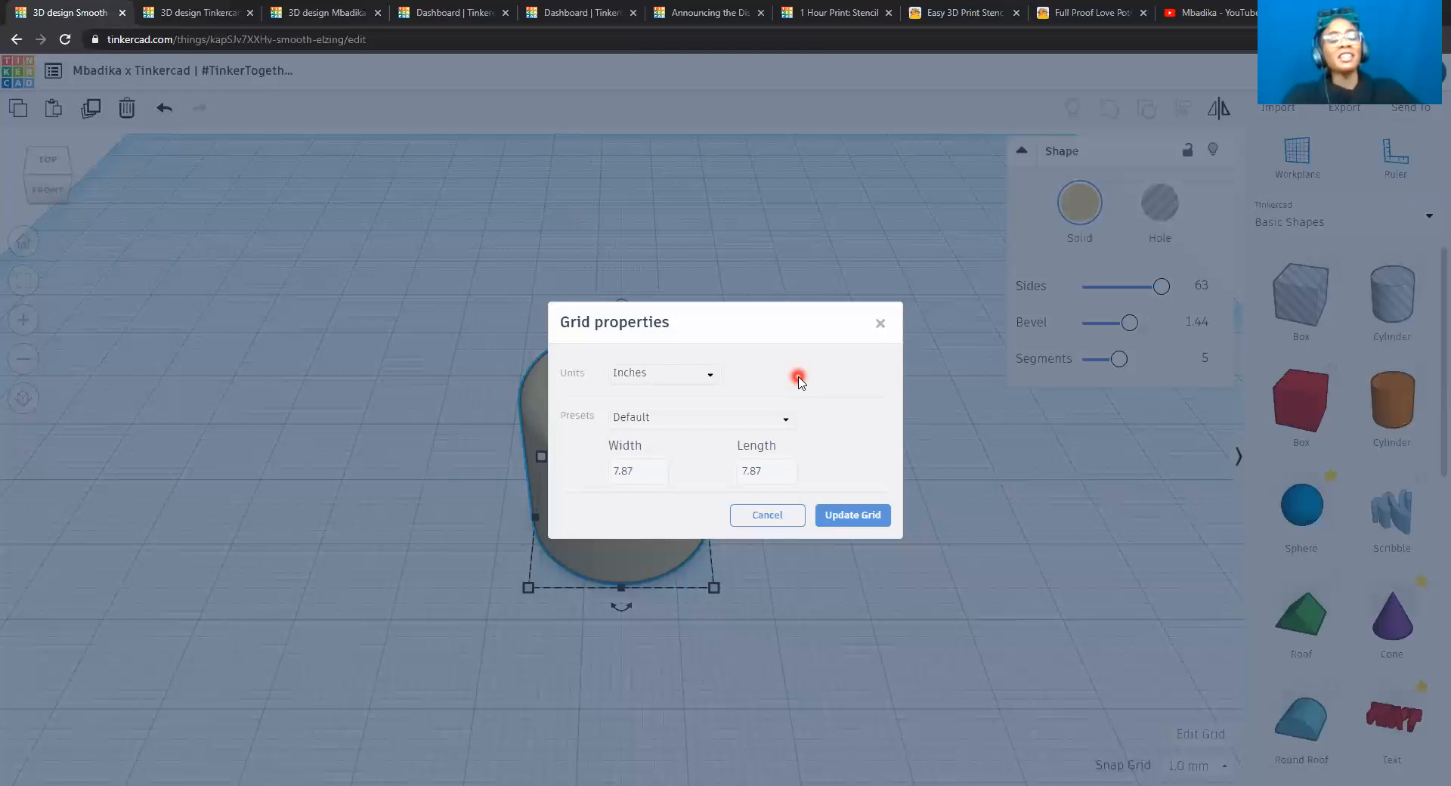
Set the workplane grid's width and length to 10 inches each and update the grid.
{"action": "left_click", "coordinate": [645, 472]}
{"action": "double_click", "coordinate": [644, 471]}
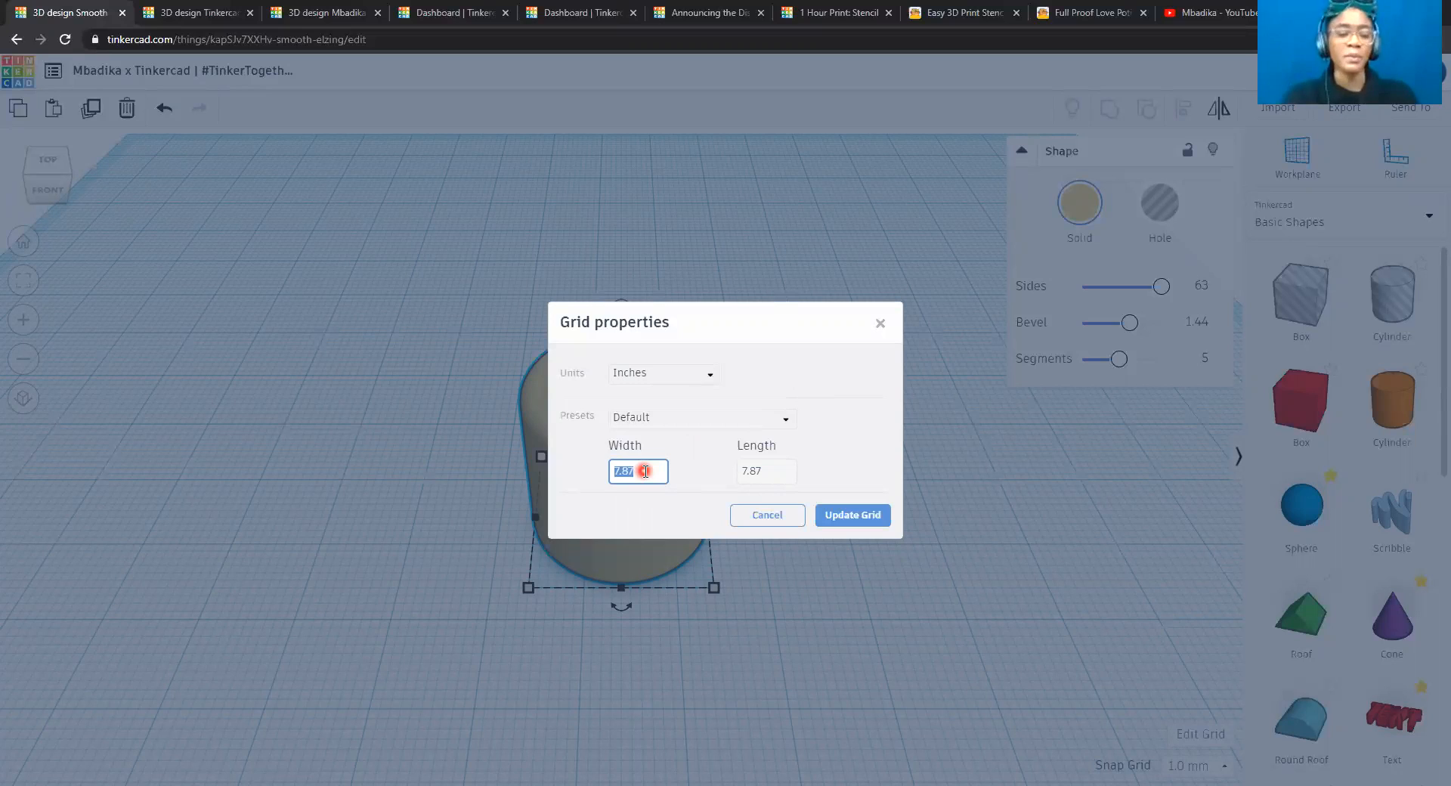
{"action": "type", "text": "10"}
{"action": "key", "text": "Return"}
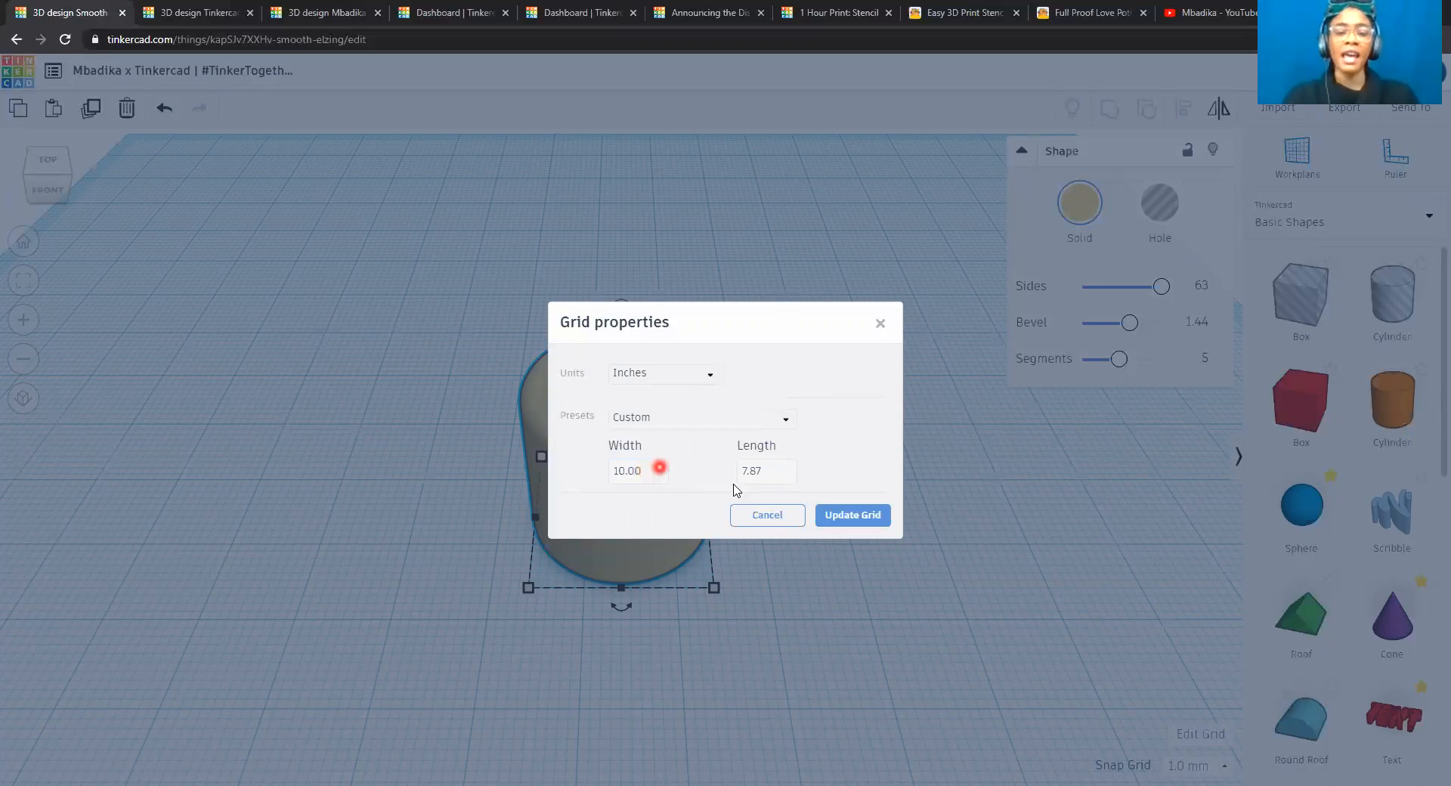
{"action": "left_click", "coordinate": [753, 473]}
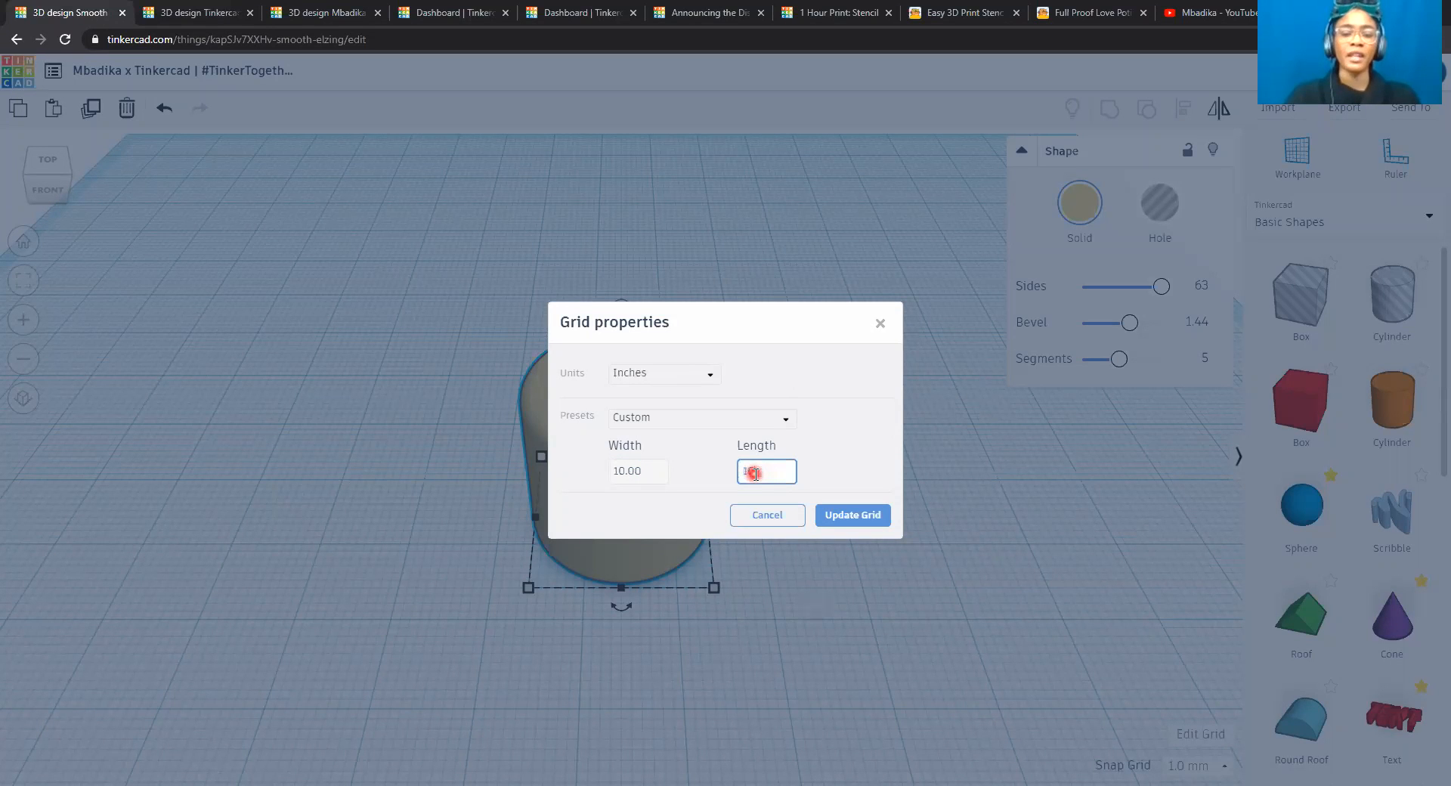
{"action": "type", "text": "10"}
{"action": "left_click", "coordinate": [873, 516]}
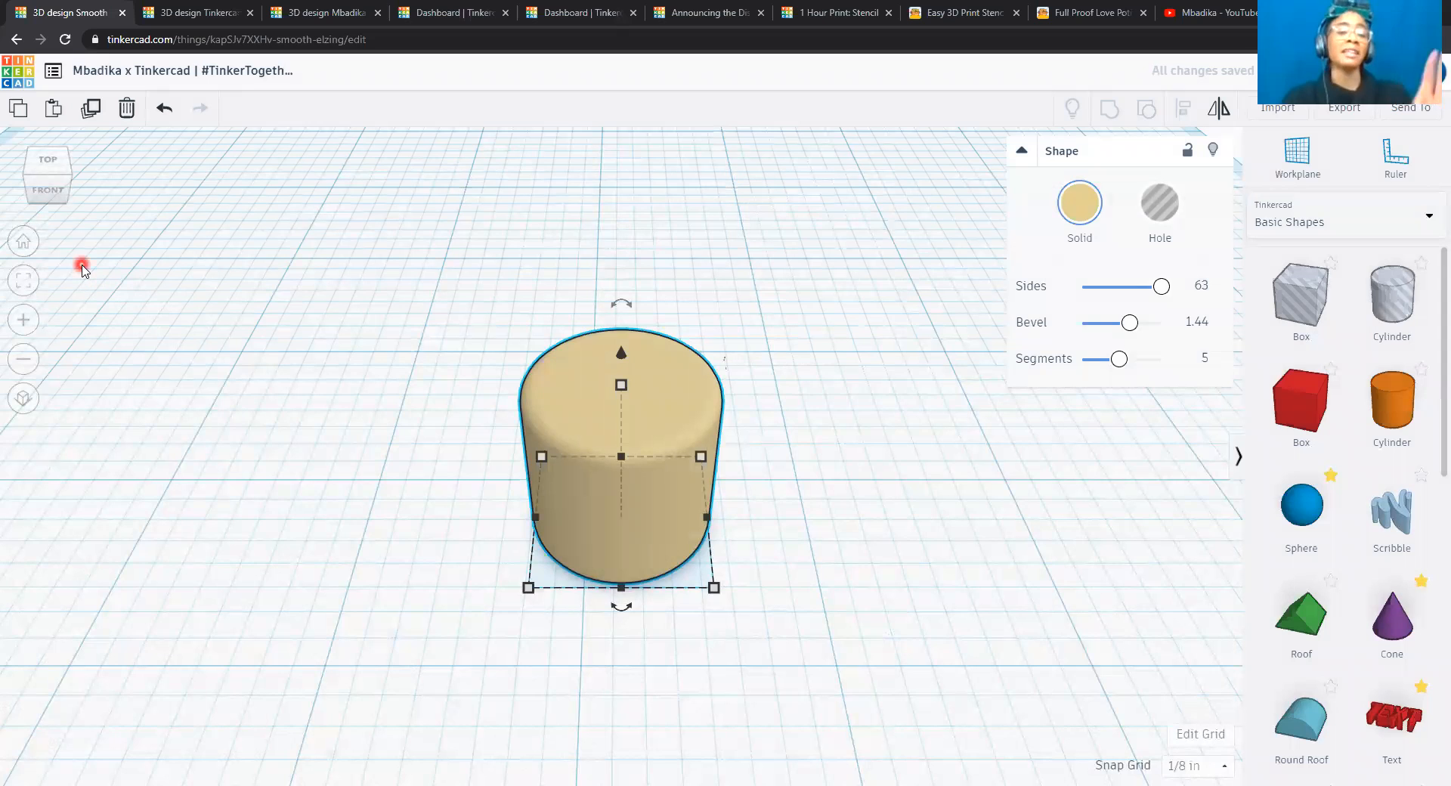
Resize the cylinder to 3 inches wide and 3 inches long and move it back near the workplane's centre.
{"action": "left_click", "coordinate": [27, 243]}
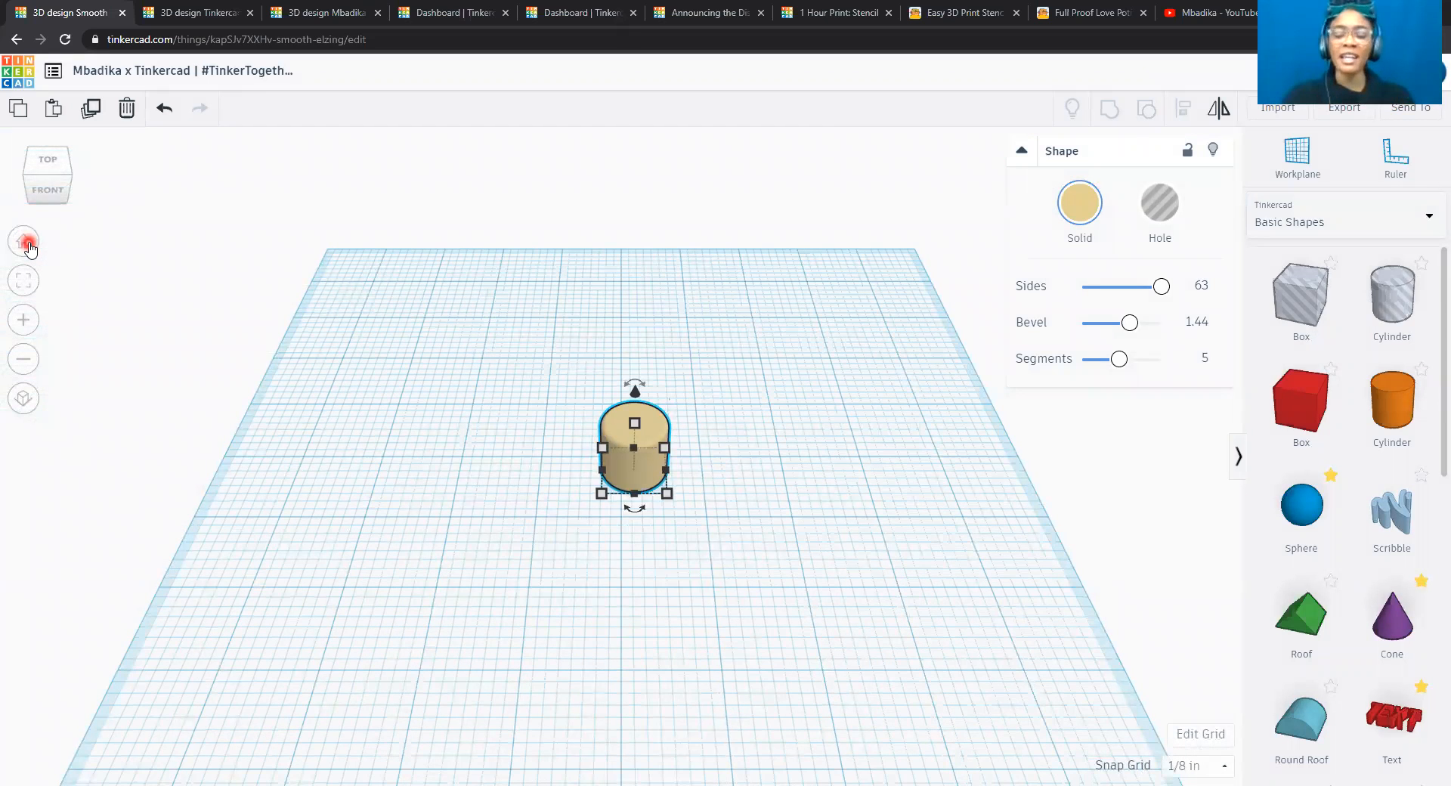
{"action": "mouse_move", "coordinate": [669, 499]}
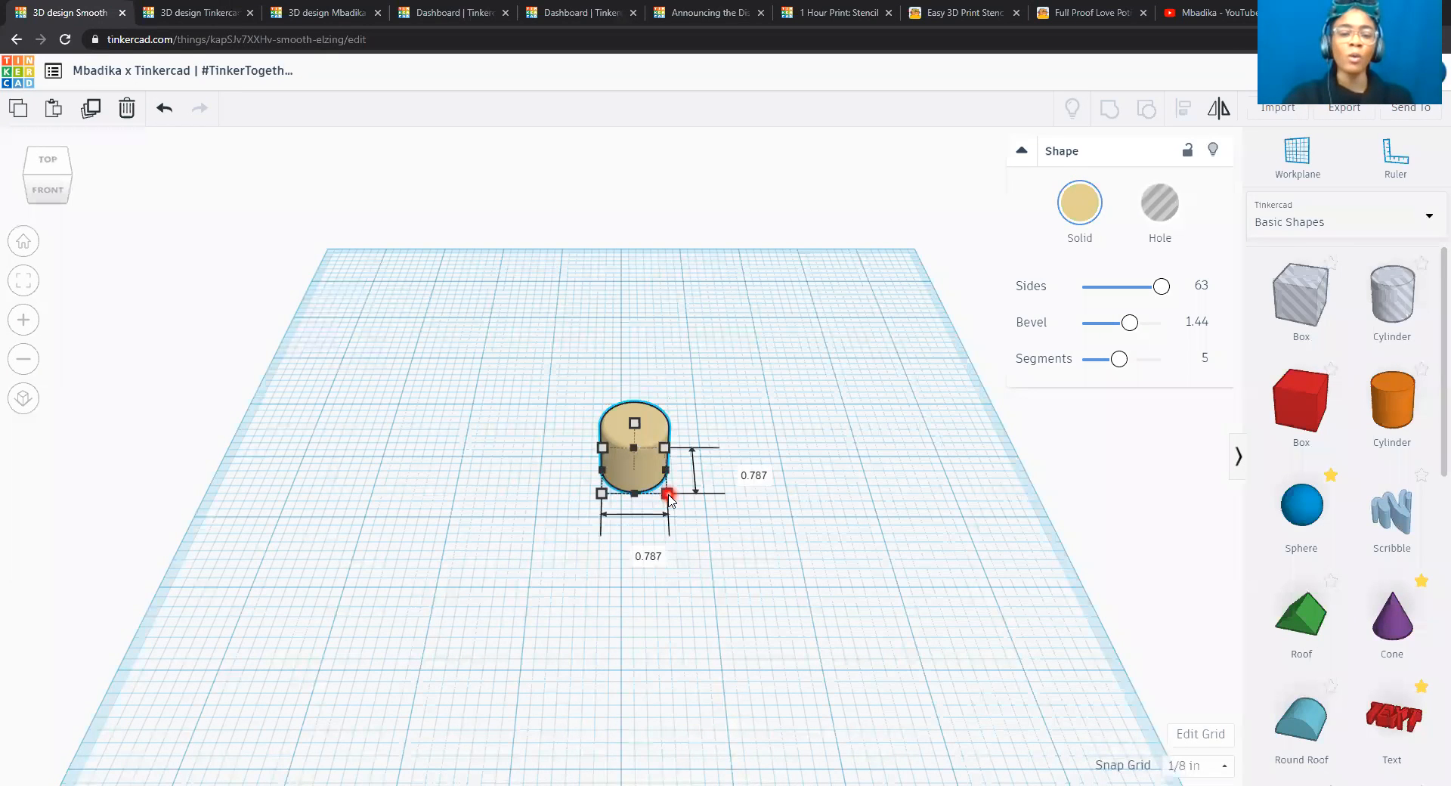
{"action": "left_click", "coordinate": [643, 550]}
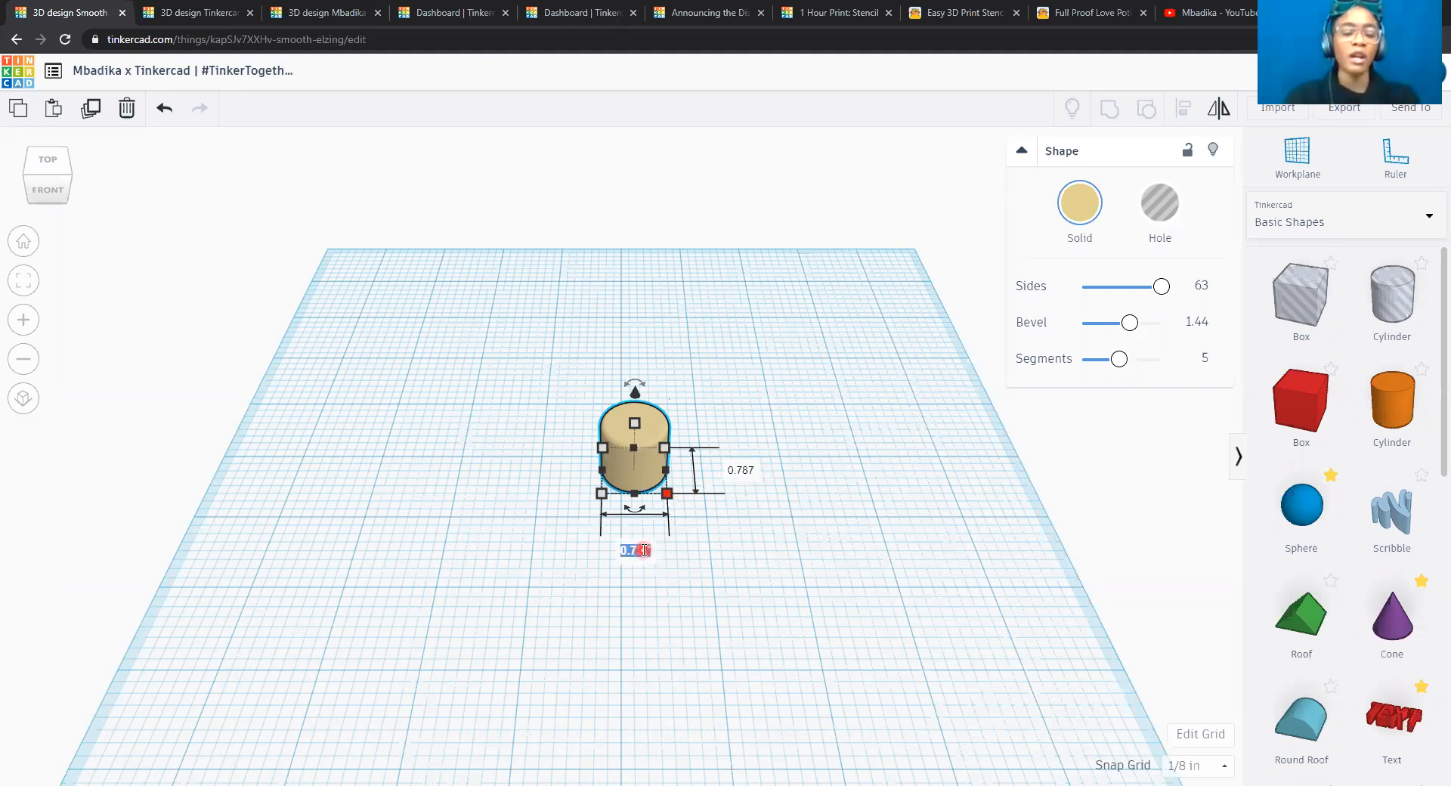
{"action": "type", "text": "3"}
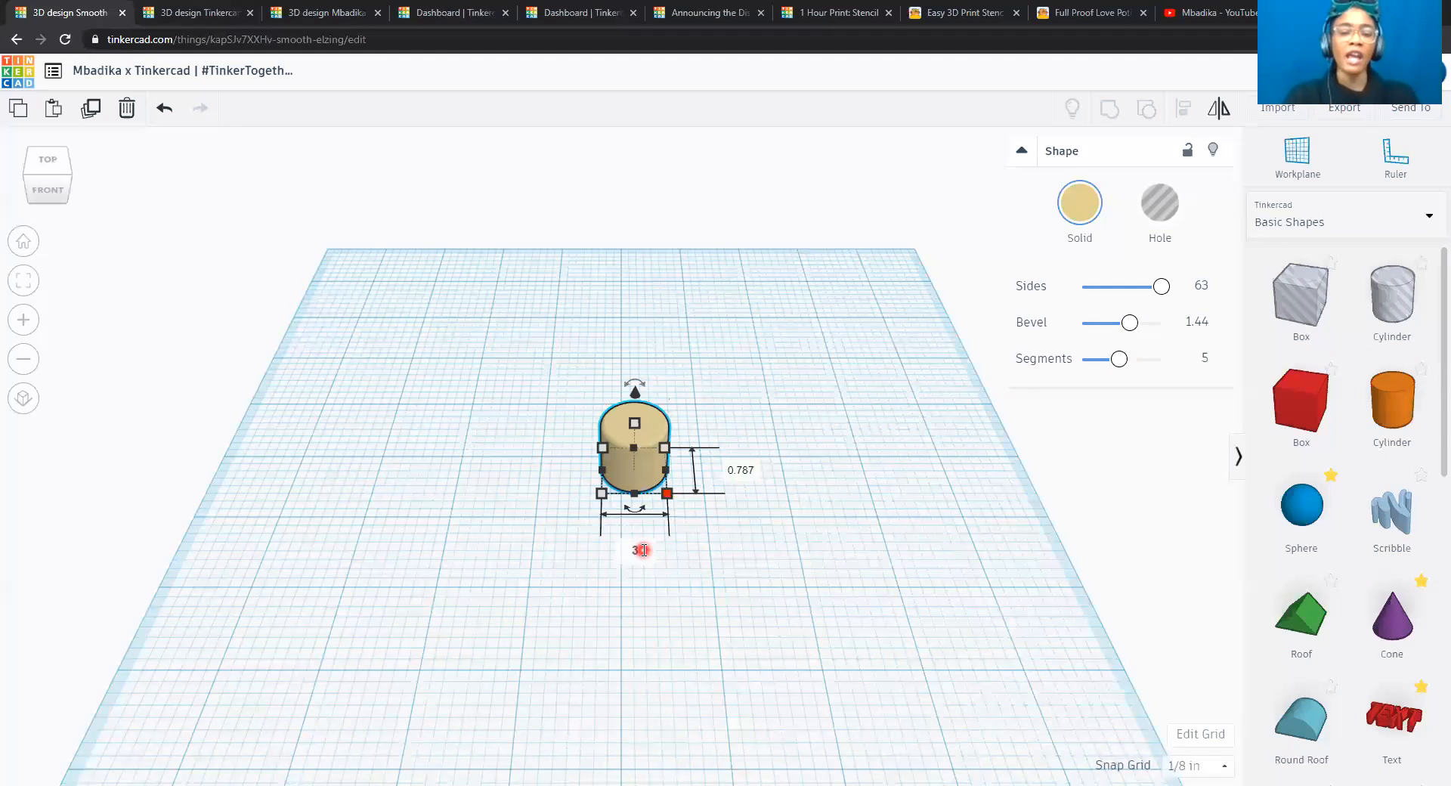
{"action": "key", "text": "Tab"}
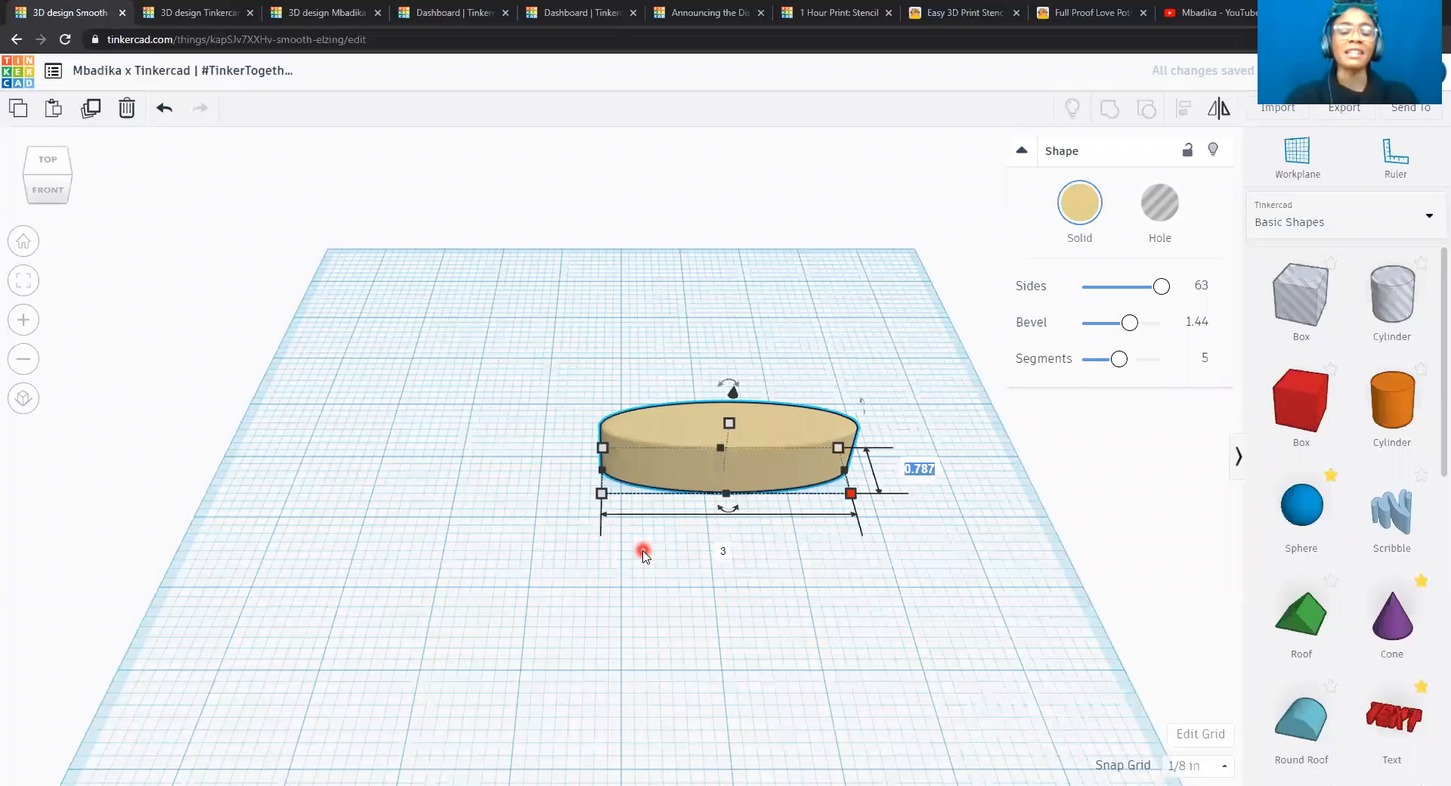
{"action": "type", "text": "3"}
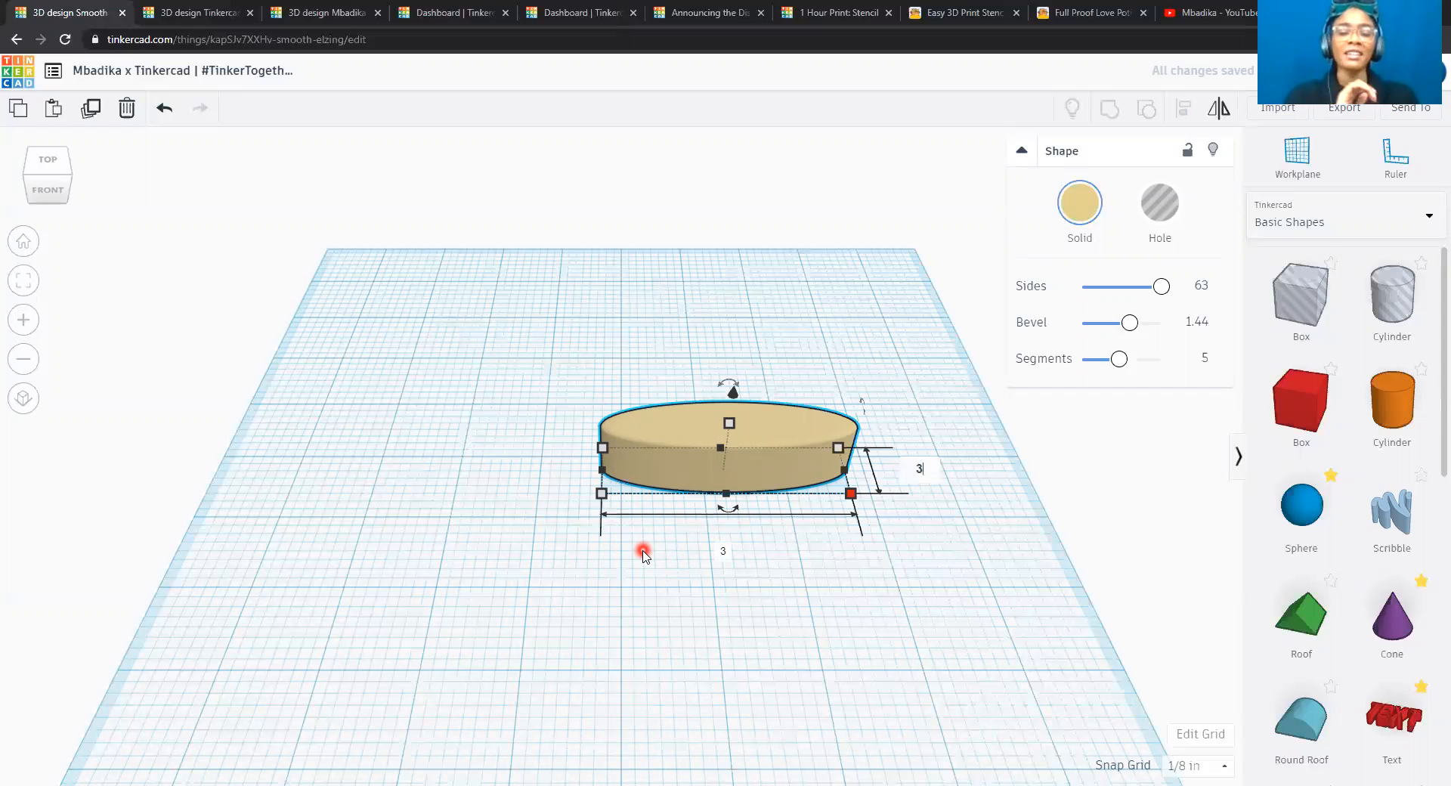
{"action": "key", "text": "Return"}
{"action": "left_click_drag", "start_coordinate": [778, 566], "coordinate": [703, 534]}
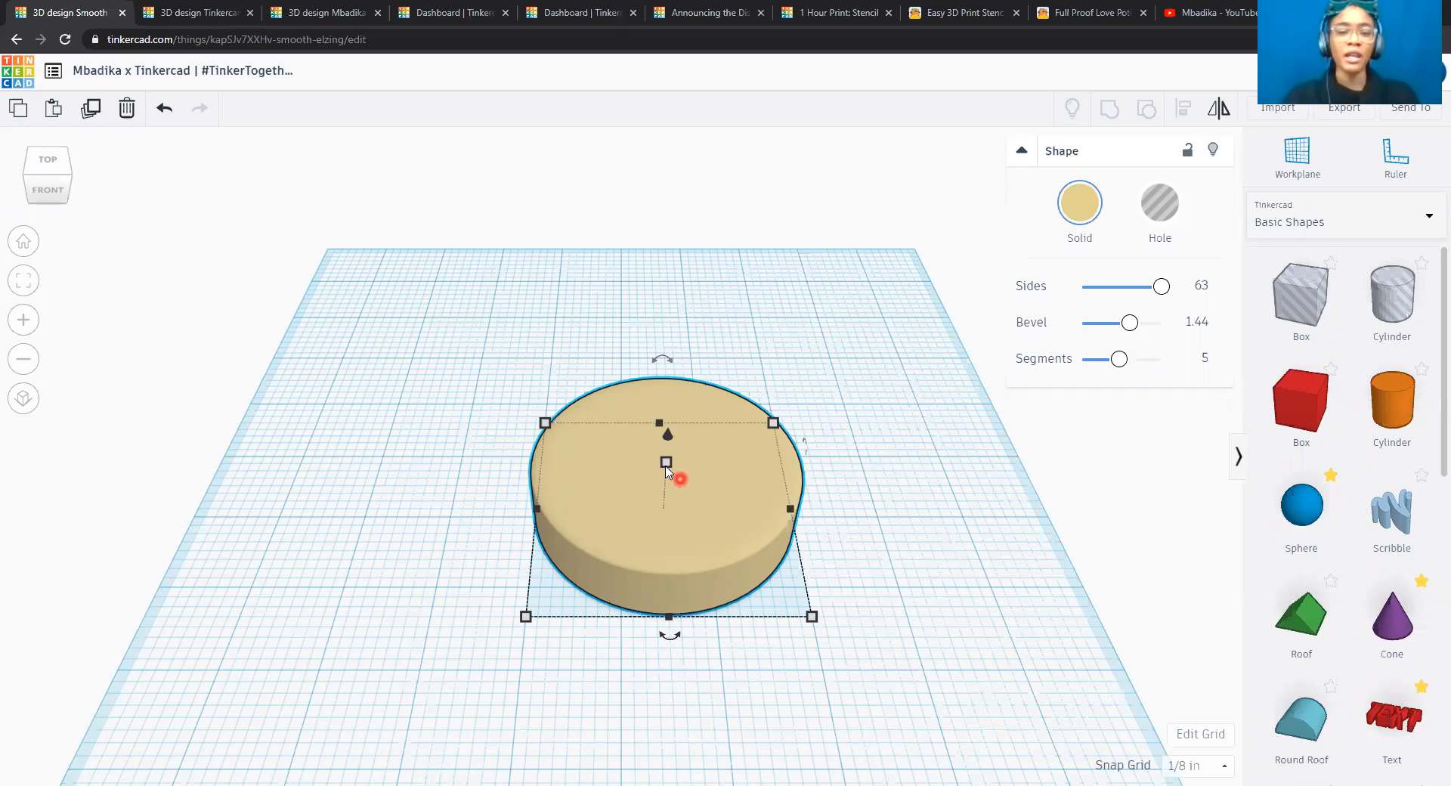
Set the cylinder's height to 1.5 inches and check its proportions from the front.
{"action": "left_click", "coordinate": [665, 463]}
{"action": "left_click", "coordinate": [739, 488]}
{"action": "type", "text": "1.5"}
{"action": "key", "text": "Return"}
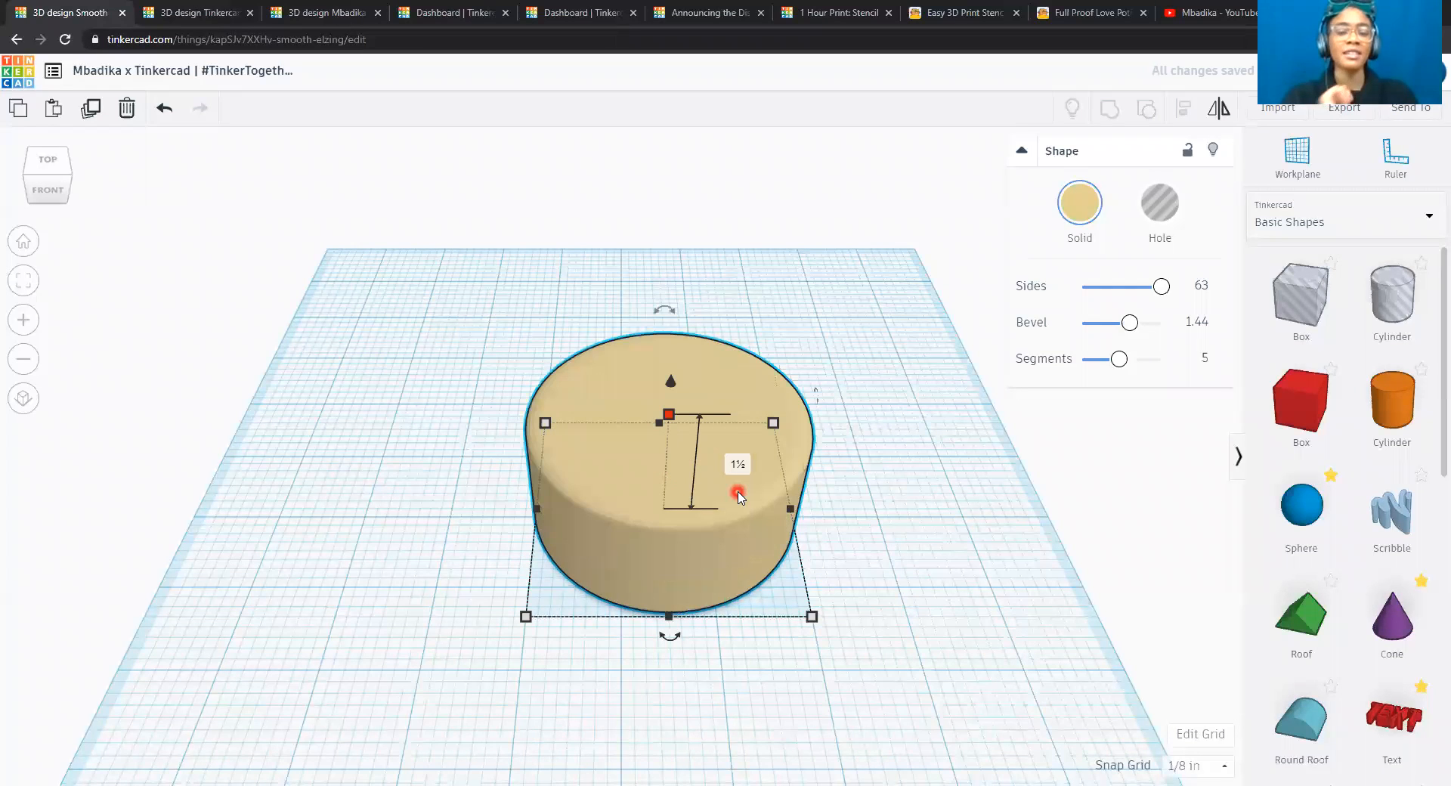
{"action": "left_click", "coordinate": [21, 241]}
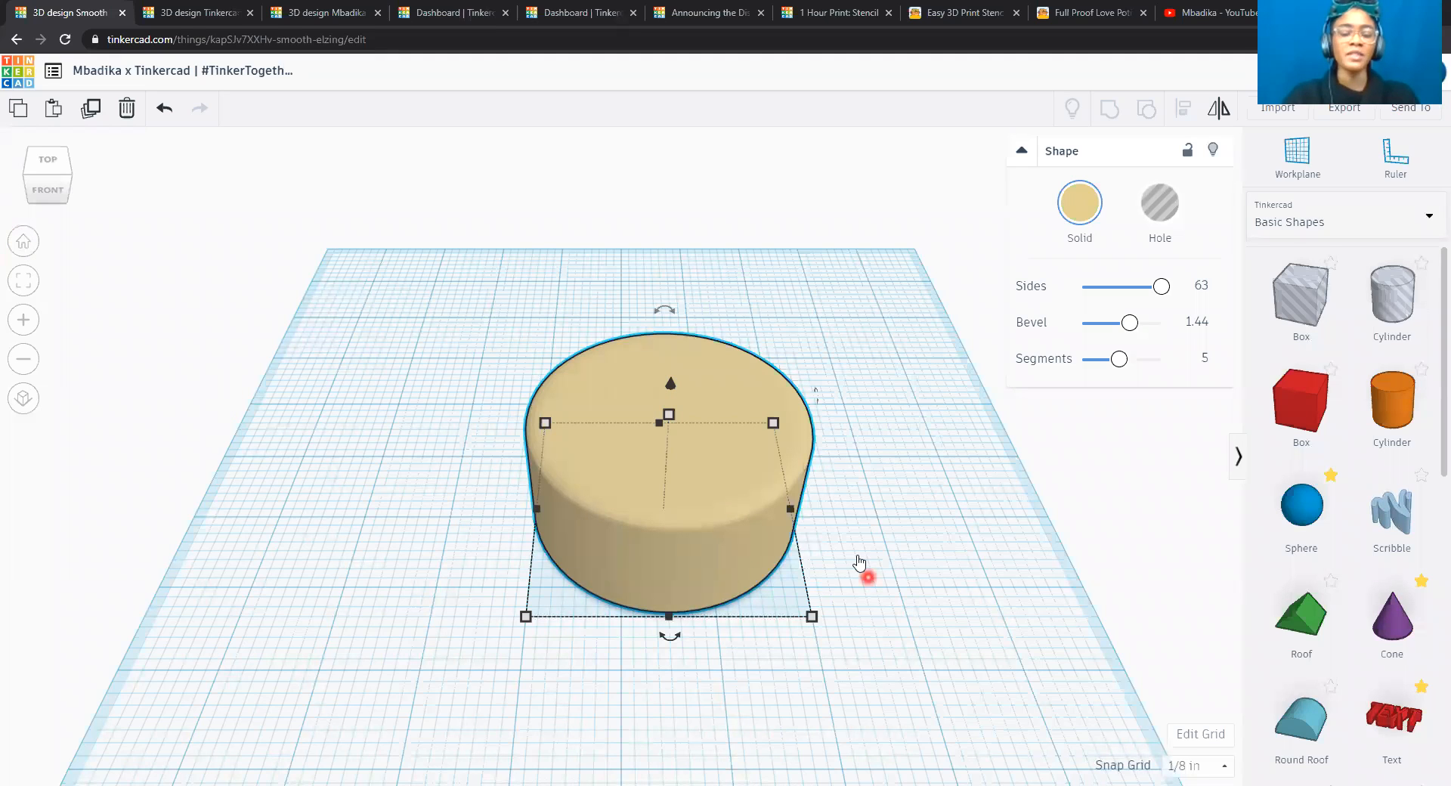
{"action": "scroll", "coordinate": [858, 558], "scroll_direction": "down", "scroll_amount": 5}
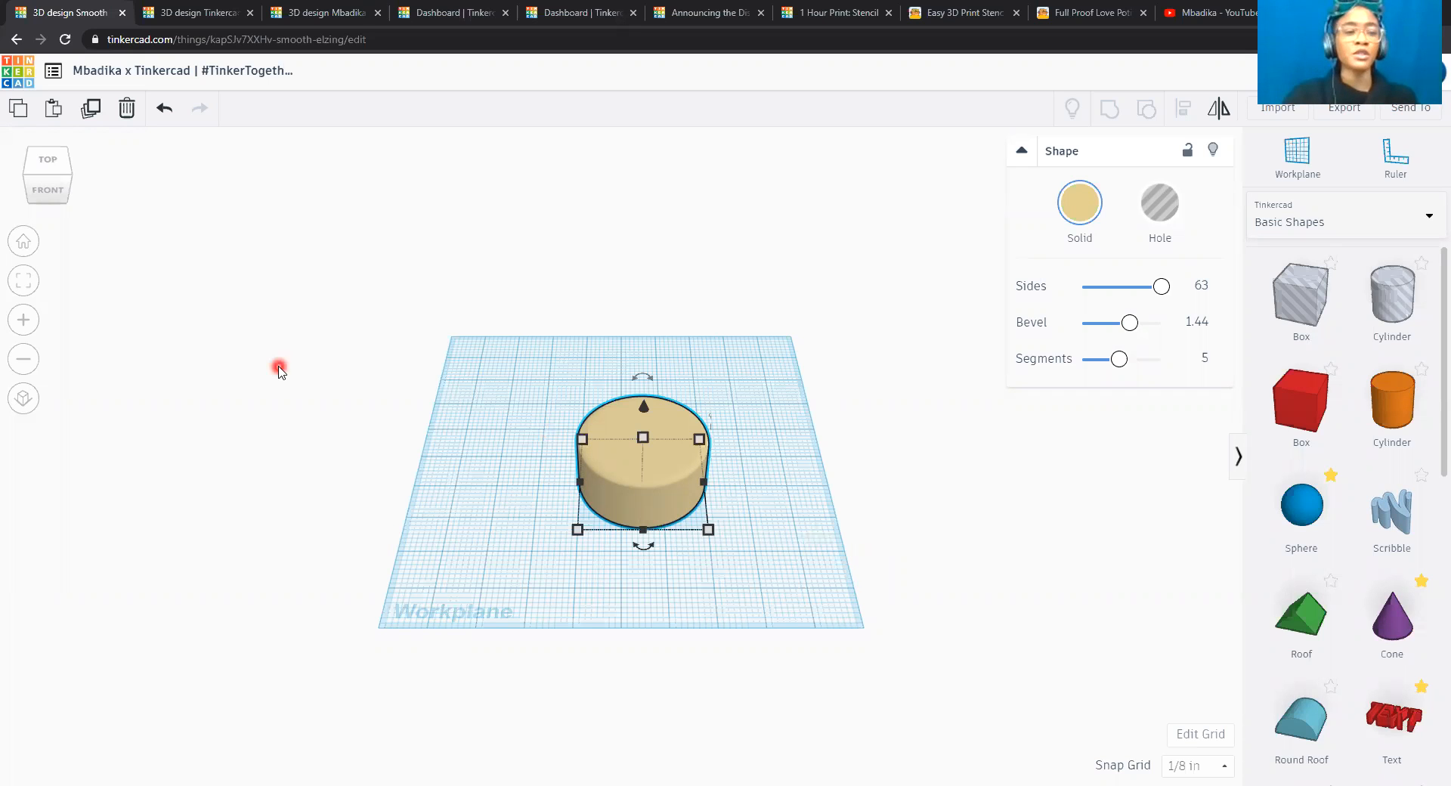
{"action": "left_click", "coordinate": [23, 281]}
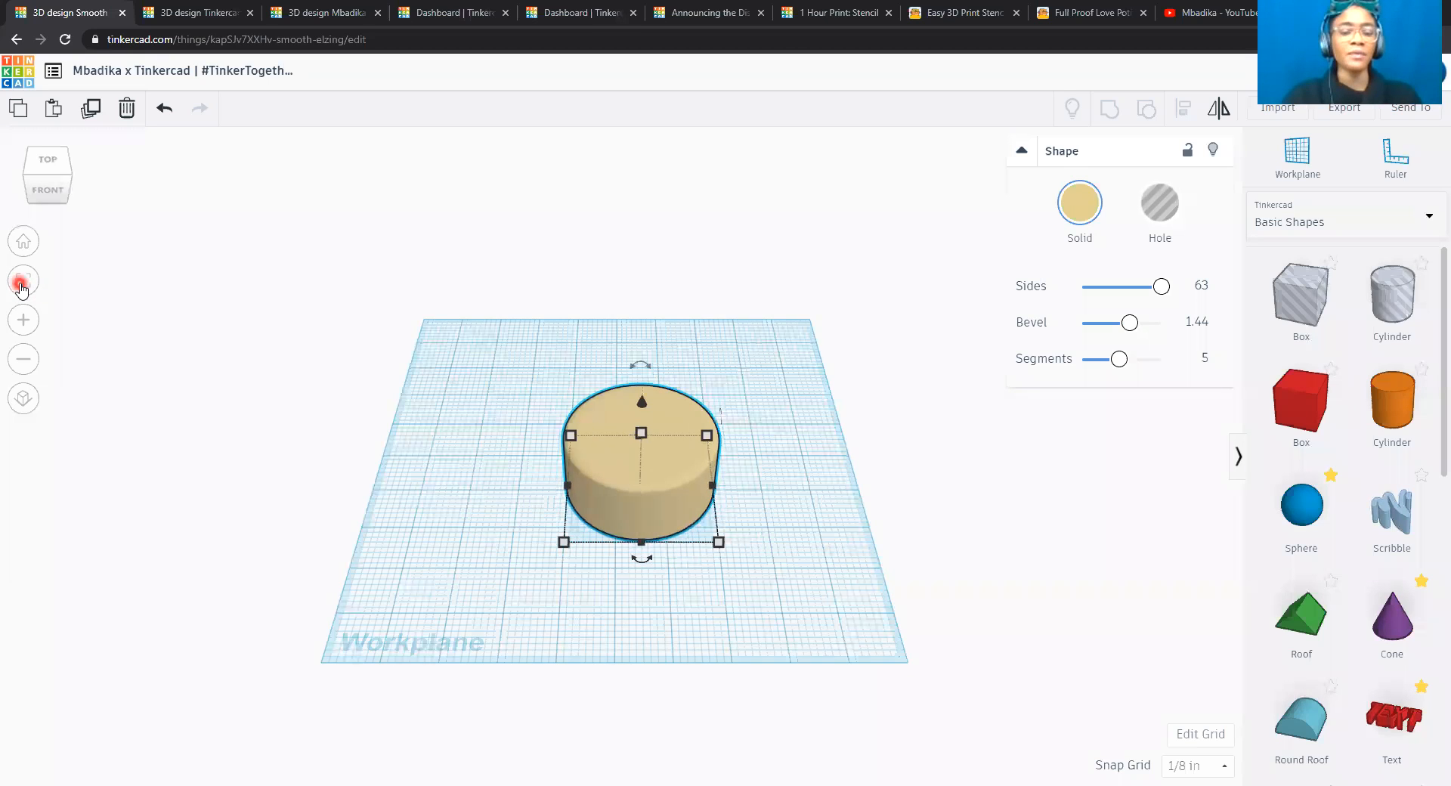
{"action": "left_click", "coordinate": [48, 199]}
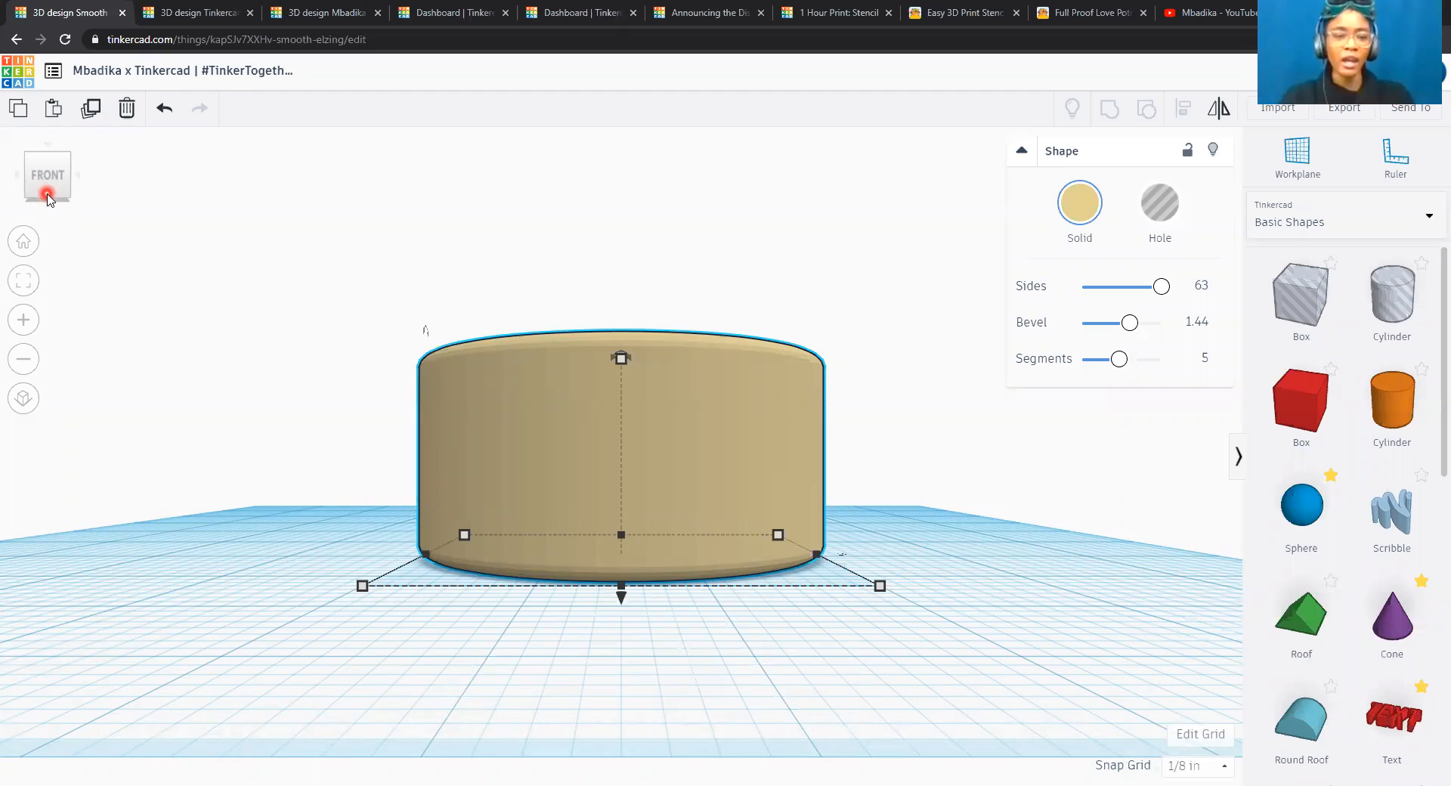
{"action": "left_click", "coordinate": [47, 164]}
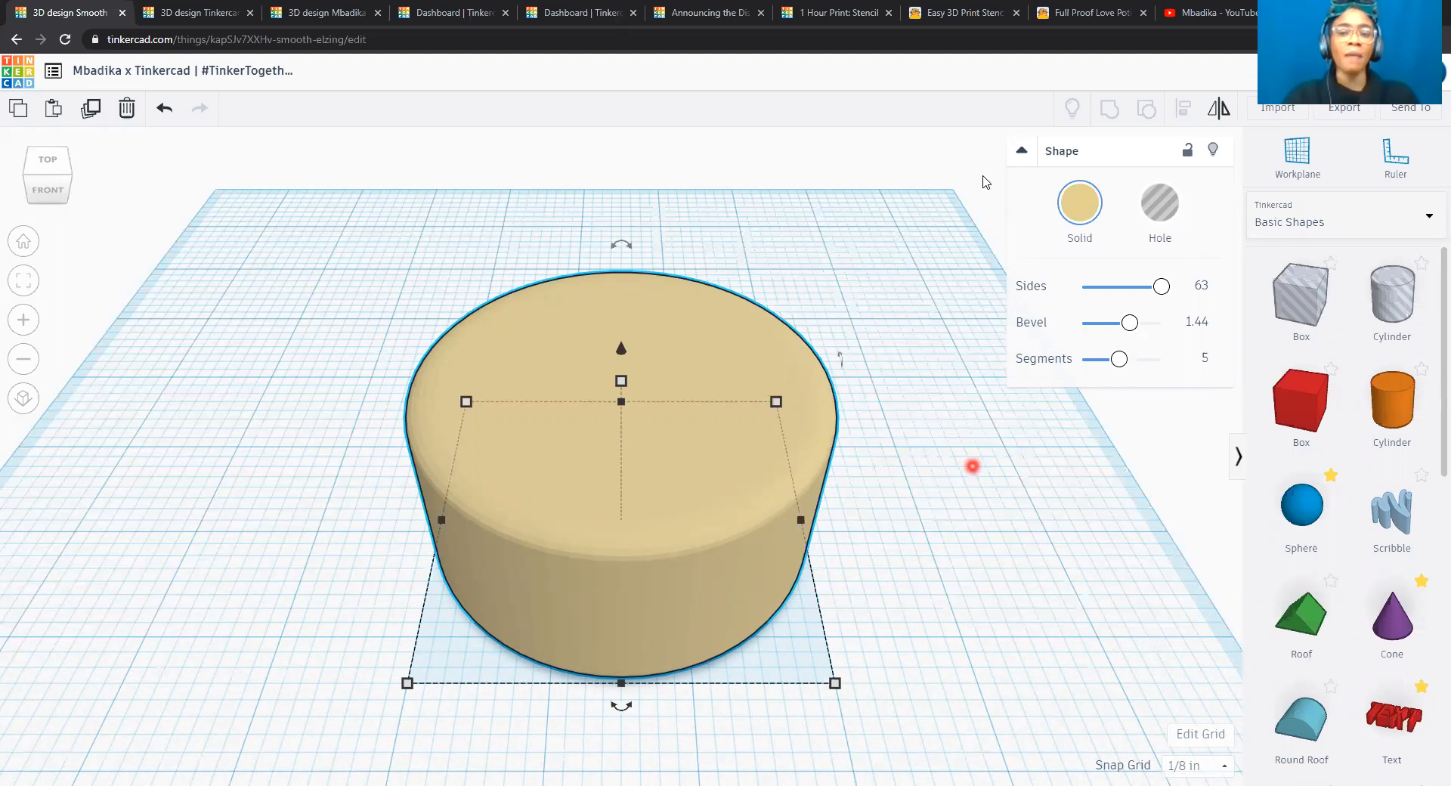
Collapse the cylinder's settings, deselect it and look through the basic shapes for the next part.
{"action": "left_click", "coordinate": [1024, 154]}
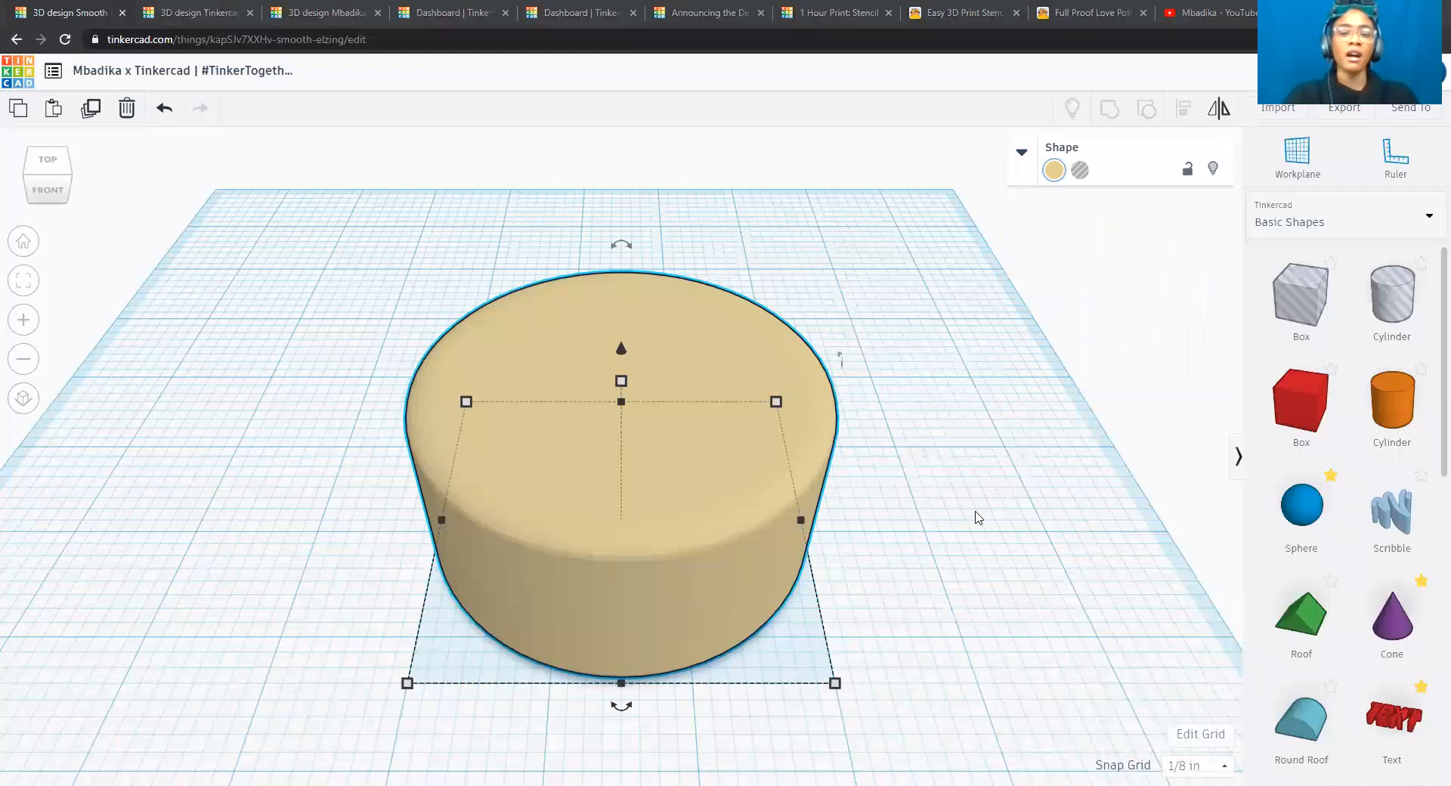
{"action": "left_click", "coordinate": [928, 641]}
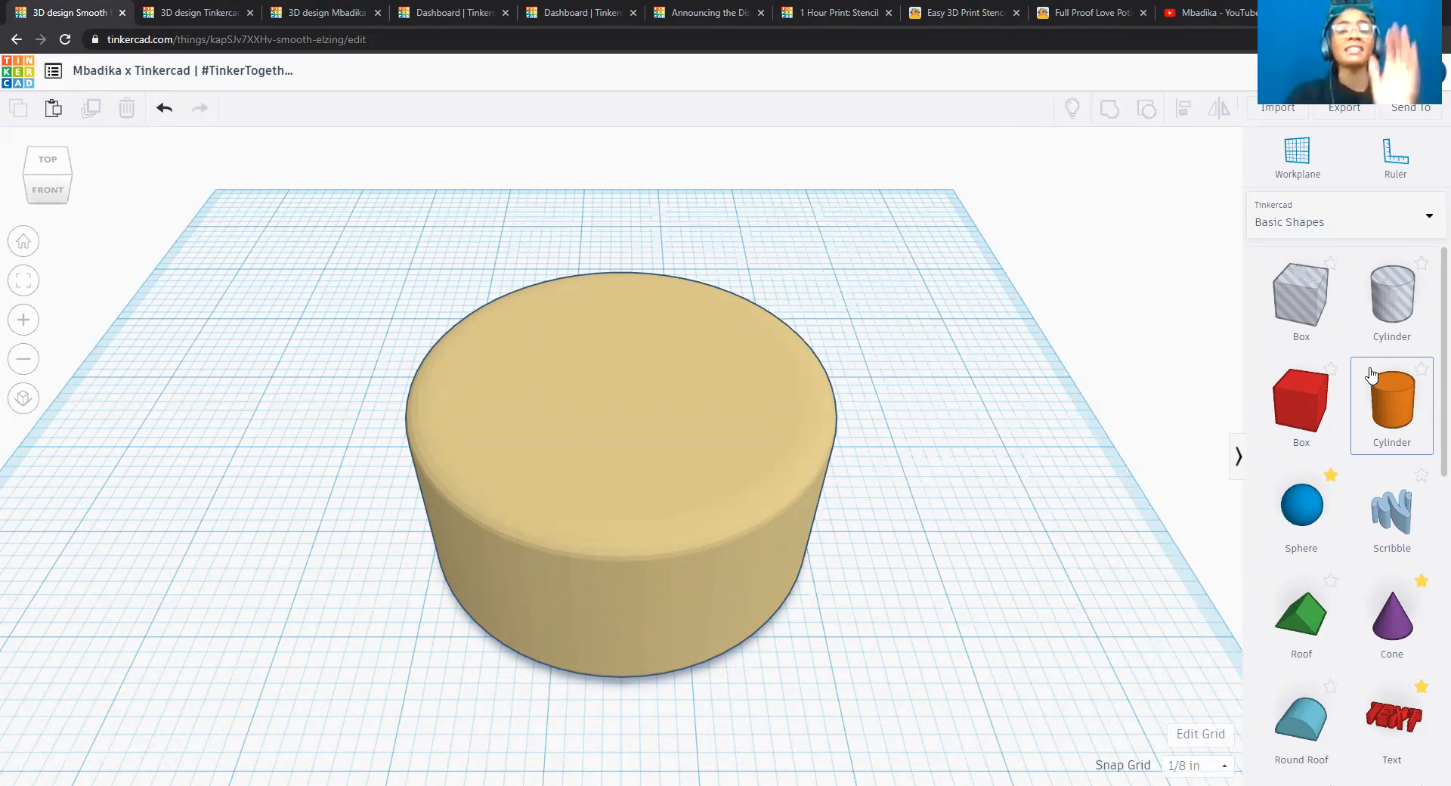
{"action": "scroll", "coordinate": [1372, 376], "scroll_direction": "down", "scroll_amount": 3}
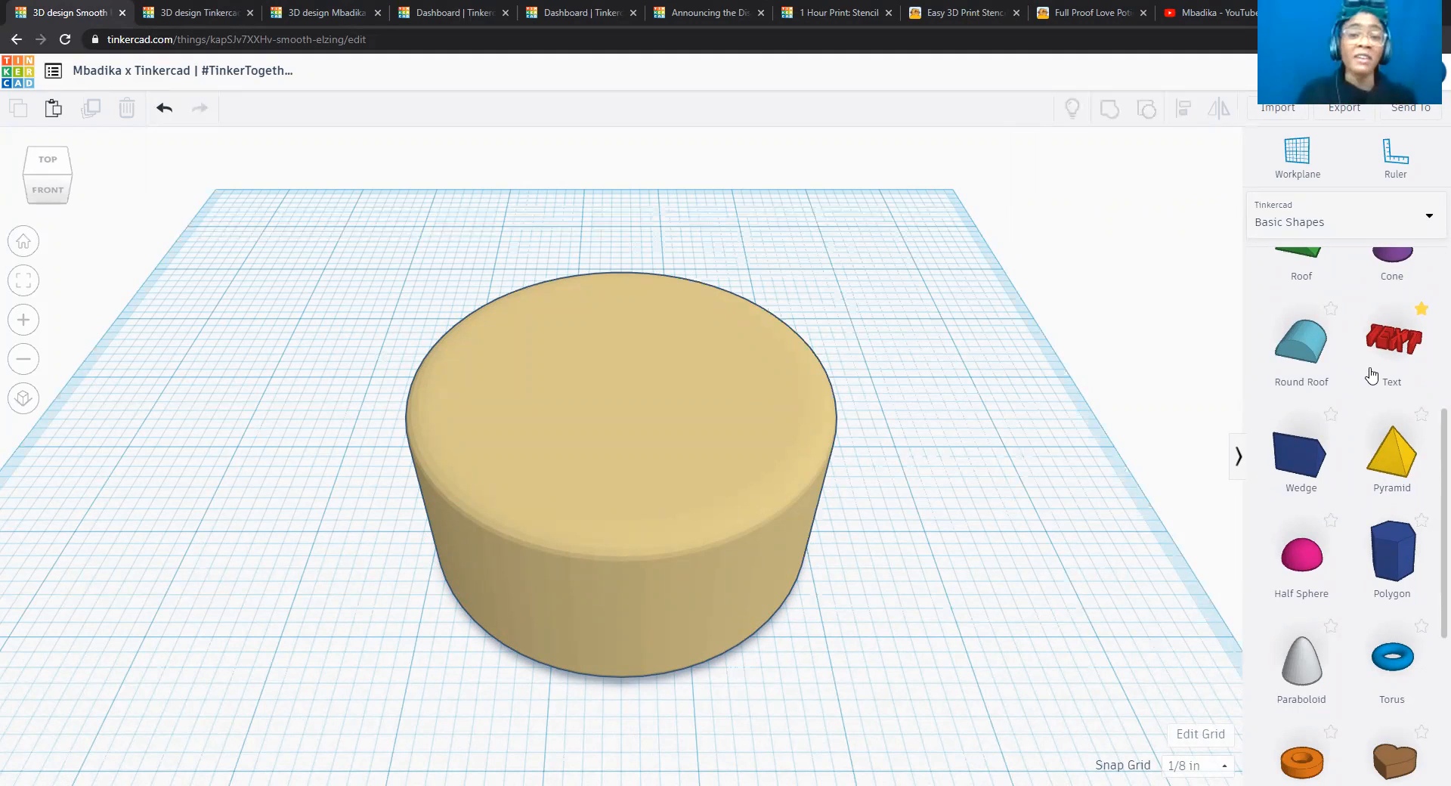
{"action": "scroll", "coordinate": [1372, 376], "scroll_direction": "down", "scroll_amount": 5}
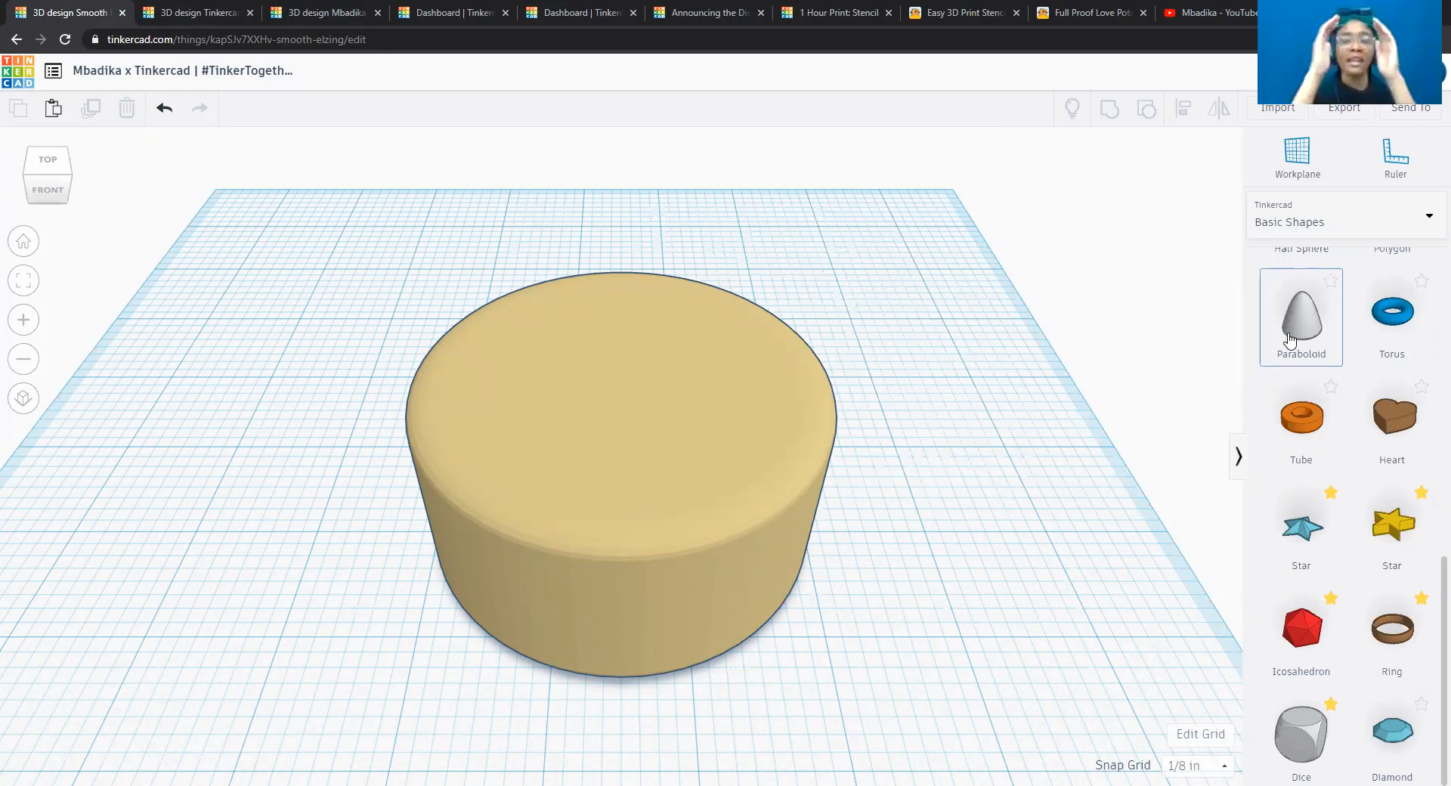
{"action": "scroll", "coordinate": [1289, 341], "scroll_direction": "up", "scroll_amount": 4}
{"action": "scroll", "coordinate": [1290, 340], "scroll_direction": "up", "scroll_amount": 3}
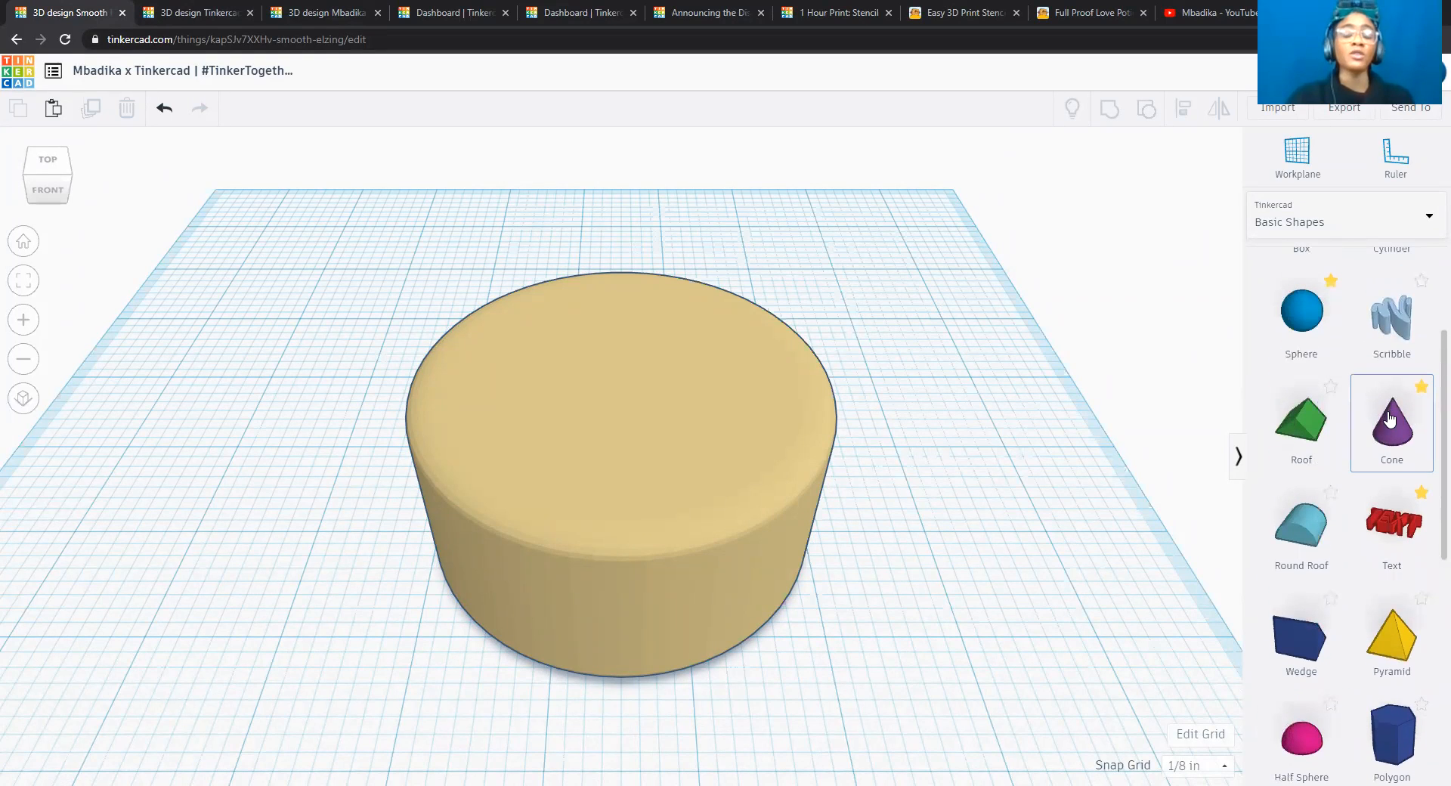
{"action": "scroll", "coordinate": [1389, 418], "scroll_direction": "up", "scroll_amount": 3}
{"action": "scroll", "coordinate": [1390, 418], "scroll_direction": "down", "scroll_amount": 7}
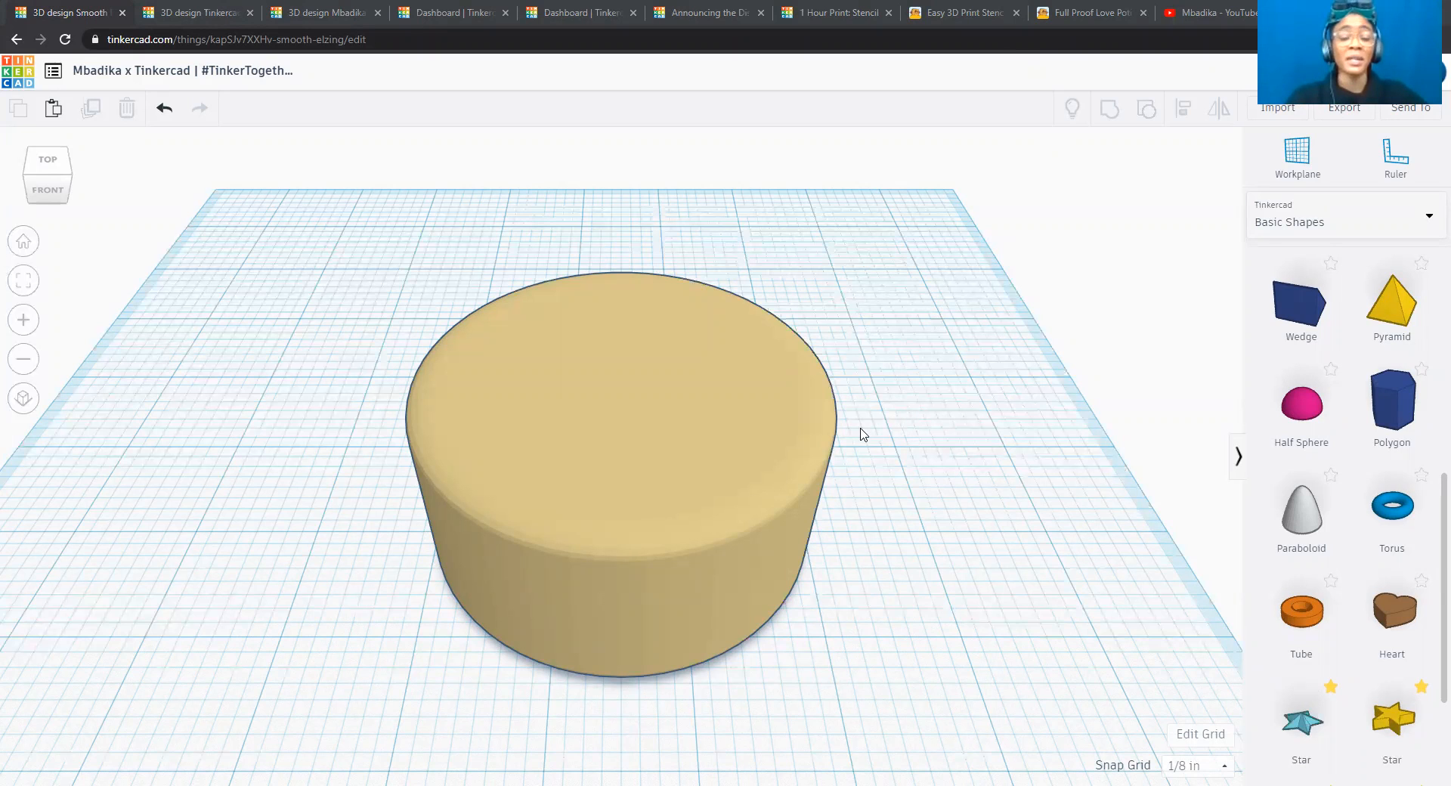
{"action": "scroll", "coordinate": [862, 432], "scroll_direction": "down", "scroll_amount": 2}
{"action": "scroll", "coordinate": [862, 433], "scroll_direction": "down", "scroll_amount": 1}
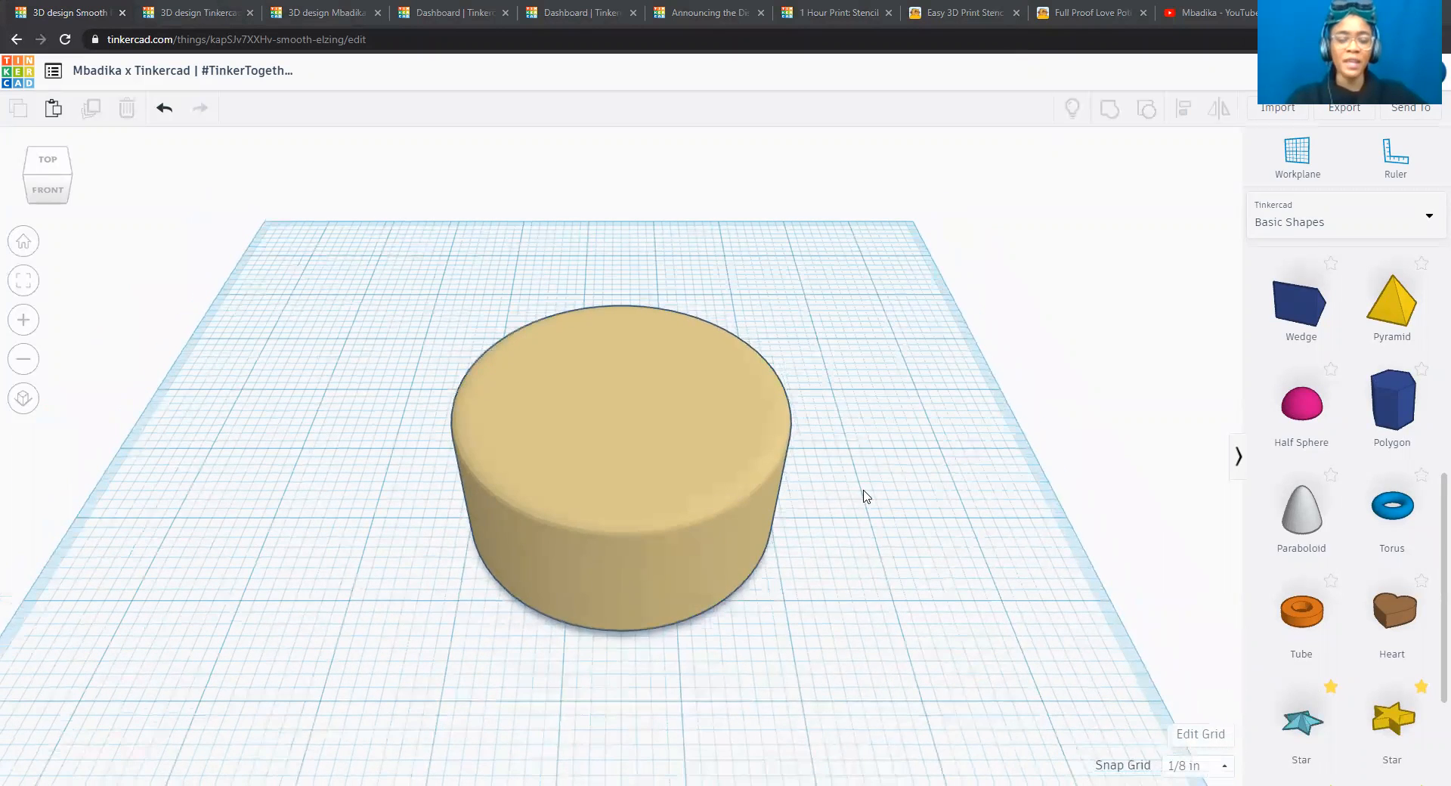
{"action": "scroll", "coordinate": [865, 497], "scroll_direction": "down", "scroll_amount": 2}
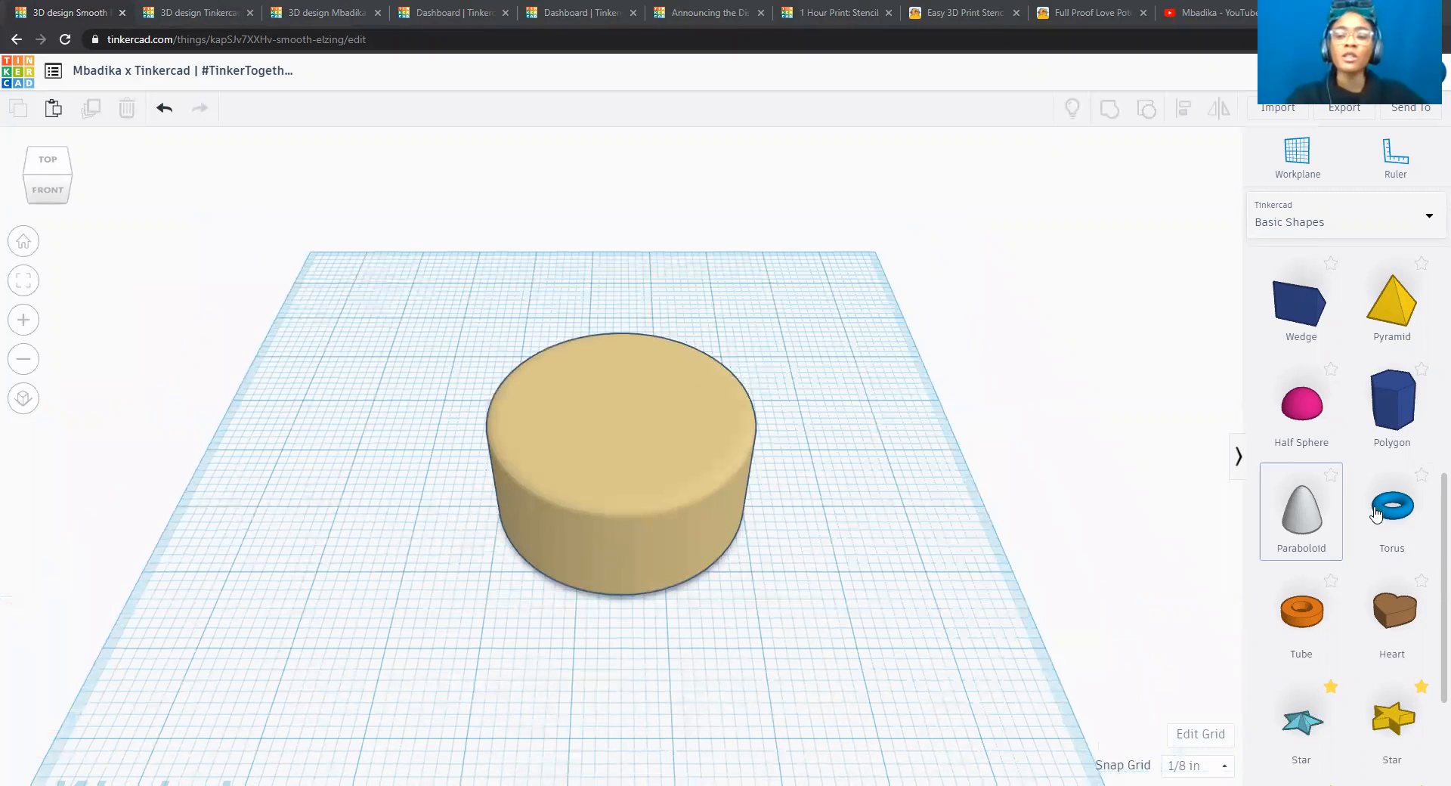
Place a torus on the workplane beside the cylinder and set its width and length to 3 inches each.
{"action": "left_click_drag", "start_coordinate": [1391, 514], "coordinate": [834, 610]}
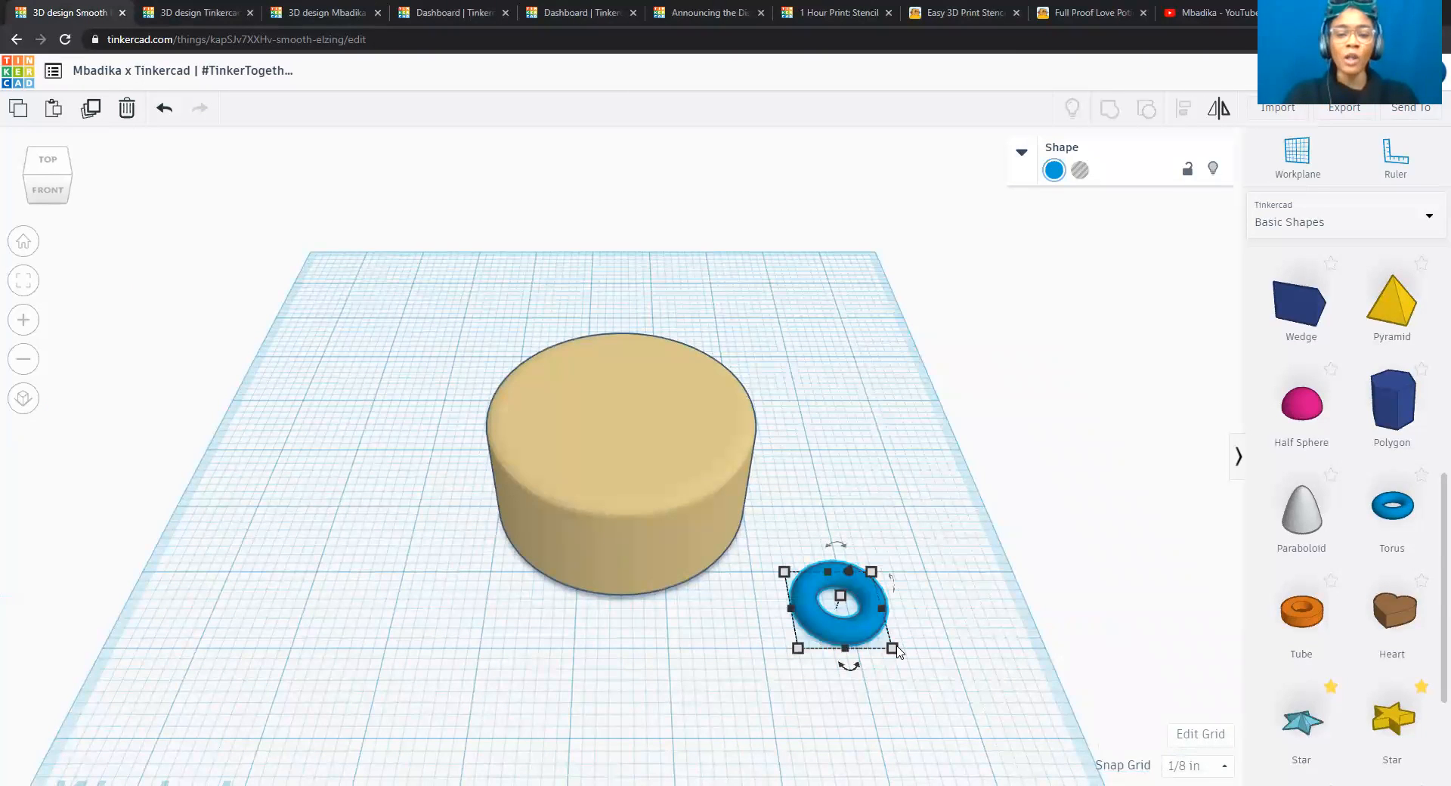
{"action": "left_click", "coordinate": [865, 715]}
{"action": "type", "text": "3"}
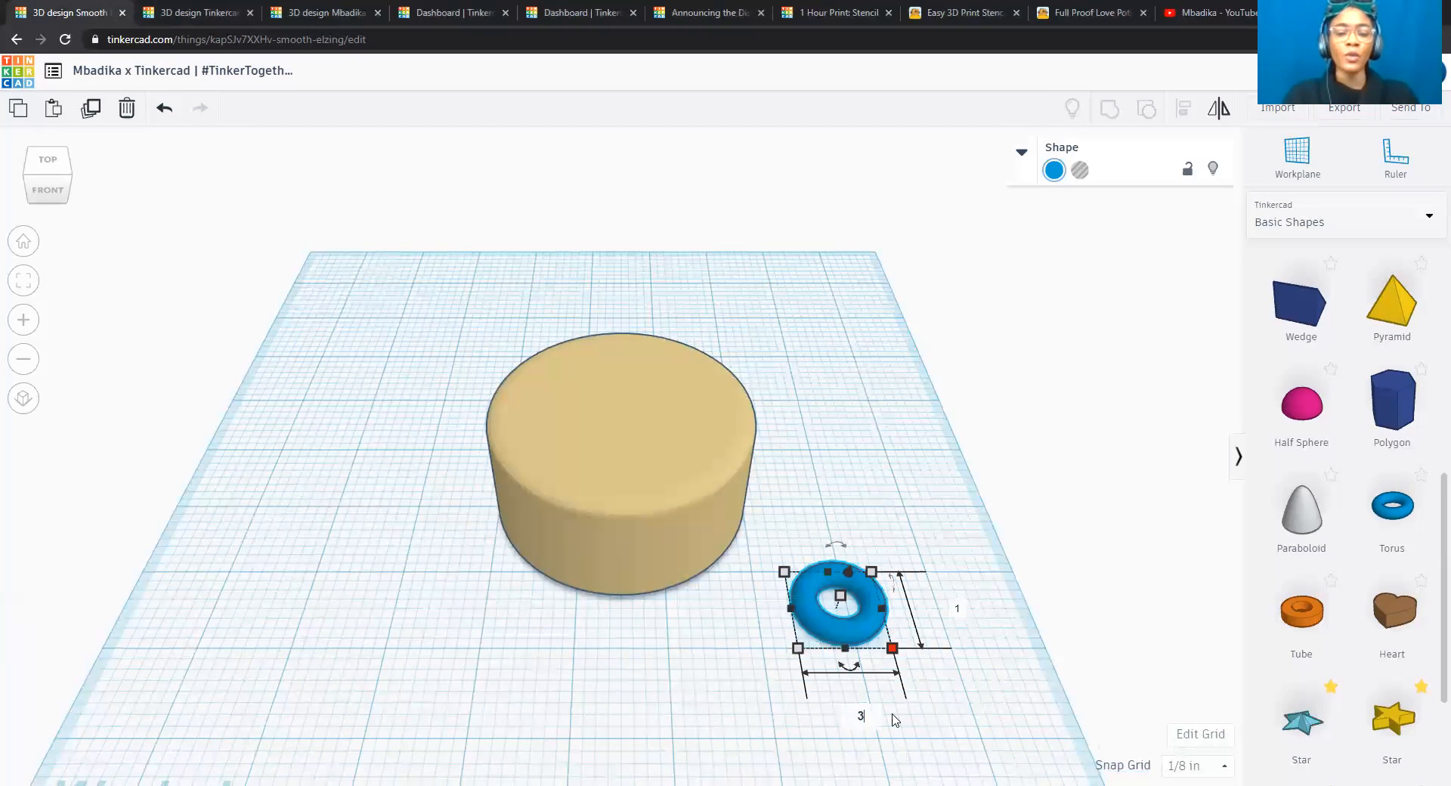
{"action": "key", "text": "Tab"}
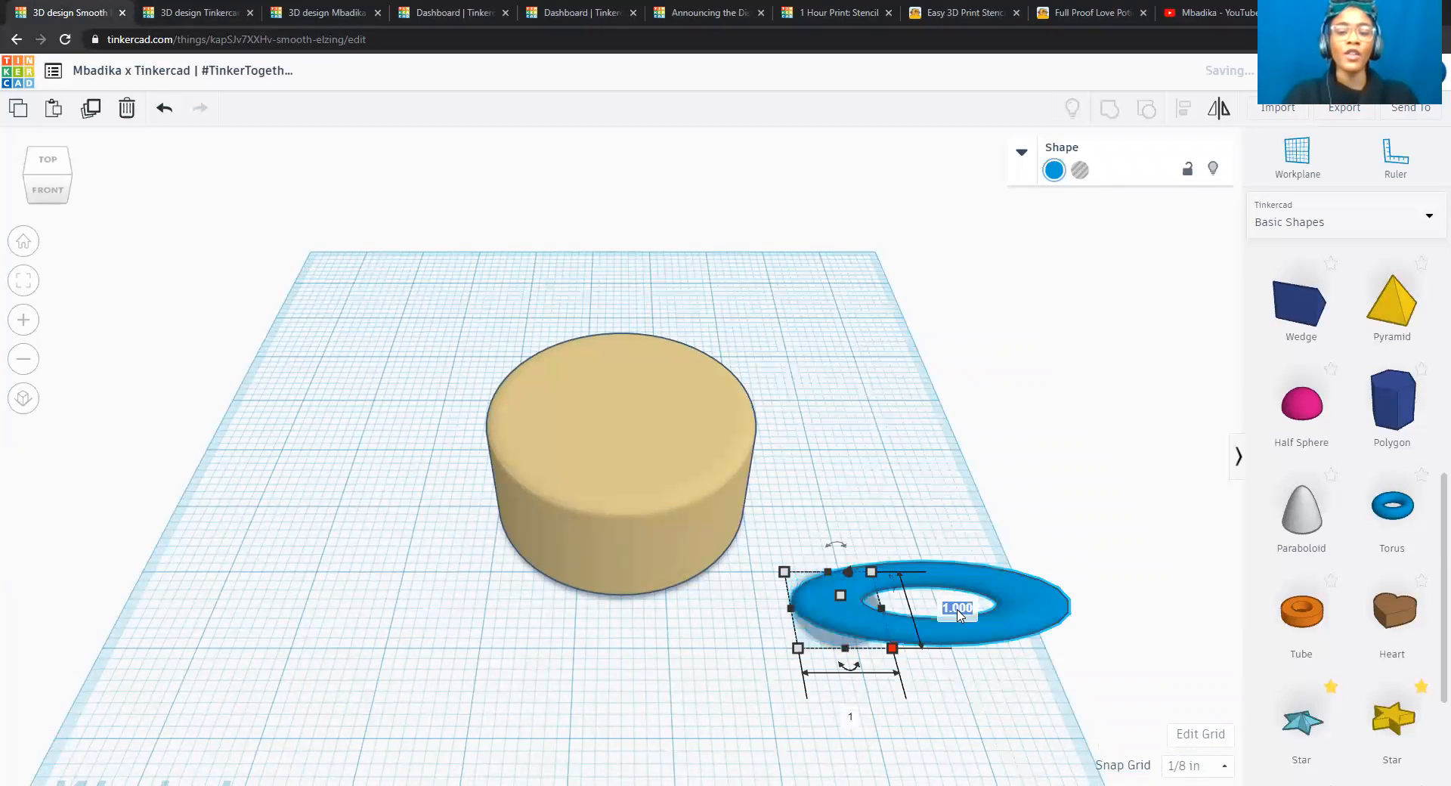
{"action": "type", "text": "3"}
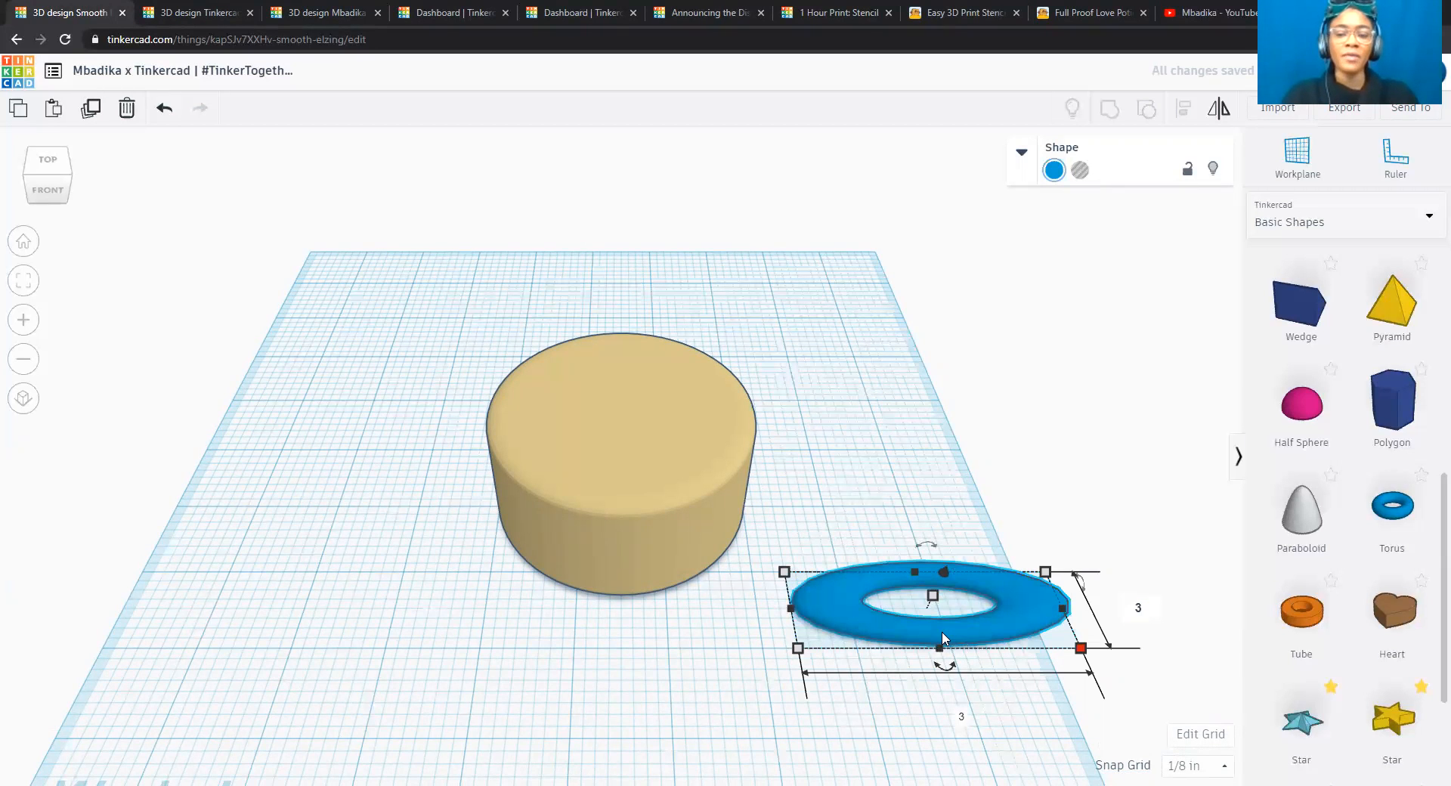
{"action": "key", "text": "Return"}
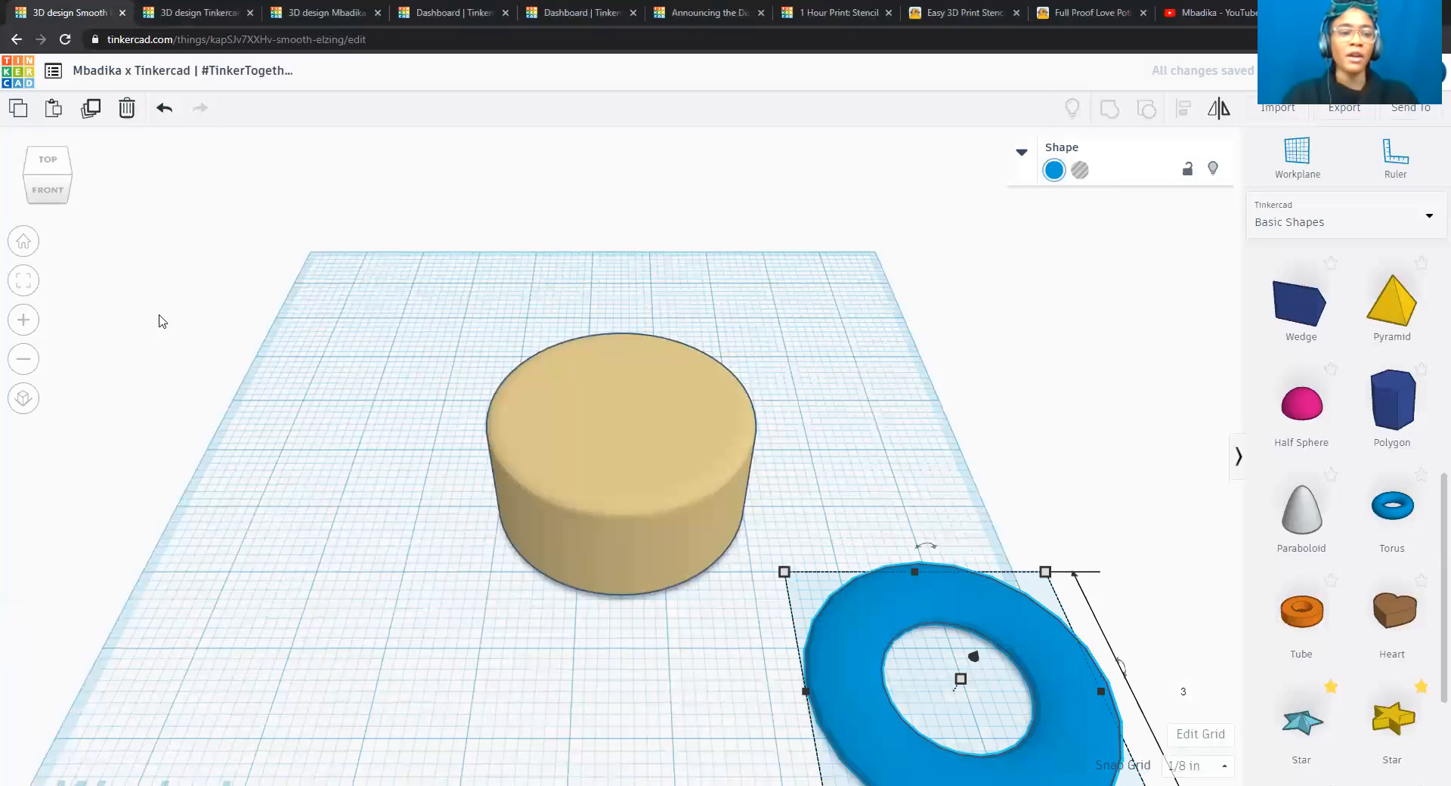
Move the torus in line with the cylinder, placing it directly in front as seen from the front view.
{"action": "left_click", "coordinate": [45, 194]}
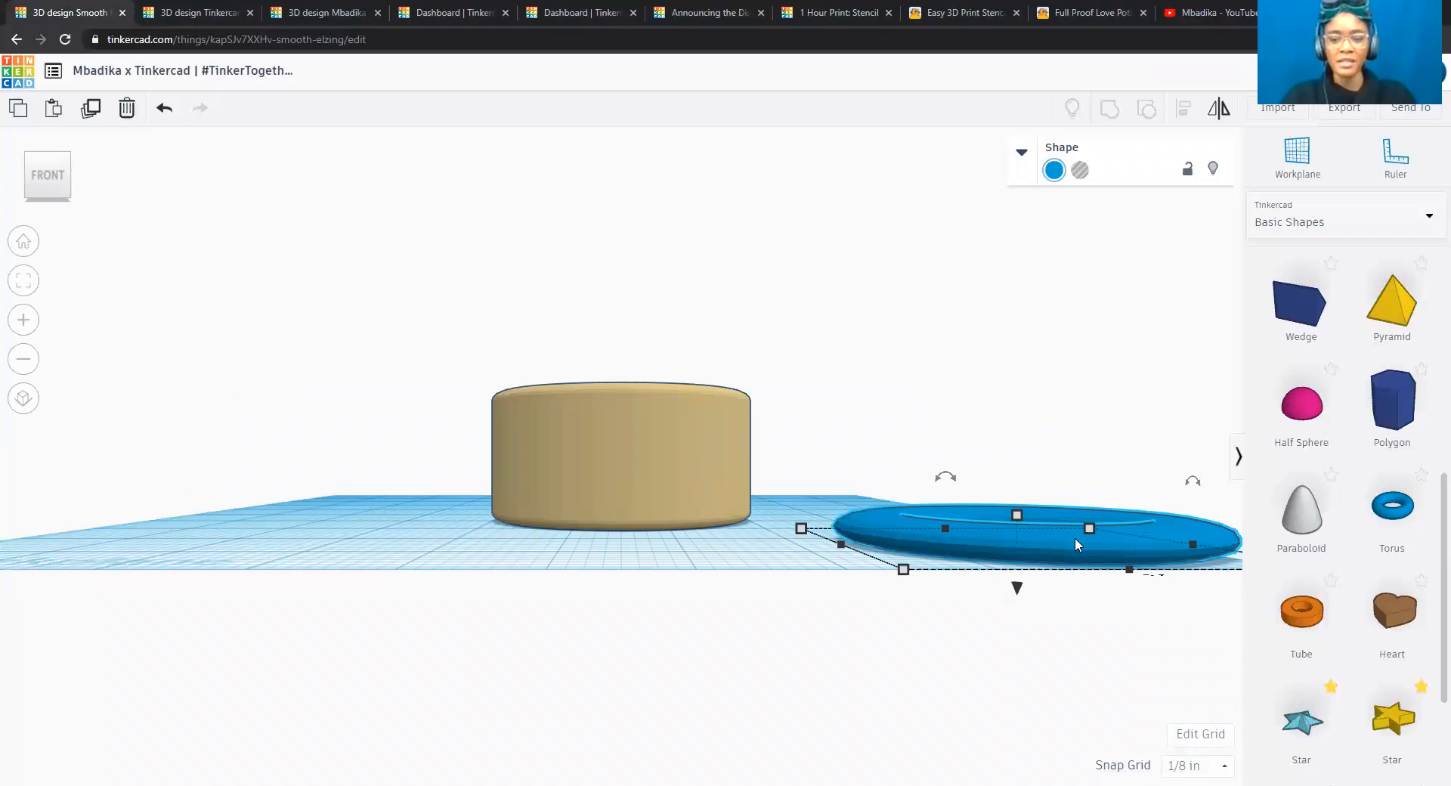
{"action": "left_click_drag", "start_coordinate": [869, 548], "coordinate": [652, 527]}
{"action": "mouse_move", "coordinate": [650, 516]}
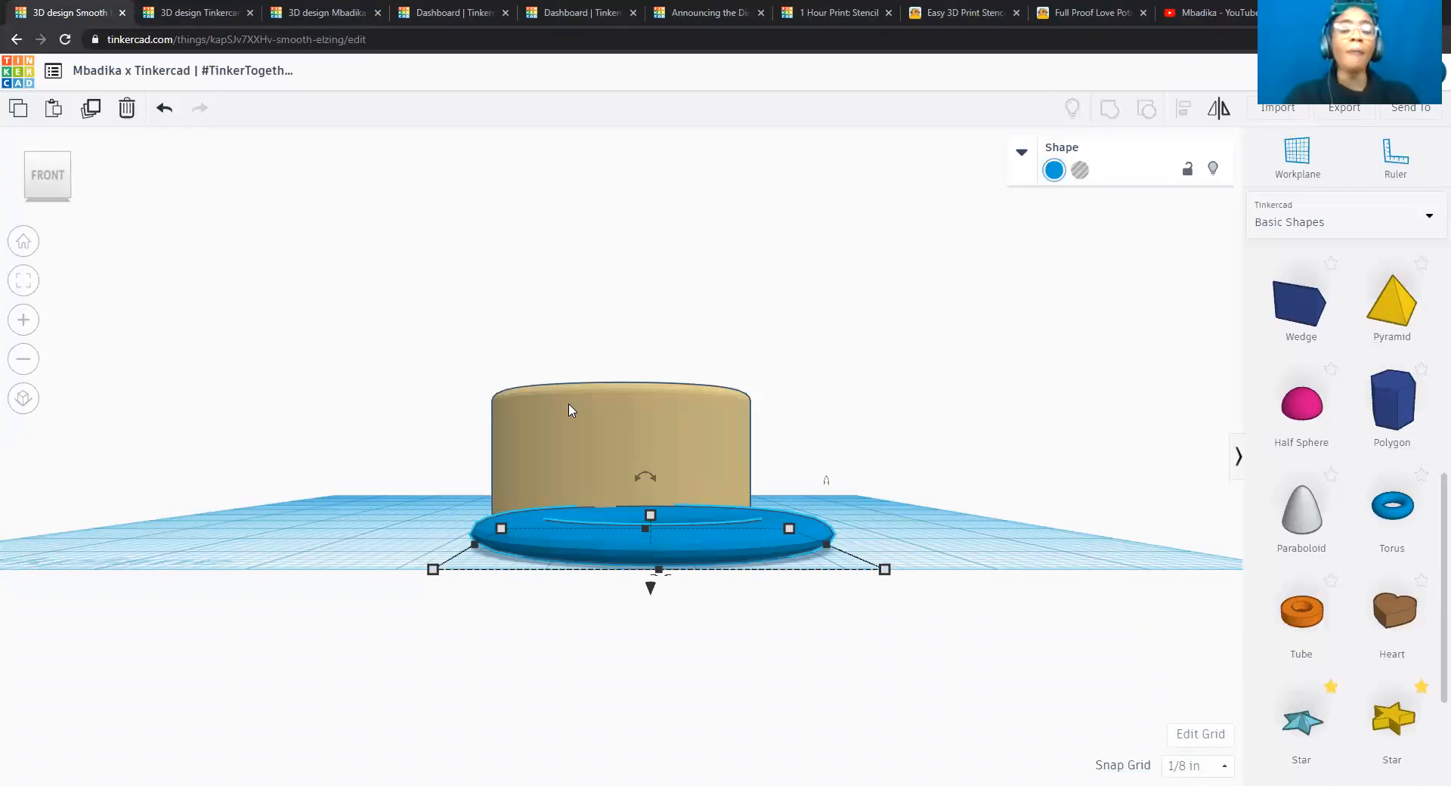
Raise the torus above the workplane and set its elevation to 1.5 inches.
{"action": "left_click_drag", "start_coordinate": [652, 593], "coordinate": [641, 467]}
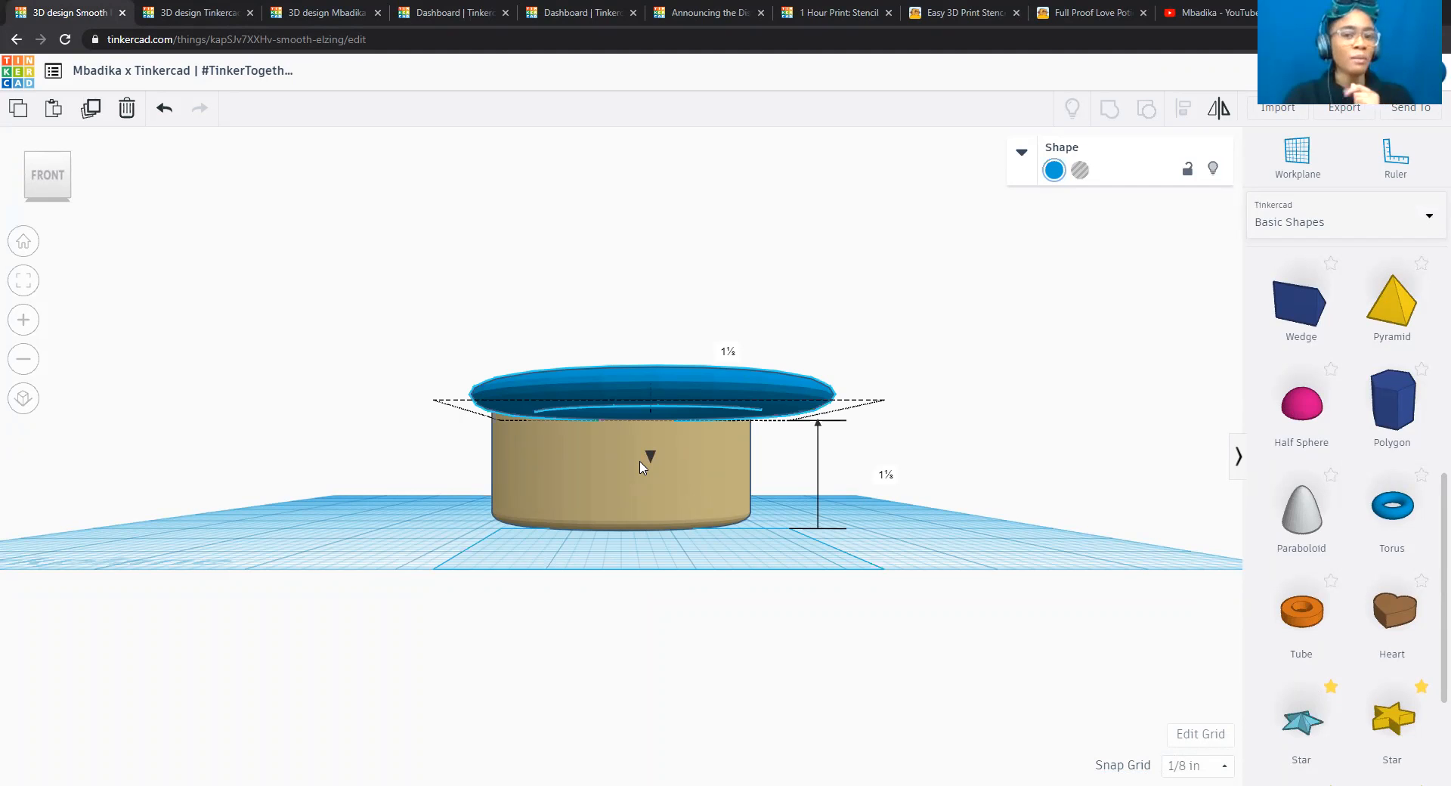
{"action": "left_click_drag", "start_coordinate": [641, 466], "coordinate": [641, 466]}
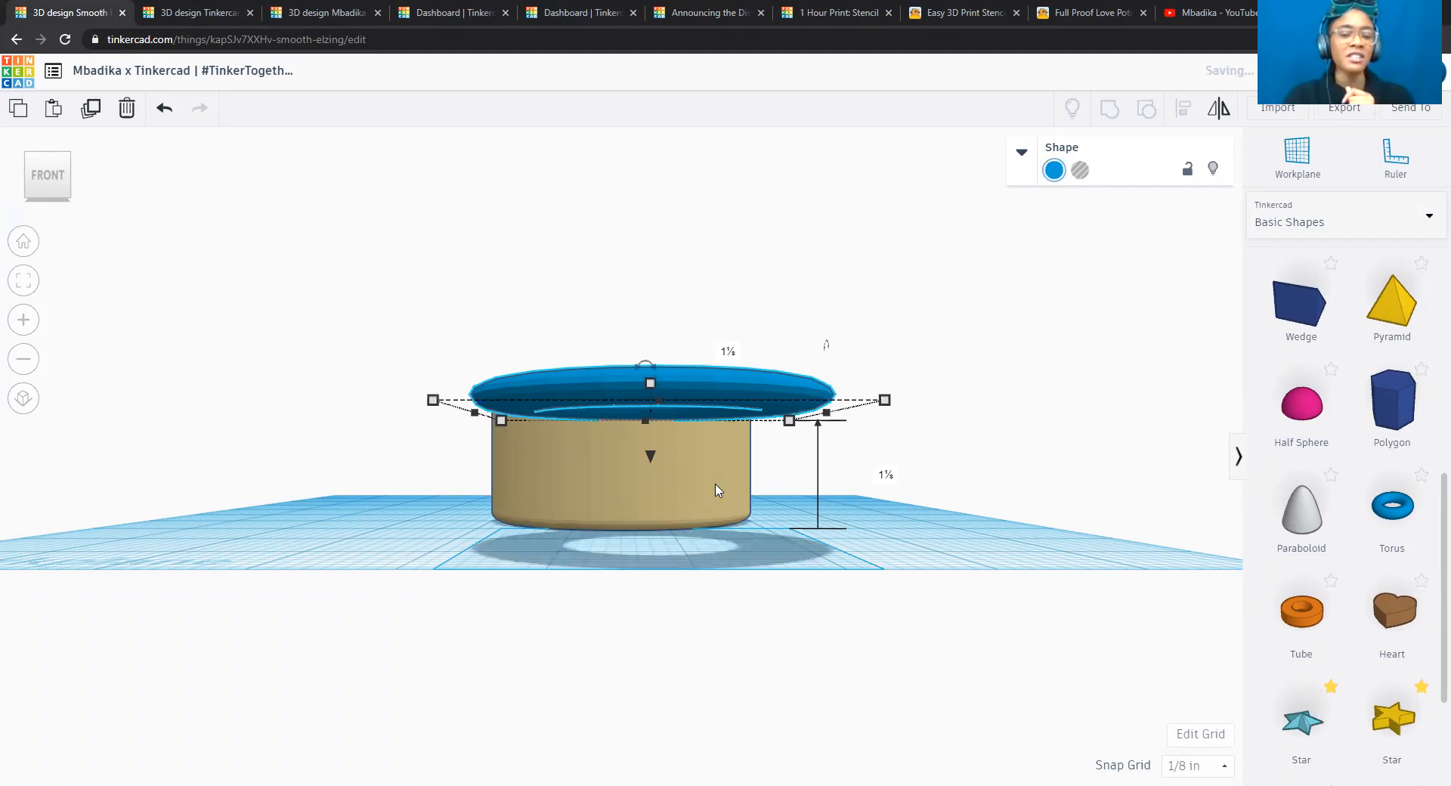
{"action": "left_click", "coordinate": [886, 476]}
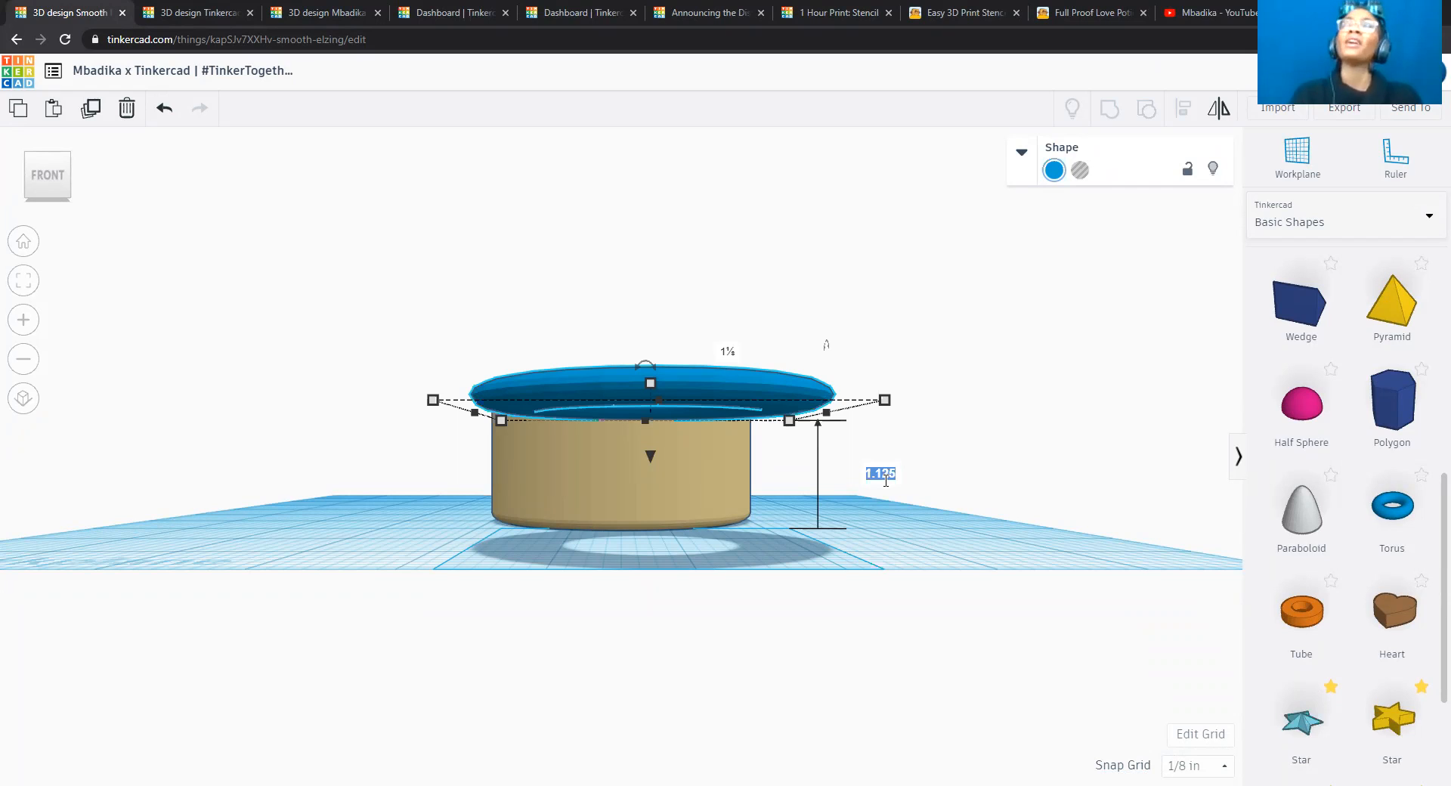
{"action": "type", "text": "1.5"}
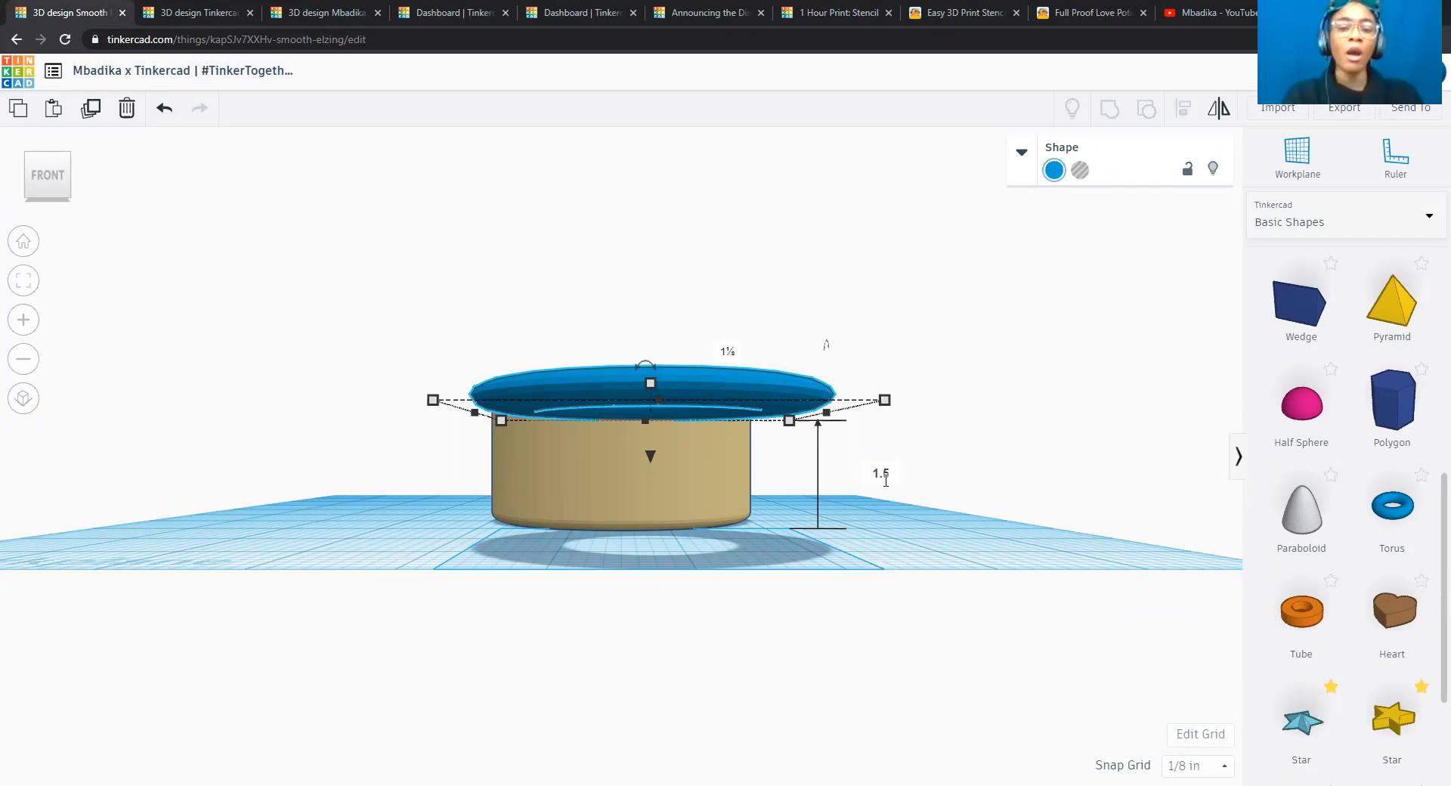
{"action": "key", "text": "Return"}
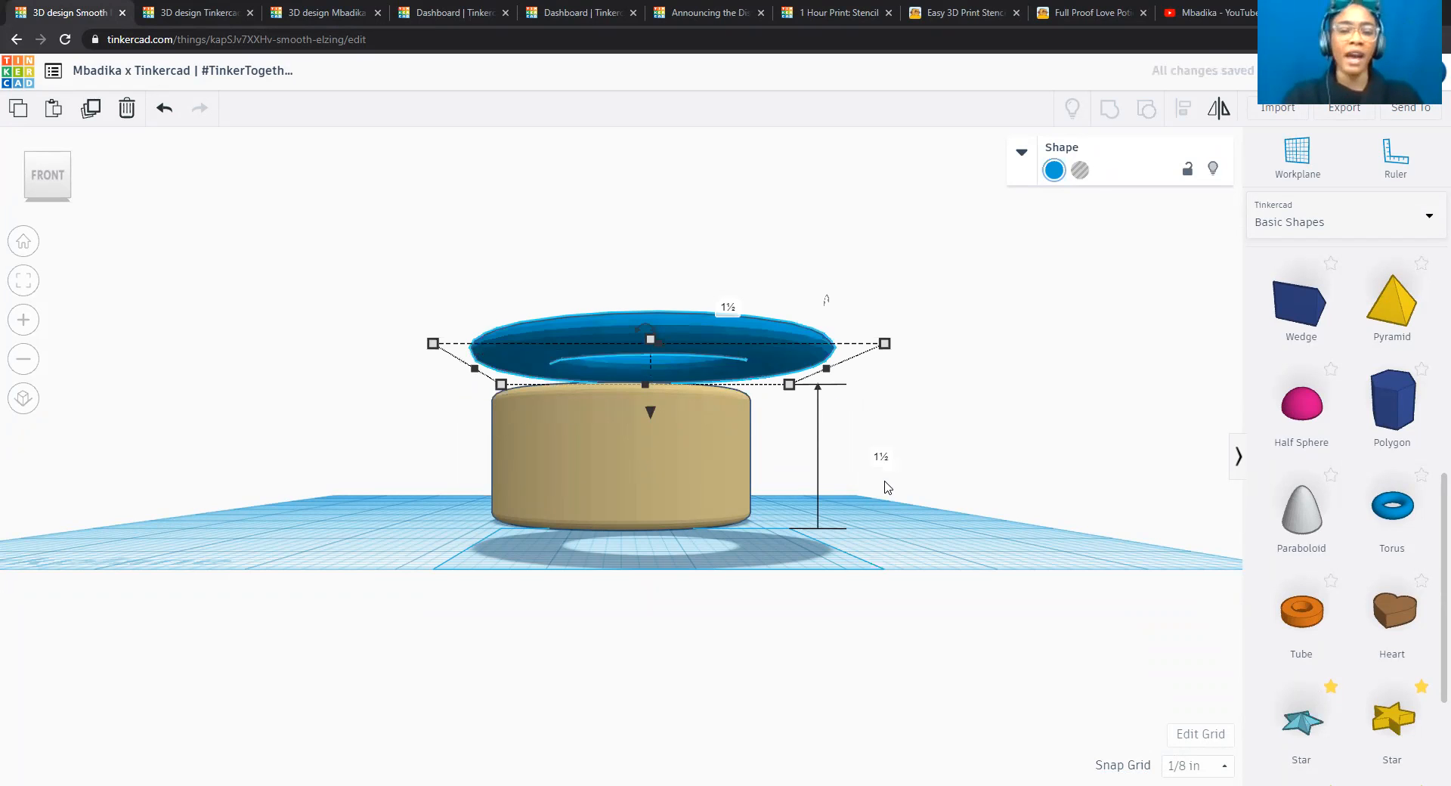
{"action": "left_click", "coordinate": [940, 438]}
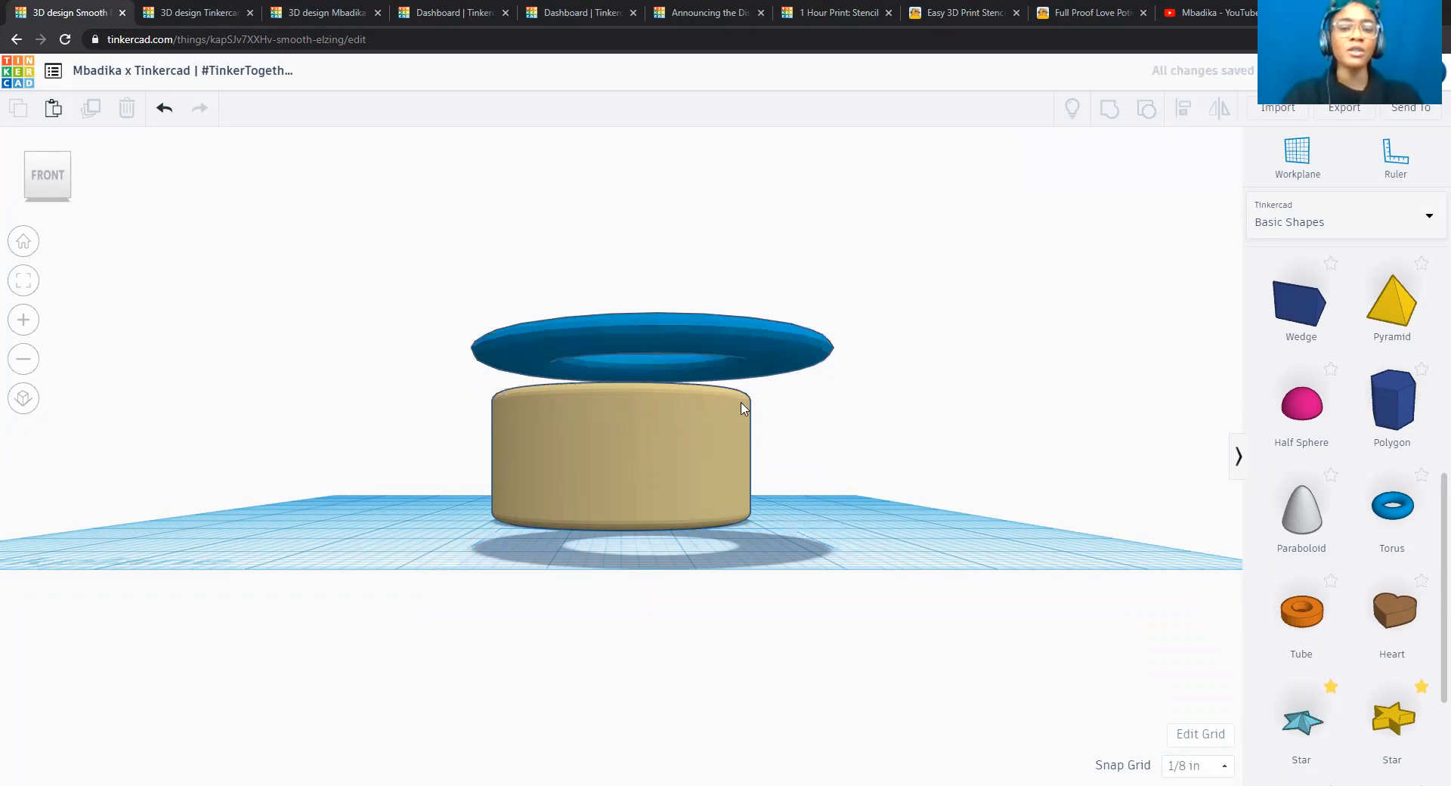
Nudge the raised torus several snap increments backwards towards the cylinder.
{"action": "left_click", "coordinate": [694, 345]}
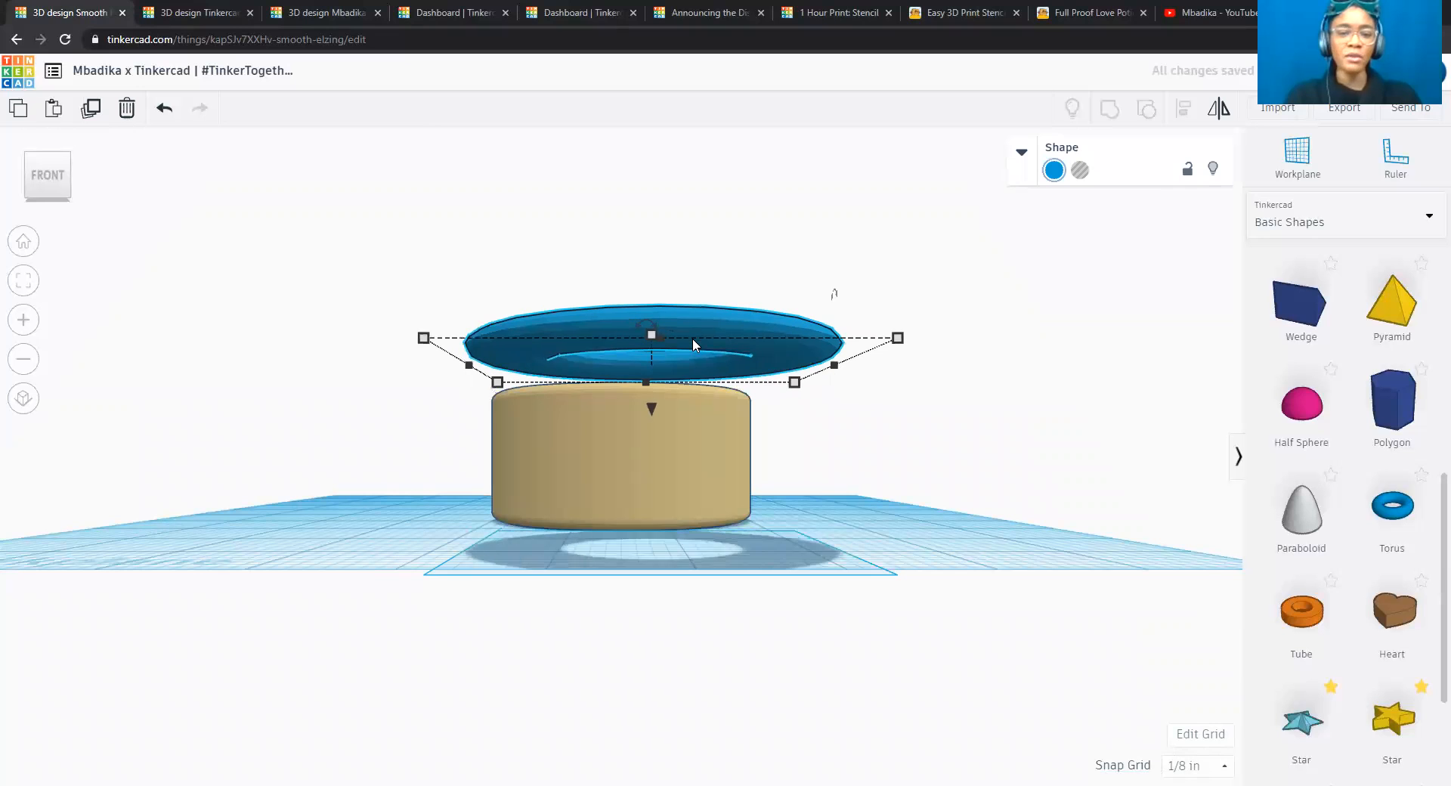
{"action": "key", "text": "Up"}
{"action": "key", "text": "Up"}
{"action": "key", "text": "Up"}
{"action": "key", "text": "Up"}
{"action": "key", "text": "Up"}
{"action": "key", "text": "Up"}
{"action": "key", "text": "Up"}
{"action": "key", "text": "Up"}
{"action": "key", "text": "Up"}
{"action": "key", "text": "Up"}
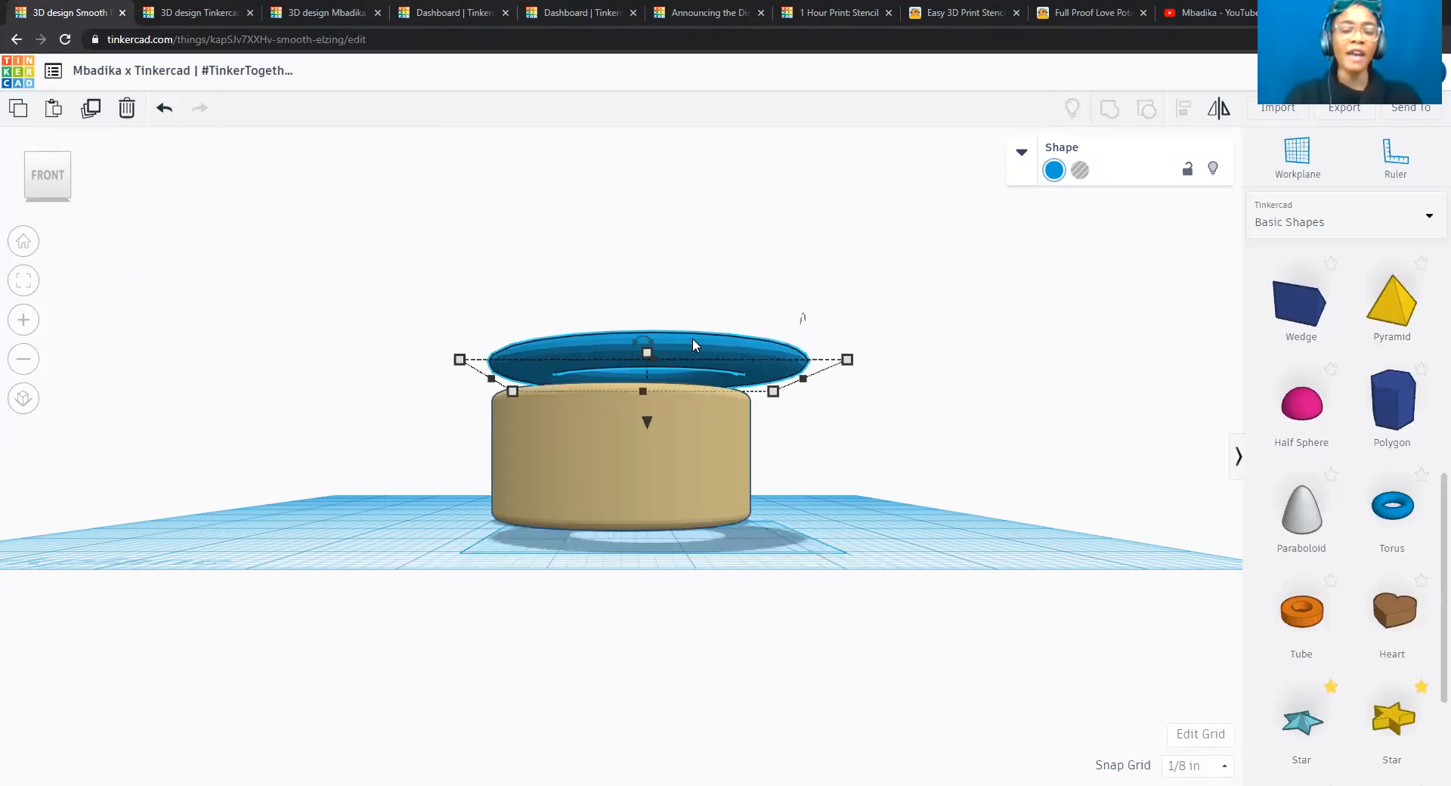
{"action": "key", "text": "Up"}
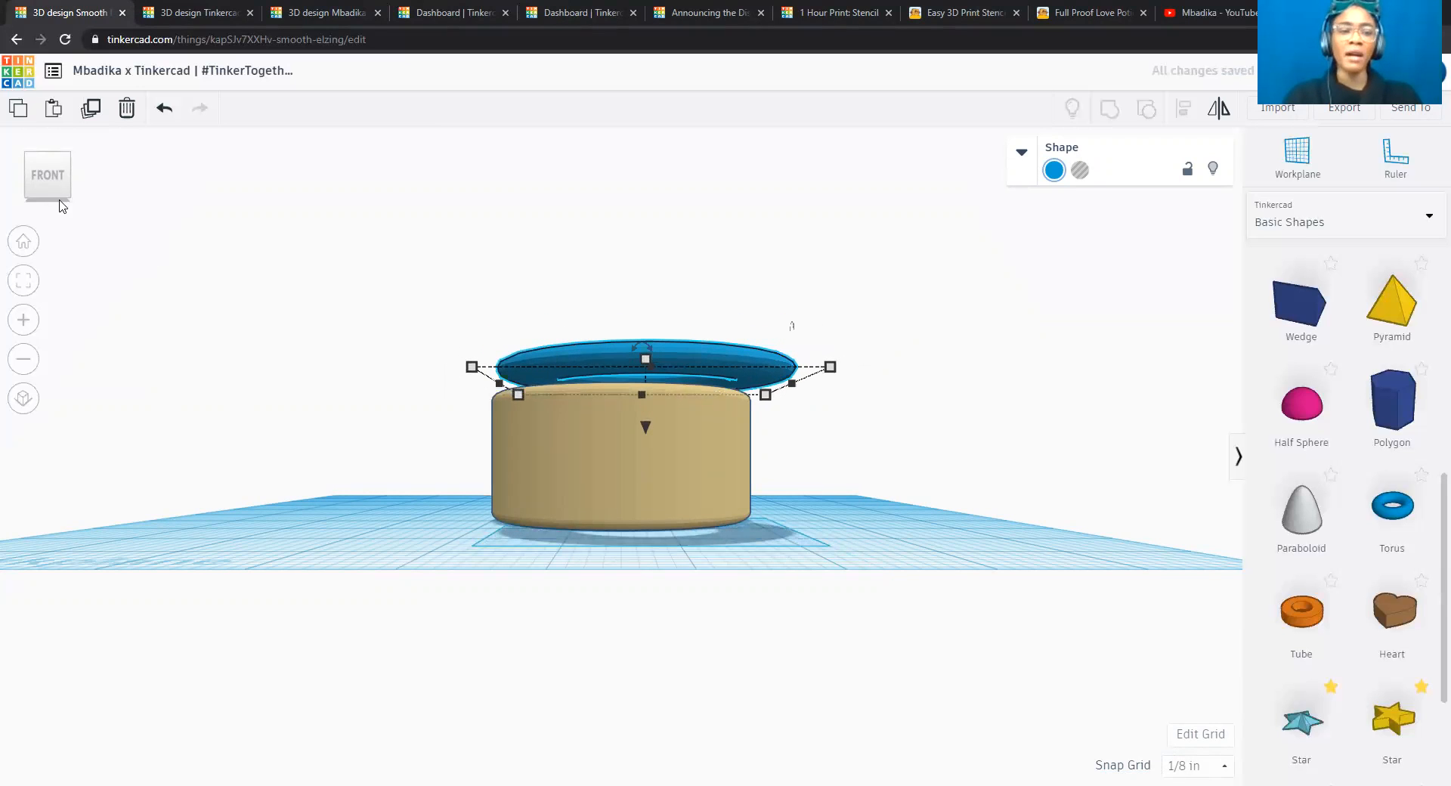
Align the torus and the cylinder by their centres, both from side to side and from front to back.
{"action": "left_click", "coordinate": [50, 158]}
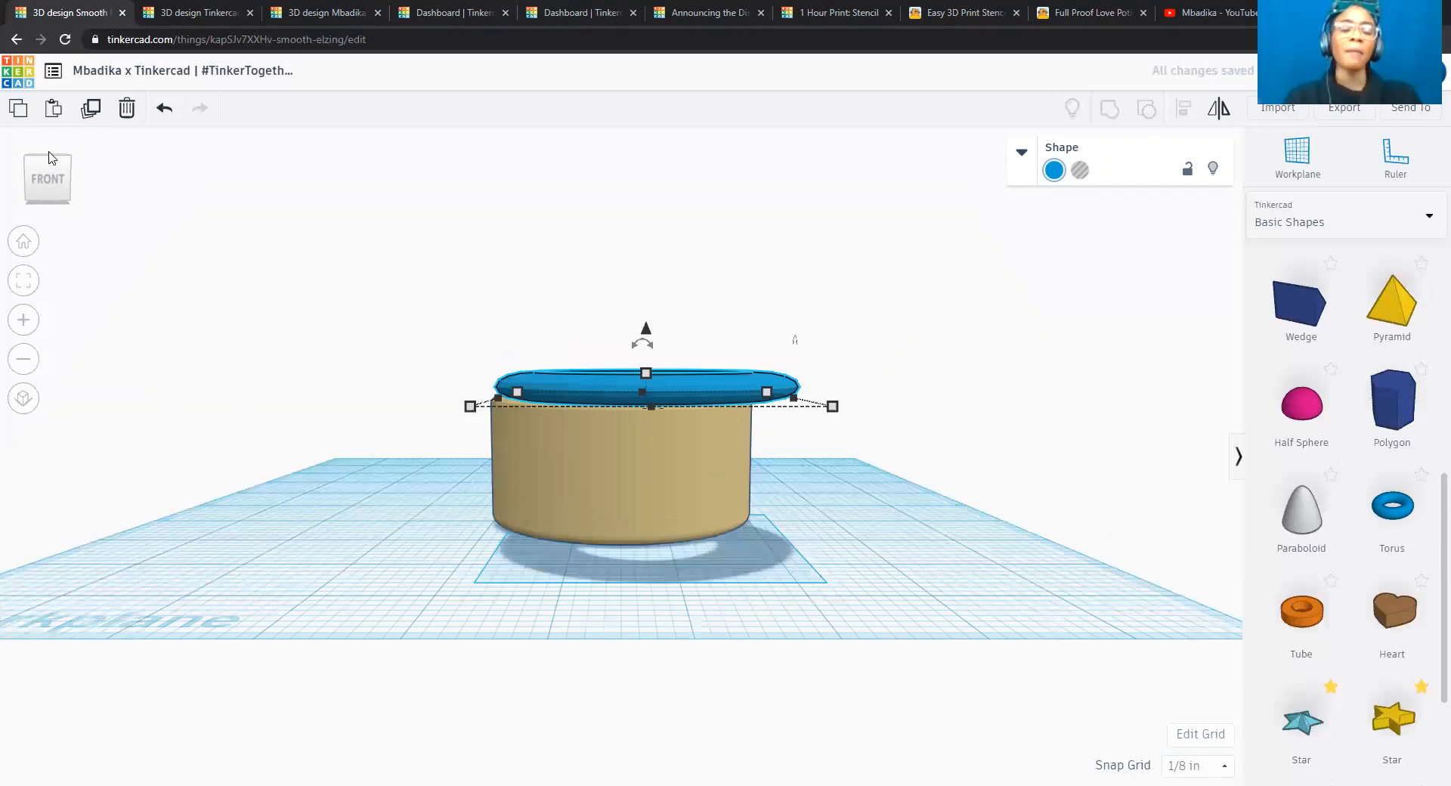
{"action": "left_click", "coordinate": [50, 158]}
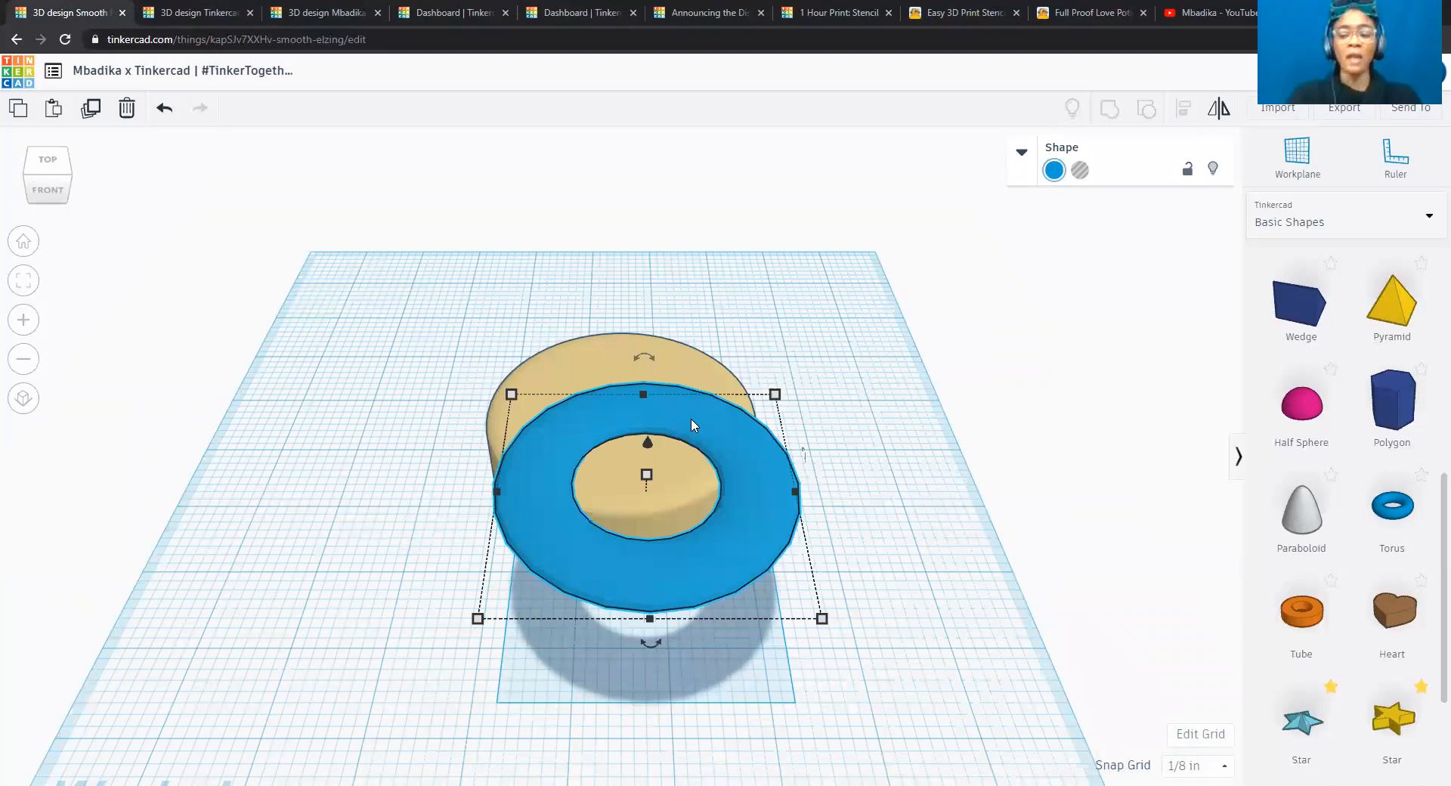
{"action": "left_click", "coordinate": [539, 301]}
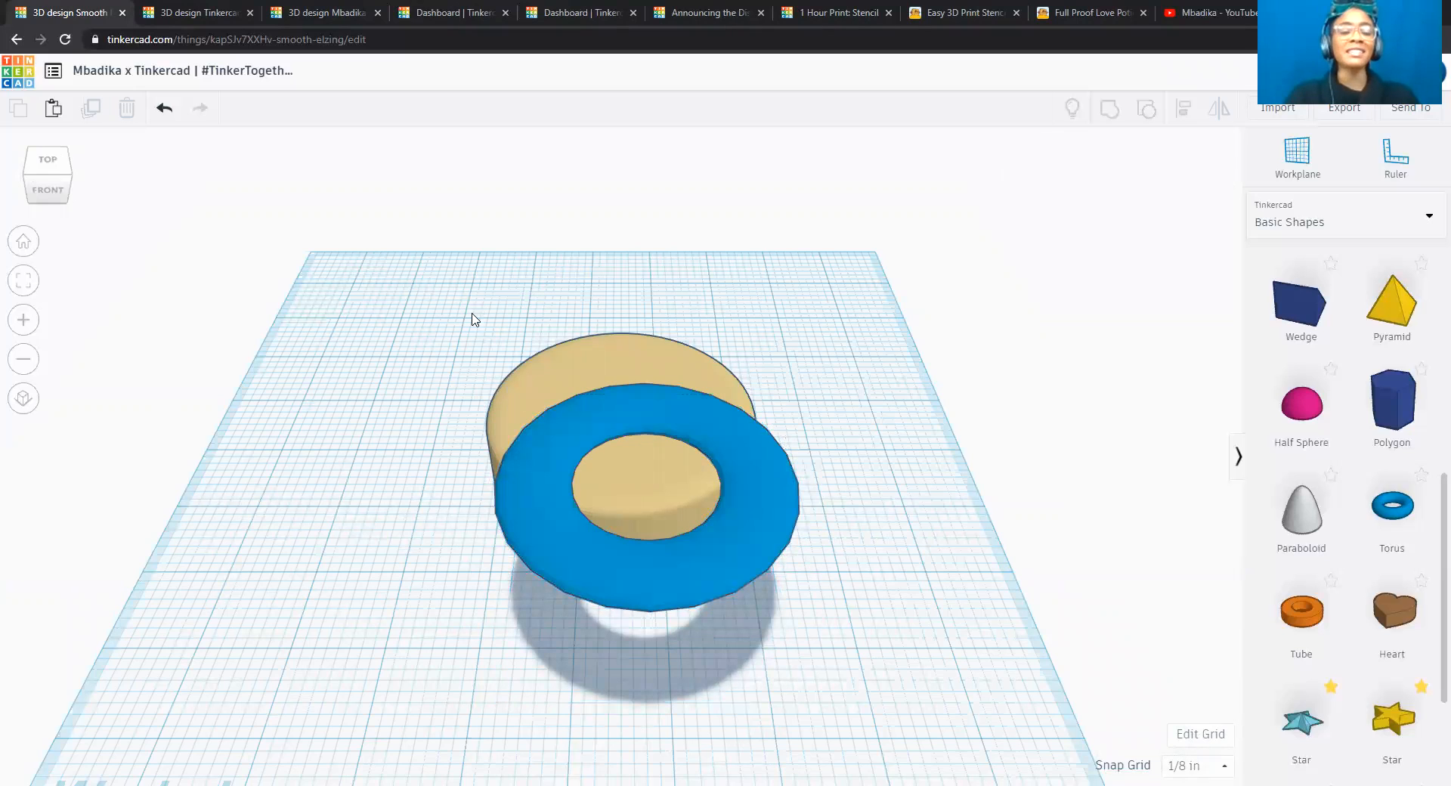
{"action": "left_click_drag", "start_coordinate": [456, 323], "coordinate": [893, 678]}
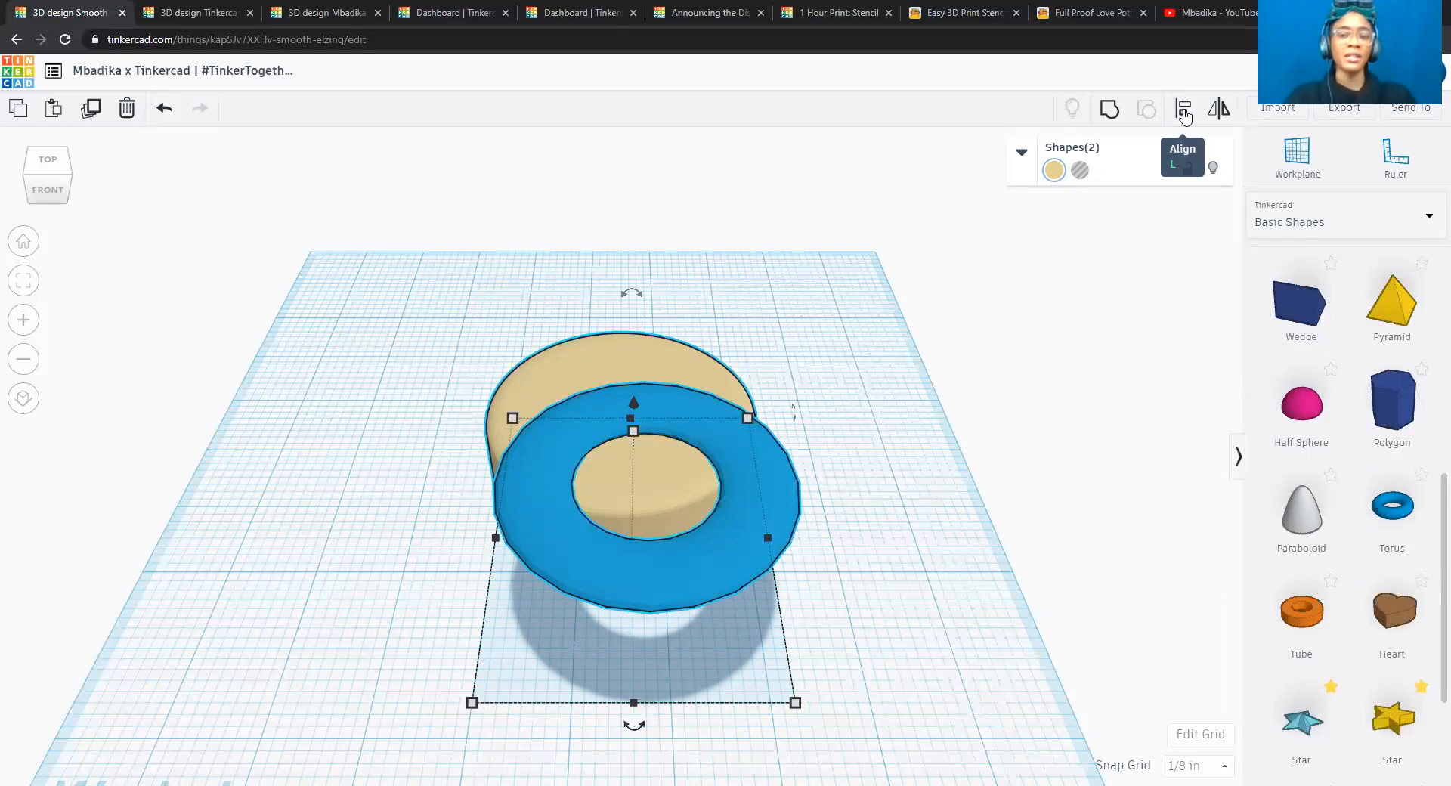
{"action": "left_click", "coordinate": [1184, 112]}
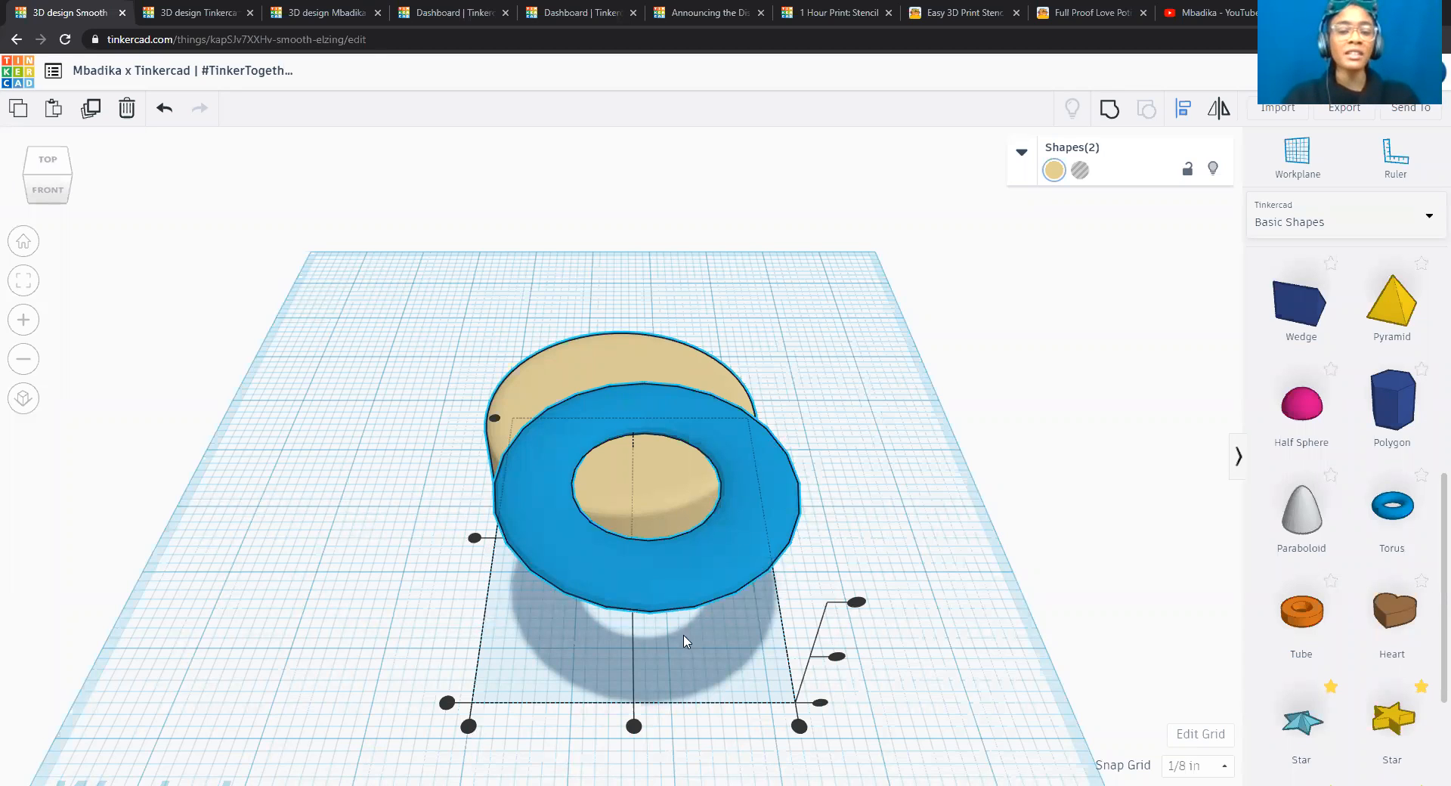
{"action": "left_click", "coordinate": [634, 727]}
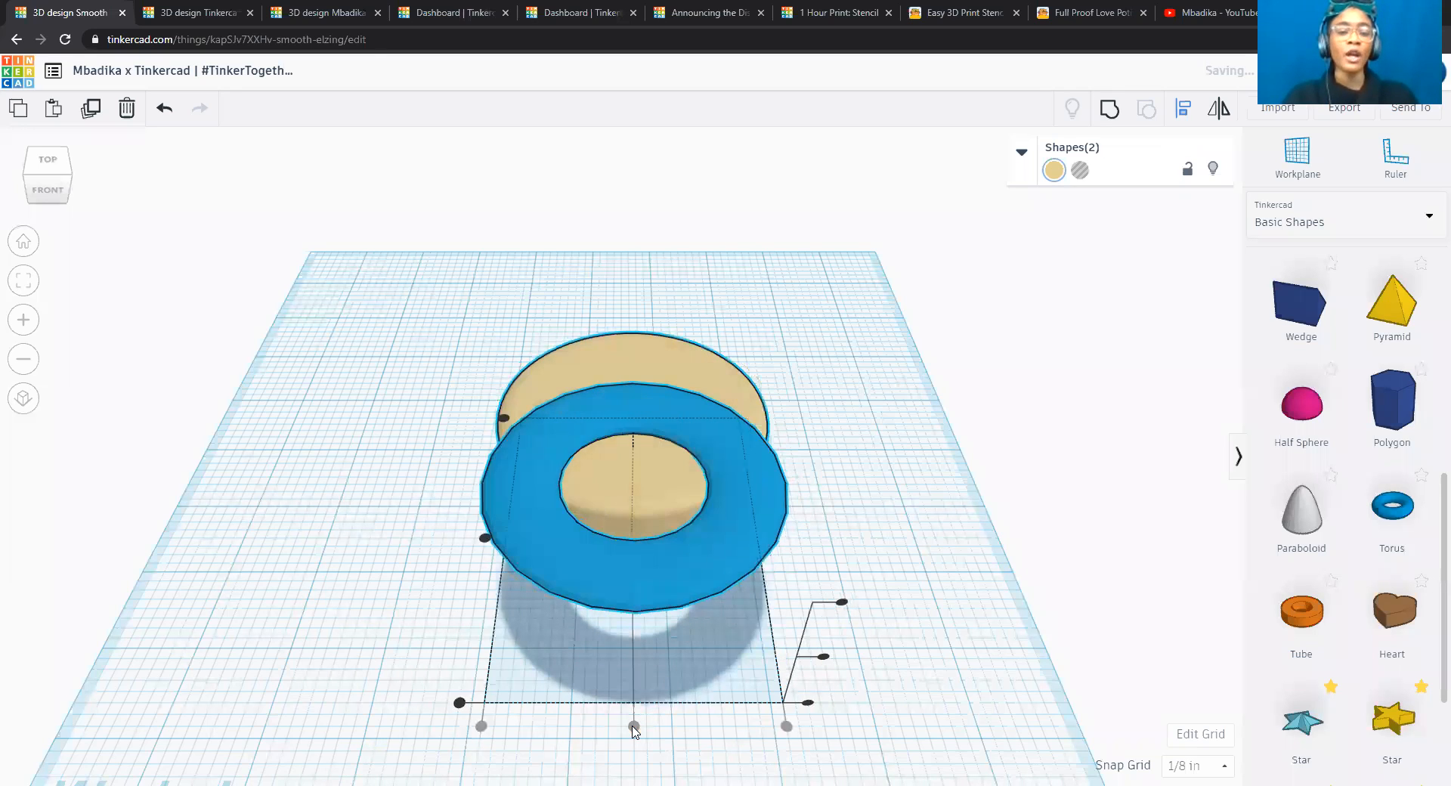
{"action": "left_click", "coordinate": [486, 538]}
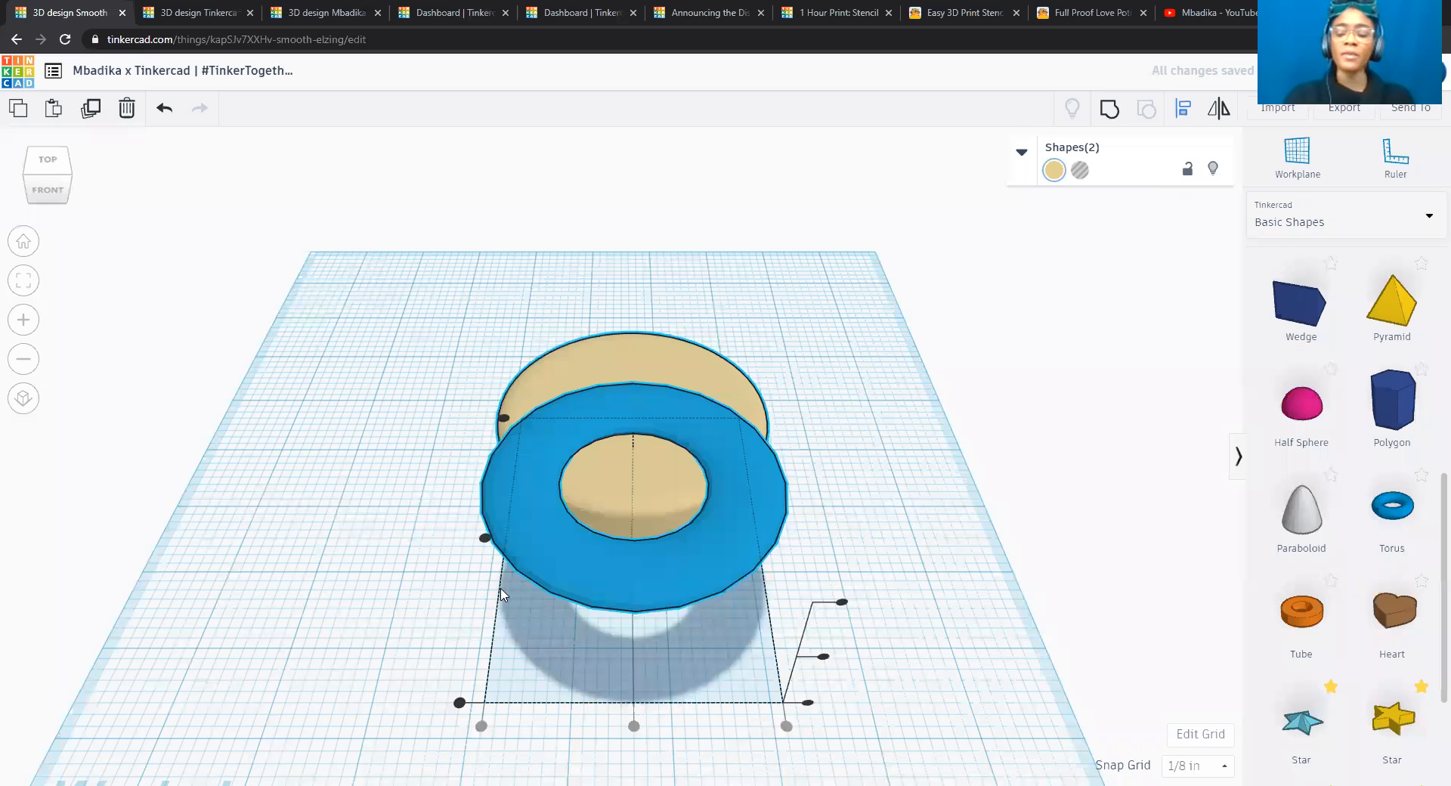
{"action": "mouse_move", "coordinate": [459, 703]}
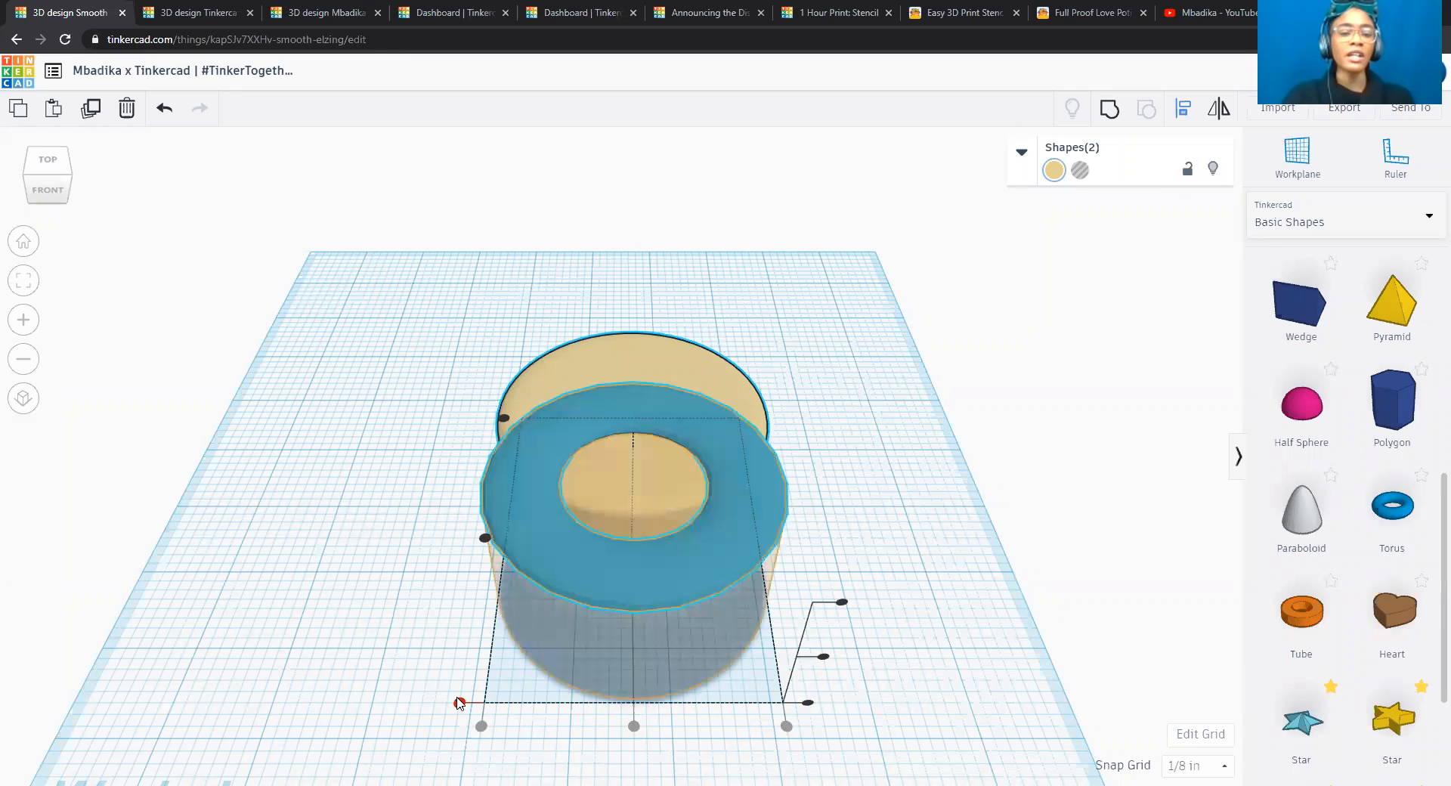
{"action": "mouse_move", "coordinate": [505, 422]}
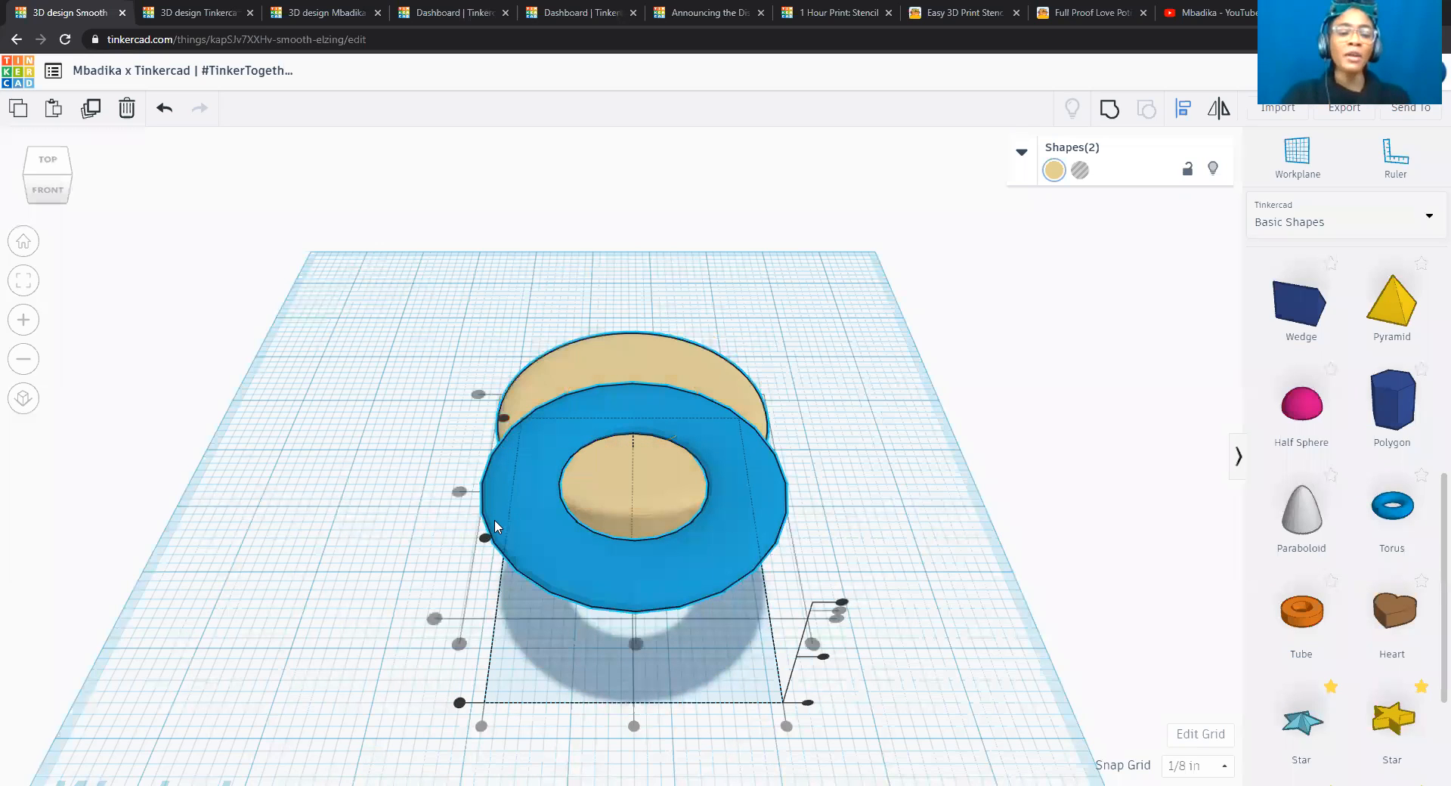
{"action": "left_click", "coordinate": [485, 538]}
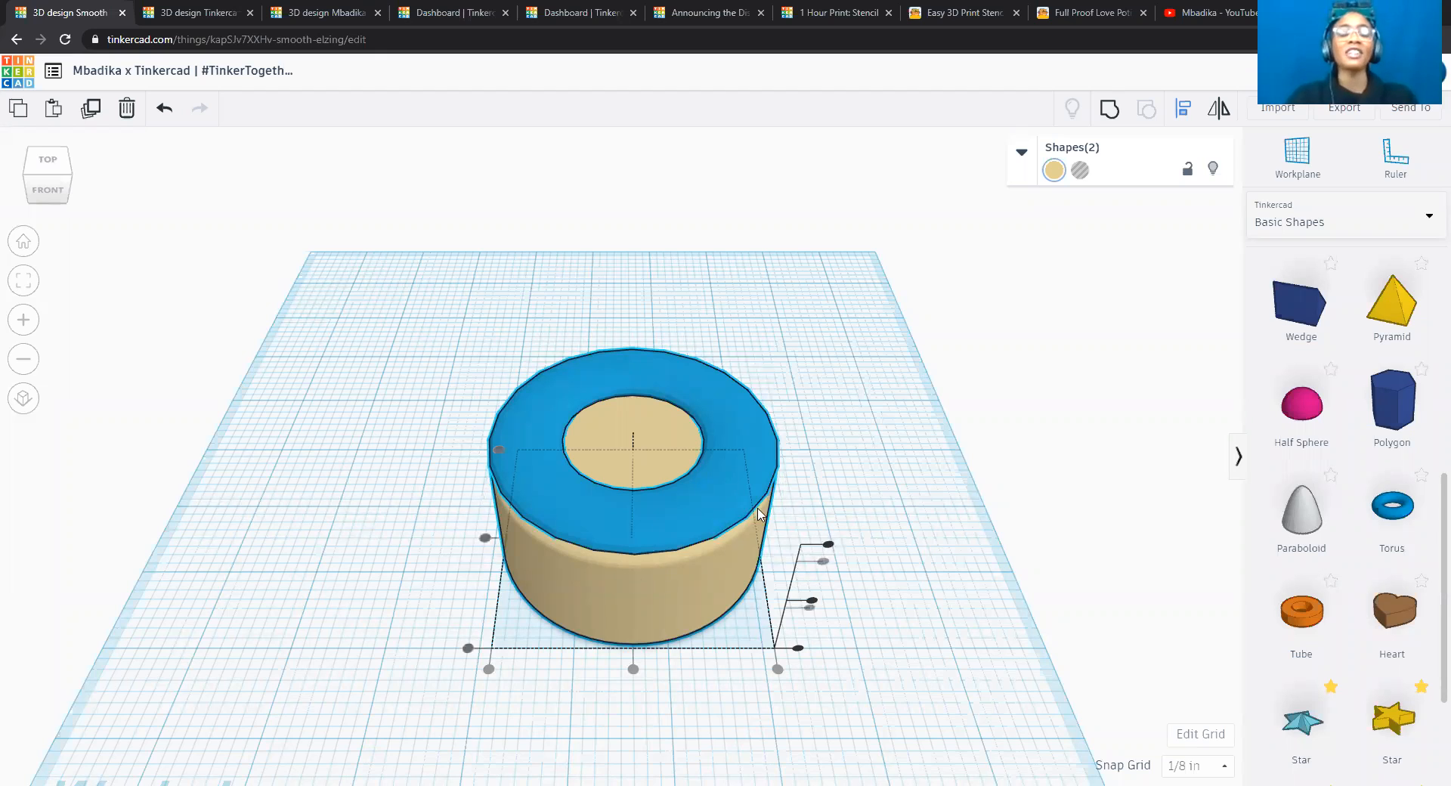
{"action": "left_click", "coordinate": [899, 407]}
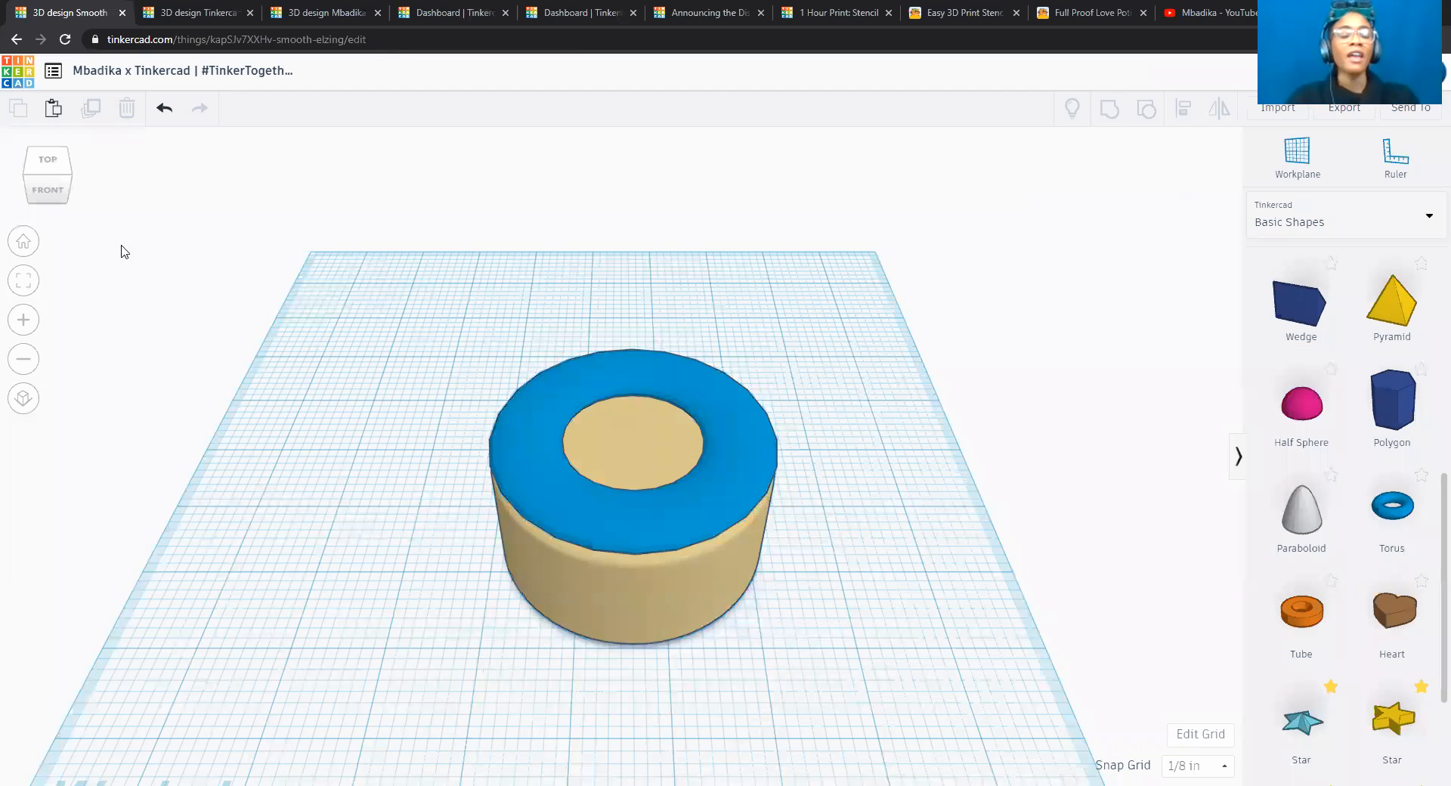
Make the torus on top of the cylinder taller by one snap increment, to about 3/8 inch.
{"action": "left_click", "coordinate": [50, 191]}
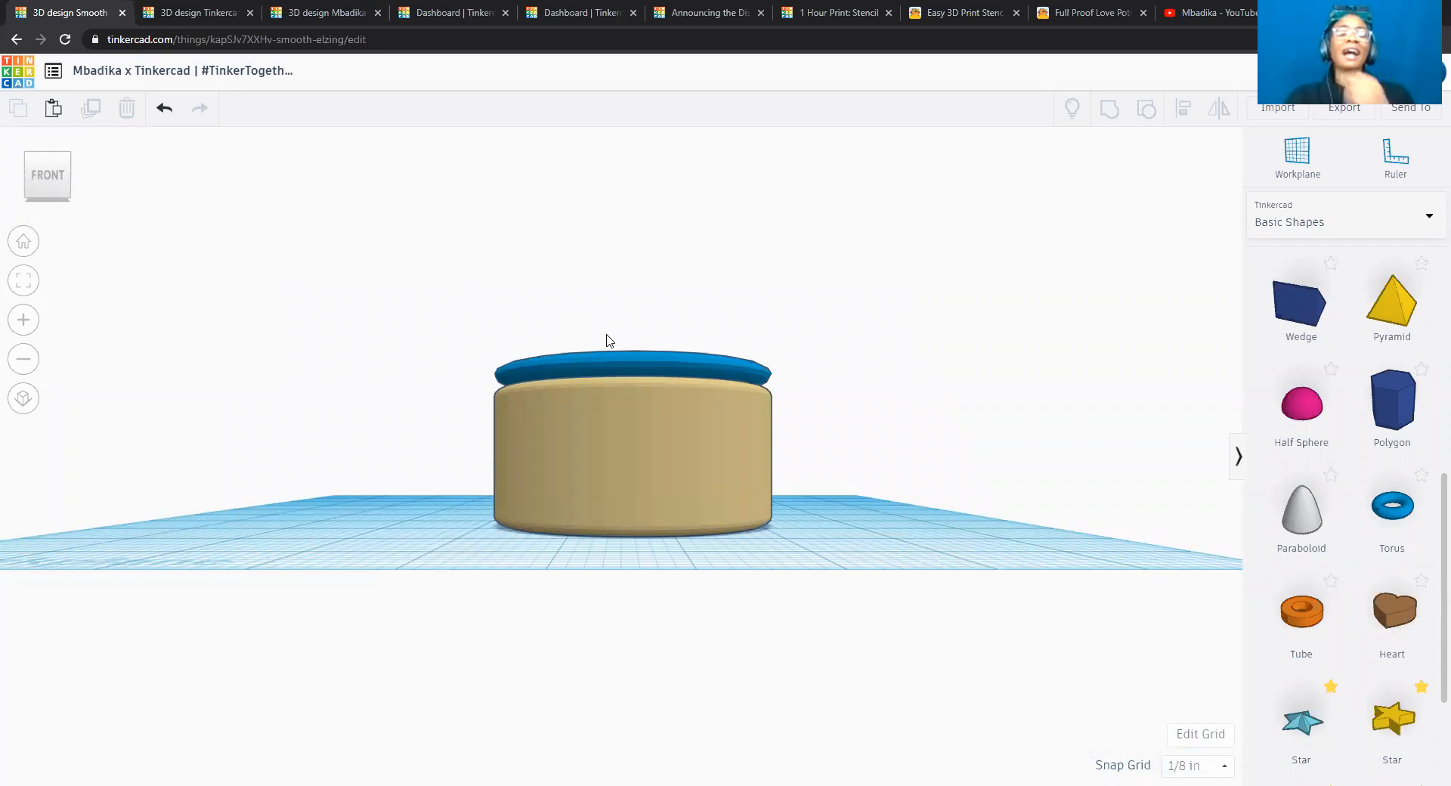
{"action": "left_click", "coordinate": [648, 376]}
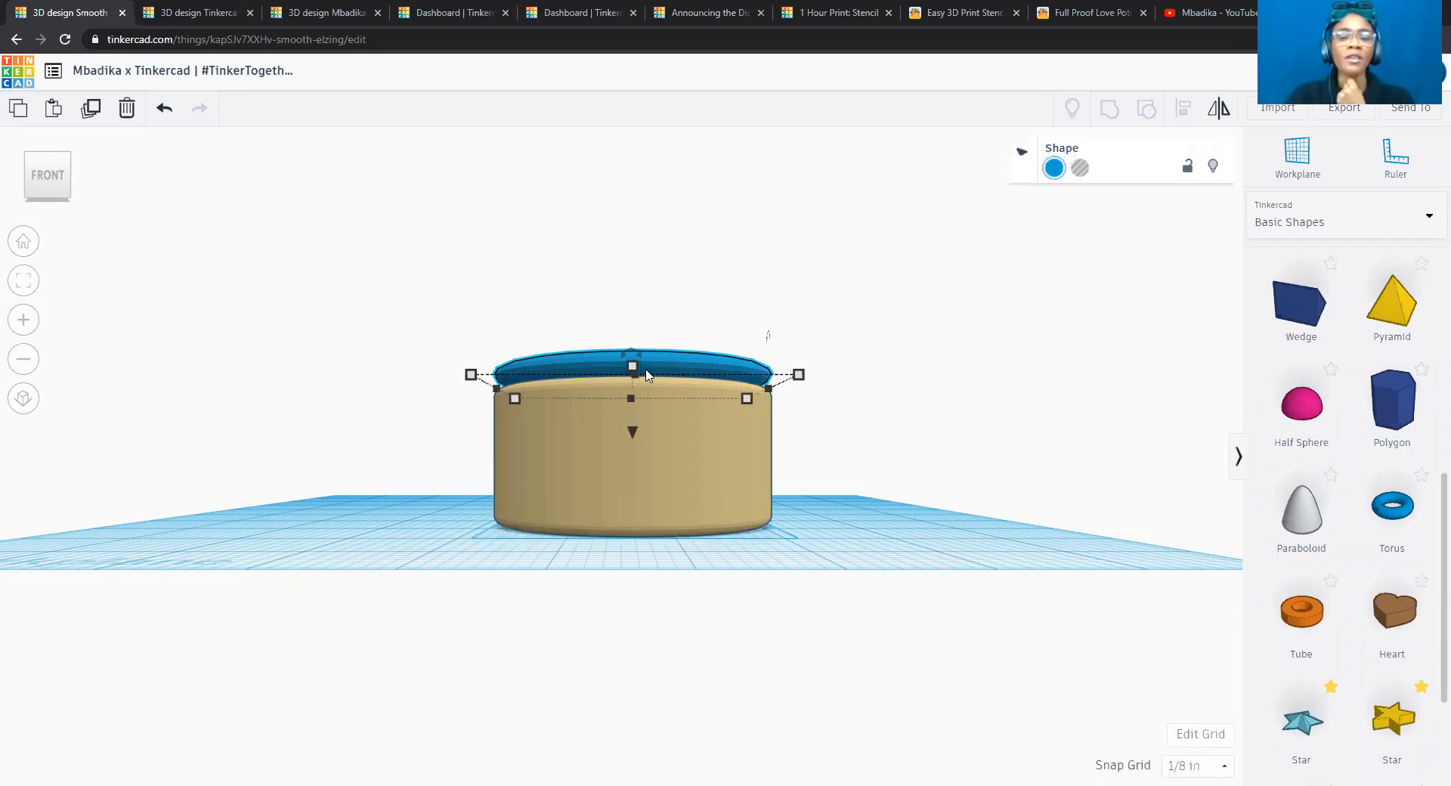
{"action": "left_click_drag", "start_coordinate": [634, 368], "coordinate": [633, 353]}
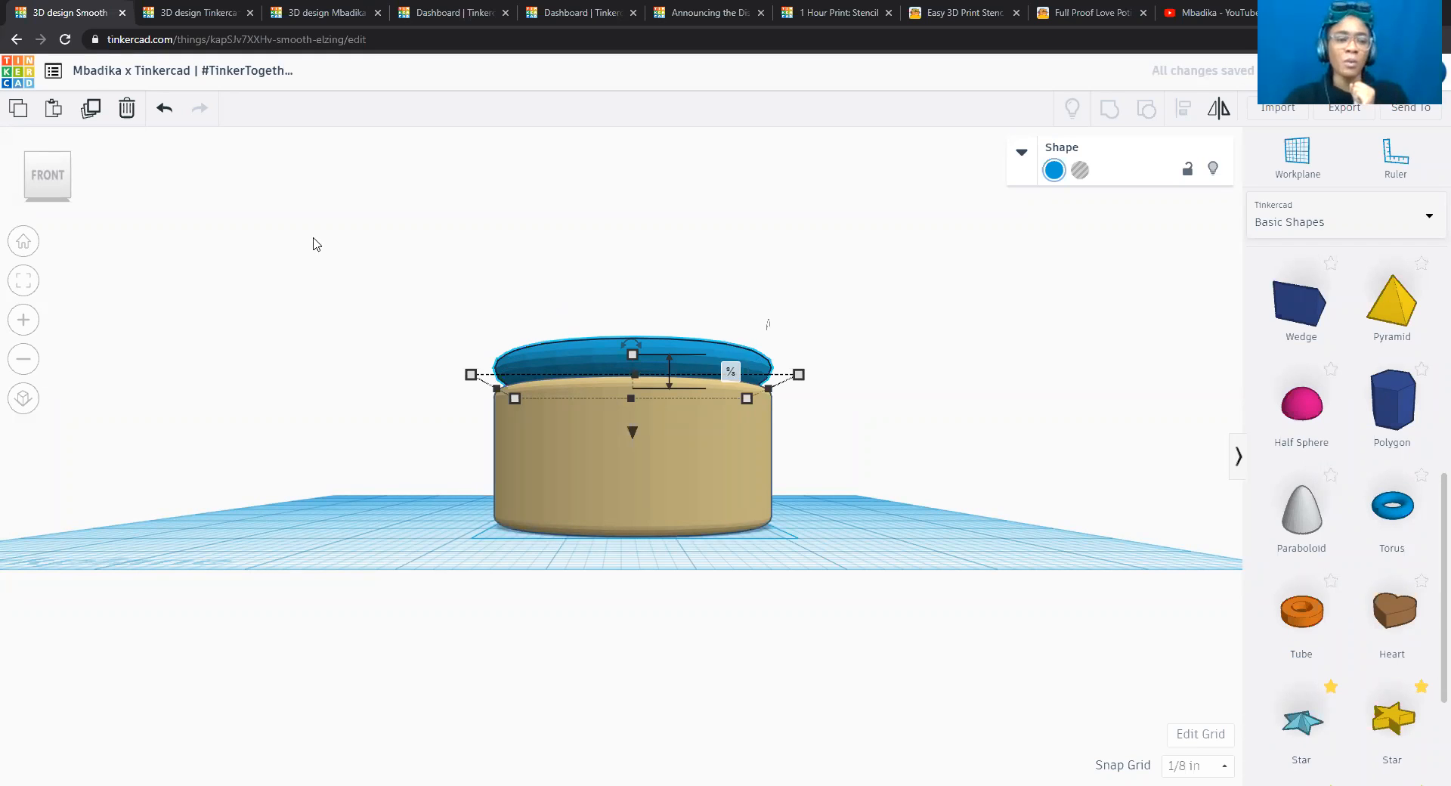
{"action": "left_click", "coordinate": [46, 162]}
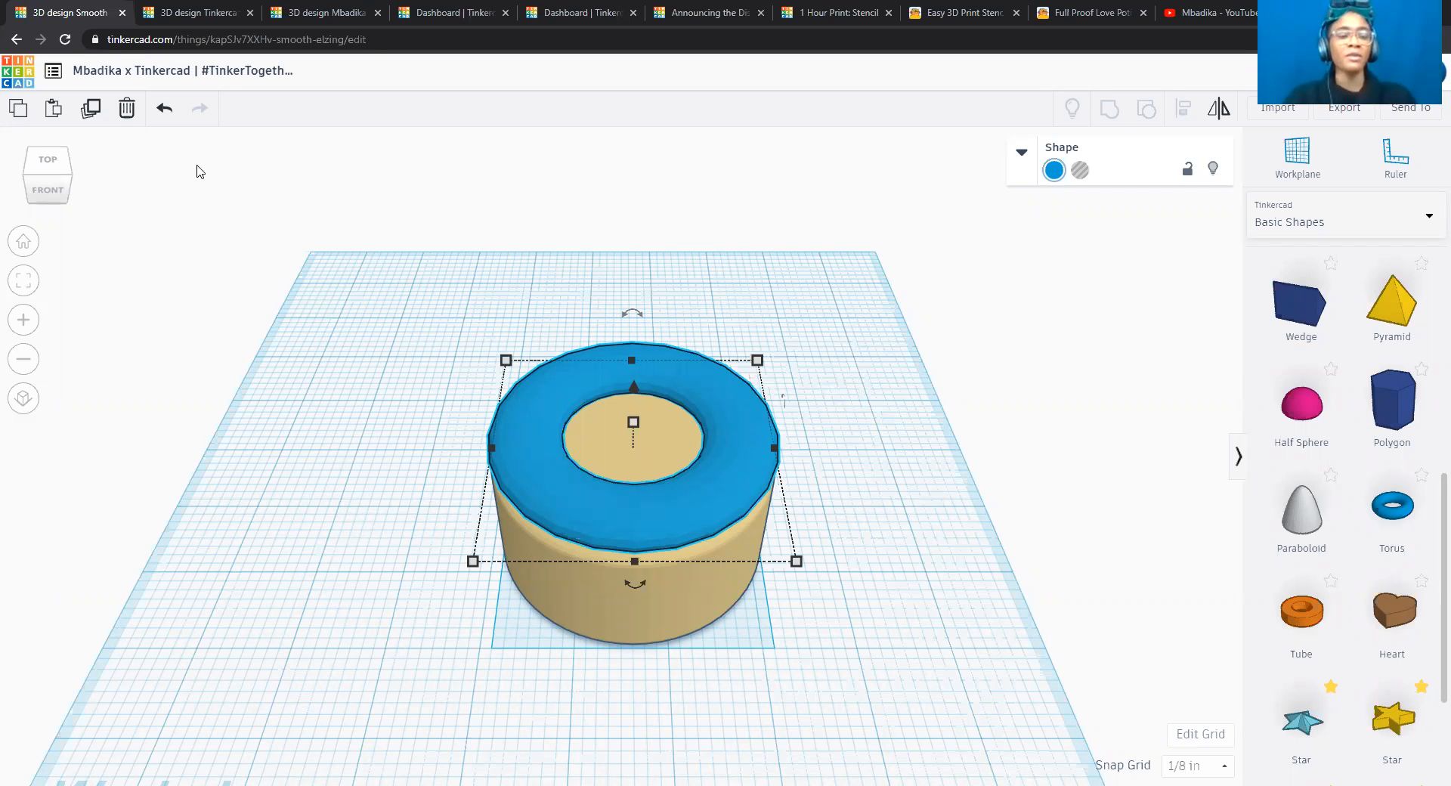
Duplicate the torus in place and raise the copy to 1.75 inches above the workplane.
{"action": "left_click", "coordinate": [89, 111]}
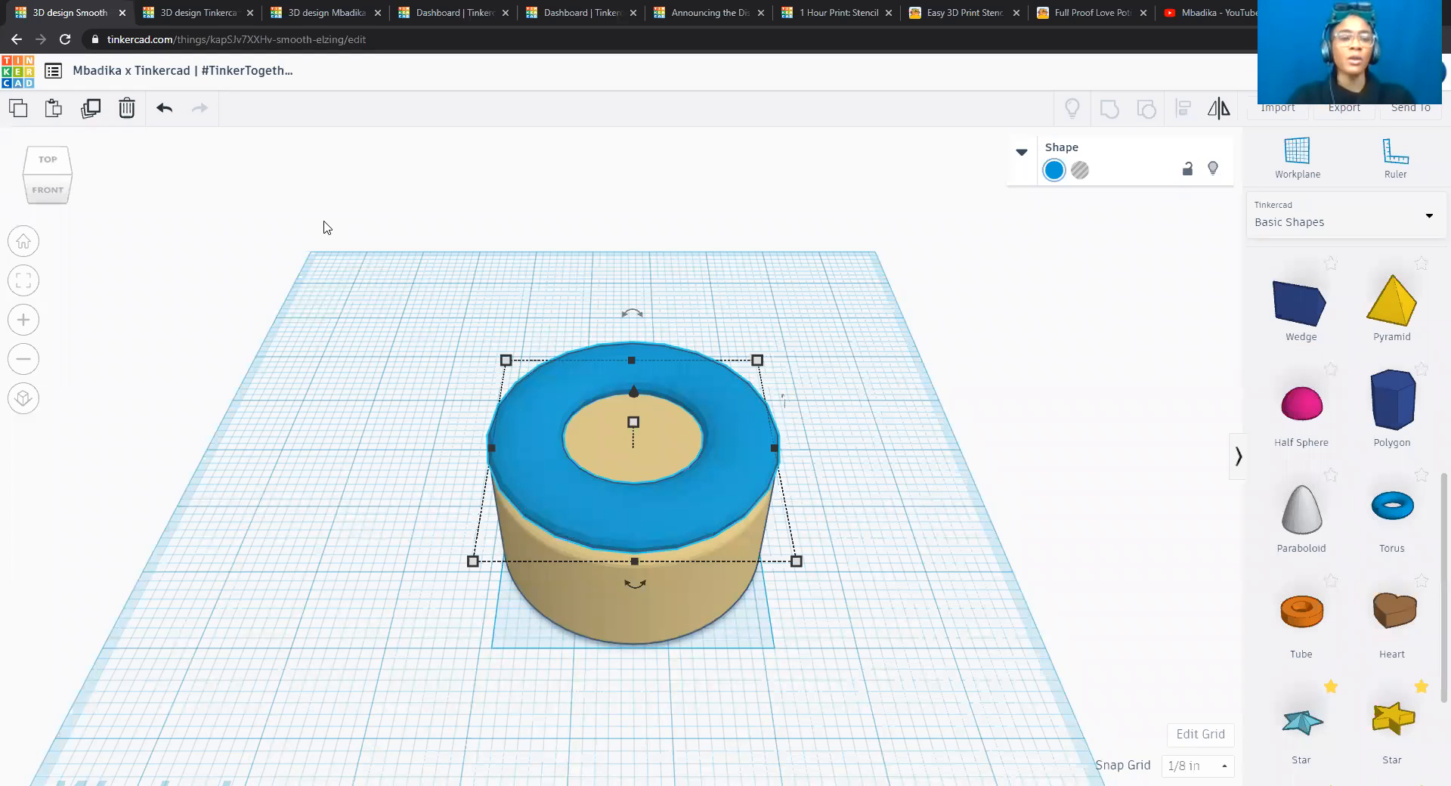
{"action": "left_click", "coordinate": [59, 195]}
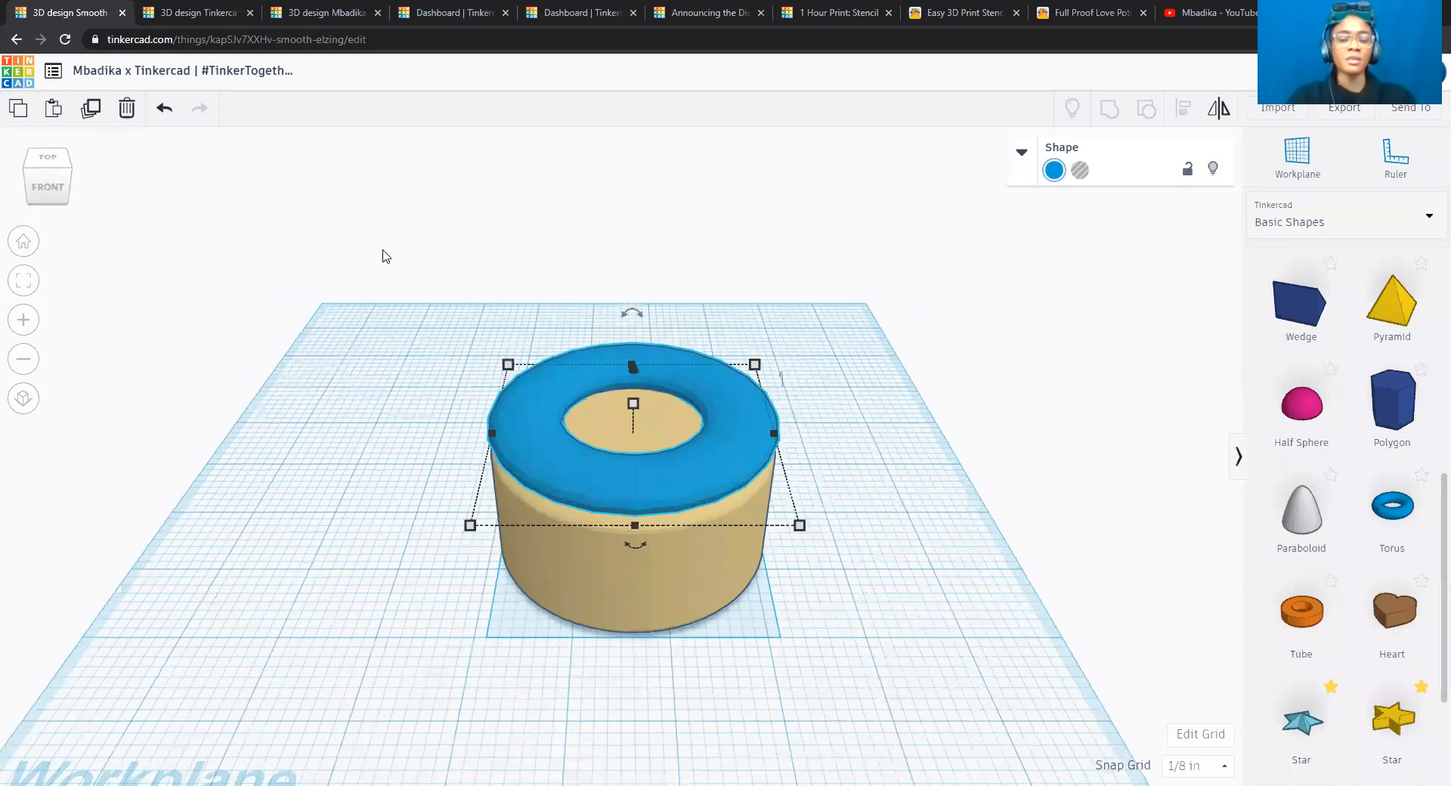
{"action": "mouse_move", "coordinate": [634, 433]}
{"action": "left_mouse_down"}
{"action": "mouse_move", "coordinate": [635, 409]}
{"action": "mouse_move", "coordinate": [638, 435]}
{"action": "left_mouse_up"}
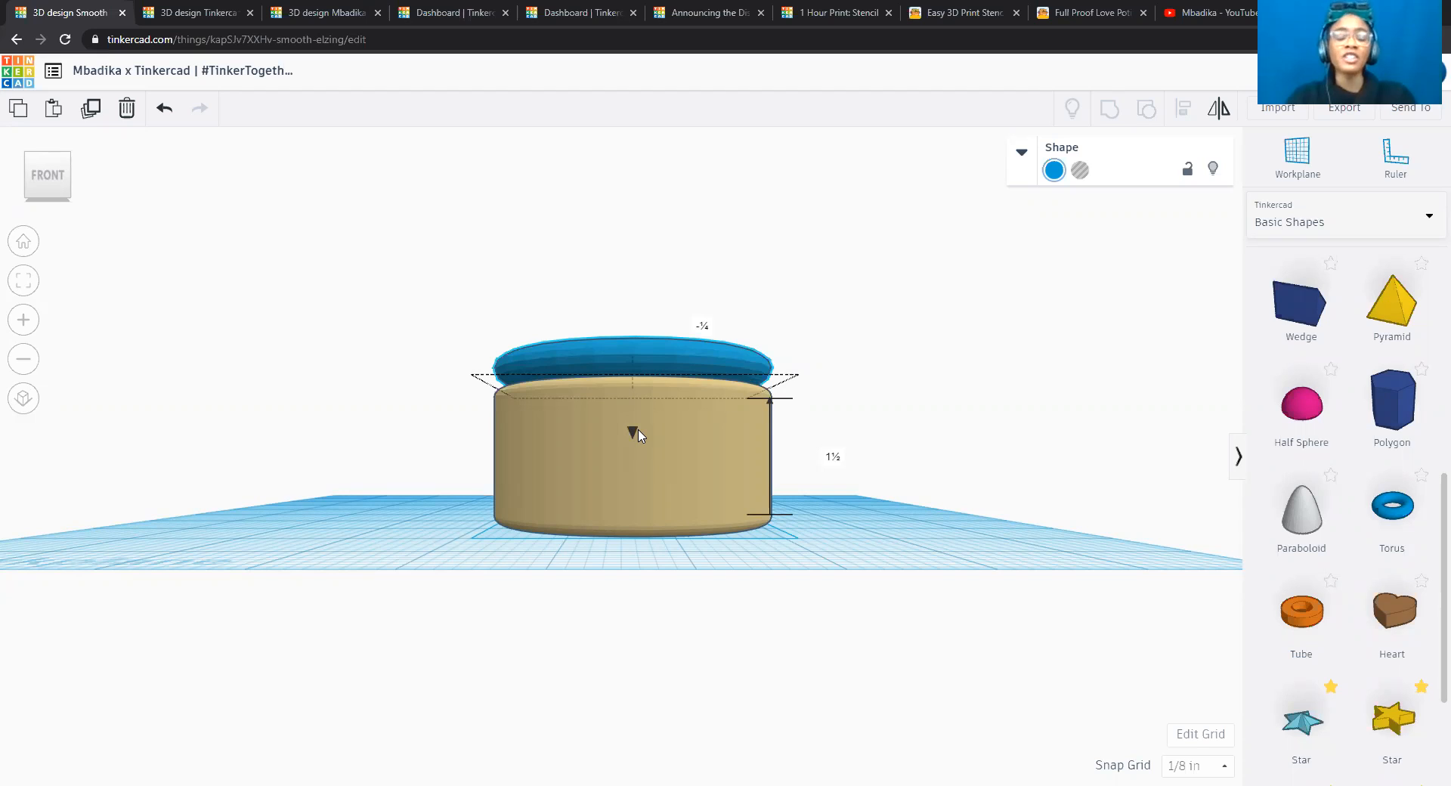
{"action": "left_click_drag", "start_coordinate": [639, 435], "coordinate": [636, 423]}
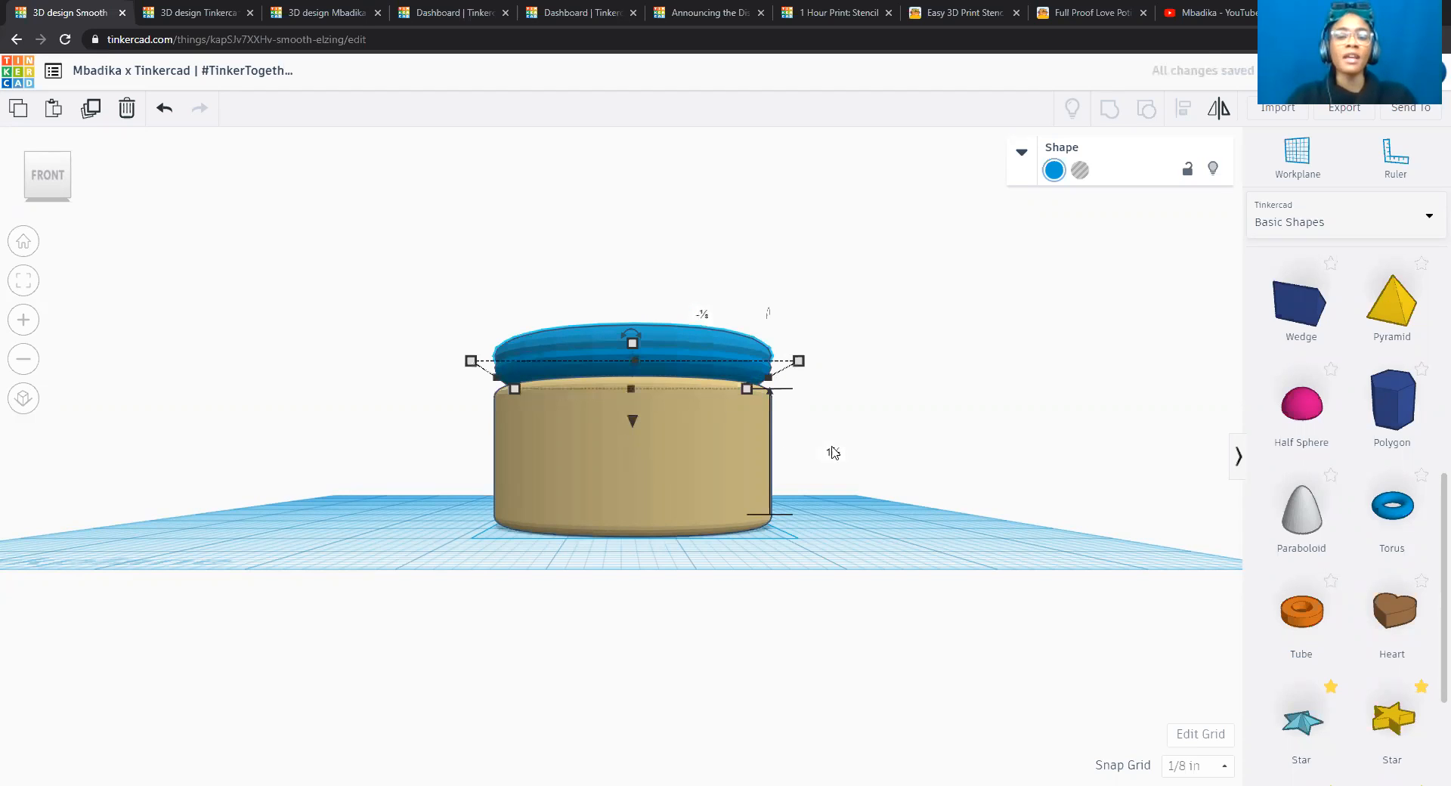
{"action": "left_click", "coordinate": [833, 451]}
{"action": "type", "text": "1.15"}
{"action": "key", "text": "Return"}
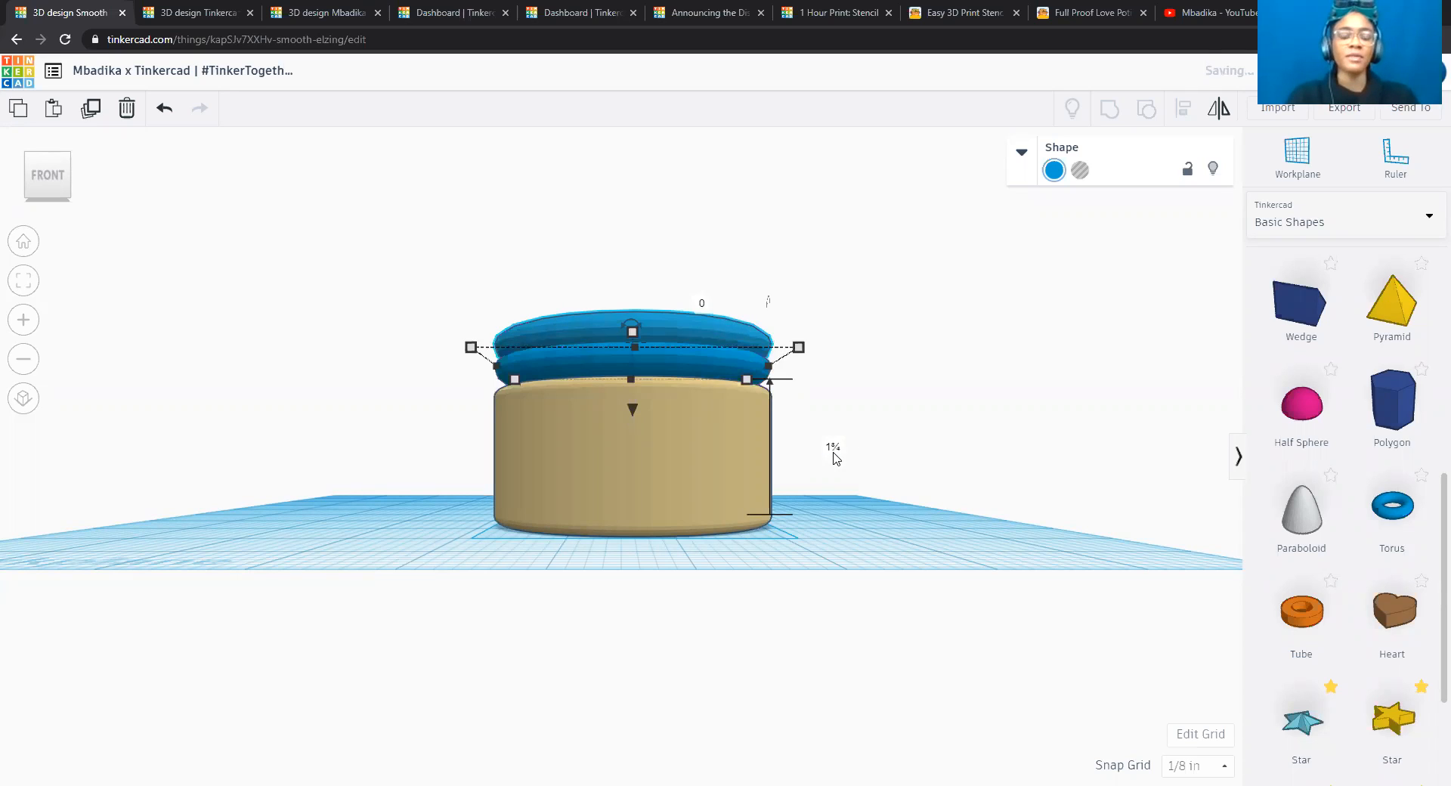
{"action": "left_click", "coordinate": [935, 398]}
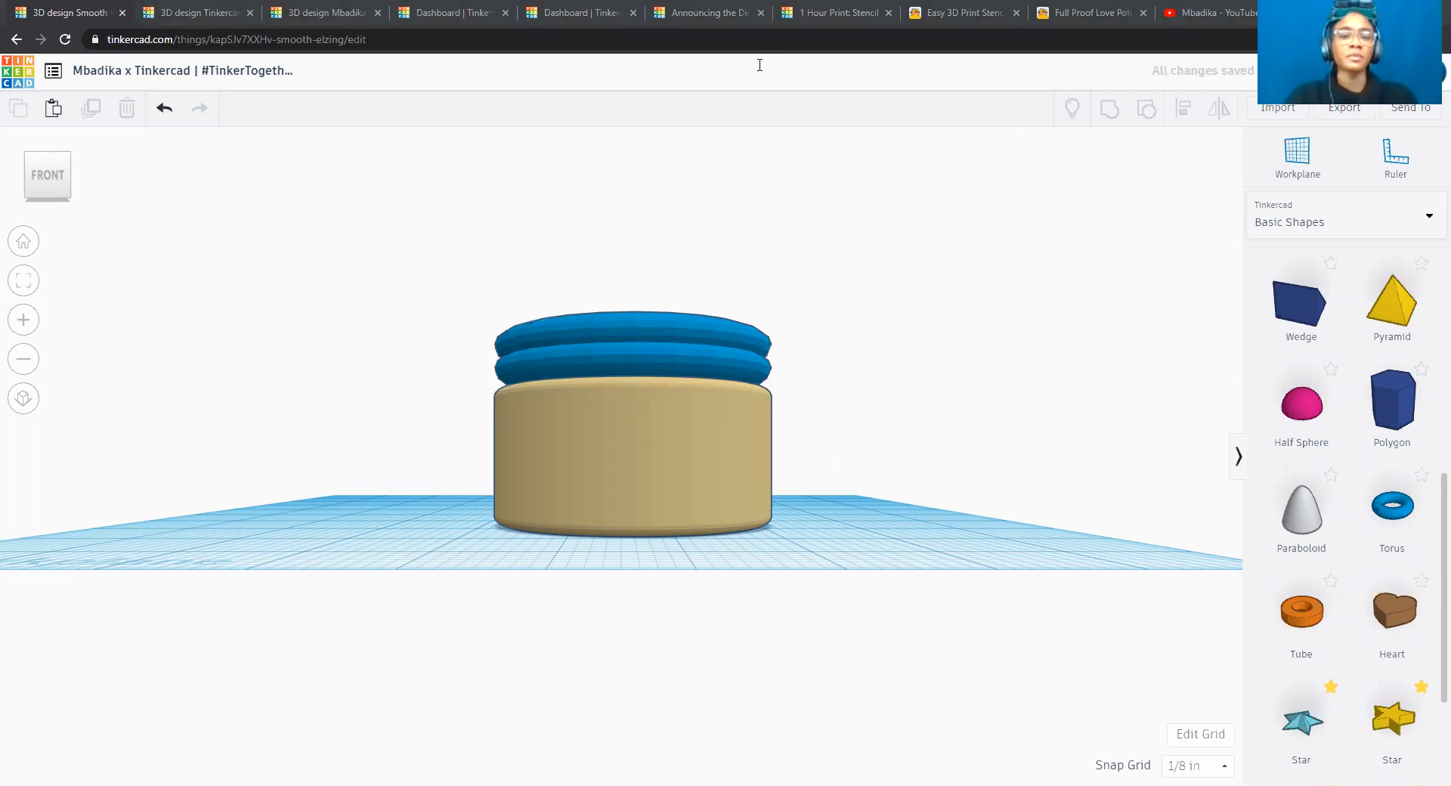
Add a text note beside the model reading "First Torus: 1.5" From Workplane".
{"action": "left_click", "coordinate": [991, 255]}
{"action": "type", "text": "F"}
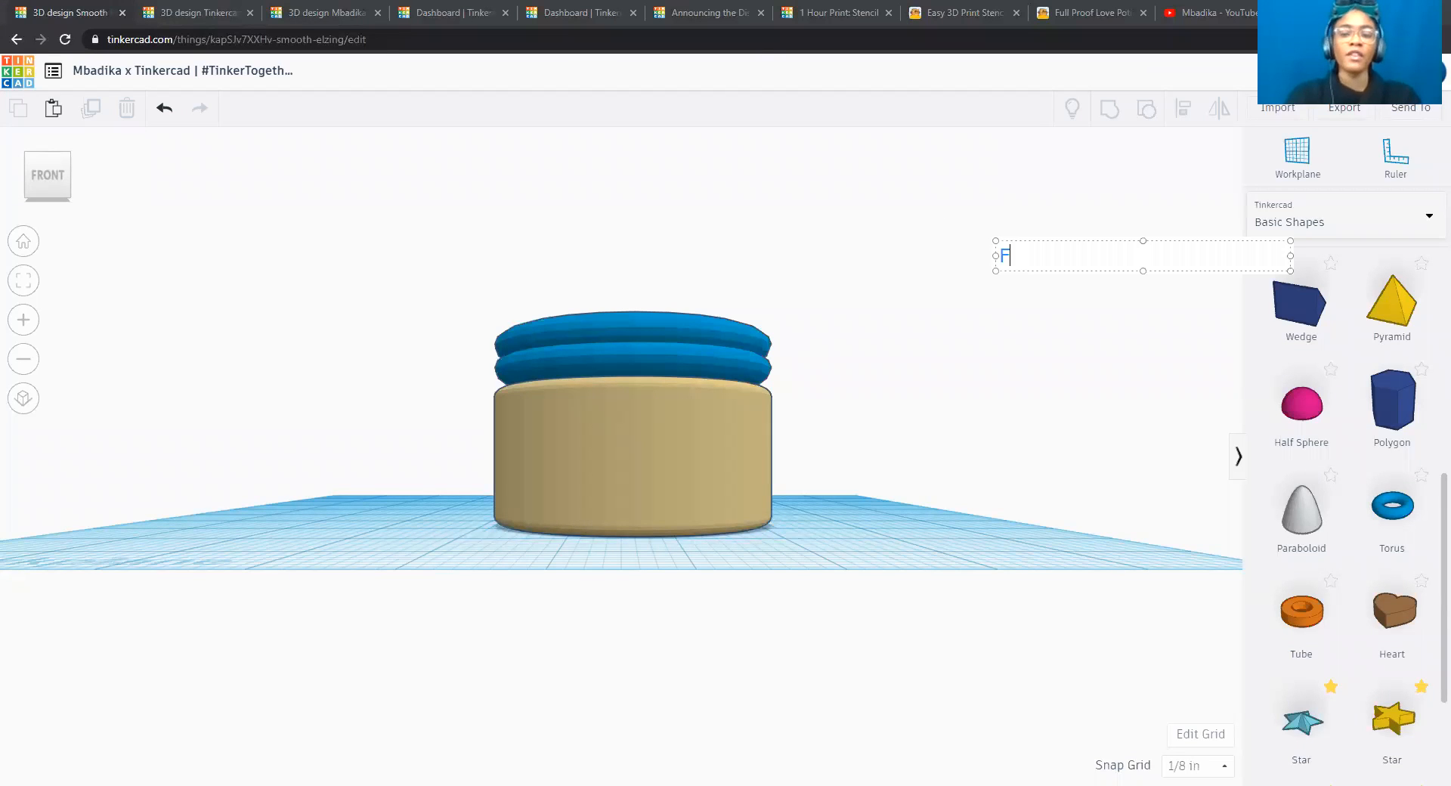
{"action": "type", "text": "irst Torus"}
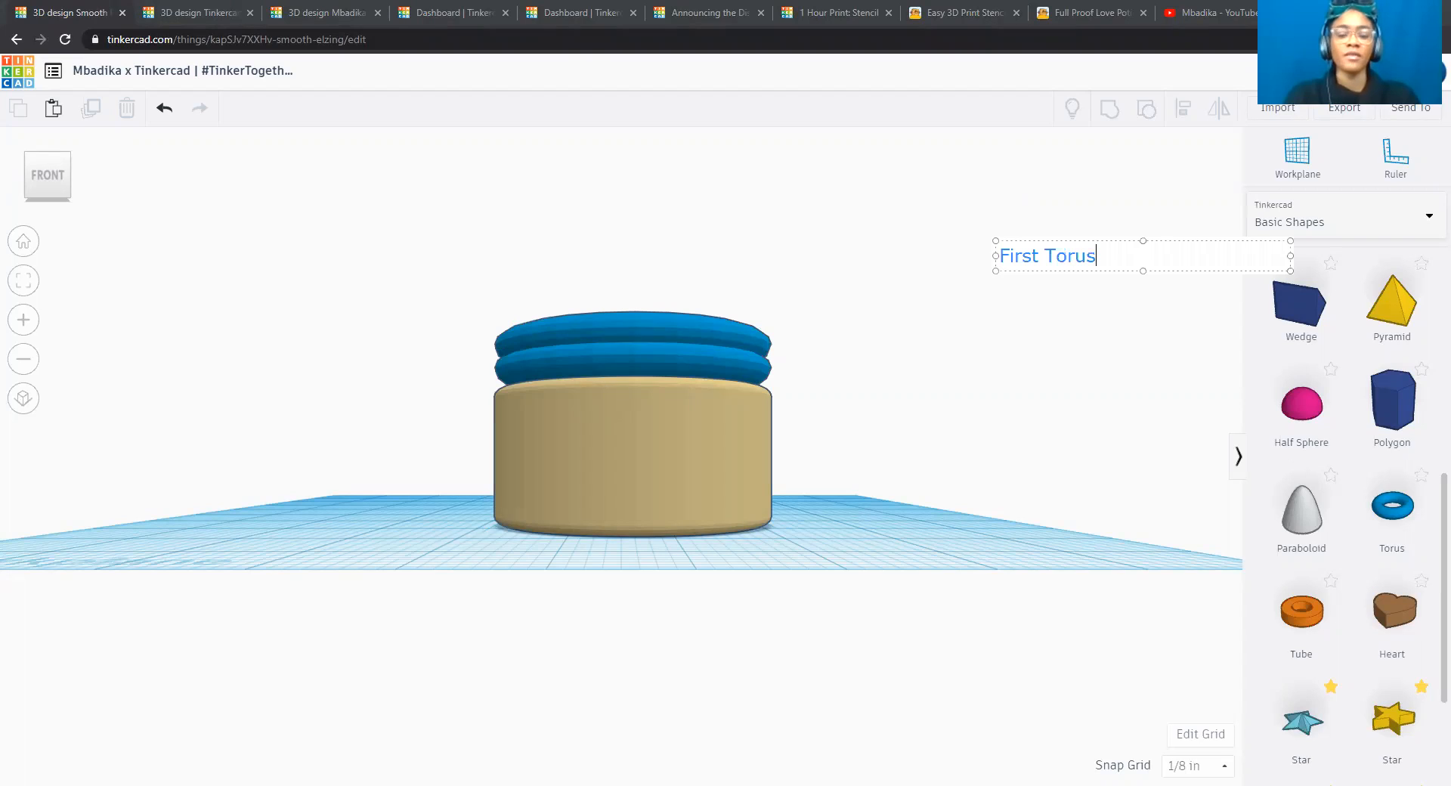
{"action": "type", "text": ": 1.5\" From Workpla"}
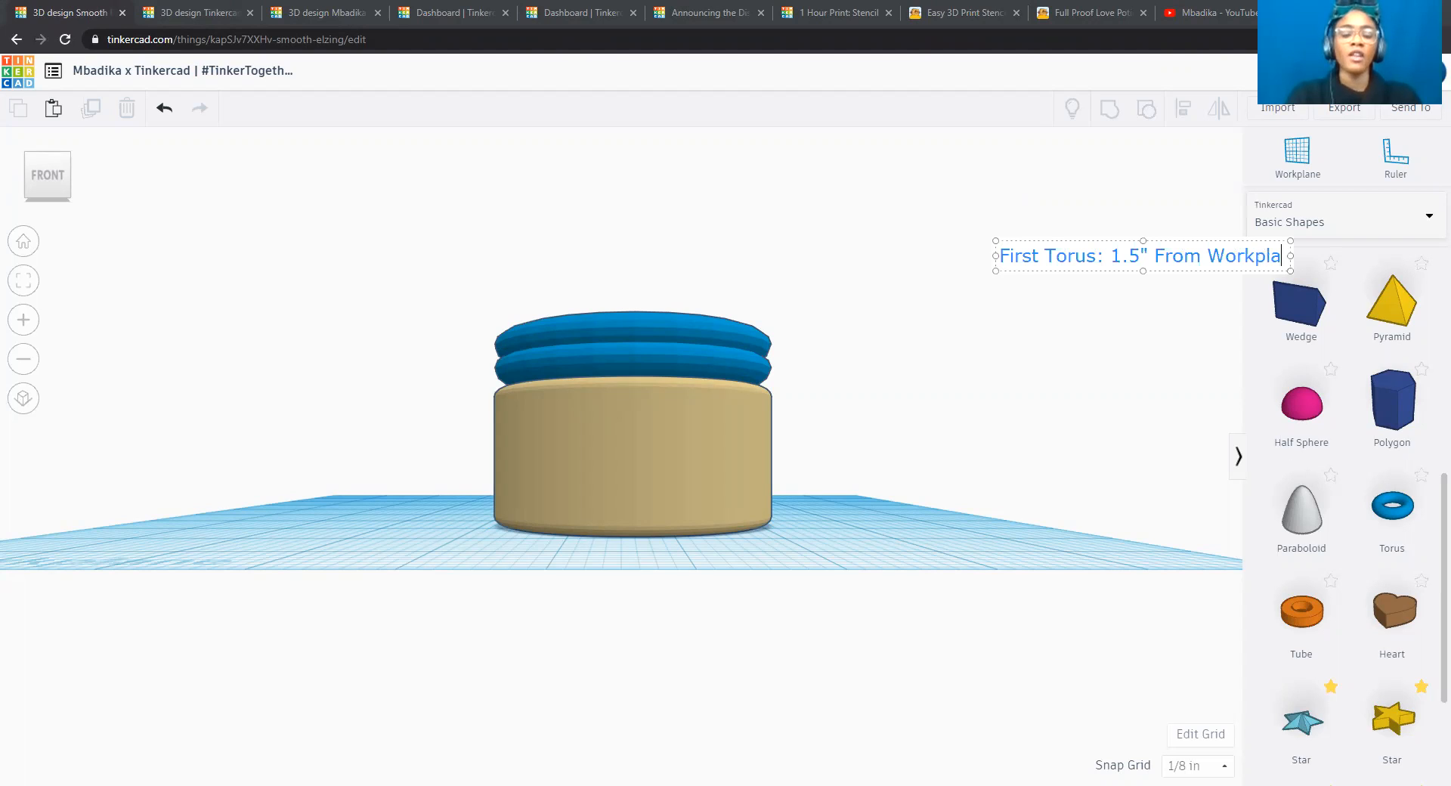
{"action": "type", "text": "ne"}
Add the line "First Torus Thickness: 0.25"" to the note.
{"action": "key", "text": "Return"}
{"action": "type", "text": "First Torus Thickne"}
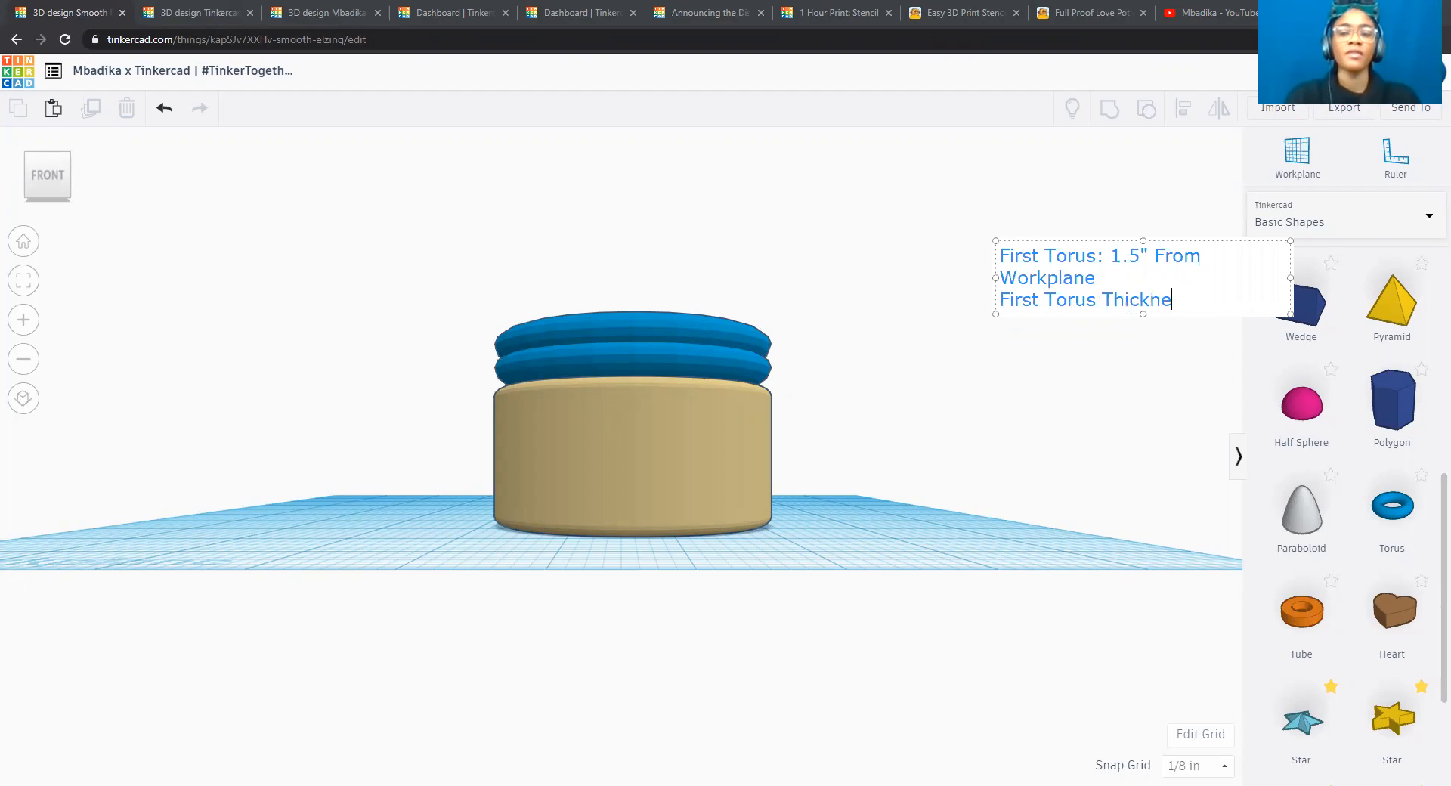
{"action": "type", "text": "ss: 0.25\""}
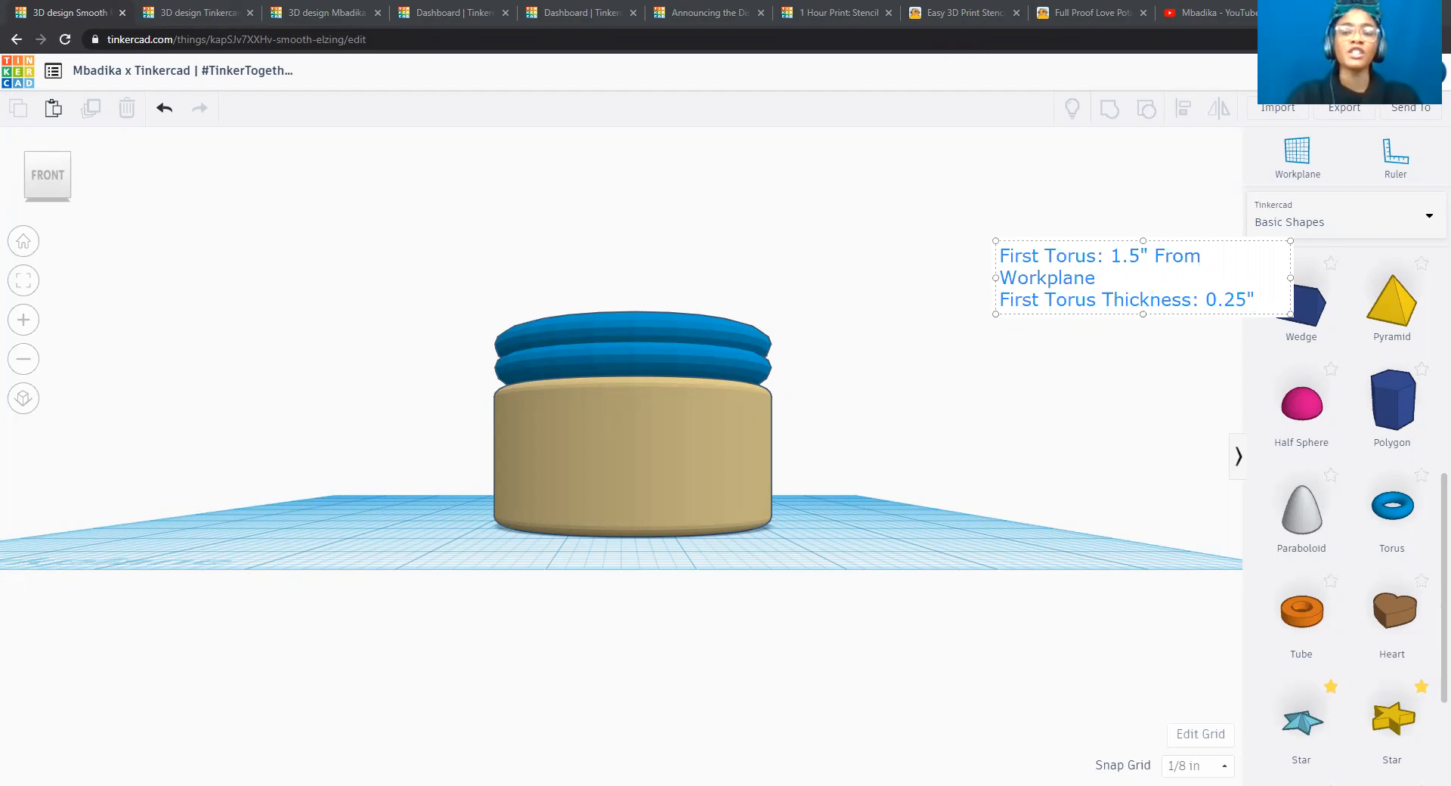
Write the sum "1.5"+0.25"=1.75"" on a new line of the note.
{"action": "key", "text": "Return"}
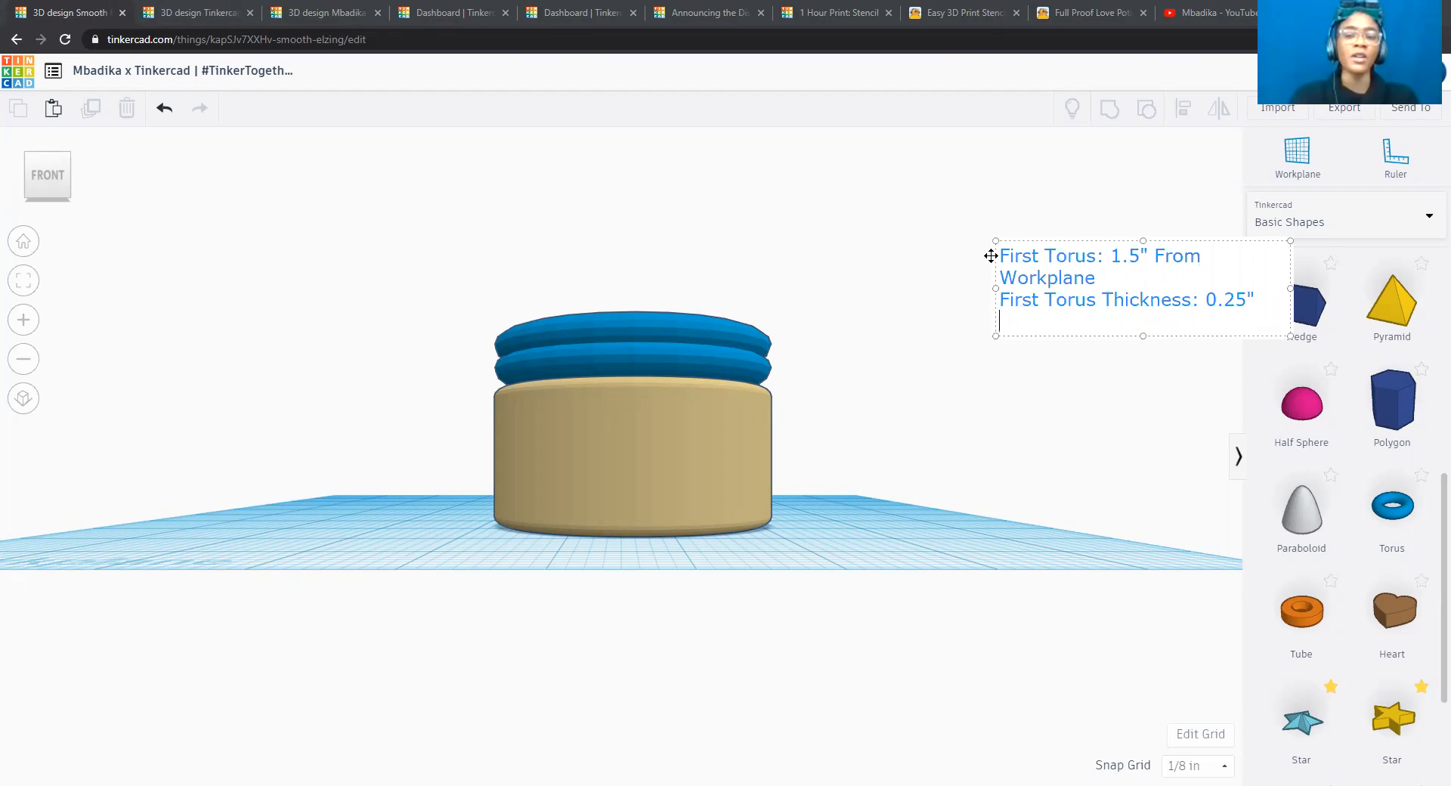
{"action": "type", "text": "1.5"}
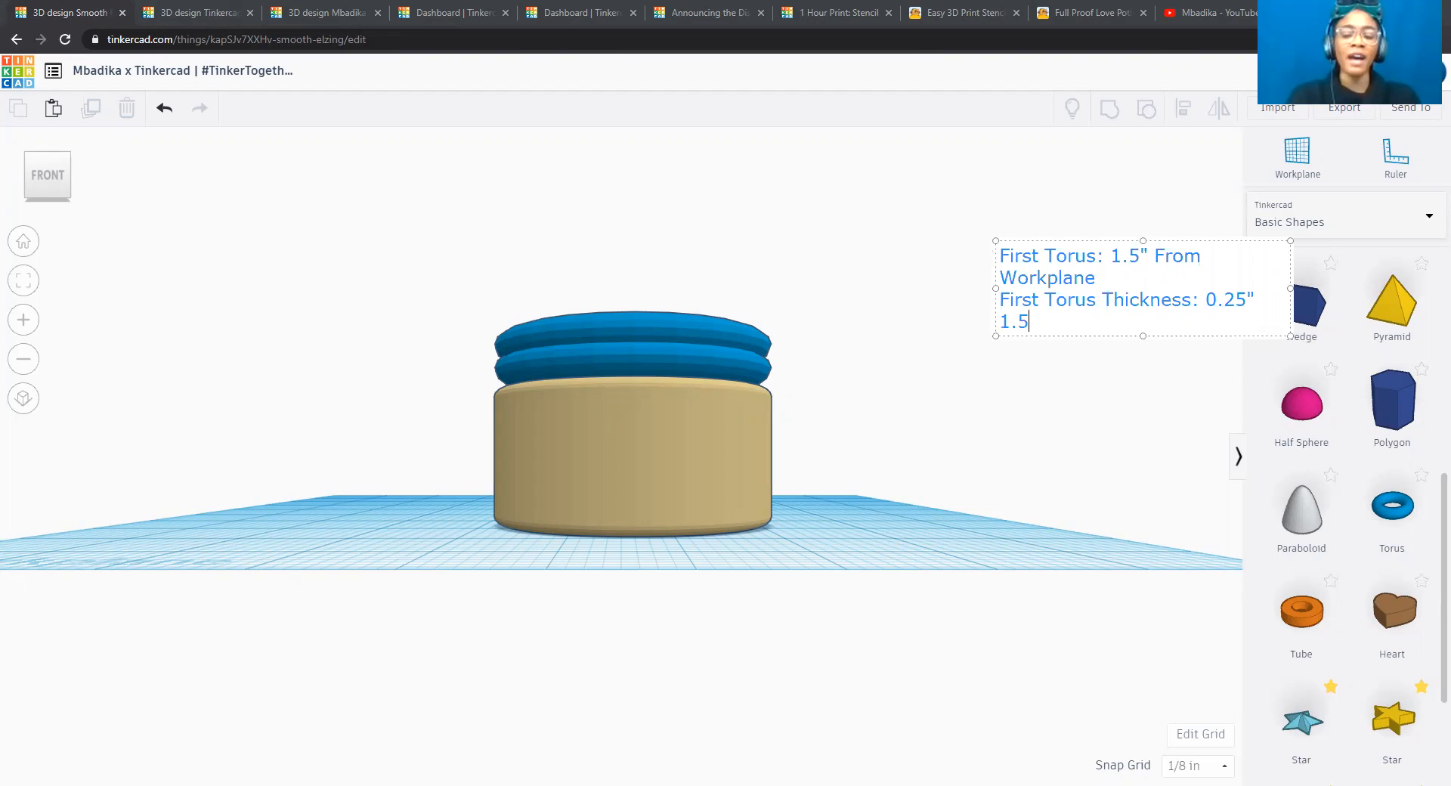
{"action": "type", "text": "\"+0.25"}
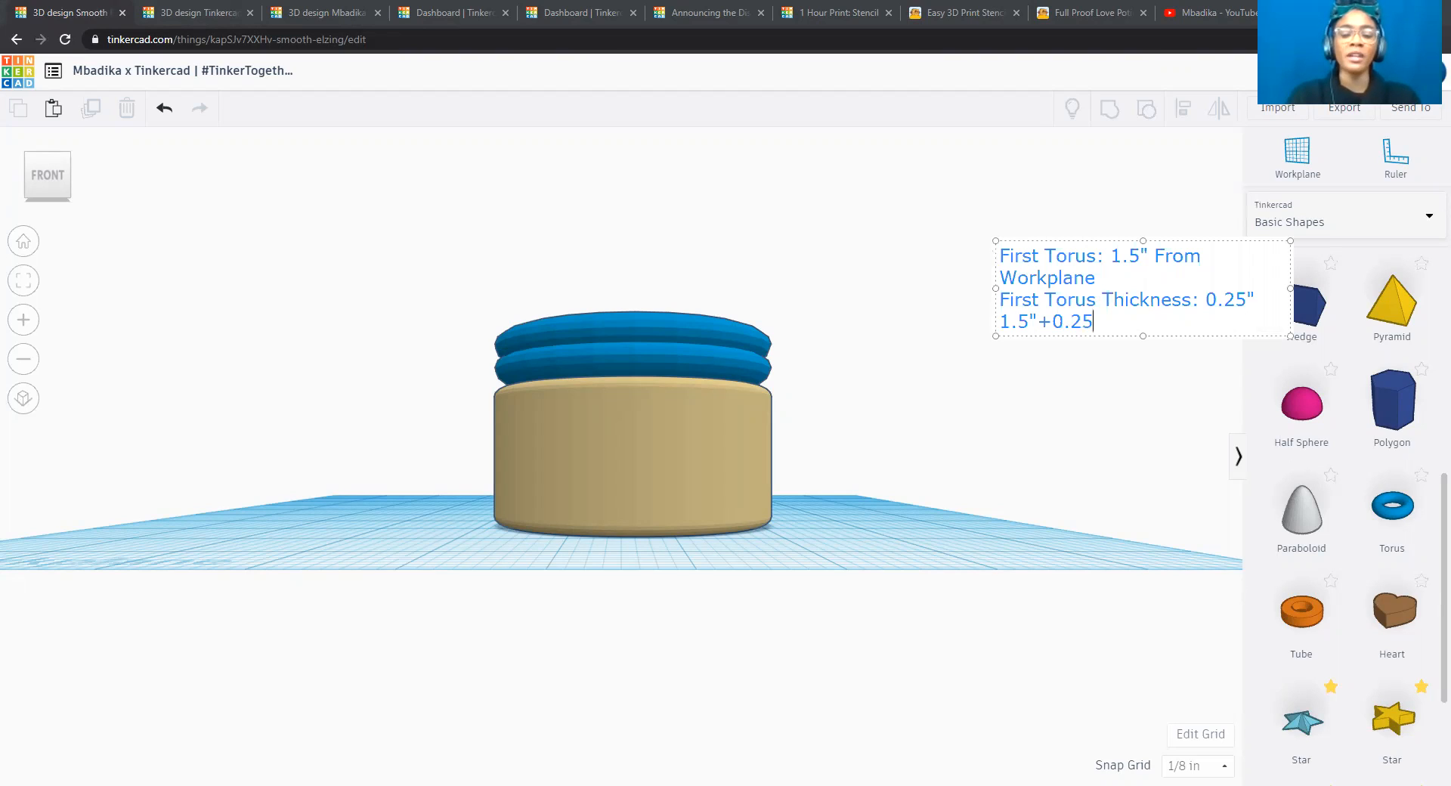
{"action": "type", "text": "\"=1.75"}
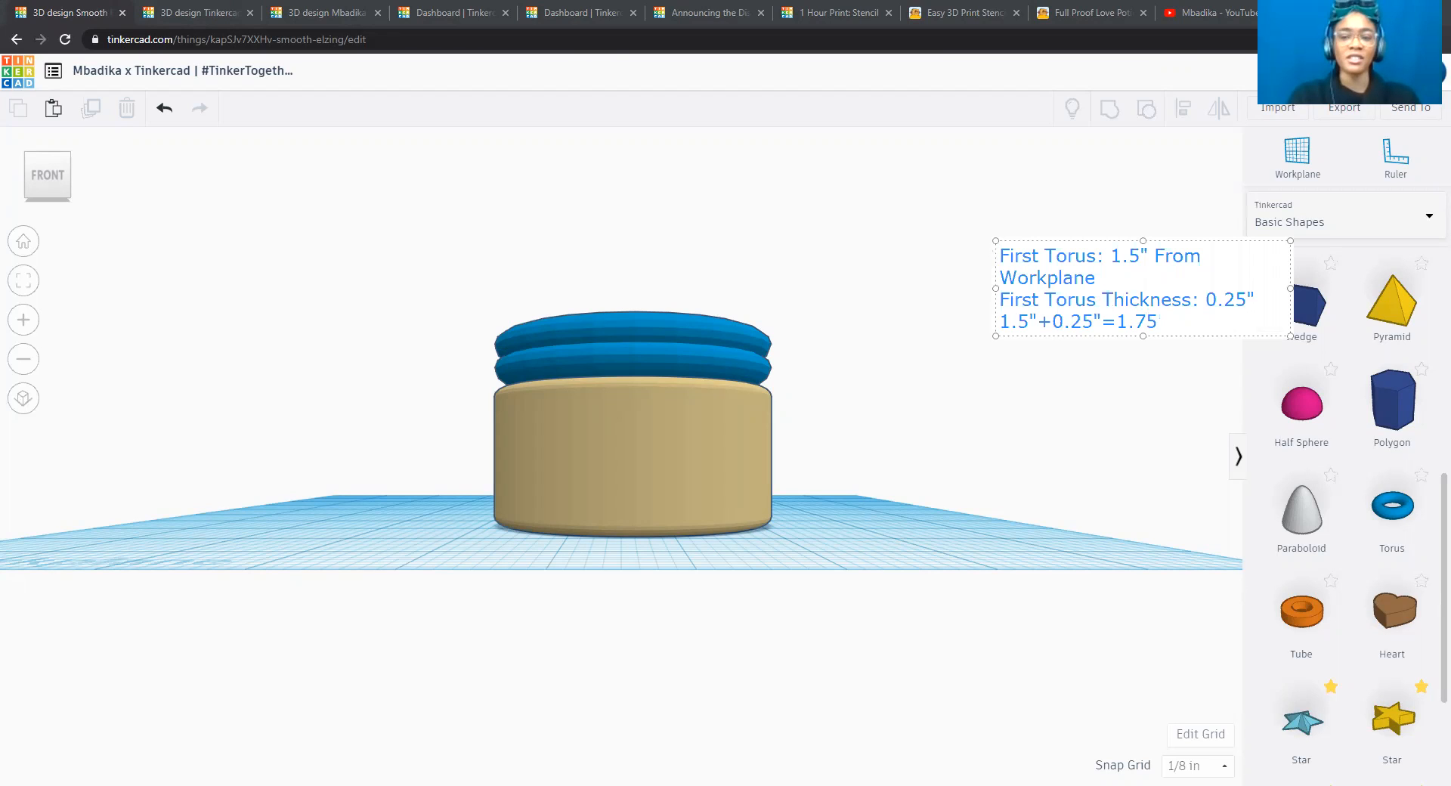
{"action": "type", "text": "\""}
{"action": "key", "text": "BackSpace"}
{"action": "type", "text": "\""}
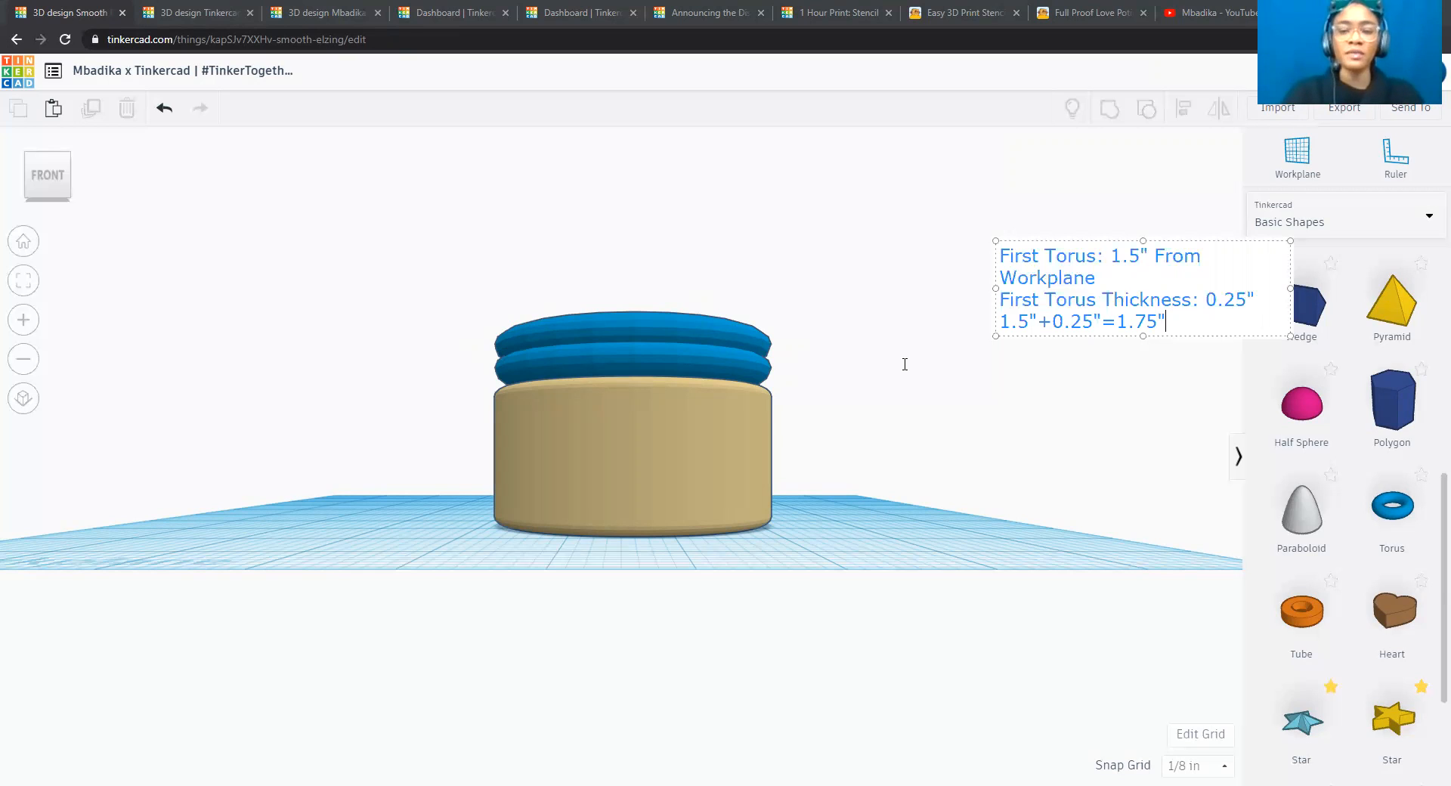
Add the line "Second Torus: 1.75" from Workplane" to the note.
{"action": "key", "text": "Return"}
{"action": "type", "text": "Second Tou"}
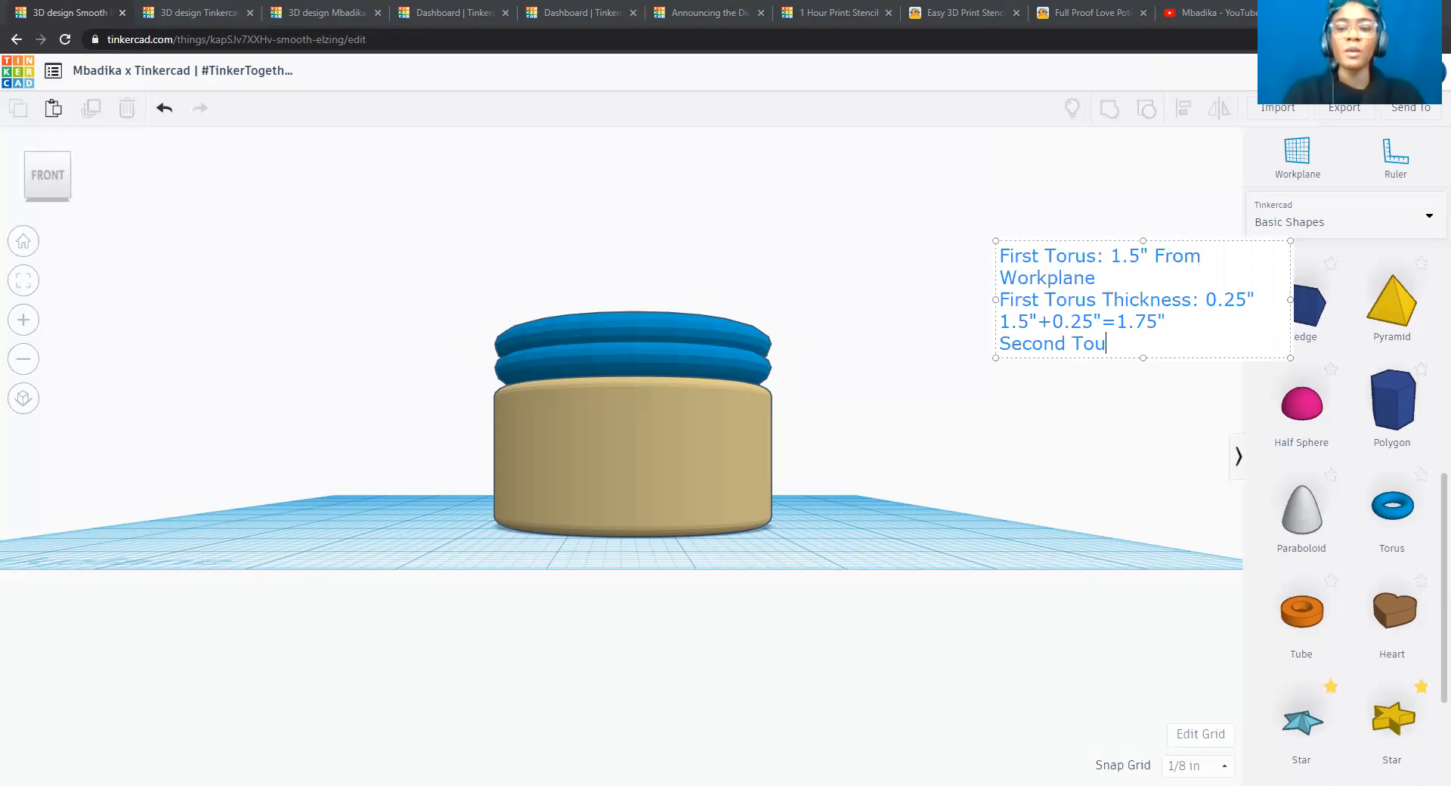
{"action": "key", "text": "BackSpace"}
{"action": "type", "text": "rus: 1"}
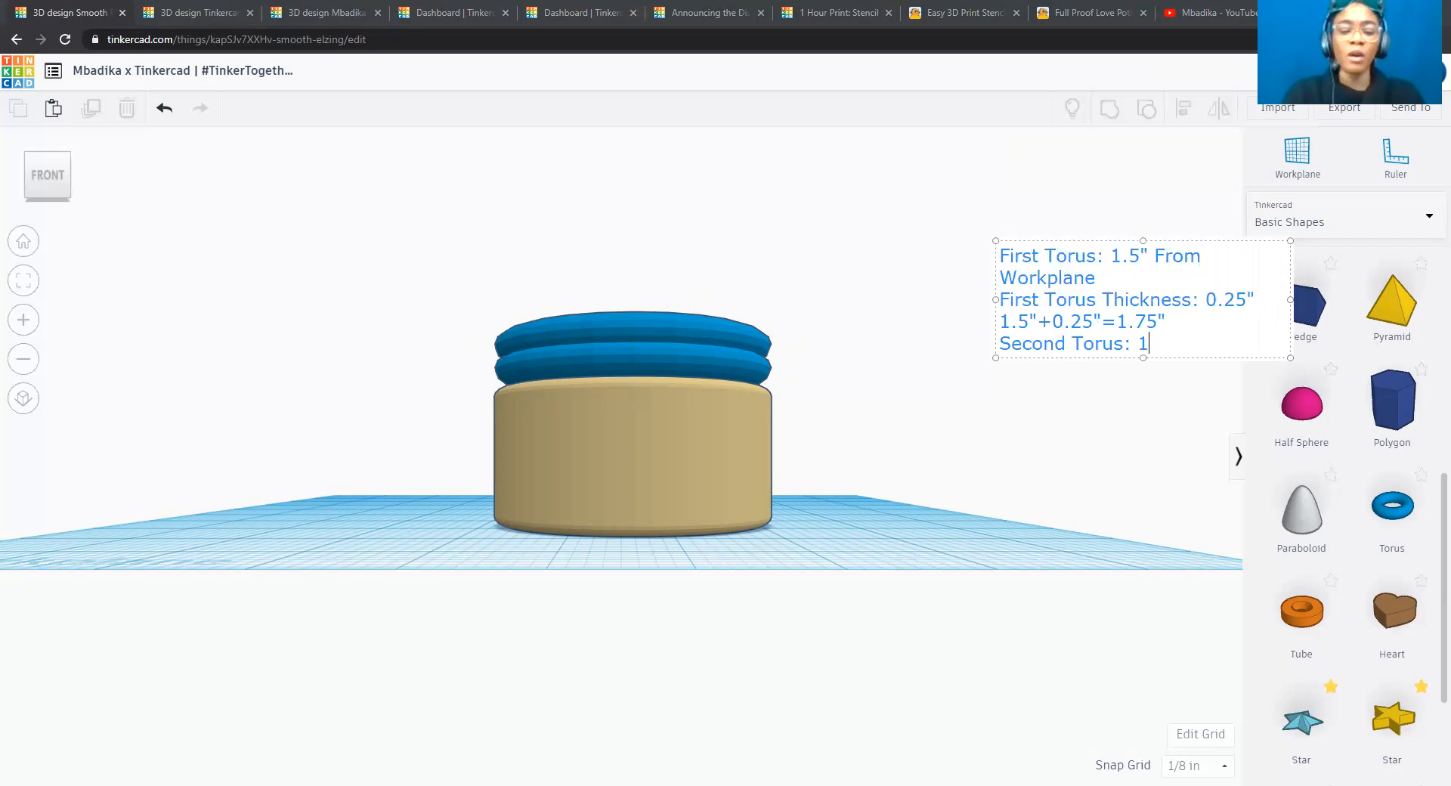
{"action": "type", "text": ".75\" f"}
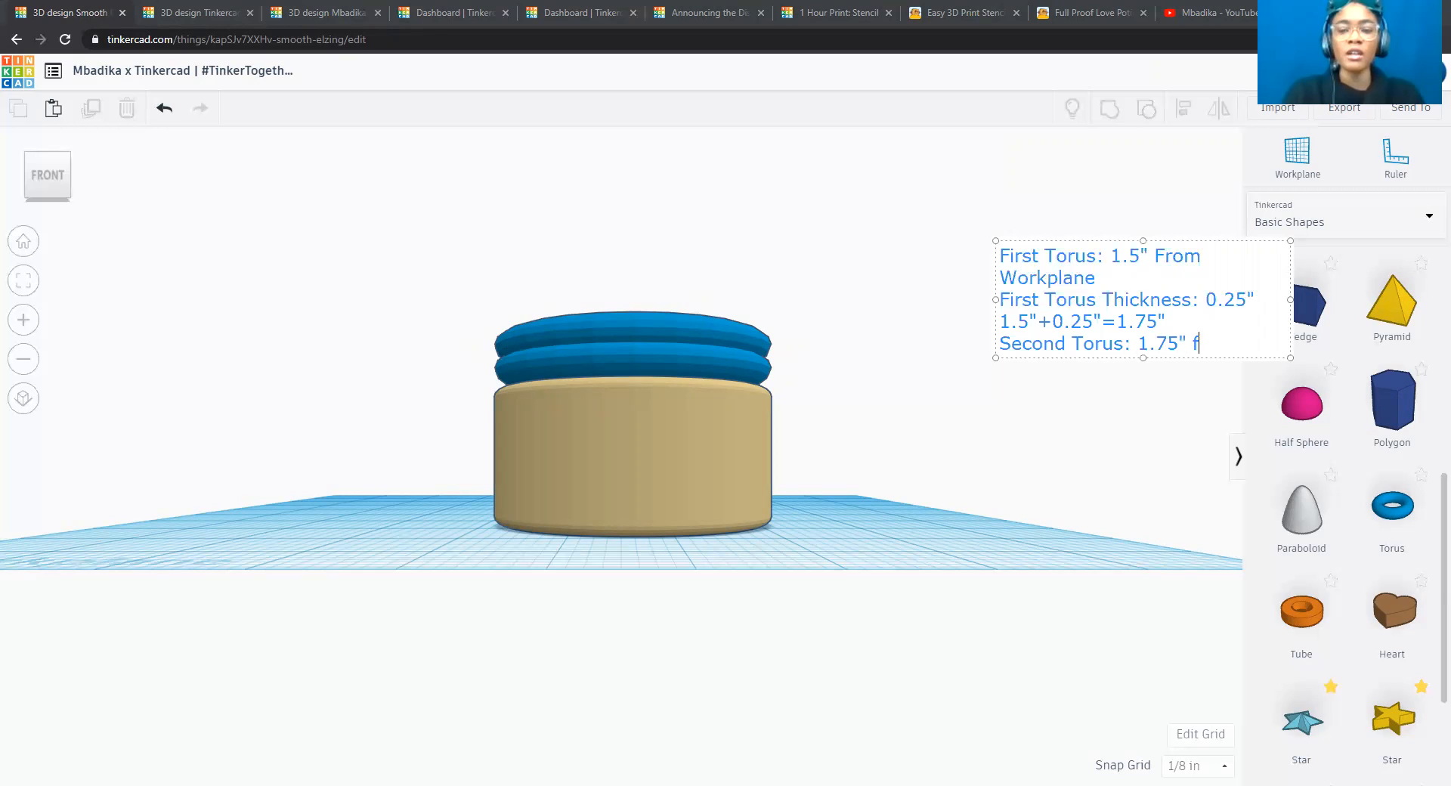
{"action": "type", "text": "rom Wor"}
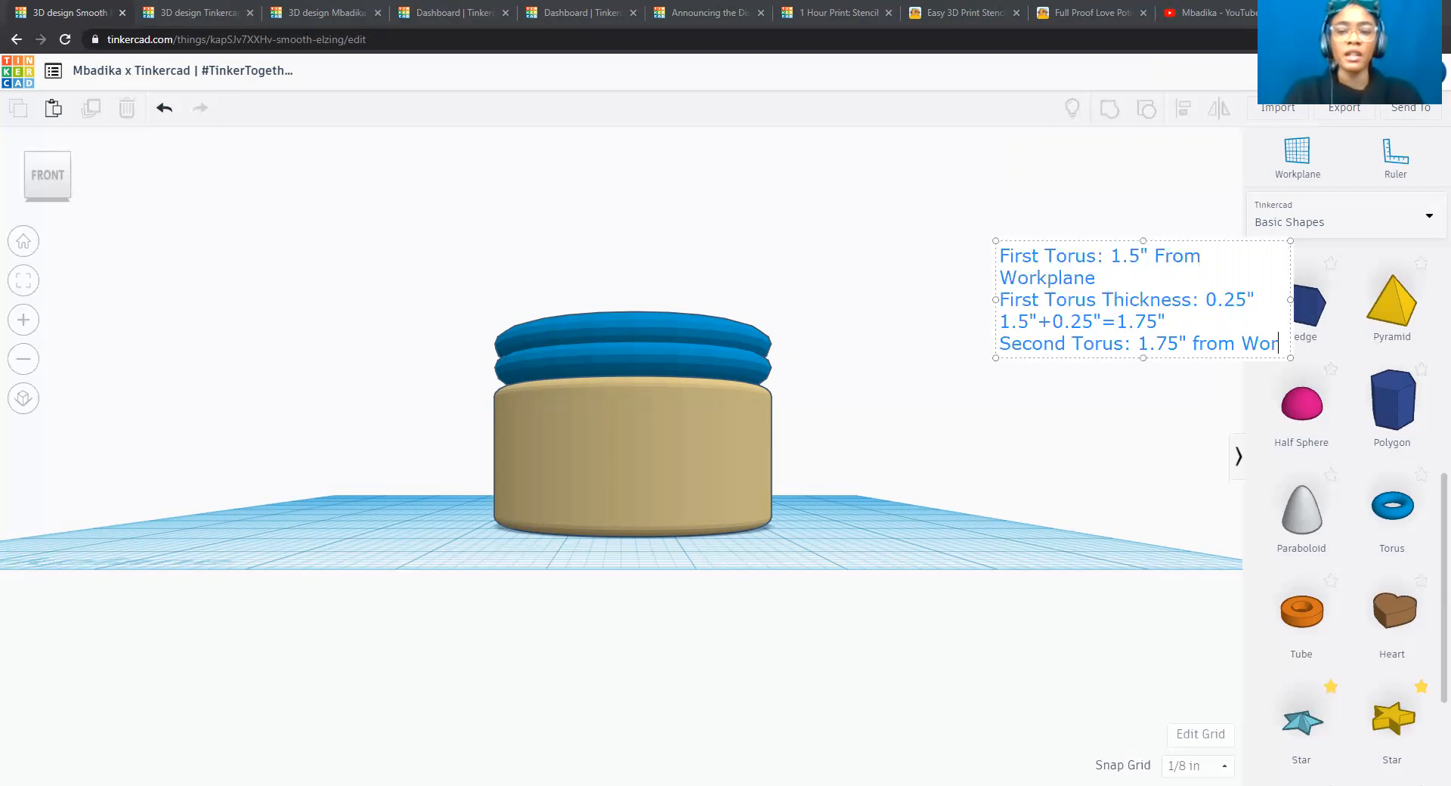
{"action": "type", "text": "kplane"}
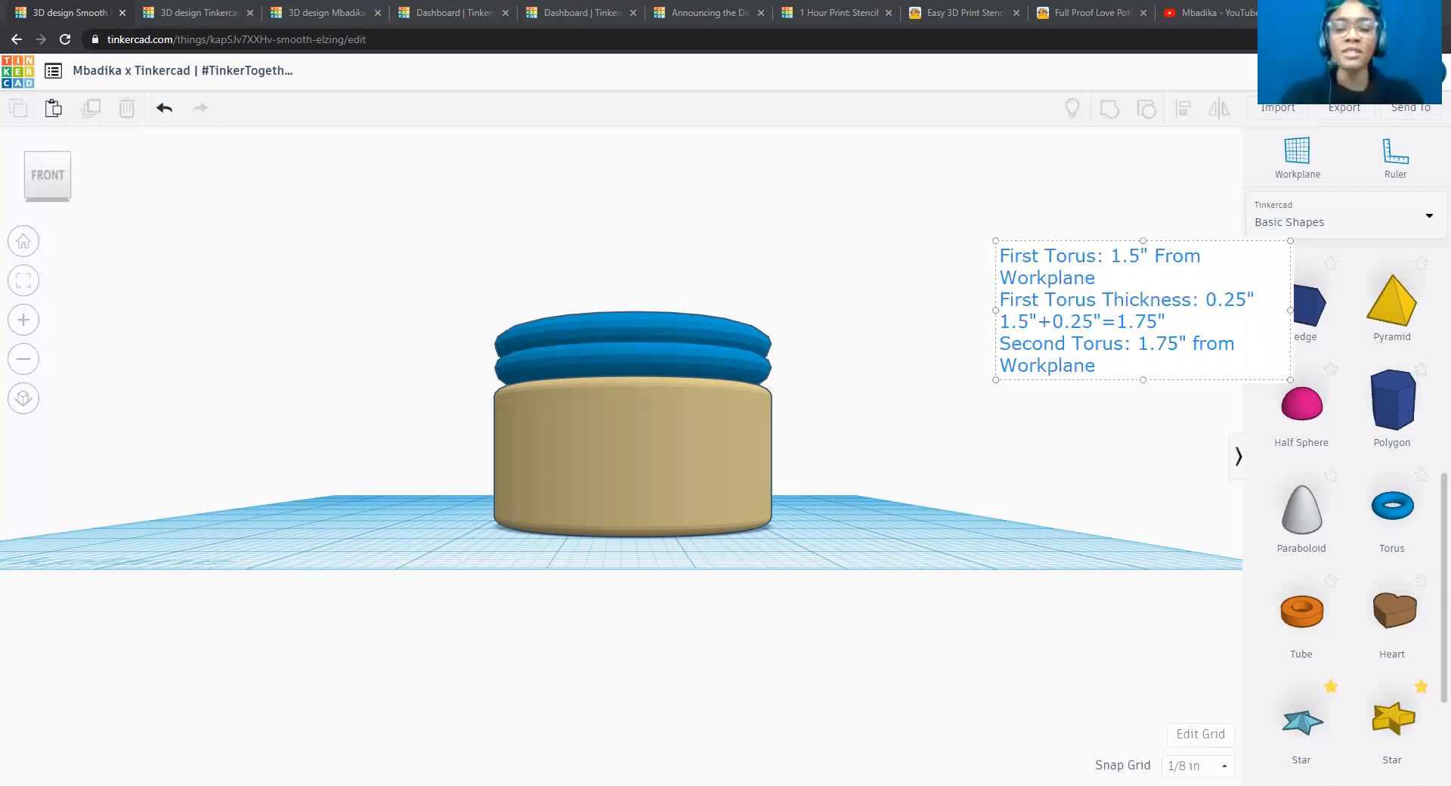
Add the line "Second Torus Thickness: 0.25"" to the note.
{"action": "key", "text": "Return"}
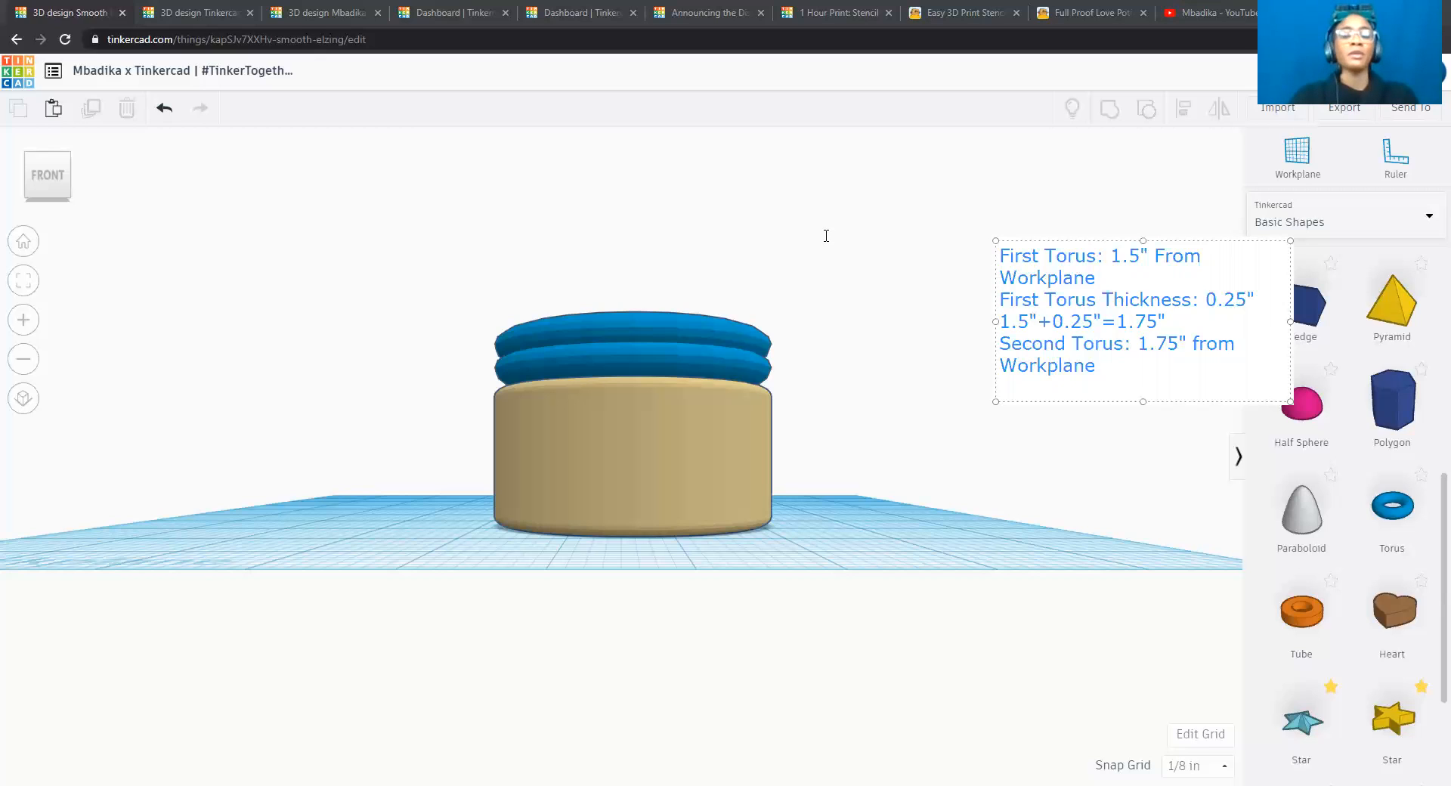
{"action": "type", "text": "Second Torus Thickness: 0.25"}
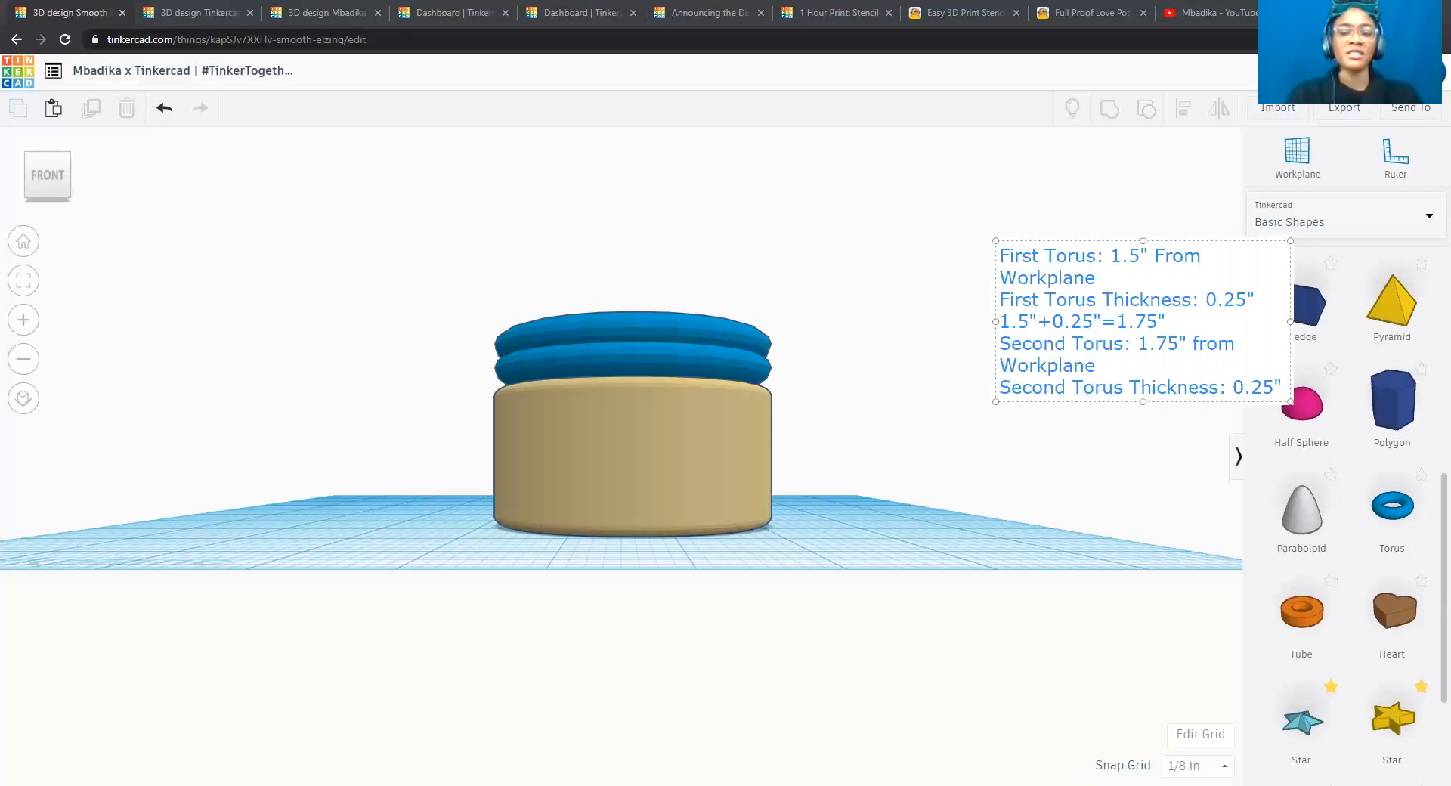
Start a new line in the note with the label "Third Torus:".
{"action": "key", "text": "Return"}
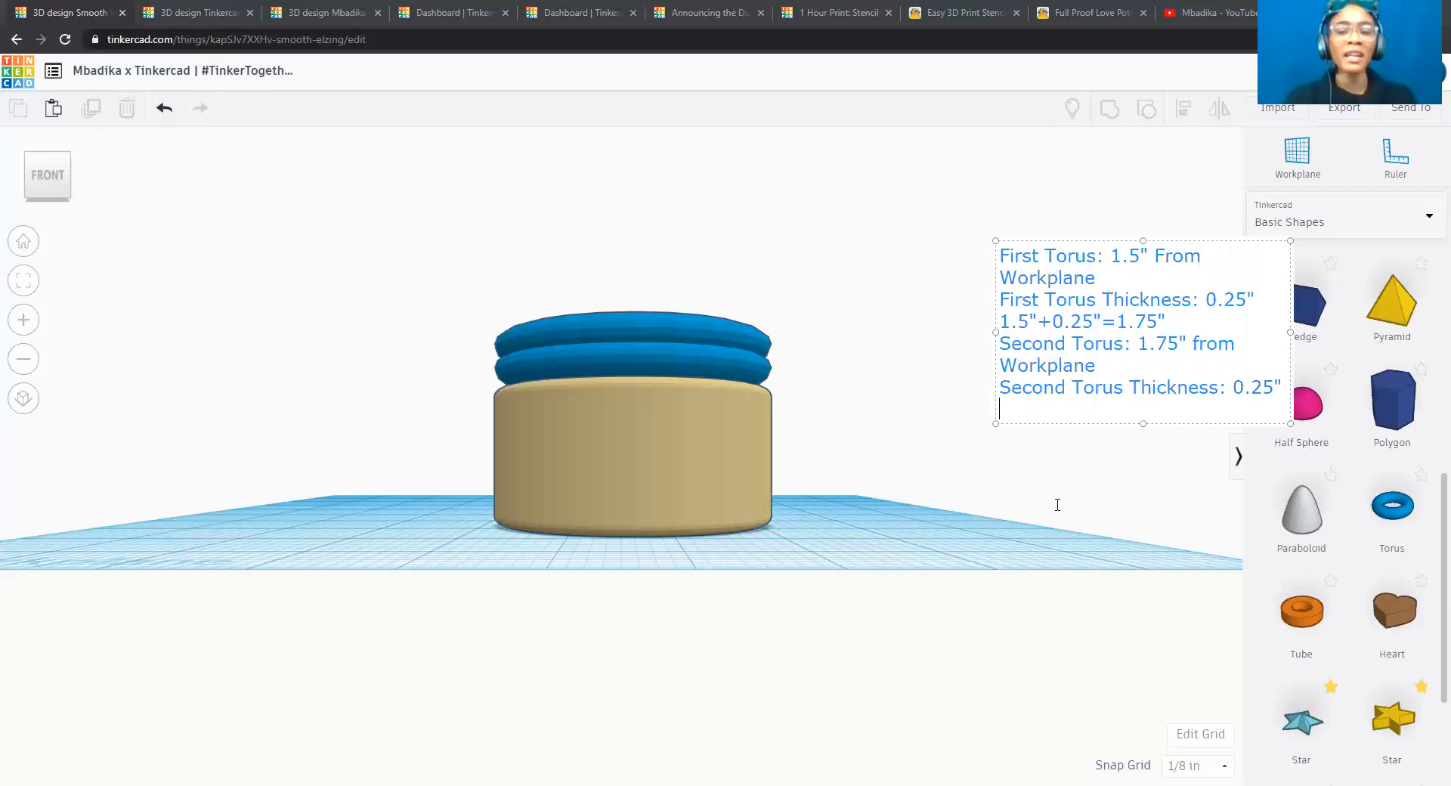
{"action": "type", "text": "Td"}
{"action": "key", "text": "BackSpace"}
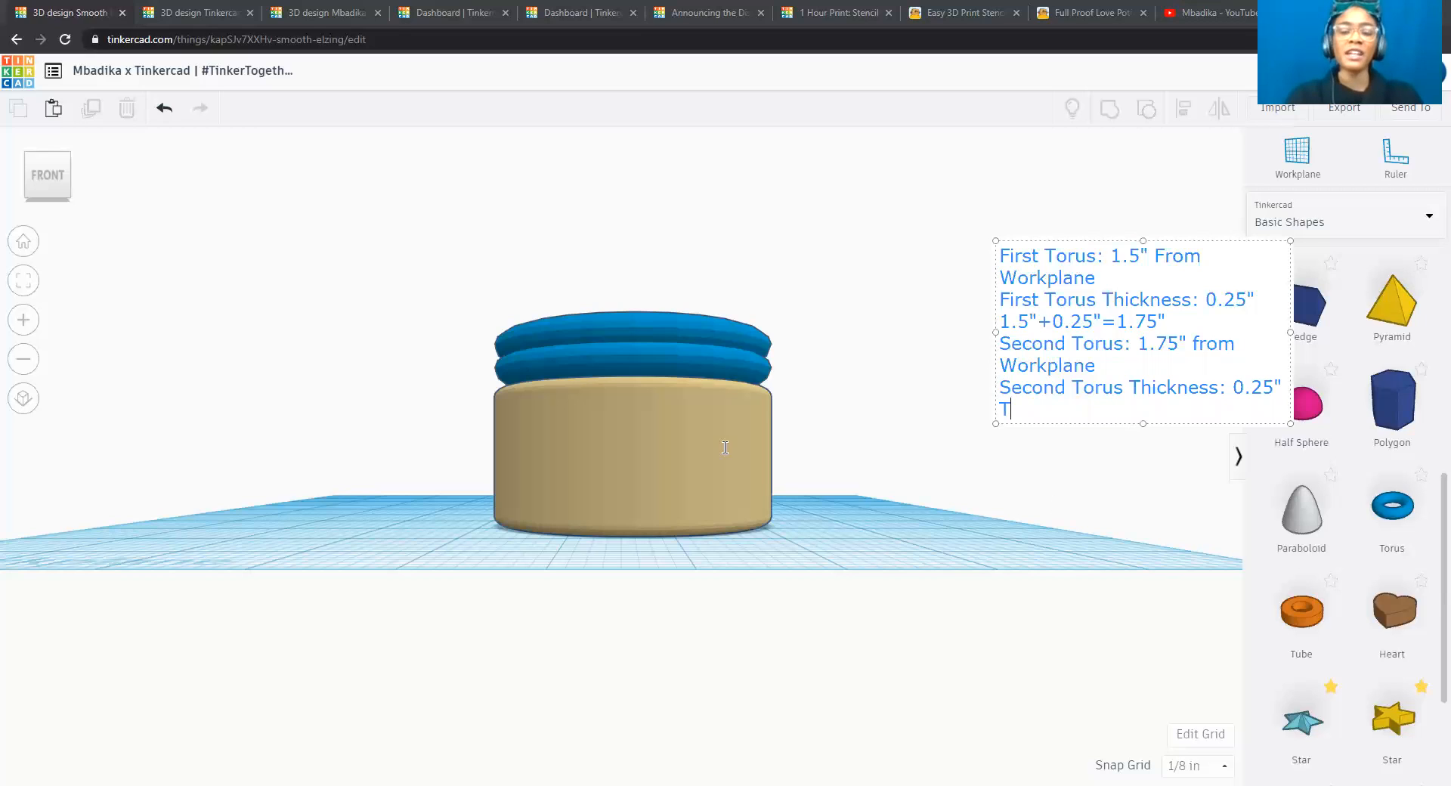
{"action": "type", "text": "hird Torus"}
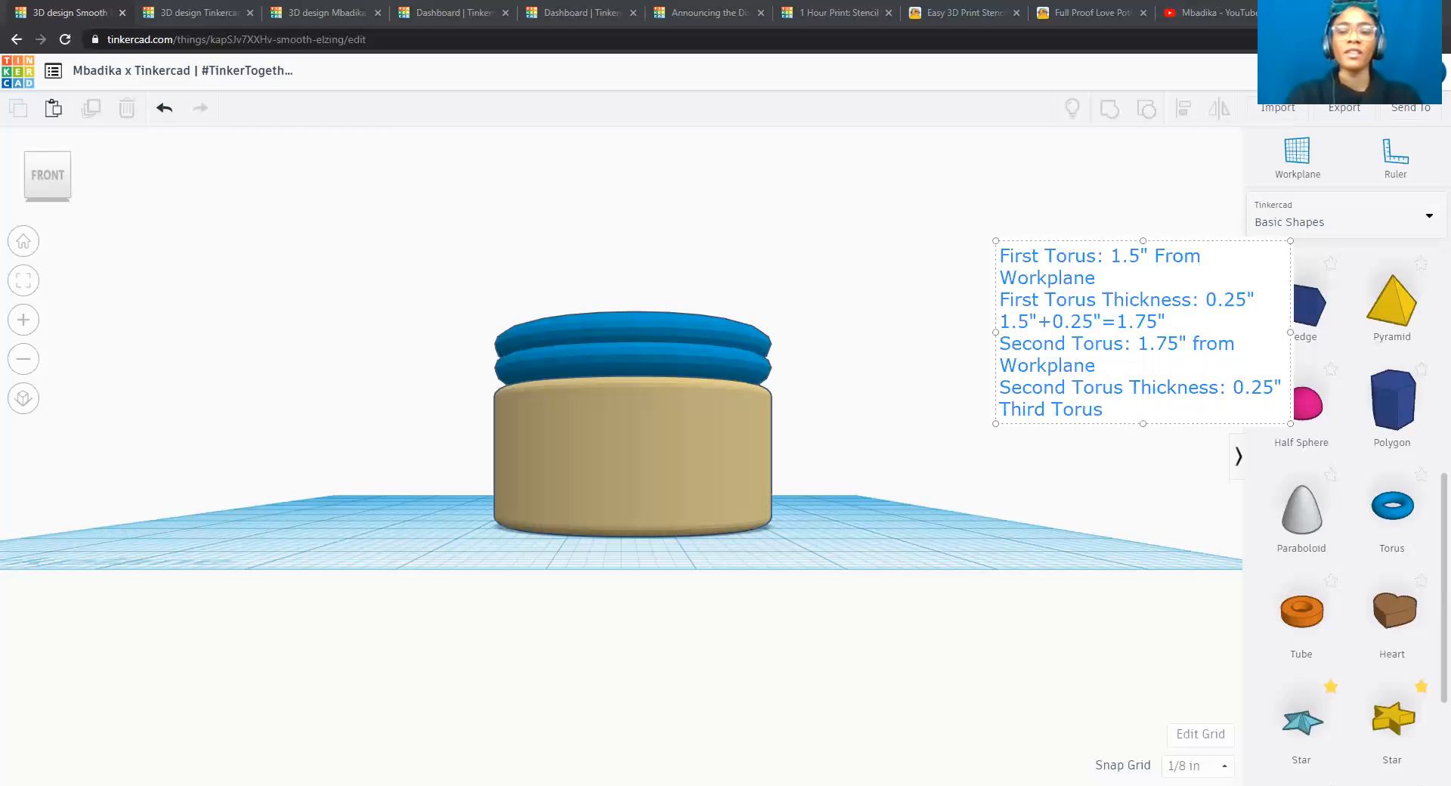
{"action": "type", "text": ":"}
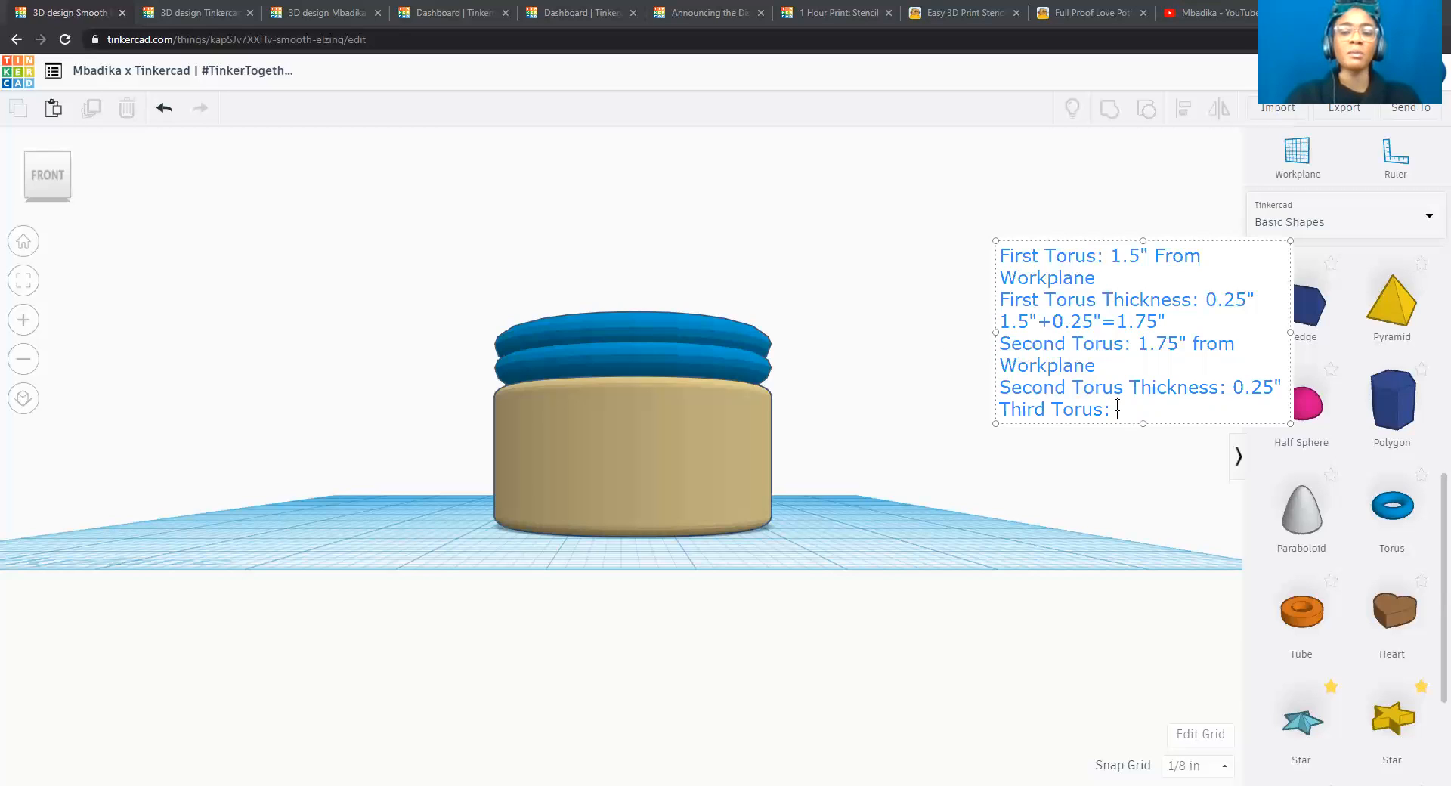
Write the sum "1.75"+0.25"=2.0"" under the third torus label and finish the note.
{"action": "key", "text": "Return"}
{"action": "type", "text": "1.75\"+0.2"}
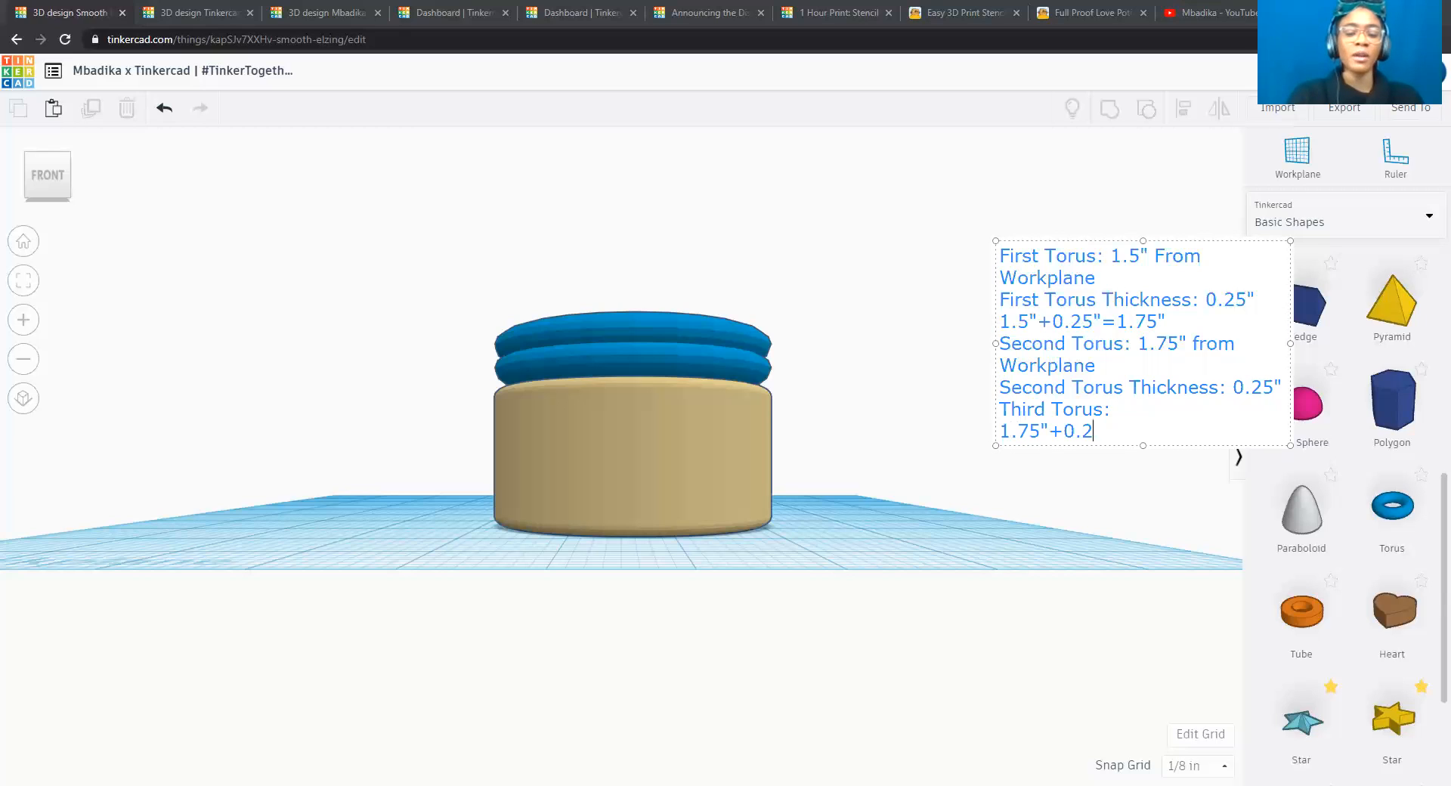
{"action": "type", "text": "5\"="}
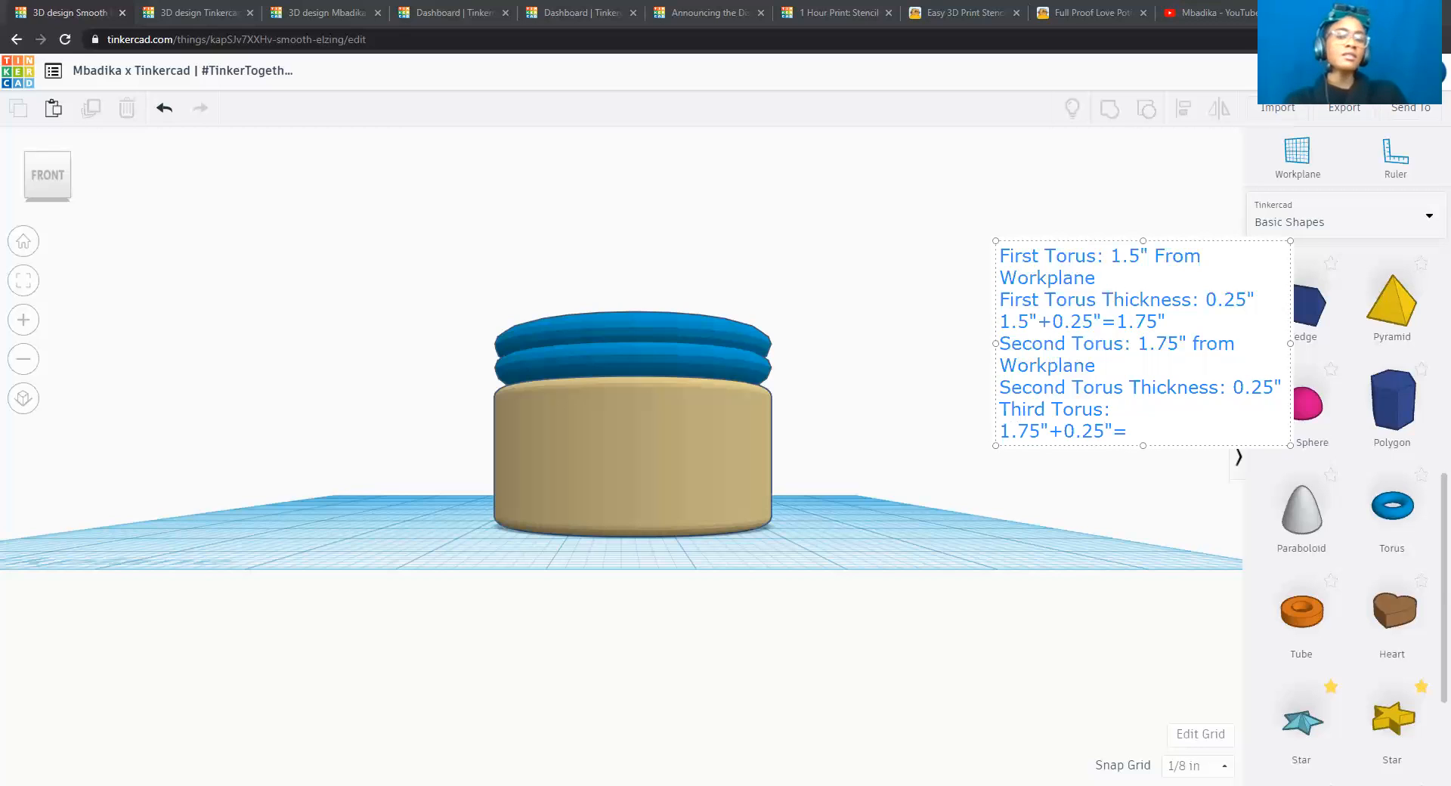
{"action": "type", "text": "2.0\""}
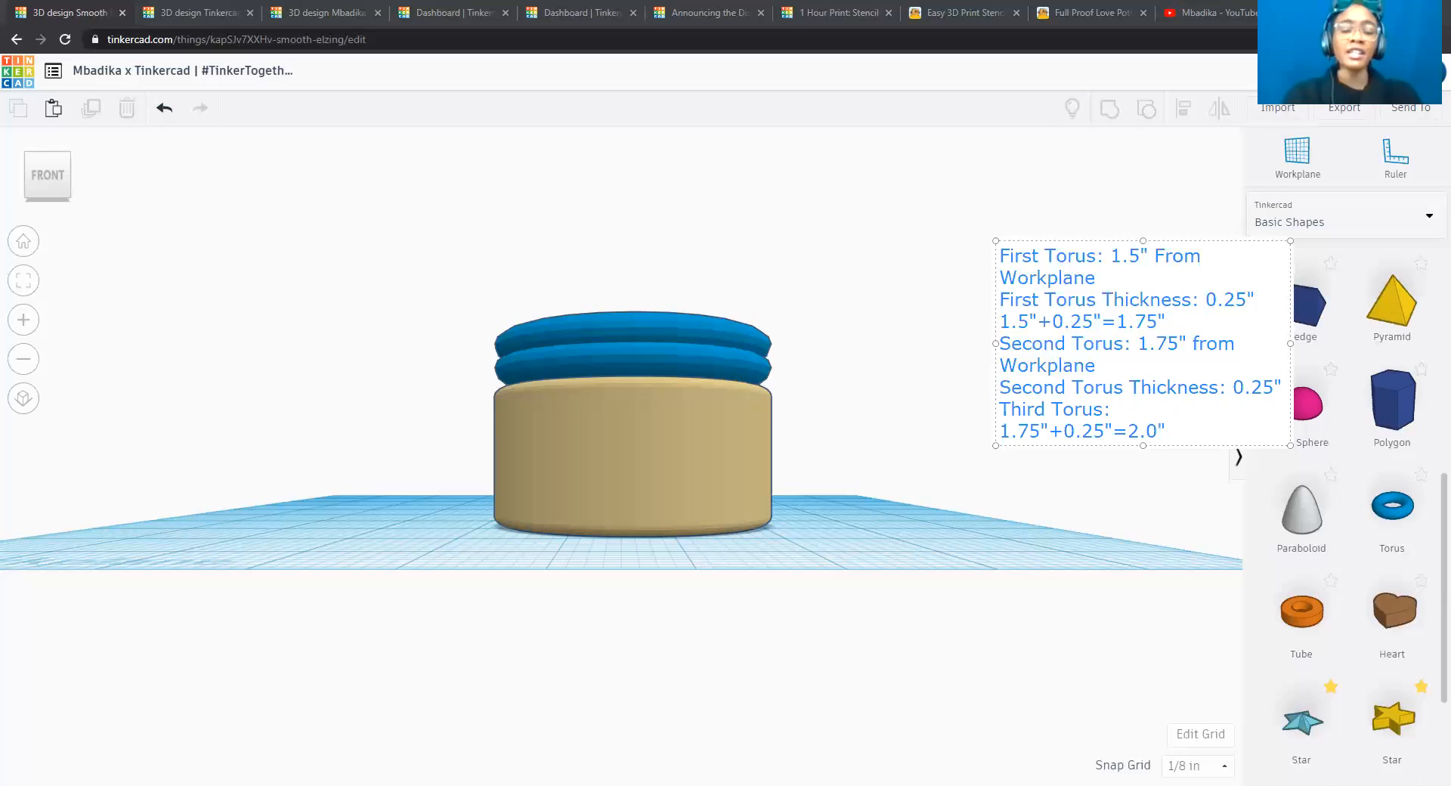
{"action": "left_click", "coordinate": [759, 161]}
Duplicate the second torus in place and raise the copy to 2.0 inches above the workplane.
{"action": "left_click", "coordinate": [683, 324]}
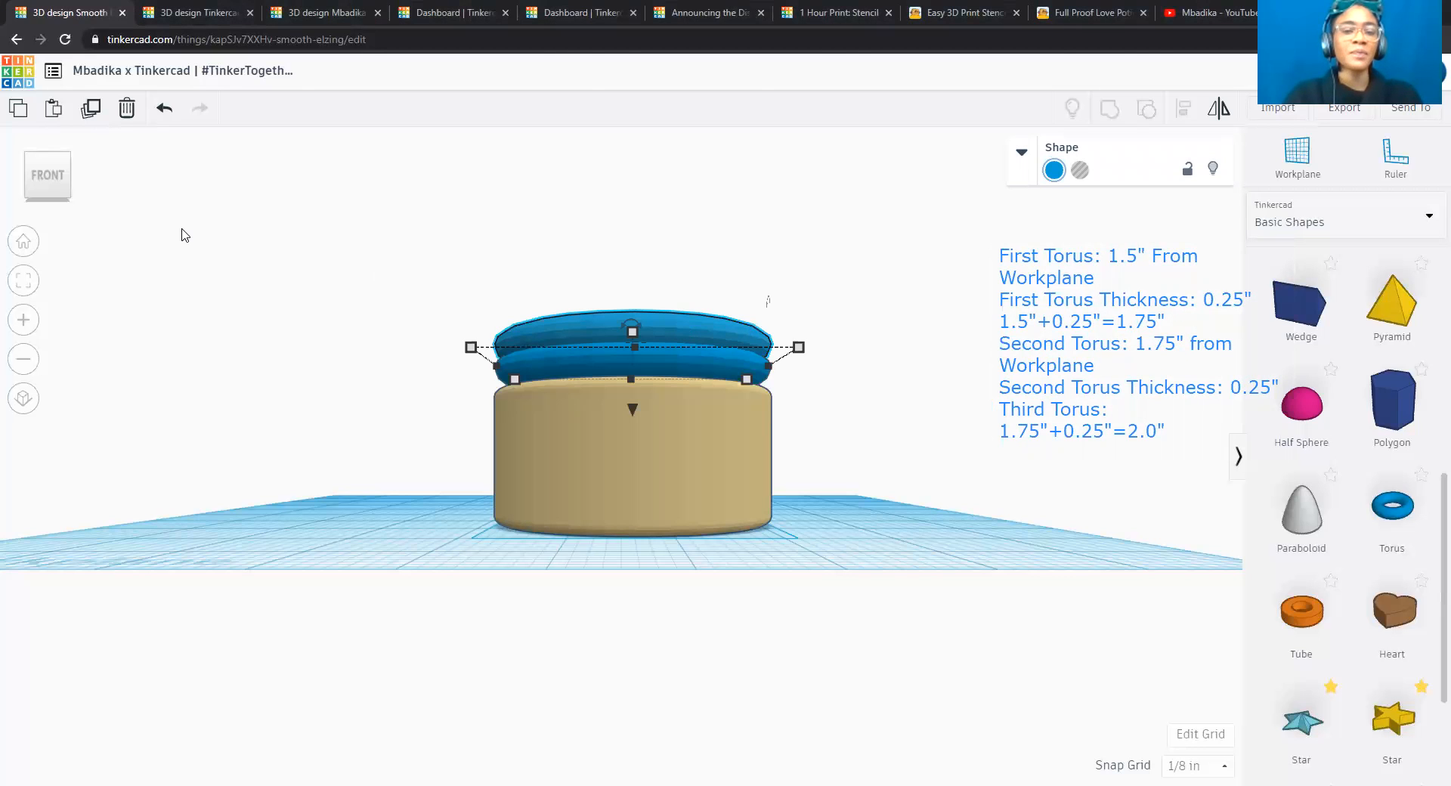
{"action": "left_click", "coordinate": [90, 110]}
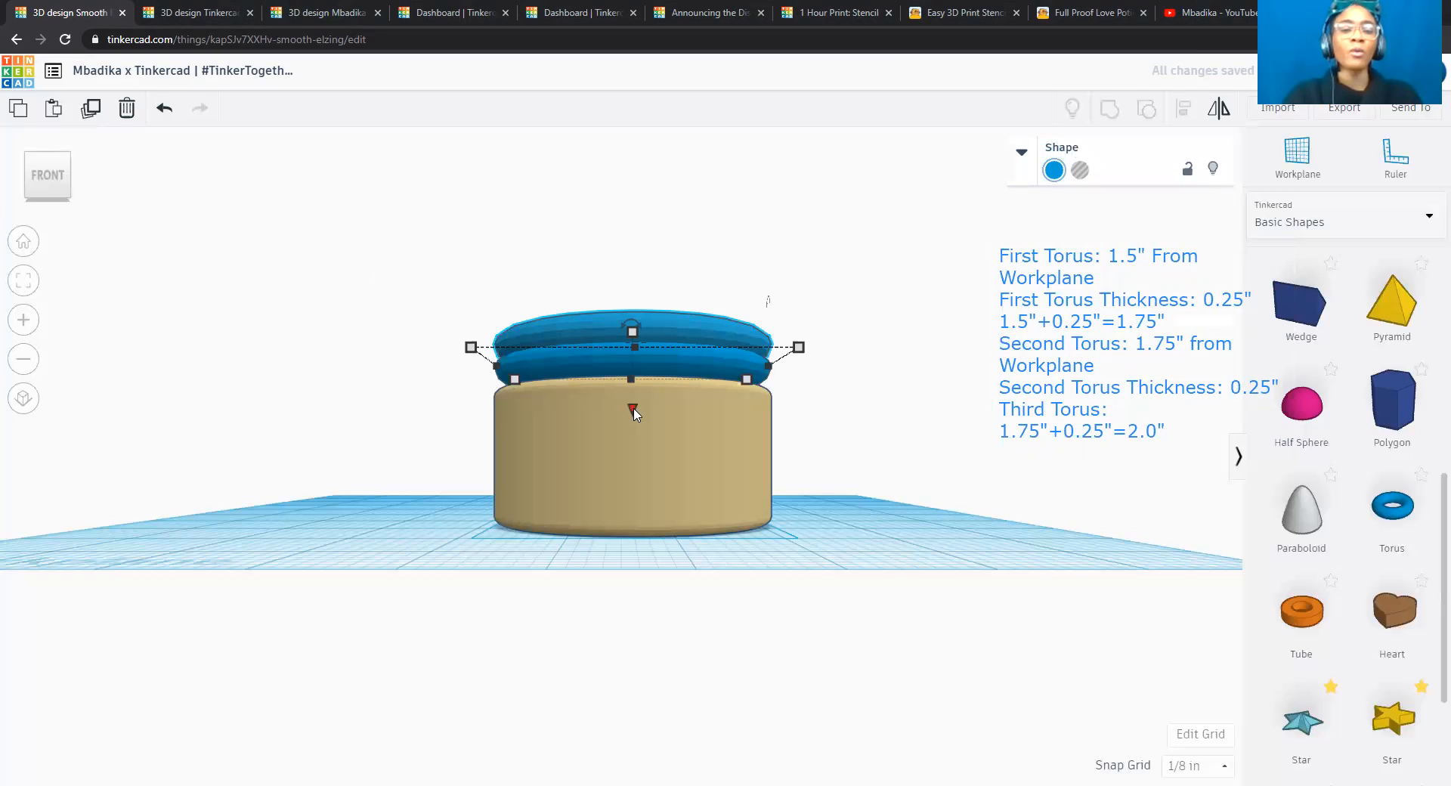
{"action": "left_click_drag", "start_coordinate": [633, 410], "coordinate": [632, 392]}
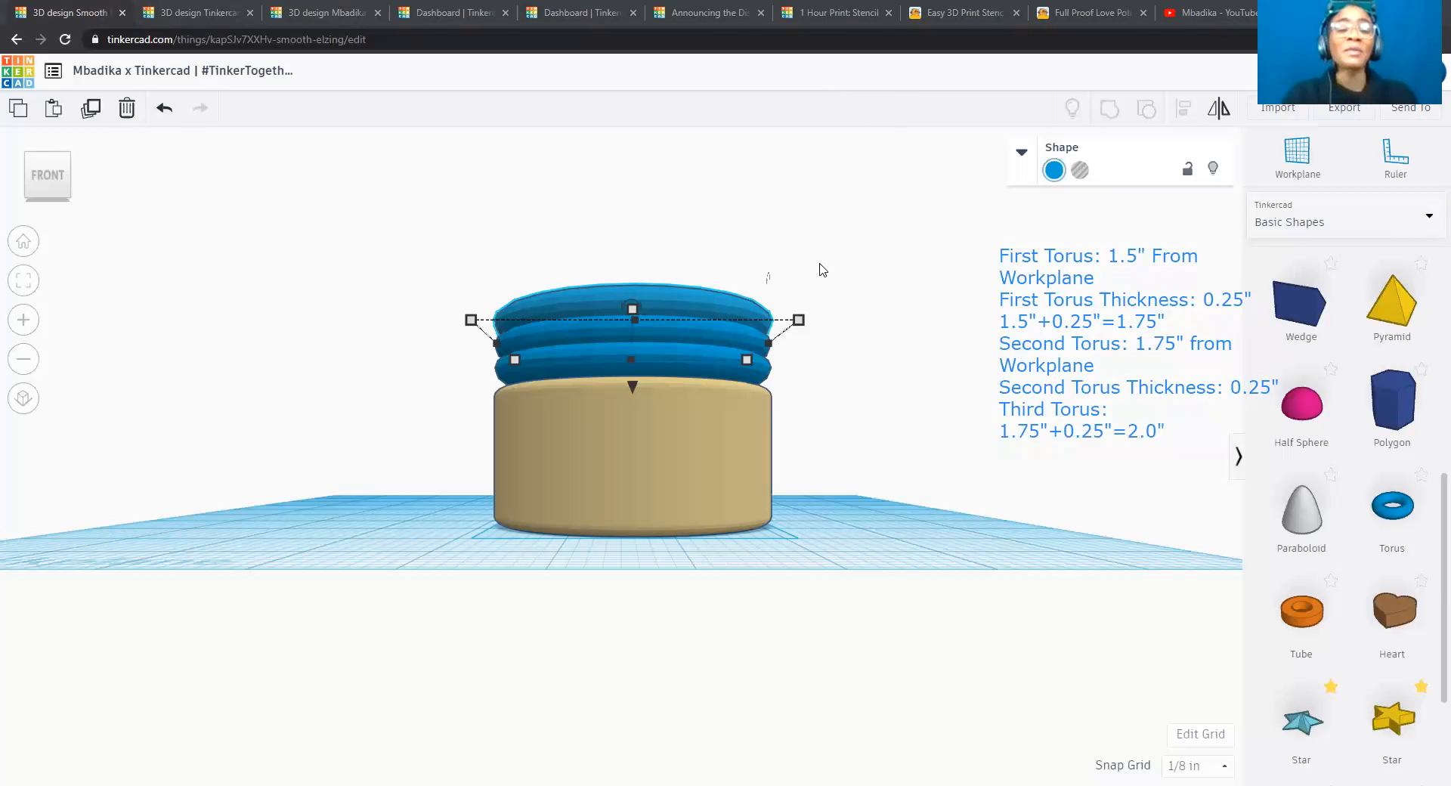
Duplicate the third torus in place and raise the copy 1/4 inch, to 2 1/4 inches above the workplane.
{"action": "left_click", "coordinate": [85, 116]}
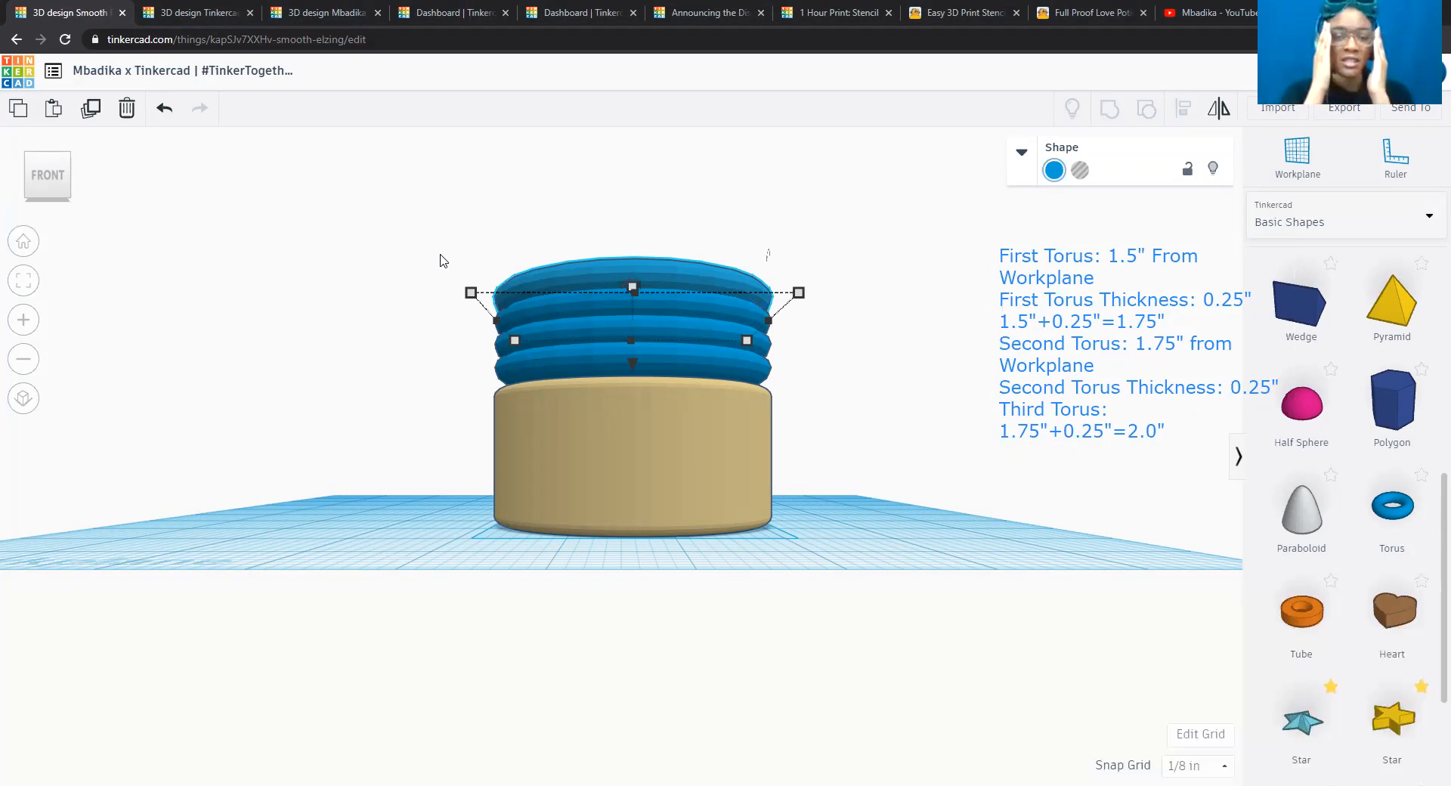
{"action": "left_click", "coordinate": [165, 110]}
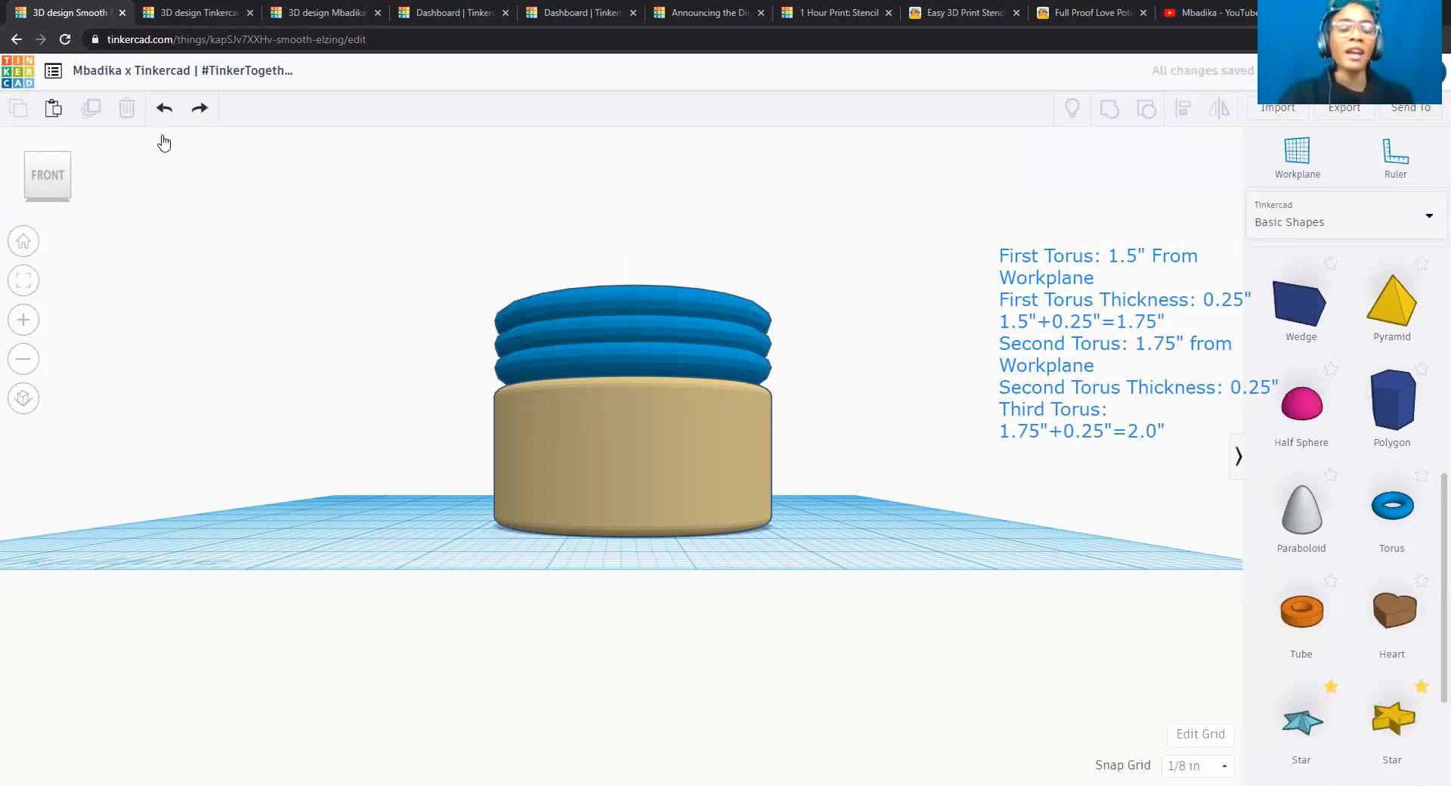
{"action": "left_click", "coordinate": [643, 289]}
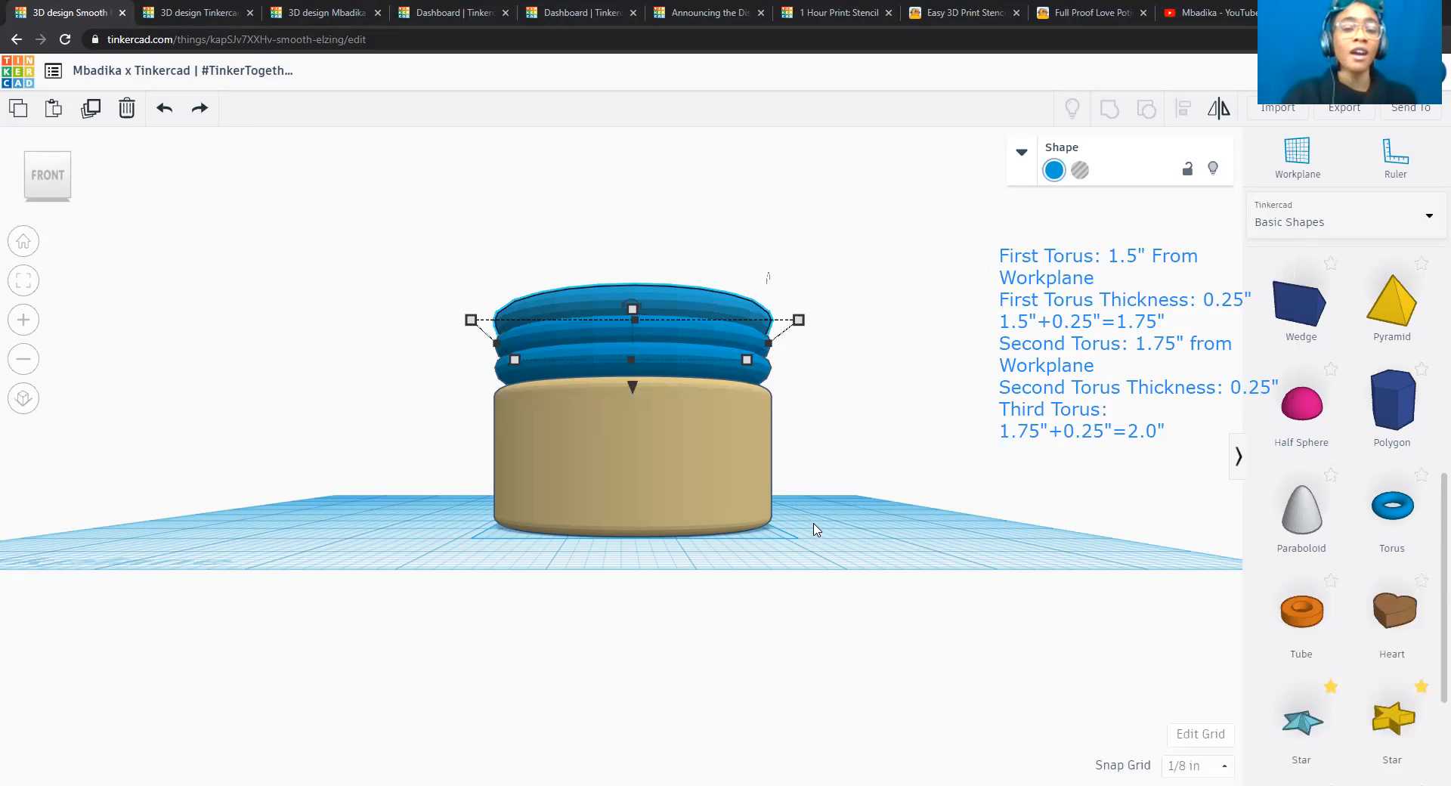
{"action": "left_click", "coordinate": [91, 109]}
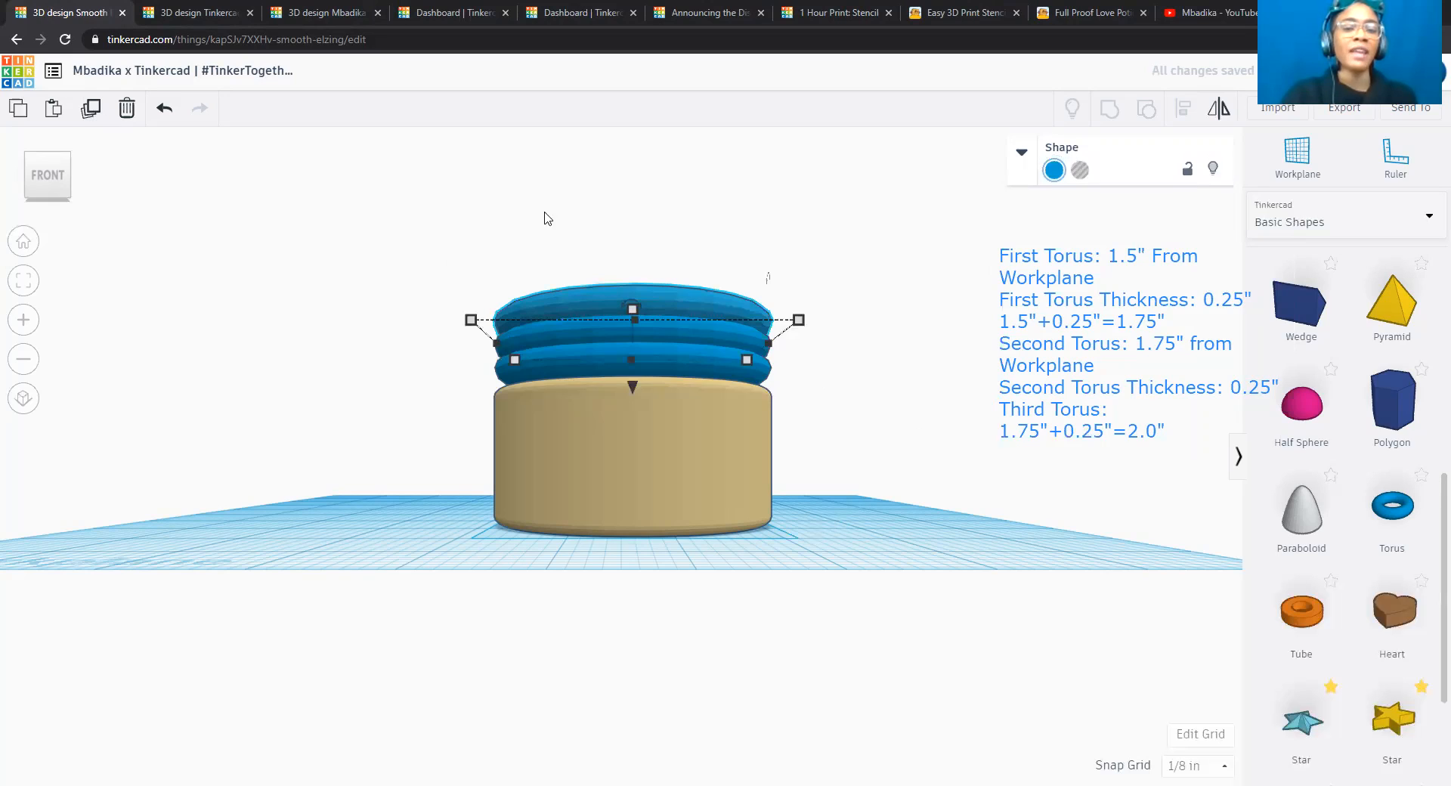
{"action": "left_click_drag", "start_coordinate": [633, 387], "coordinate": [634, 369]}
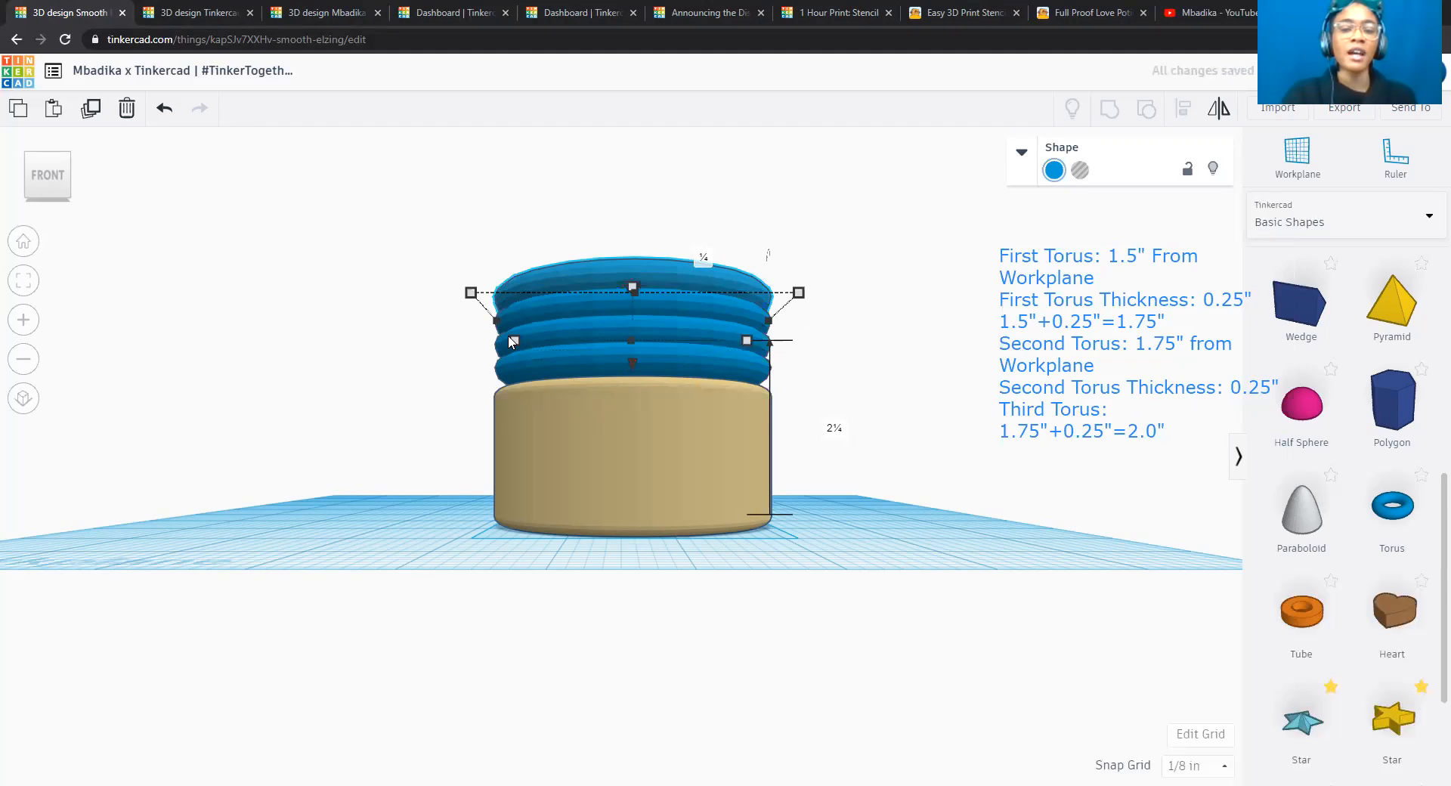
Duplicate the fourth torus with the same 1/4 inch rise, placing the copy 2 1/2 inches above the workplane.
{"action": "left_click", "coordinate": [90, 108]}
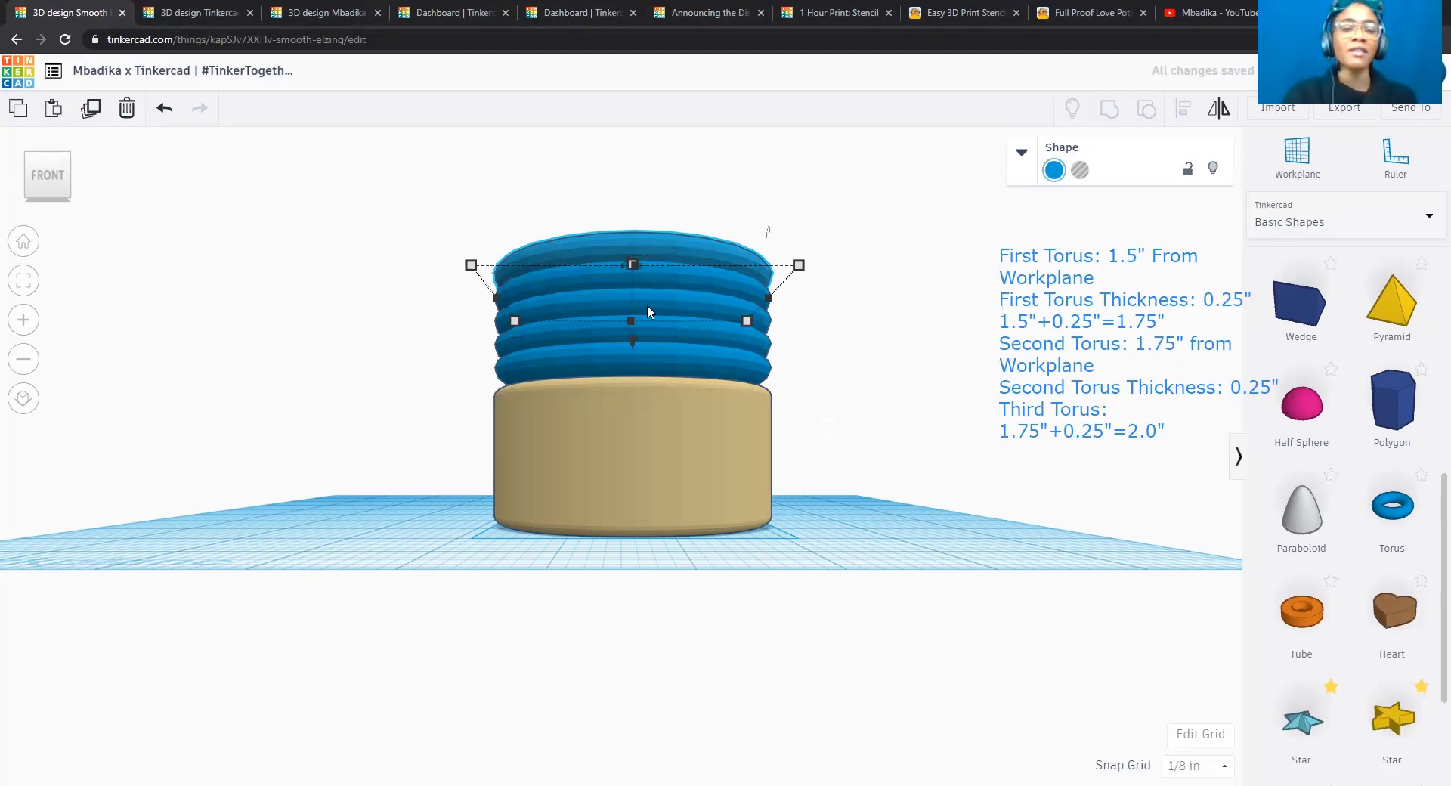
{"action": "left_click_drag", "start_coordinate": [632, 334], "coordinate": [632, 339]}
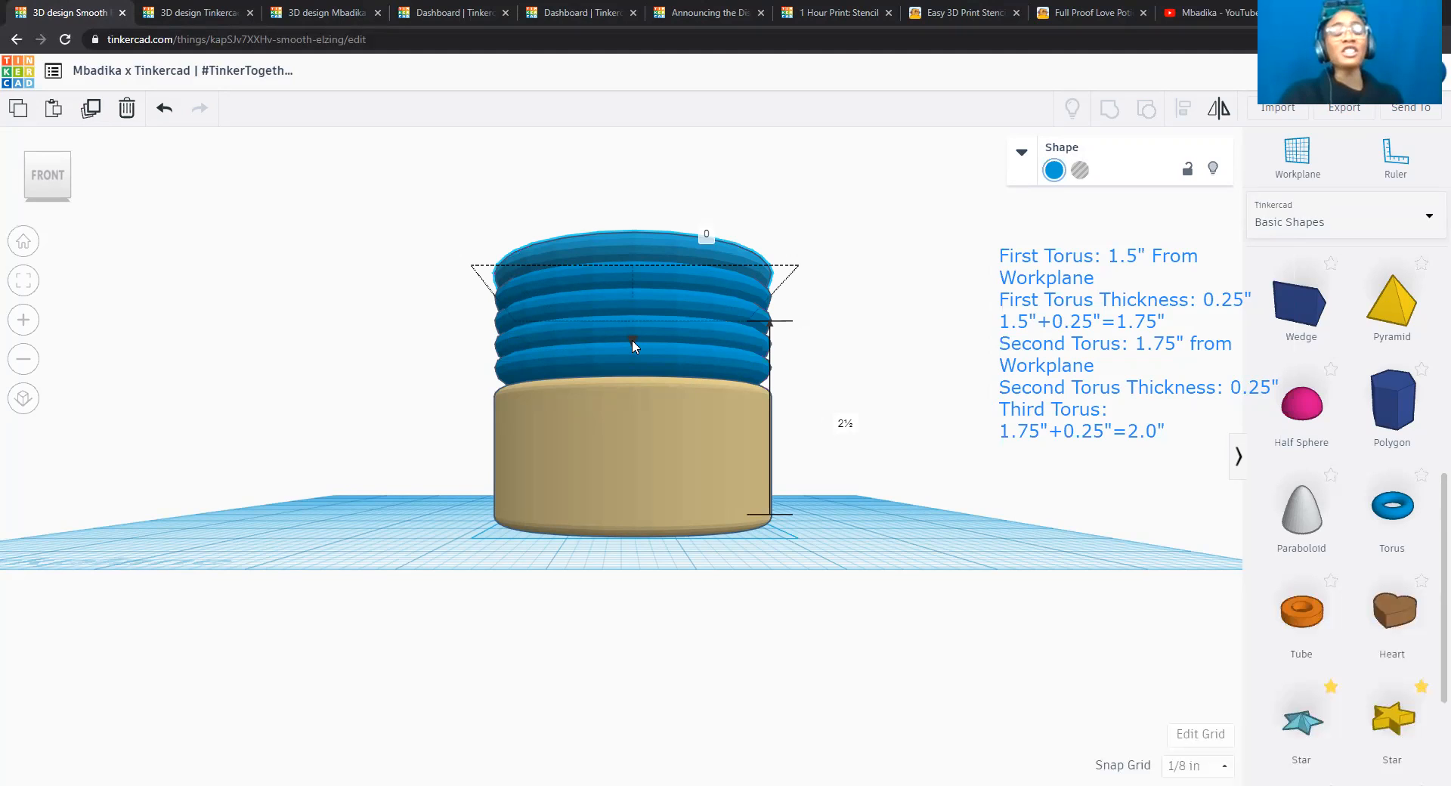
{"action": "left_click_drag", "start_coordinate": [632, 338], "coordinate": [632, 339]}
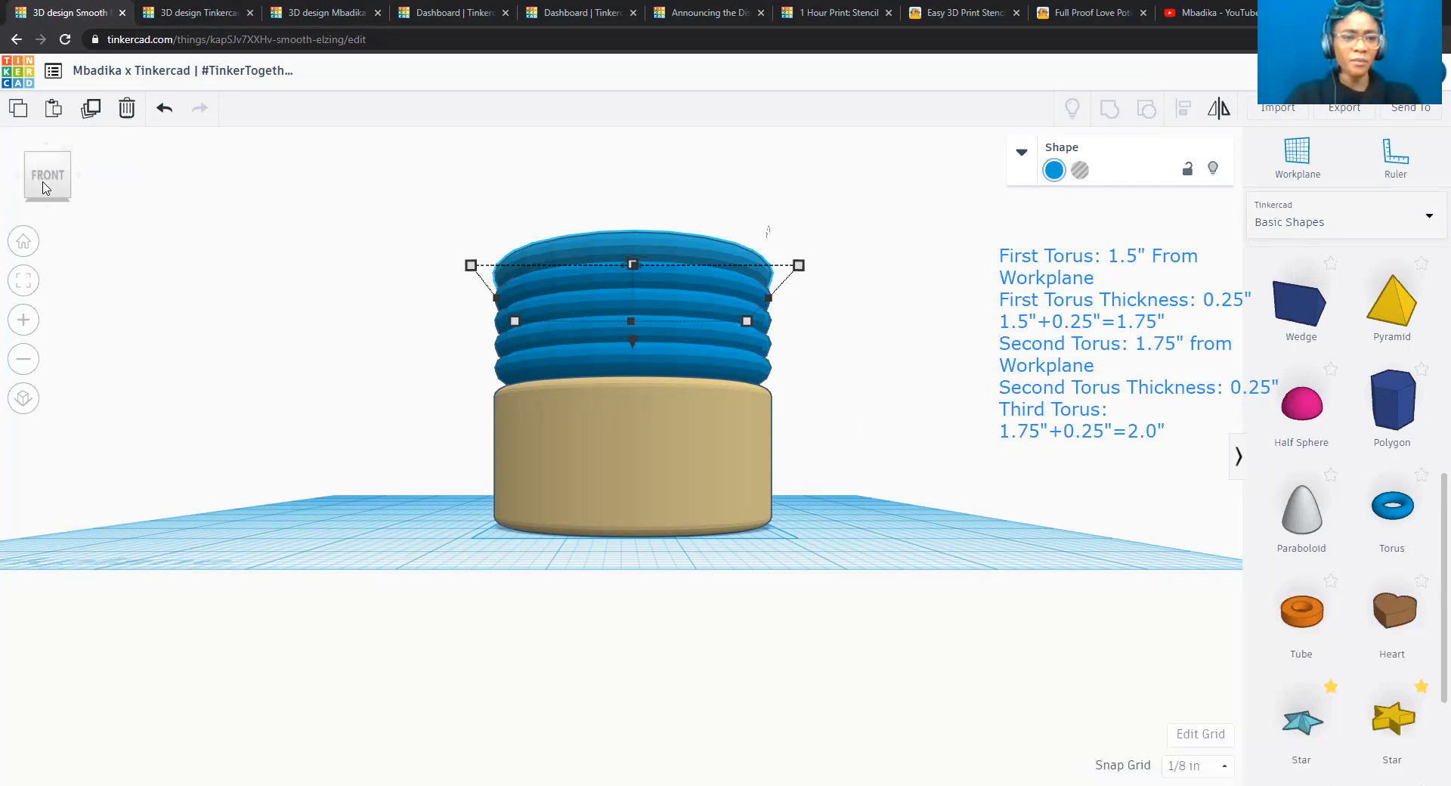
Resize the second torus from the bottom of the stack to 2.5 inches in both length and width.
{"action": "left_click", "coordinate": [53, 156]}
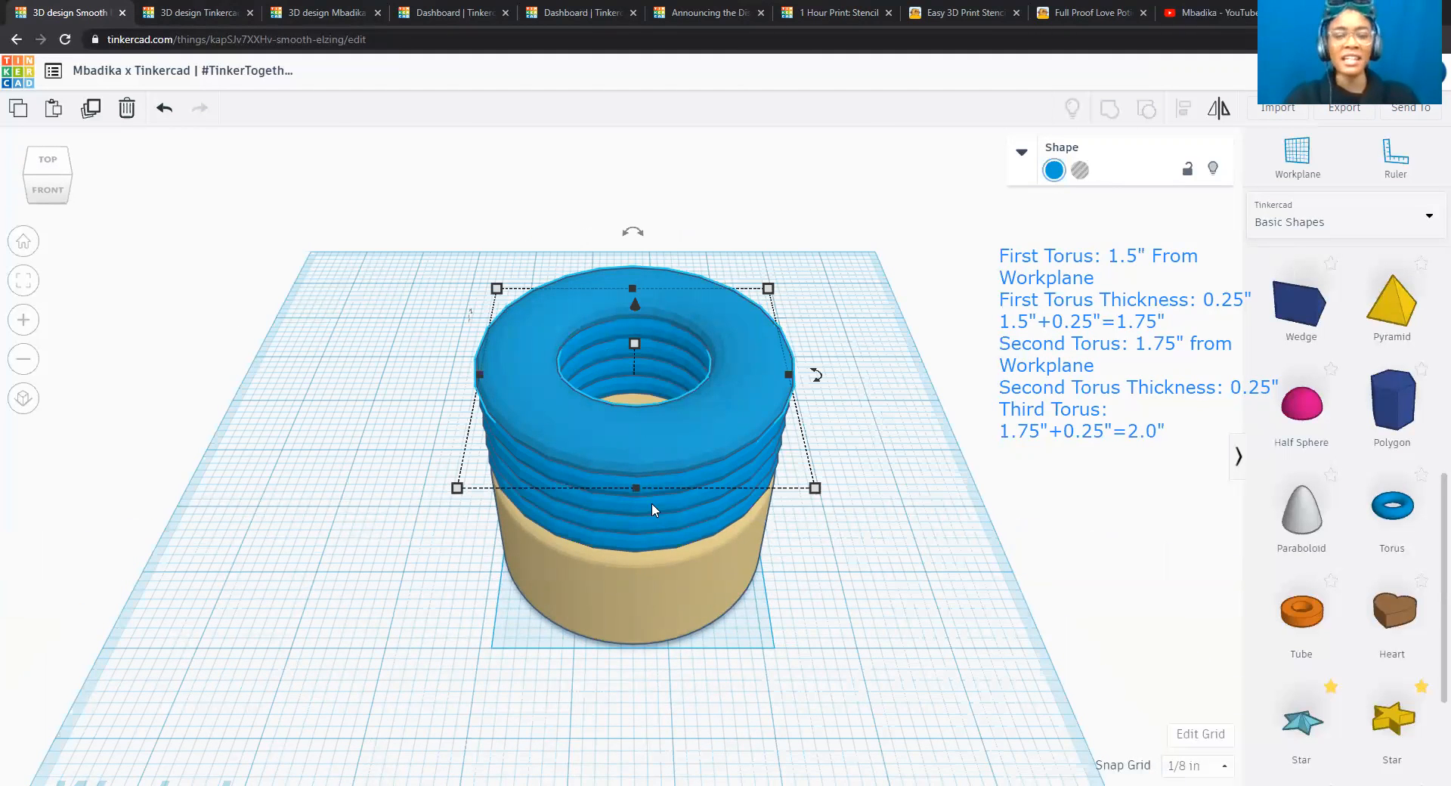
{"action": "left_click", "coordinate": [893, 523]}
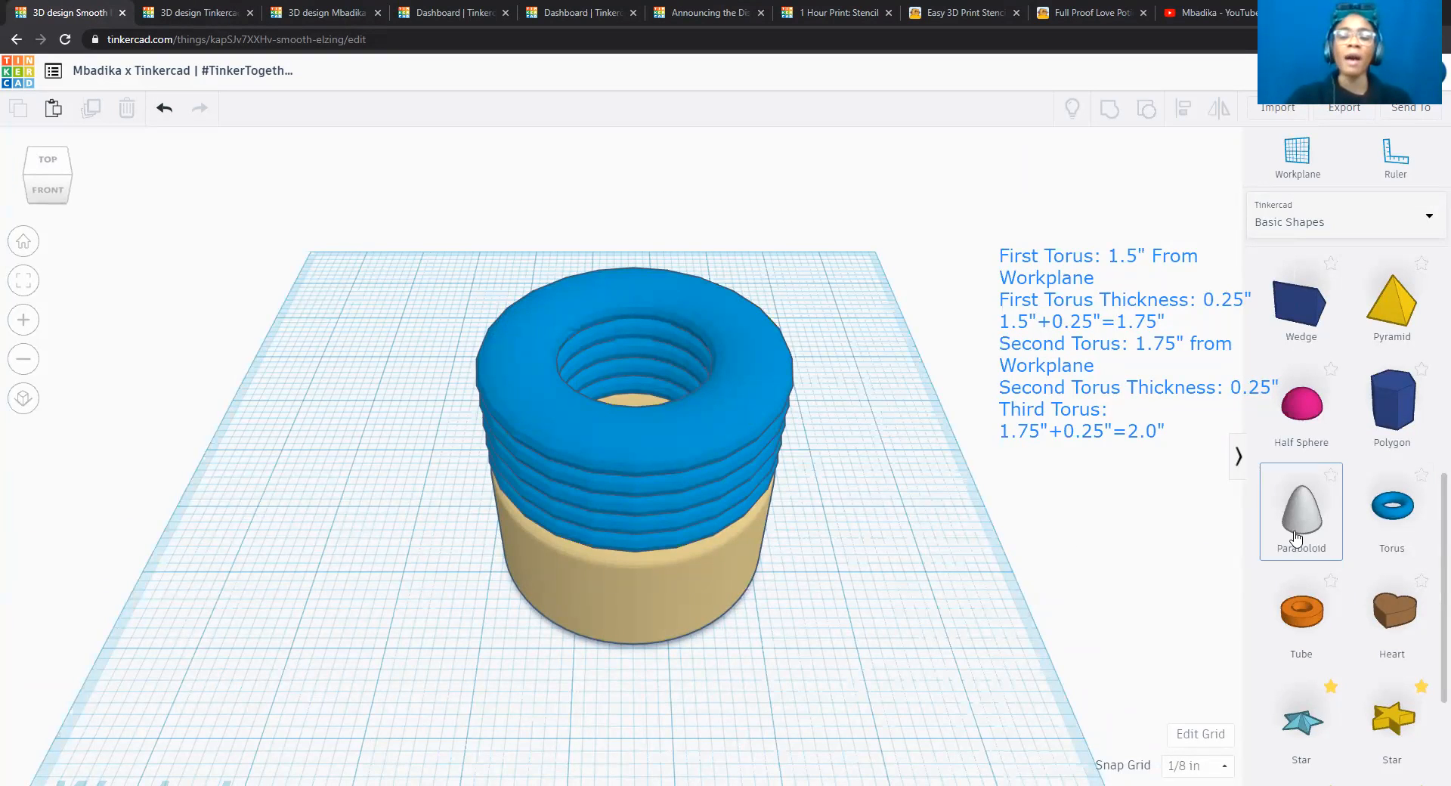
{"action": "scroll", "coordinate": [1323, 464], "scroll_direction": "up", "scroll_amount": 1}
{"action": "scroll", "coordinate": [1324, 462], "scroll_direction": "up", "scroll_amount": 5}
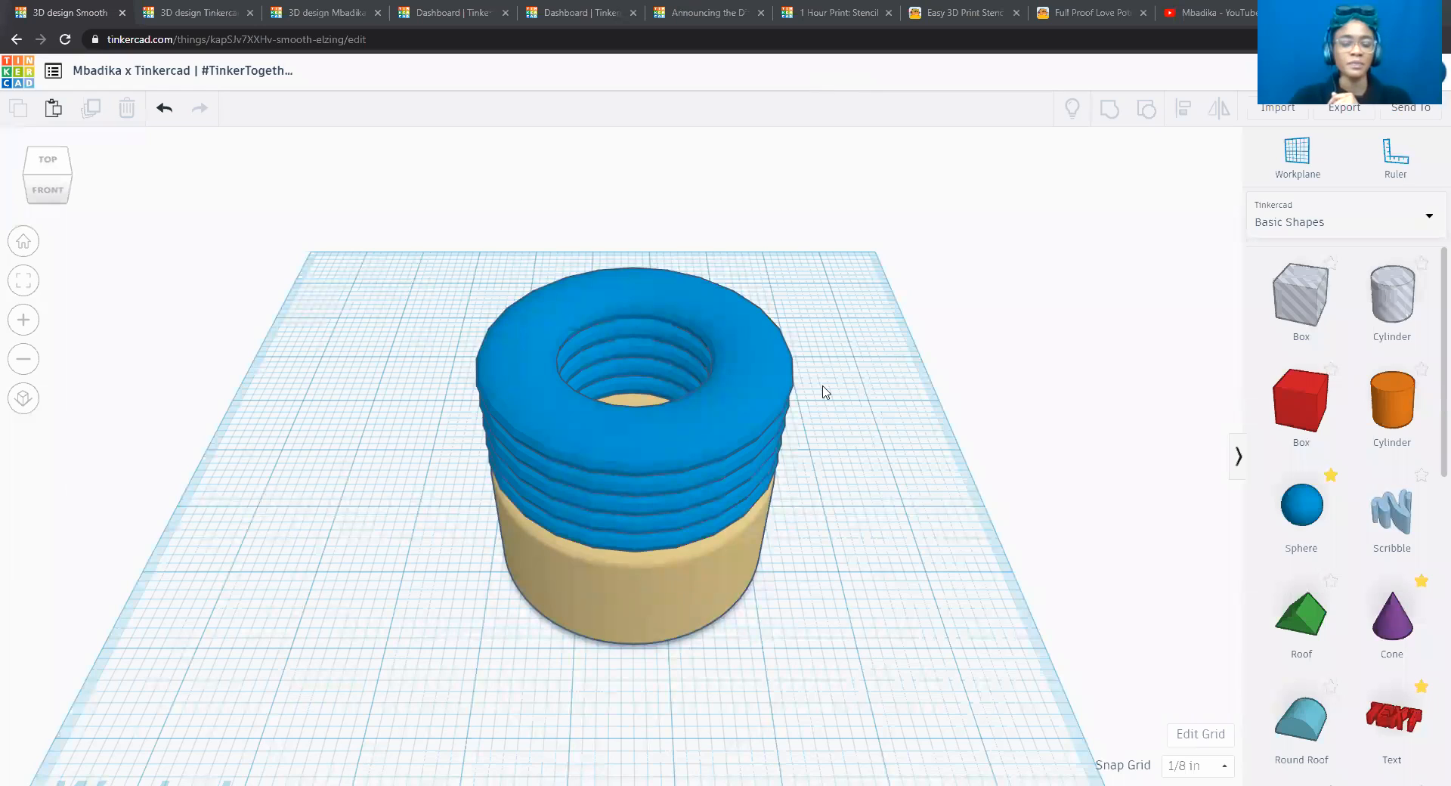
{"action": "left_click", "coordinate": [657, 548]}
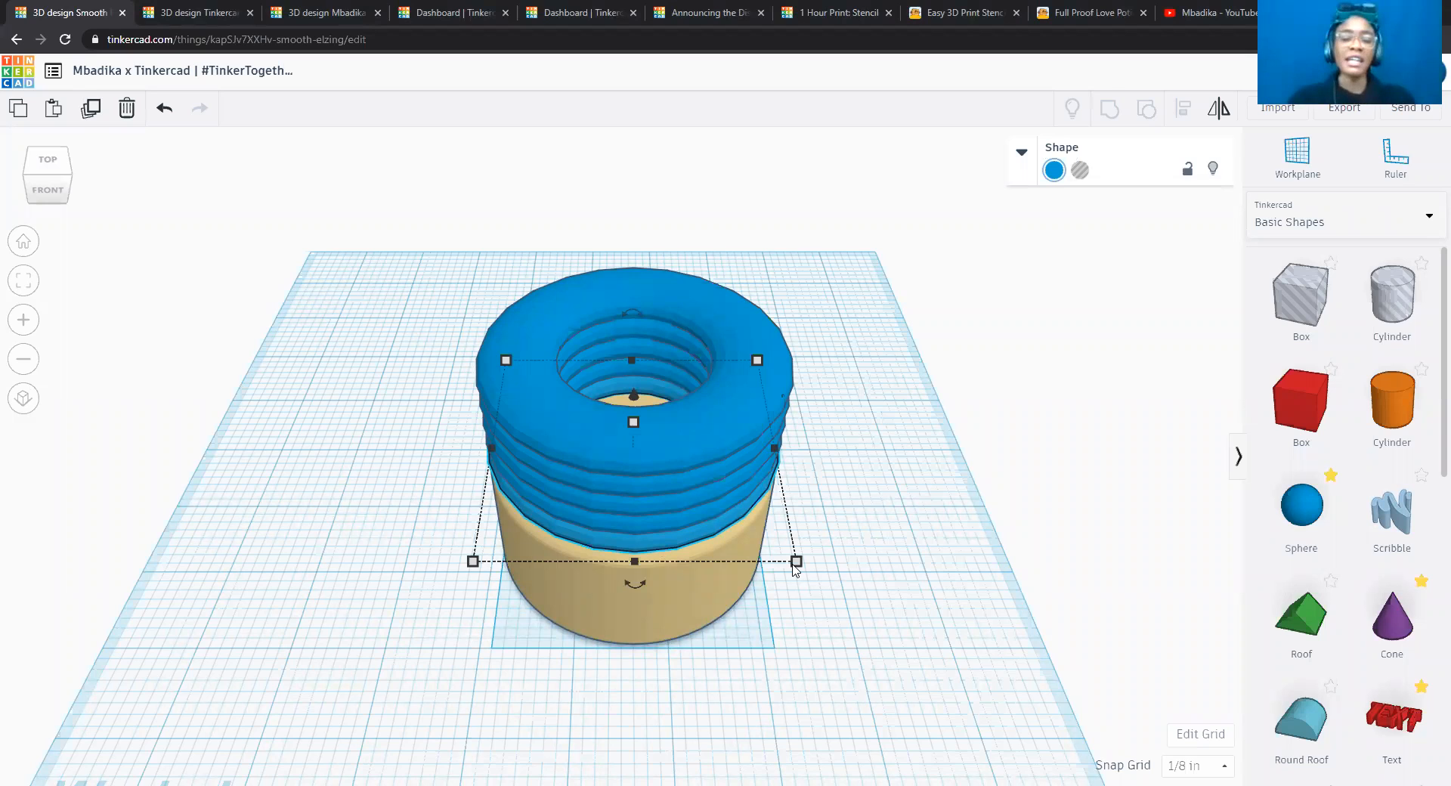
{"action": "left_click", "coordinate": [676, 523]}
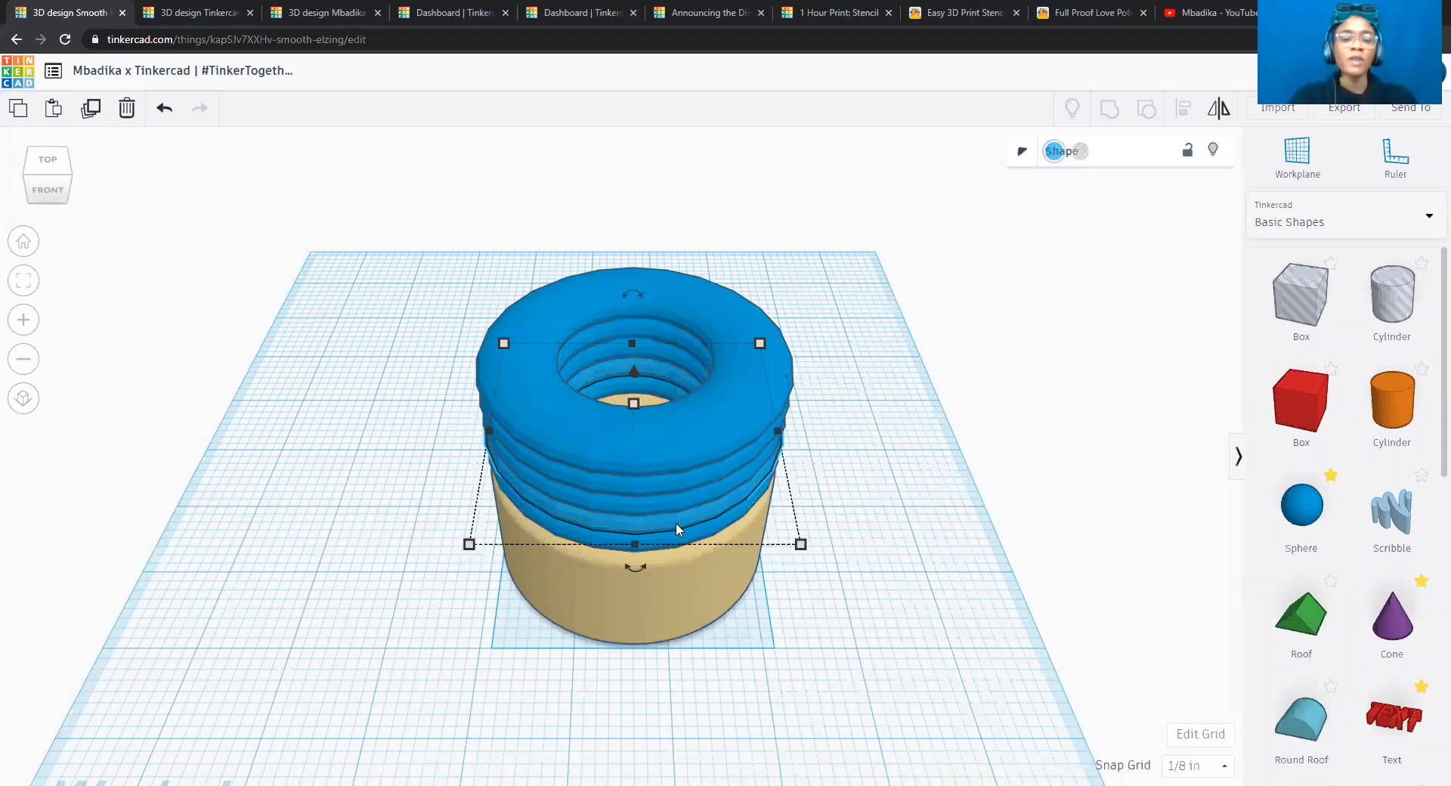
{"action": "mouse_move", "coordinate": [801, 545]}
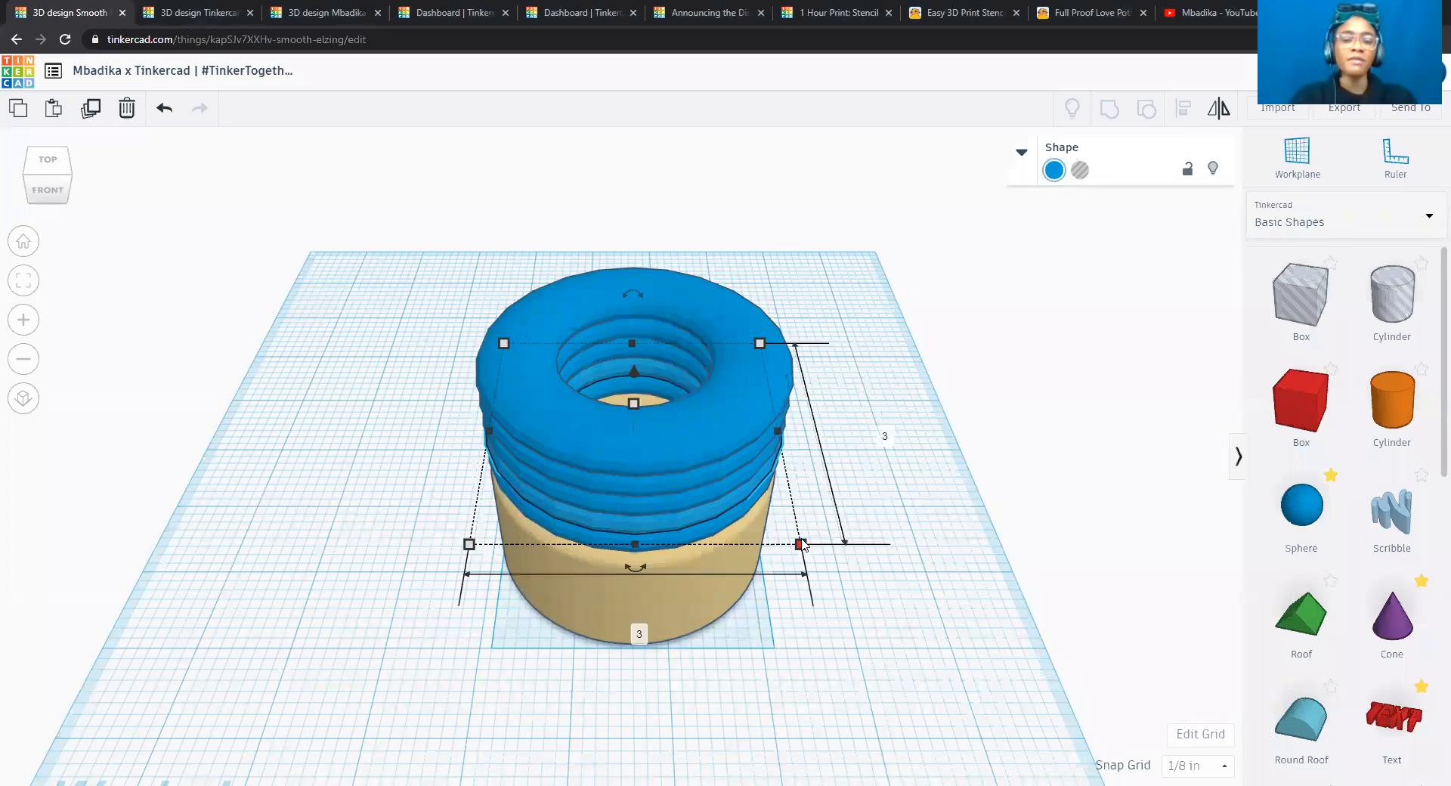
{"action": "left_click", "coordinate": [883, 433]}
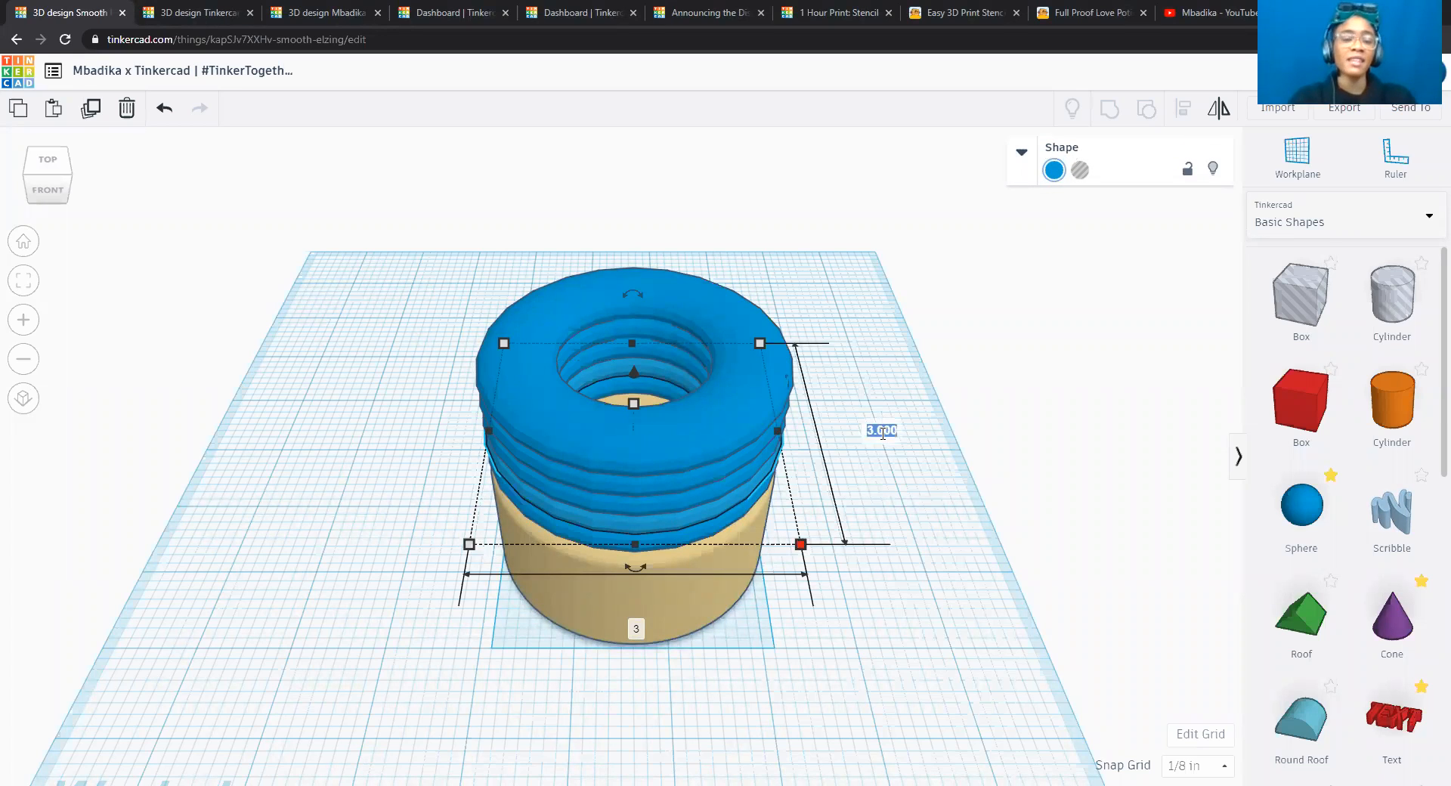
{"action": "type", "text": "2.5"}
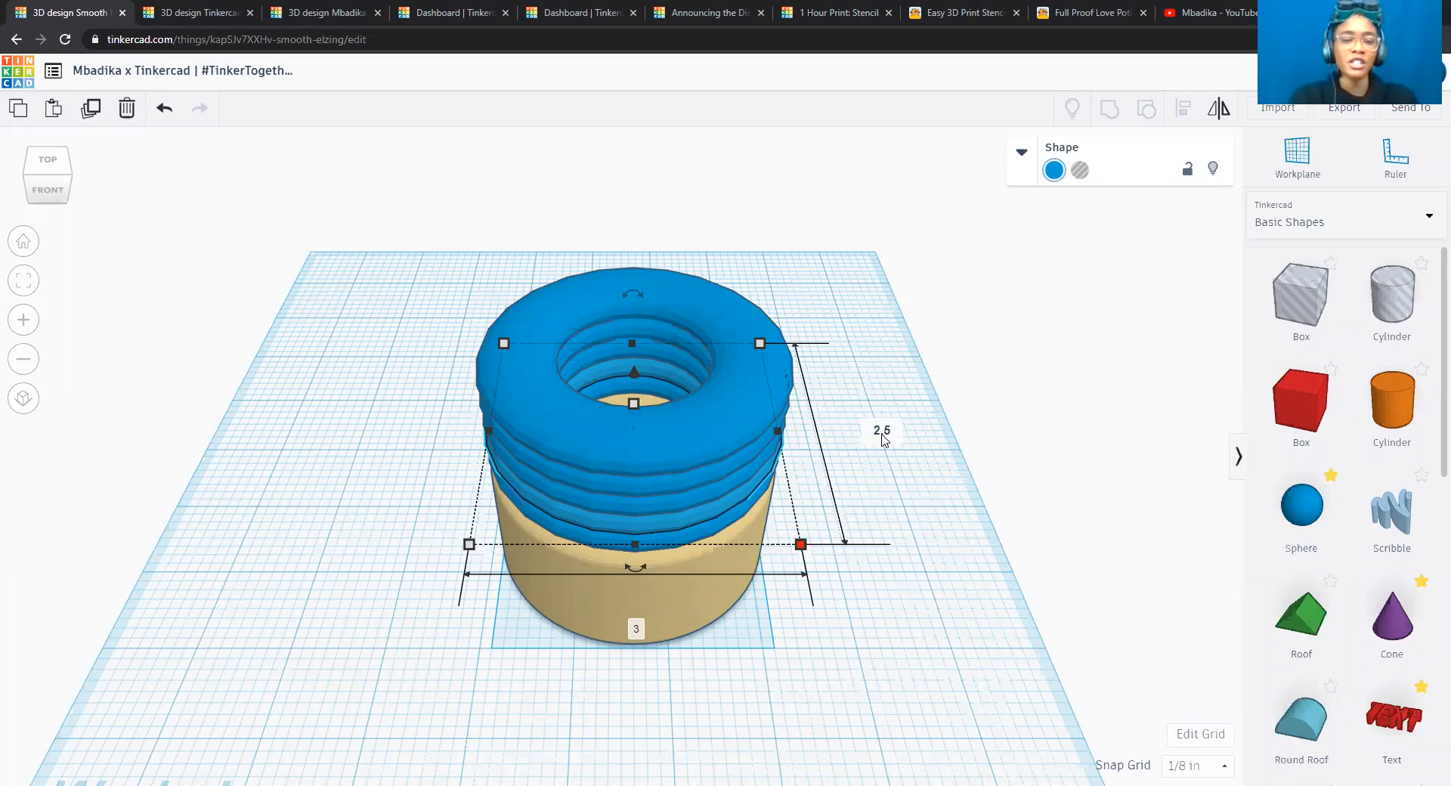
{"action": "key", "text": "Tab"}
{"action": "type", "text": "2.5"}
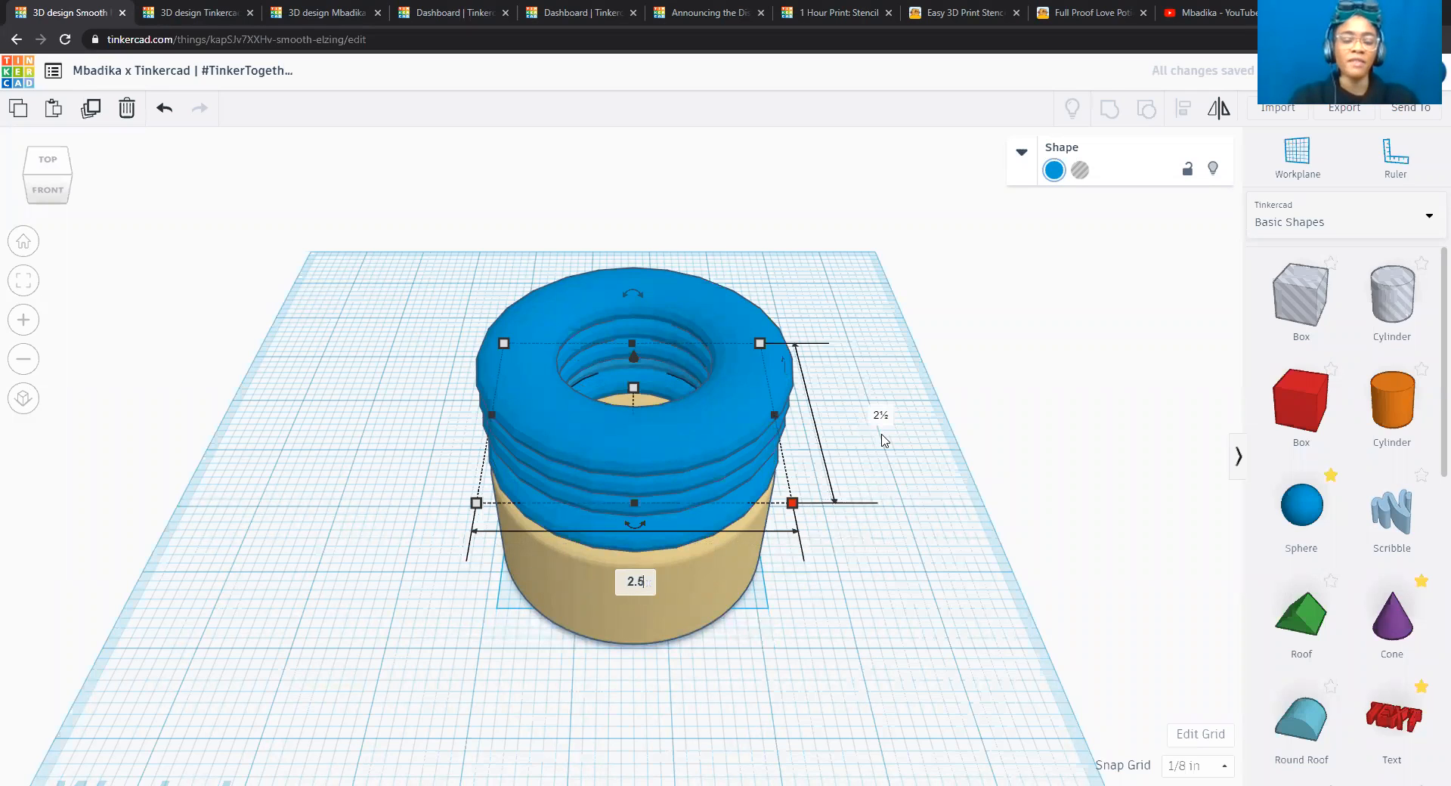
{"action": "key", "text": "Return"}
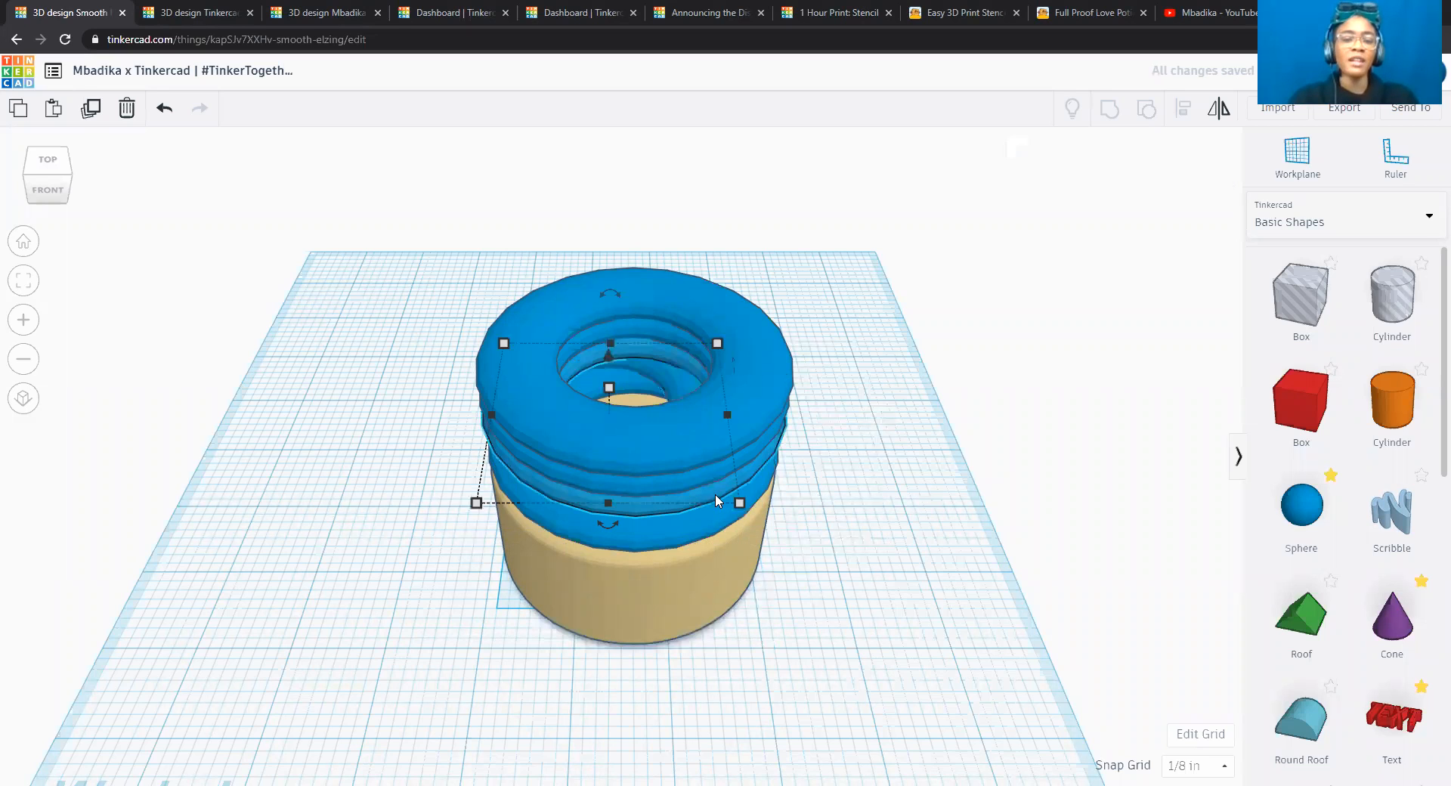
Resize the third torus from the bottom to 2.0 inches in both width and length.
{"action": "mouse_move", "coordinate": [804, 526]}
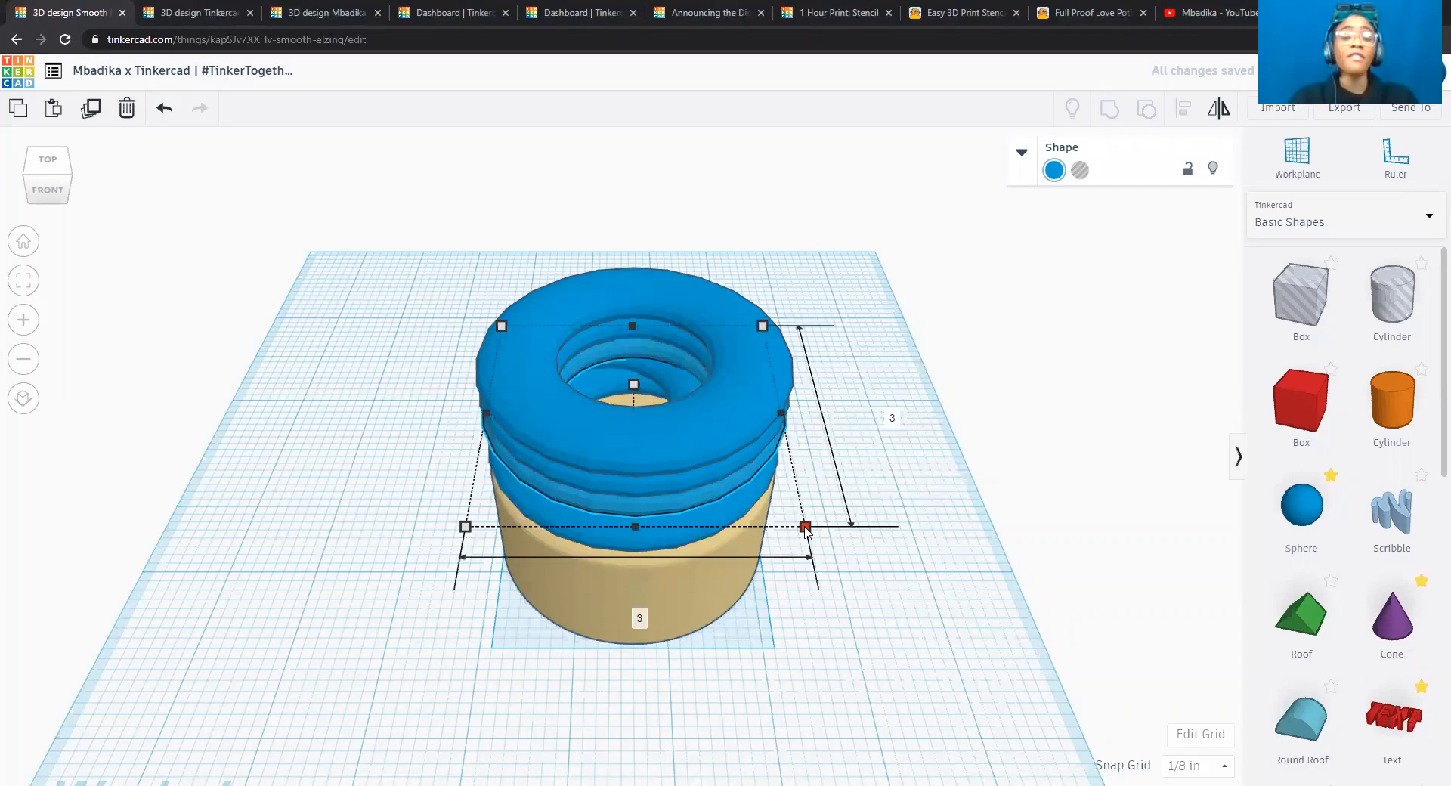
{"action": "left_click", "coordinate": [641, 612]}
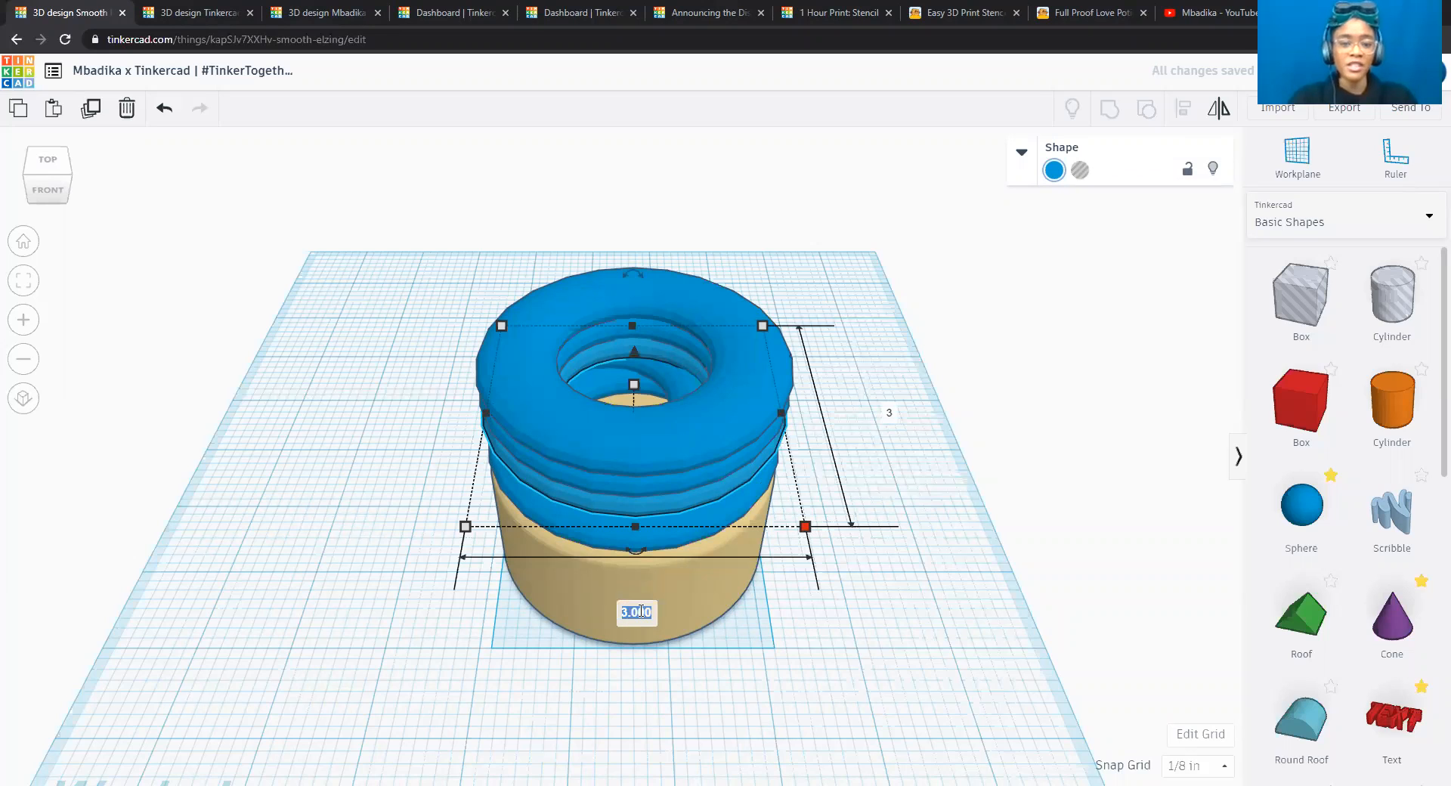
{"action": "type", "text": "2."}
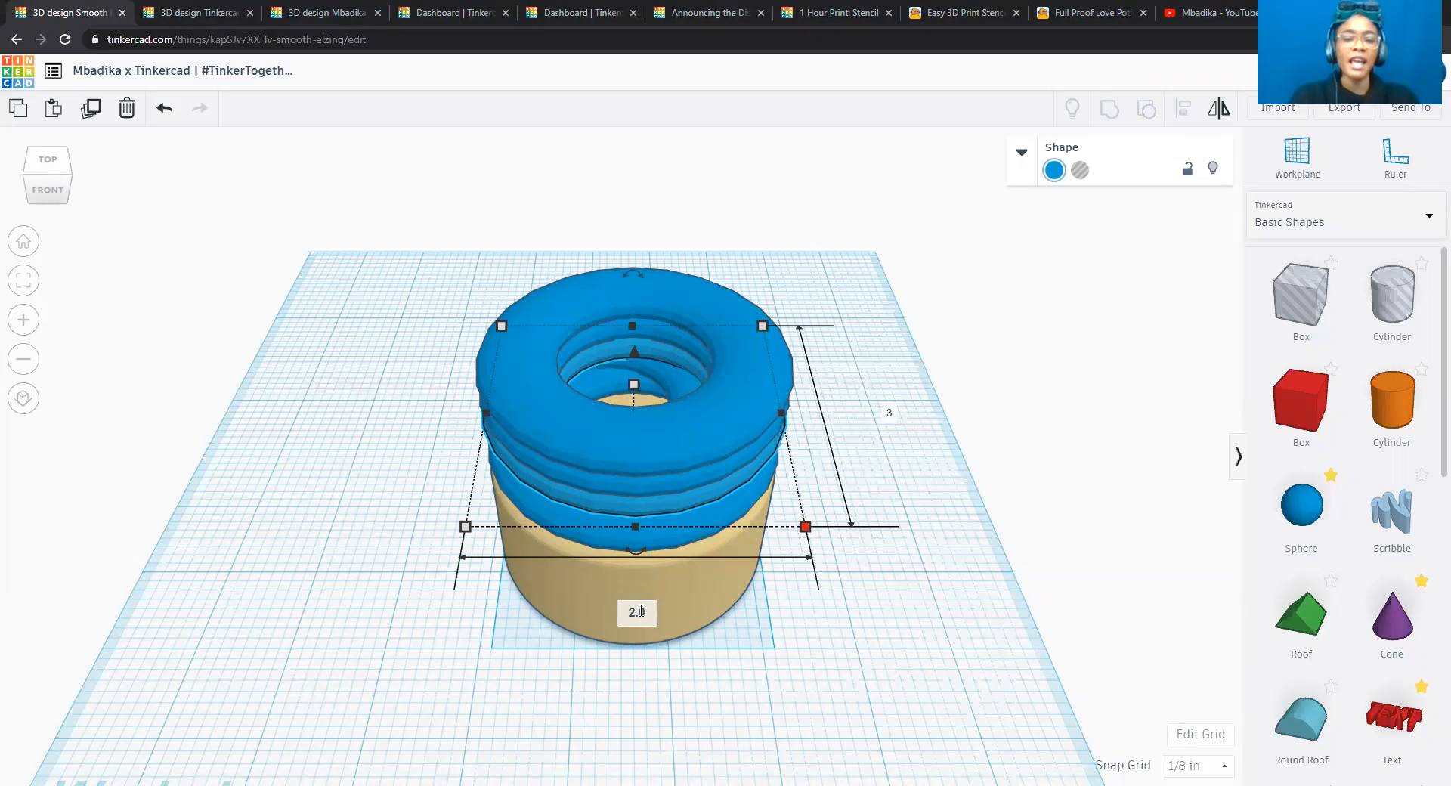
{"action": "key", "text": "Tab"}
{"action": "type", "text": "2.0"}
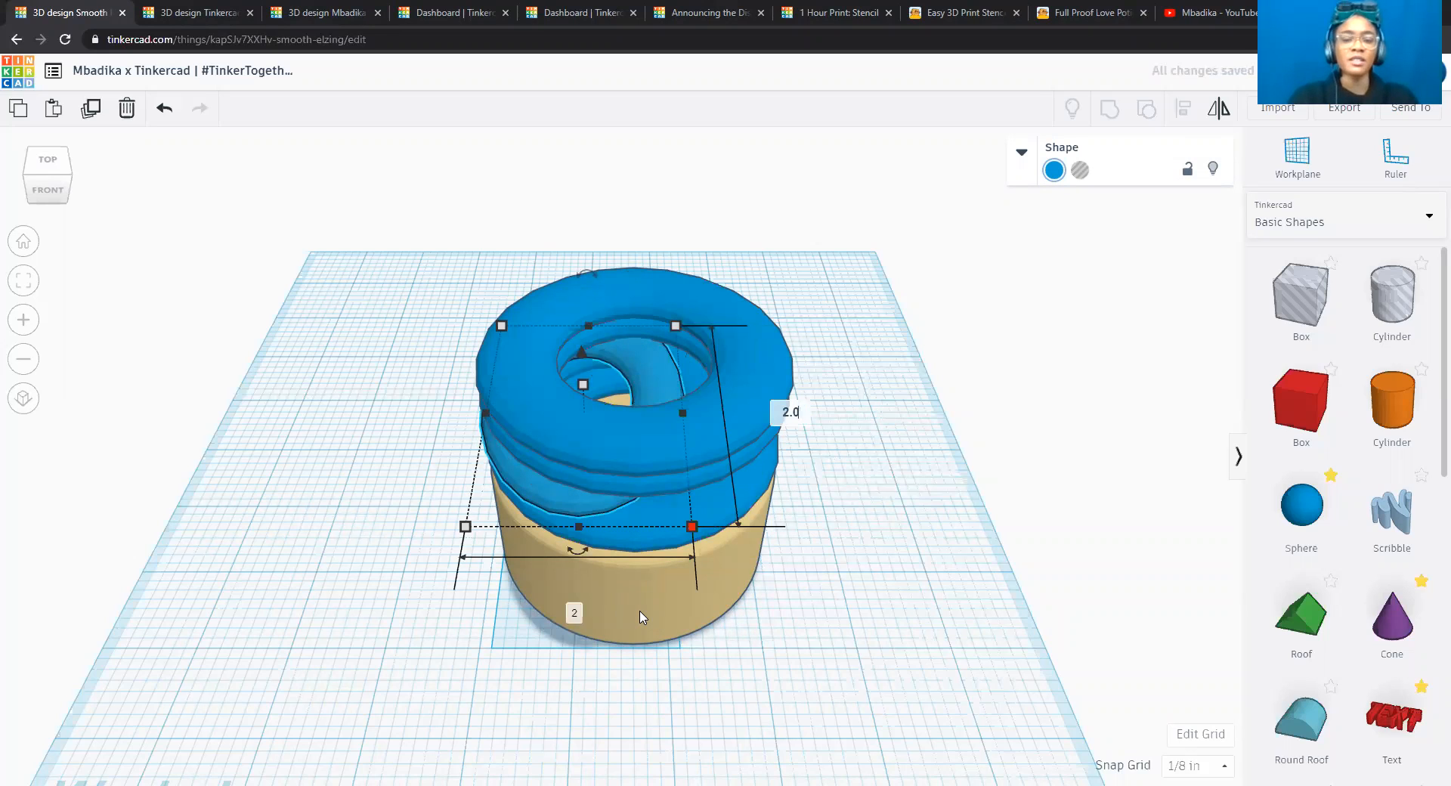
{"action": "key", "text": "Return"}
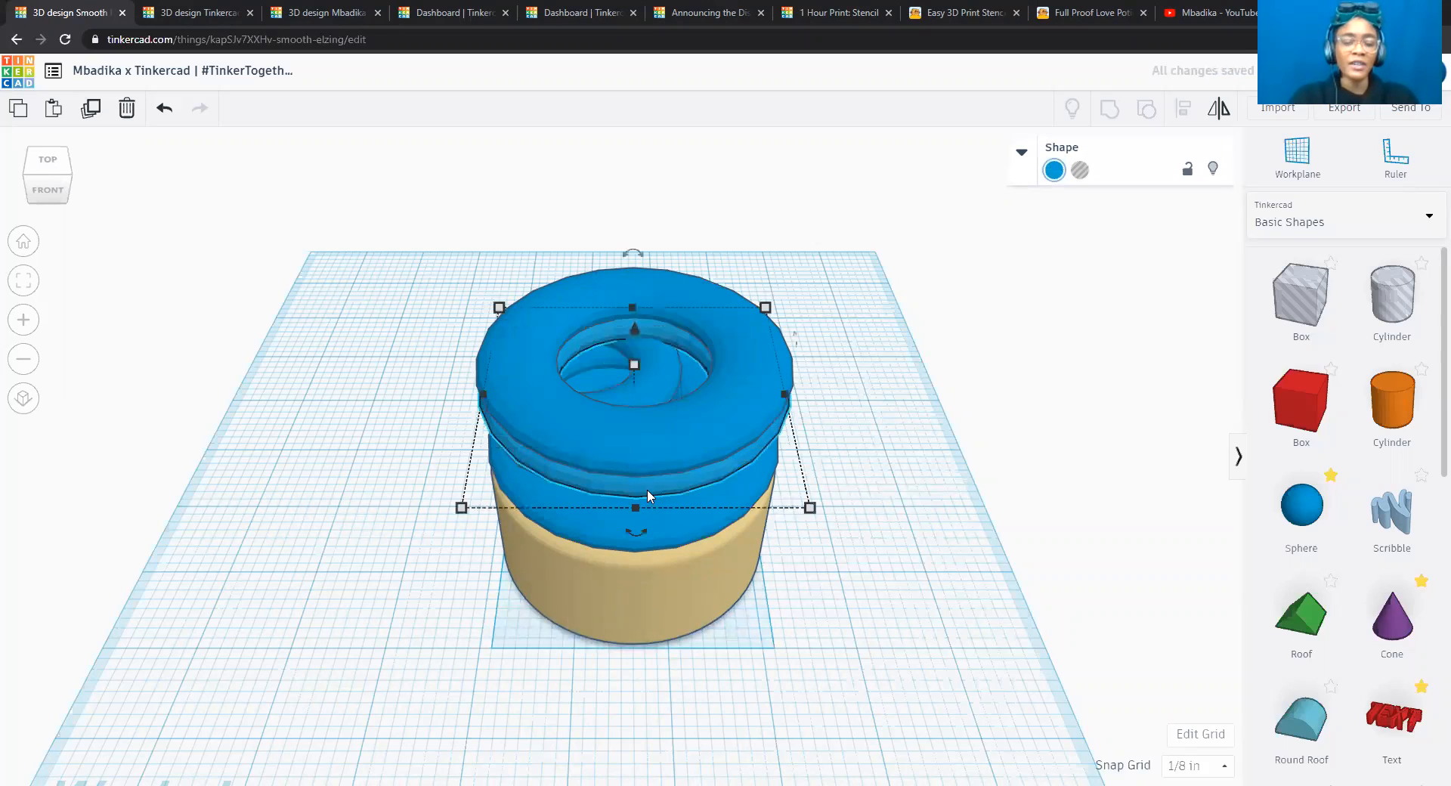
Resize the fourth torus from the bottom to 1.5 inches in both width and length.
{"action": "mouse_move", "coordinate": [813, 512]}
{"action": "left_click", "coordinate": [638, 596]}
{"action": "type", "text": "1"}
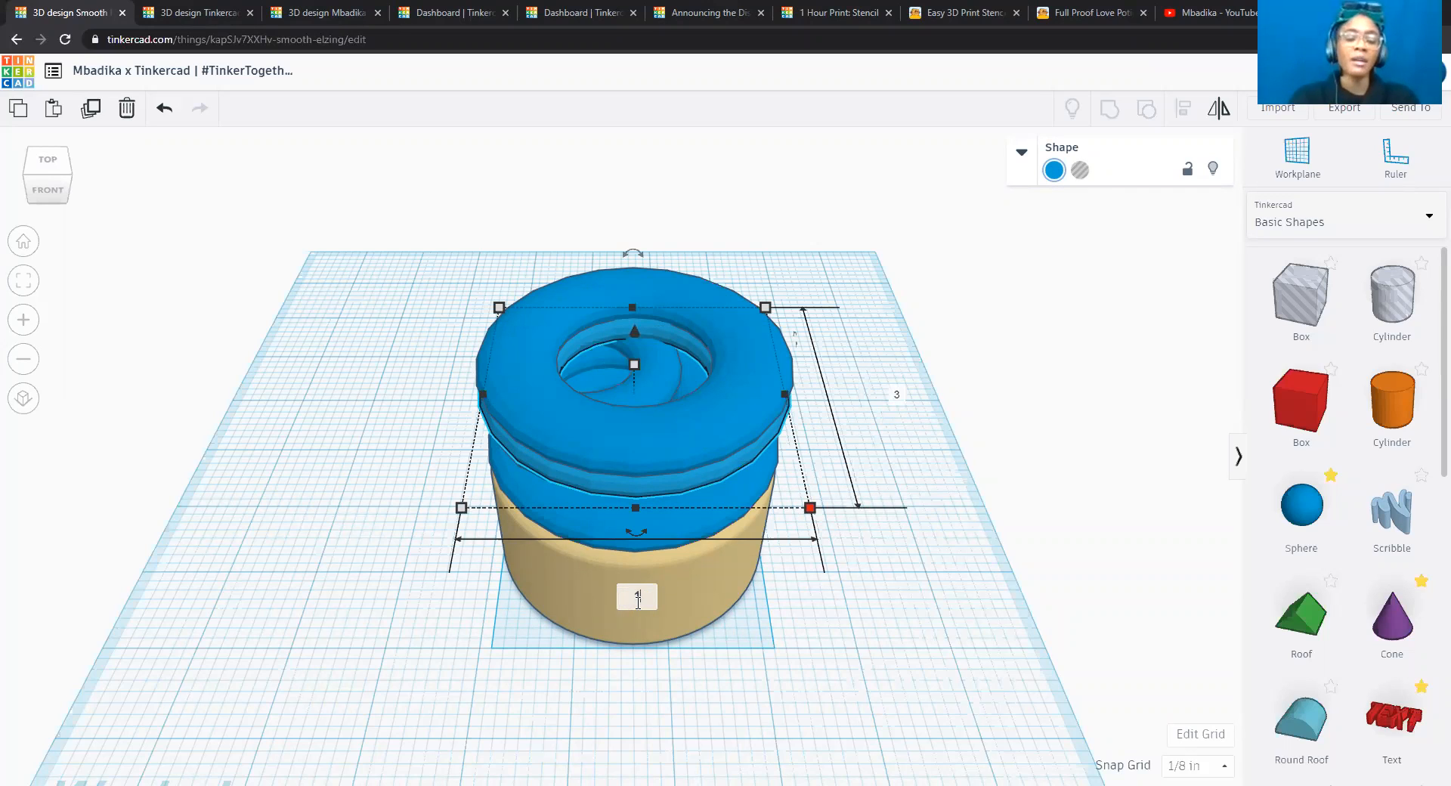
{"action": "type", "text": ".5"}
{"action": "key", "text": "Tab"}
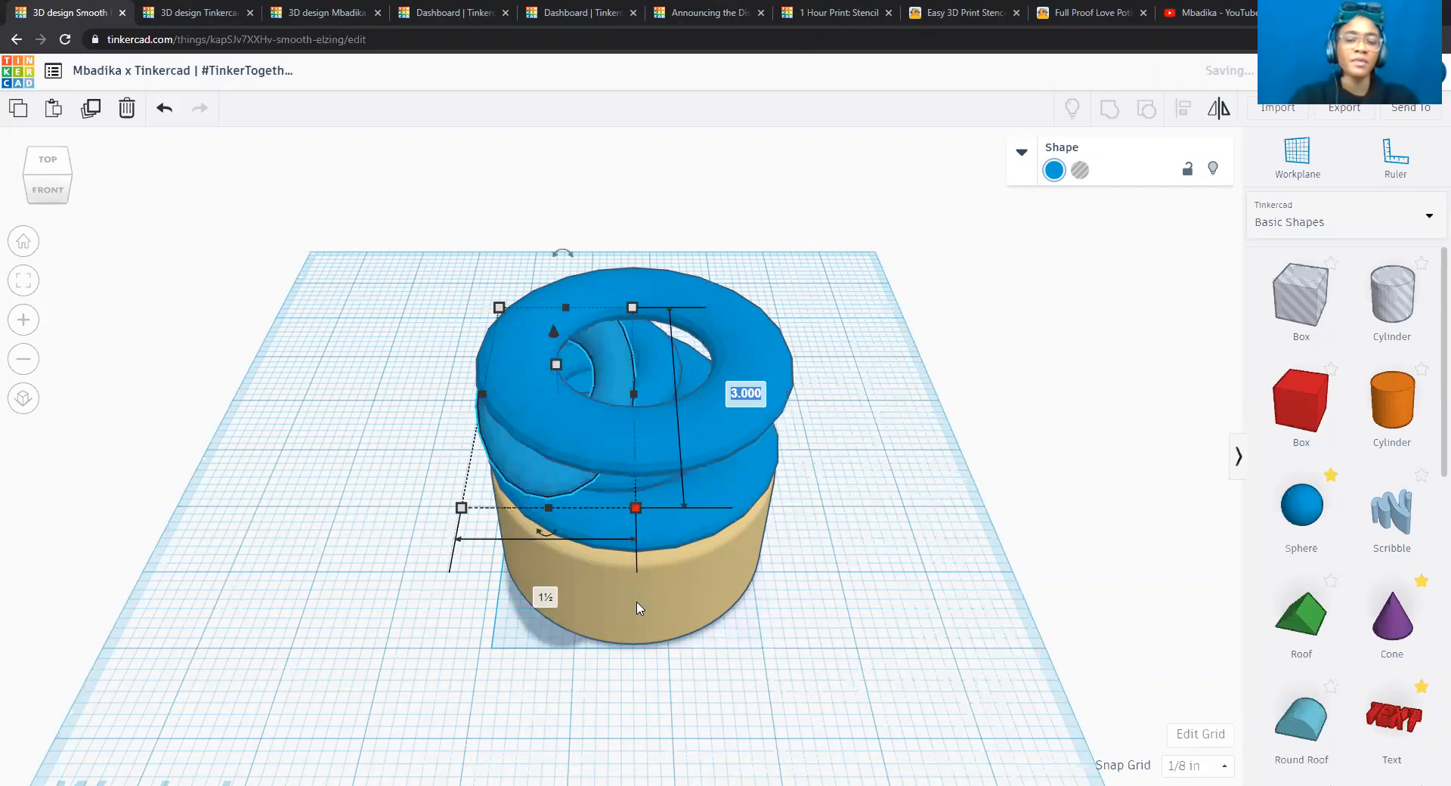
{"action": "type", "text": "1.5"}
{"action": "key", "text": "Return"}
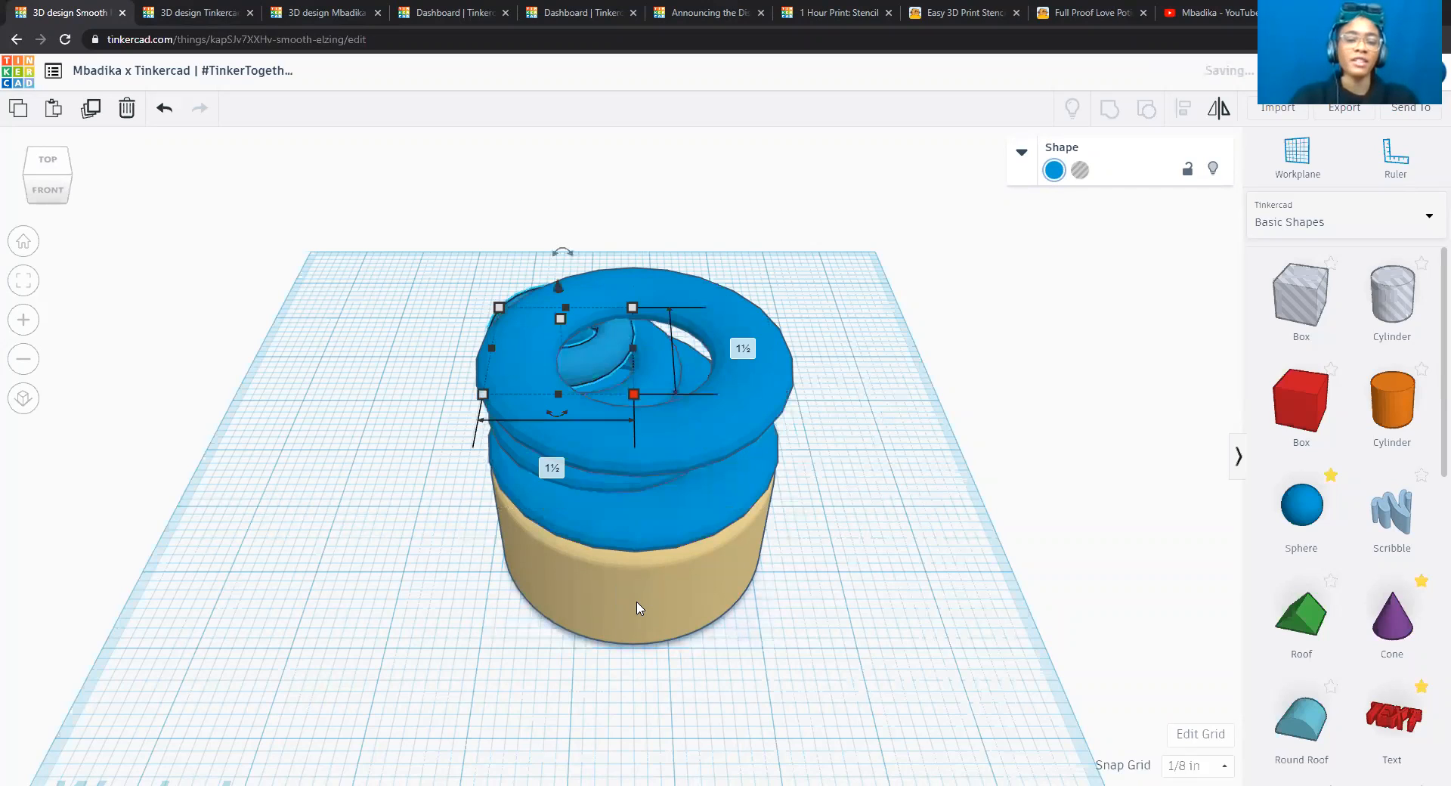
Resize the topmost torus to 1 inch in both width and length and deselect it.
{"action": "left_click", "coordinate": [759, 379]}
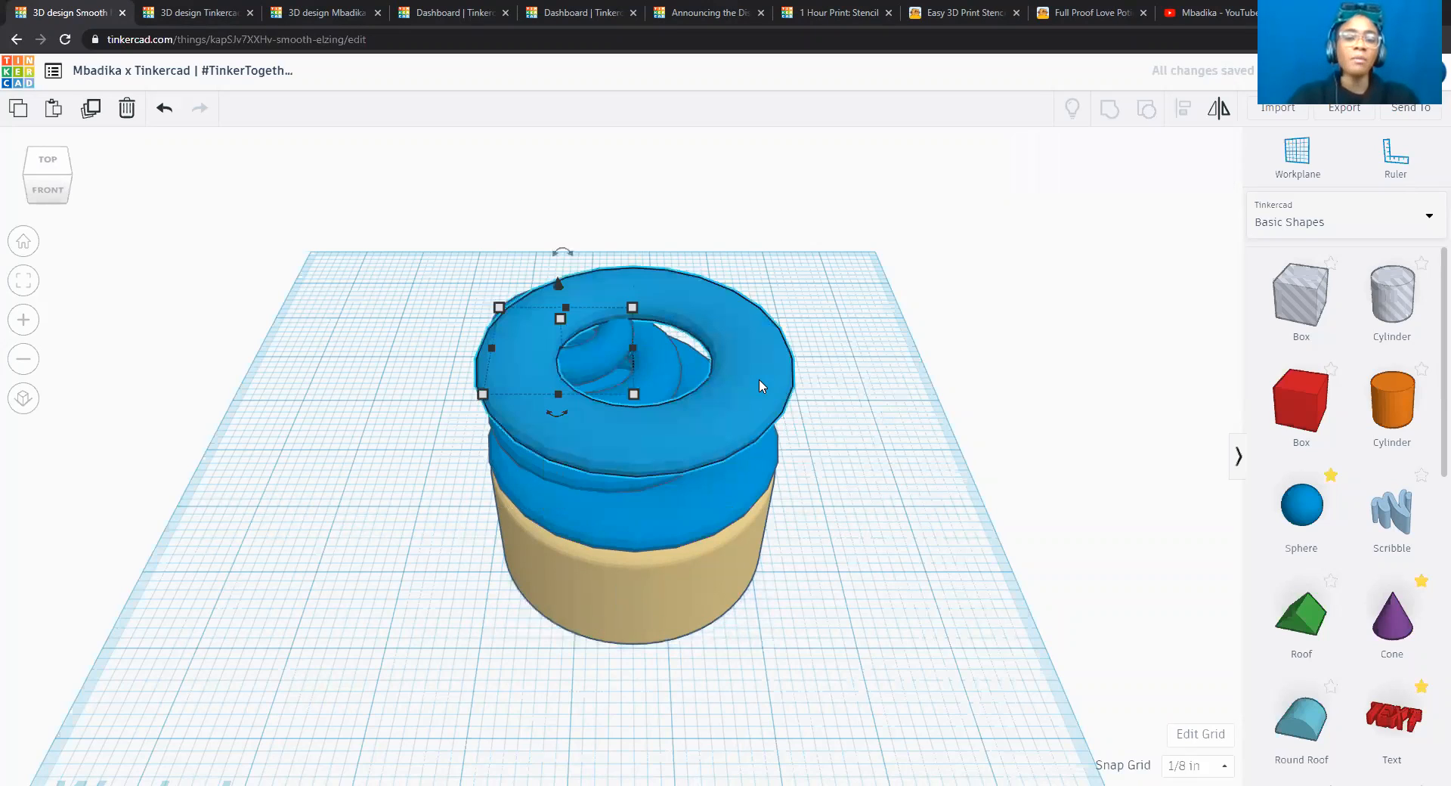
{"action": "left_click", "coordinate": [815, 489]}
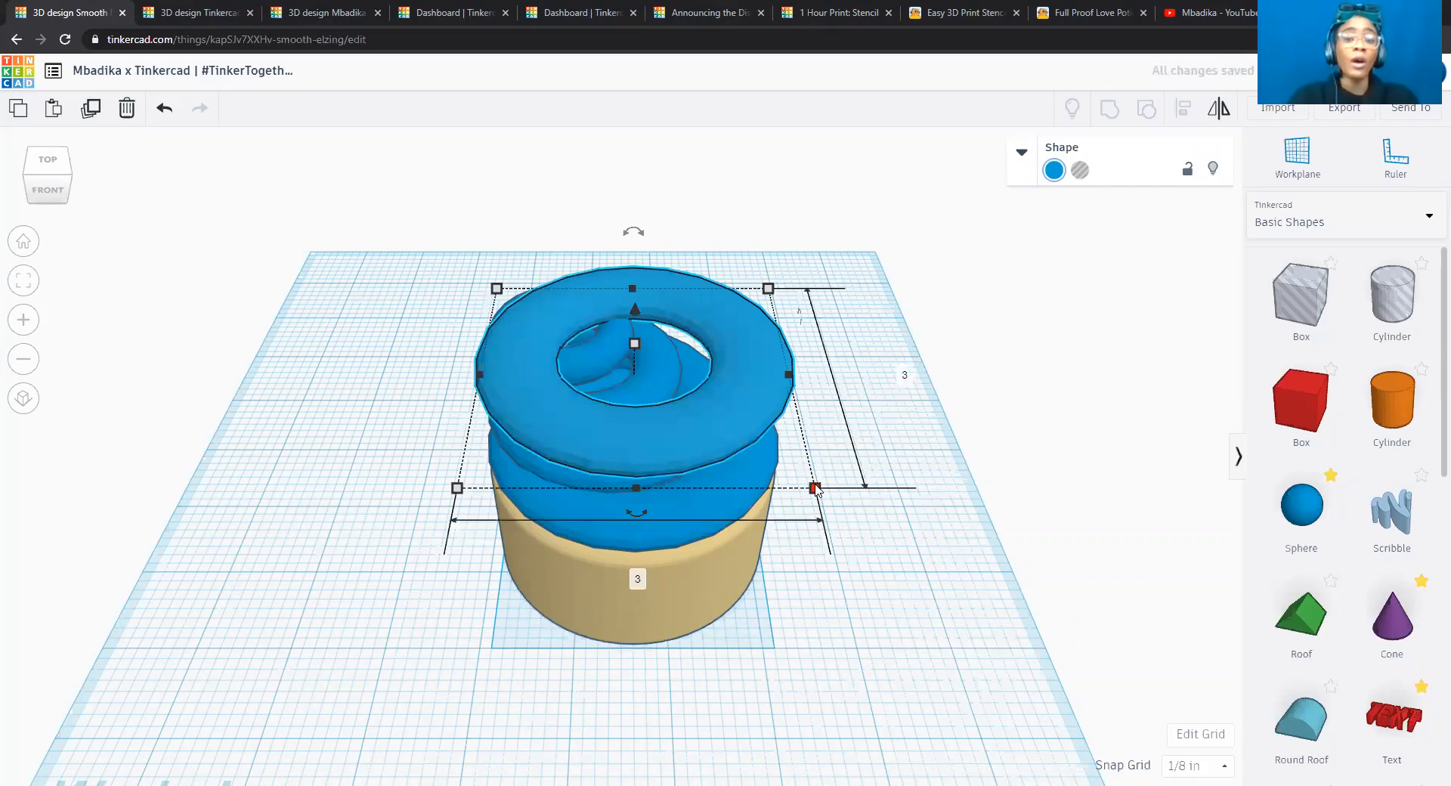
{"action": "left_click", "coordinate": [638, 579]}
{"action": "type", "text": "1"}
{"action": "key", "text": "Tab"}
{"action": "type", "text": "1"}
{"action": "key", "text": "Return"}
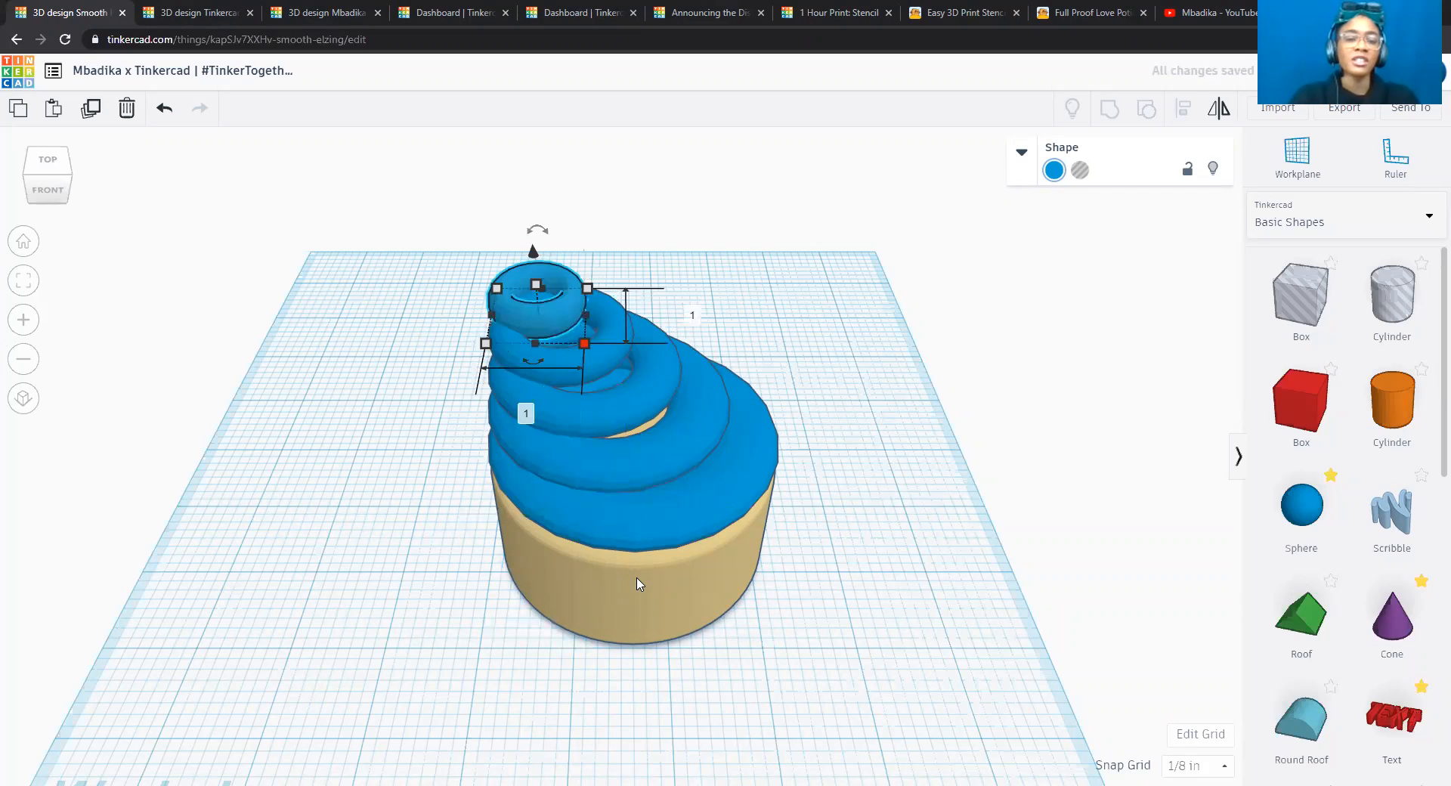
{"action": "left_click", "coordinate": [832, 603]}
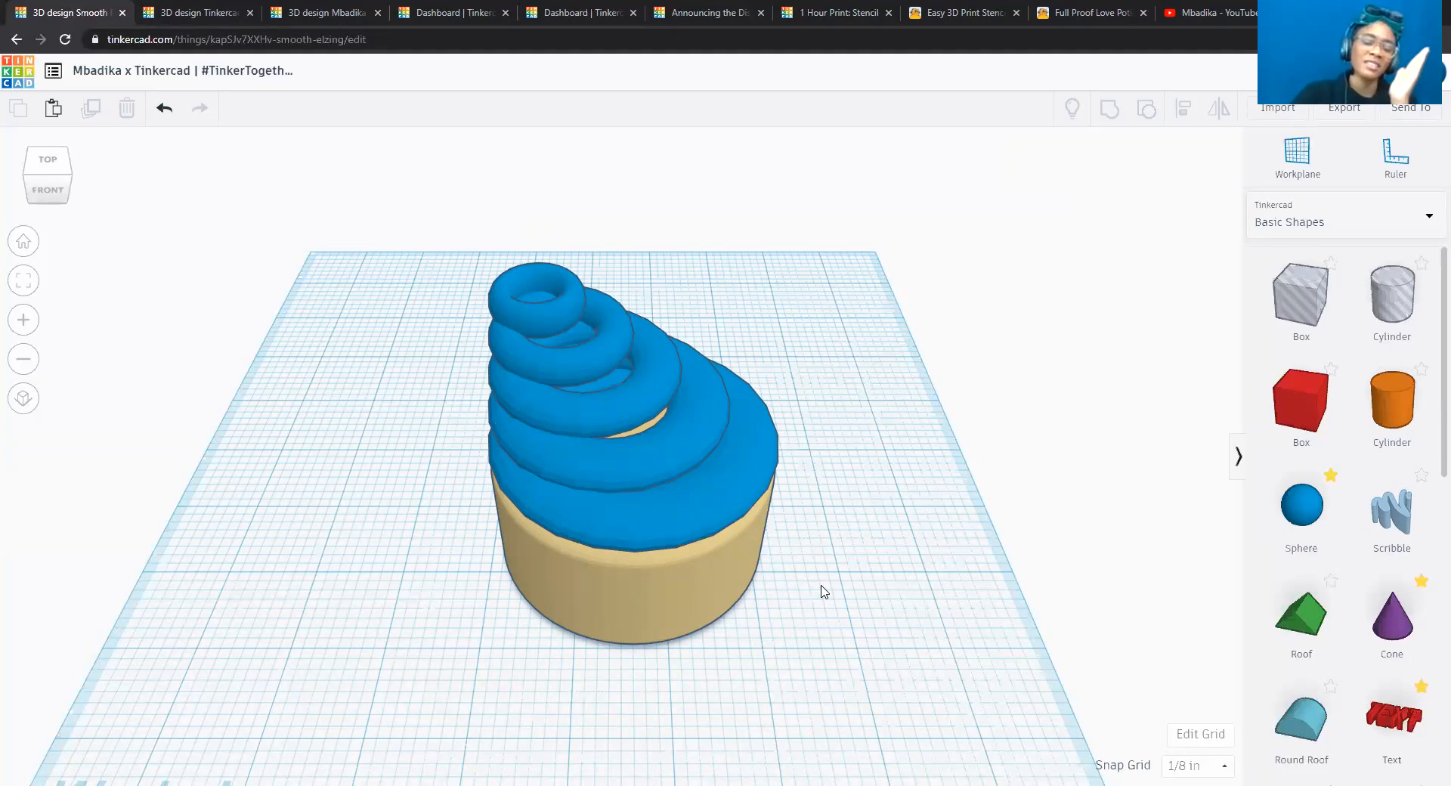
Select the cylinder base with all five tori and align them on their centres in both horizontal directions.
{"action": "left_click_drag", "start_coordinate": [416, 238], "coordinate": [836, 671]}
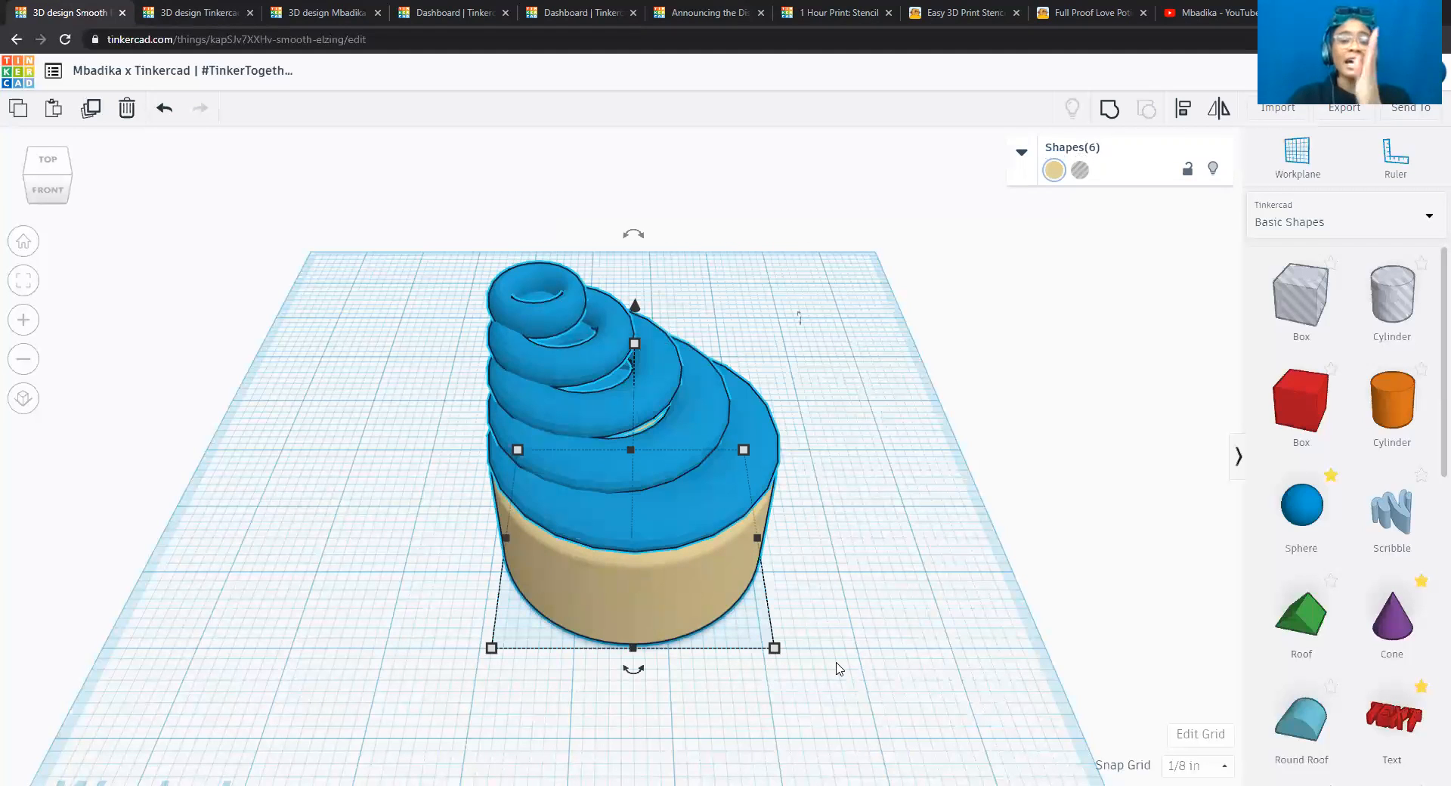
{"action": "left_click", "coordinate": [1185, 111]}
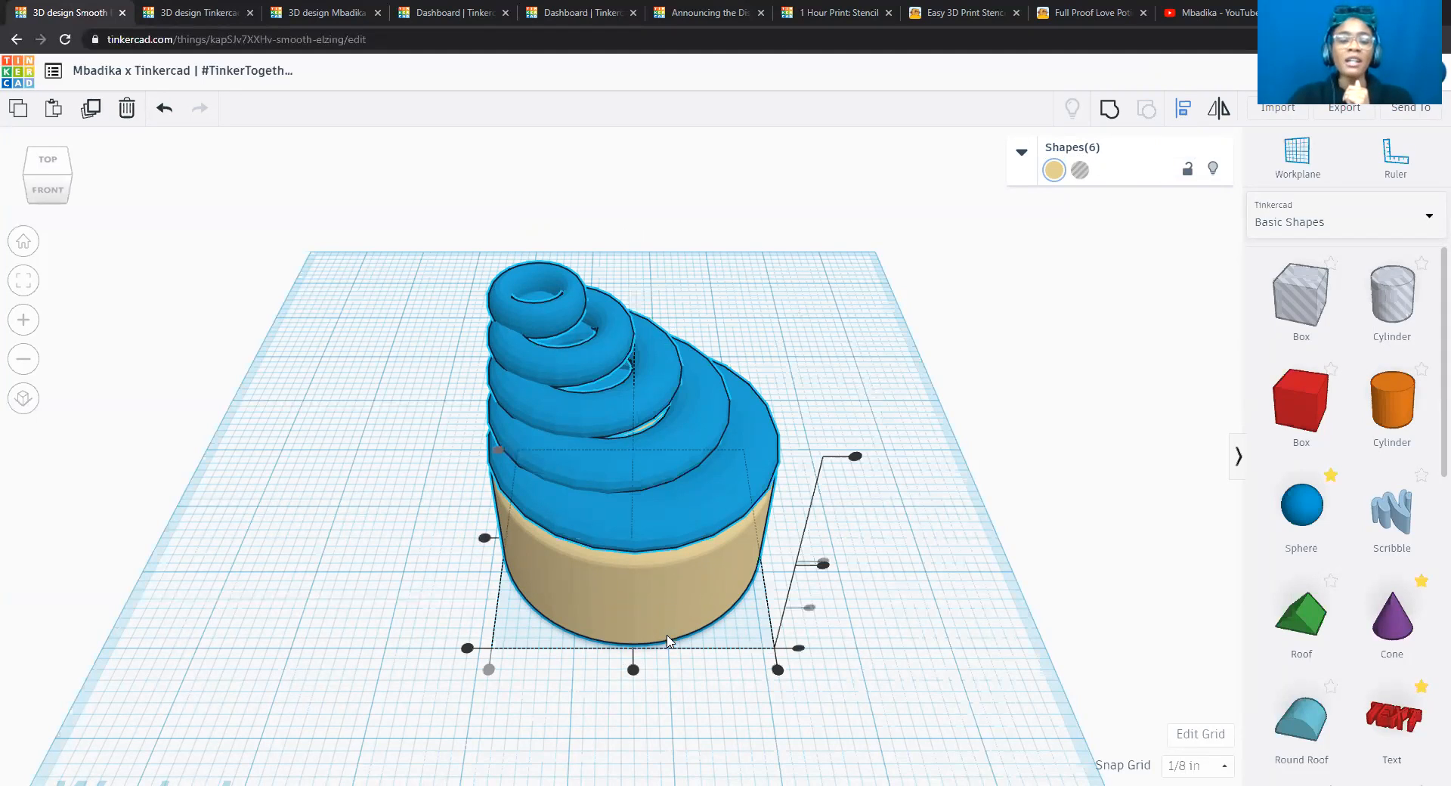
{"action": "left_click", "coordinate": [634, 671]}
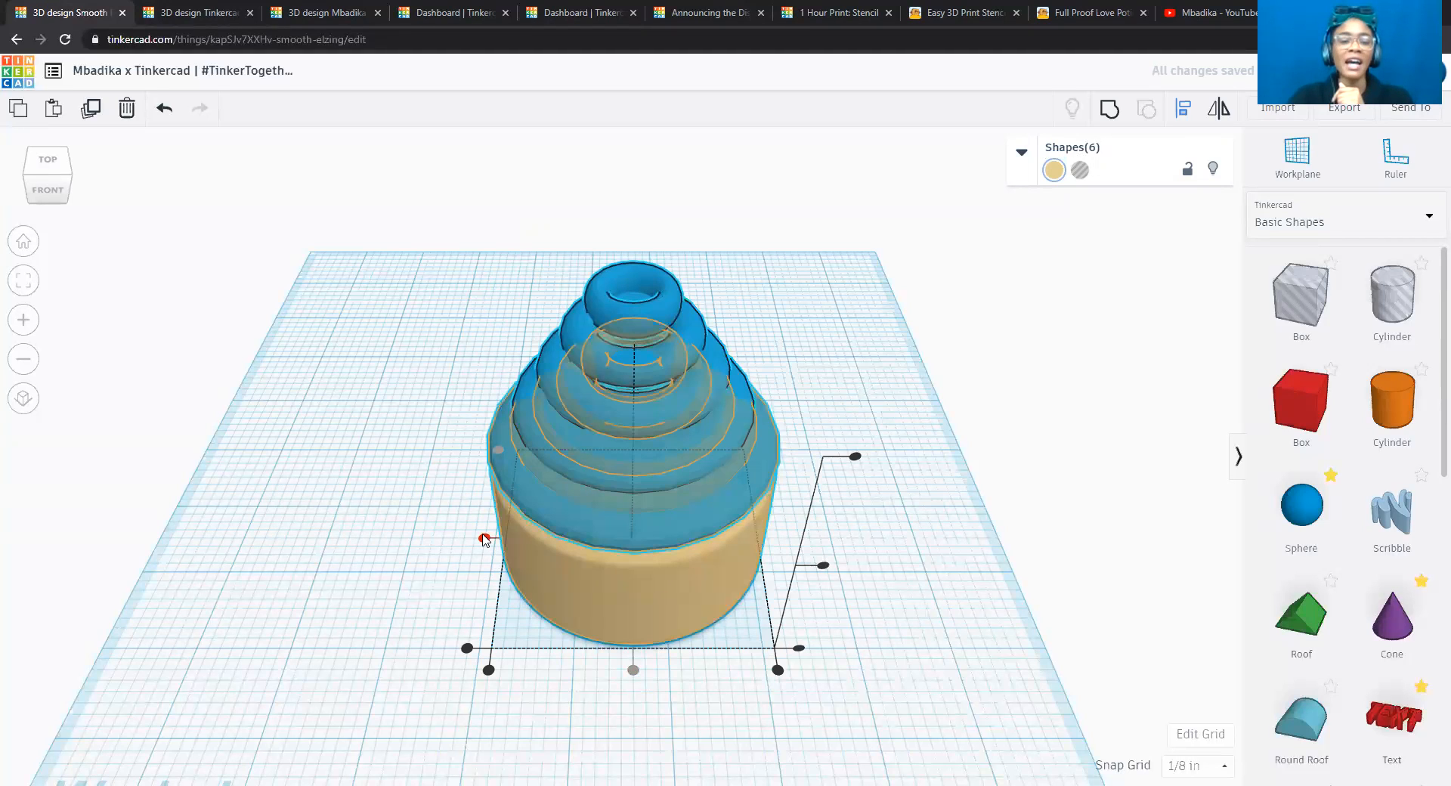
{"action": "left_click", "coordinate": [485, 539]}
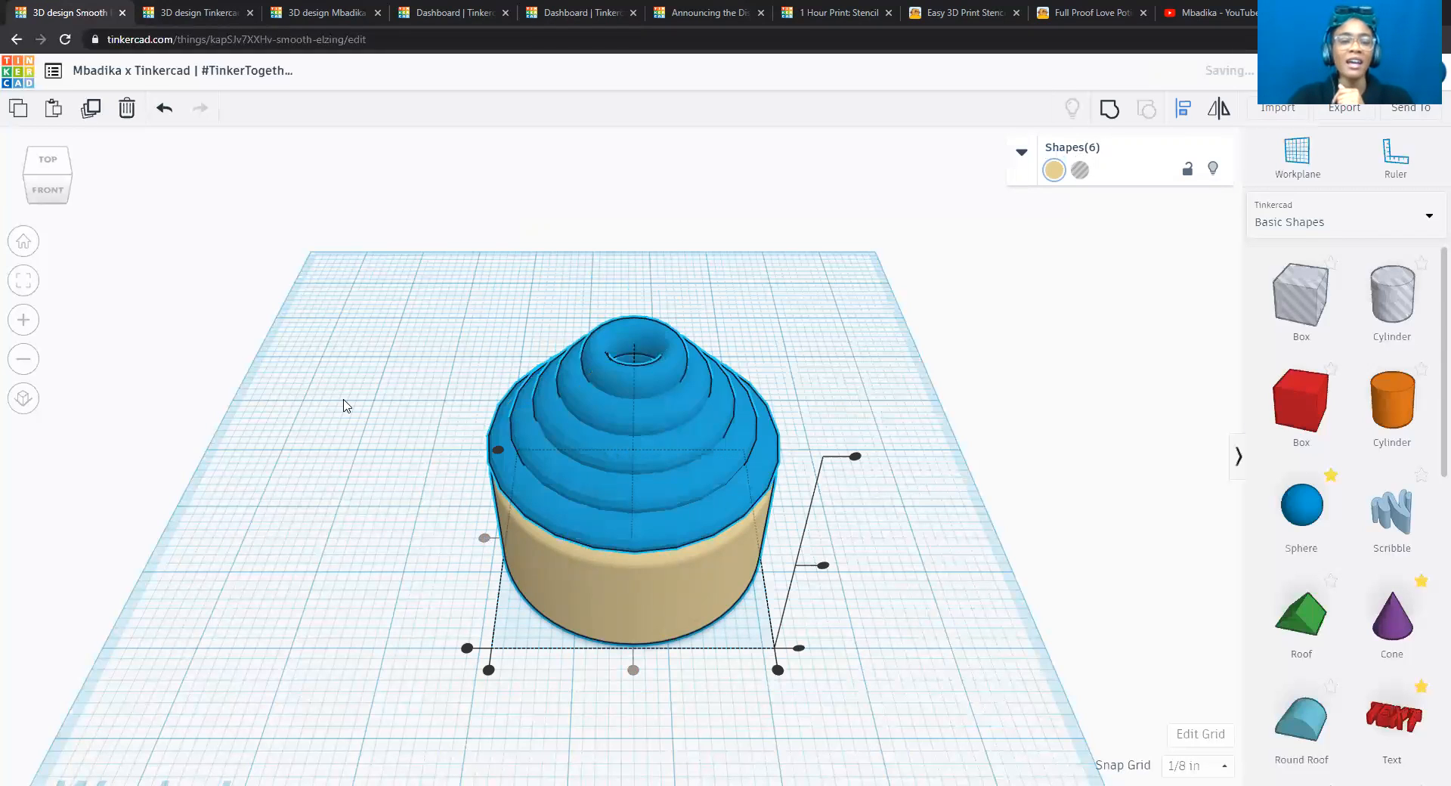
{"action": "left_click", "coordinate": [26, 179]}
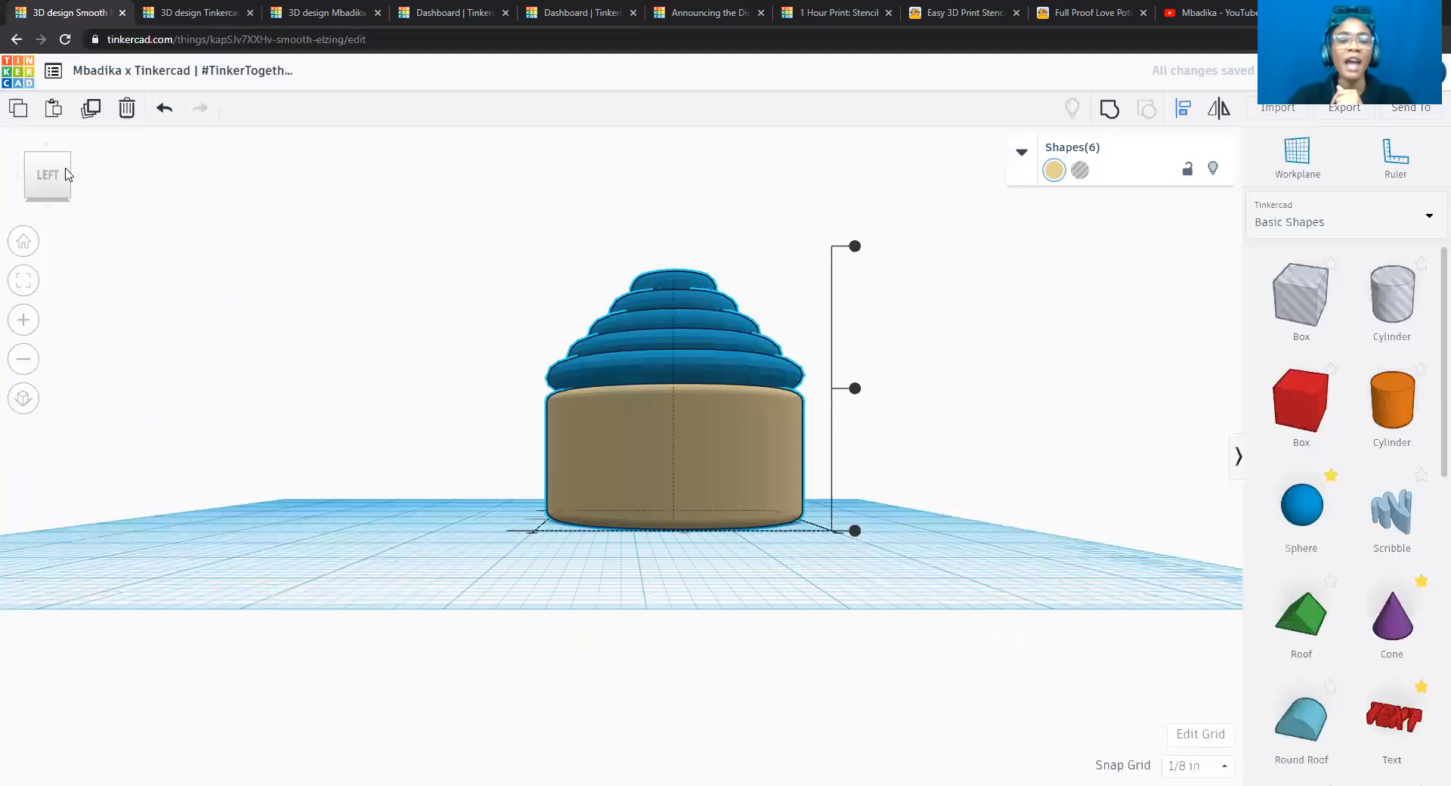
{"action": "left_click", "coordinate": [66, 174]}
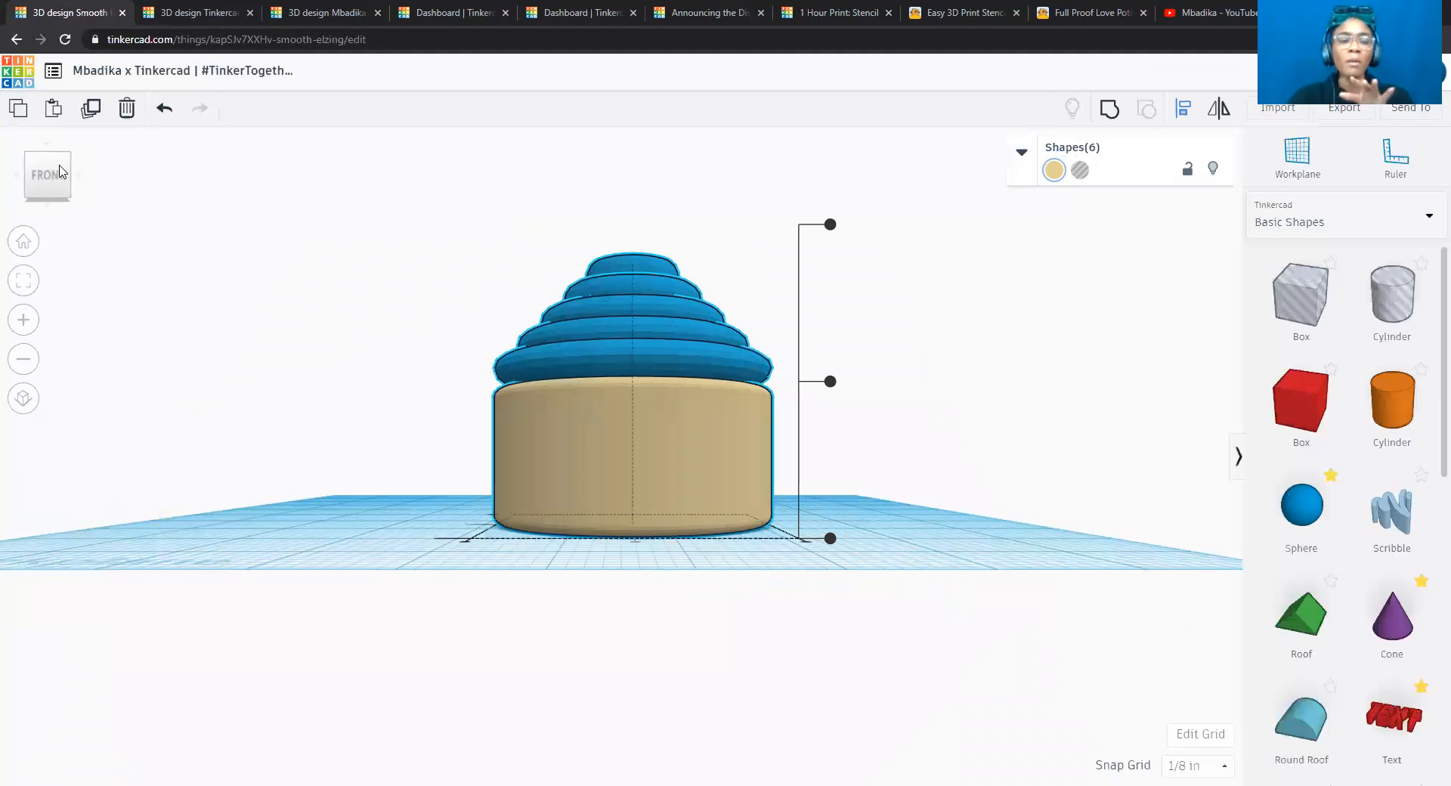
{"action": "left_click", "coordinate": [47, 155]}
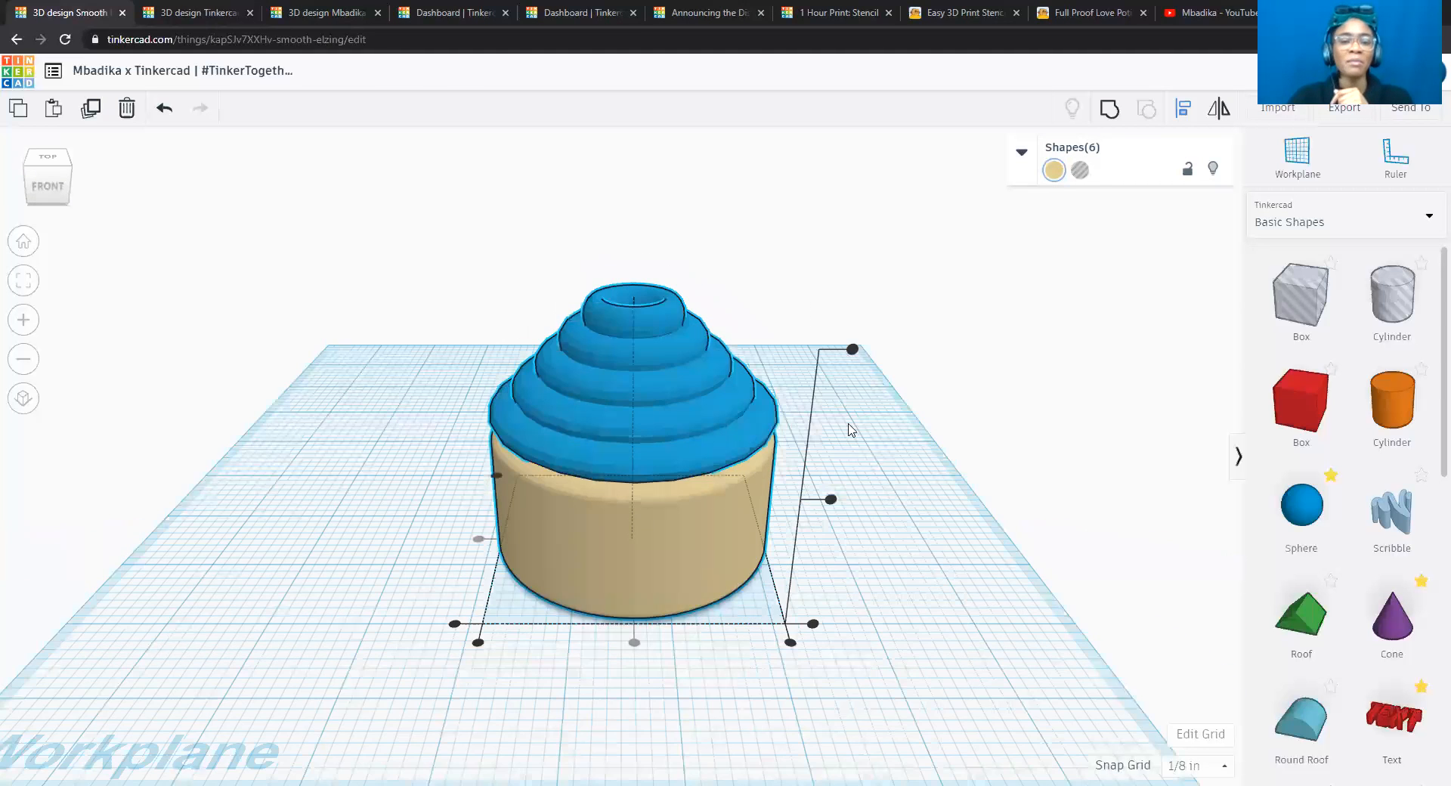
{"action": "right_click_drag", "start_coordinate": [835, 340], "coordinate": [836, 370]}
{"action": "left_click", "coordinate": [651, 348]}
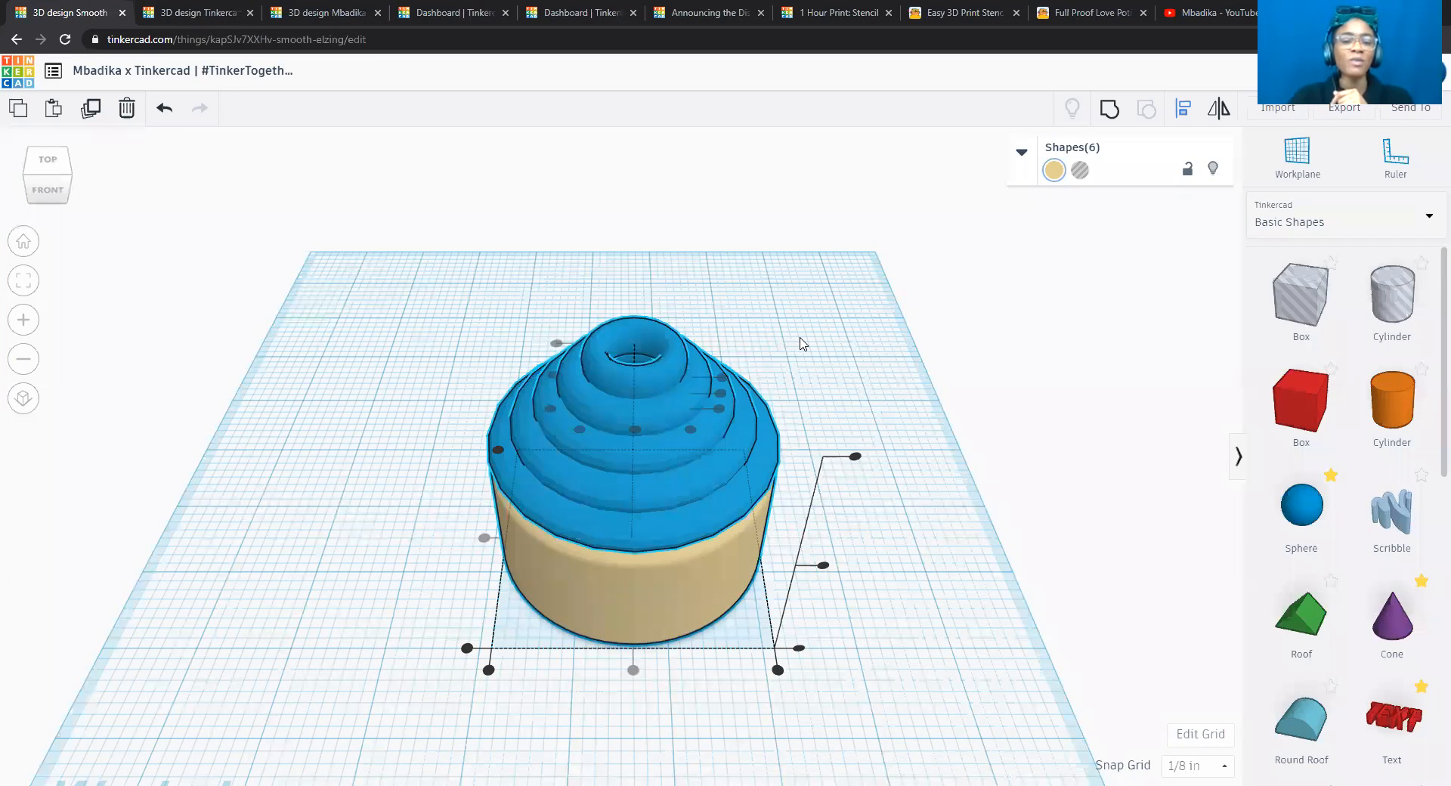
{"action": "left_click", "coordinate": [802, 342]}
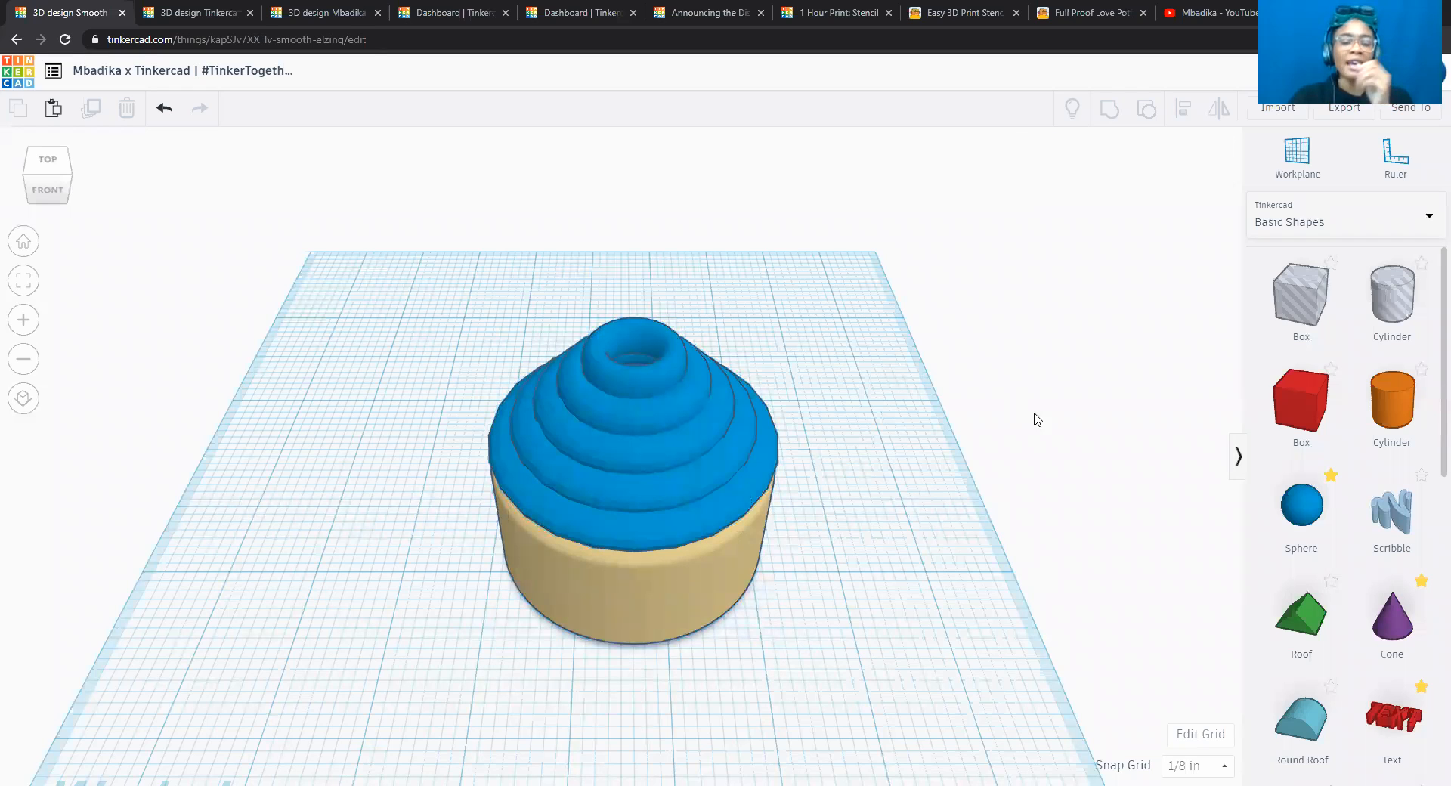
Add a sphere to the workplane beside the cupcake and set its width and length to 0.5 inches.
{"action": "left_click_drag", "start_coordinate": [1300, 505], "coordinate": [872, 543]}
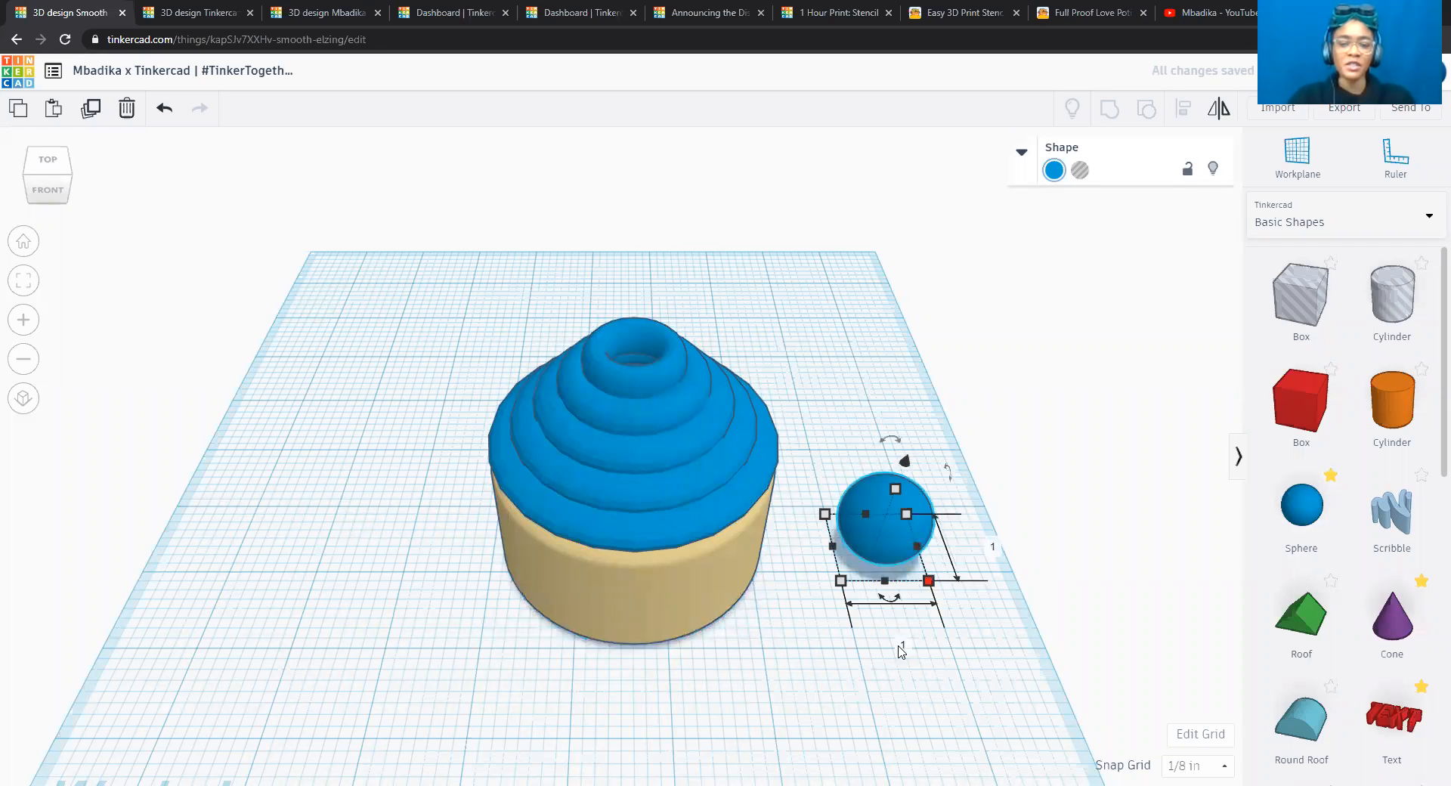
{"action": "left_click", "coordinate": [901, 649]}
{"action": "key", "text": "BackSpace"}
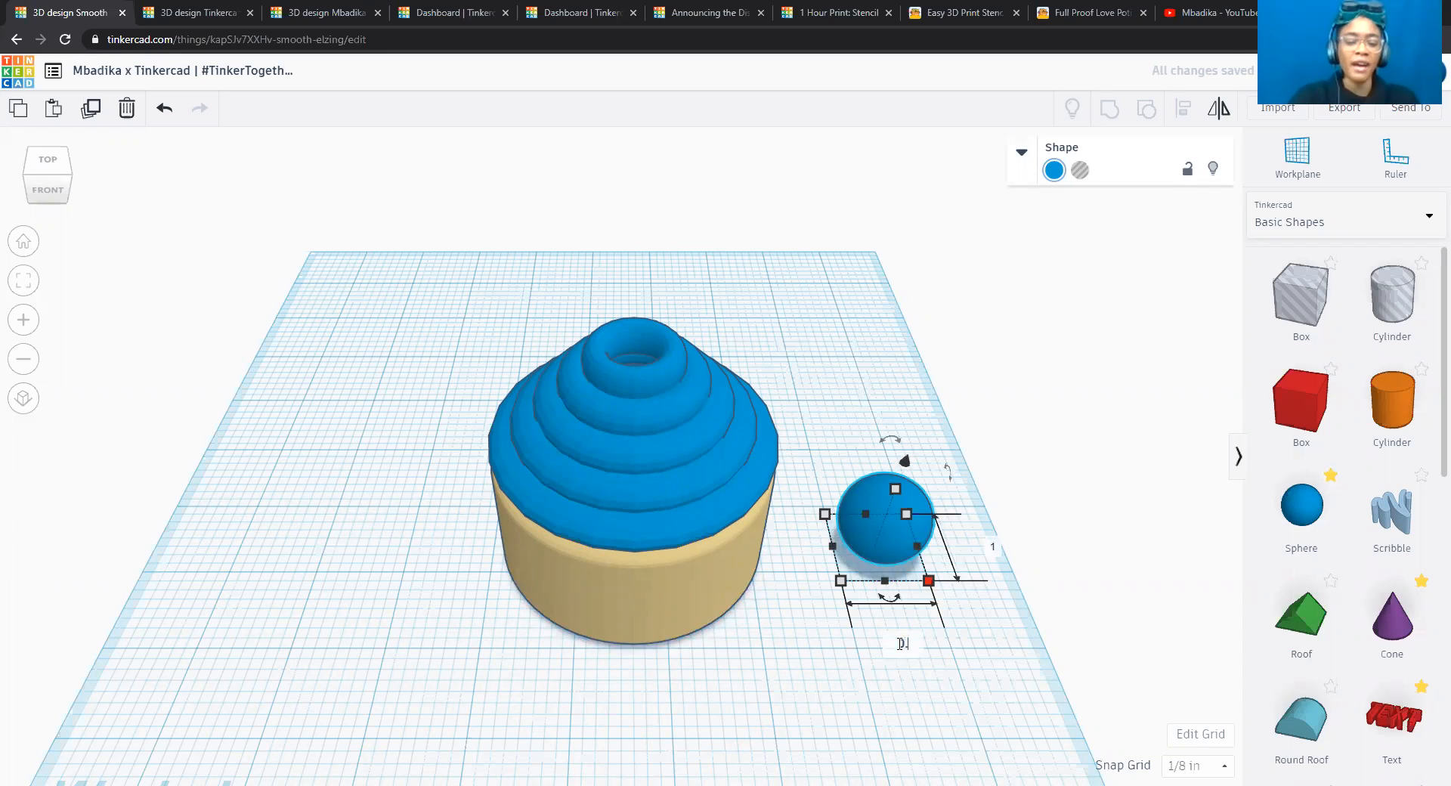
{"action": "key", "text": "Tab"}
{"action": "type", "text": "0.5"}
{"action": "key", "text": "Return"}
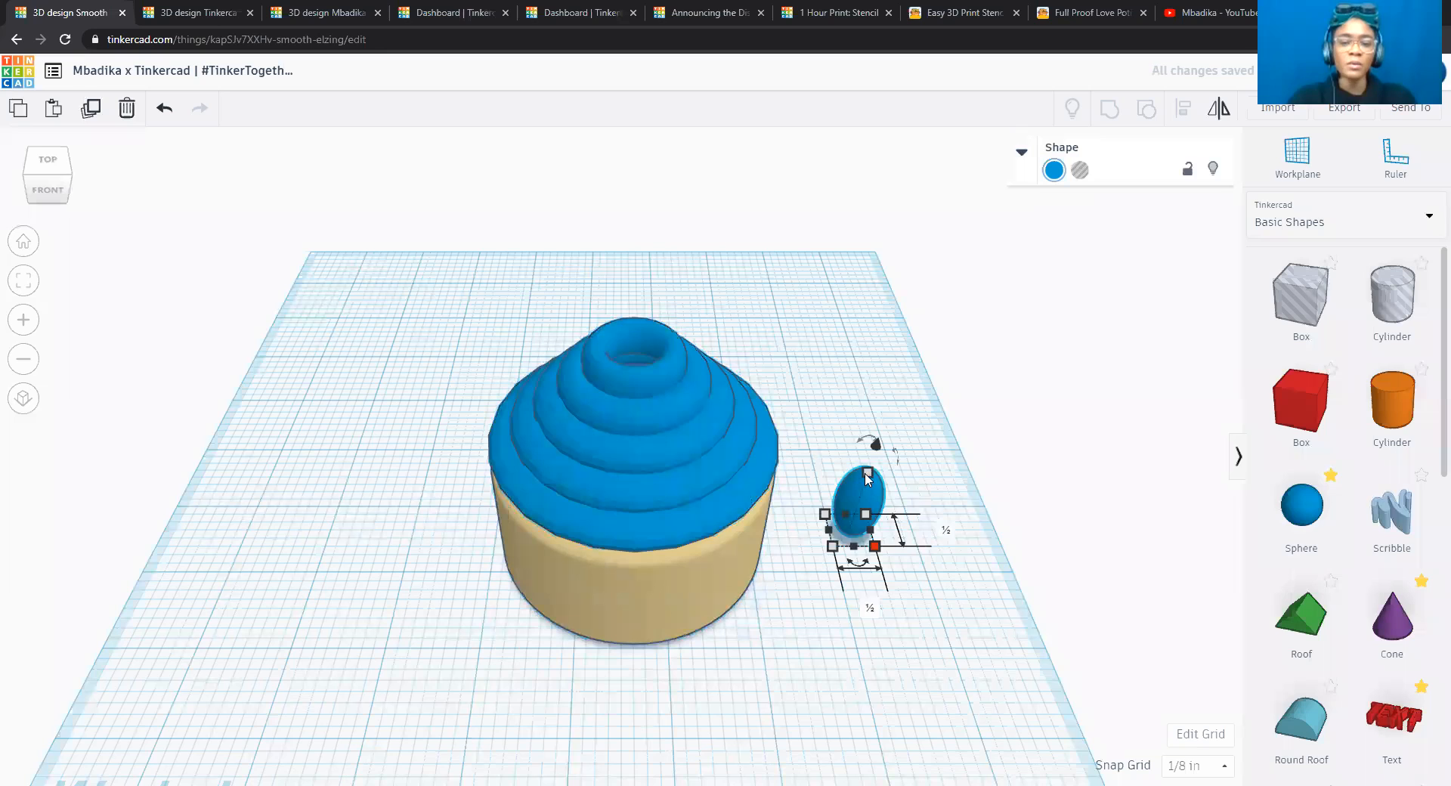
Set the new sphere's height to 0.5 inches.
{"action": "left_click", "coordinate": [868, 474]}
{"action": "left_click", "coordinate": [933, 501]}
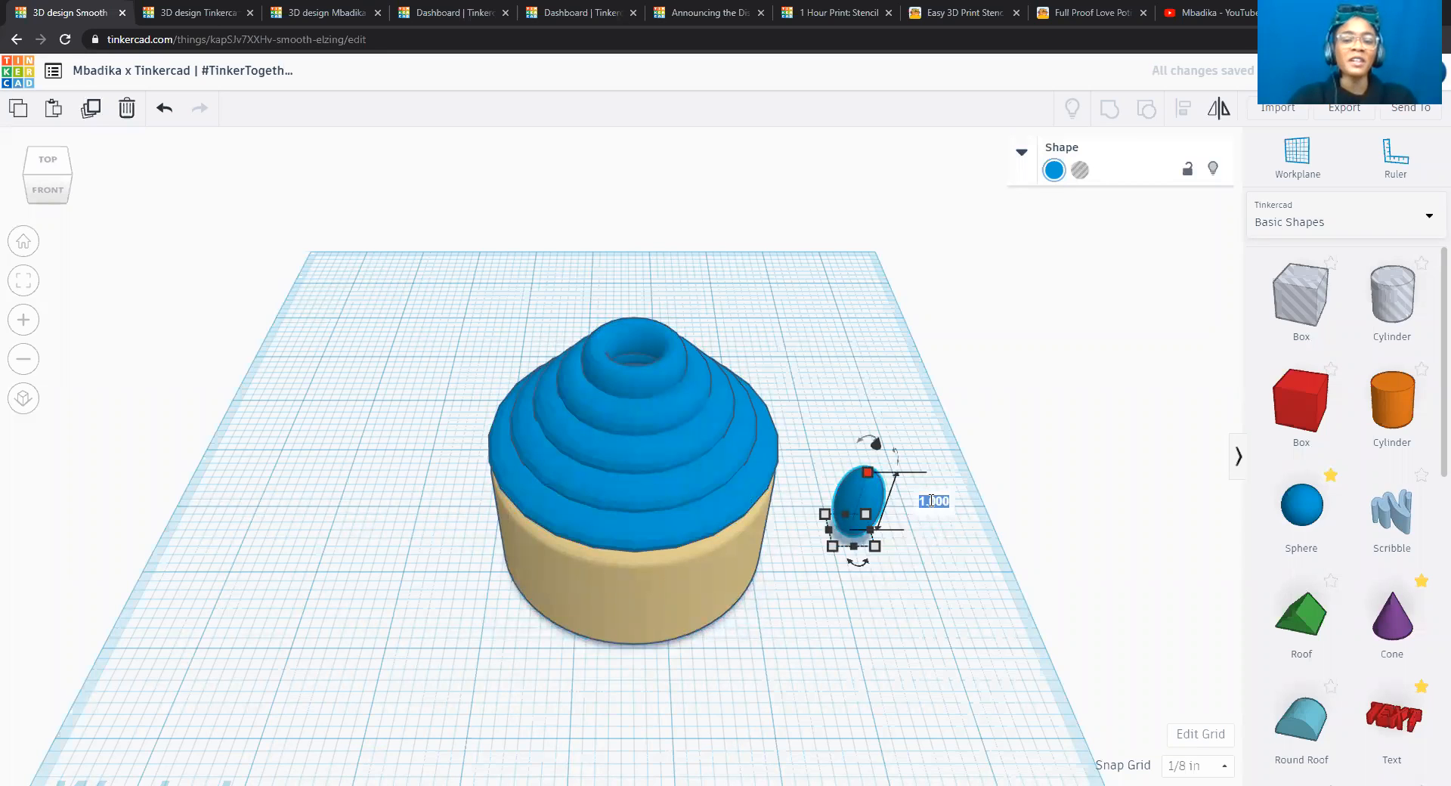
{"action": "key", "text": "BackSpace"}
{"action": "type", "text": "0.5"}
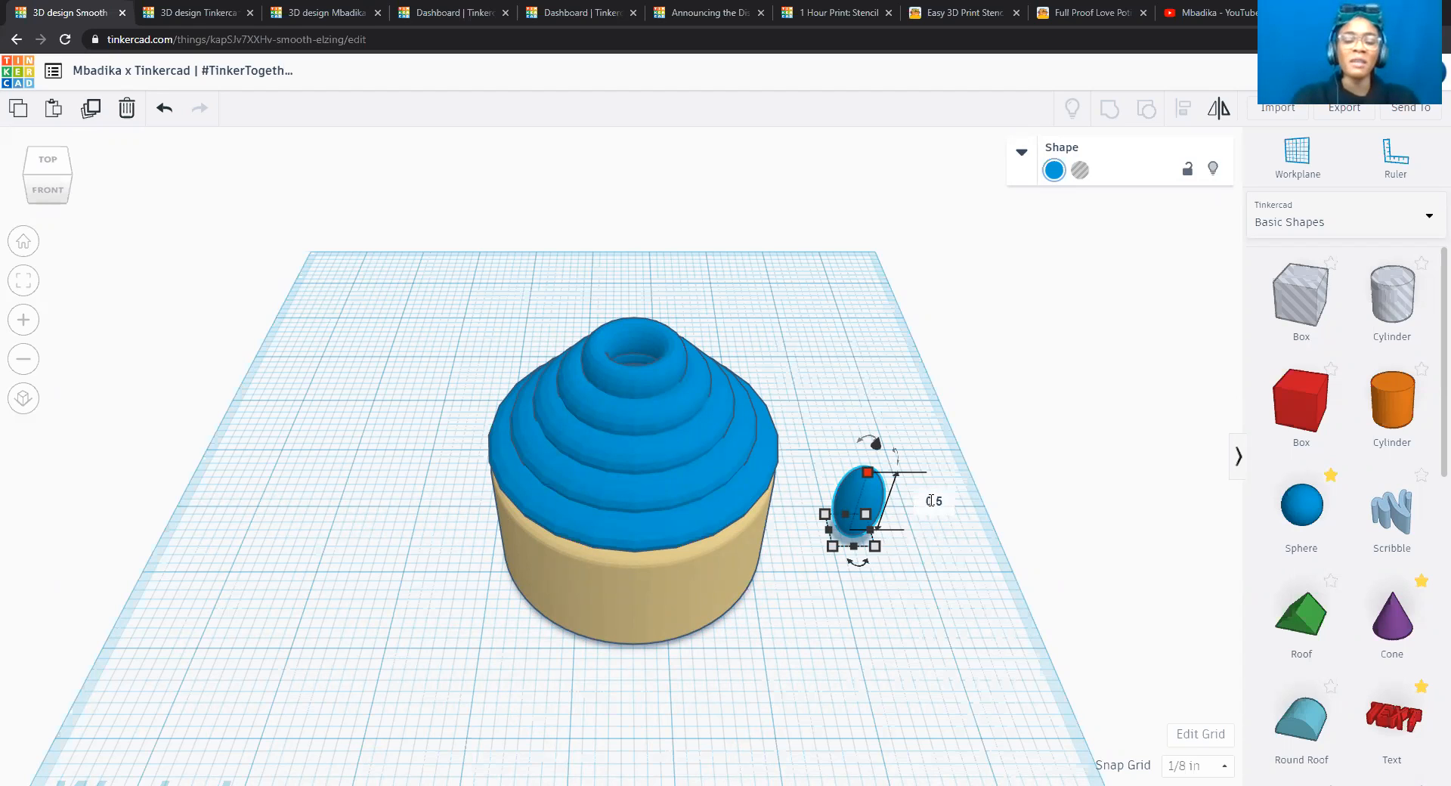
{"action": "key", "text": "Return"}
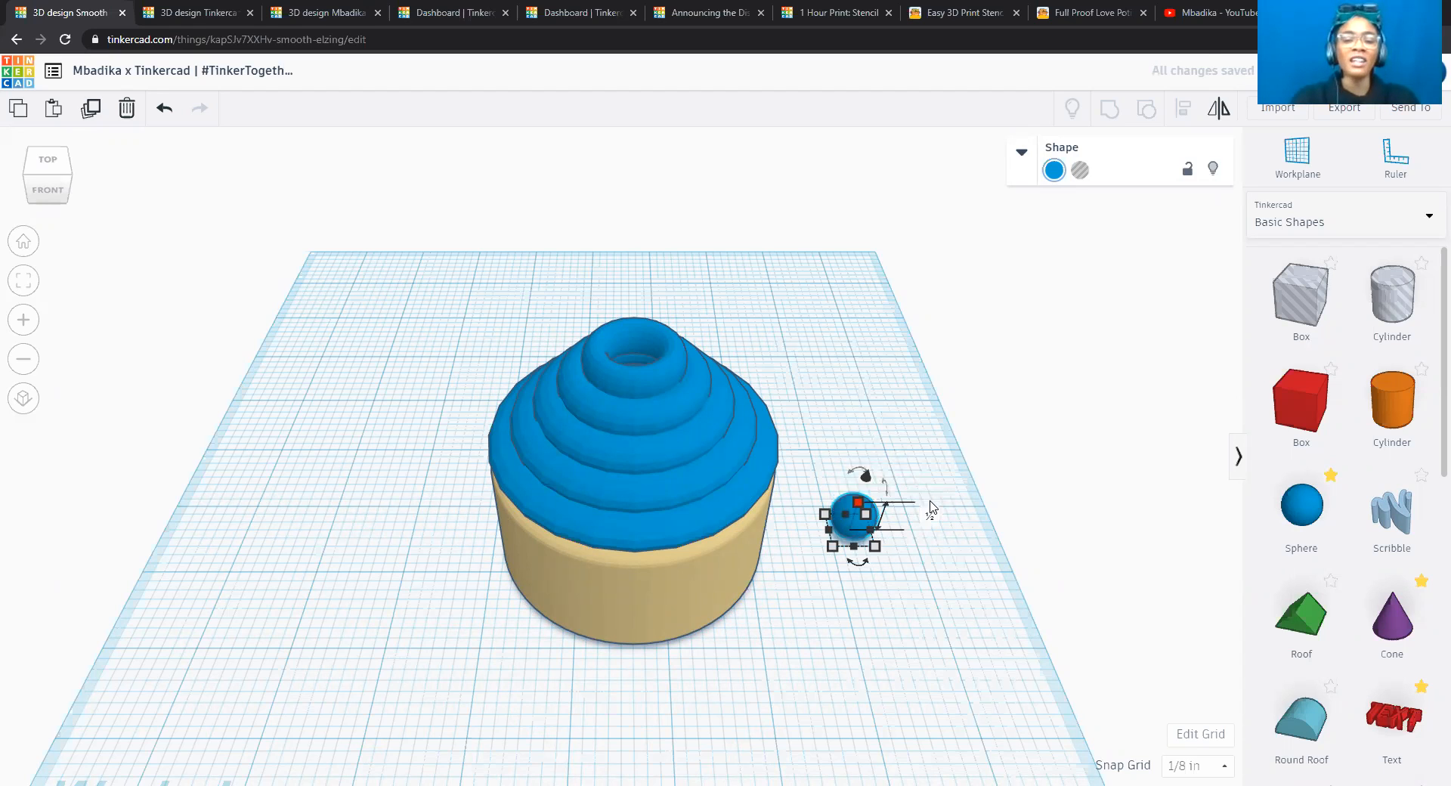
Raise the sphere to 2.75 inches above the workplane.
{"action": "left_click", "coordinate": [45, 195]}
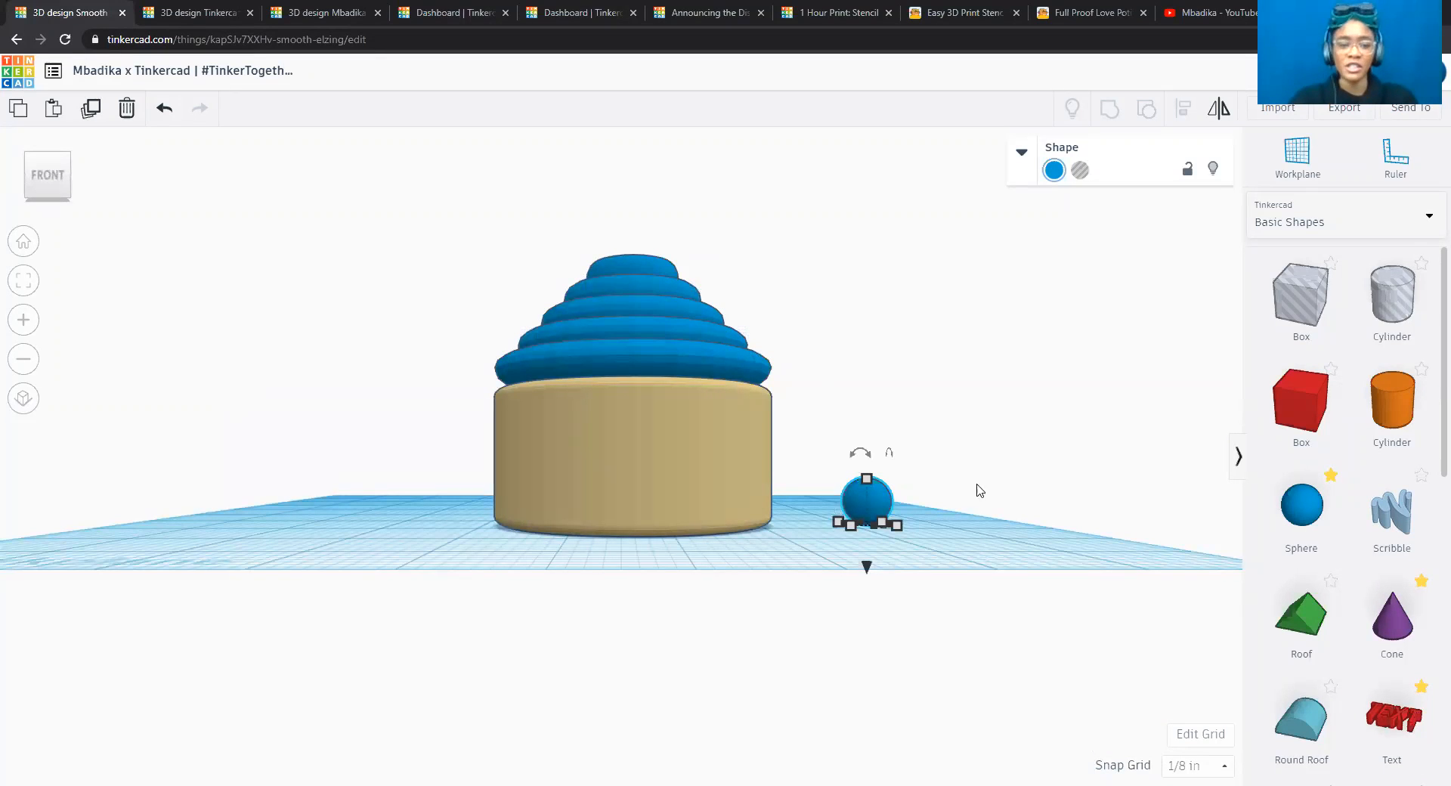
{"action": "left_click_drag", "start_coordinate": [868, 569], "coordinate": [854, 325]}
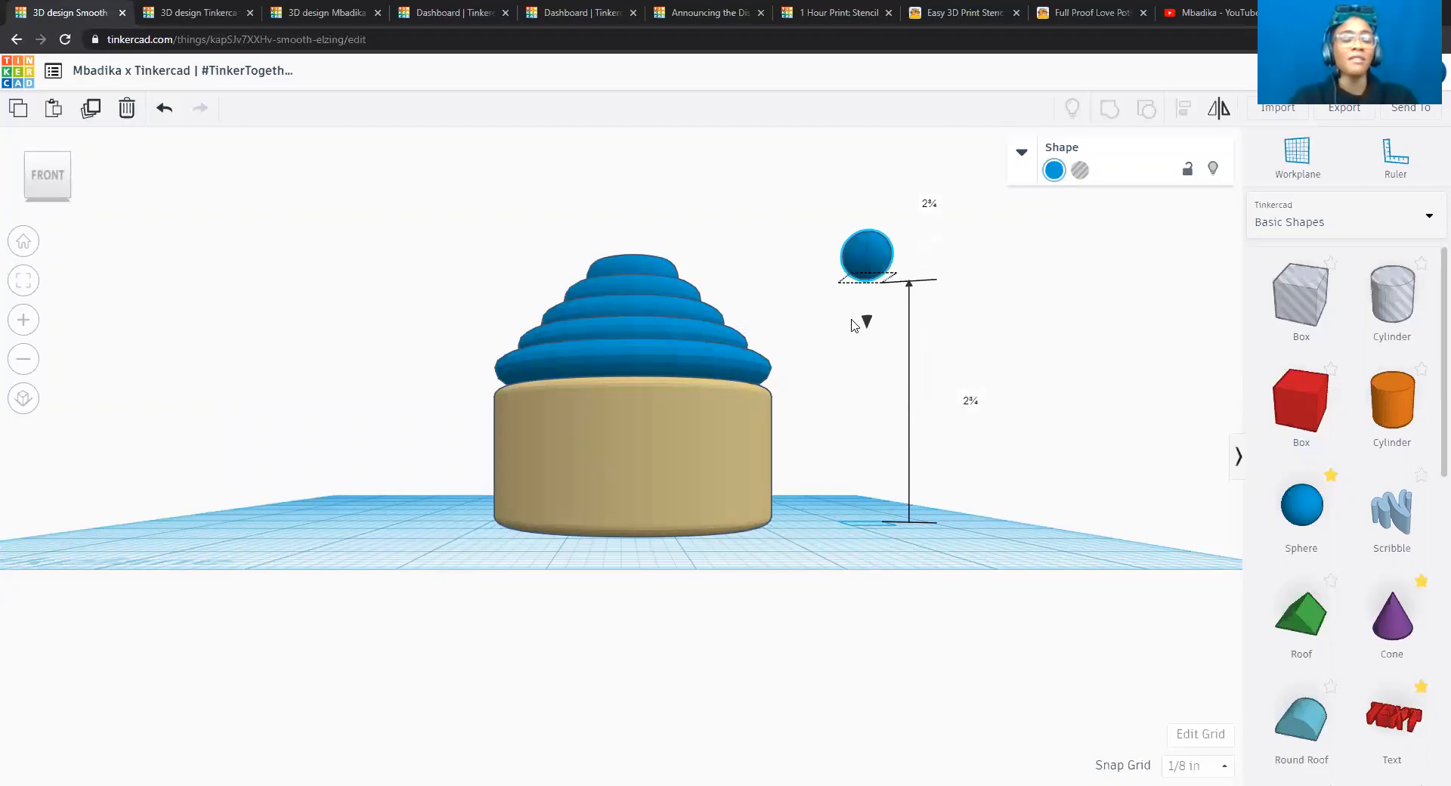
{"action": "left_click", "coordinate": [970, 400]}
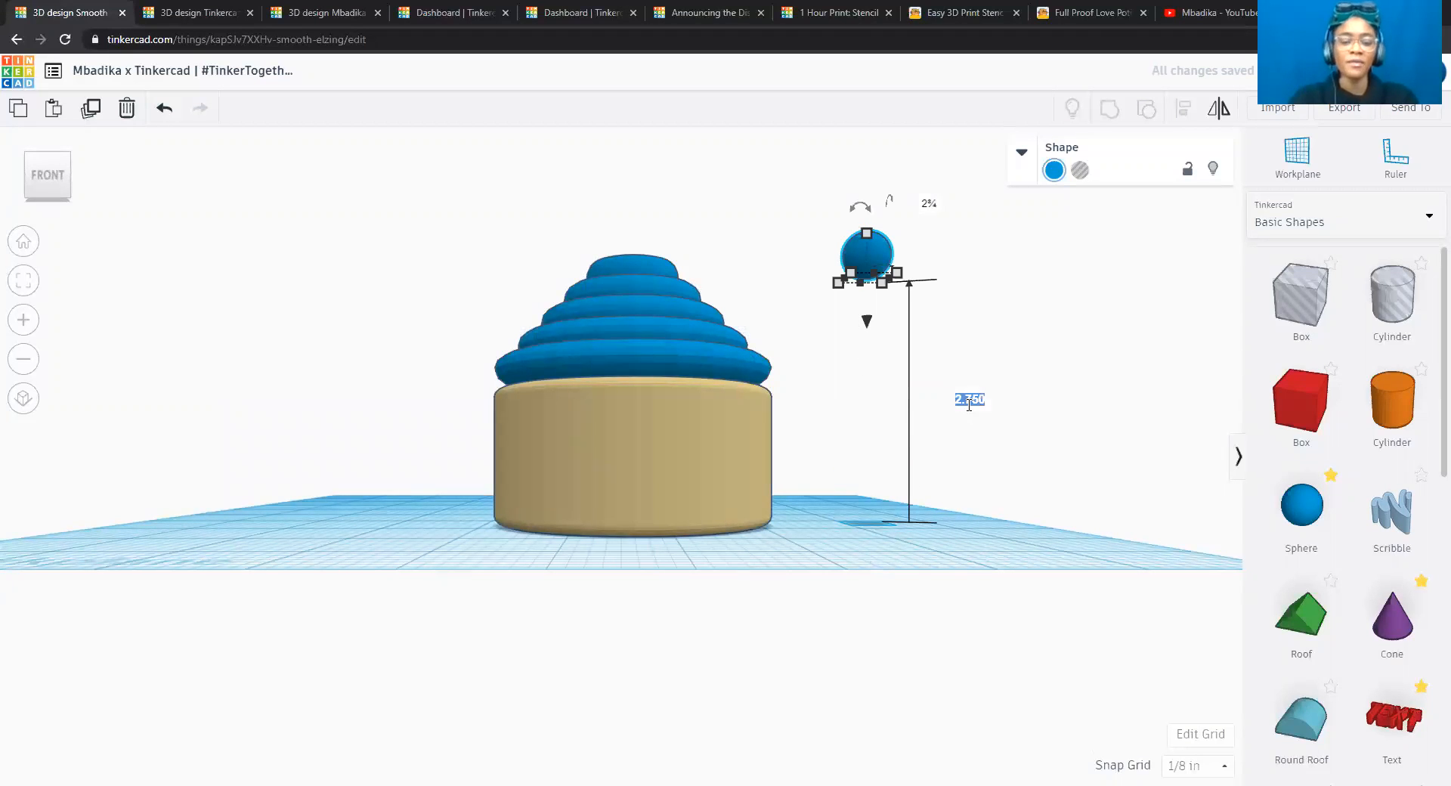
{"action": "type", "text": "2.75"}
{"action": "key", "text": "Return"}
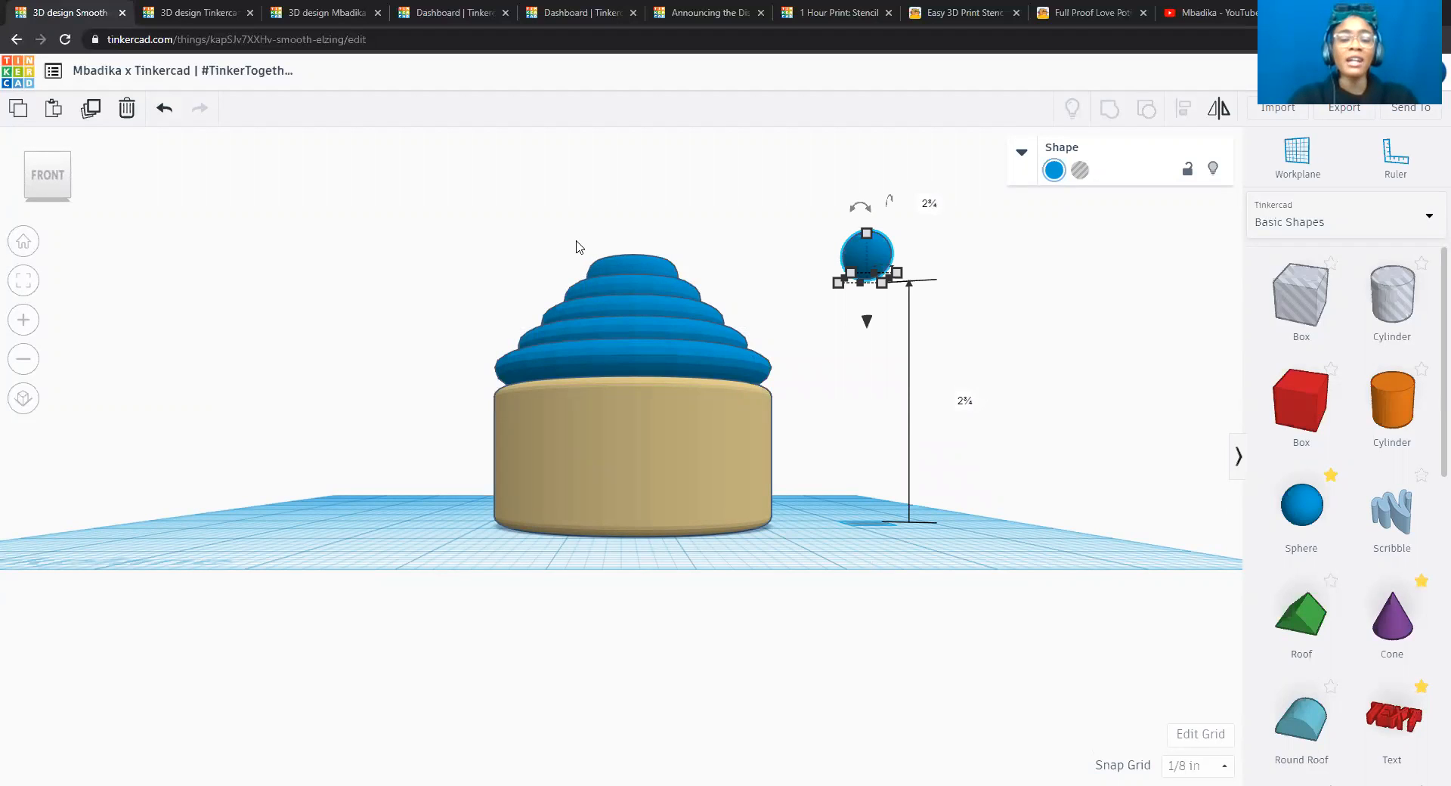
Select the base, all five tori and the sphere, align their centres in both horizontal directions, and deselect them.
{"action": "left_click_drag", "start_coordinate": [493, 228], "coordinate": [1009, 539]}
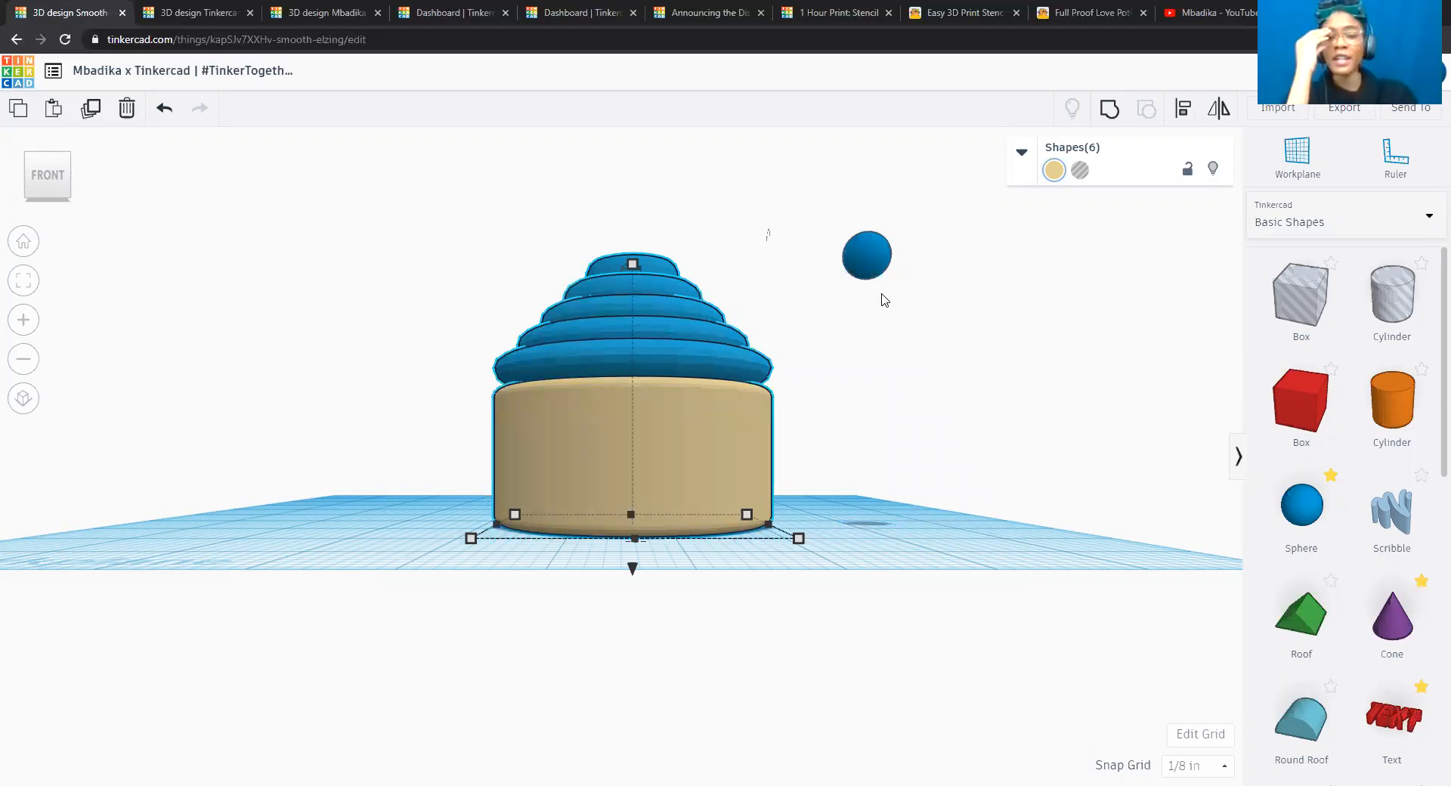
{"action": "left_click", "coordinate": [877, 257], "text": "shift"}
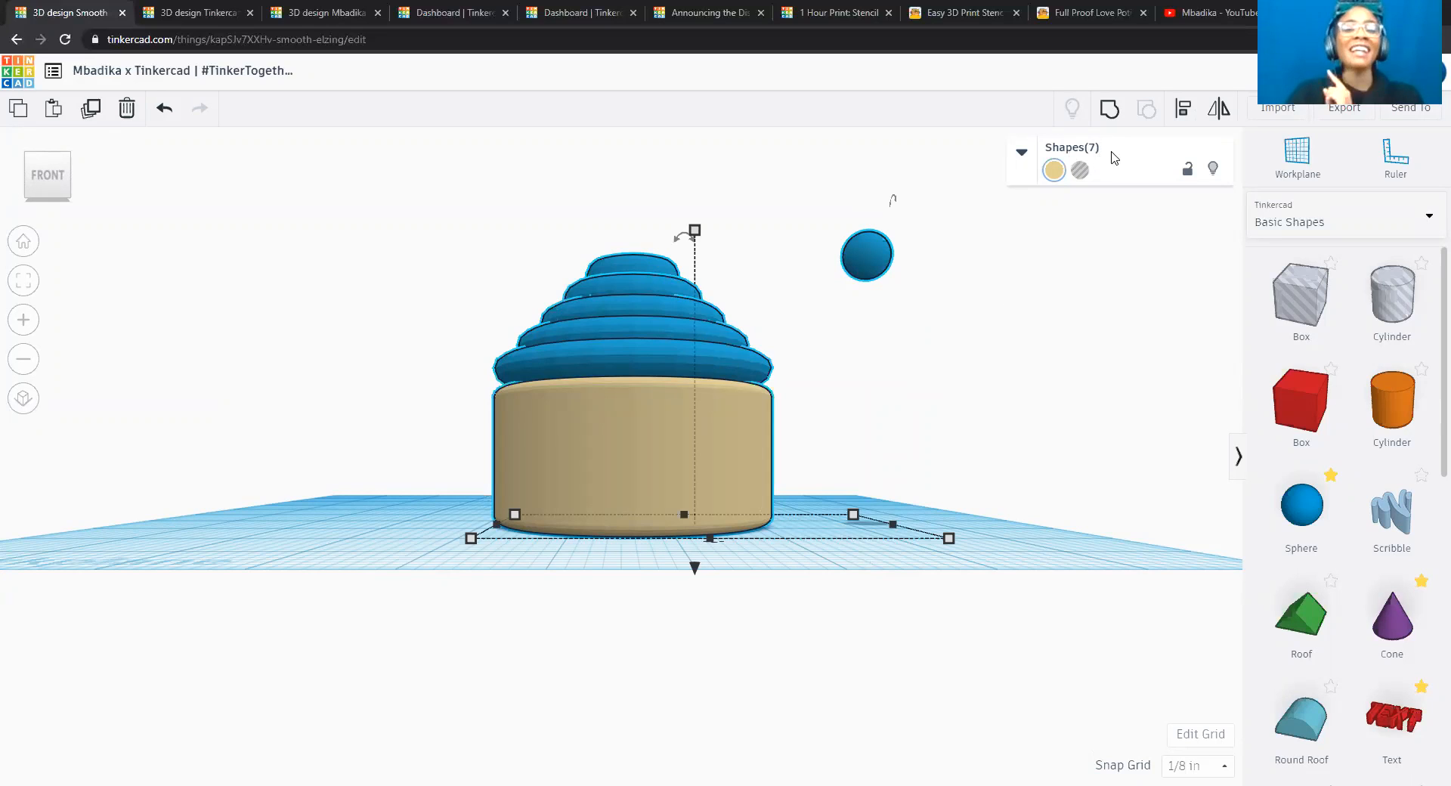
{"action": "left_click", "coordinate": [1183, 110]}
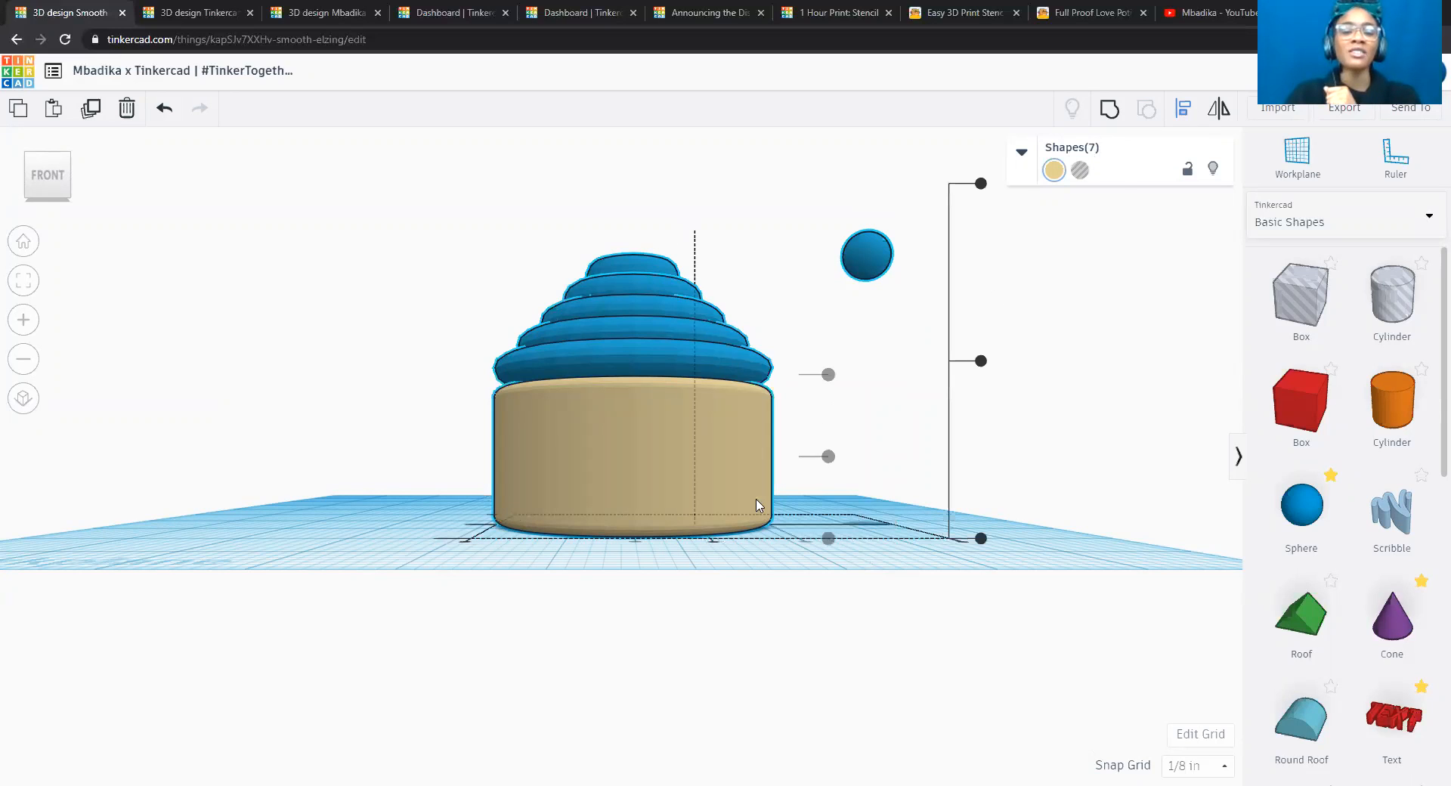
{"action": "left_click", "coordinate": [715, 543]}
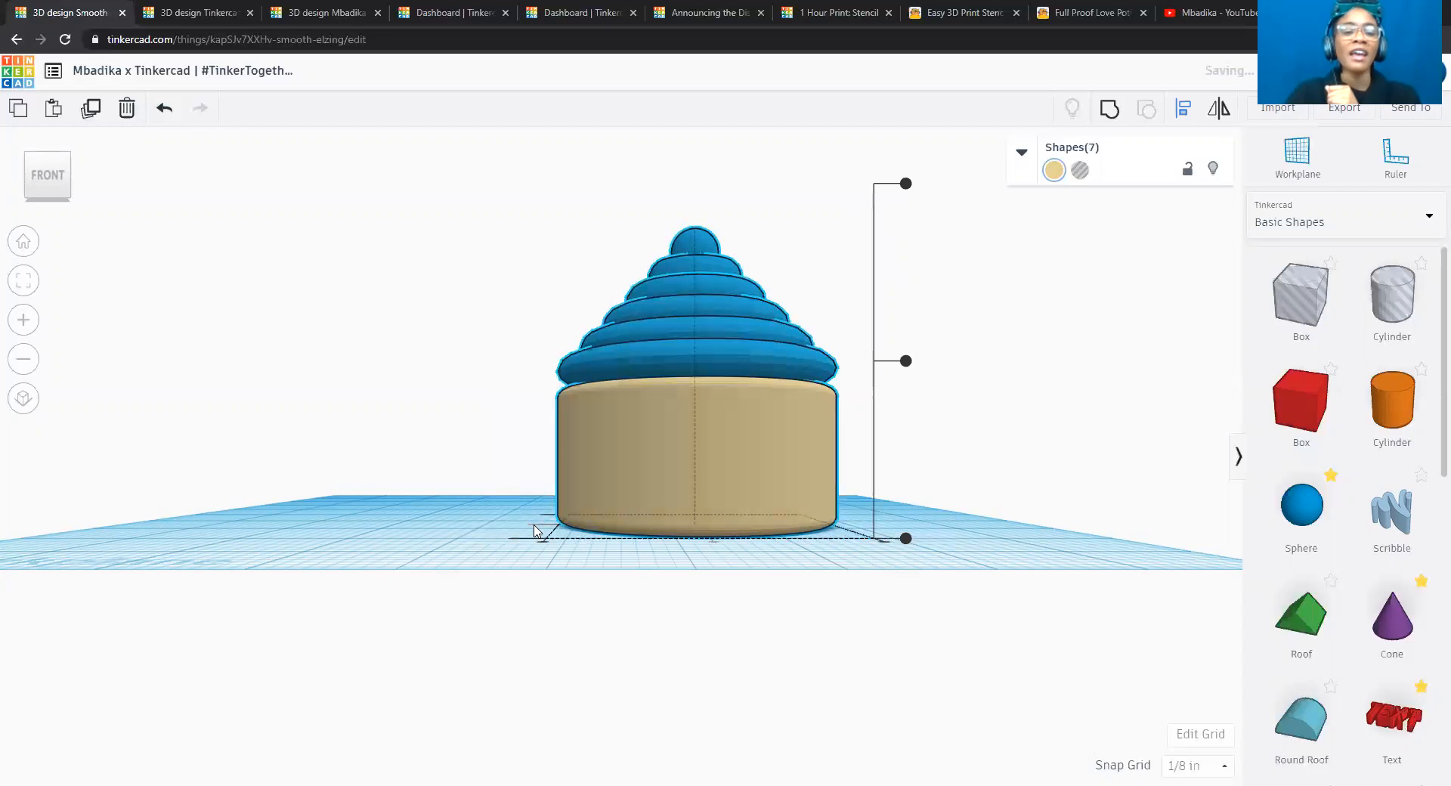
{"action": "left_click", "coordinate": [47, 157]}
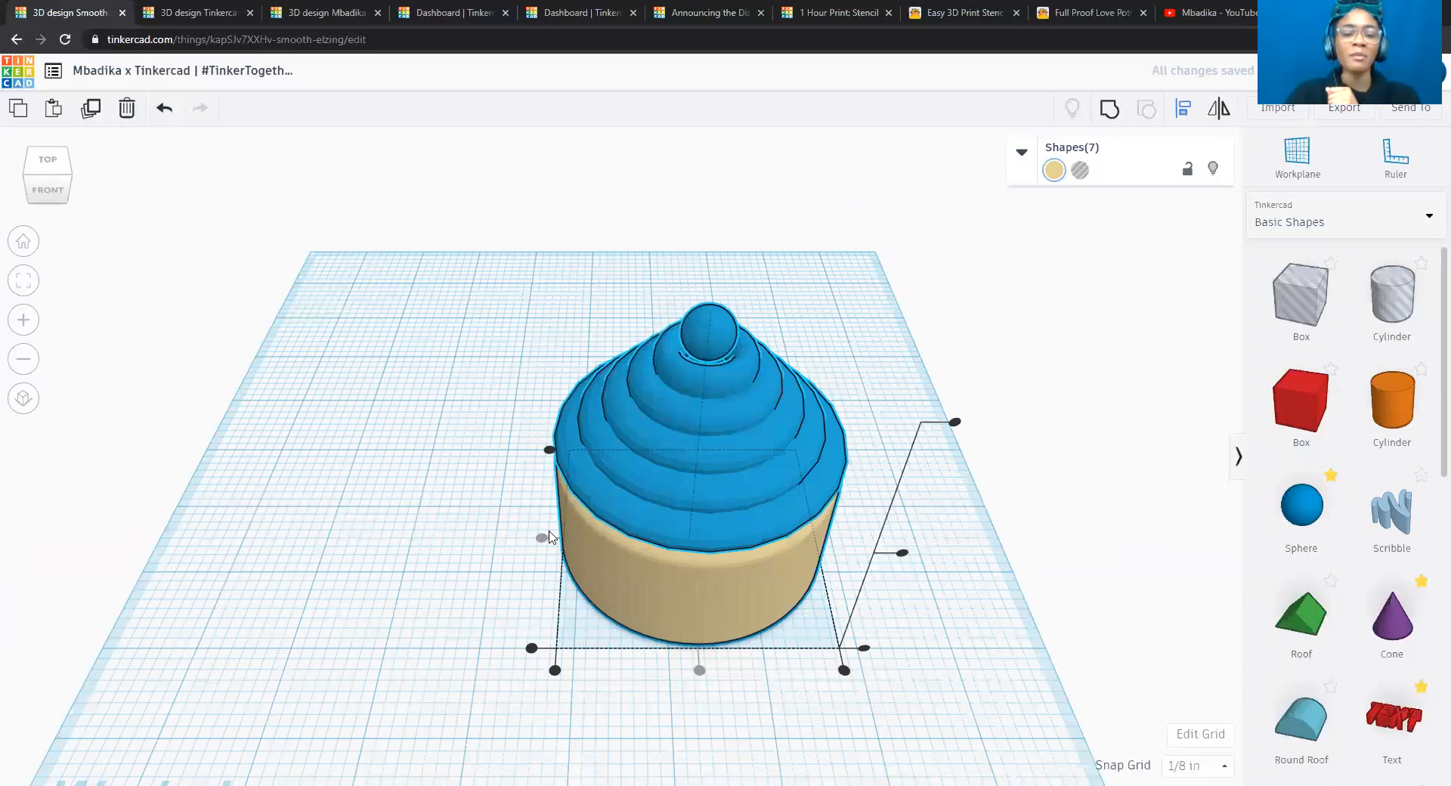
{"action": "left_click", "coordinate": [35, 193]}
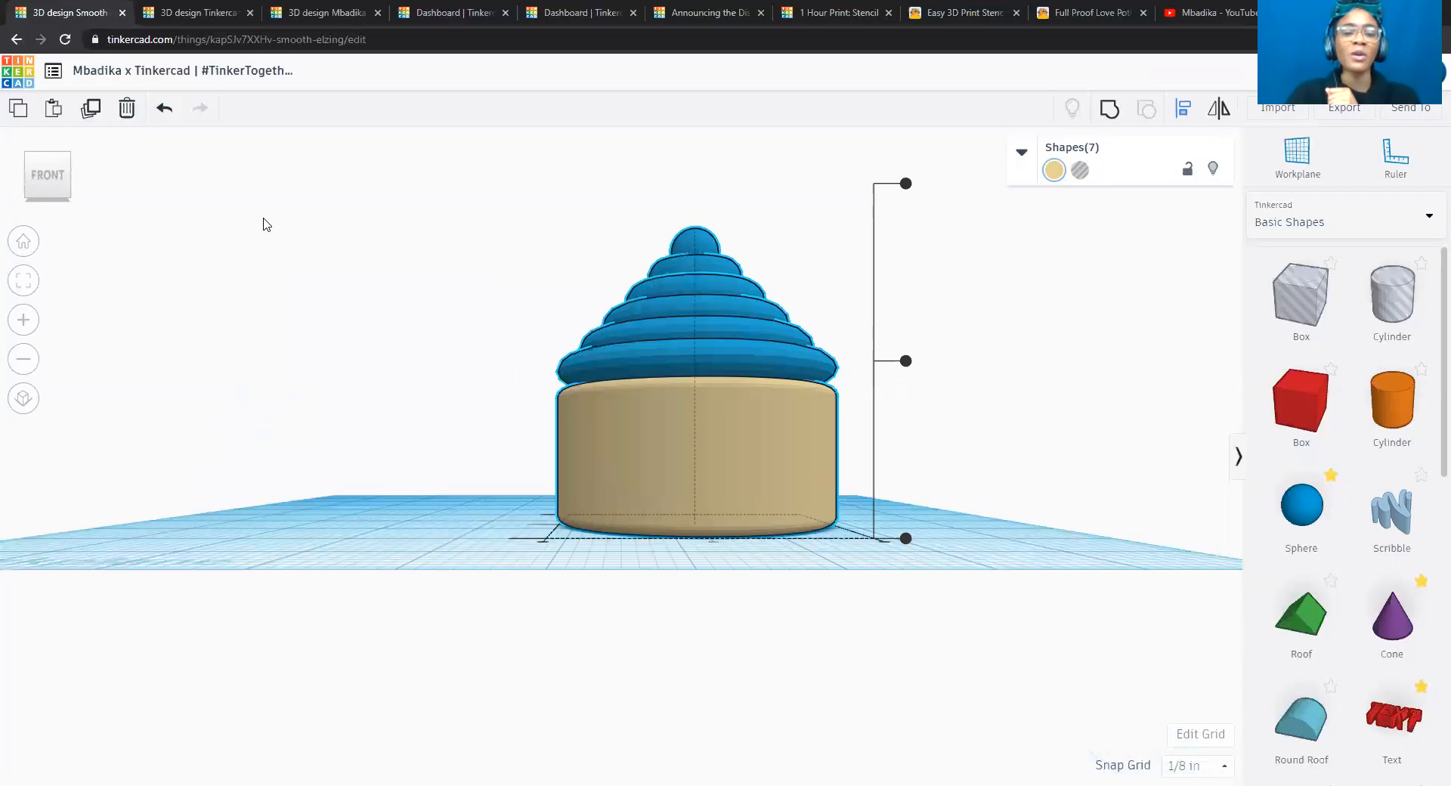
{"action": "left_click", "coordinate": [50, 161]}
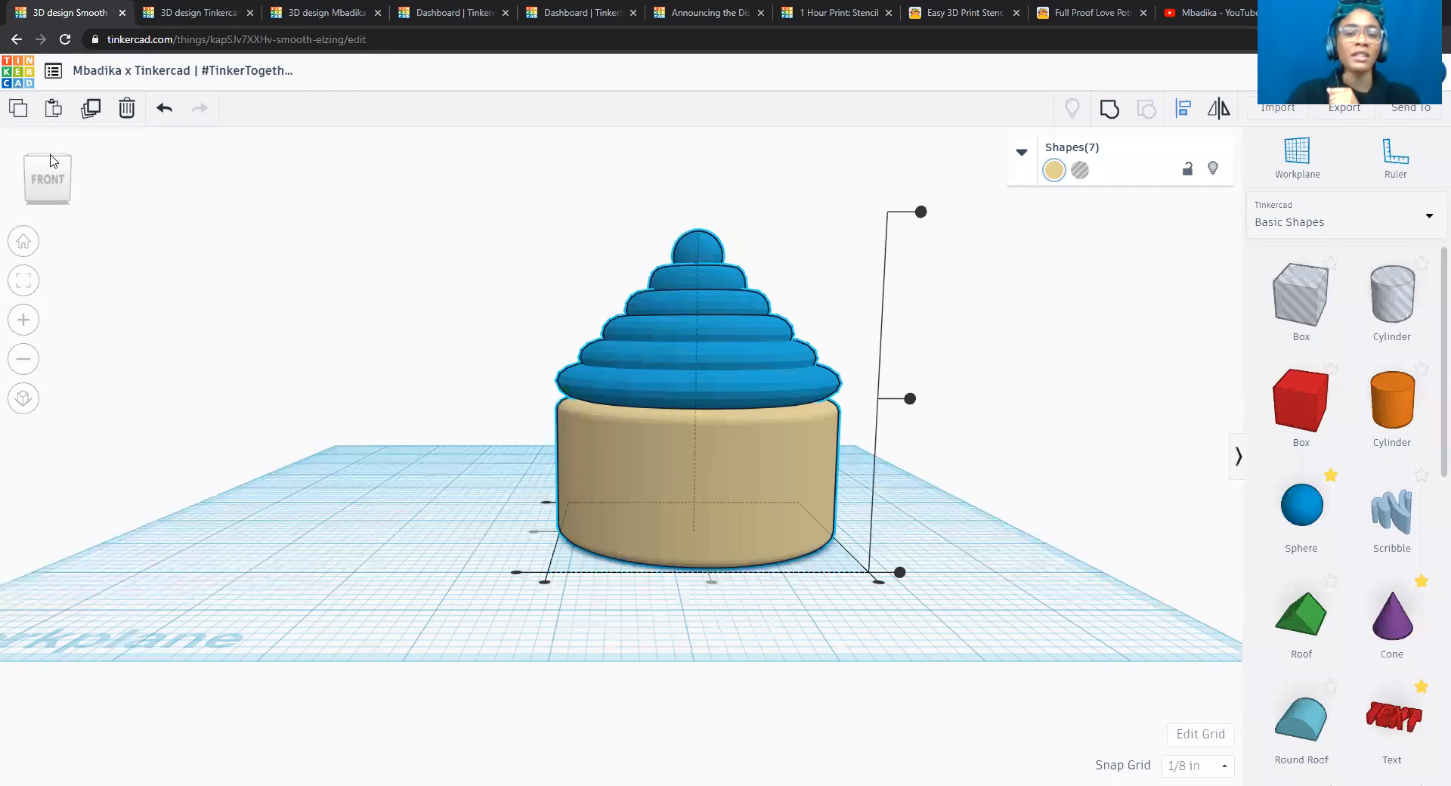
{"action": "left_click", "coordinate": [50, 161]}
{"action": "left_click", "coordinate": [52, 193]}
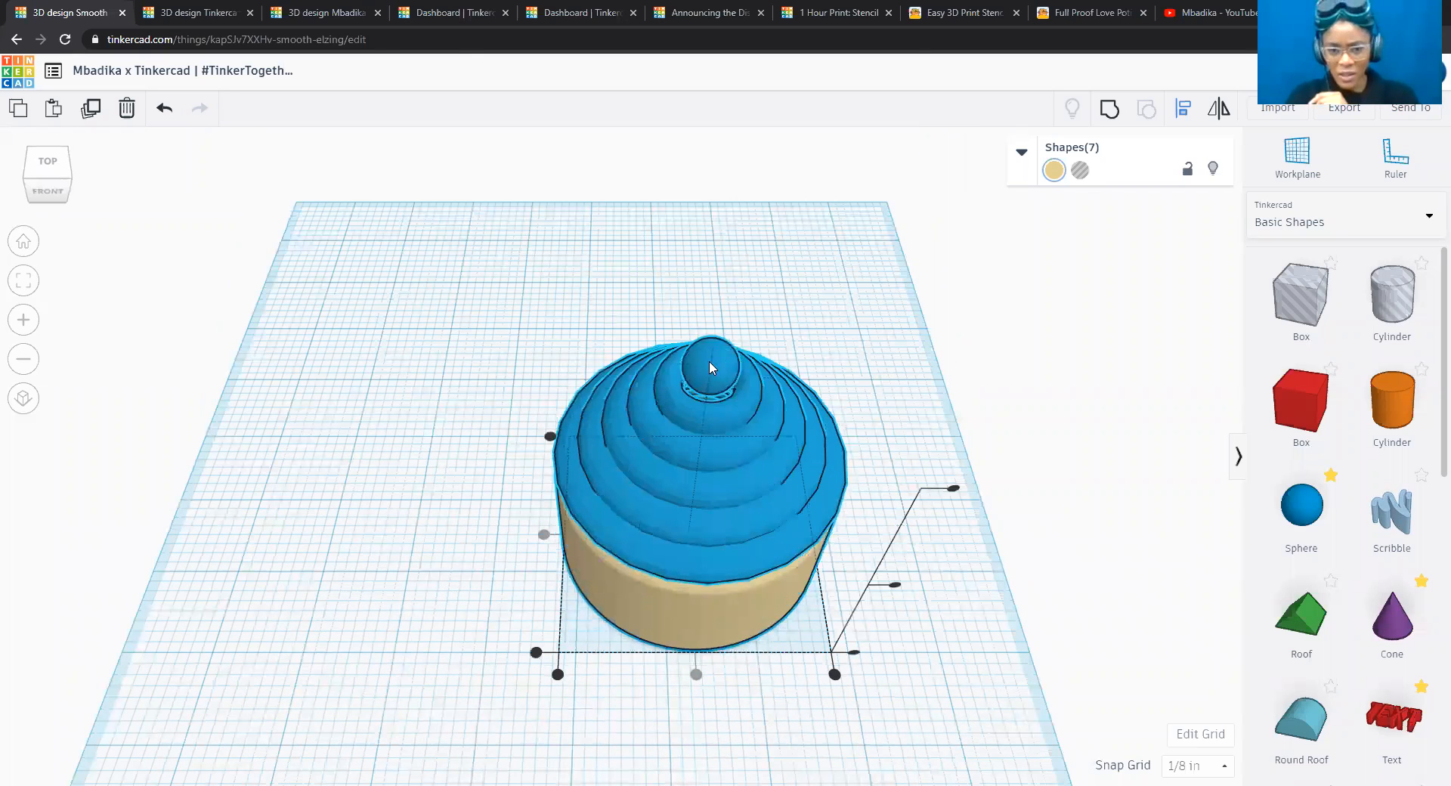
{"action": "left_click", "coordinate": [51, 189]}
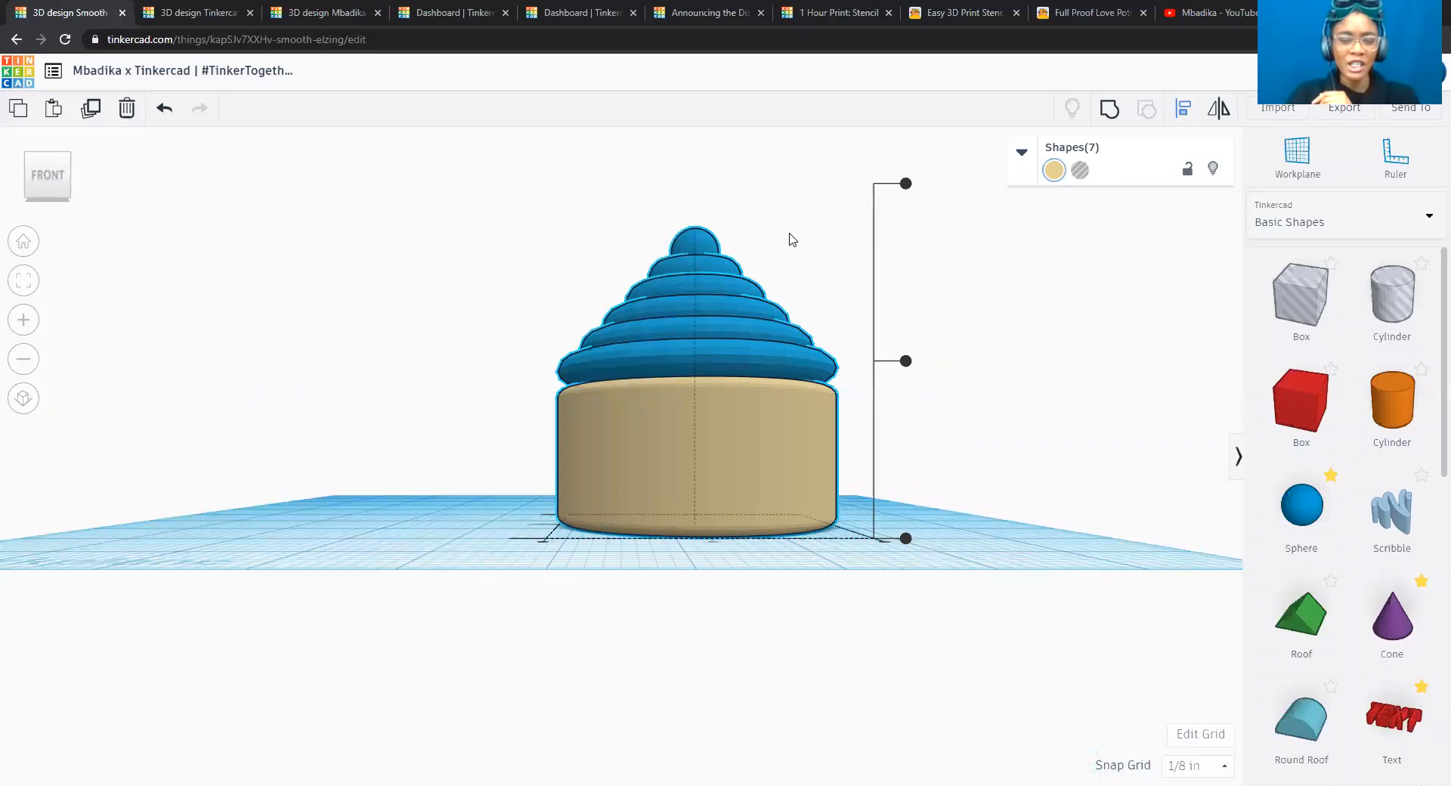
{"action": "left_click", "coordinate": [792, 238]}
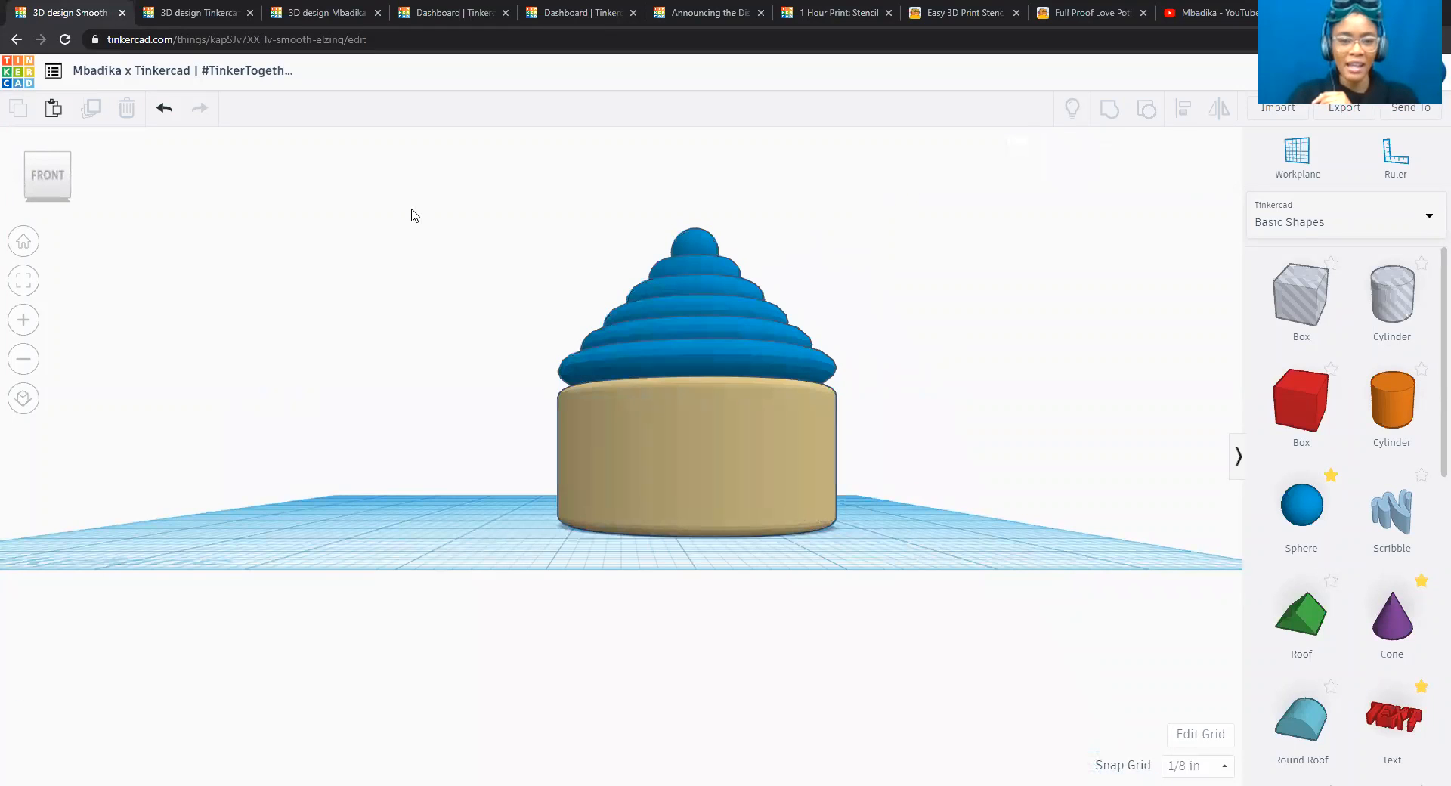
Lower the sphere 1/4 inch into the topmost torus and deselect it.
{"action": "left_click", "coordinate": [48, 158]}
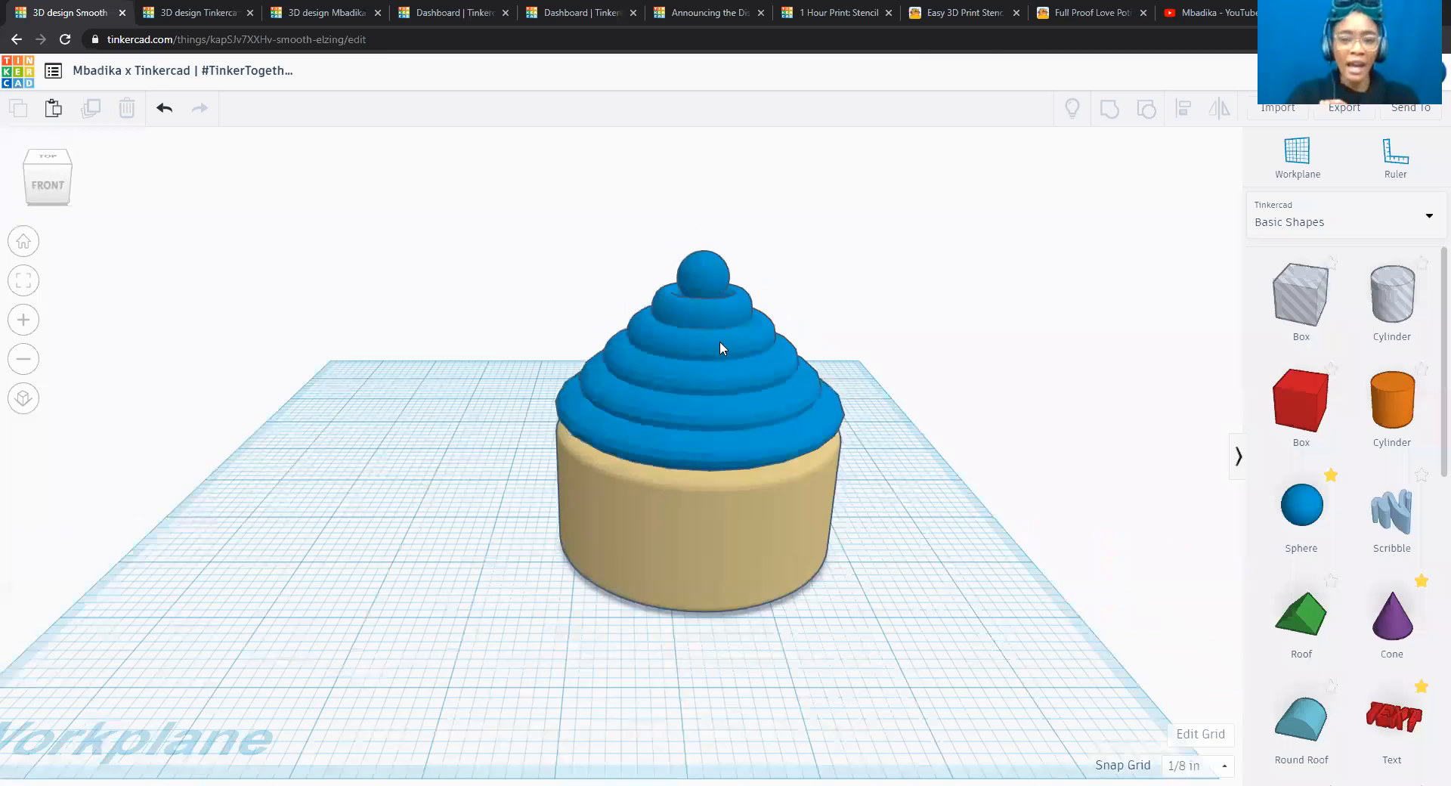
{"action": "left_click", "coordinate": [718, 339]}
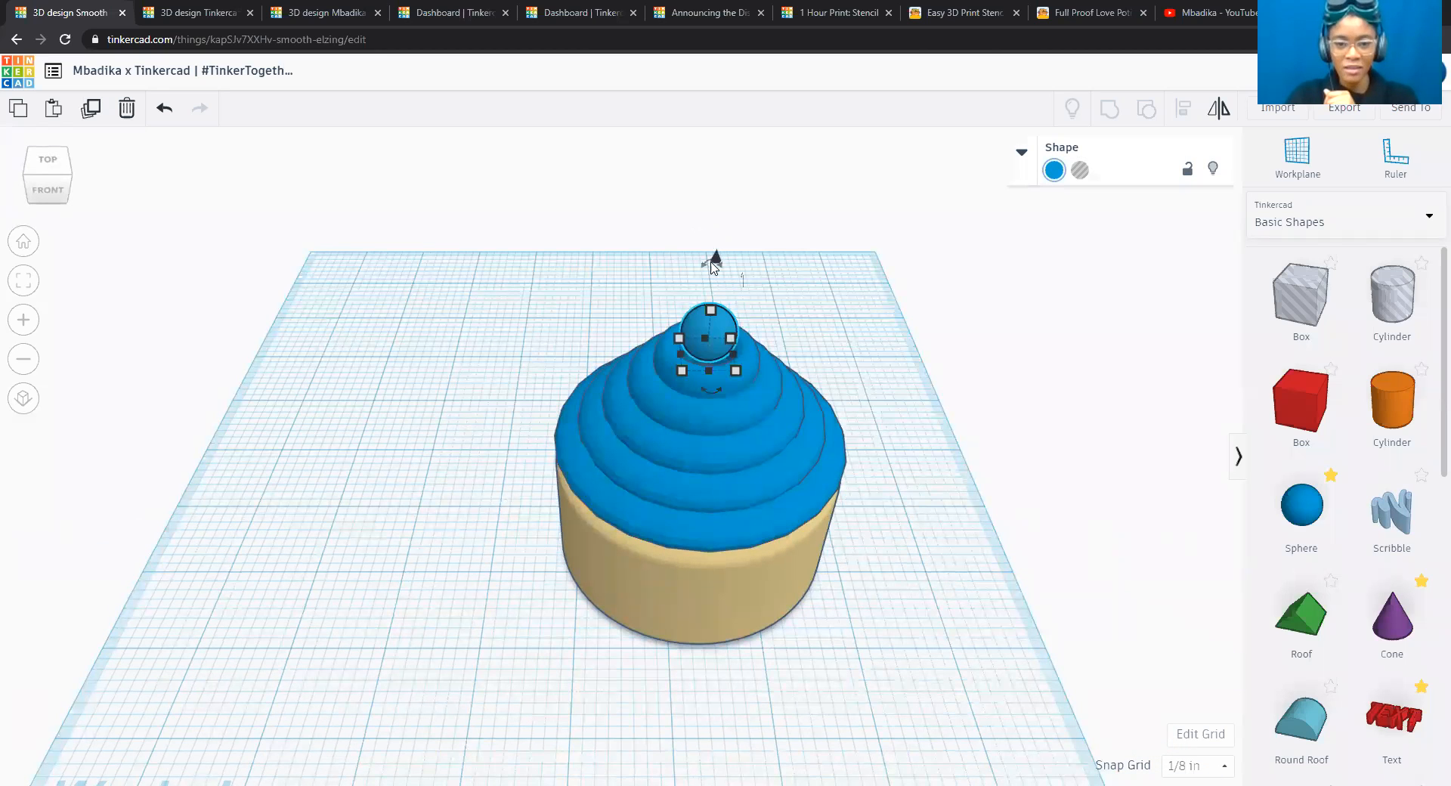
{"action": "left_click_drag", "start_coordinate": [718, 261], "coordinate": [719, 291]}
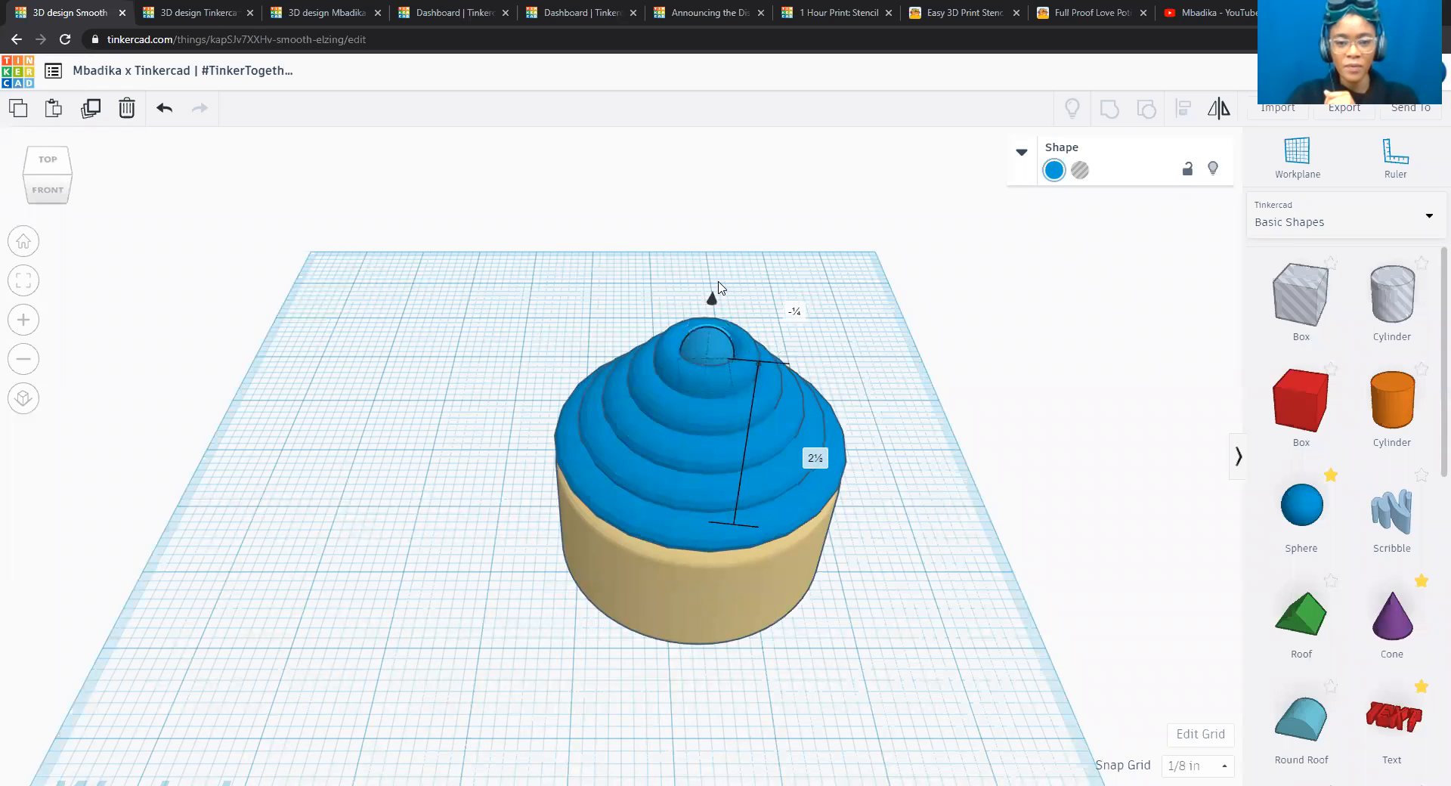
{"action": "left_click", "coordinate": [930, 385]}
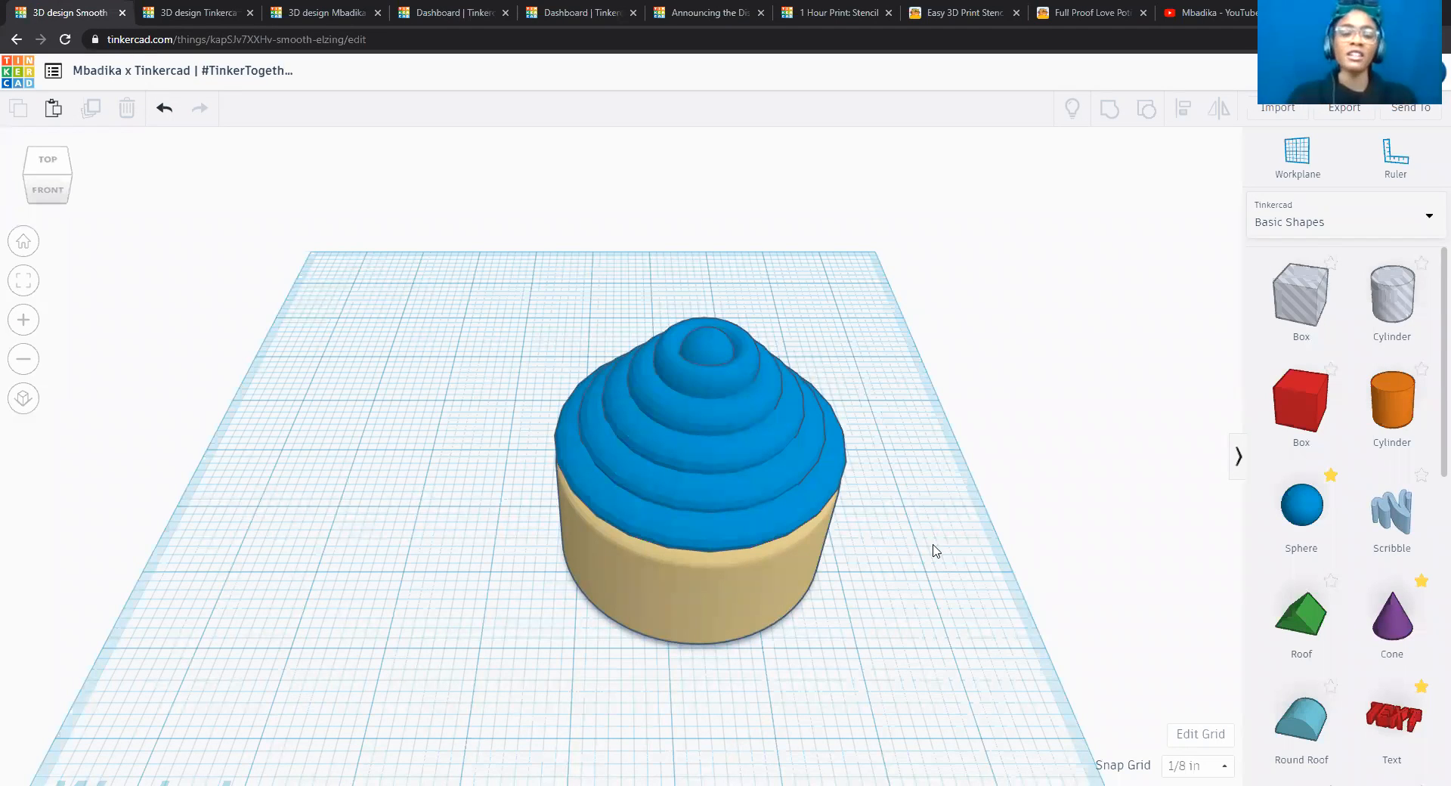
Colour the second torus from the bottom with the bright pink preset.
{"action": "left_click", "coordinate": [759, 483]}
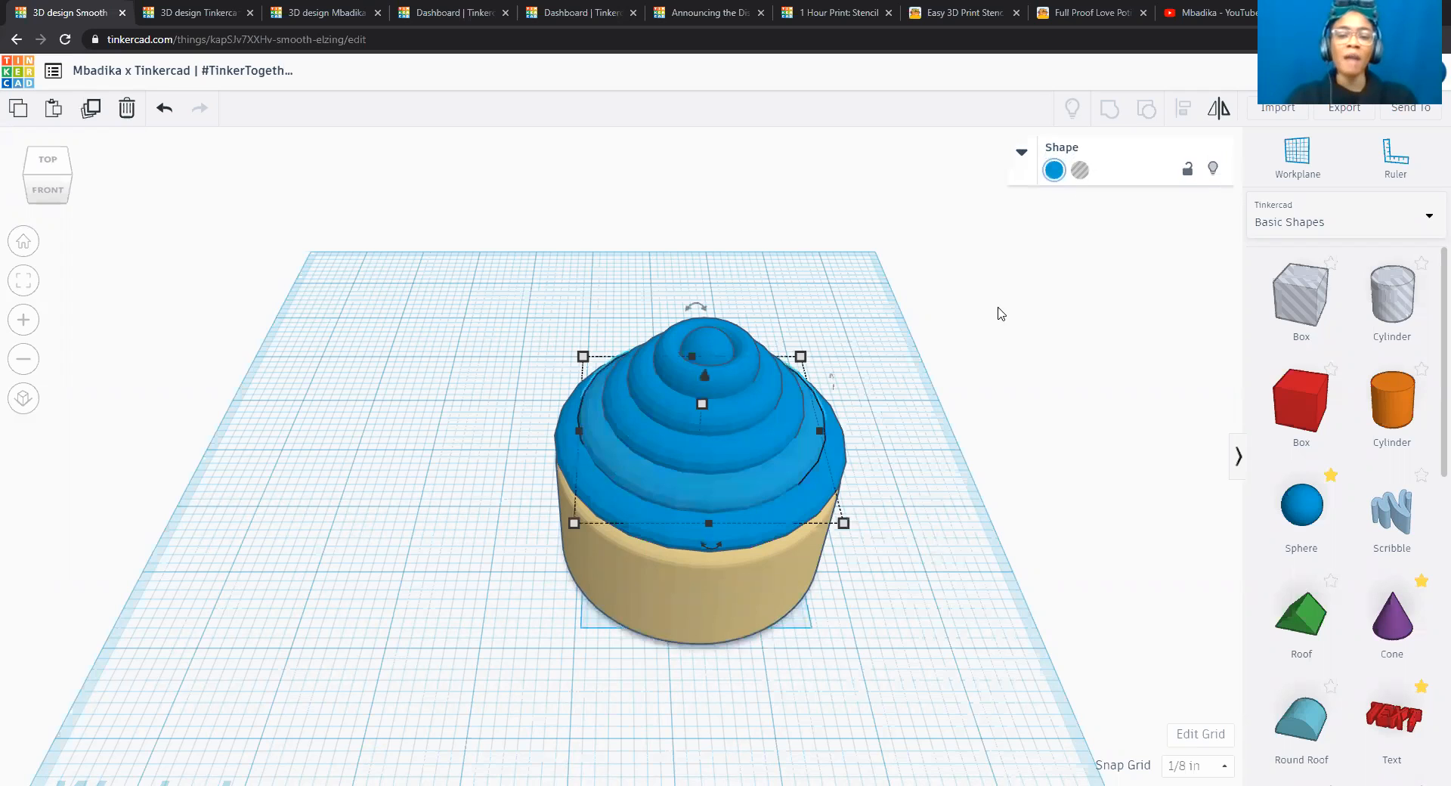
{"action": "left_click", "coordinate": [1052, 172]}
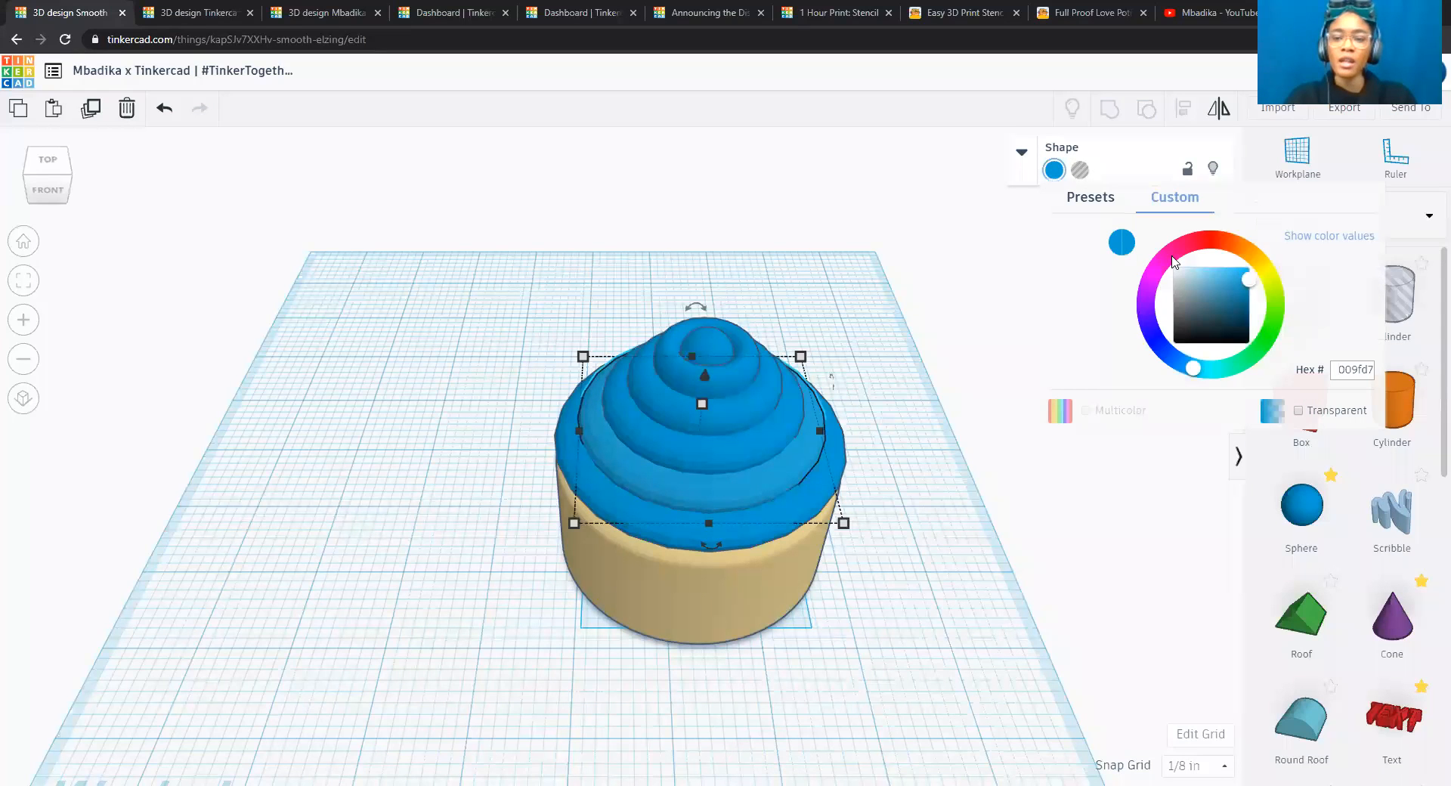
{"action": "left_click", "coordinate": [1090, 201]}
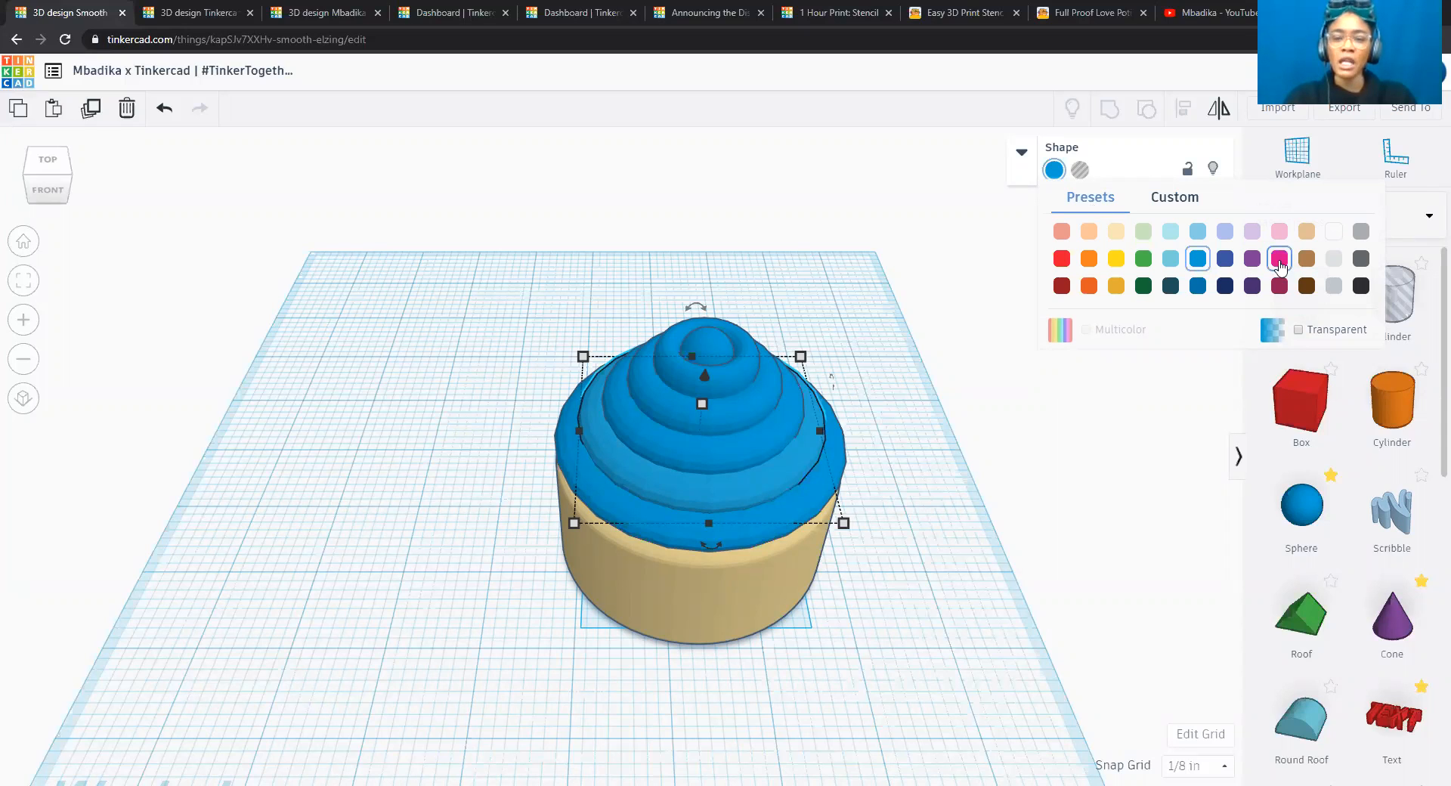
{"action": "left_click", "coordinate": [1279, 259]}
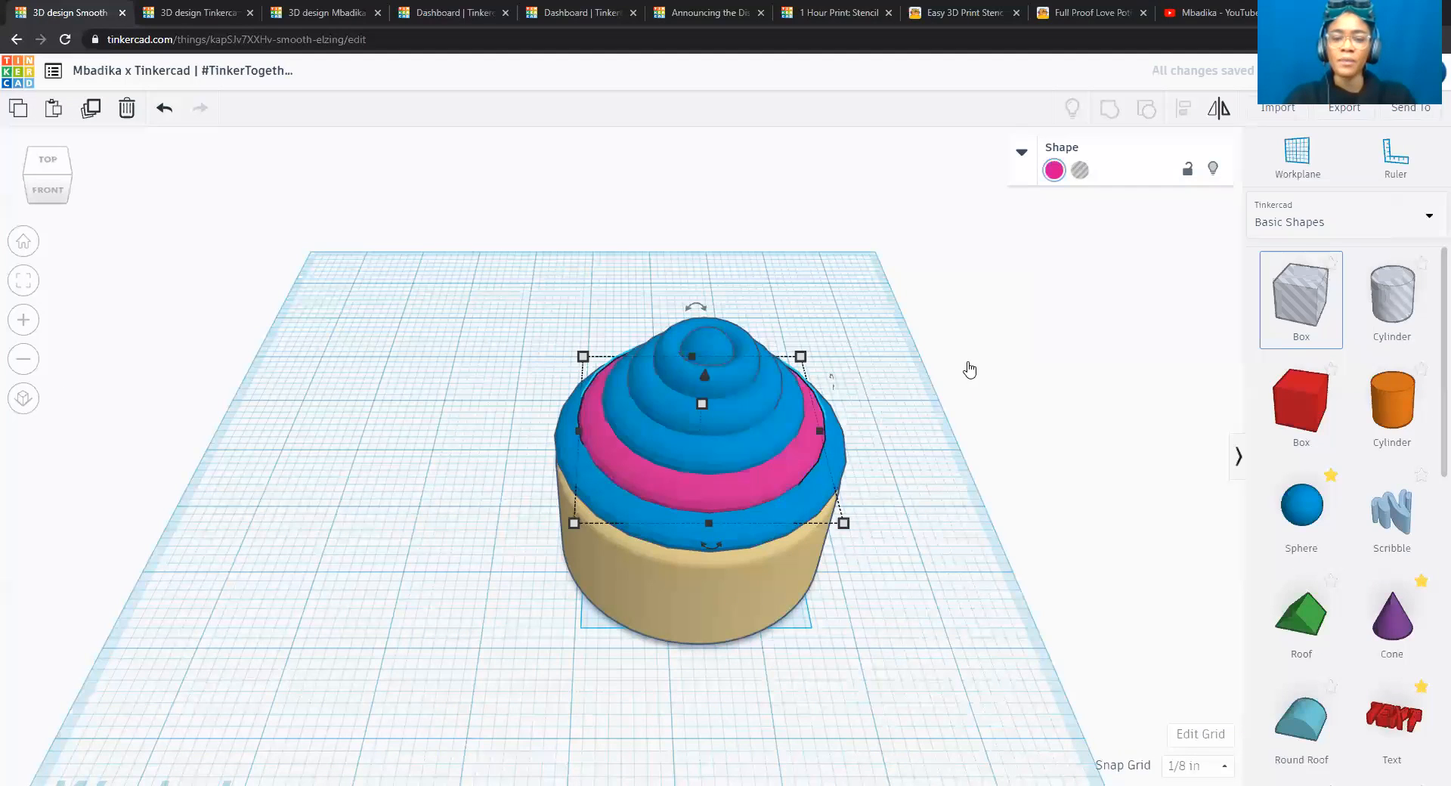
Colour the bottom torus bright pink and the second torus from the bottom purple.
{"action": "left_click", "coordinate": [752, 541]}
{"action": "left_click", "coordinate": [1054, 171]}
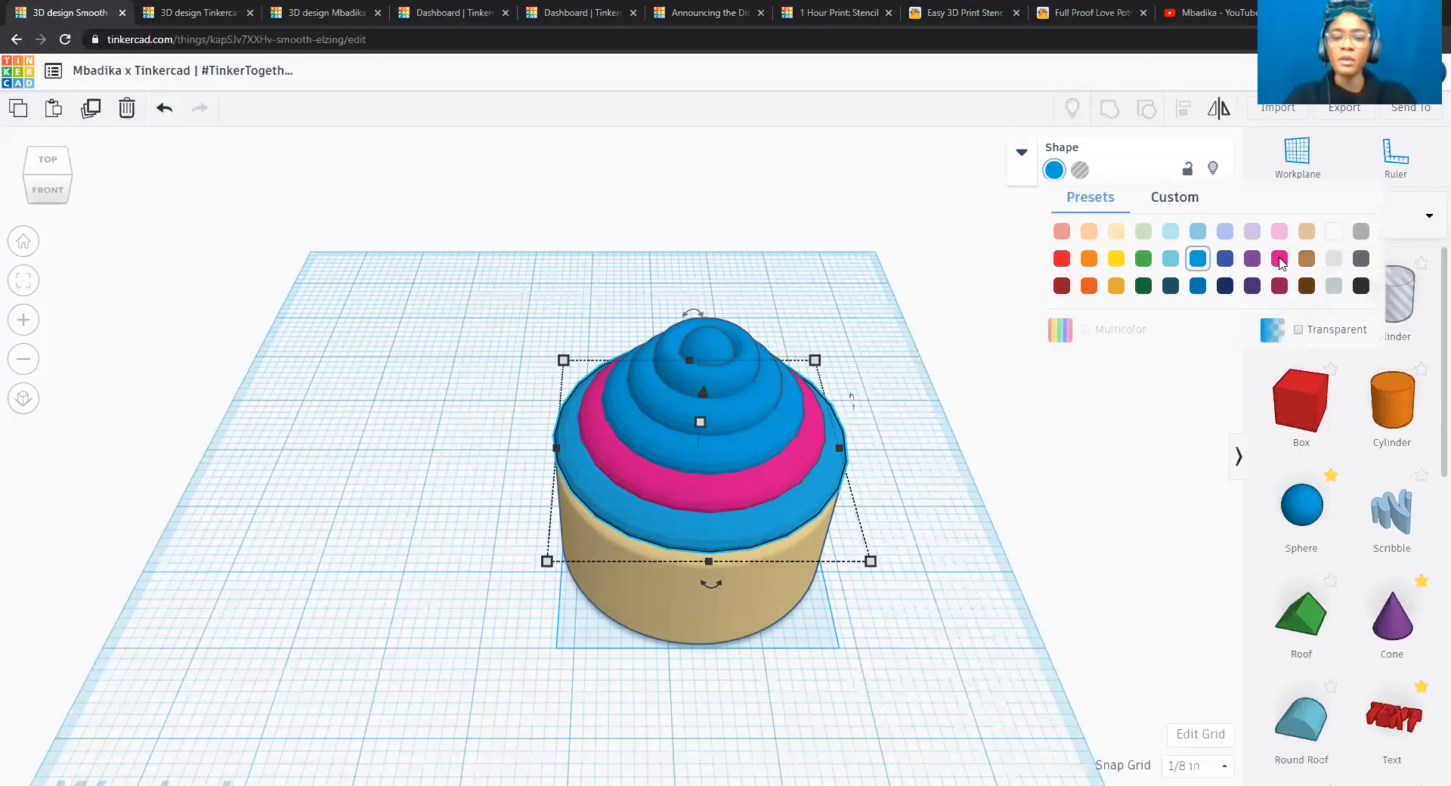
{"action": "left_click", "coordinate": [777, 473]}
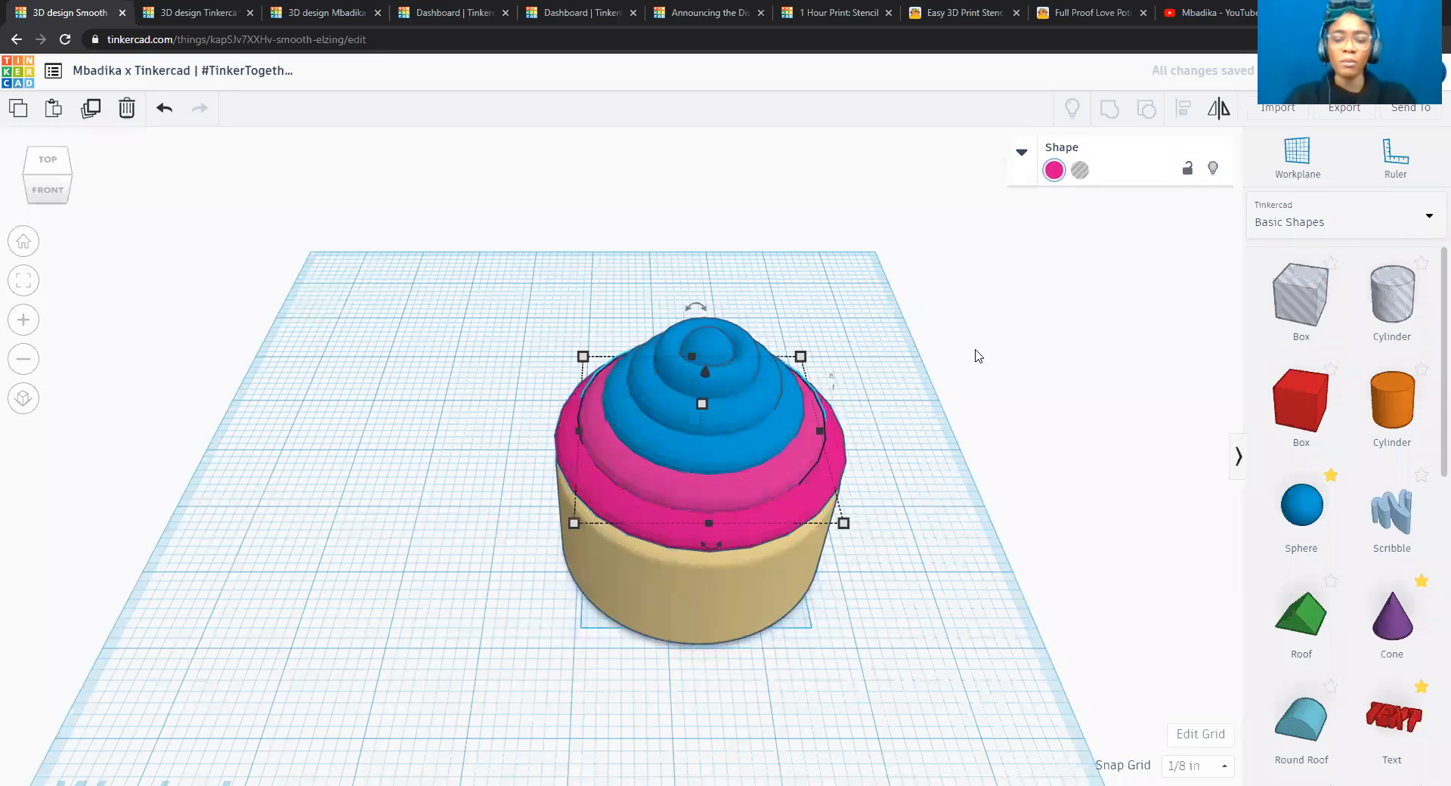
{"action": "left_click", "coordinate": [1053, 171]}
{"action": "left_click", "coordinate": [1268, 263]}
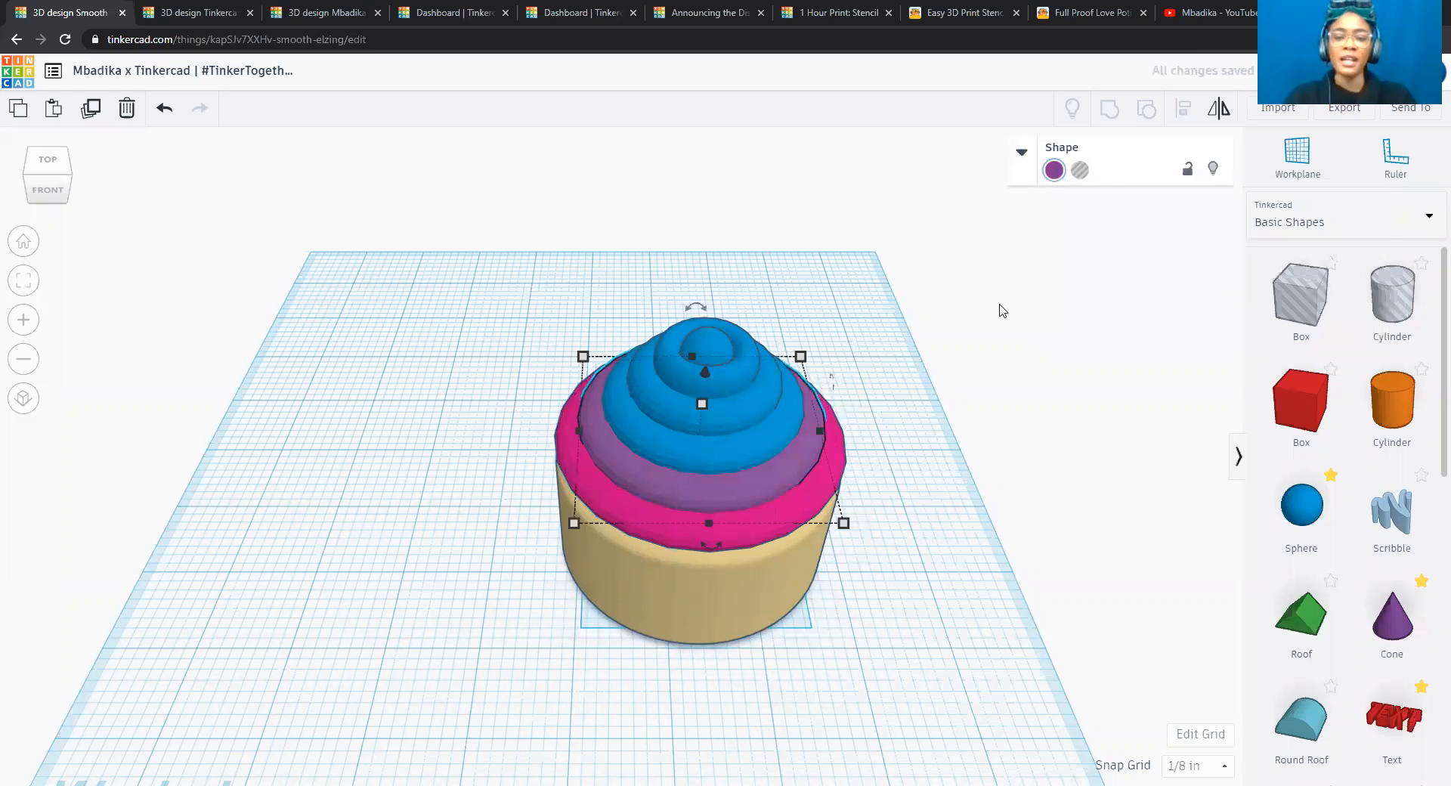
Colour the third torus from the bottom with the medium indigo-blue preset.
{"action": "left_click", "coordinate": [754, 442]}
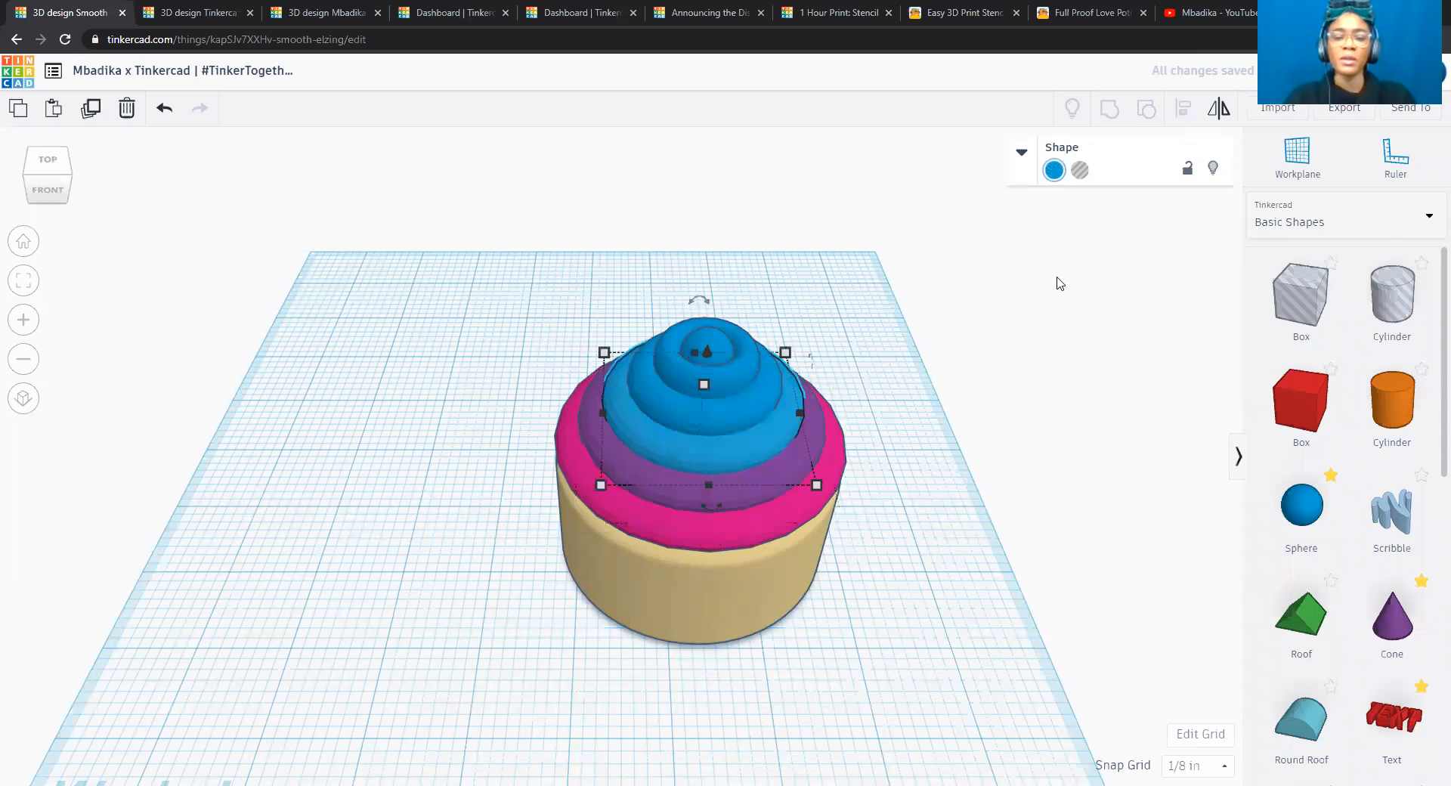
{"action": "left_click", "coordinate": [1055, 171]}
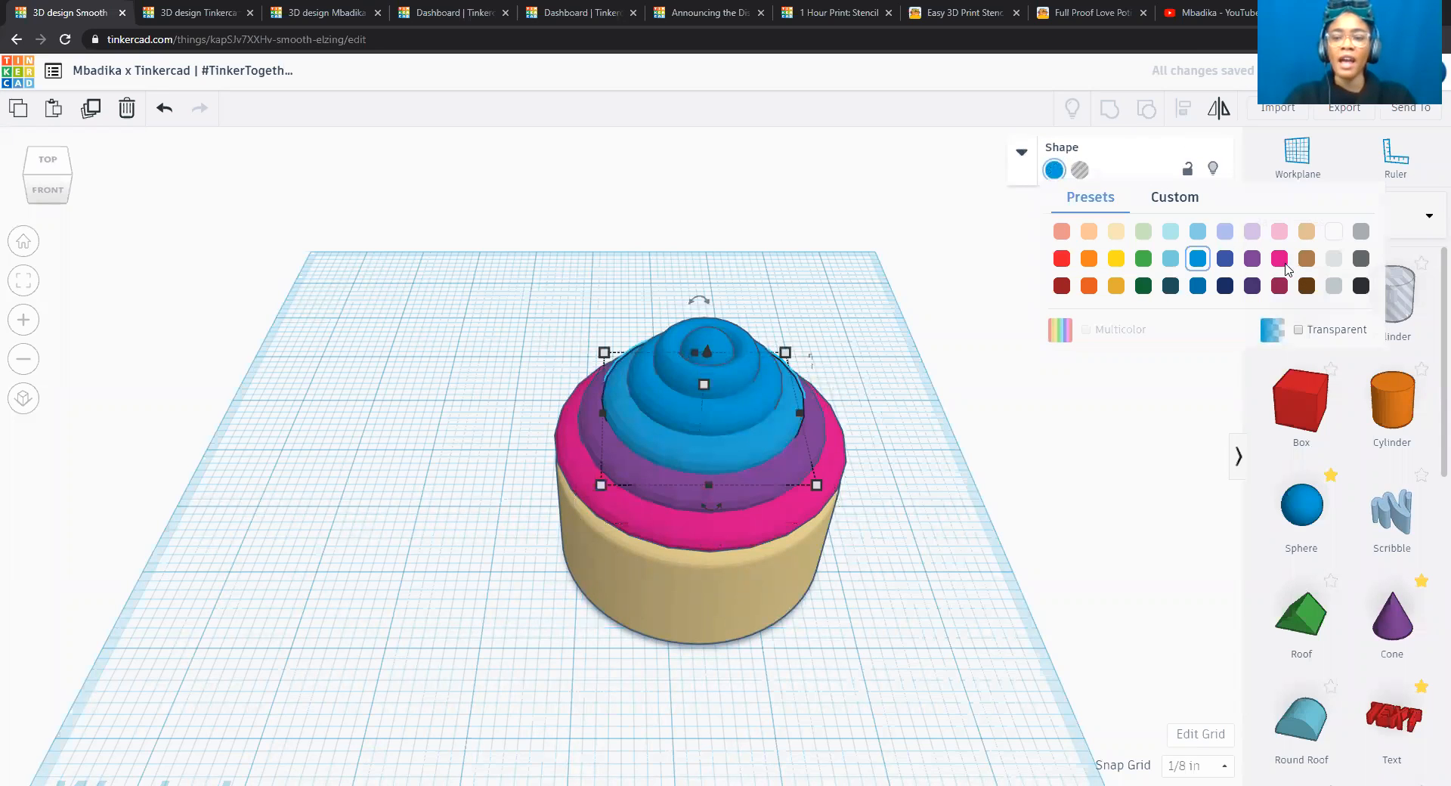
{"action": "left_click", "coordinate": [1225, 259]}
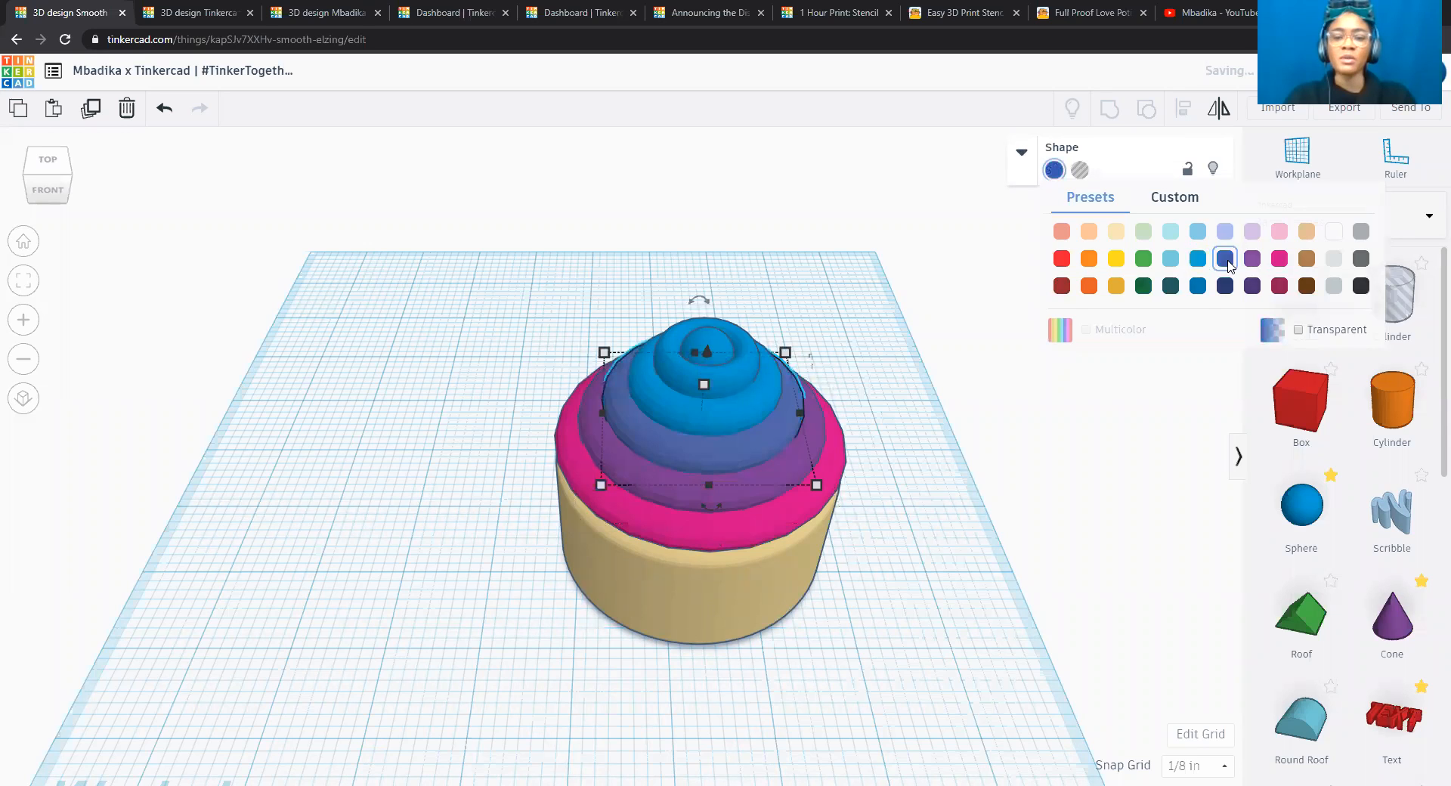
Colour the fourth torus from the bottom with the medium turquoise preset.
{"action": "left_click", "coordinate": [736, 411]}
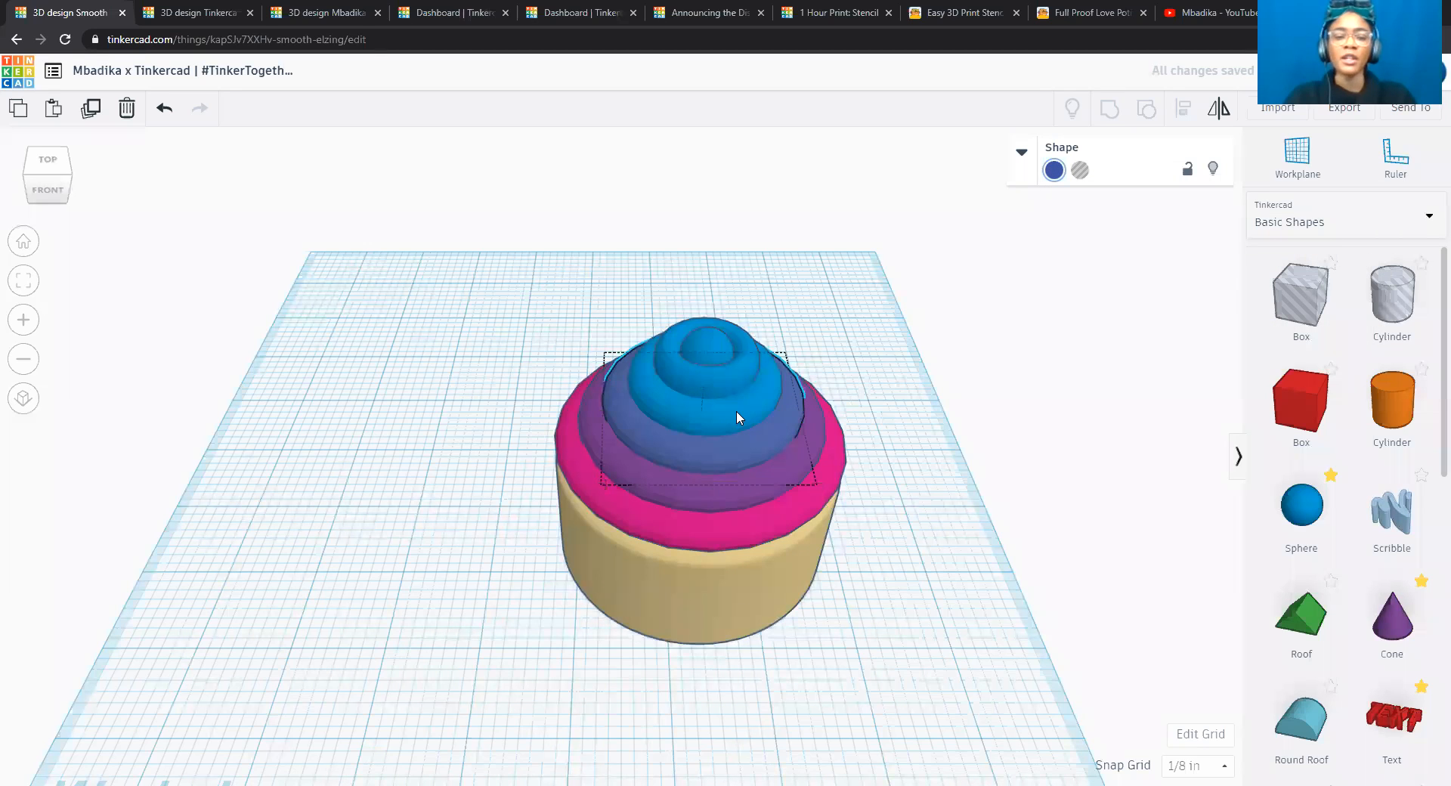
{"action": "left_click", "coordinate": [1054, 173]}
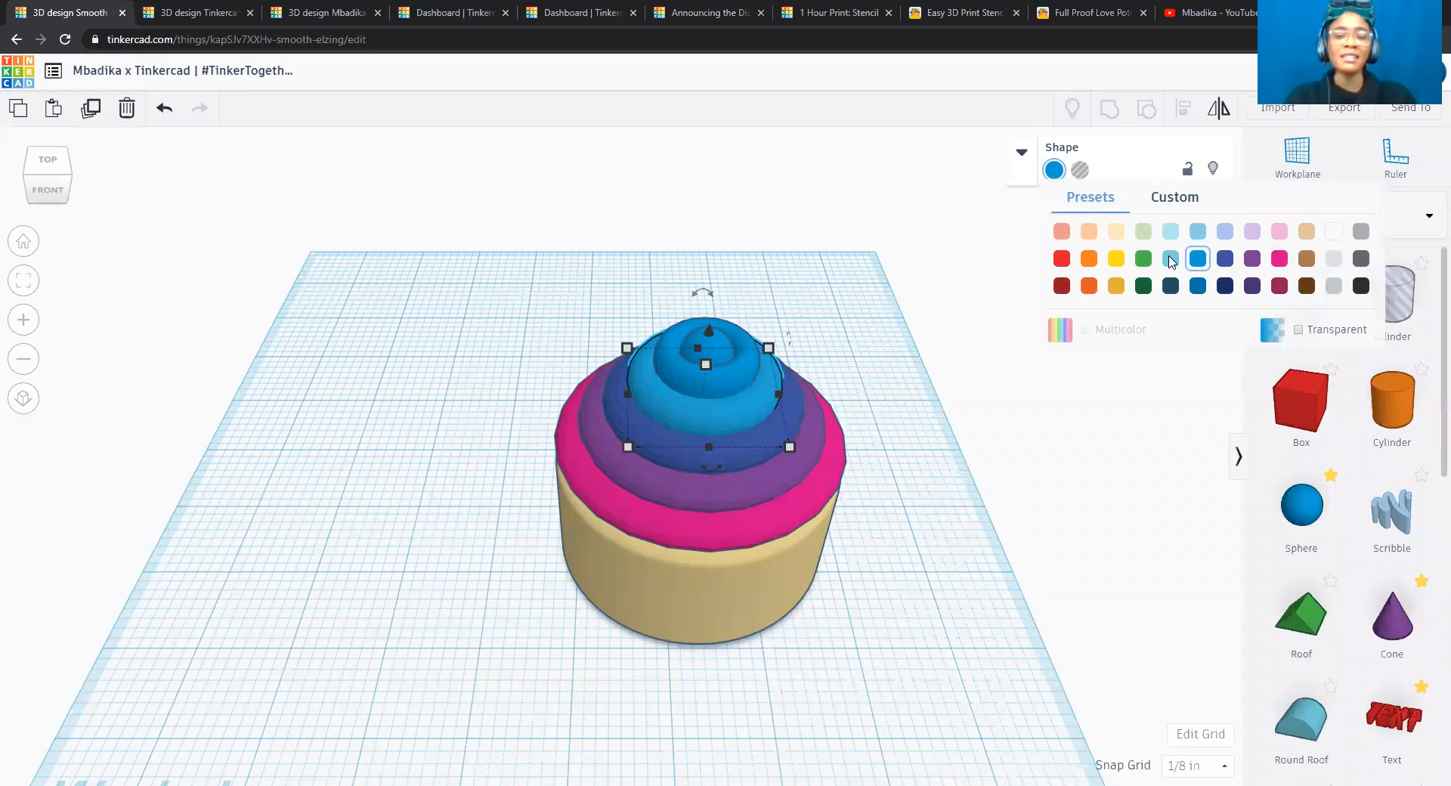
{"action": "left_click", "coordinate": [1171, 258]}
Colour the topmost torus with the medium turquoise preset.
{"action": "left_click", "coordinate": [730, 369]}
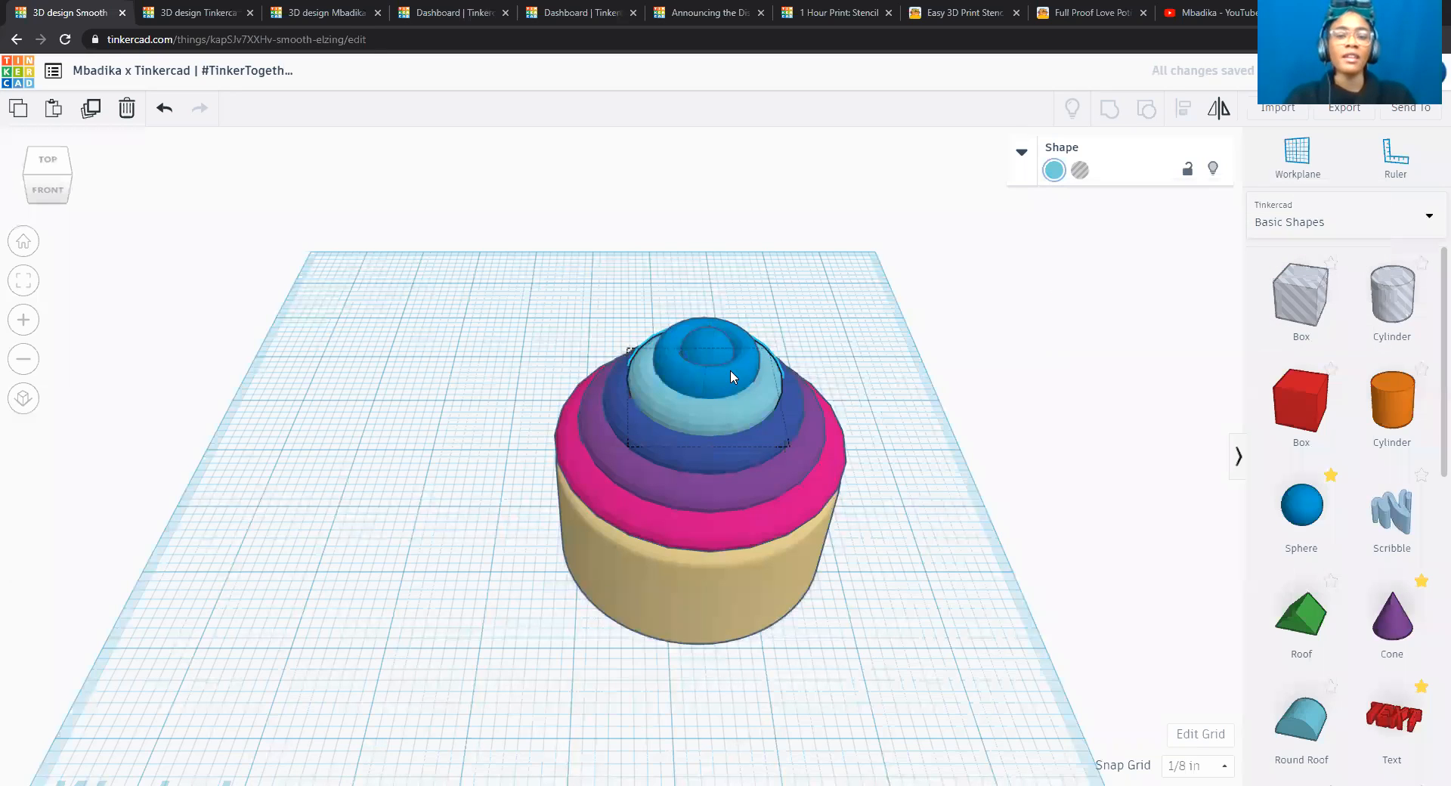
{"action": "left_click", "coordinate": [1054, 170]}
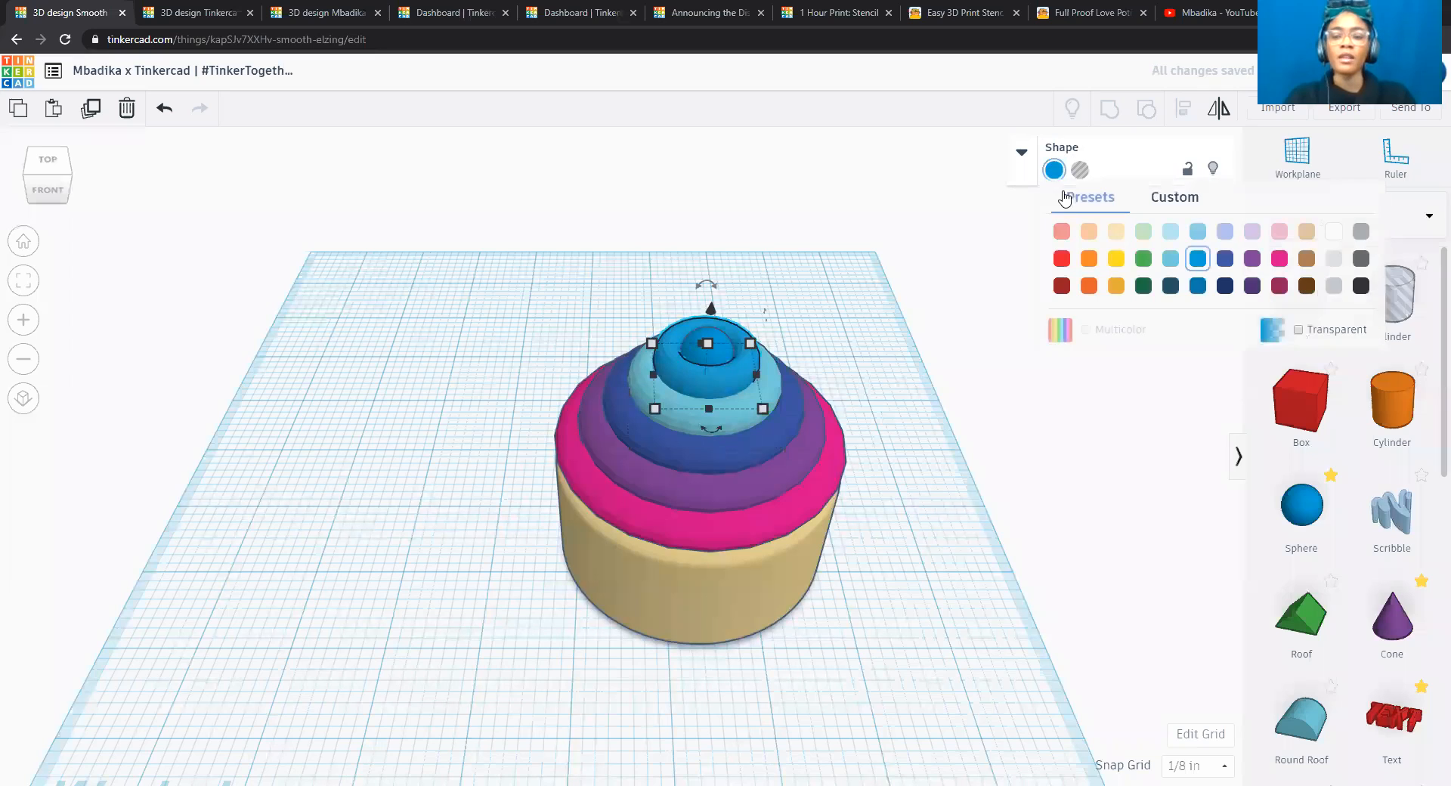
{"action": "left_click", "coordinate": [1171, 260]}
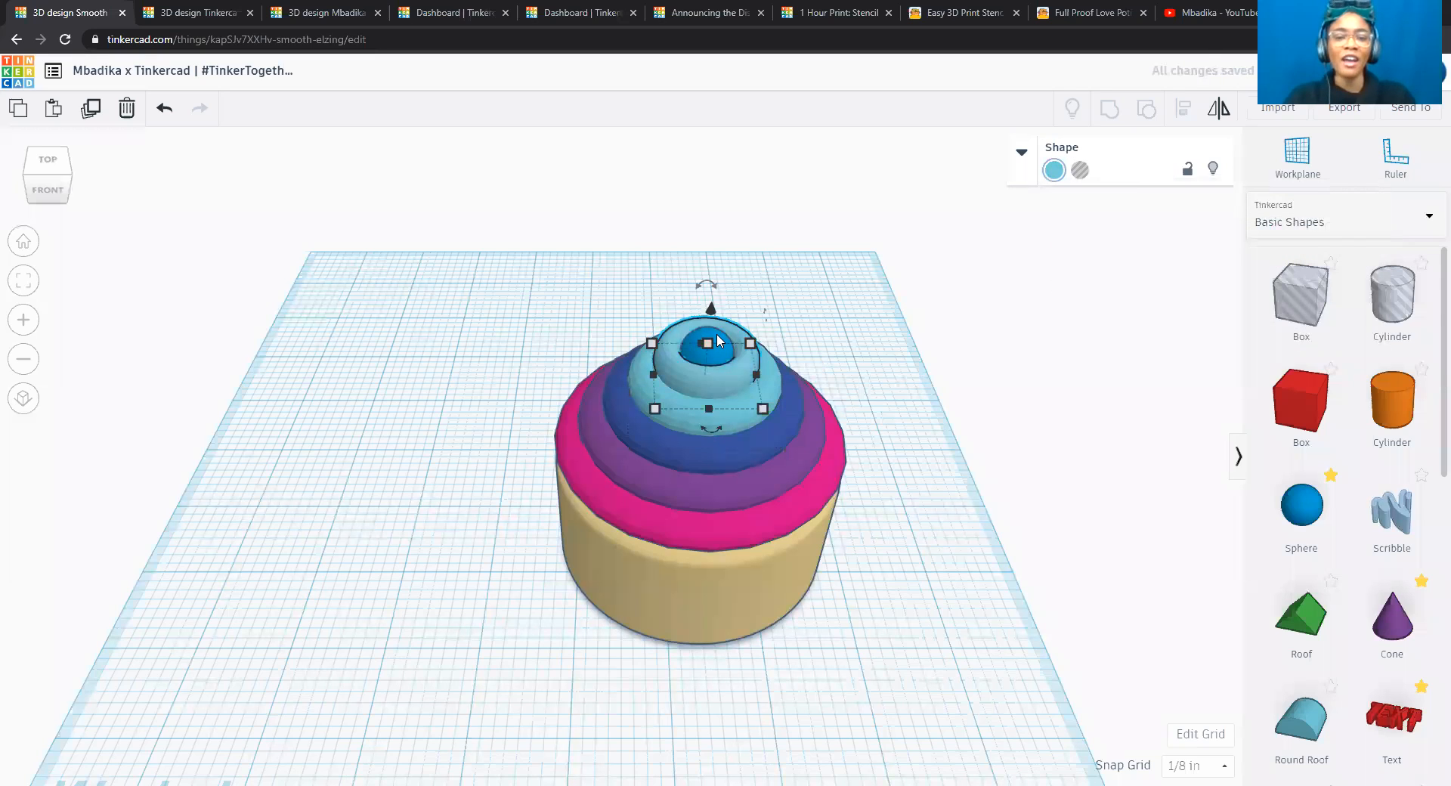
Try the medium turquoise preset and the medium green preset on the sphere.
{"action": "left_click", "coordinate": [718, 338]}
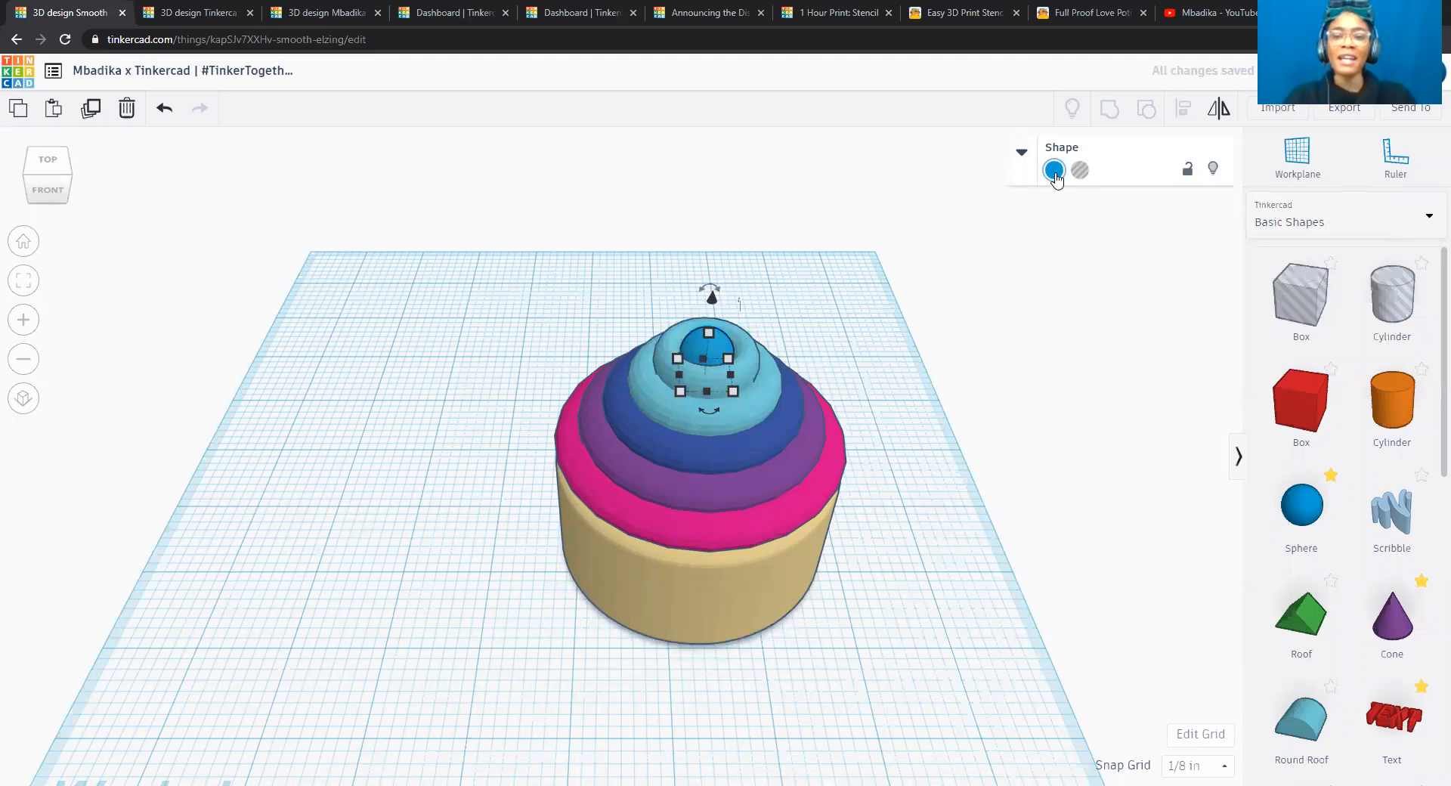
{"action": "left_click", "coordinate": [1054, 170]}
{"action": "left_click", "coordinate": [1171, 261]}
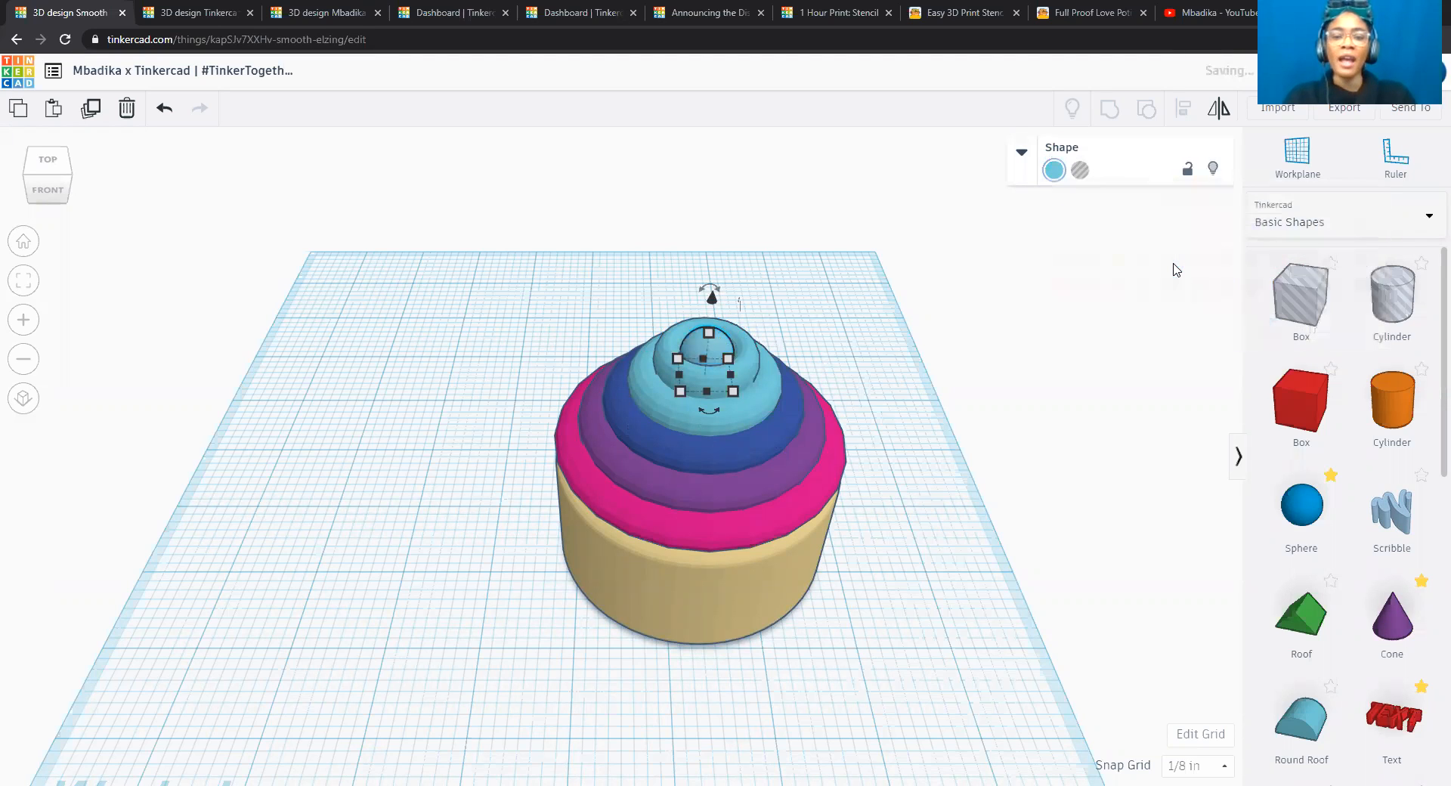
{"action": "left_click", "coordinate": [1054, 170]}
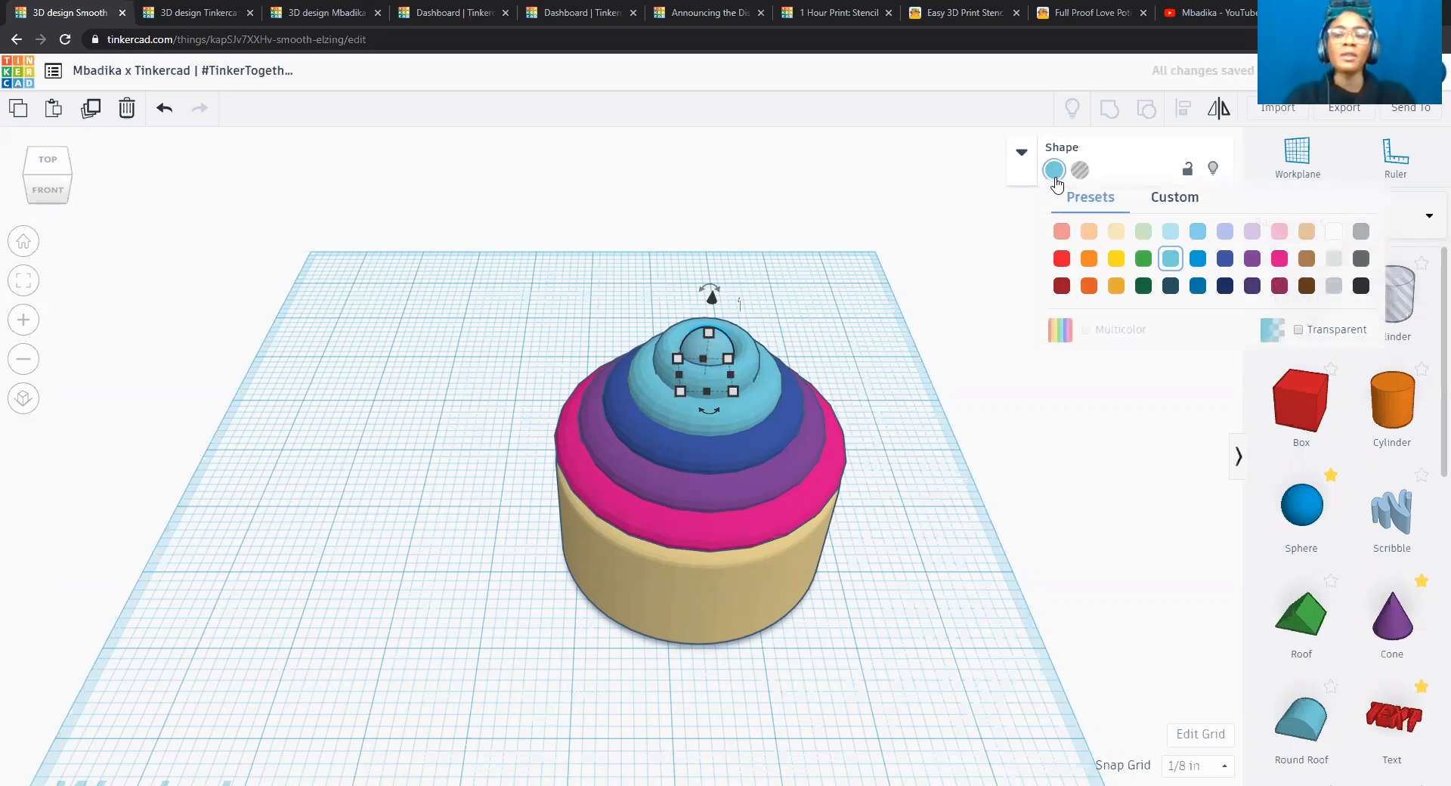
{"action": "left_click", "coordinate": [1143, 260]}
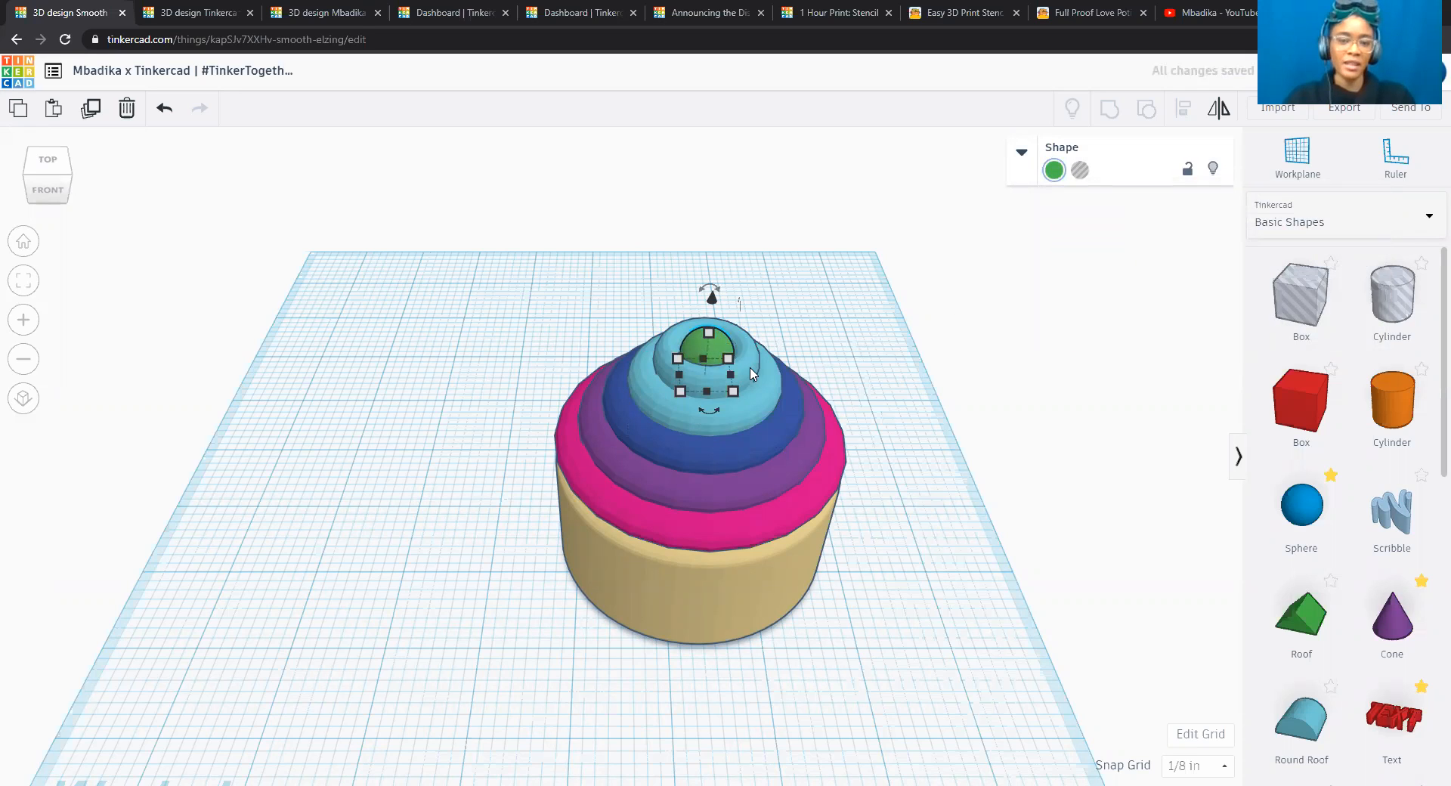
Colour the topmost torus with the medium green preset.
{"action": "left_click", "coordinate": [752, 374]}
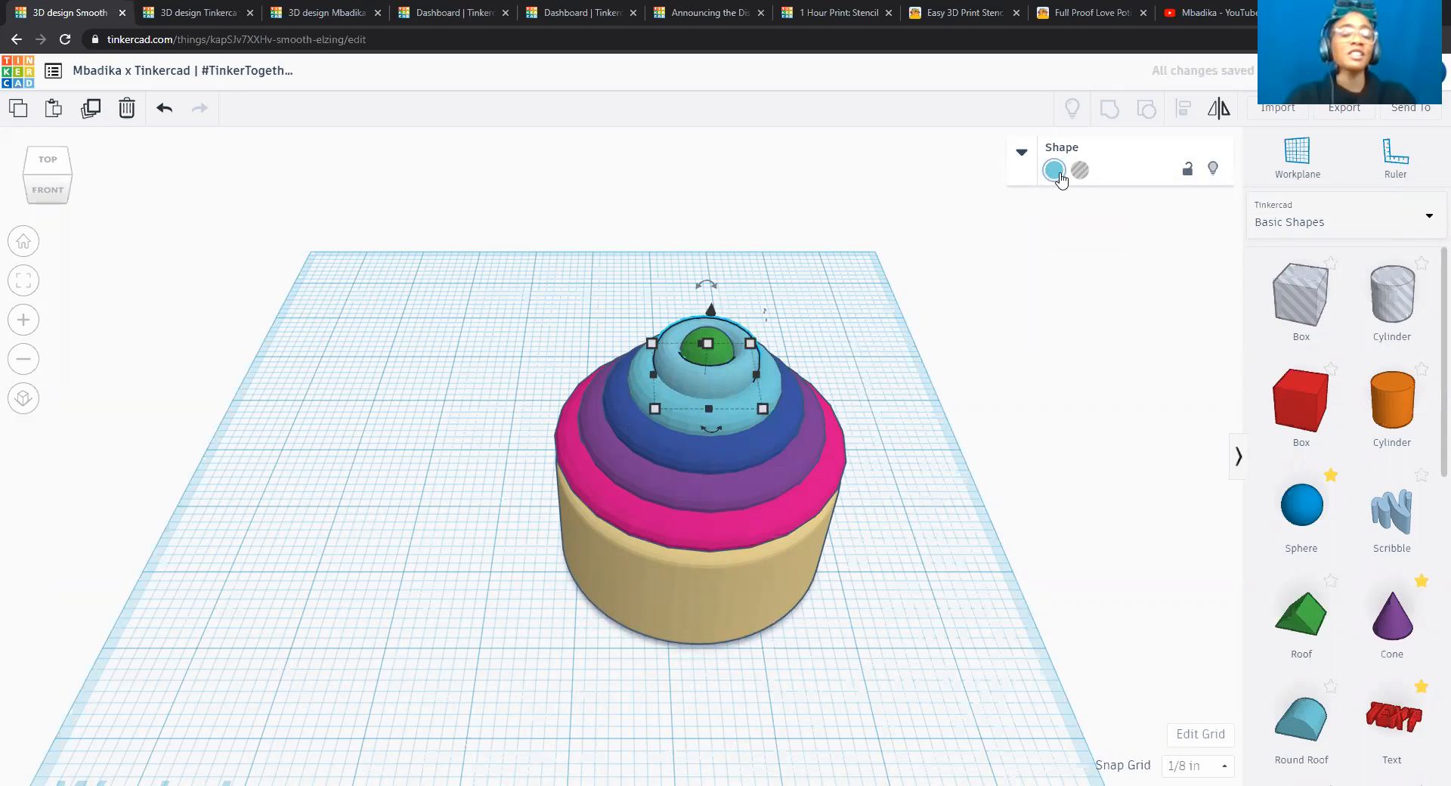
{"action": "left_click", "coordinate": [1054, 170]}
{"action": "left_click", "coordinate": [1129, 261]}
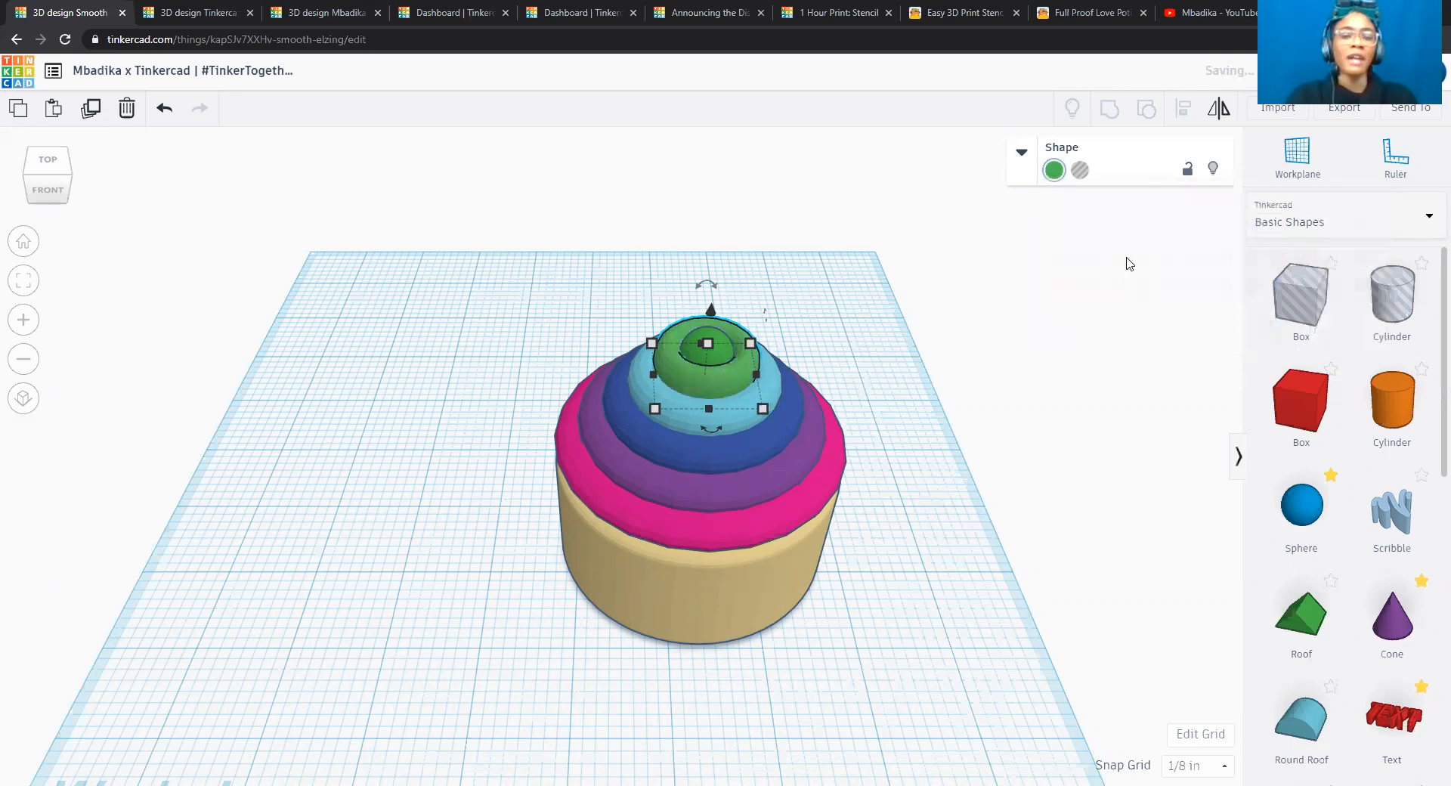
Colour the sphere with the bright yellow preset and deselect it.
{"action": "left_click", "coordinate": [718, 353]}
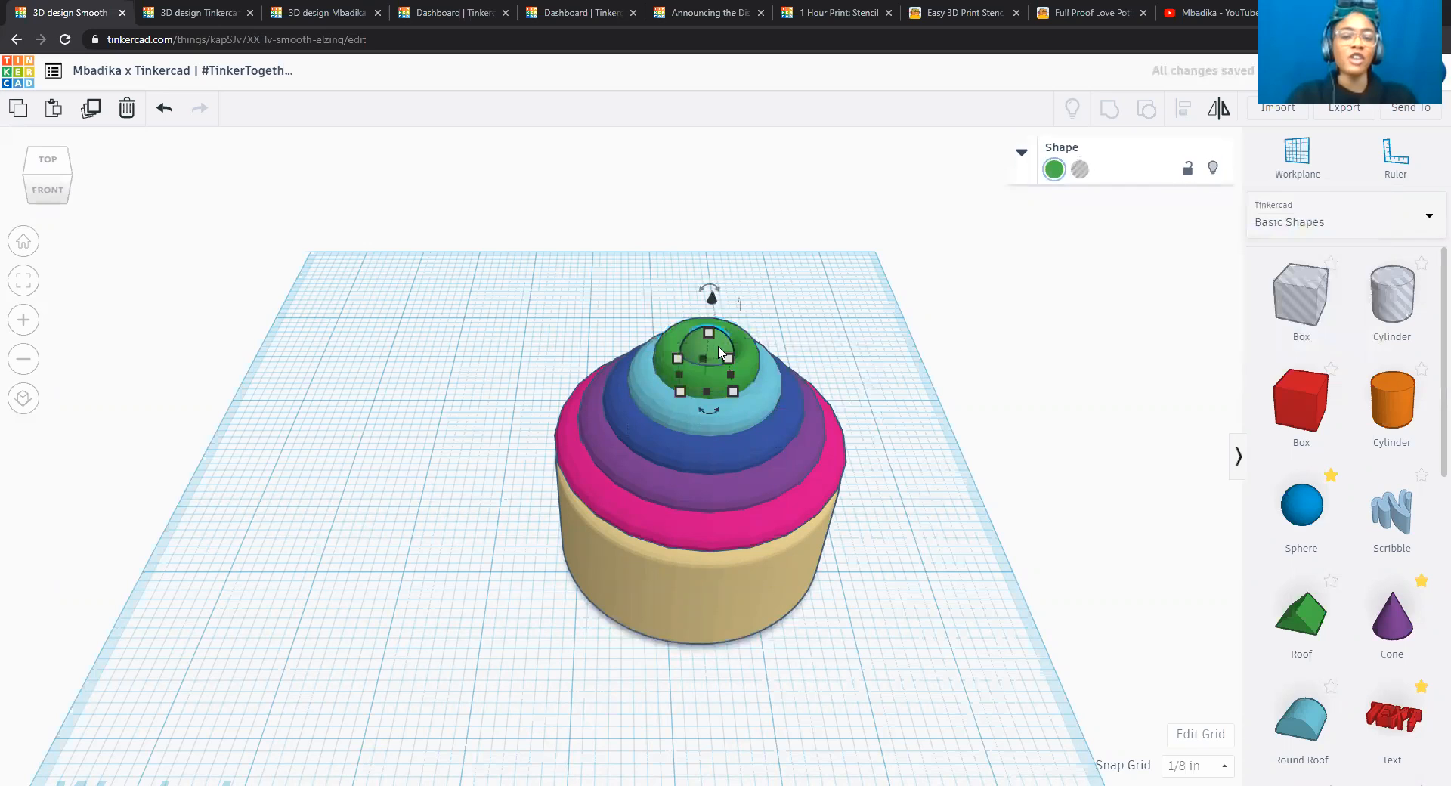
{"action": "left_click", "coordinate": [1055, 168]}
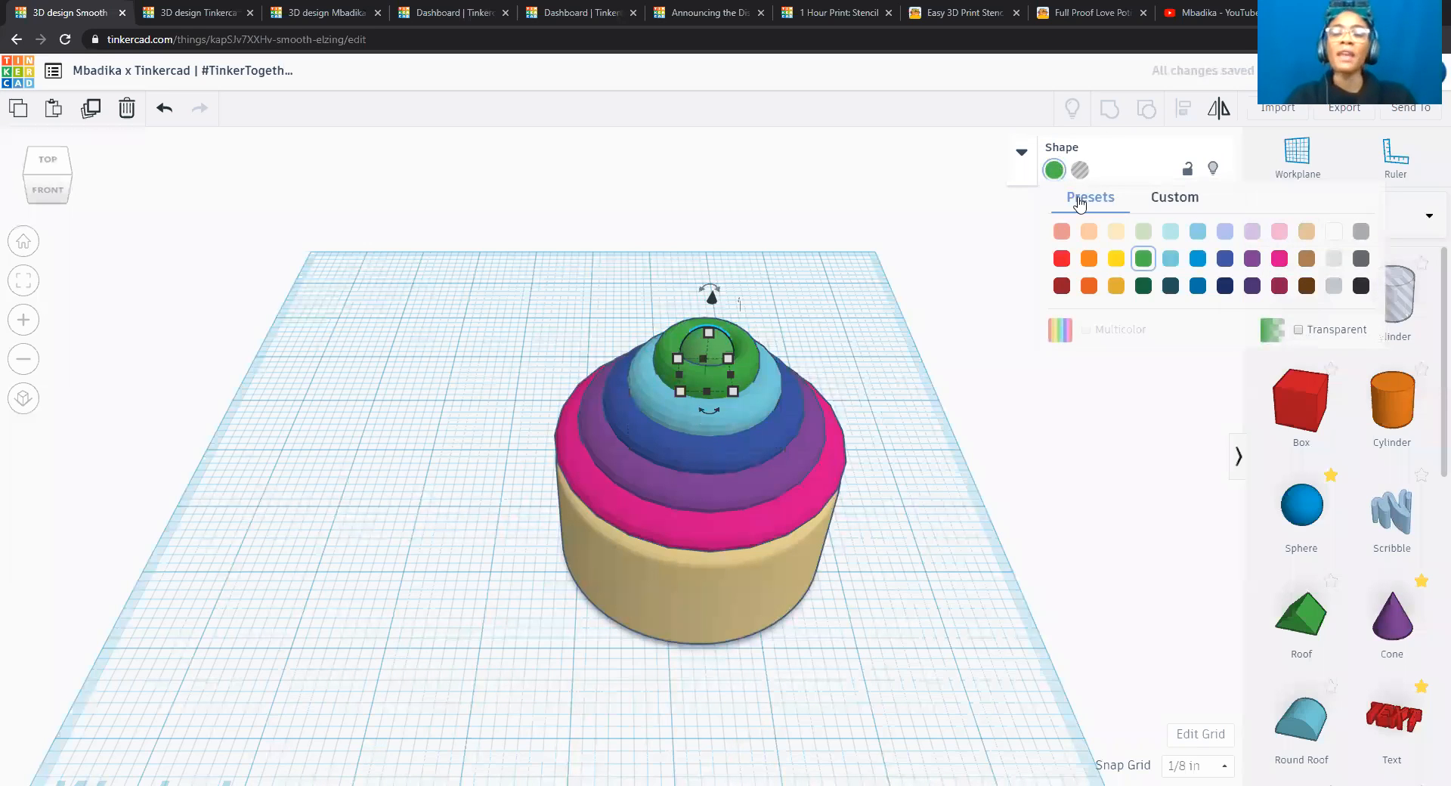
{"action": "left_click", "coordinate": [1116, 259]}
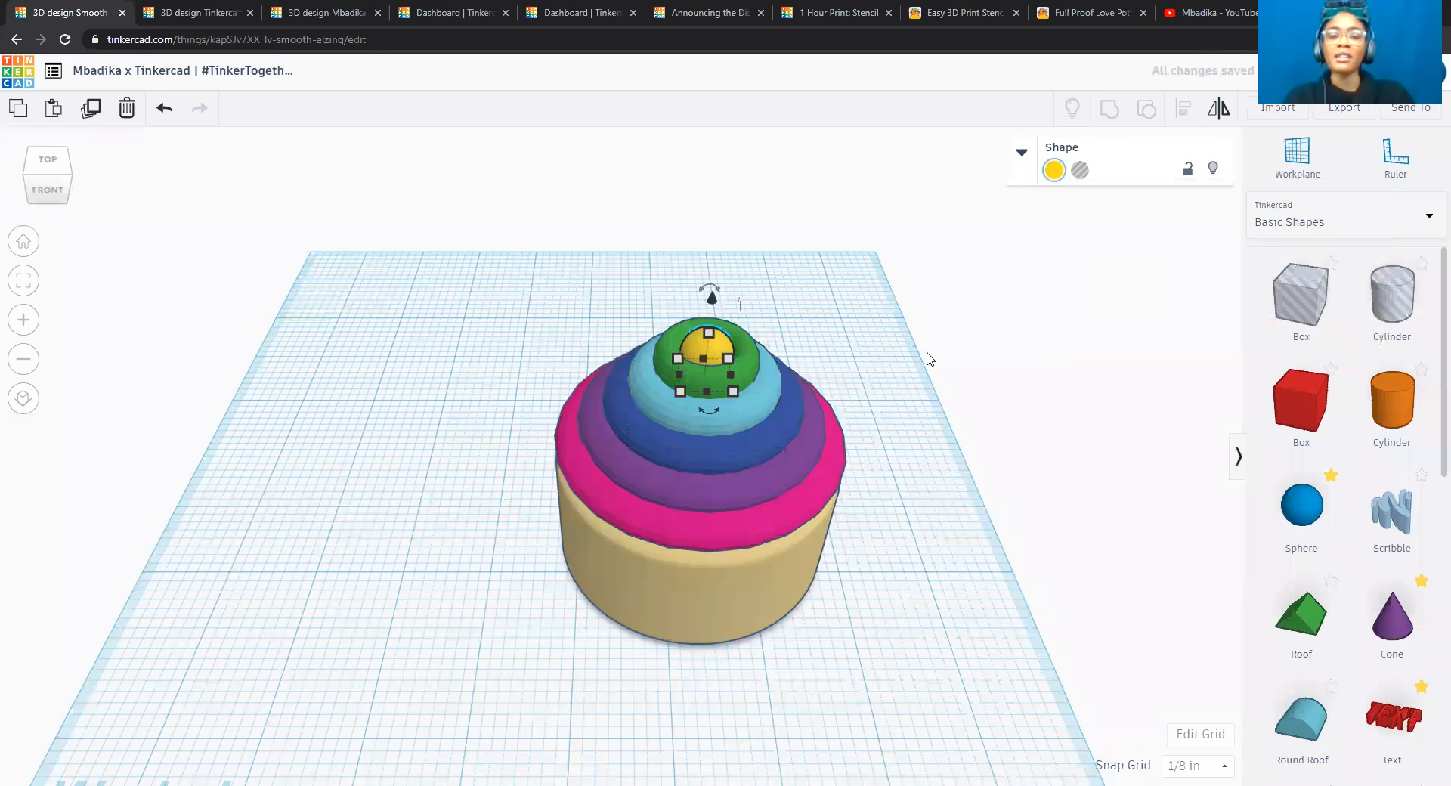
{"action": "left_click", "coordinate": [839, 363]}
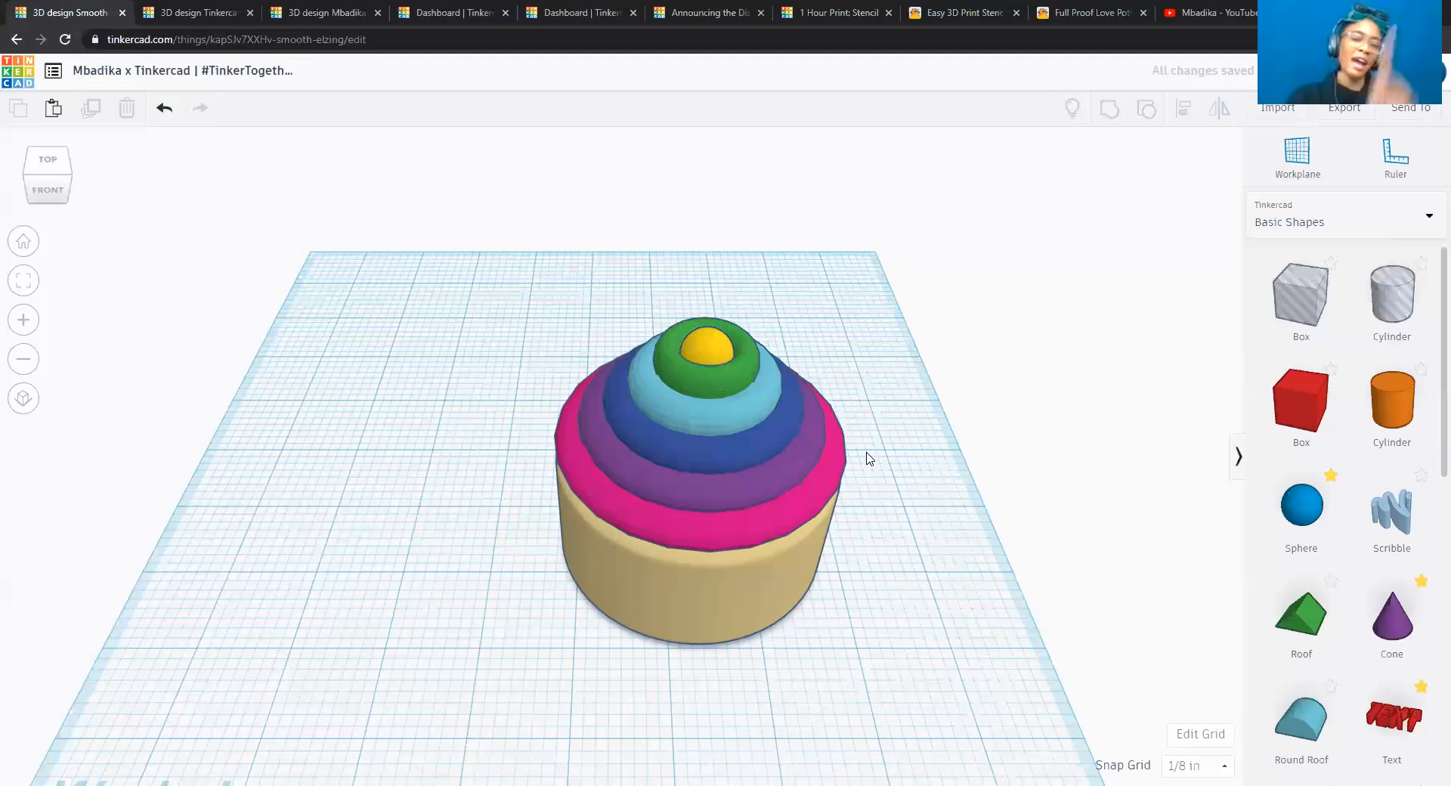
Tilt the purple torus slightly clockwise as seen from the front, so that its right side drops.
{"action": "left_click", "coordinate": [54, 195]}
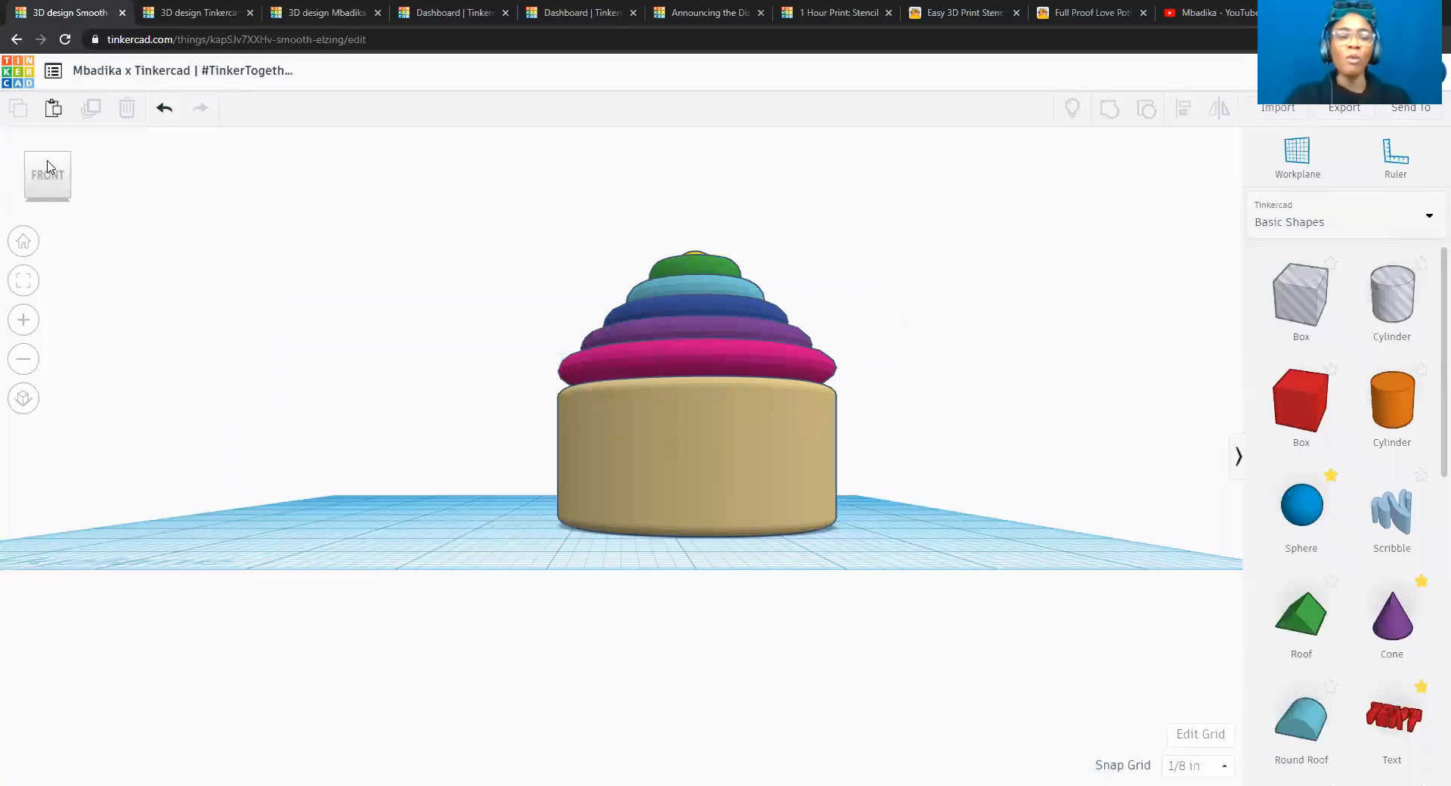
{"action": "left_click", "coordinate": [43, 155]}
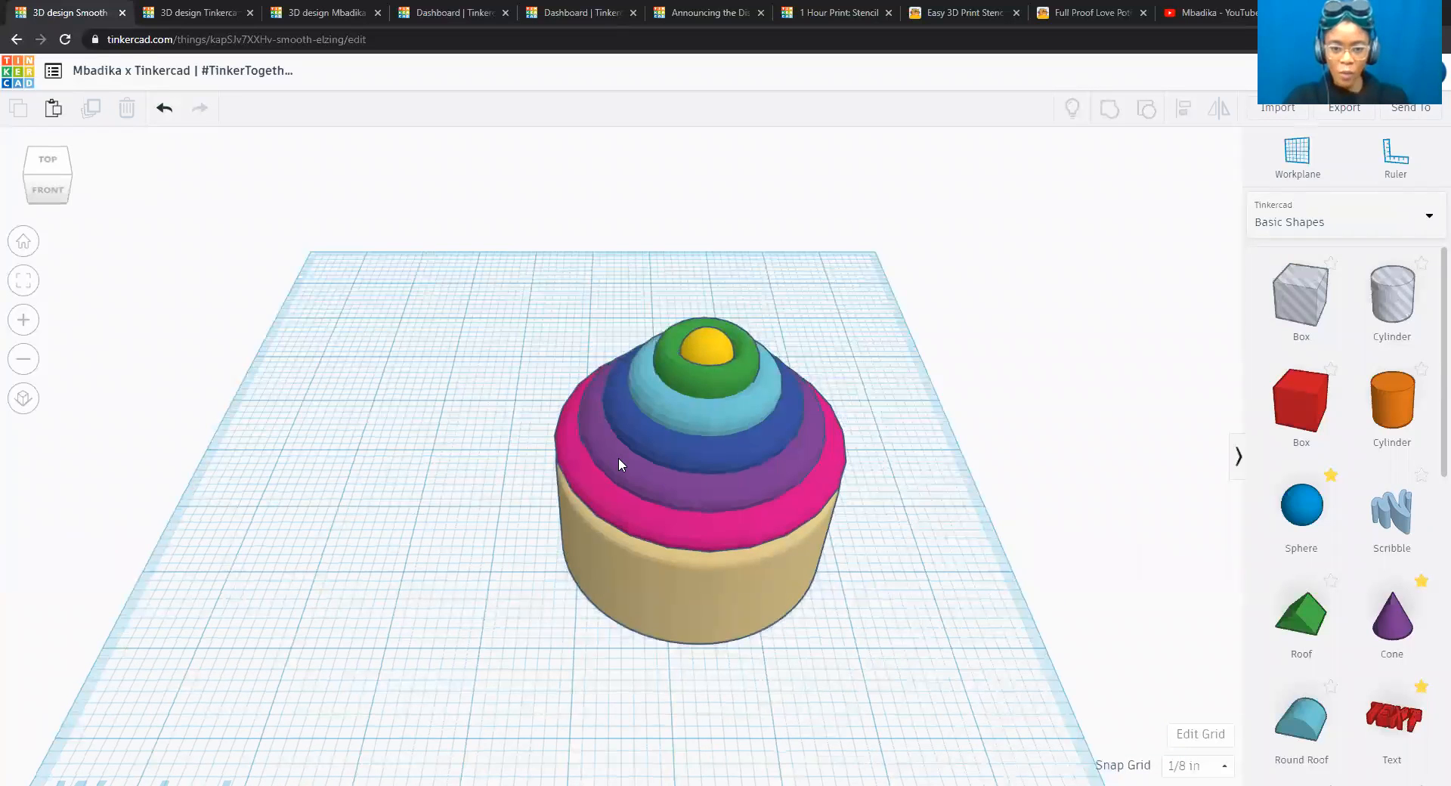
{"action": "left_click", "coordinate": [618, 457]}
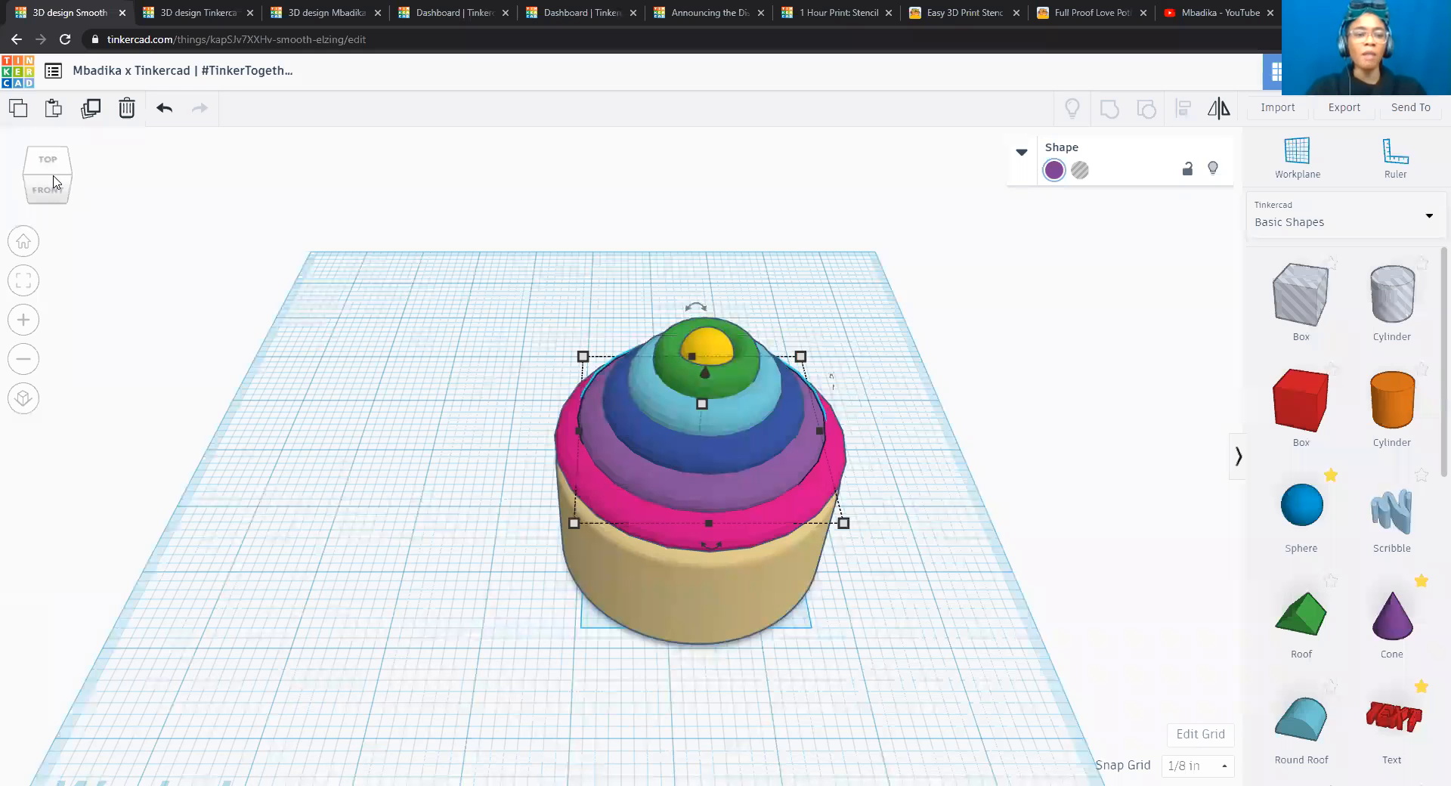
{"action": "left_click", "coordinate": [52, 183]}
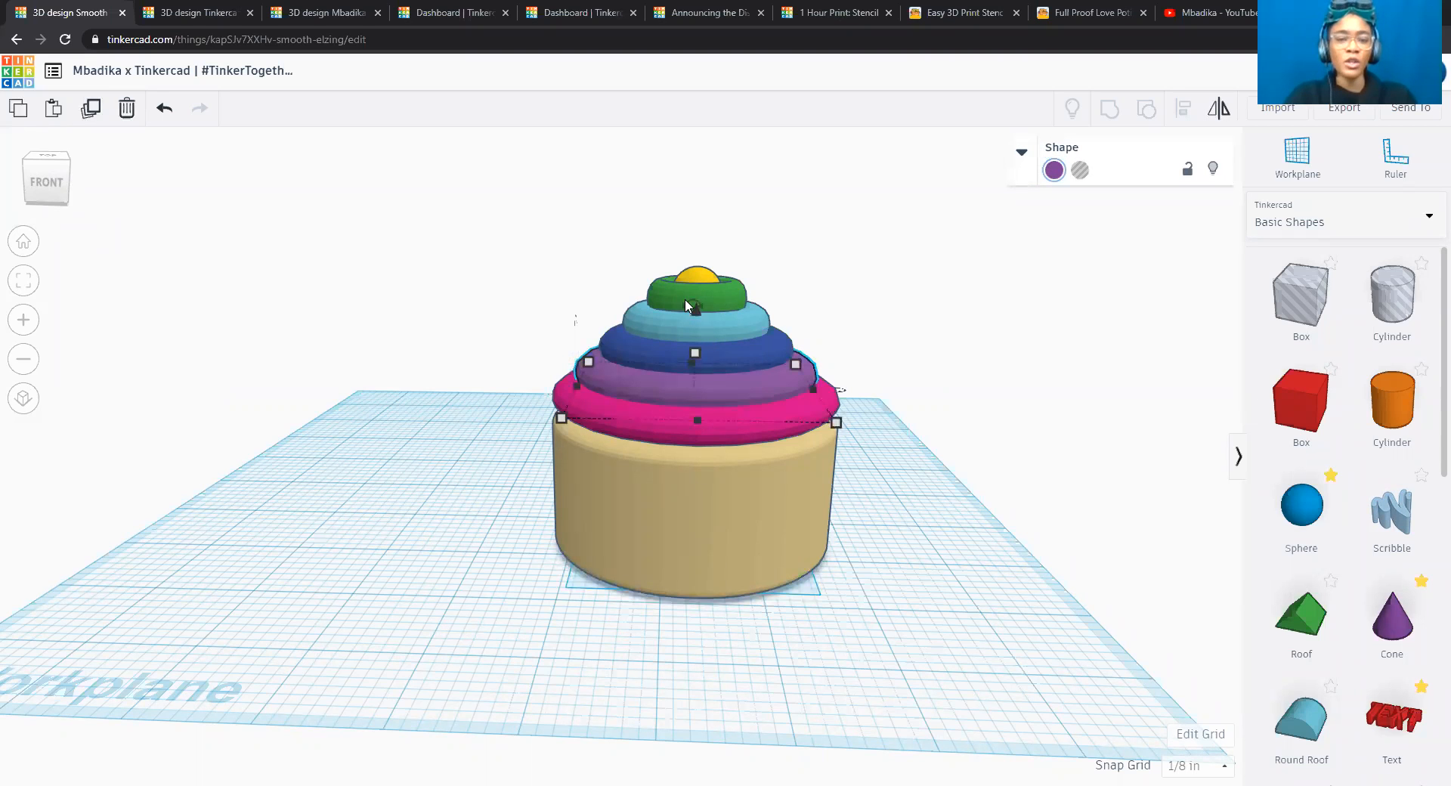
{"action": "left_click_drag", "start_coordinate": [693, 307], "coordinate": [692, 306]}
{"action": "scroll", "coordinate": [693, 306], "scroll_direction": "up", "scroll_amount": 3}
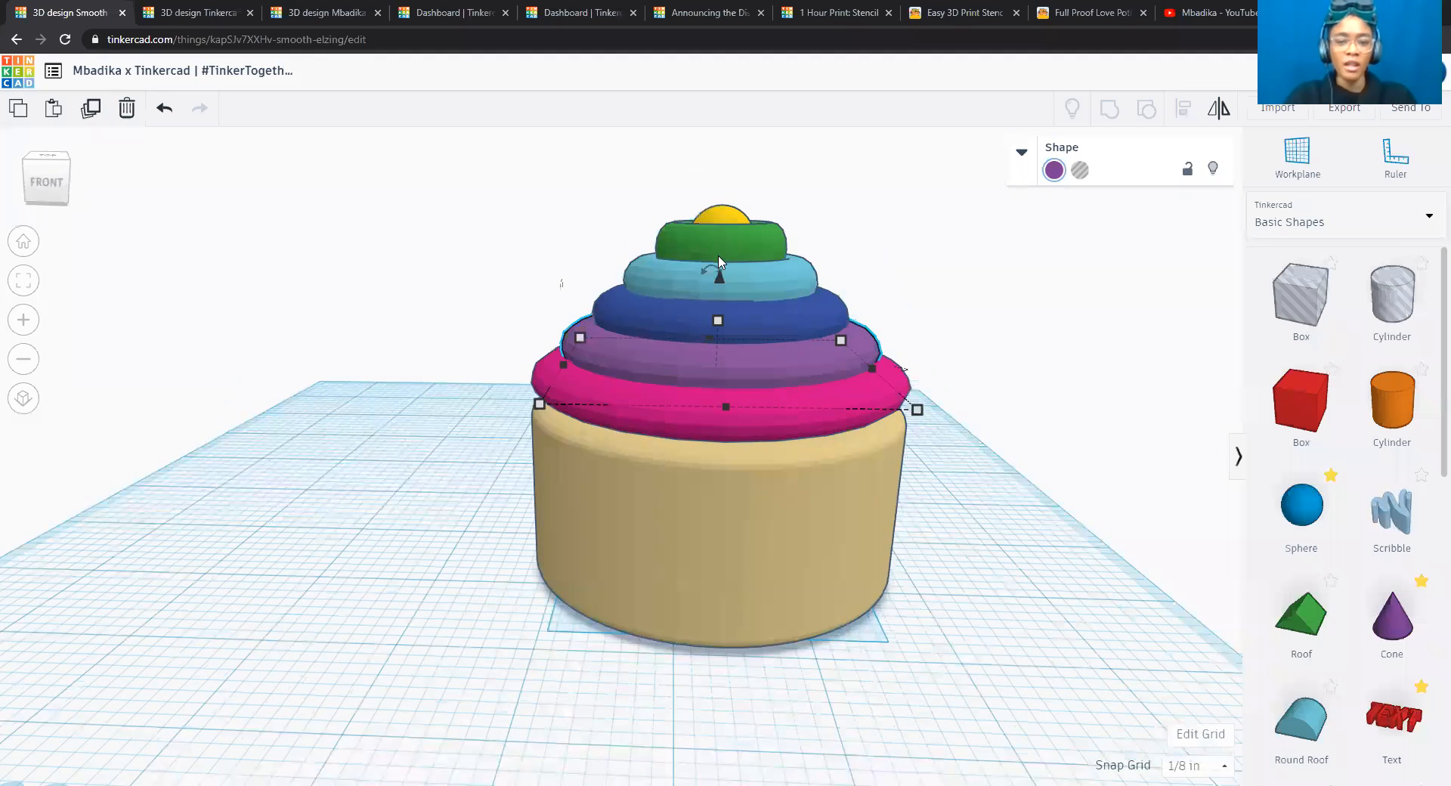
{"action": "left_click_drag", "start_coordinate": [718, 267], "coordinate": [741, 144]}
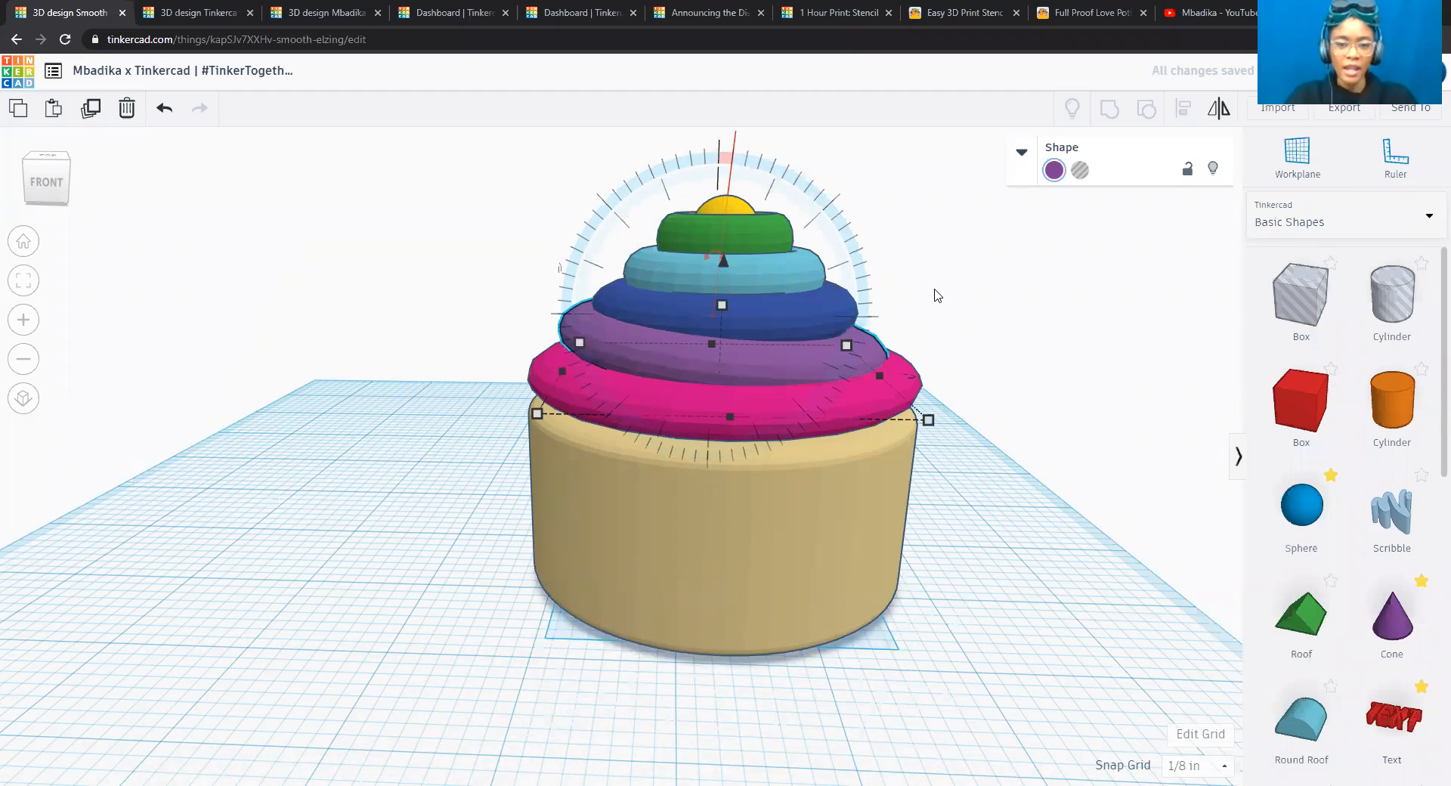
{"action": "left_click", "coordinate": [907, 307]}
Try a slight clockwise tilt on the indigo-blue torus, and undo that rotation.
{"action": "left_click", "coordinate": [822, 313]}
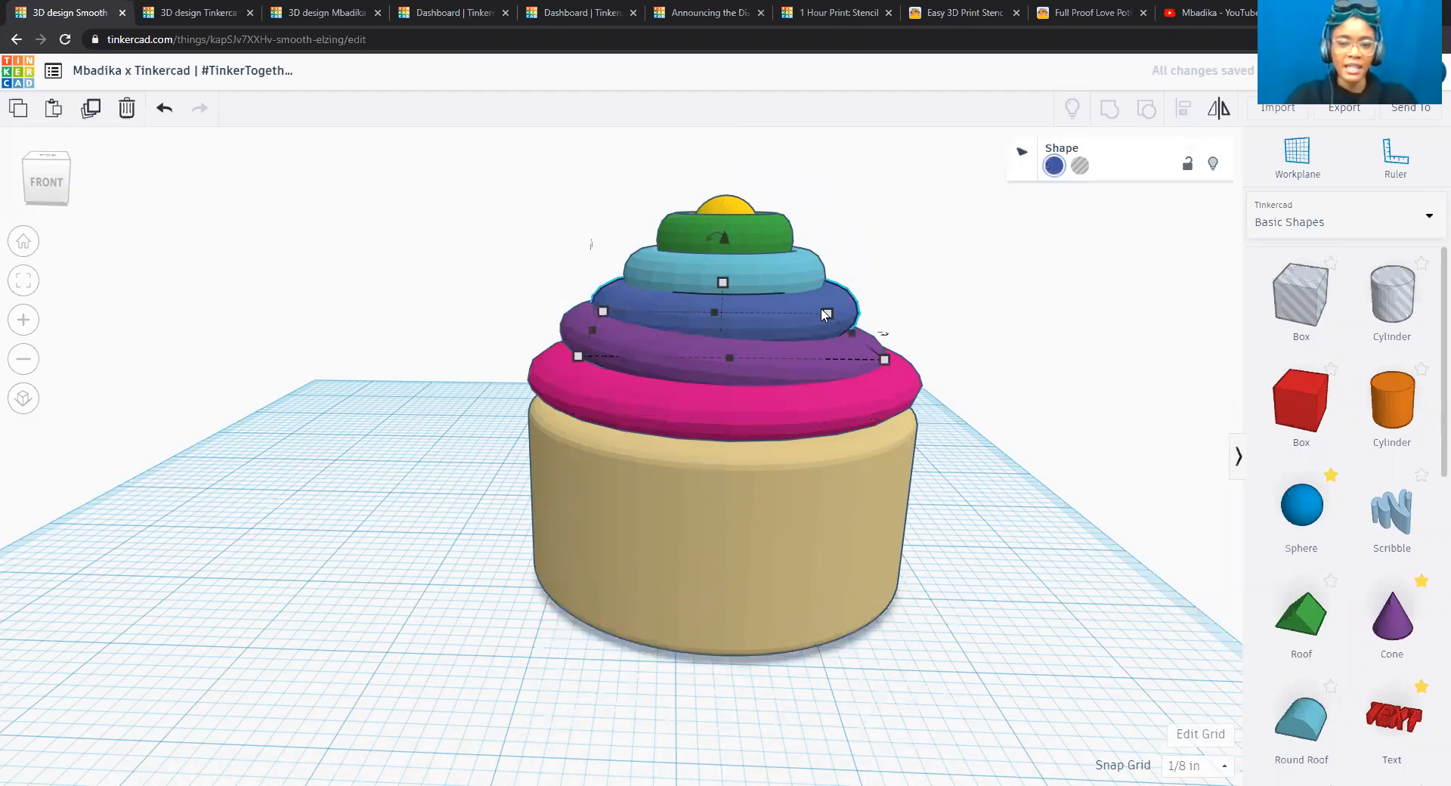
{"action": "left_click_drag", "start_coordinate": [718, 230], "coordinate": [733, 134]}
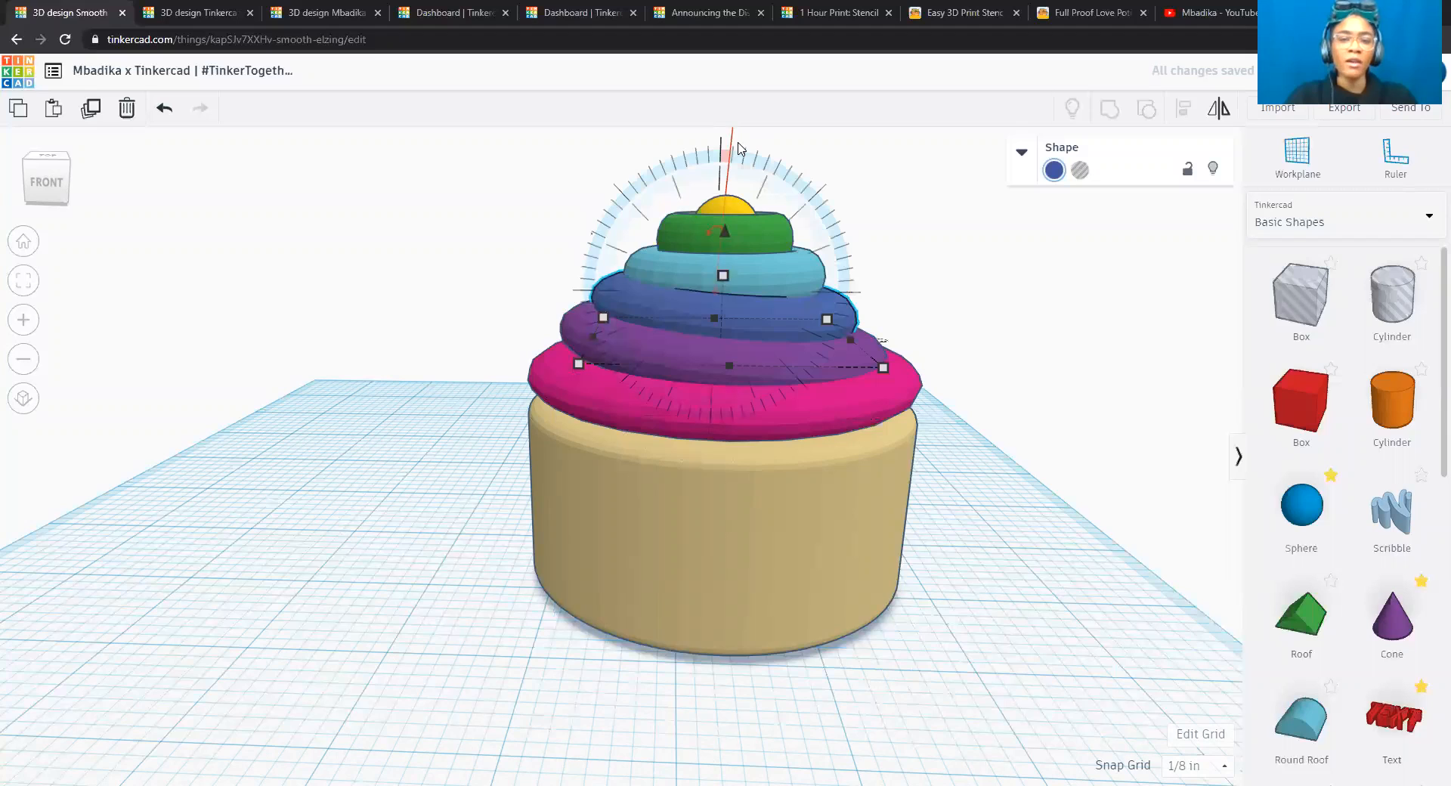
{"action": "scroll", "coordinate": [742, 149], "scroll_direction": "up", "scroll_amount": 5}
{"action": "scroll", "coordinate": [741, 149], "scroll_direction": "down", "scroll_amount": 4}
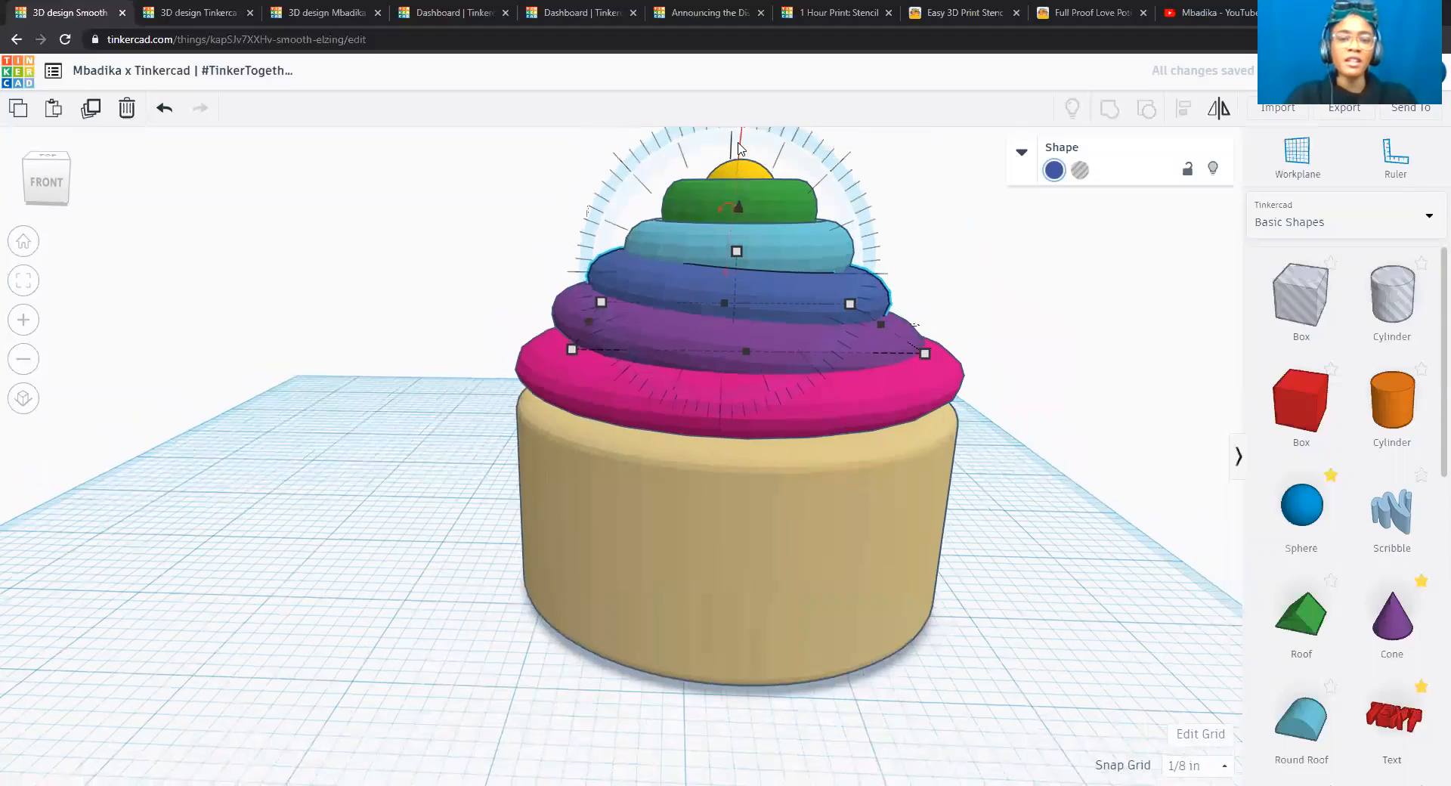
{"action": "scroll", "coordinate": [742, 149], "scroll_direction": "down", "scroll_amount": 3}
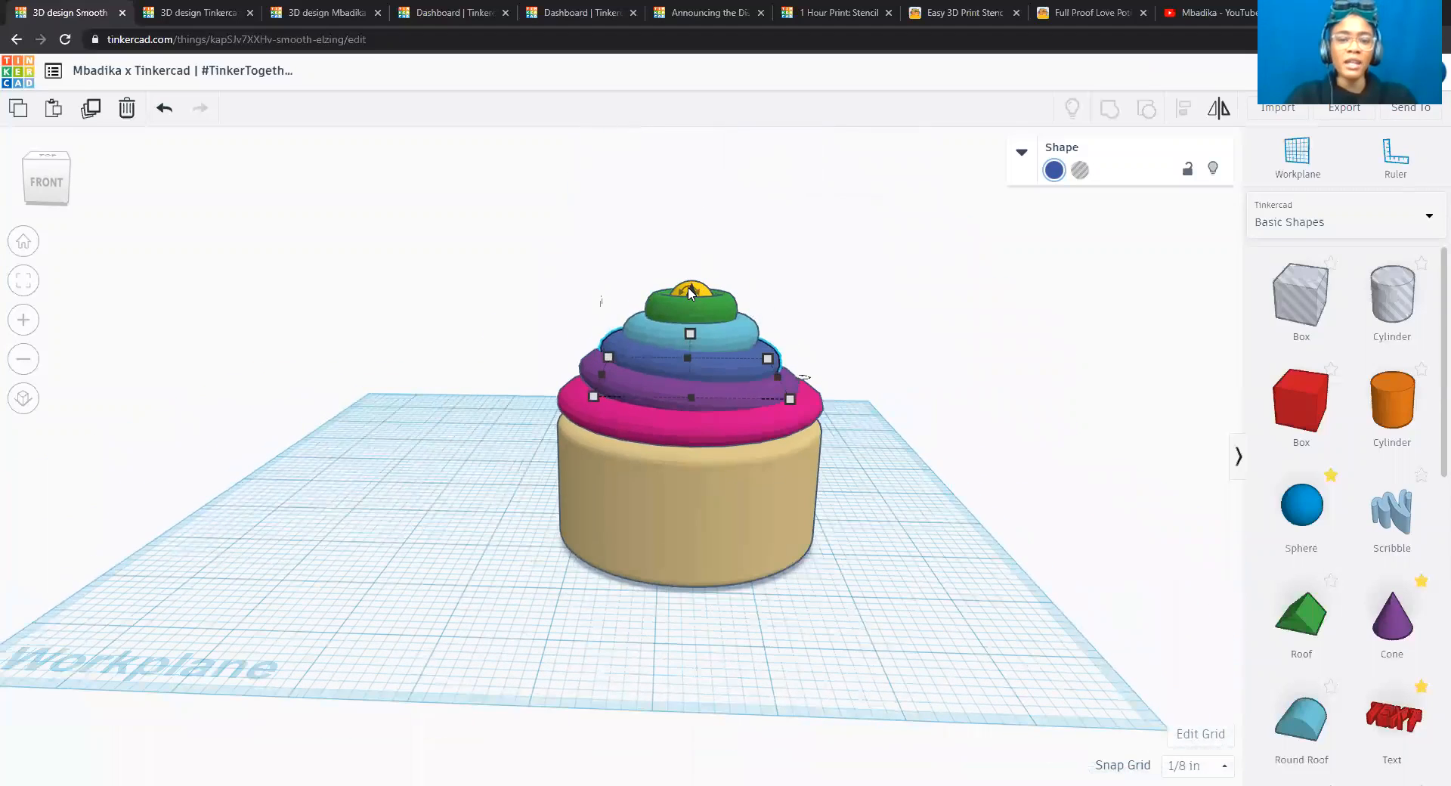
{"action": "left_click", "coordinate": [165, 110]}
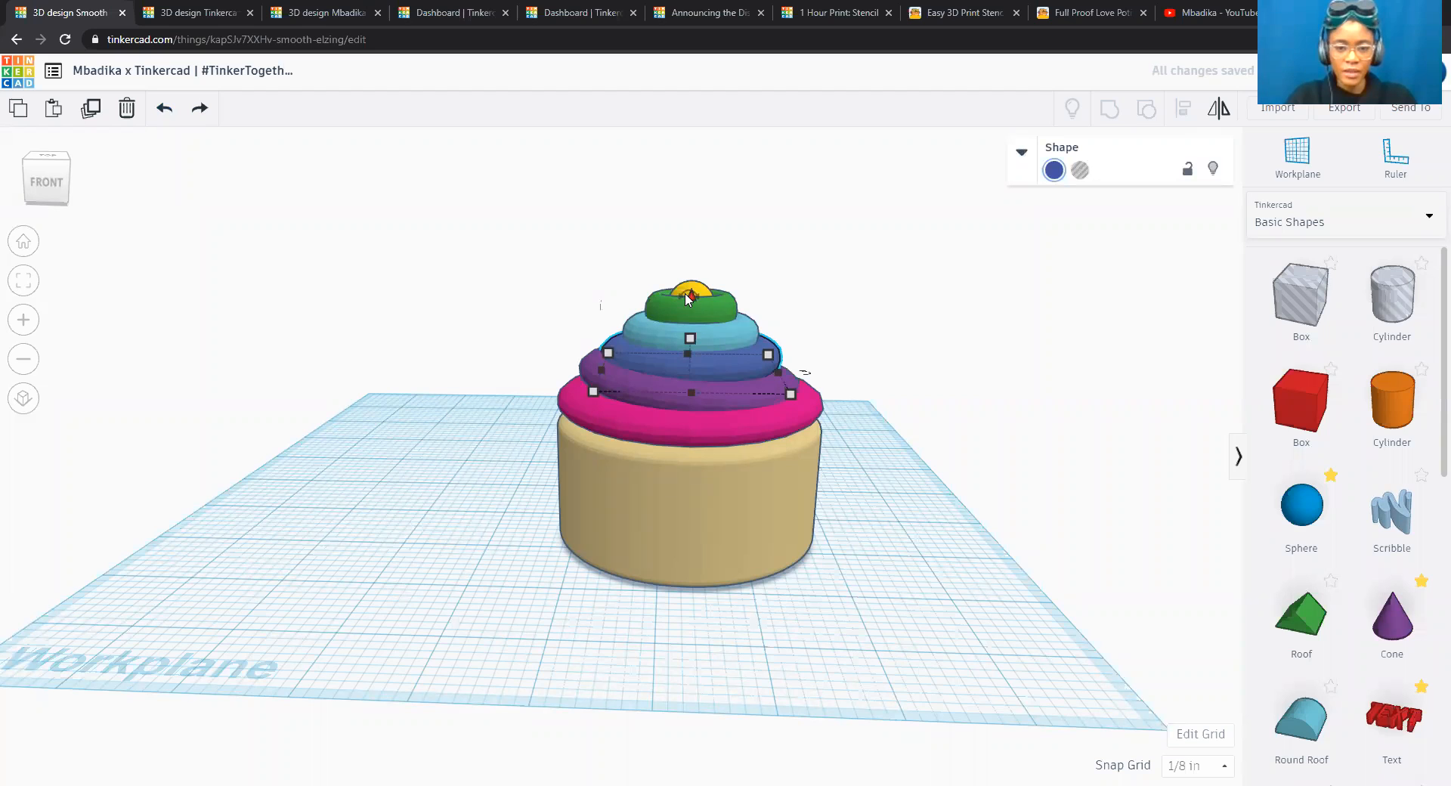
Tilt the indigo-blue torus slightly clockwise to roughly match the purple torus below it, and deselect it.
{"action": "scroll", "coordinate": [869, 423], "scroll_direction": "up", "scroll_amount": 2}
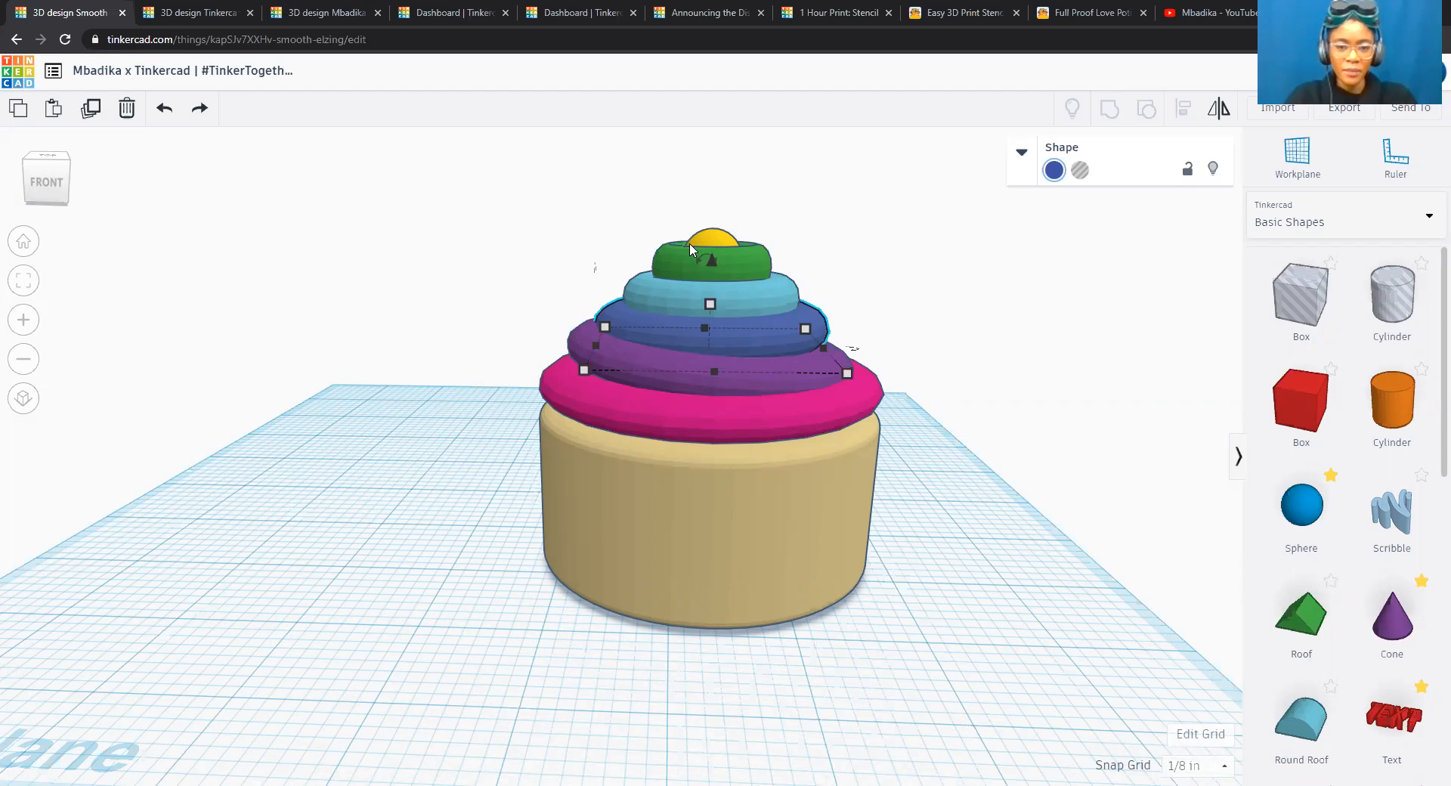
{"action": "left_click_drag", "start_coordinate": [709, 235], "coordinate": [720, 163]}
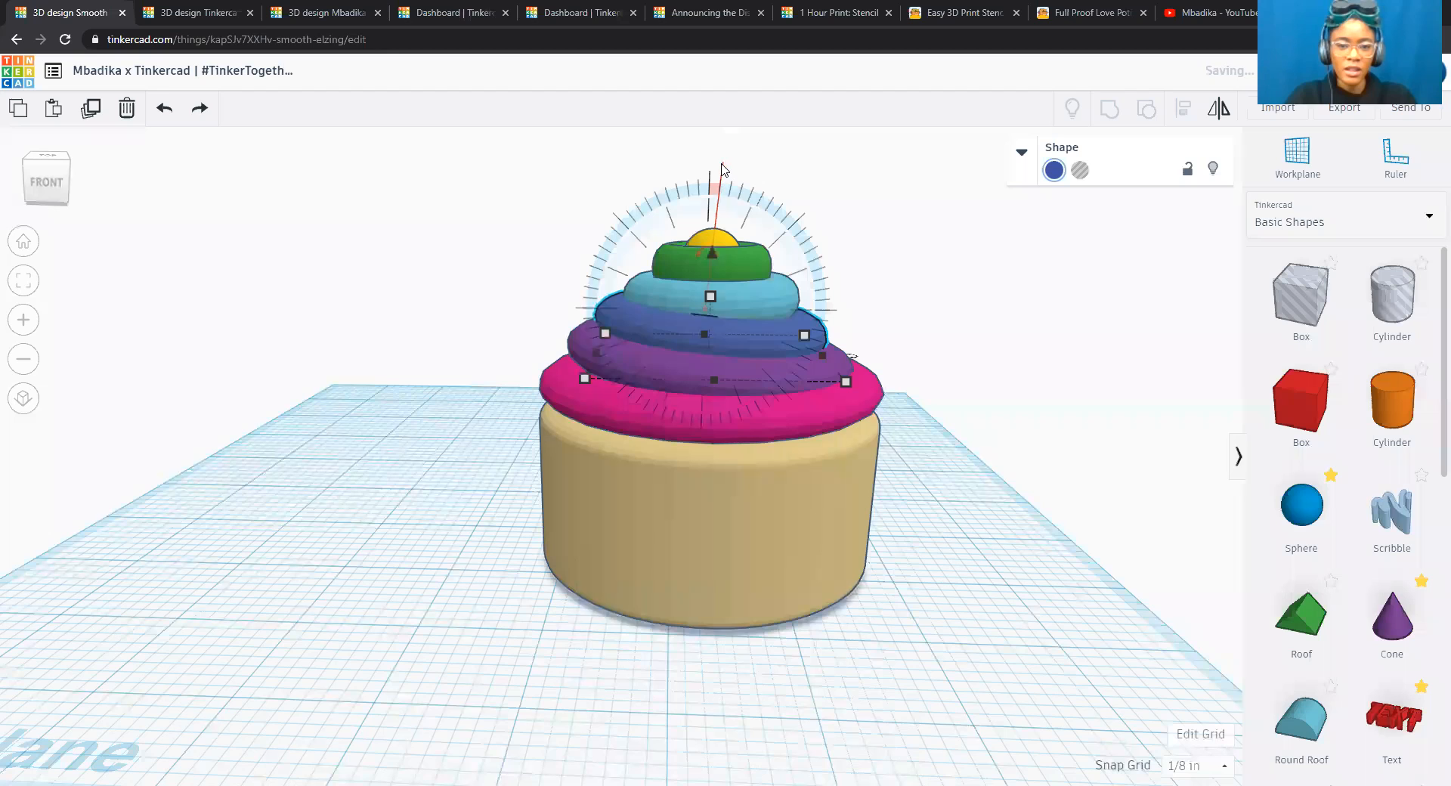
{"action": "left_click", "coordinate": [917, 248]}
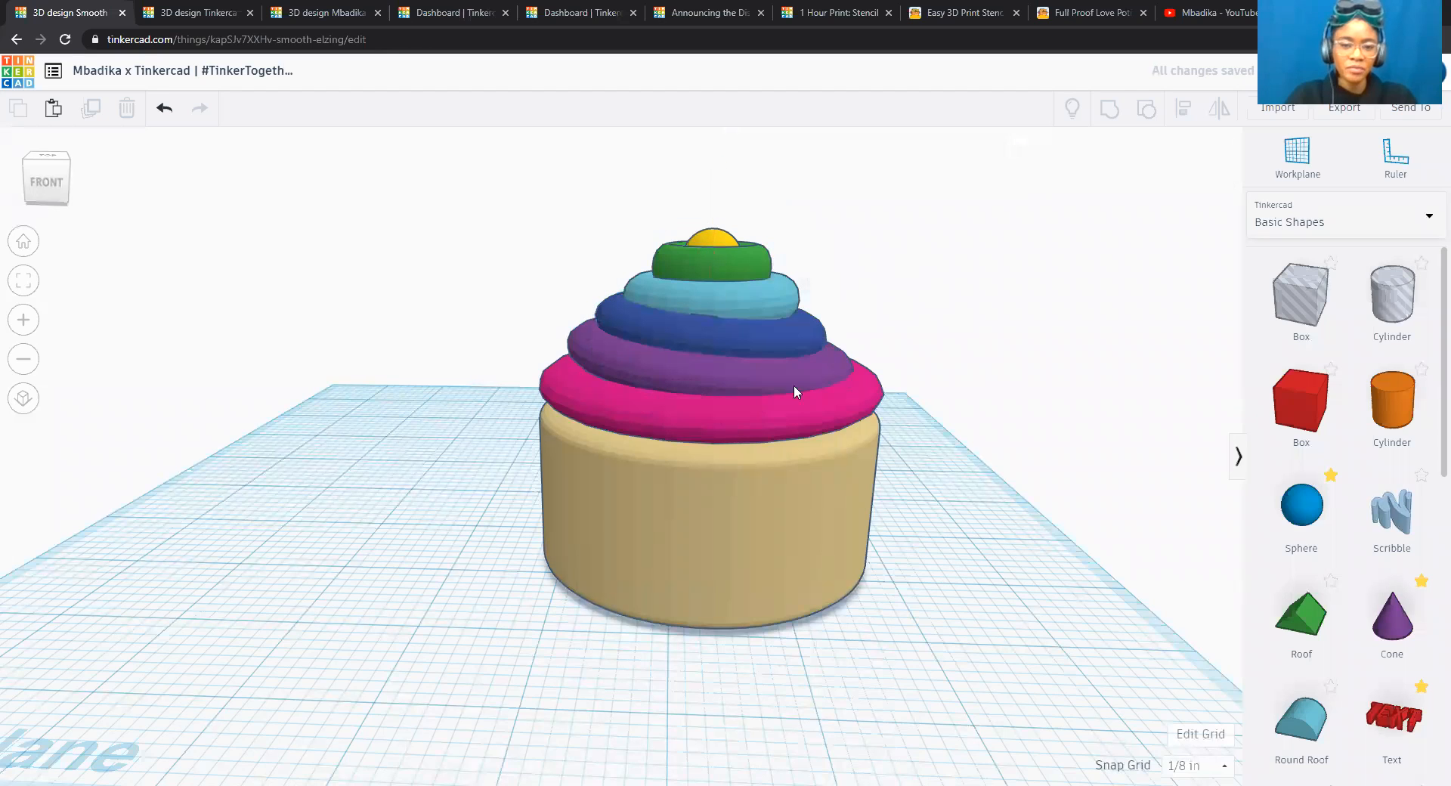
Tilt the turquoise torus slightly clockwise as seen from the front, in the same direction as the torus below it.
{"action": "left_click", "coordinate": [738, 423]}
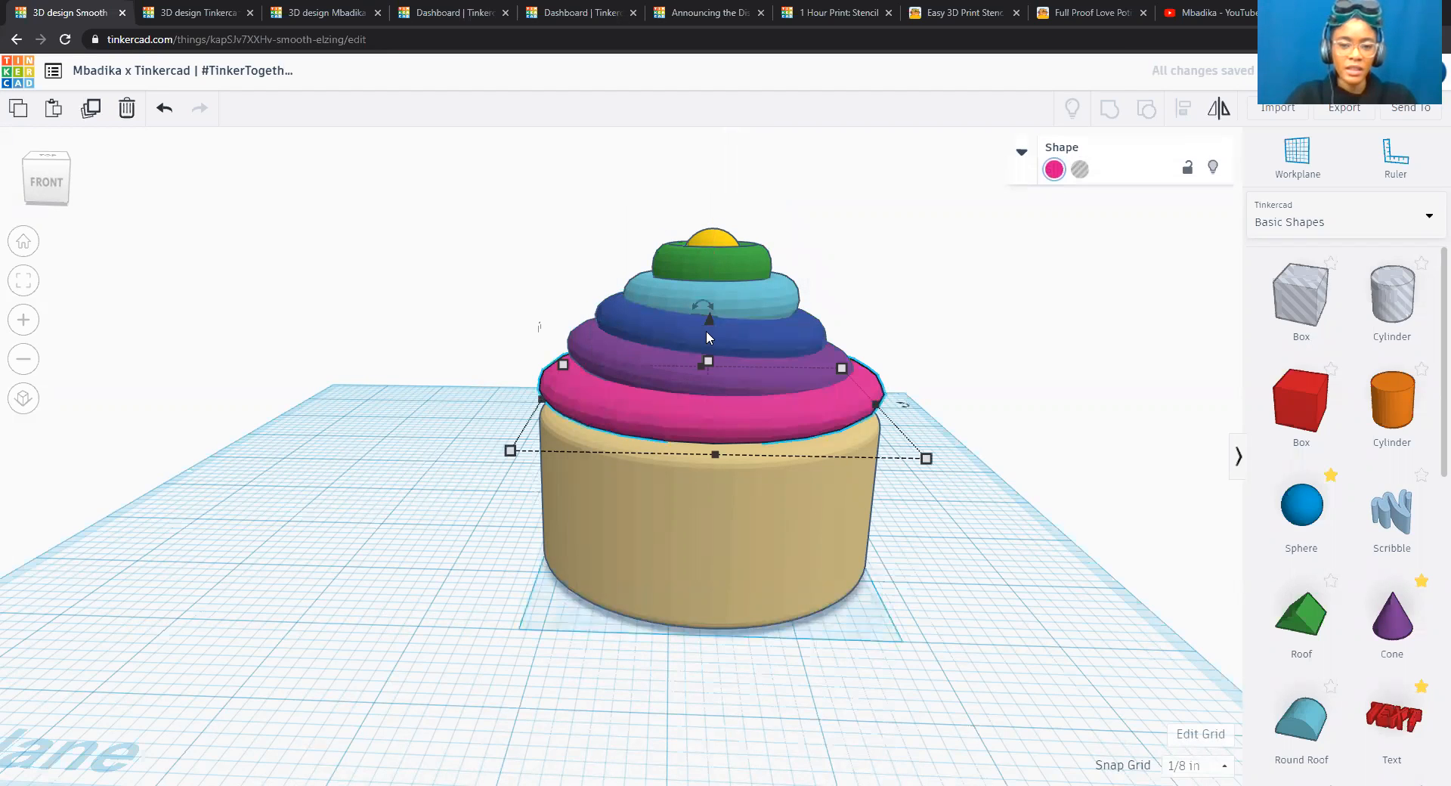
{"action": "left_click", "coordinate": [674, 302]}
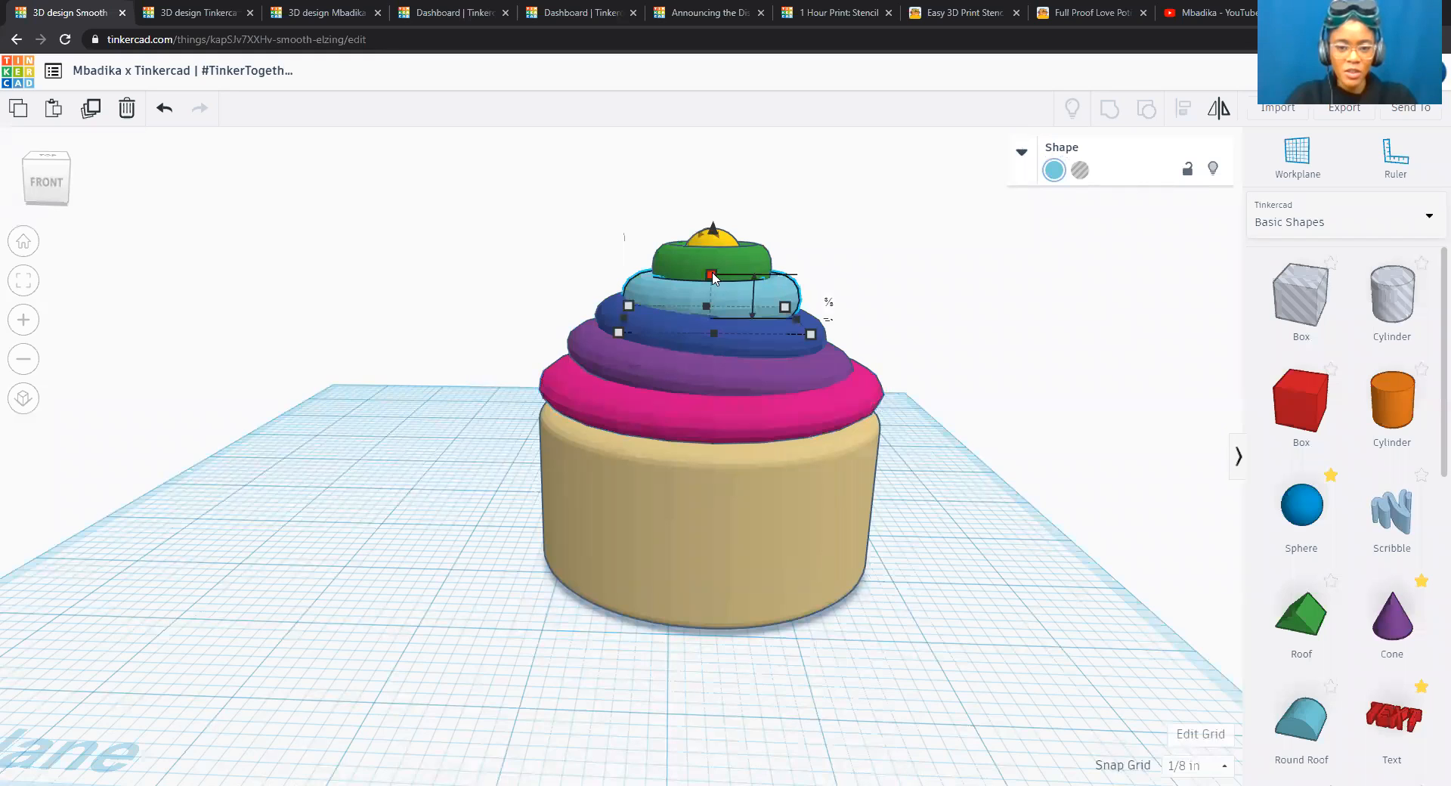
{"action": "scroll", "coordinate": [693, 211], "scroll_direction": "up", "scroll_amount": 3}
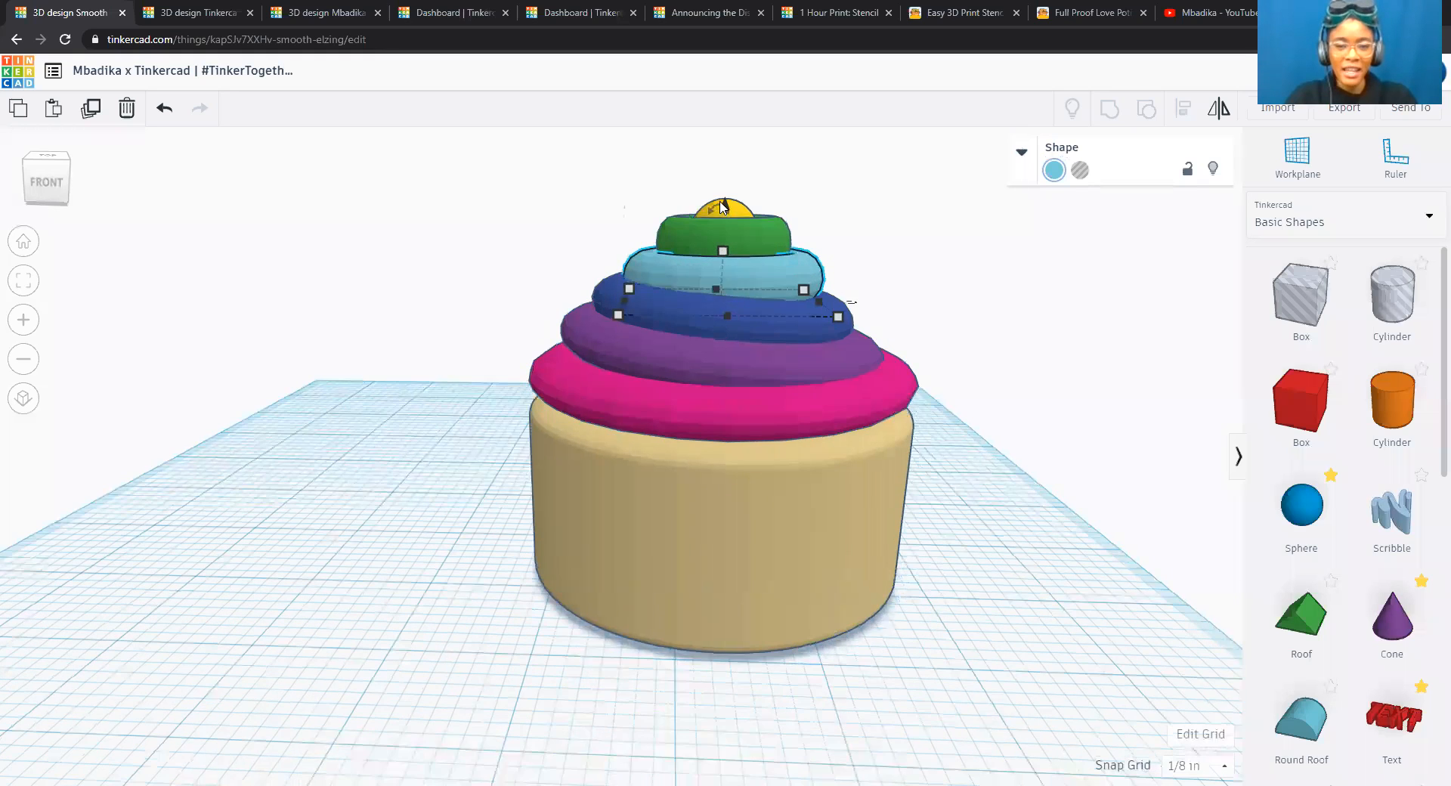
{"action": "left_click_drag", "start_coordinate": [730, 182], "coordinate": [740, 112]}
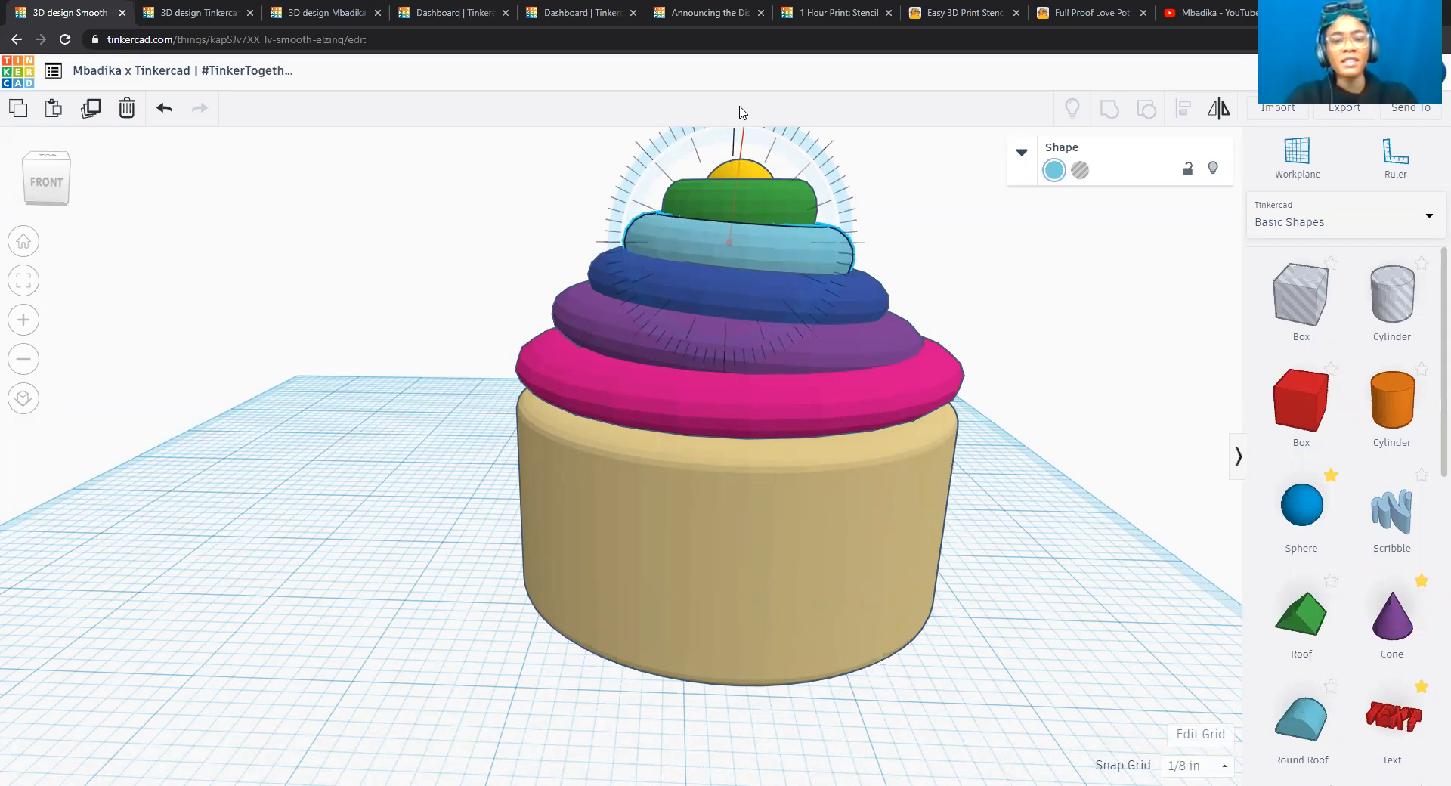
{"action": "left_click_drag", "start_coordinate": [740, 113], "coordinate": [741, 113]}
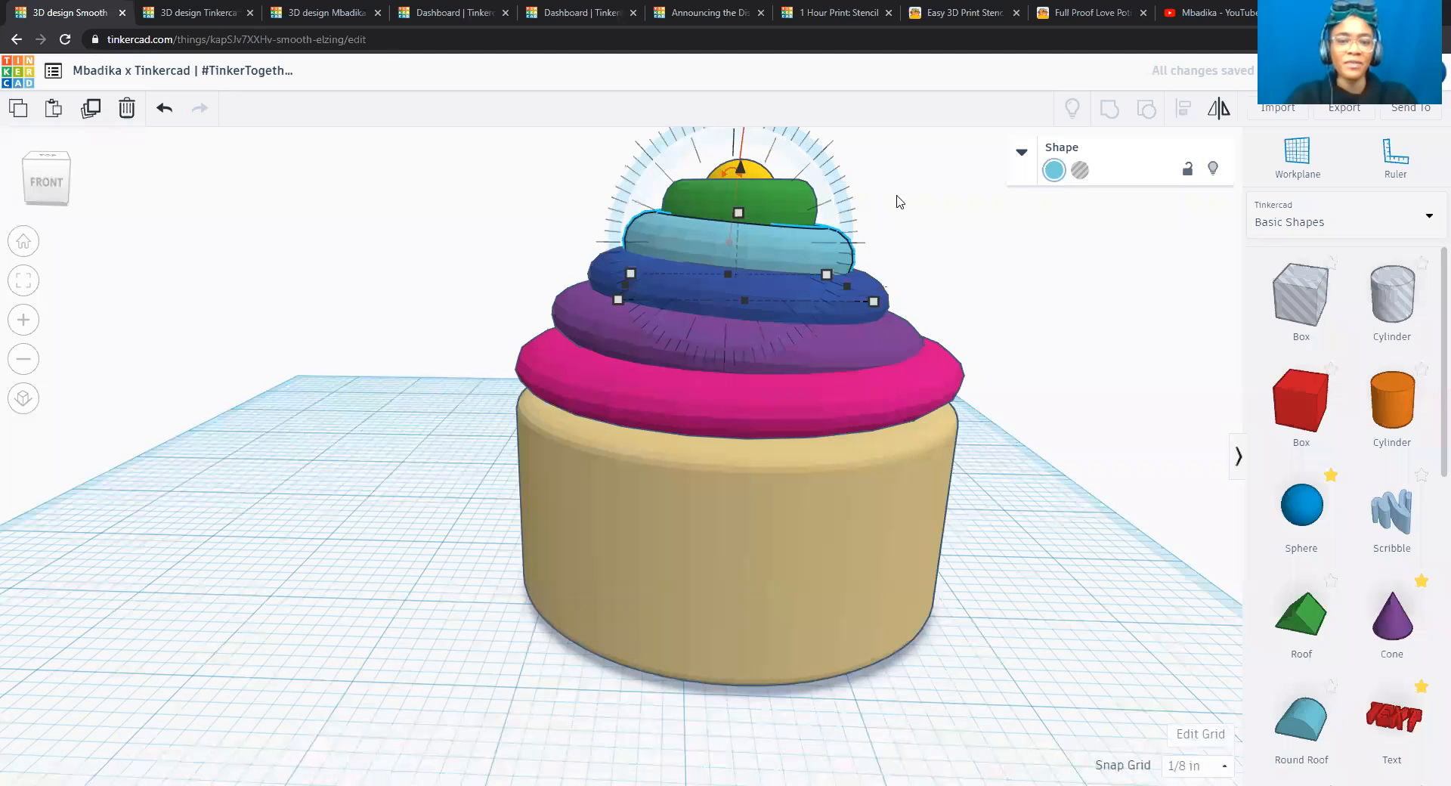
Tilt the green torus slightly clockwise as seen from the front, matching the turquoise torus beneath it, and deselect it.
{"action": "left_click", "coordinate": [782, 200]}
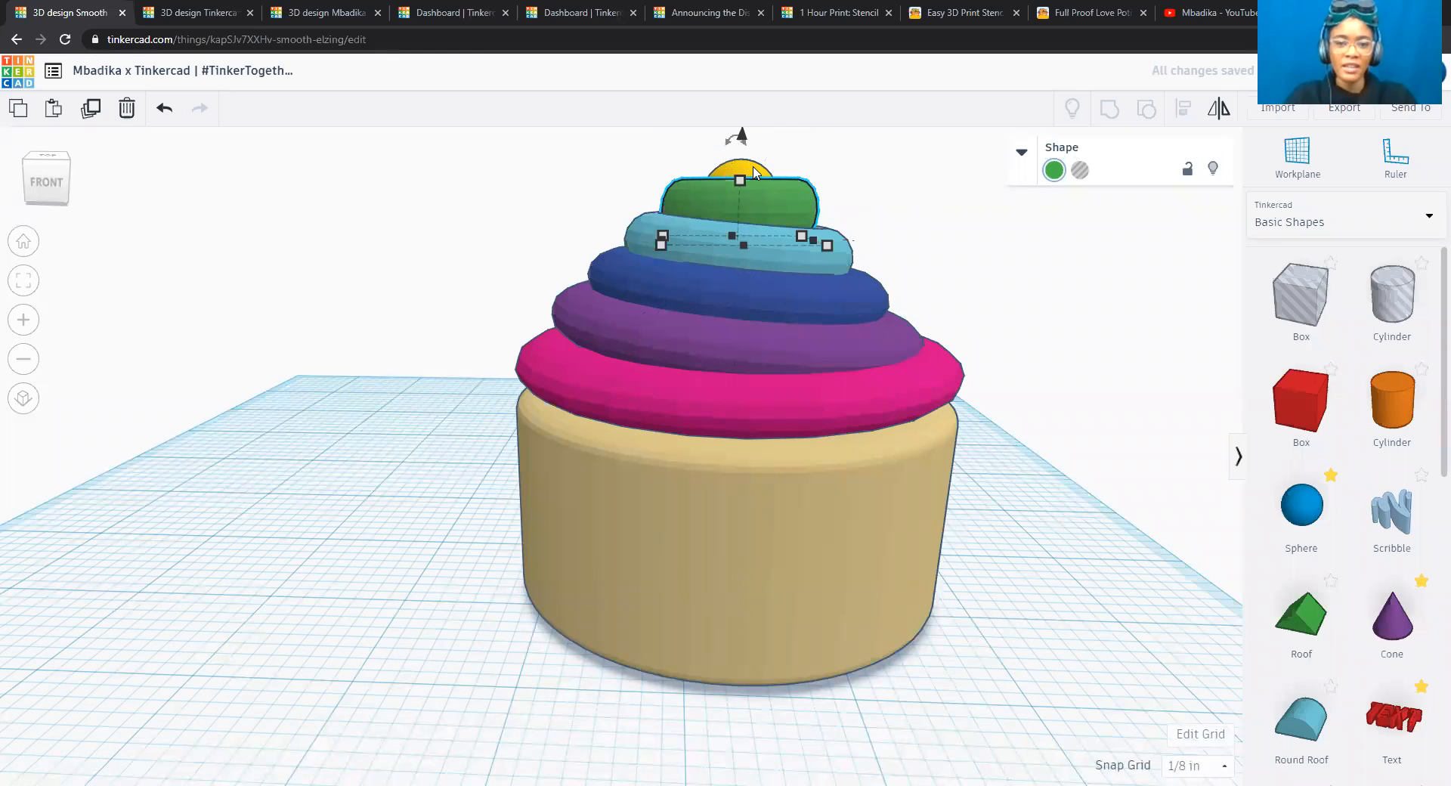
{"action": "left_click_drag", "start_coordinate": [740, 139], "coordinate": [724, 97]}
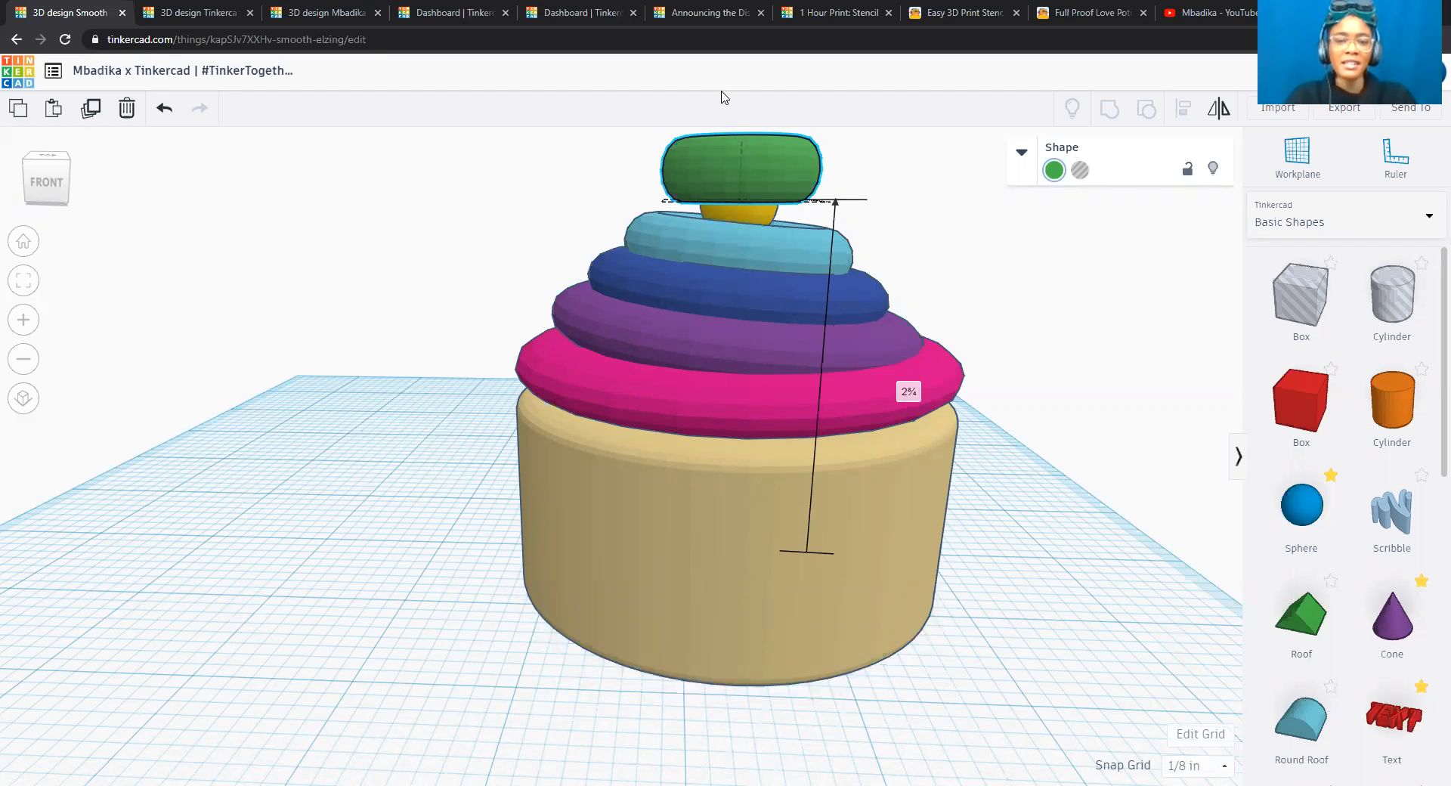
{"action": "key", "text": "ctrl+z"}
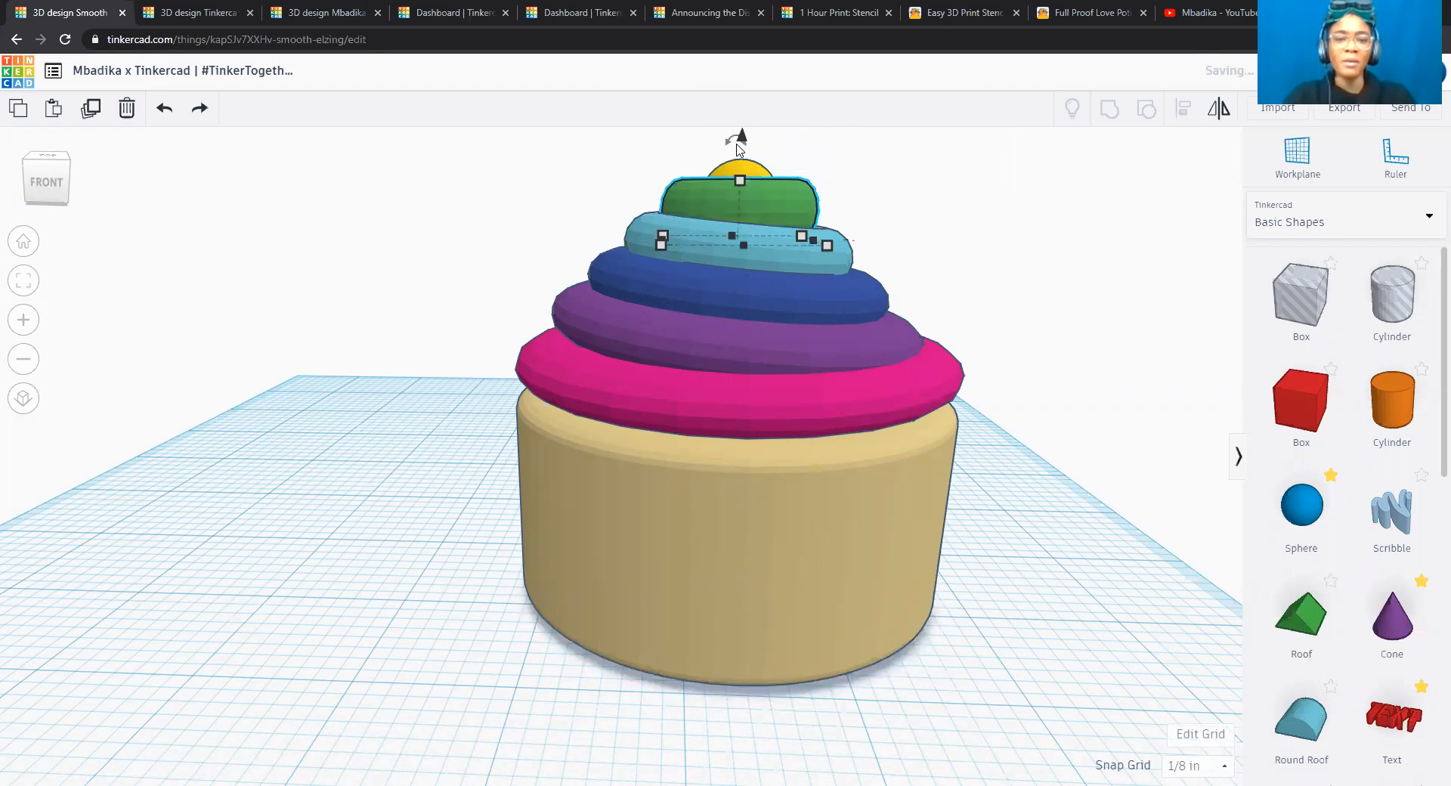
{"action": "left_click_drag", "start_coordinate": [733, 142], "coordinate": [742, 102]}
{"action": "left_click_drag", "start_coordinate": [740, 108], "coordinate": [732, 108]}
{"action": "scroll", "coordinate": [807, 241], "scroll_direction": "up", "scroll_amount": 3}
{"action": "scroll", "coordinate": [808, 242], "scroll_direction": "down", "scroll_amount": 5}
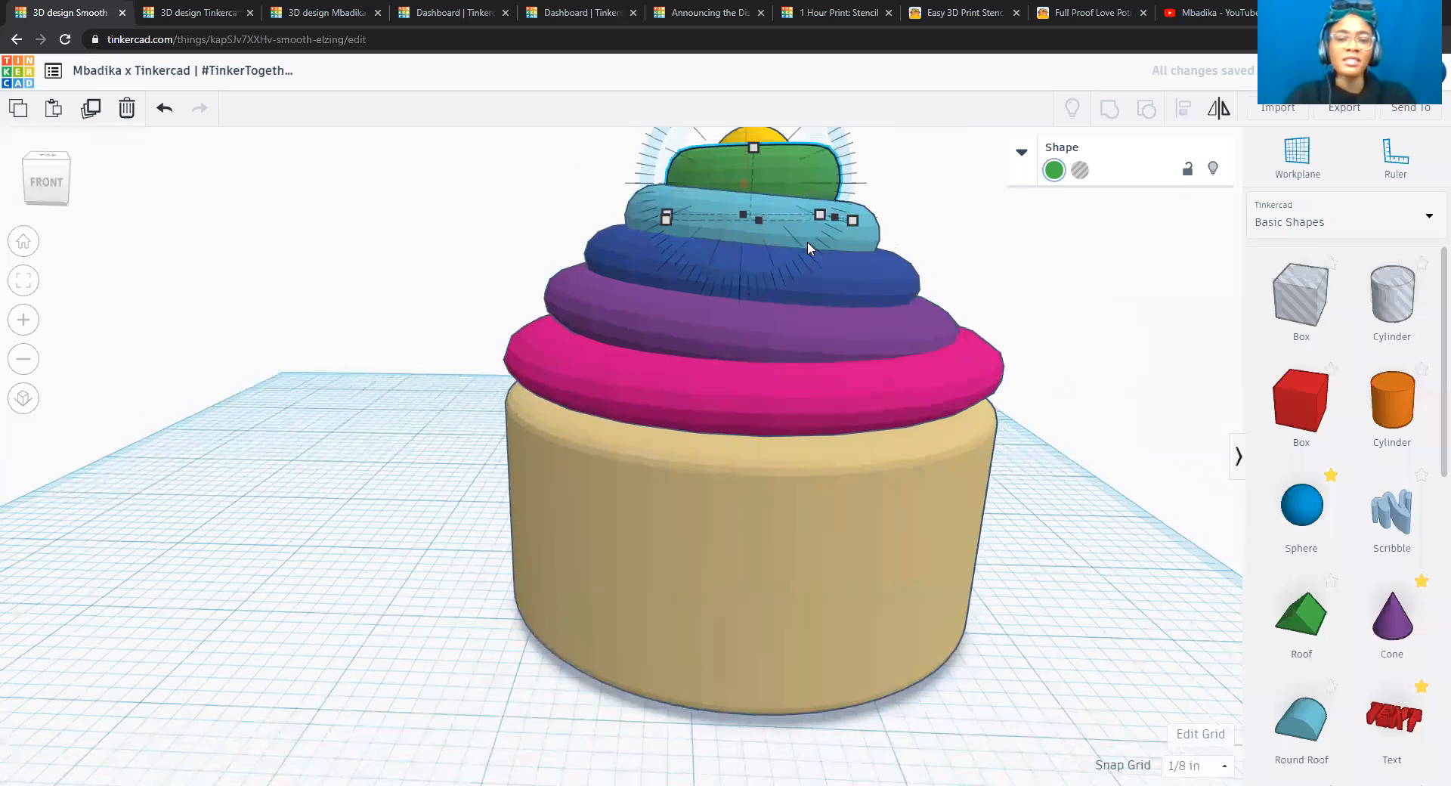
{"action": "left_click", "coordinate": [844, 188]}
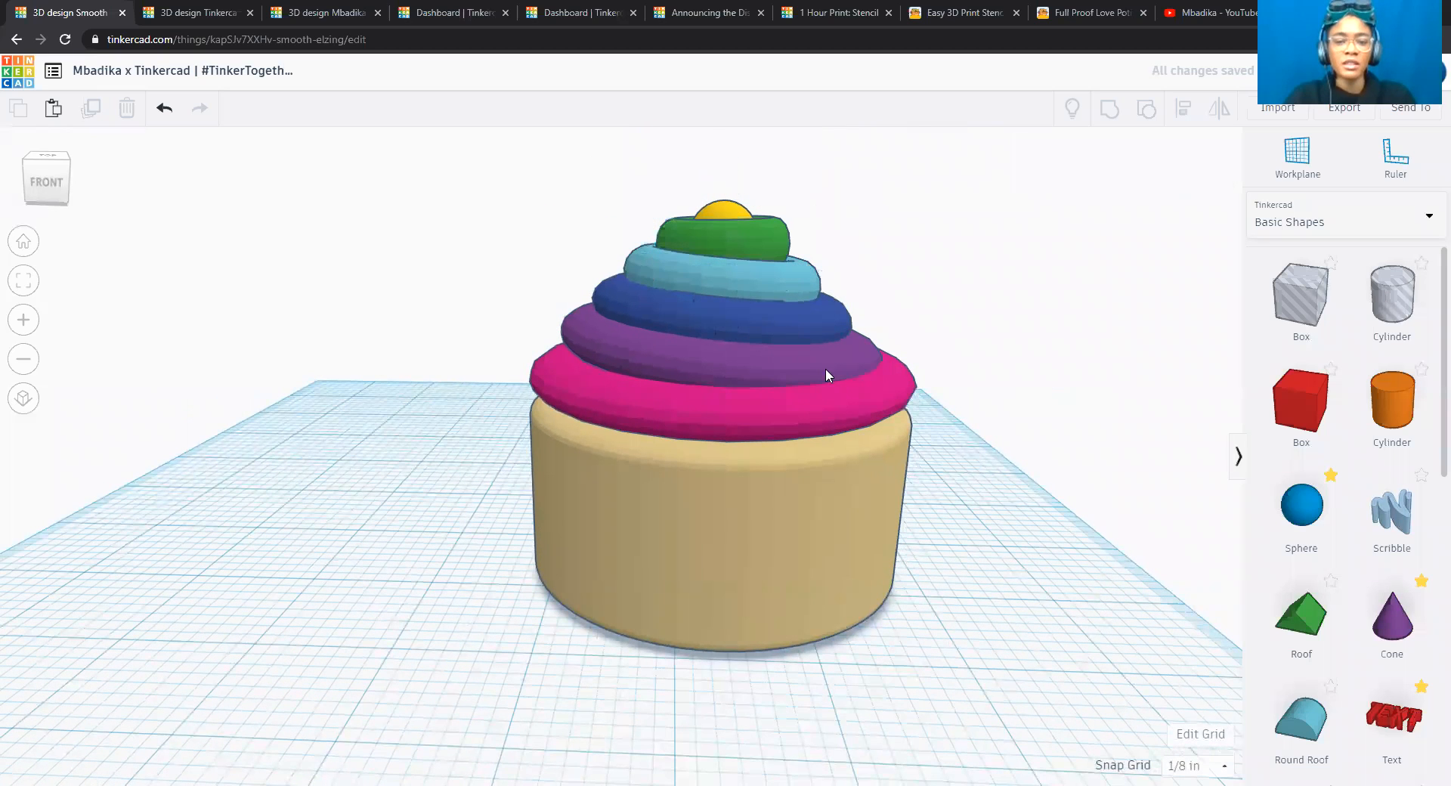
Tilt the pink torus resting on the beige base slightly clockwise as seen from the front, and deselect it.
{"action": "left_click", "coordinate": [841, 397]}
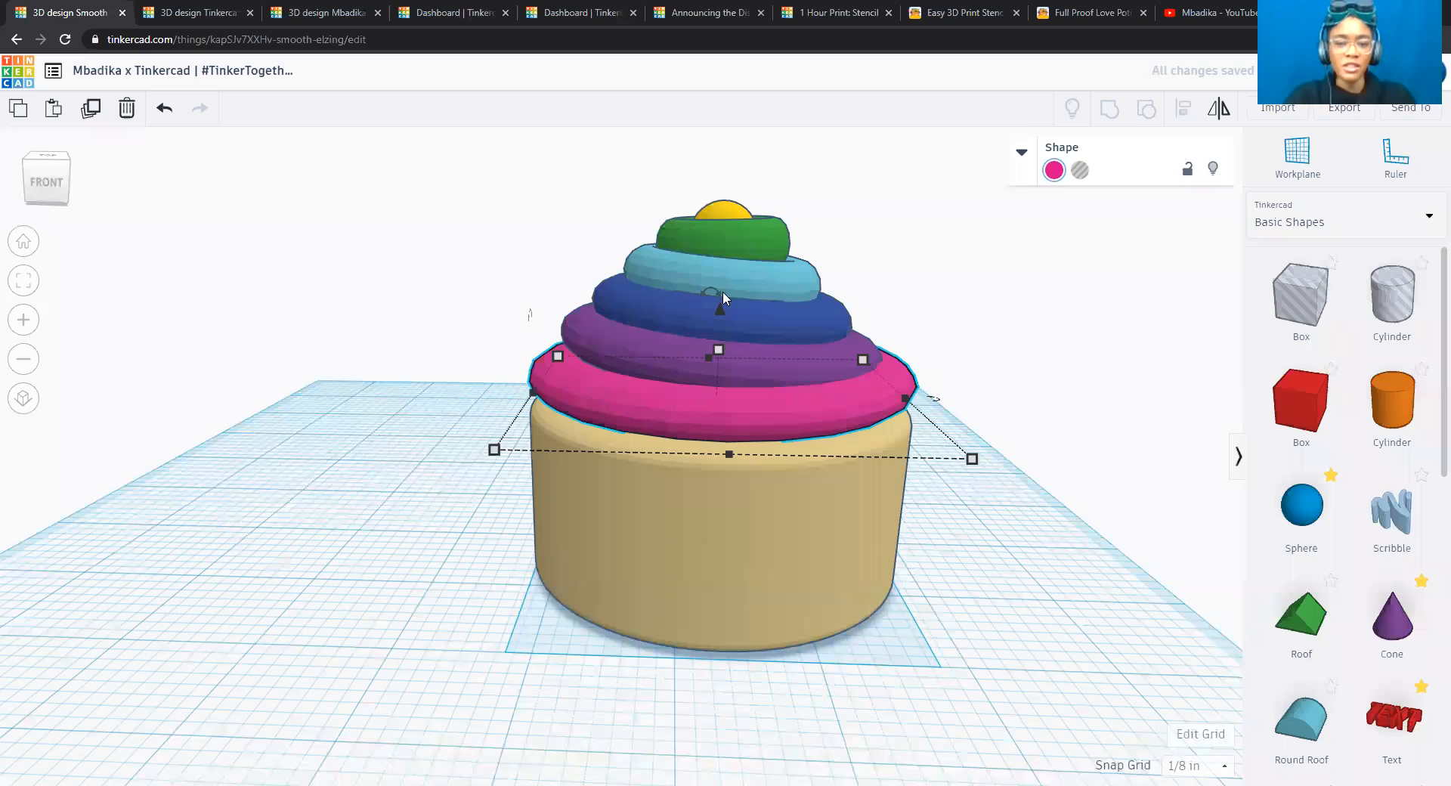
{"action": "left_click_drag", "start_coordinate": [717, 289], "coordinate": [727, 143]}
{"action": "left_click", "coordinate": [917, 260]}
{"action": "scroll", "coordinate": [922, 262], "scroll_direction": "up", "scroll_amount": 1}
{"action": "scroll", "coordinate": [922, 262], "scroll_direction": "down", "scroll_amount": 2}
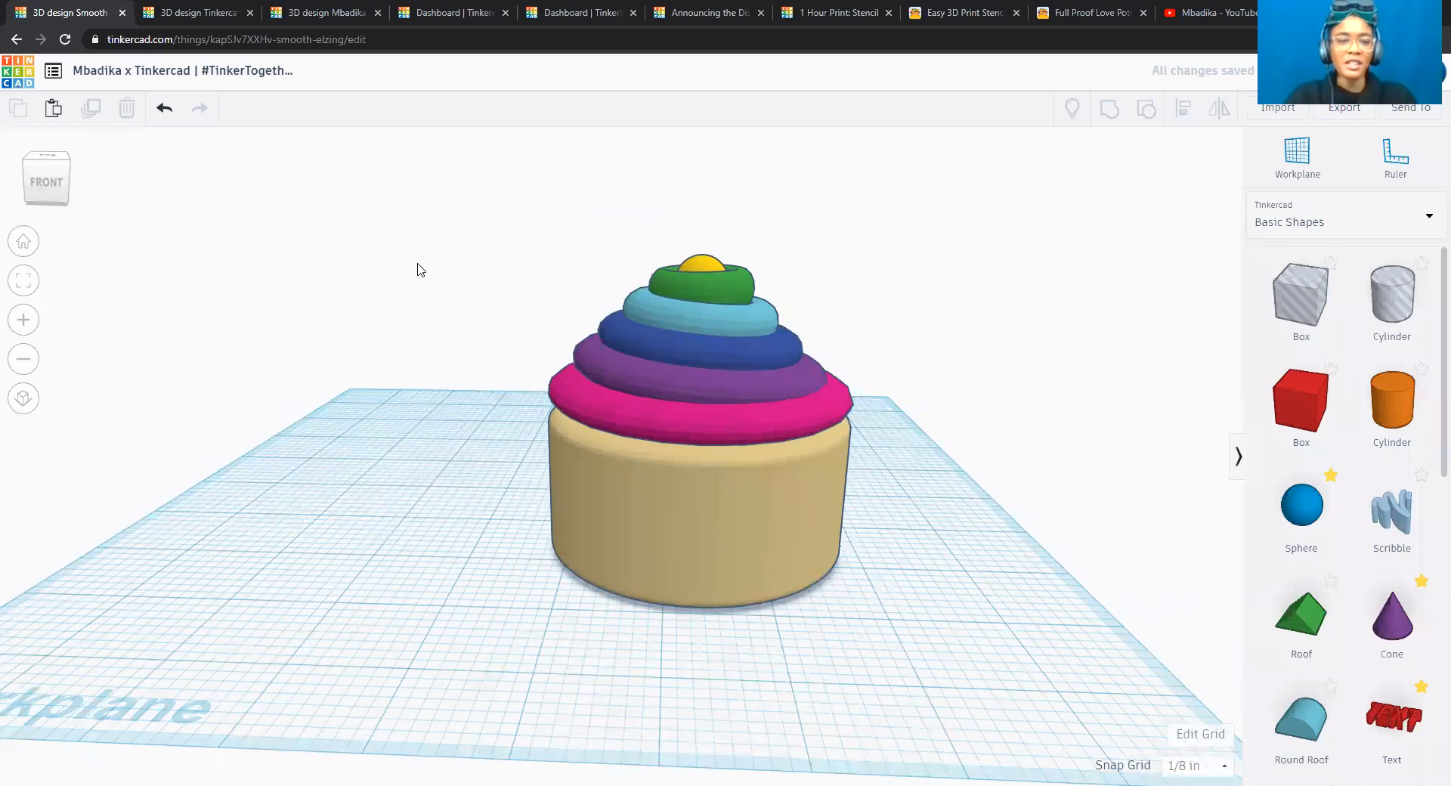
Group the five torus rings and the yellow sphere into one frosting shape, leaving out the beige base.
{"action": "left_click", "coordinate": [64, 163]}
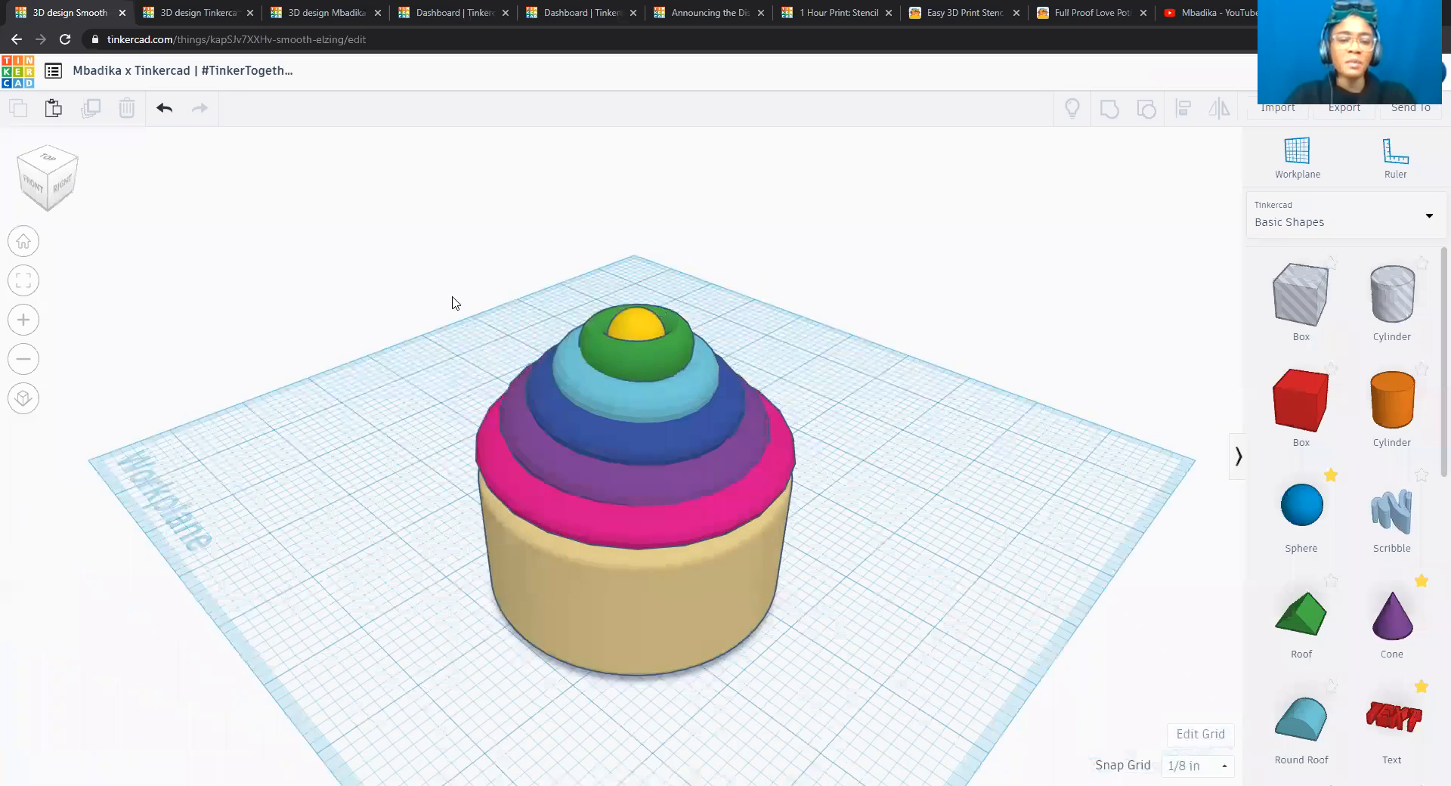
{"action": "right_click_drag", "start_coordinate": [452, 302], "coordinate": [285, 282]}
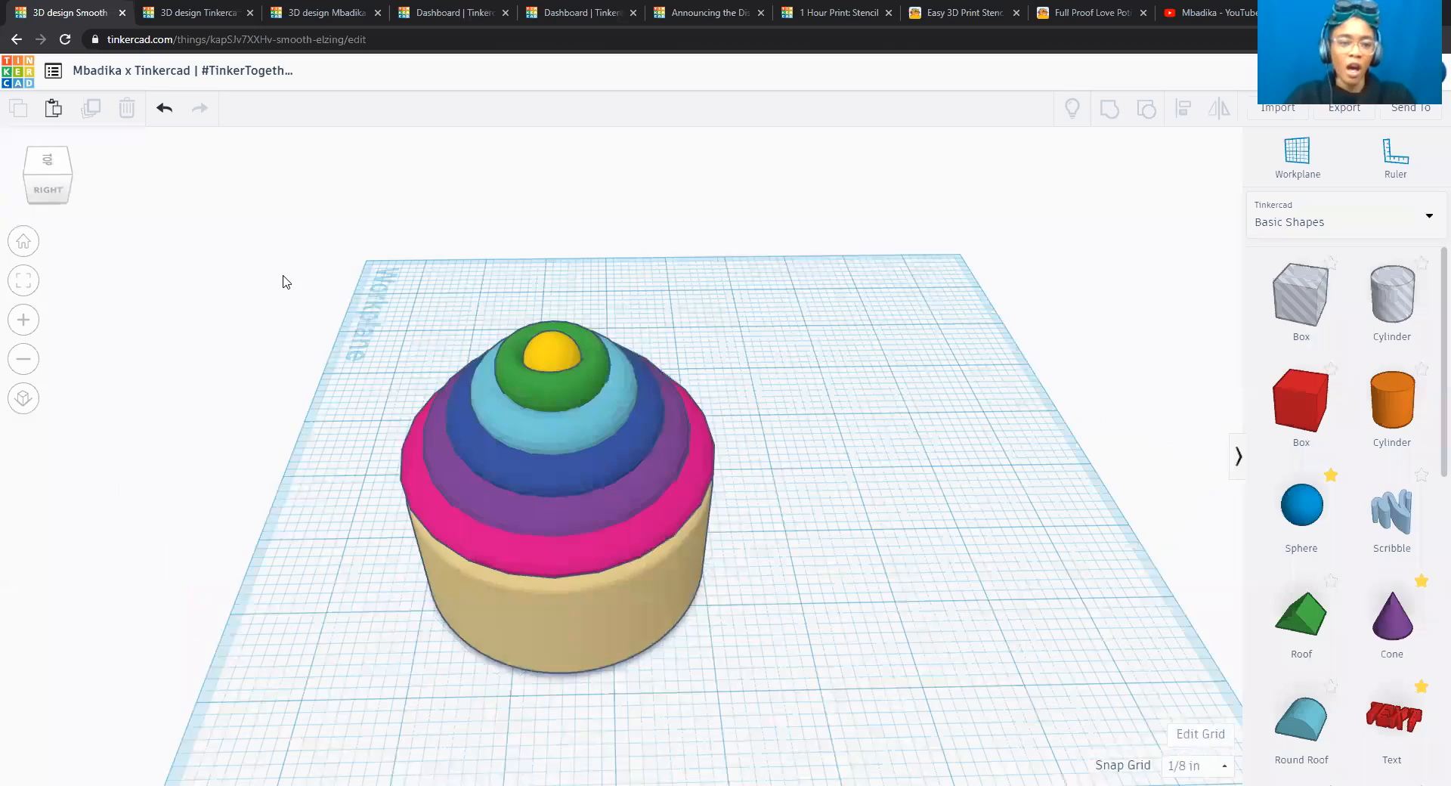
{"action": "mouse_move", "coordinate": [70, 173]}
{"action": "left_mouse_down"}
{"action": "mouse_move", "coordinate": [56, 168]}
{"action": "mouse_move", "coordinate": [56, 193]}
{"action": "left_mouse_up"}
{"action": "left_click", "coordinate": [56, 191]}
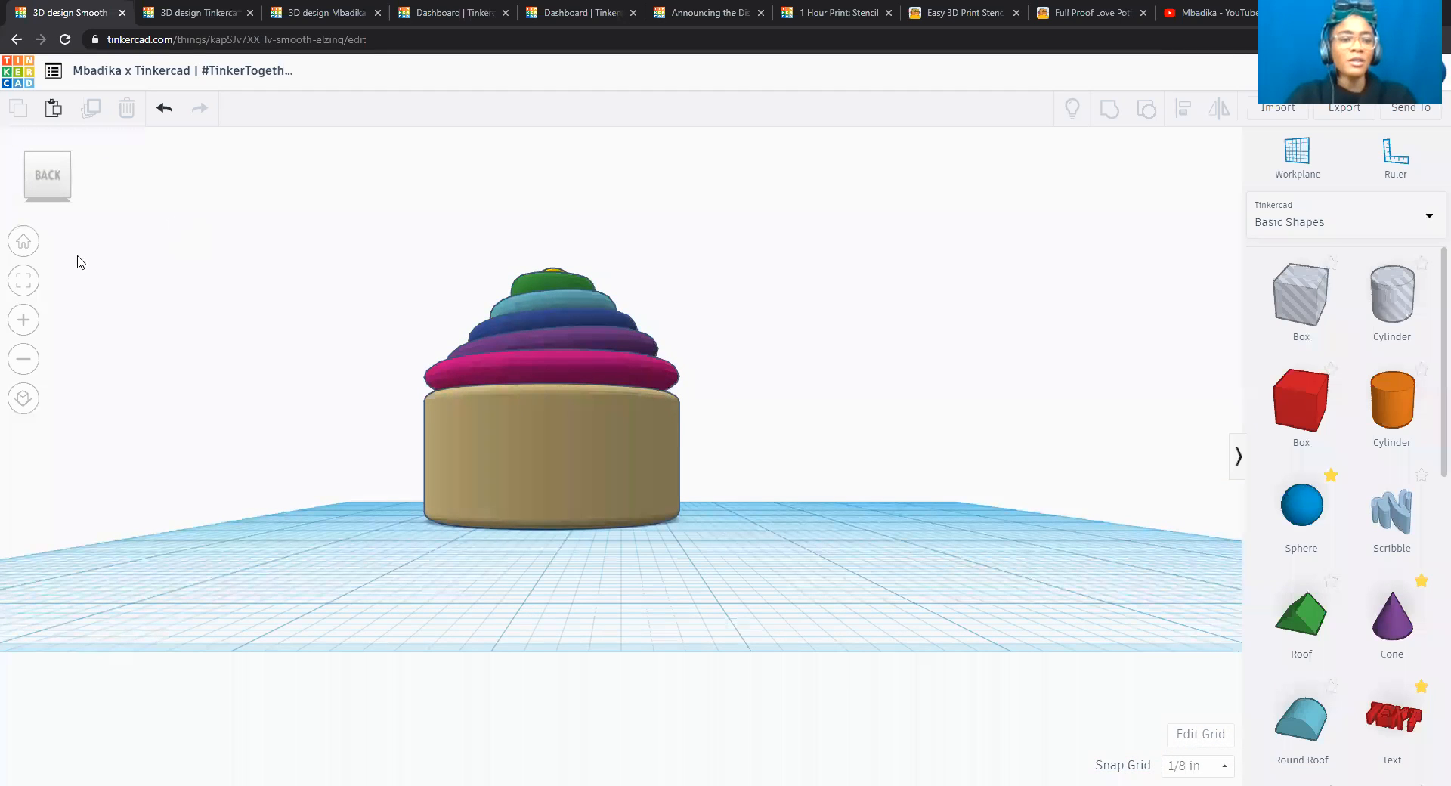
{"action": "left_click", "coordinate": [52, 155]}
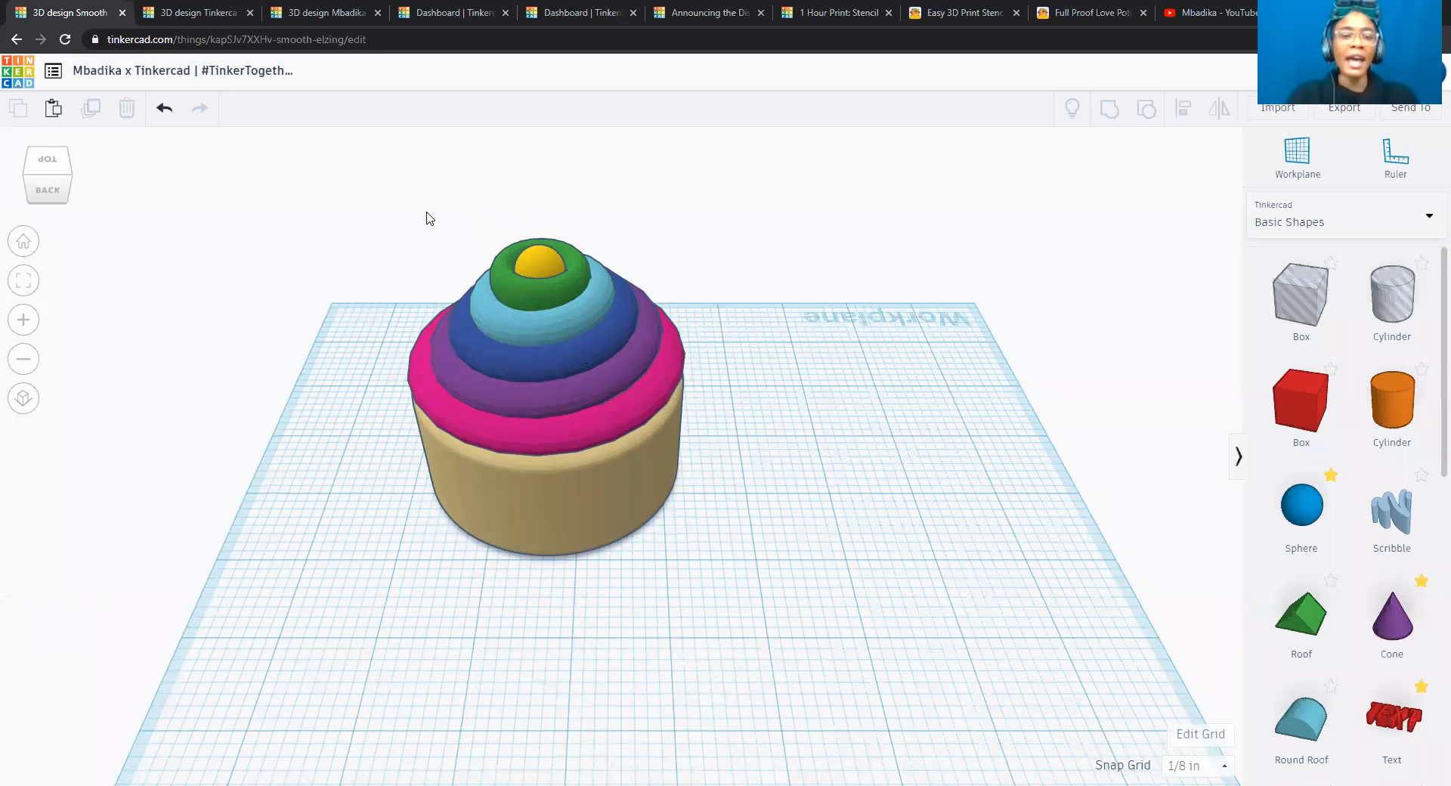
{"action": "left_click_drag", "start_coordinate": [572, 292], "coordinate": [769, 596]}
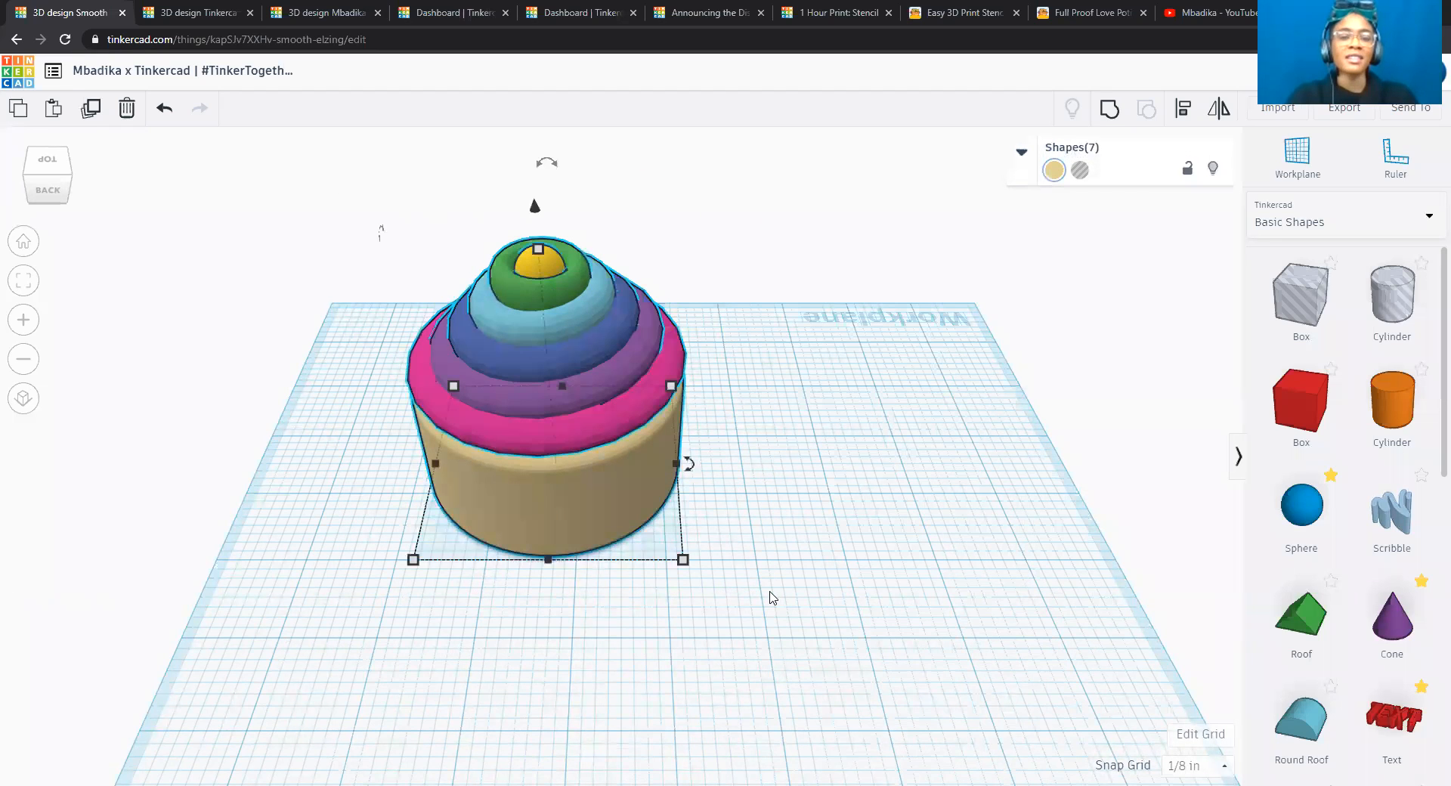
{"action": "left_click", "coordinate": [594, 478], "text": "shift"}
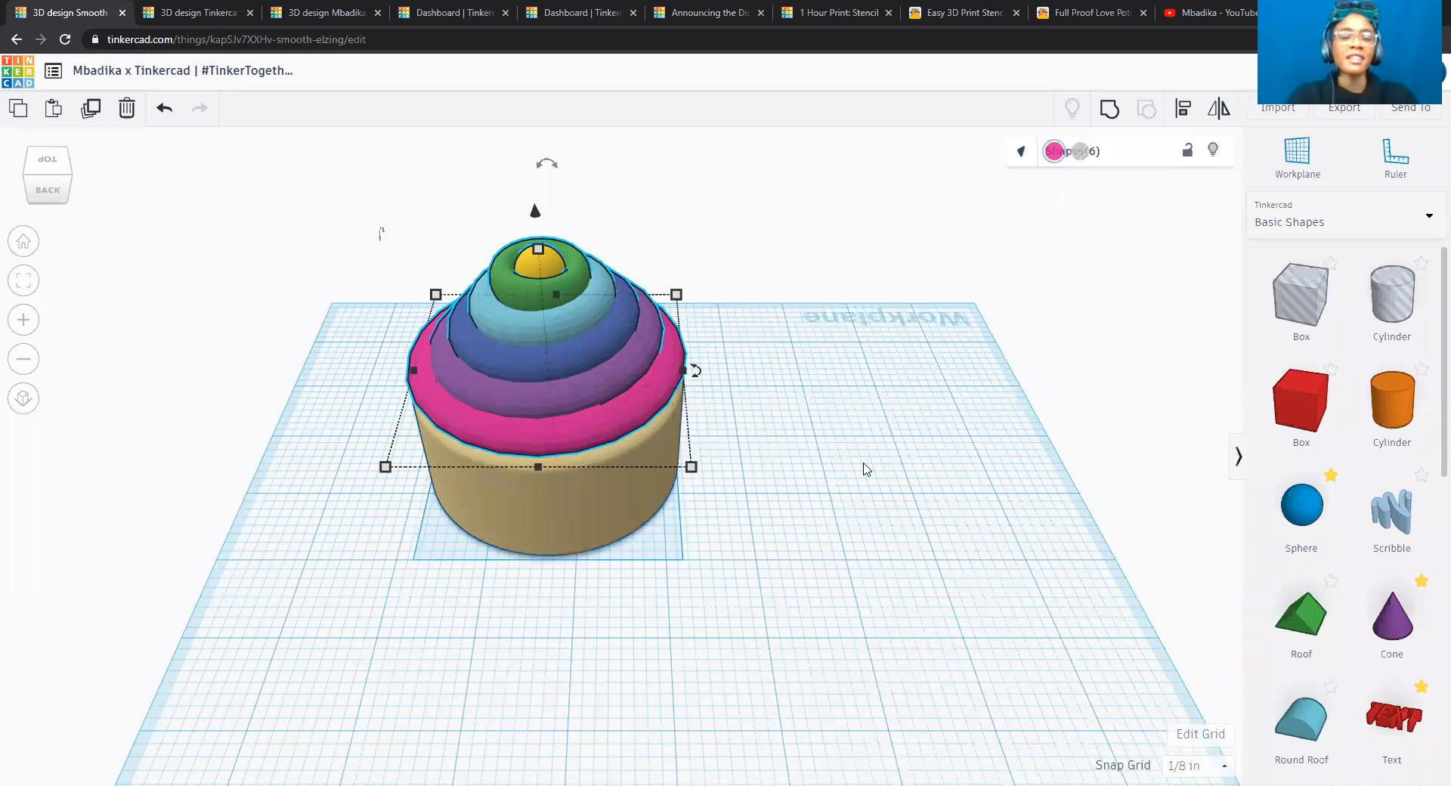
{"action": "left_click", "coordinate": [1110, 115]}
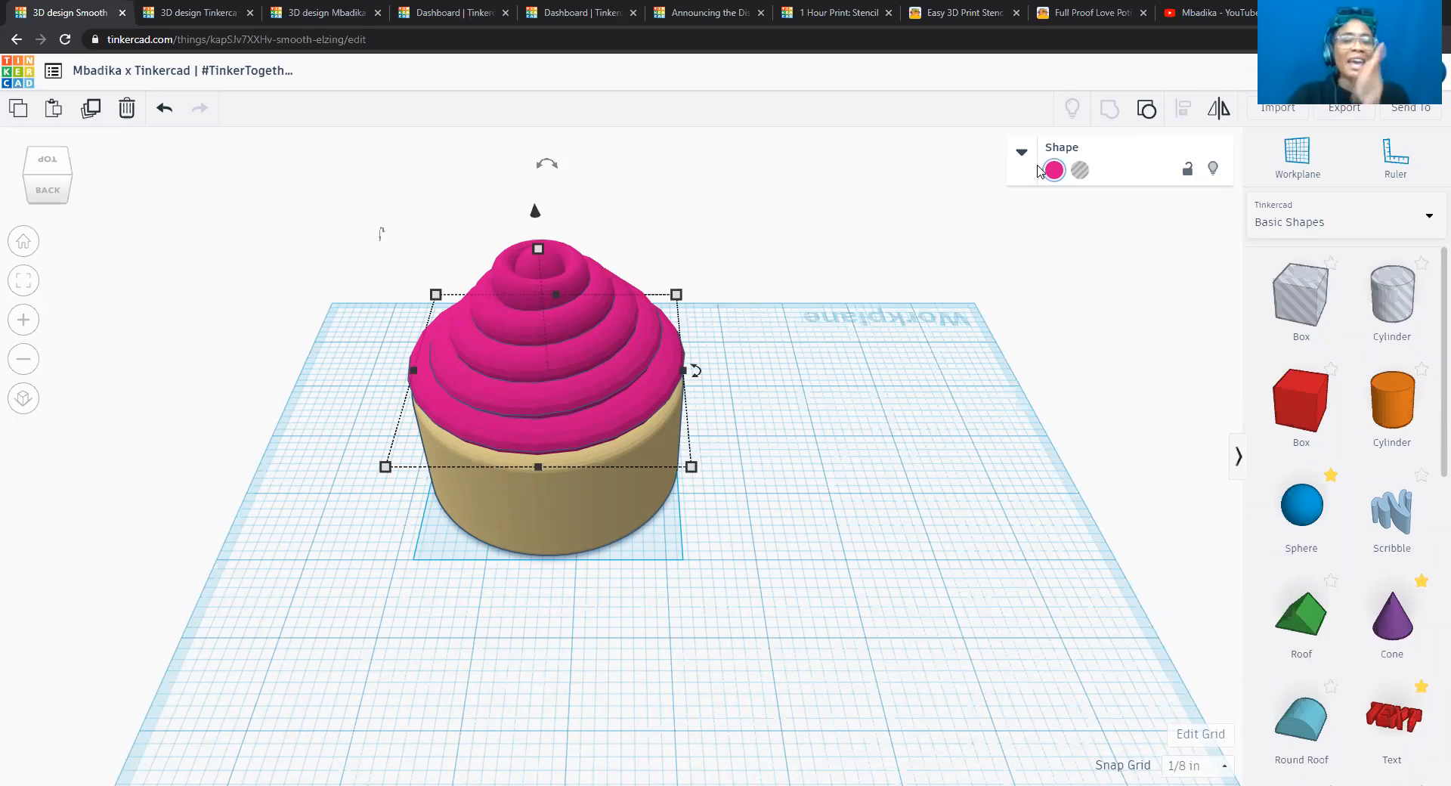
Enable Multicolor on the grouped frosting to show each ring's original colour, and deselect it.
{"action": "left_click", "coordinate": [1054, 171]}
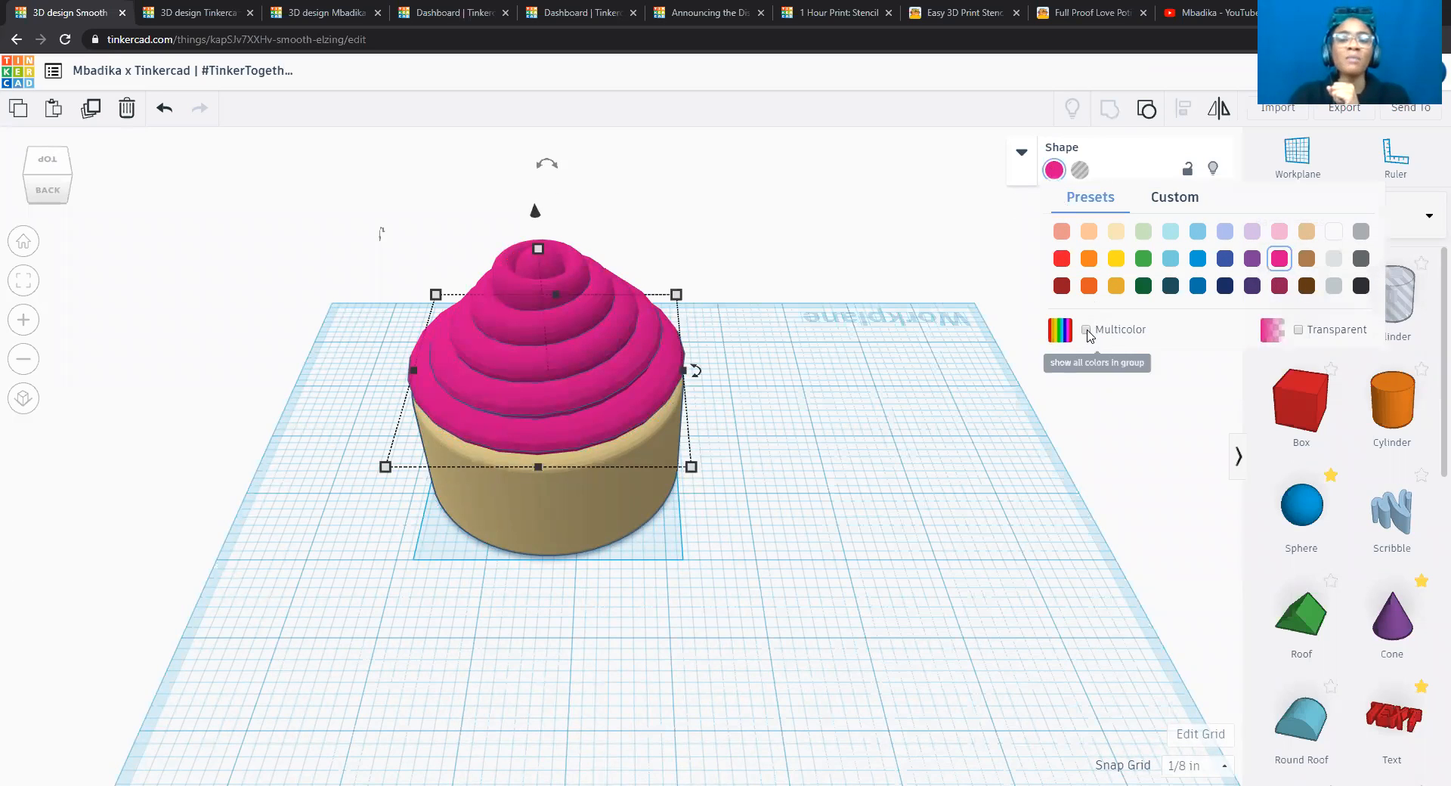
{"action": "left_click", "coordinate": [1087, 331]}
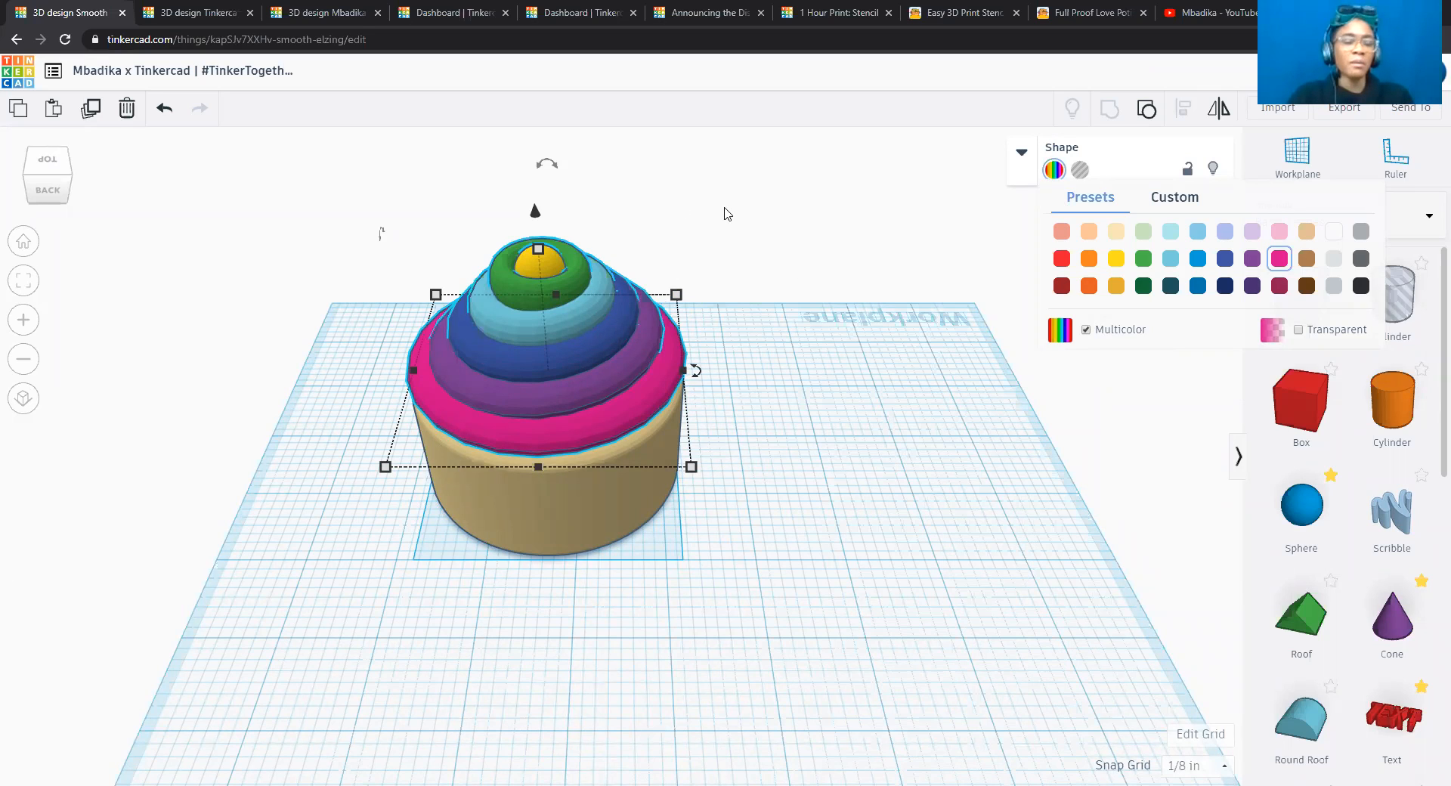
{"action": "left_click", "coordinate": [725, 214]}
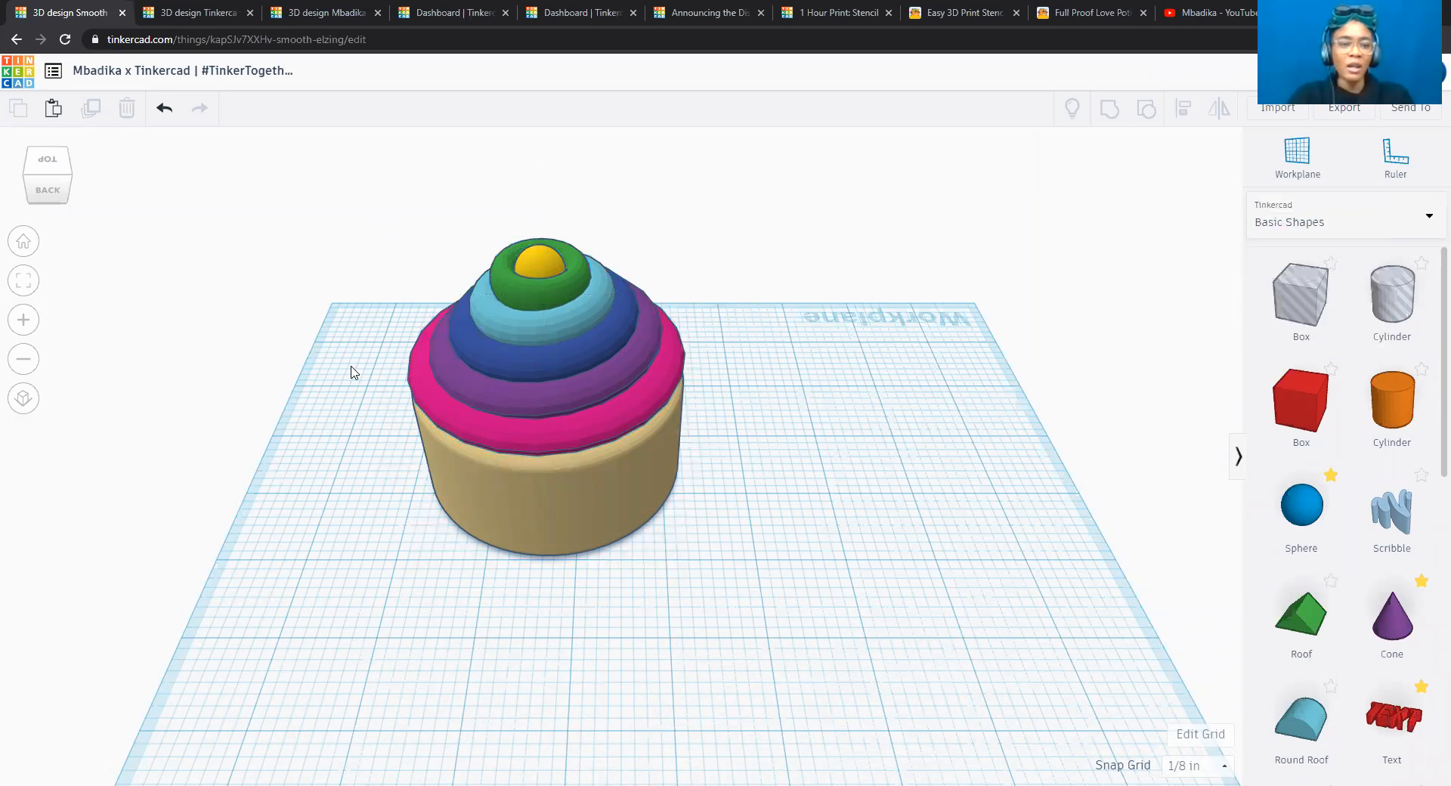
Group the multicoloured frosting with the beige base into a single cupcake, and deselect it.
{"action": "left_click", "coordinate": [64, 196]}
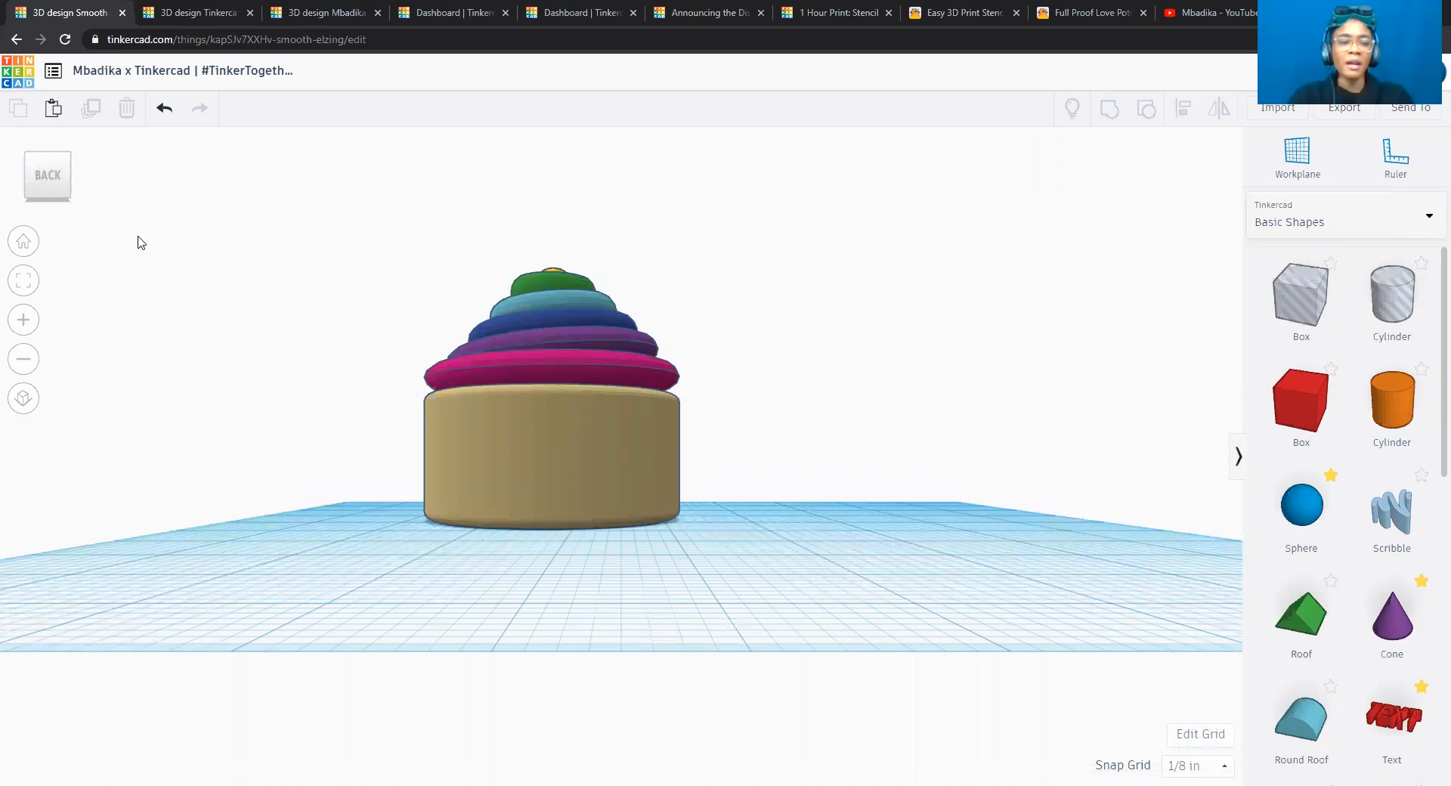
{"action": "left_click", "coordinate": [51, 153]}
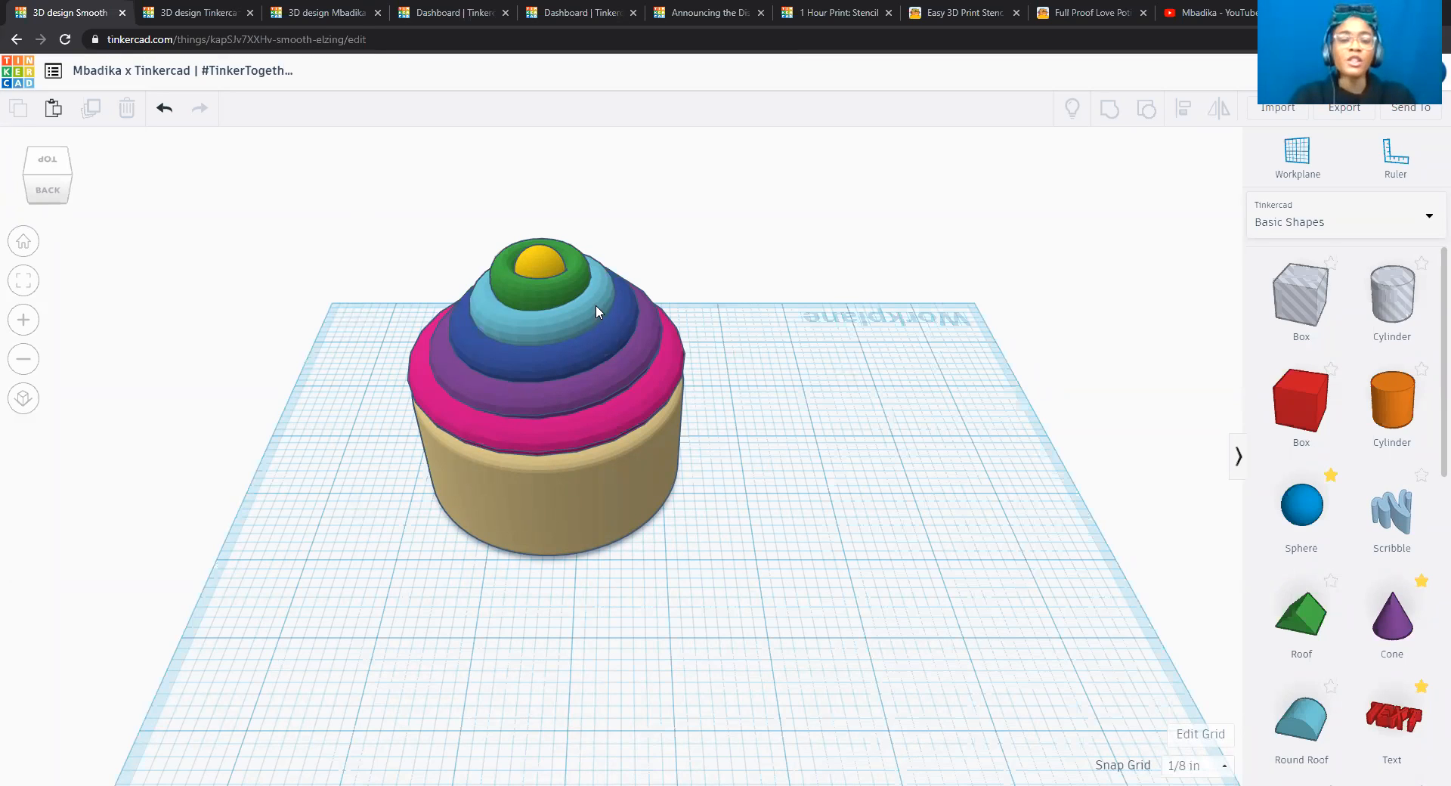
{"action": "left_click", "coordinate": [594, 515]}
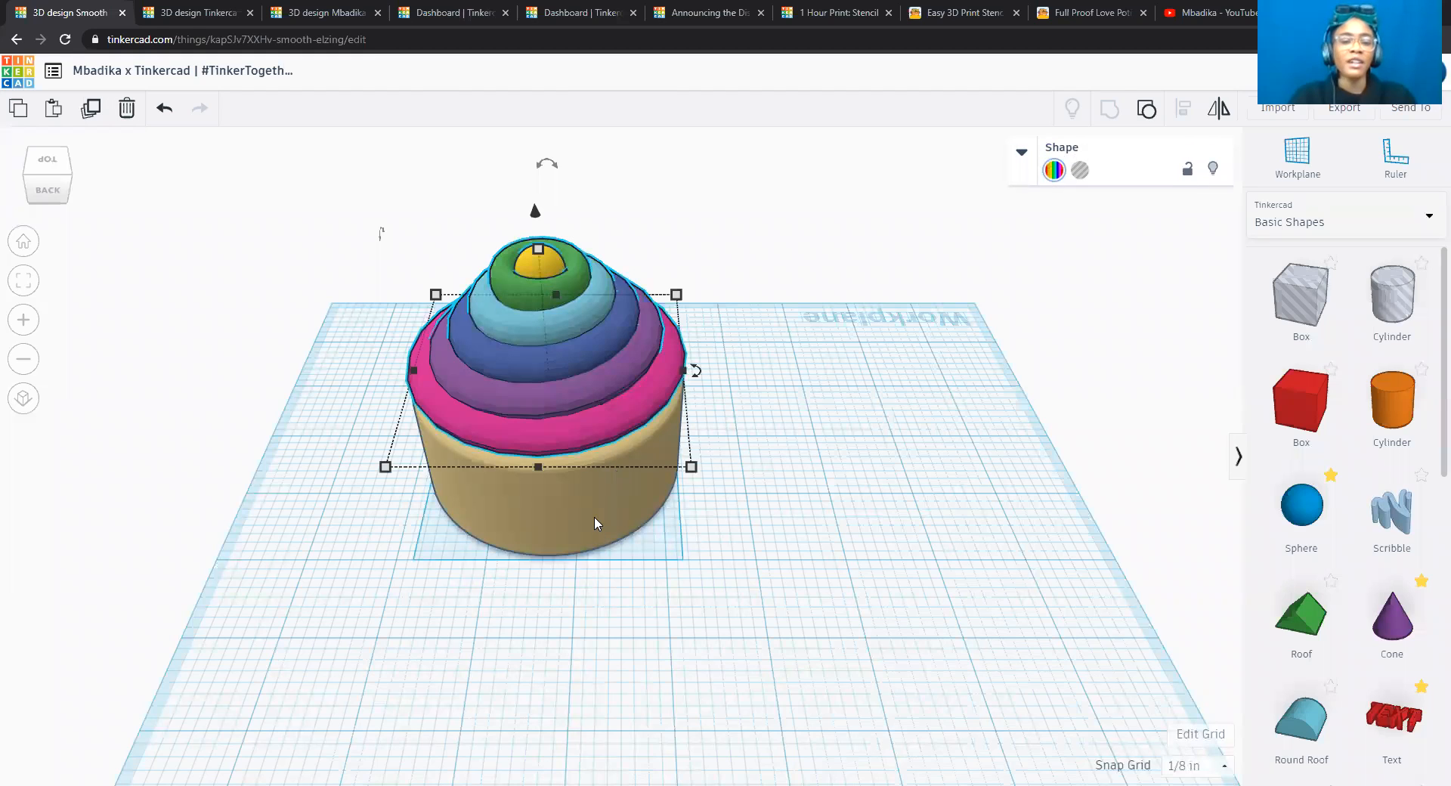
{"action": "left_click", "coordinate": [594, 515]}
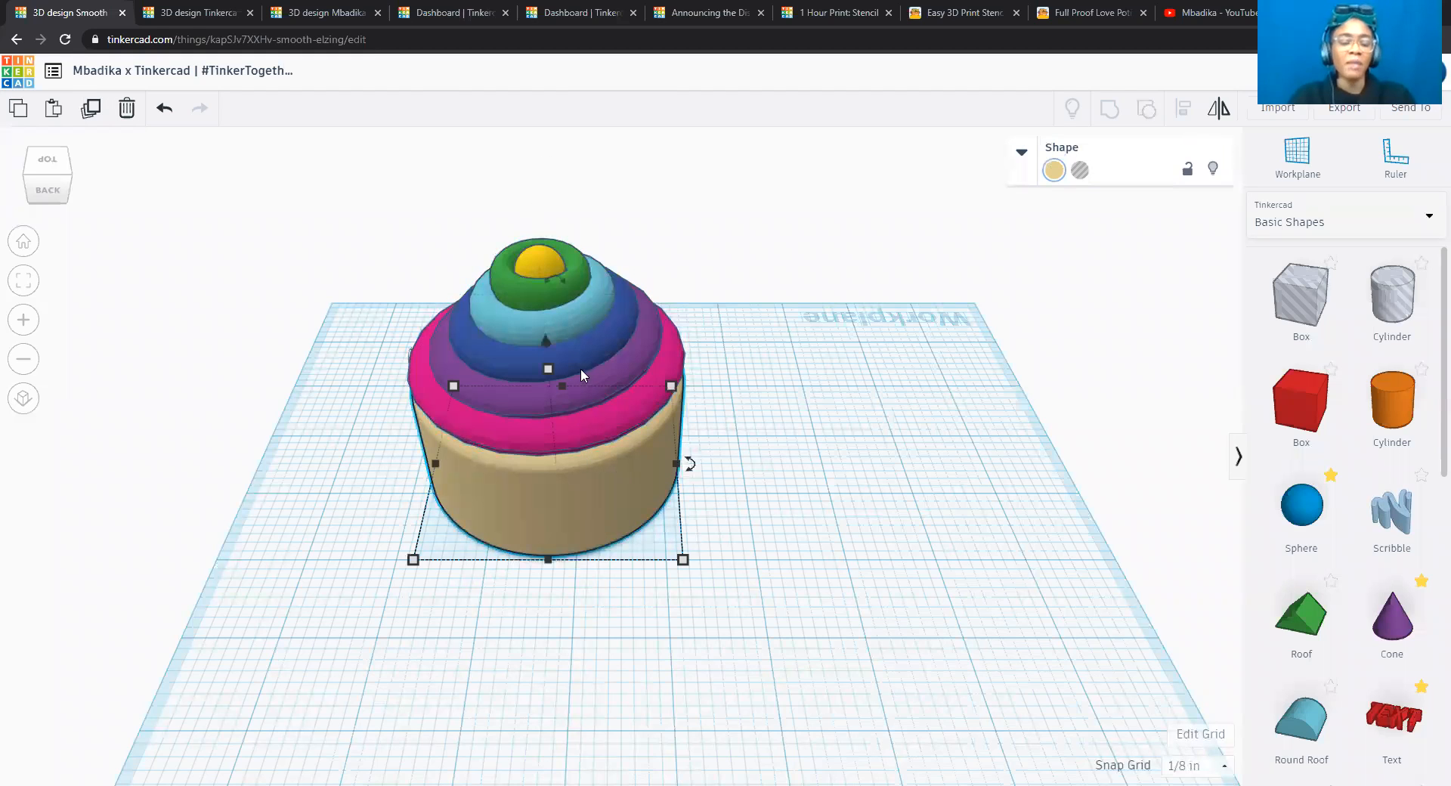
{"action": "left_click", "coordinate": [577, 293], "text": "shift"}
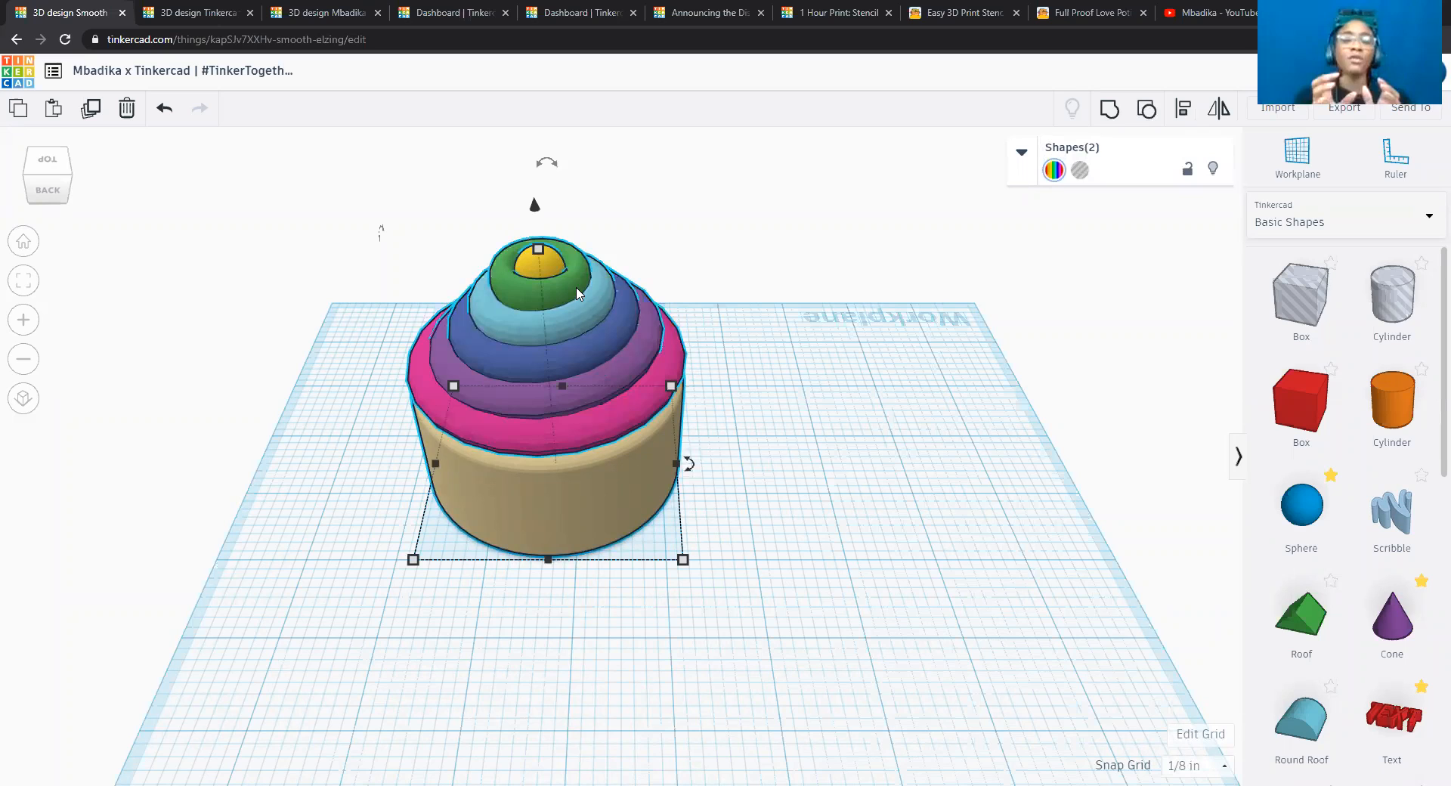
{"action": "left_click", "coordinate": [1110, 109]}
{"action": "left_click", "coordinate": [790, 387]}
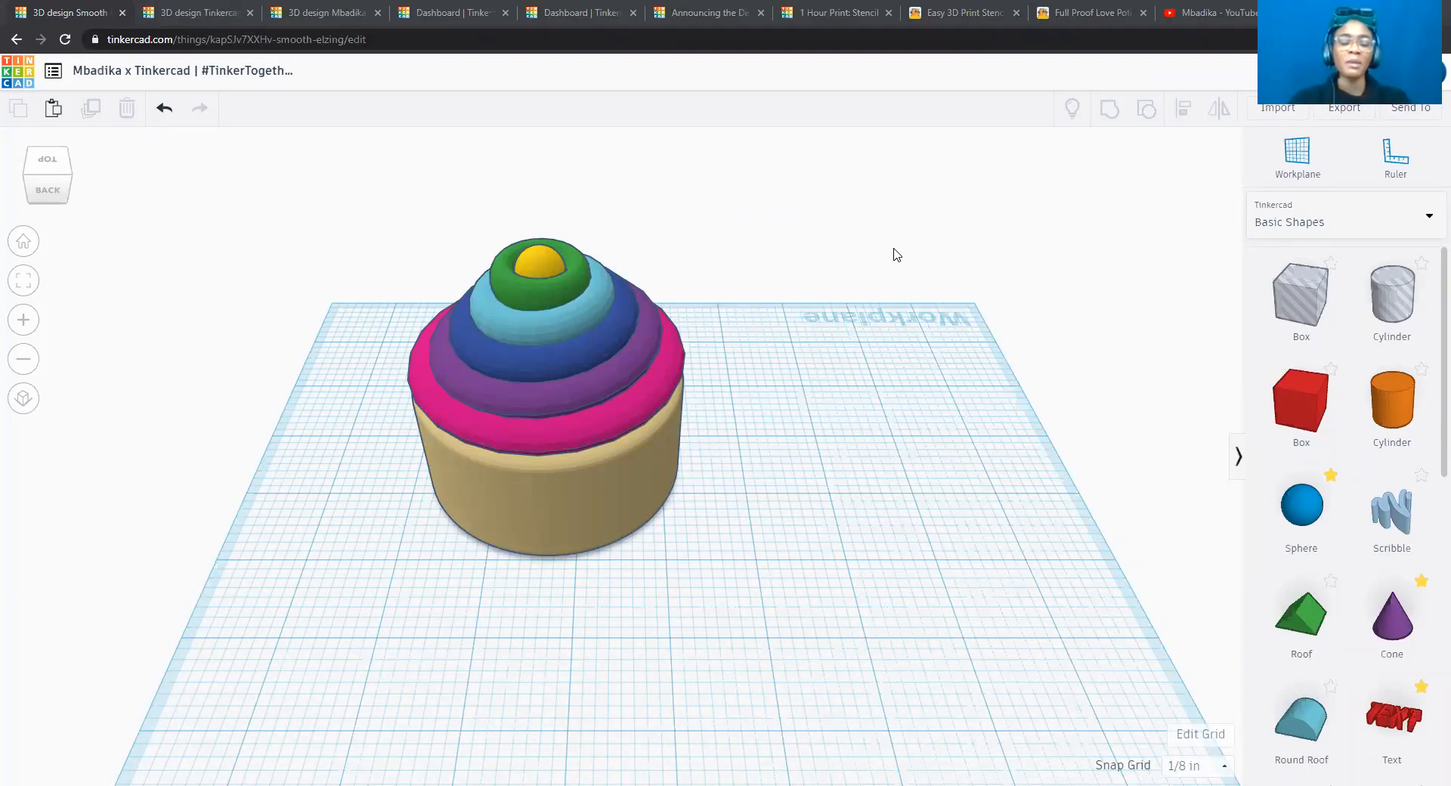
Ungroup the cupcake into separate frosting and base shapes, and clear the selection.
{"action": "left_click", "coordinate": [23, 243]}
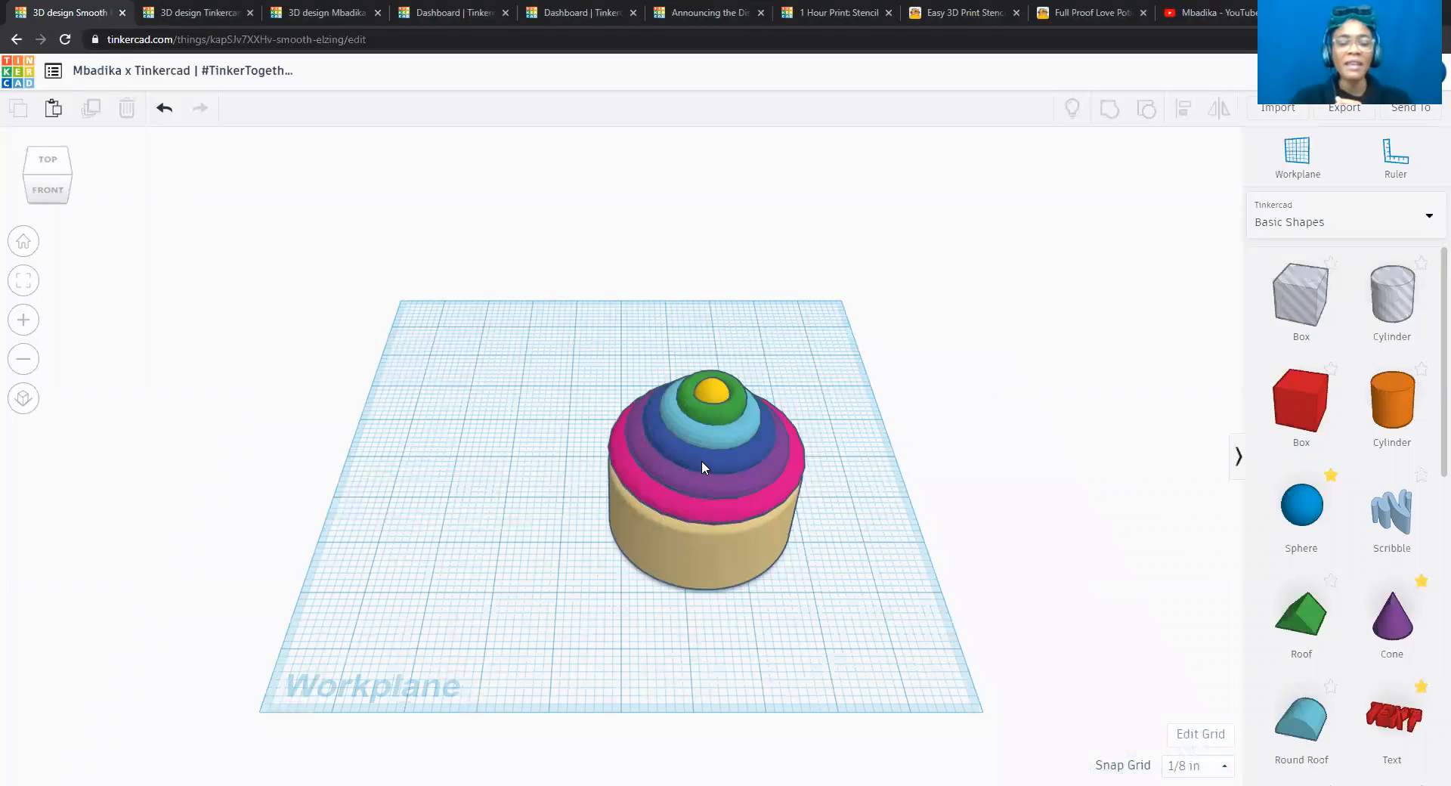
{"action": "left_click", "coordinate": [701, 460]}
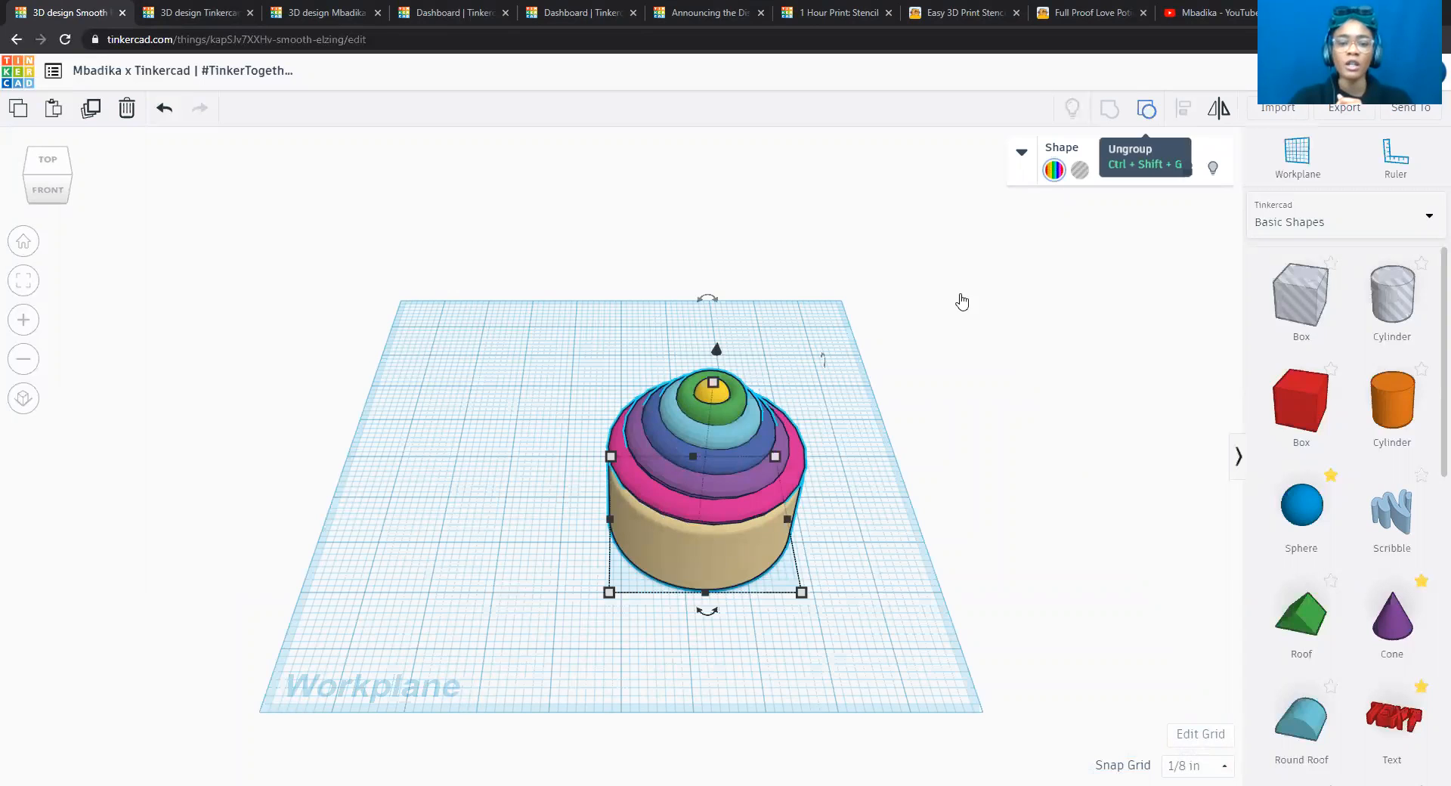
{"action": "left_click", "coordinate": [839, 416]}
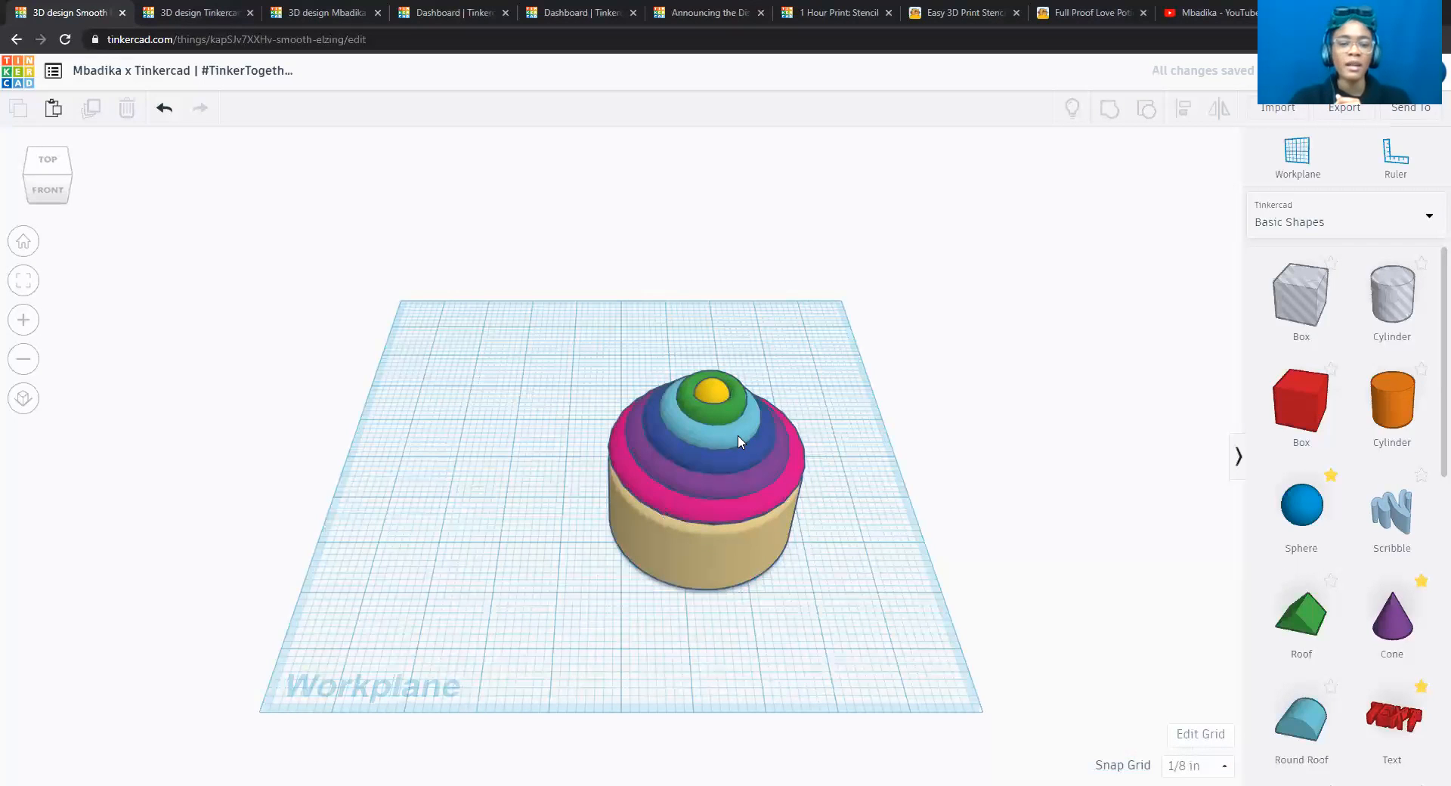
Recolour the whole frosting group with the solid medium blue preset.
{"action": "left_click", "coordinate": [738, 436]}
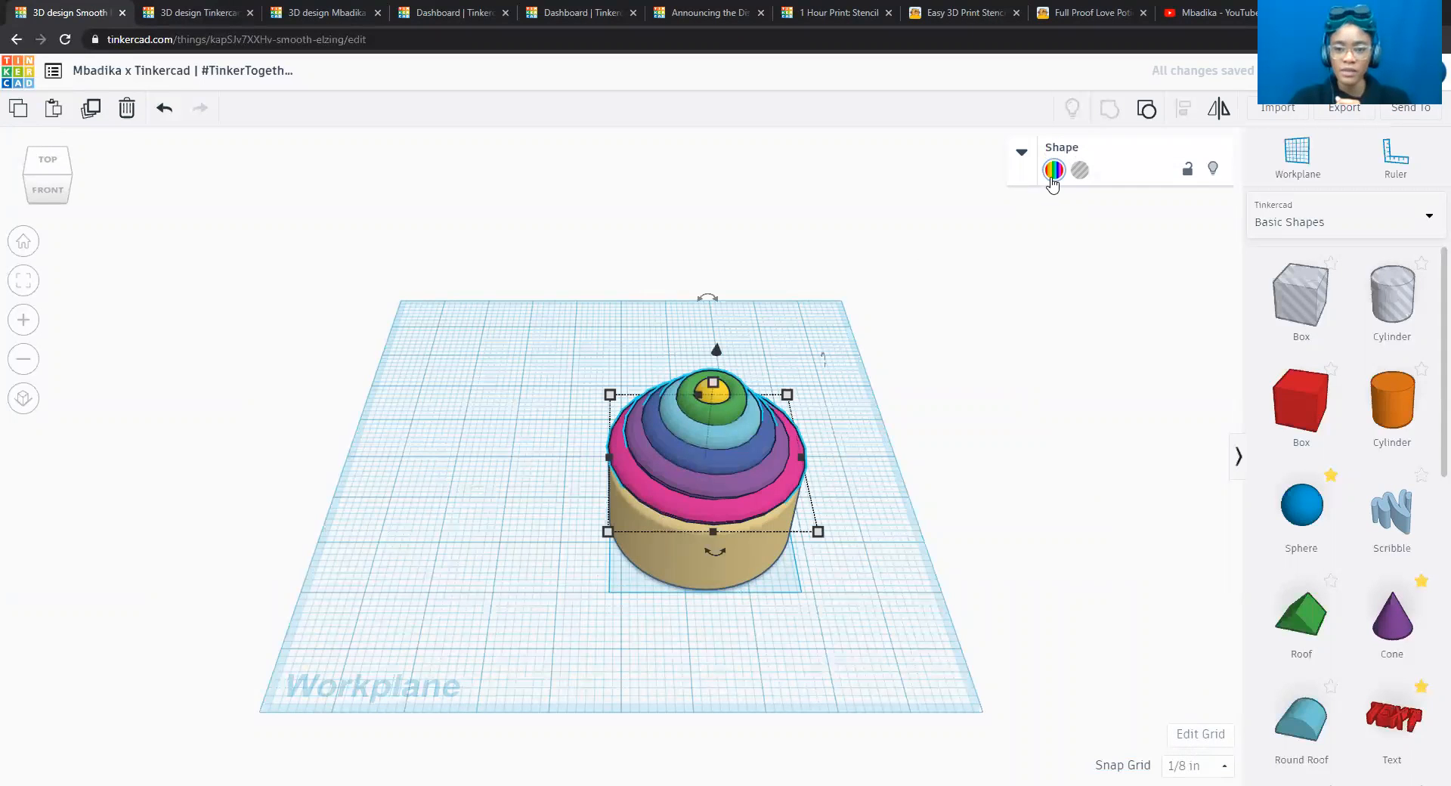
{"action": "left_click", "coordinate": [1052, 173]}
{"action": "left_click", "coordinate": [1199, 261]}
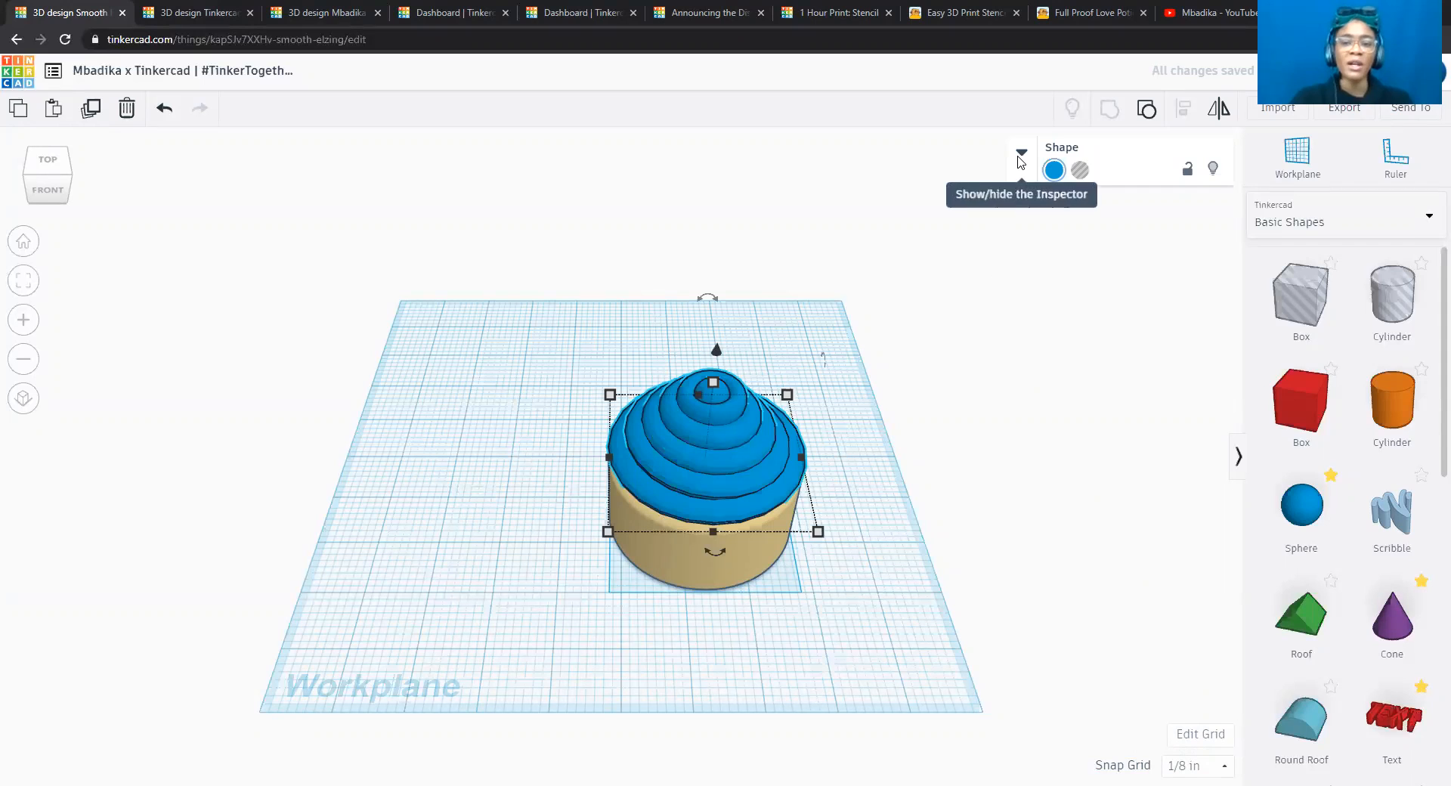
{"action": "left_click", "coordinate": [1020, 157]}
{"action": "left_click", "coordinate": [1021, 154]}
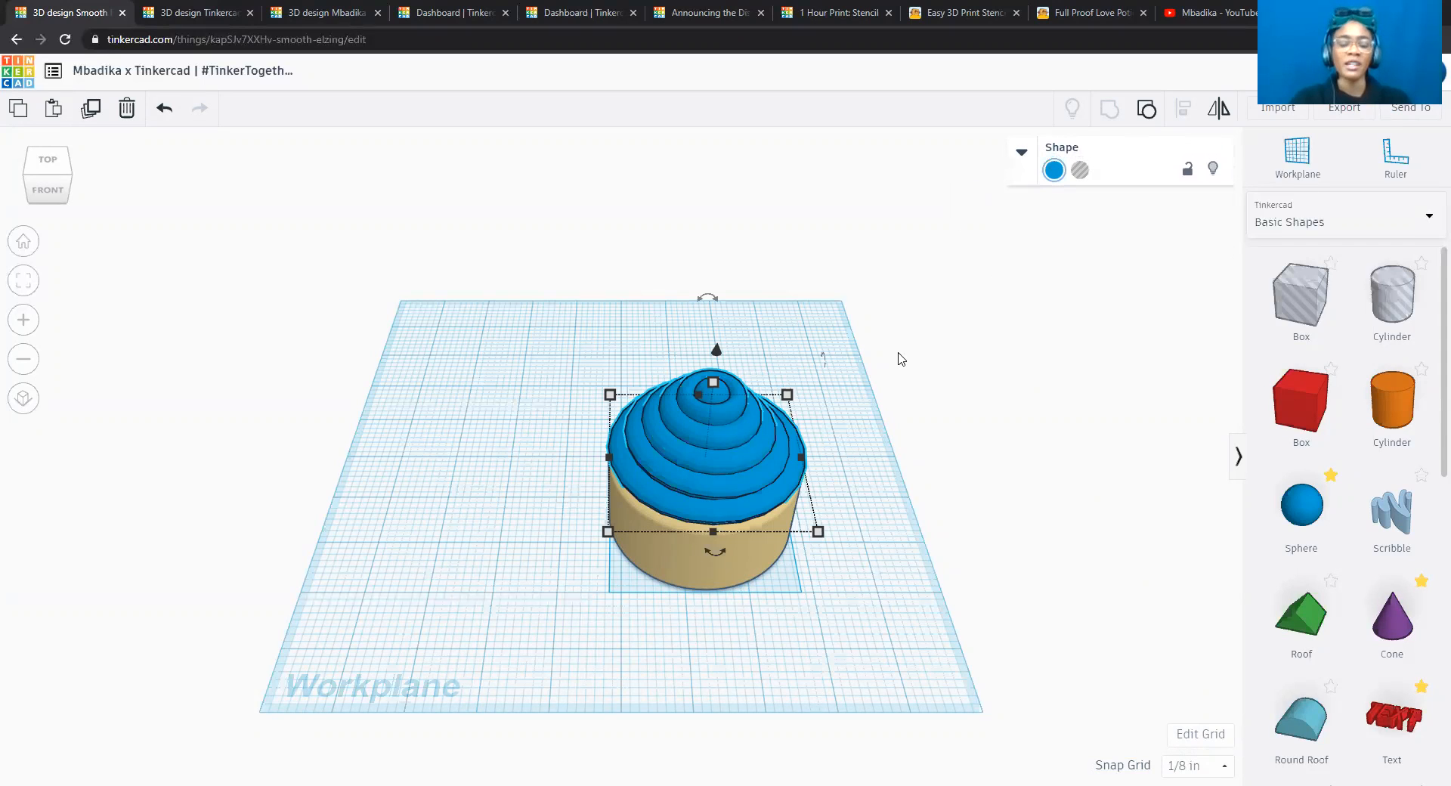
Group the blue frosting with the beige base, and enable Multicolor so both parts keep their own colours.
{"action": "left_click", "coordinate": [751, 567], "text": "shift"}
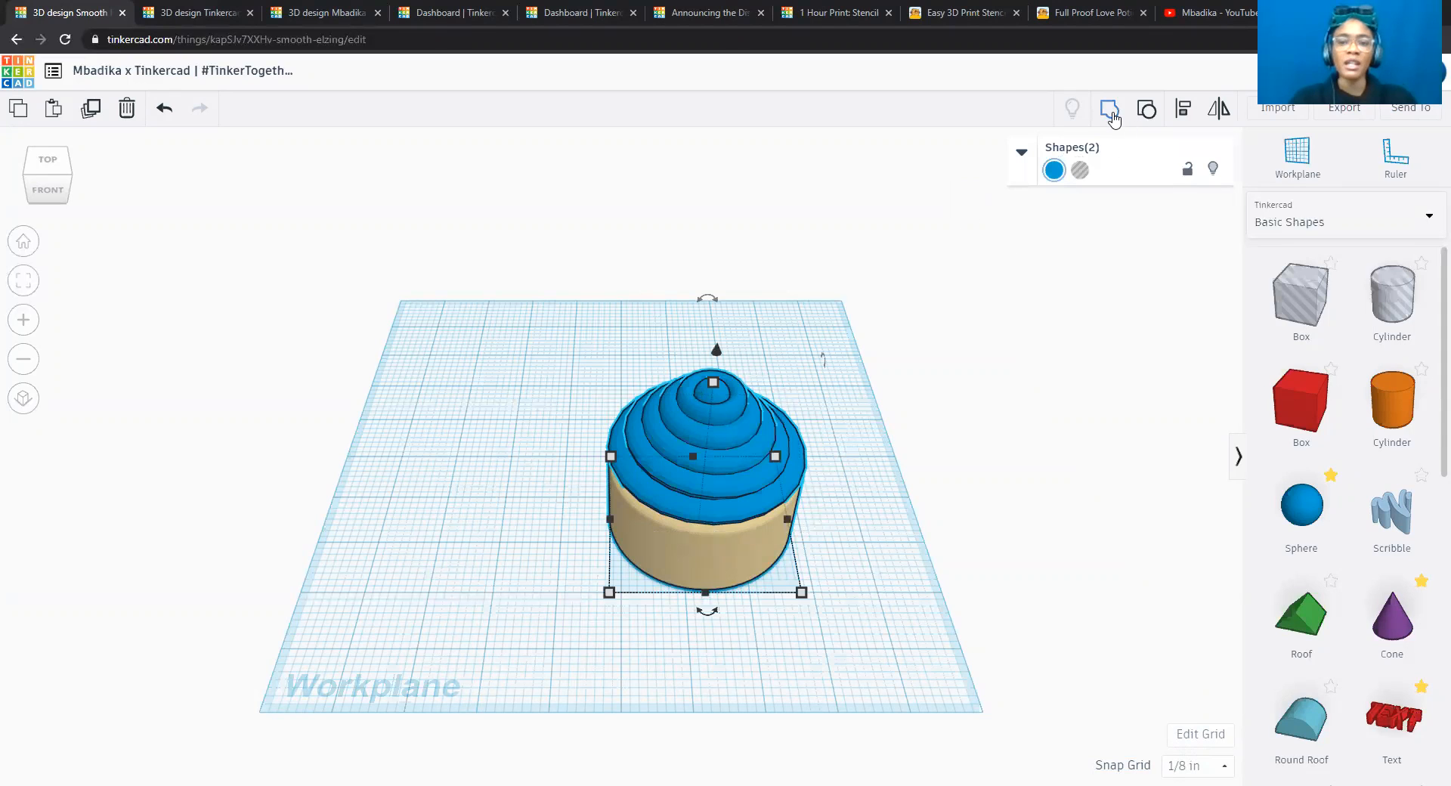
{"action": "left_click", "coordinate": [1109, 110]}
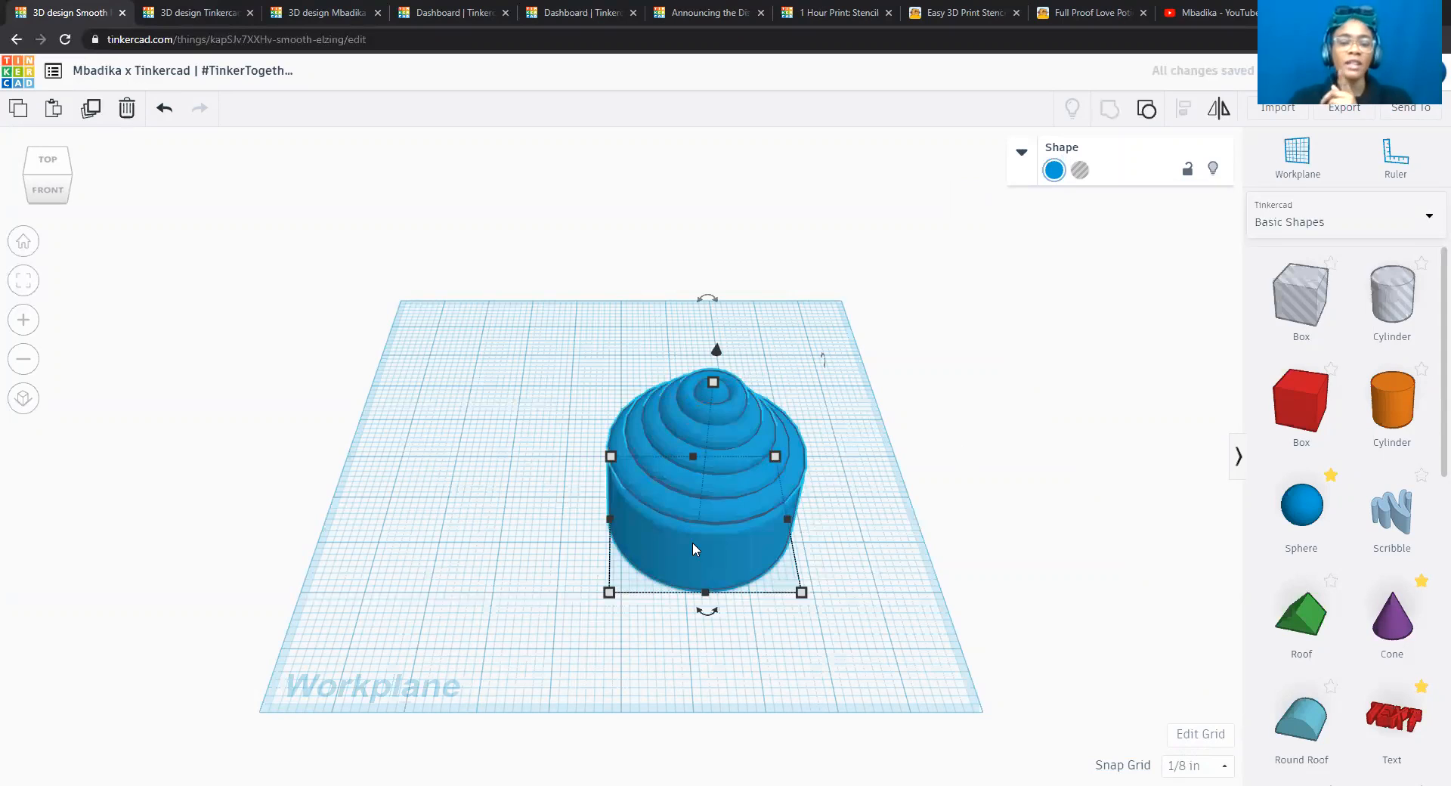
{"action": "left_click", "coordinate": [1054, 170]}
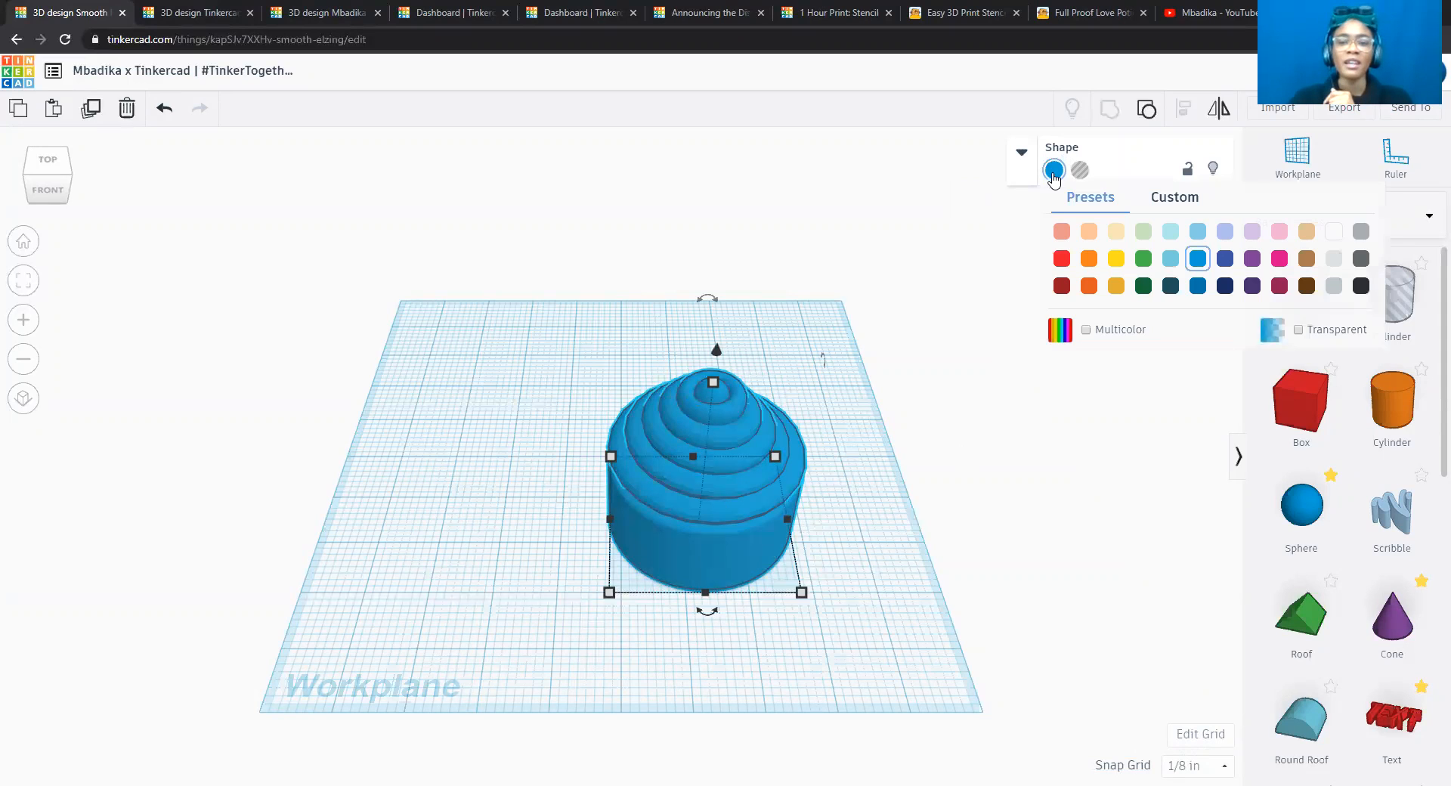
{"action": "left_click", "coordinate": [1086, 330]}
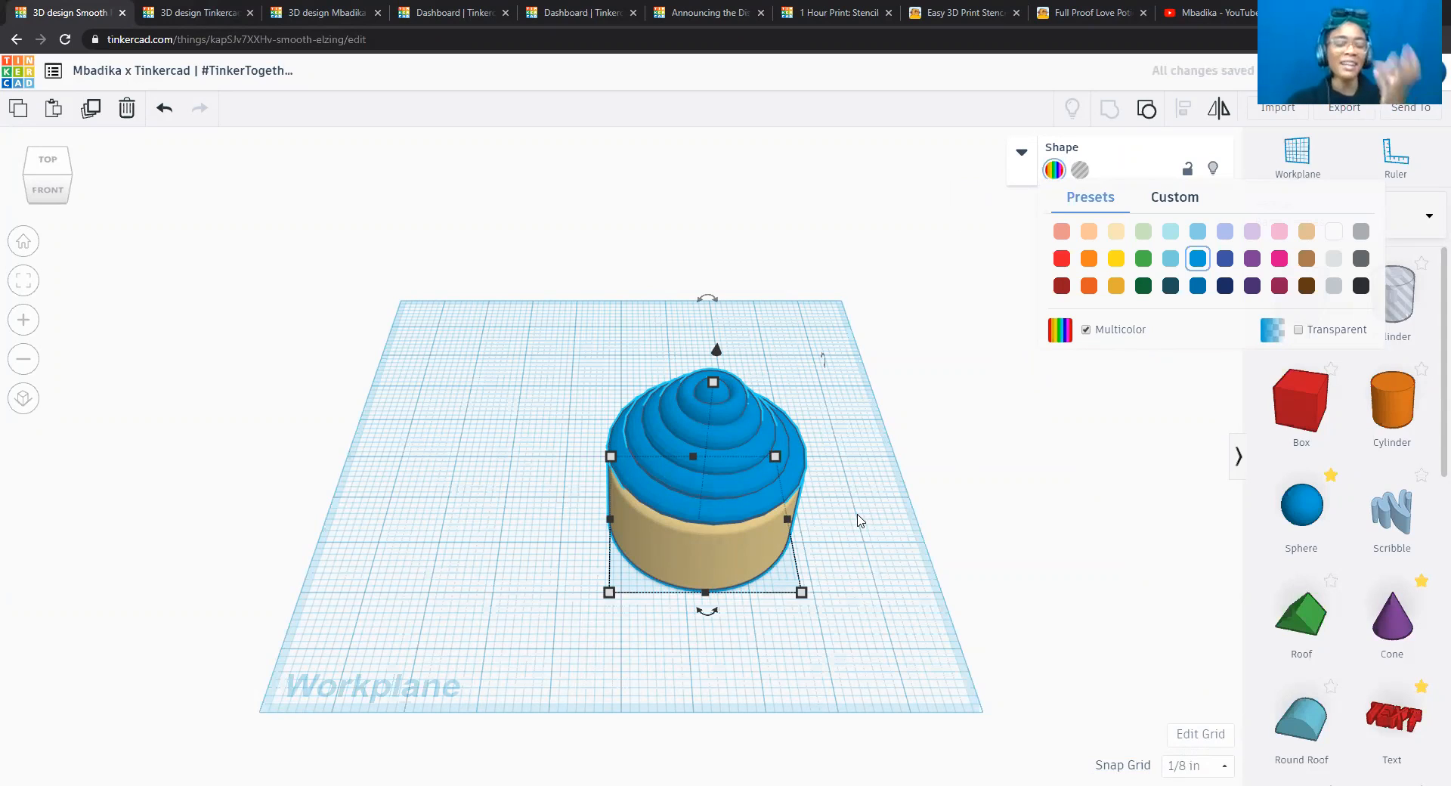
{"action": "left_click", "coordinate": [860, 520]}
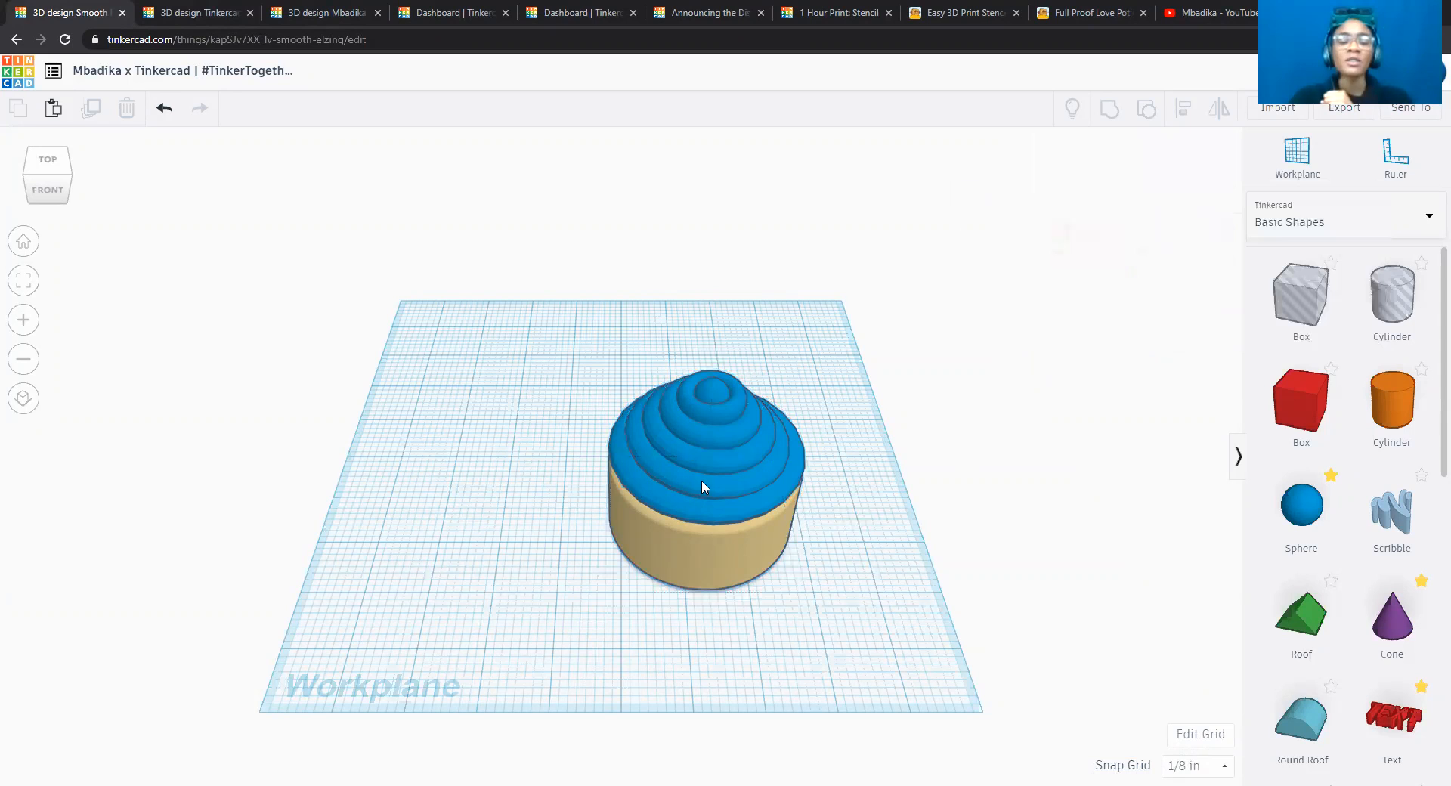
Move the grouped cupcake about 1.56 in to the left and slightly toward the front of the workplane.
{"action": "left_click_drag", "start_coordinate": [688, 484], "coordinate": [590, 514]}
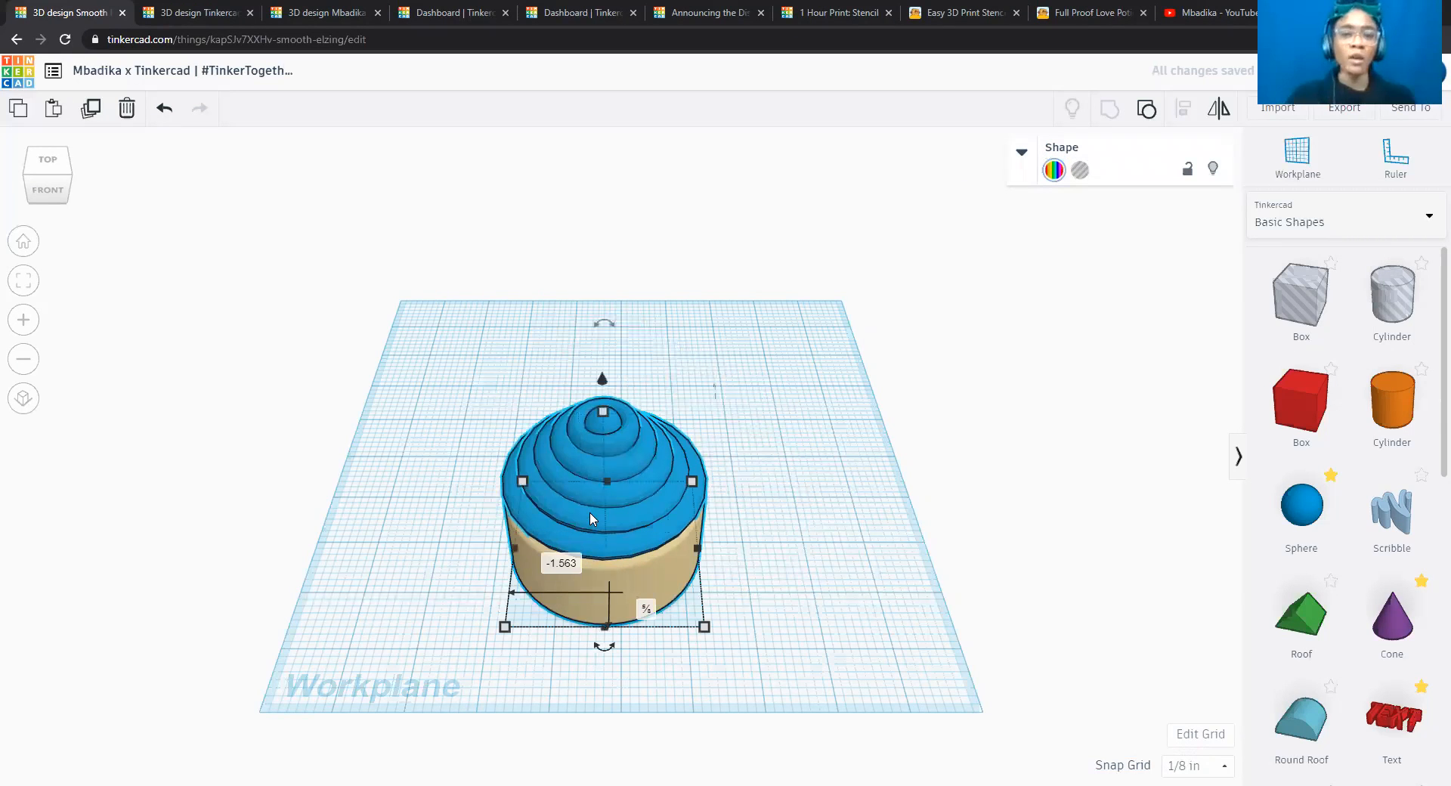
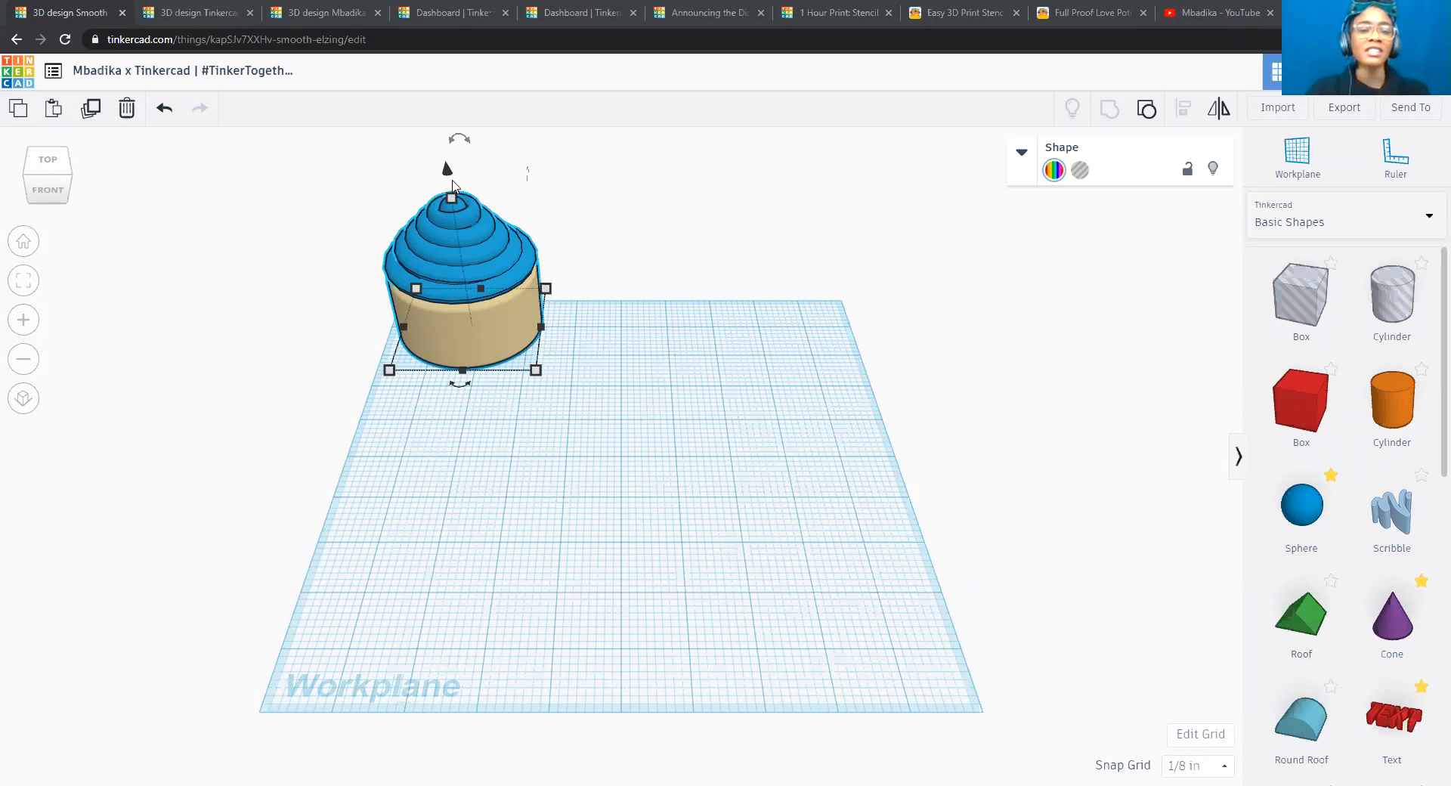
Lower the grouped cupcake into the workplane and set its height to exactly -0.25 in.
{"action": "left_click_drag", "start_coordinate": [446, 172], "coordinate": [448, 195]}
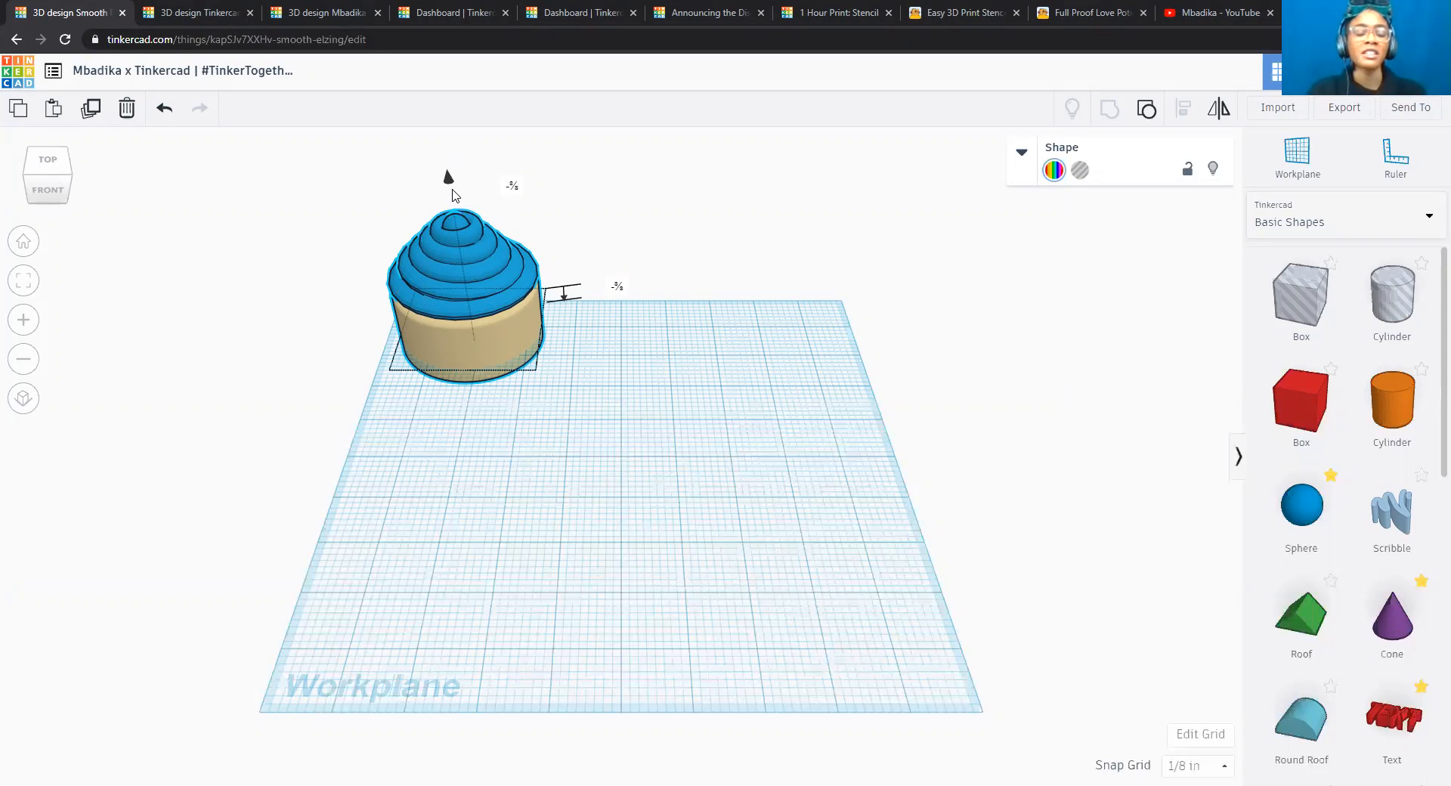
{"action": "left_click_drag", "start_coordinate": [452, 193], "coordinate": [453, 179]}
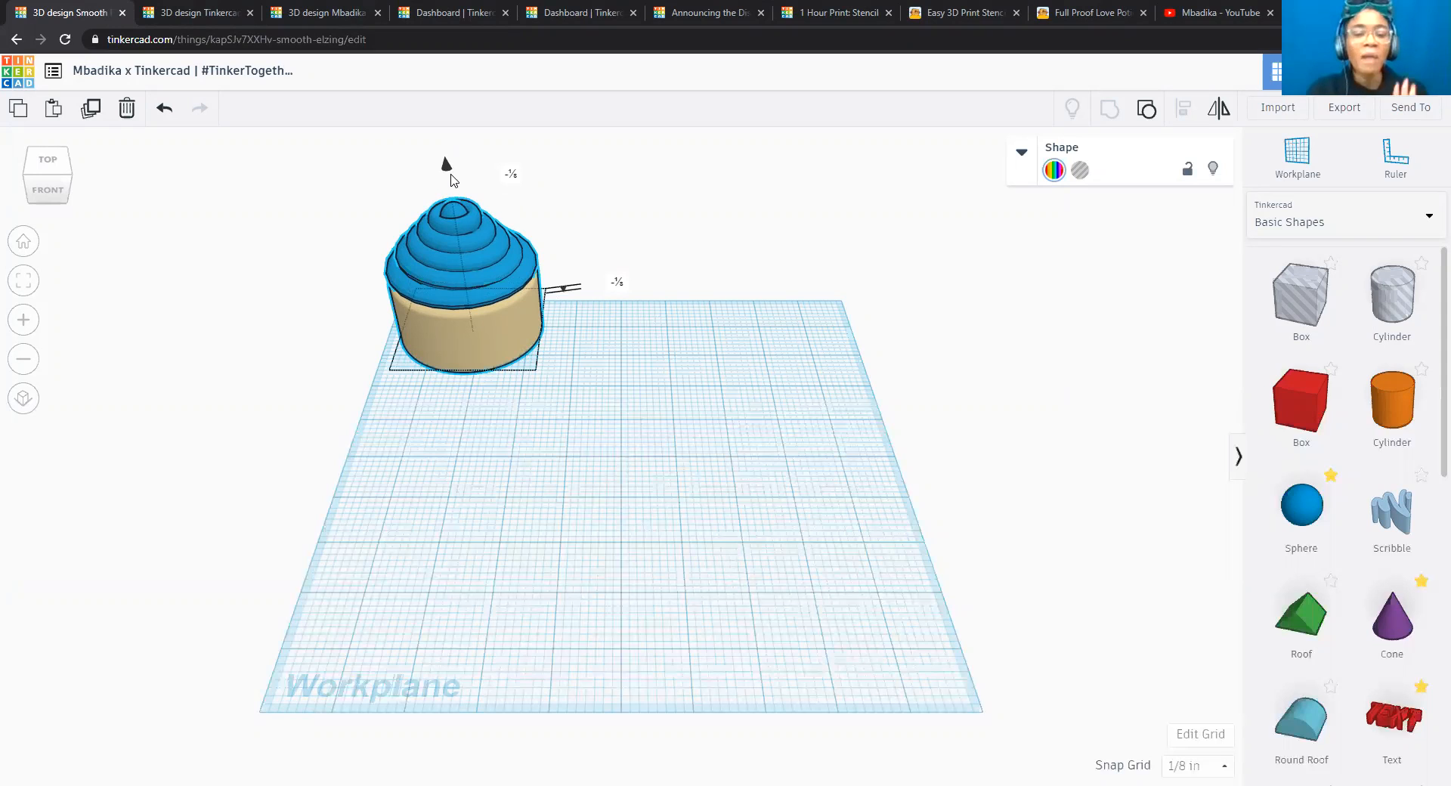
{"action": "left_click_drag", "start_coordinate": [452, 181], "coordinate": [457, 192]}
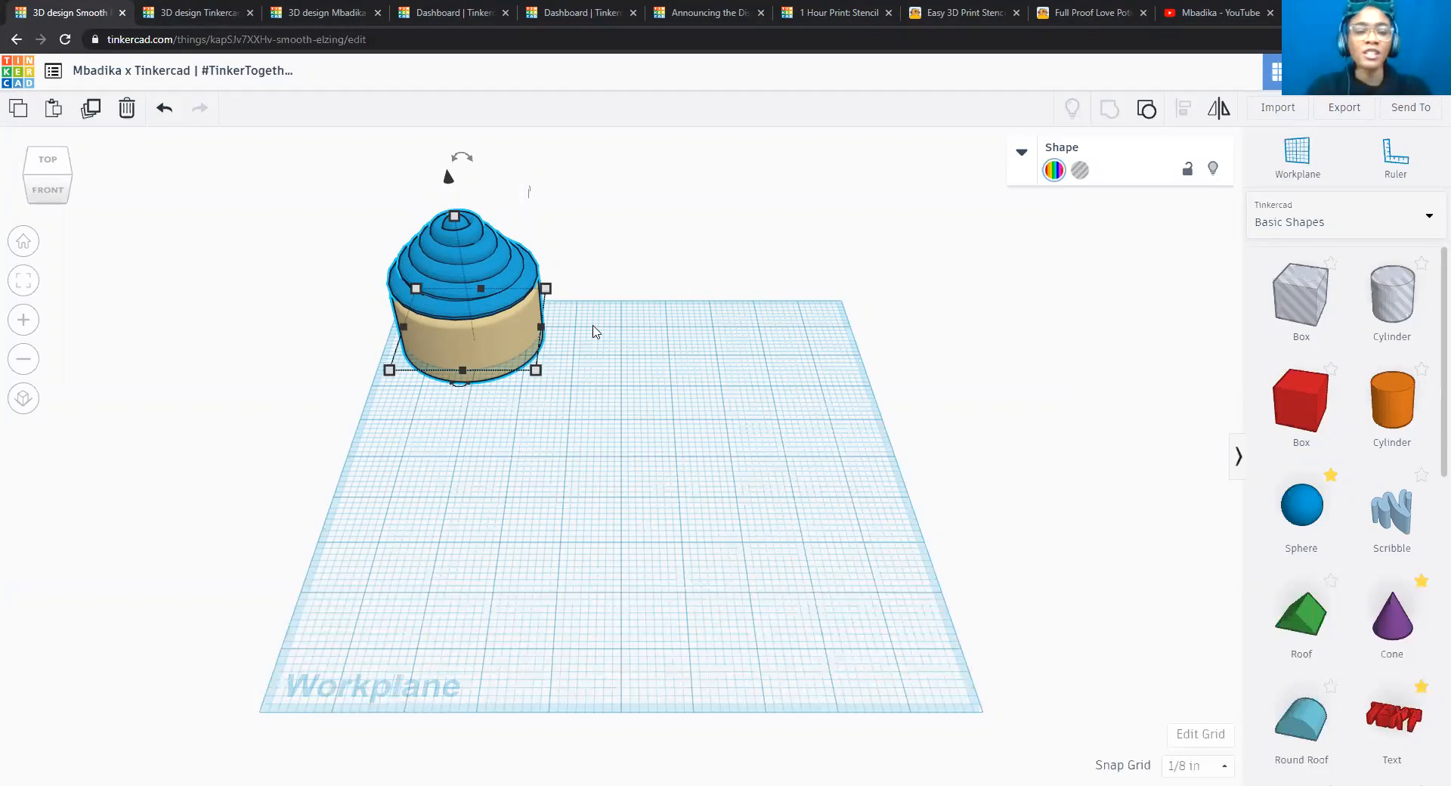
{"action": "left_click_drag", "start_coordinate": [449, 180], "coordinate": [447, 170]}
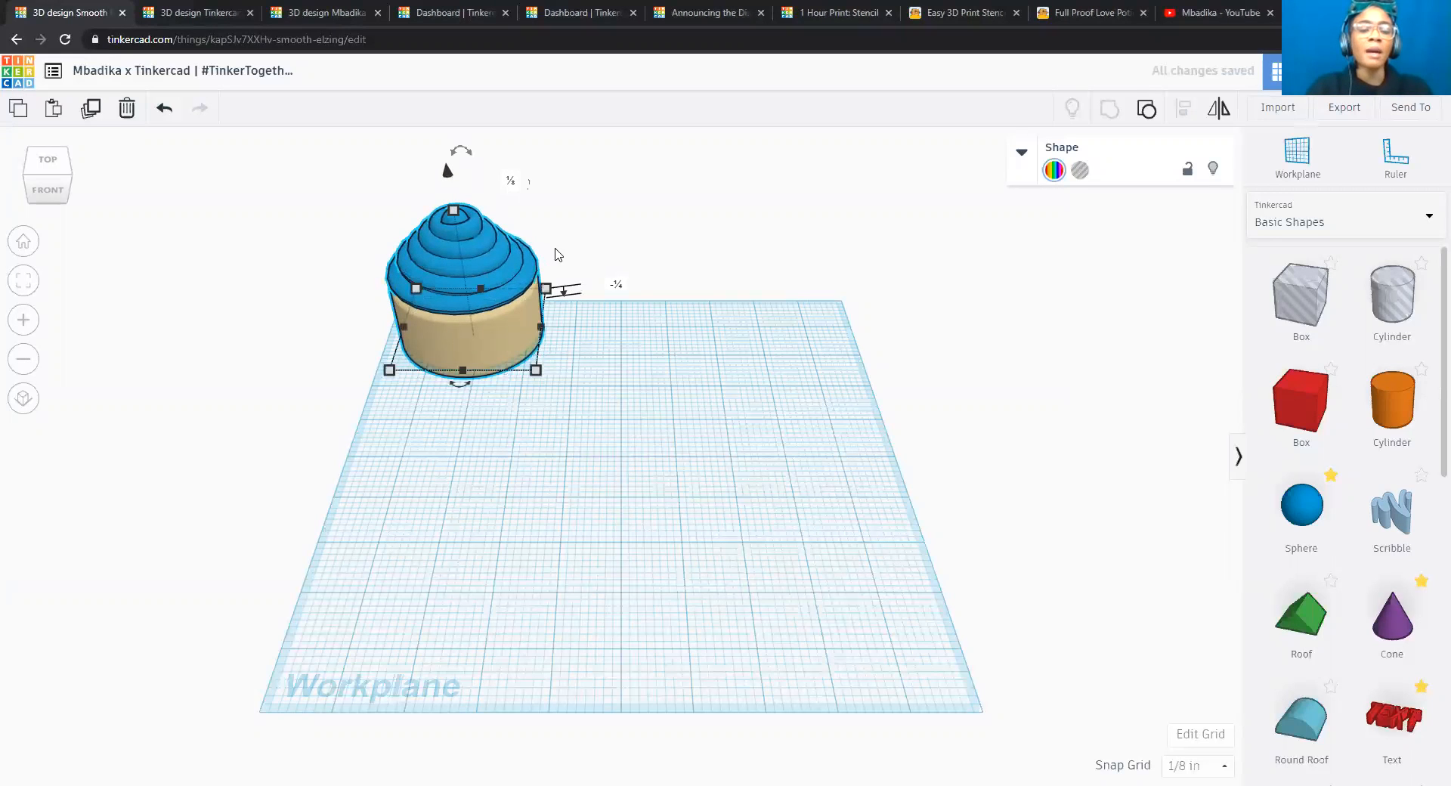
{"action": "left_click", "coordinate": [616, 283]}
{"action": "type", "text": "-0.25"}
{"action": "key", "text": "Return"}
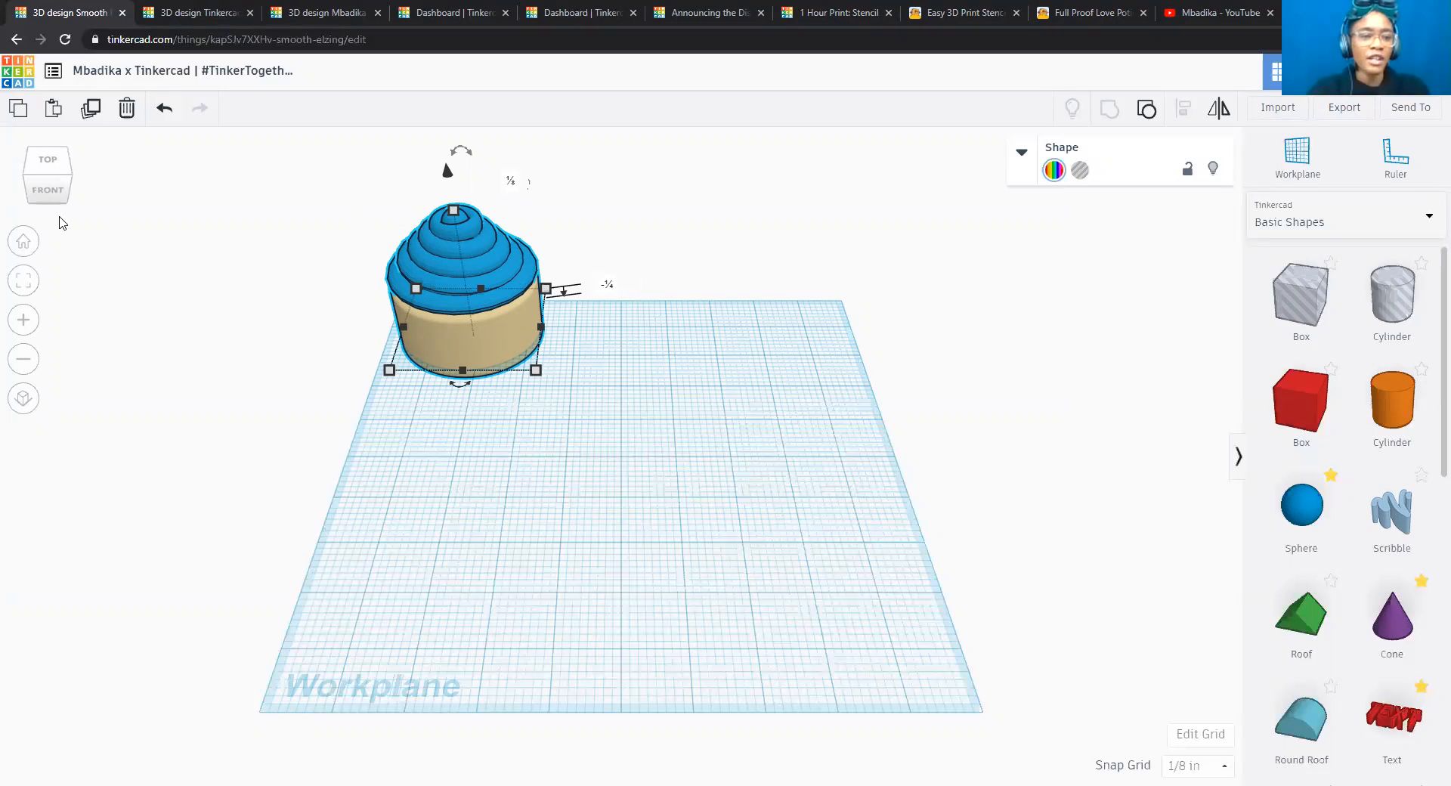
Duplicate the sunken cupcake and move the copy to the right until there is a small gap between the two.
{"action": "left_click", "coordinate": [23, 281]}
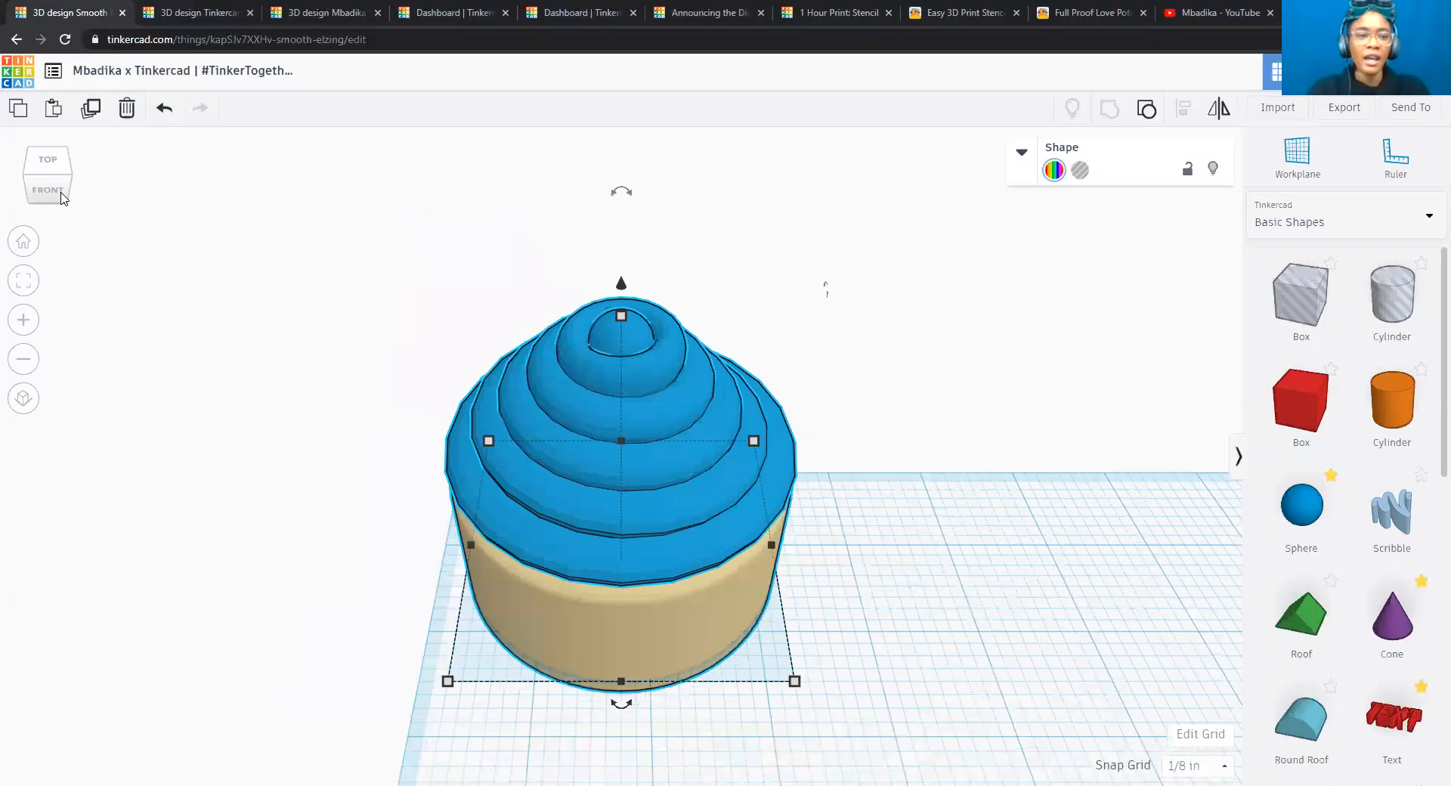
{"action": "left_click", "coordinate": [60, 195]}
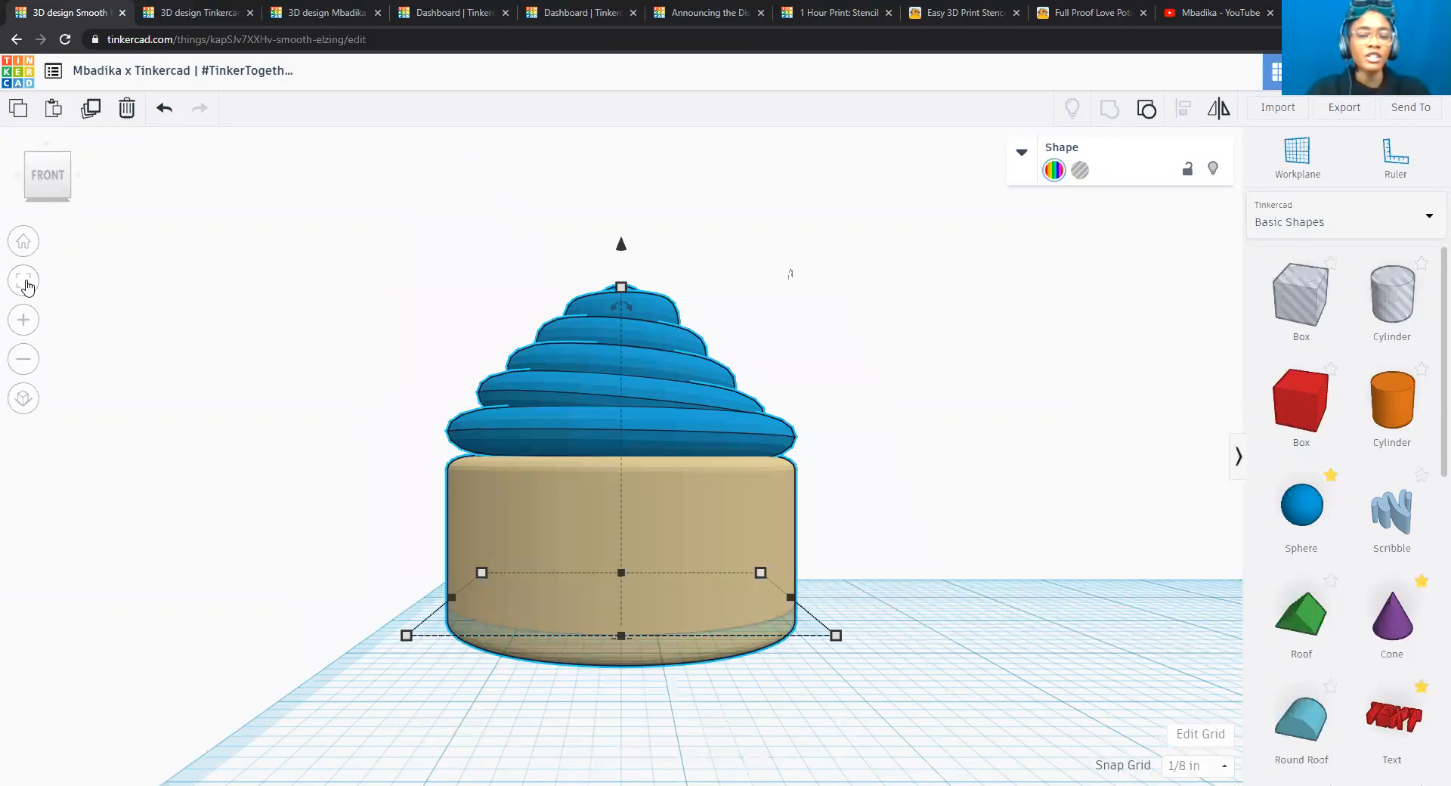
{"action": "left_click", "coordinate": [23, 241]}
{"action": "scroll", "coordinate": [285, 275], "scroll_direction": "up", "scroll_amount": 2}
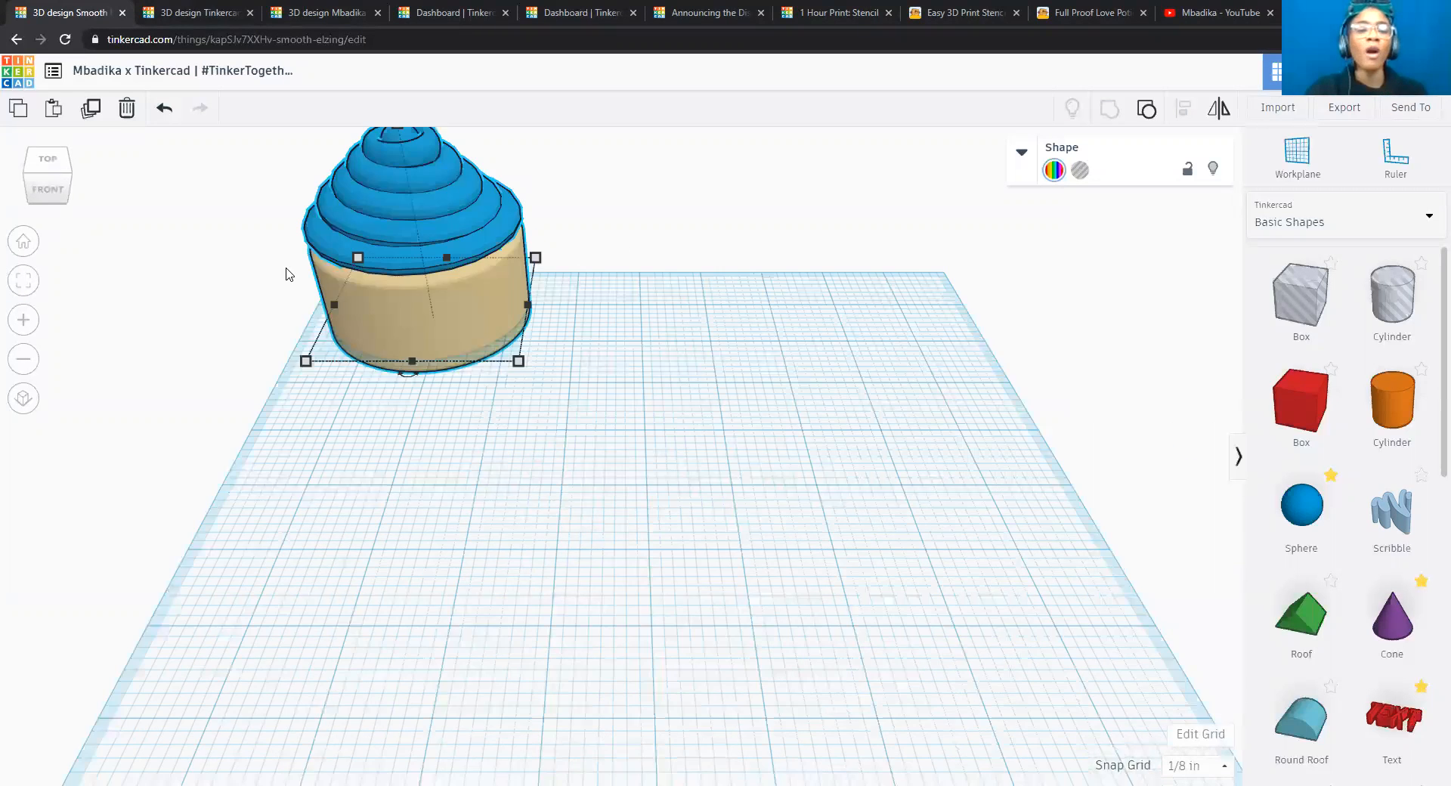
{"action": "scroll", "coordinate": [286, 275], "scroll_direction": "up", "scroll_amount": 4}
{"action": "scroll", "coordinate": [286, 275], "scroll_direction": "down", "scroll_amount": 4}
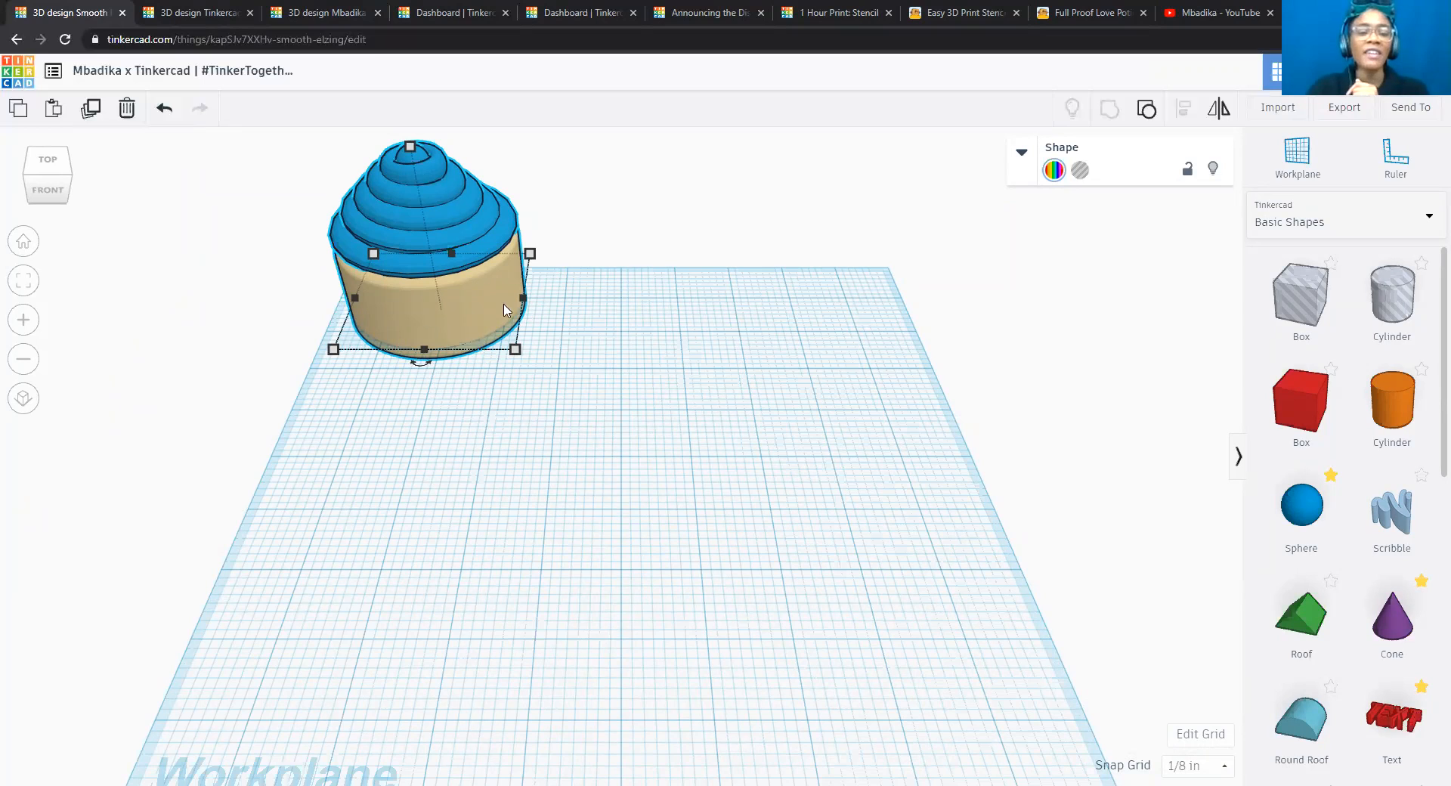
{"action": "left_click", "coordinate": [91, 110]}
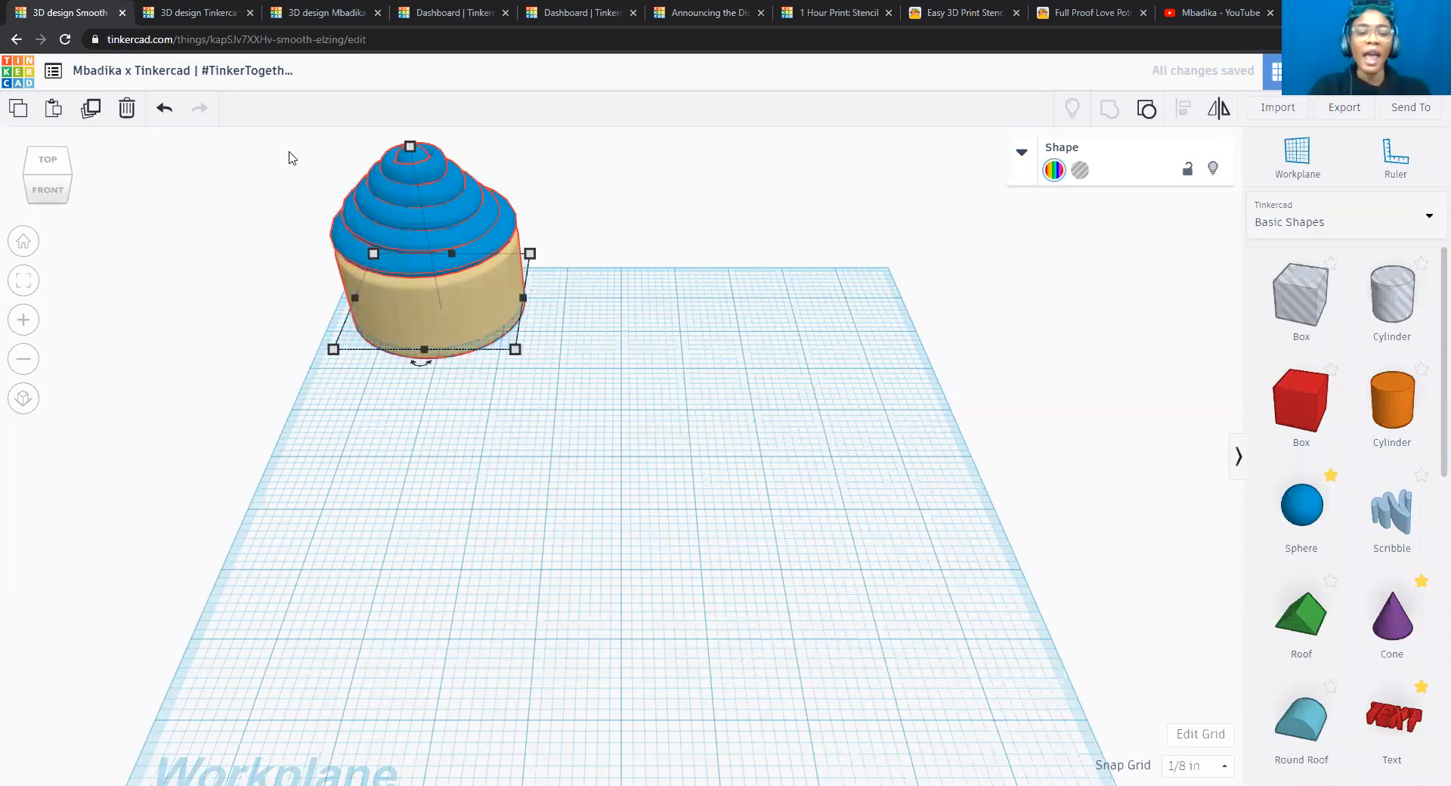
{"action": "key", "text": "Right"}
{"action": "key", "text": "Right"}
{"action": "key", "text": "Right"}
{"action": "key", "text": "Right"}
{"action": "key", "text": "Right"}
{"action": "key", "text": "Right"}
{"action": "key", "text": "Right"}
{"action": "key", "text": "Right"}
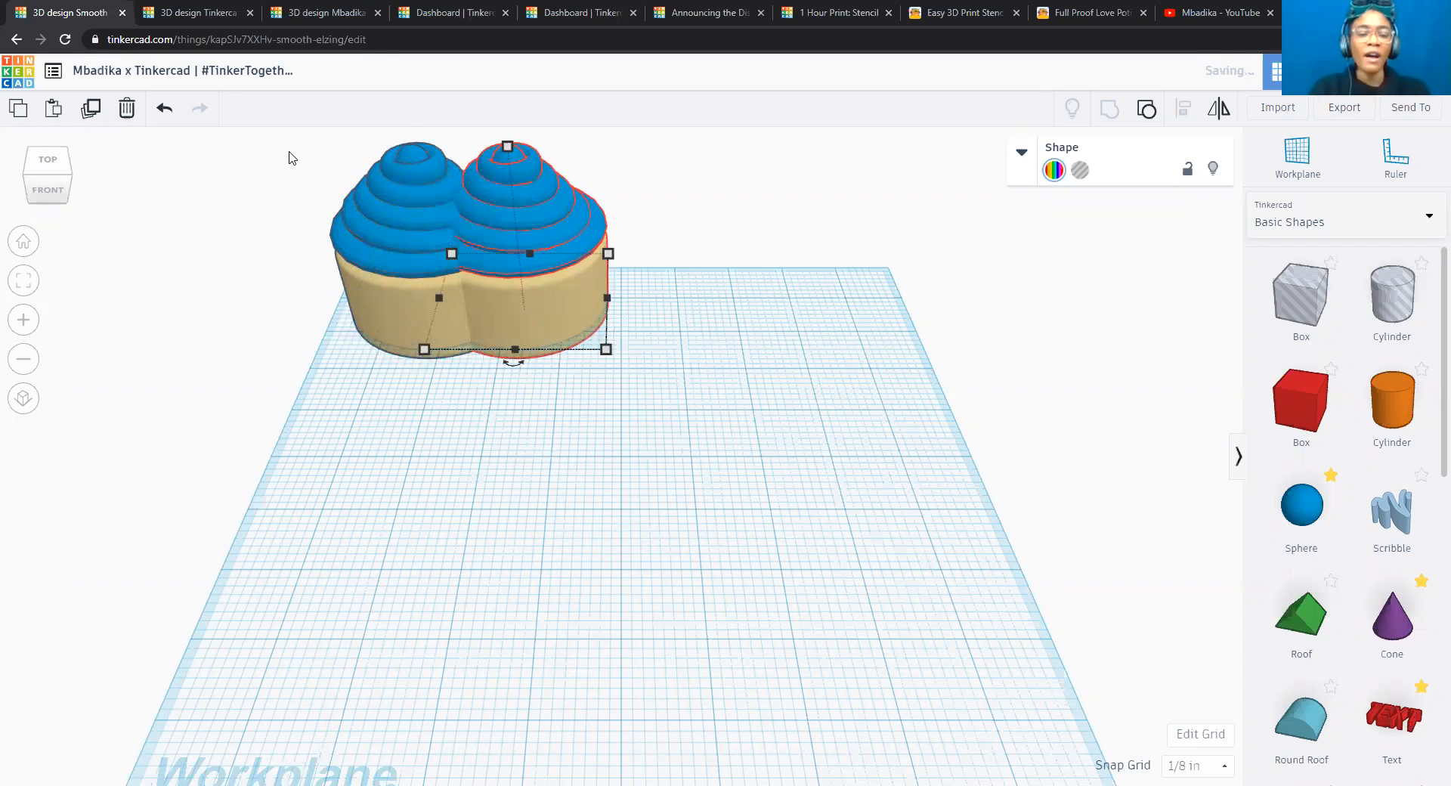
{"action": "key", "text": "Right"}
{"action": "key", "text": "Right"}
{"action": "key", "text": "Right"}
{"action": "key", "text": "Right"}
{"action": "key", "text": "Right"}
{"action": "key", "text": "Right"}
{"action": "key", "text": "Right"}
{"action": "key", "text": "Right"}
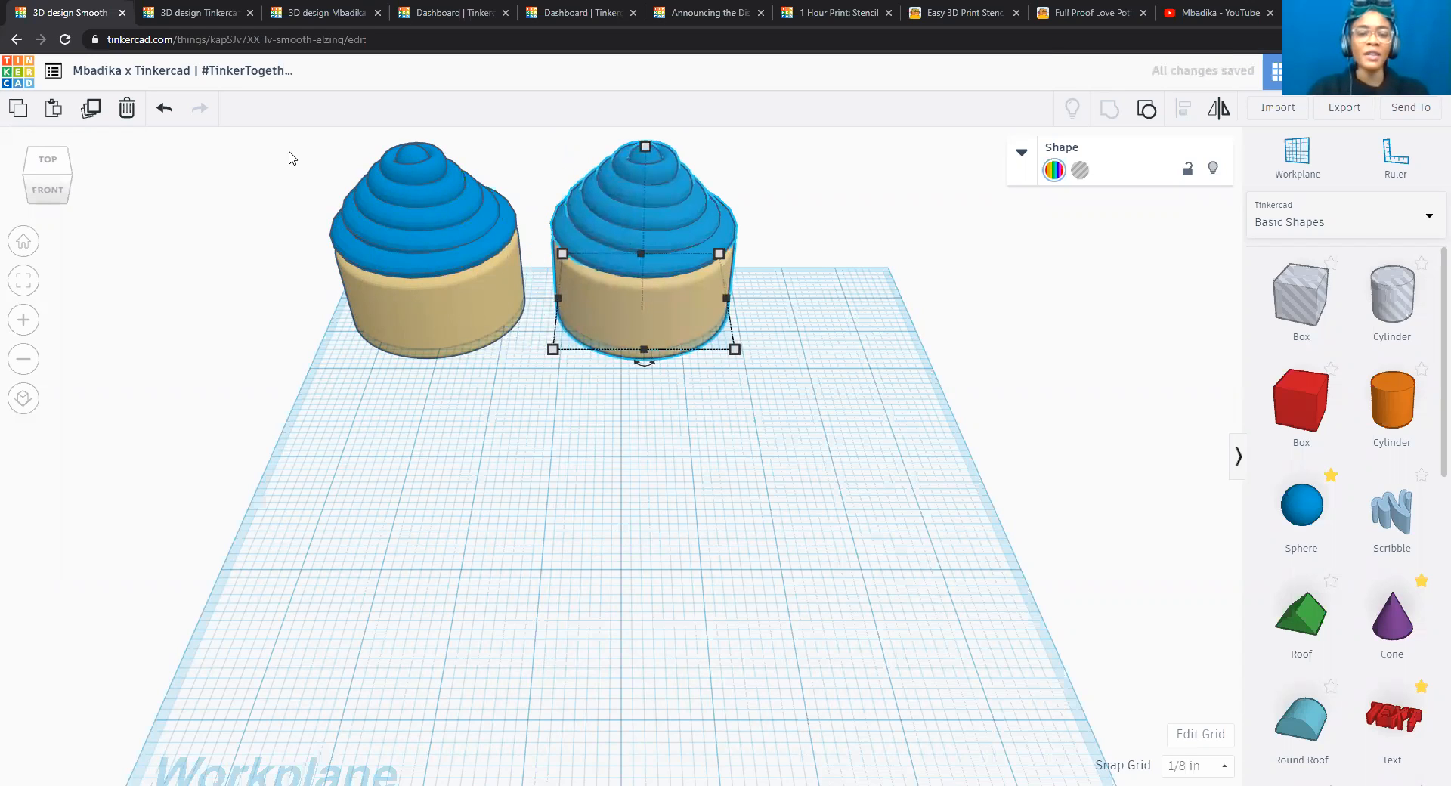
Lower the second cupcake by another 1/4 in, to 1/2 in below the workplane.
{"action": "scroll", "coordinate": [786, 282], "scroll_direction": "up", "scroll_amount": 5}
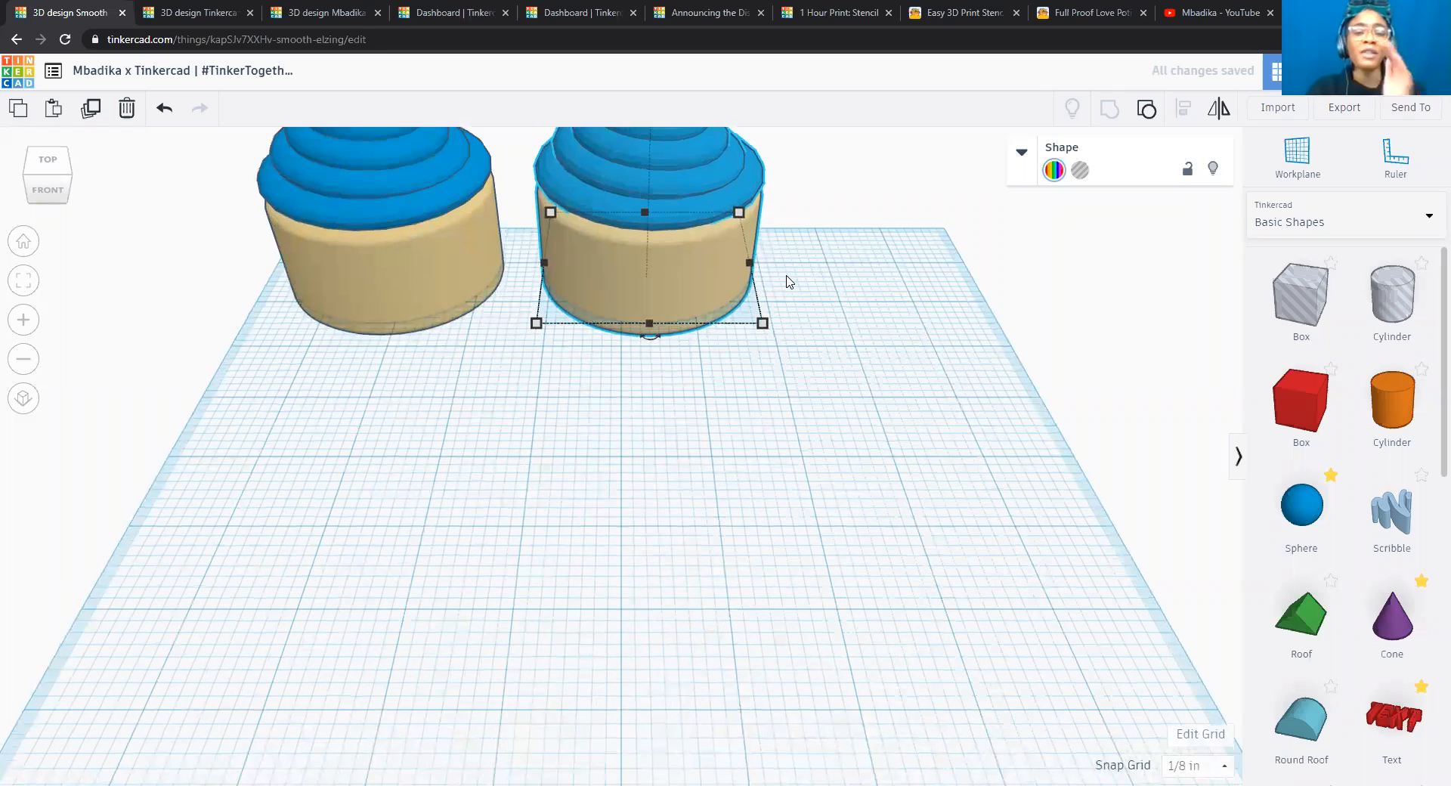
{"action": "scroll", "coordinate": [784, 279], "scroll_direction": "down", "scroll_amount": 5}
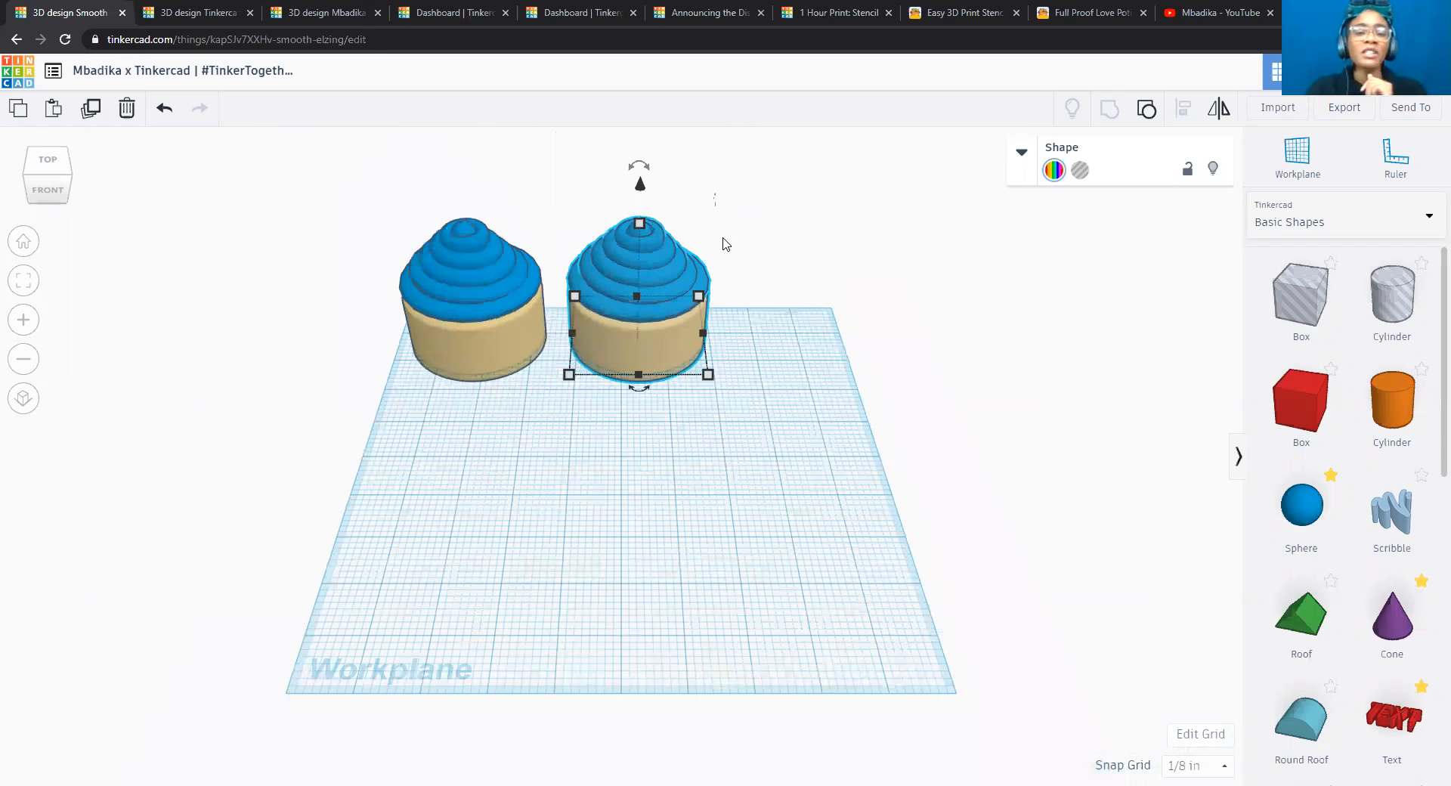
{"action": "left_click_drag", "start_coordinate": [637, 189], "coordinate": [639, 200]}
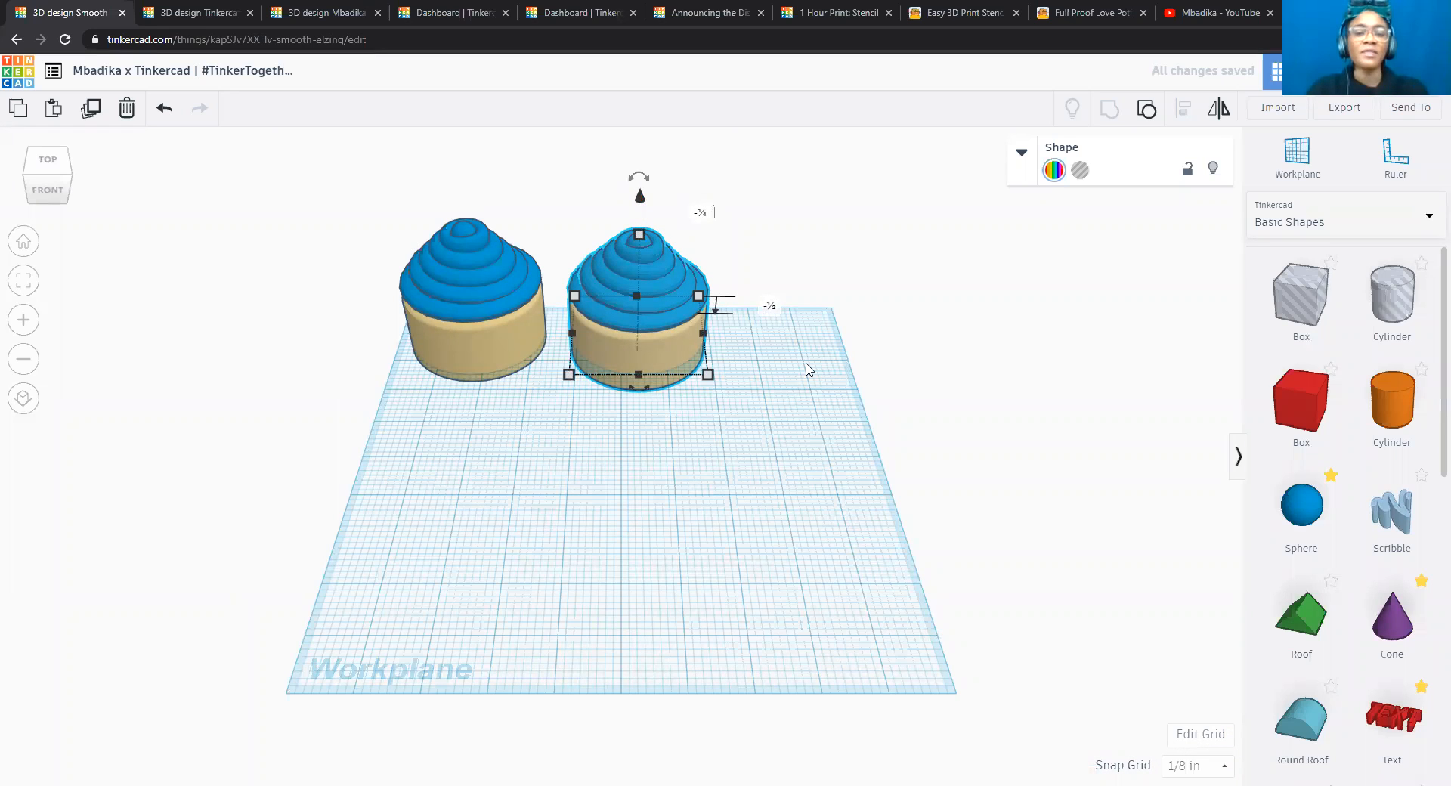
Duplicate the second cupcake with the same sideways and downward offset, keeping the third at -3/4 in, and clear the selection.
{"action": "left_click", "coordinate": [89, 113]}
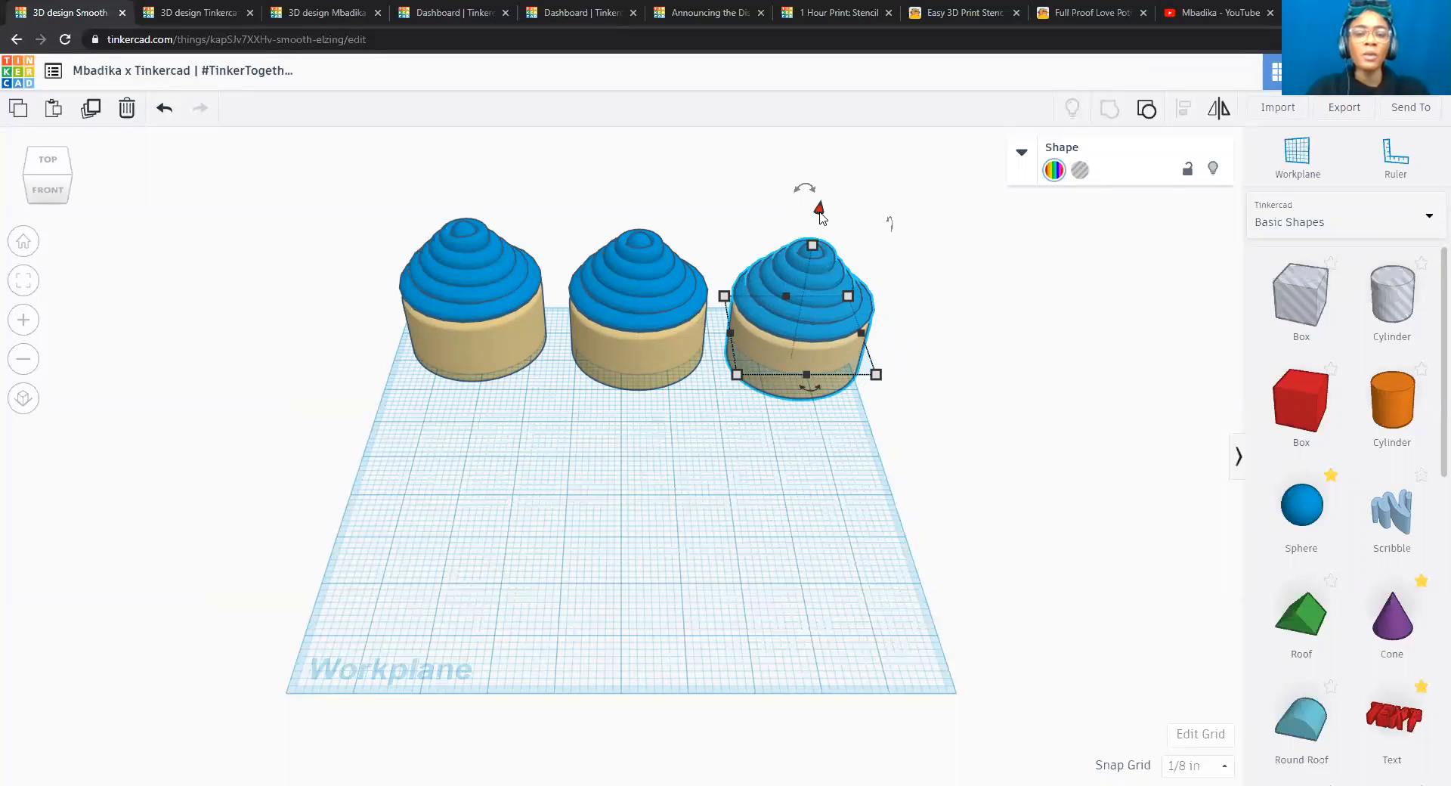
{"action": "left_click_drag", "start_coordinate": [820, 212], "coordinate": [821, 214]}
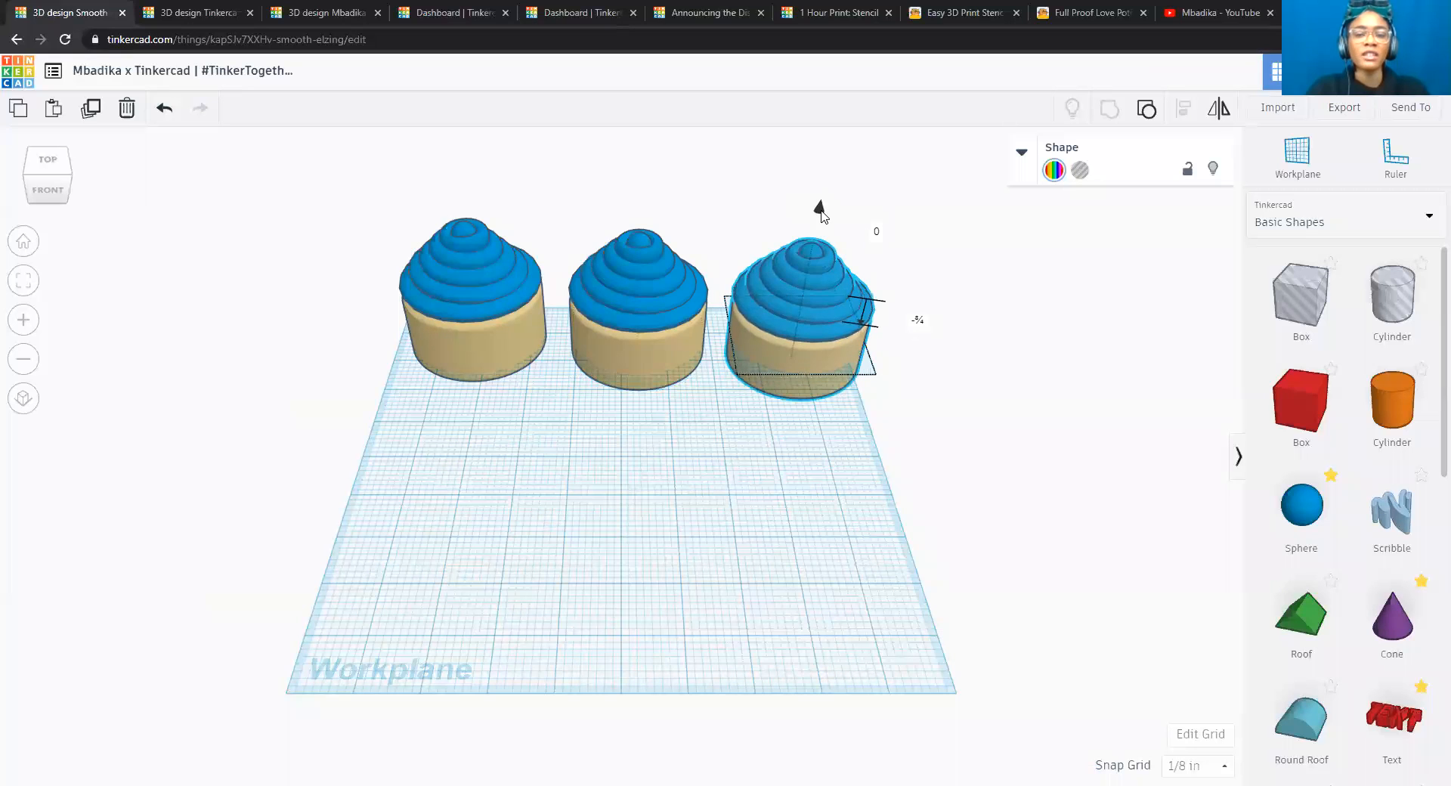
{"action": "left_click", "coordinate": [921, 321]}
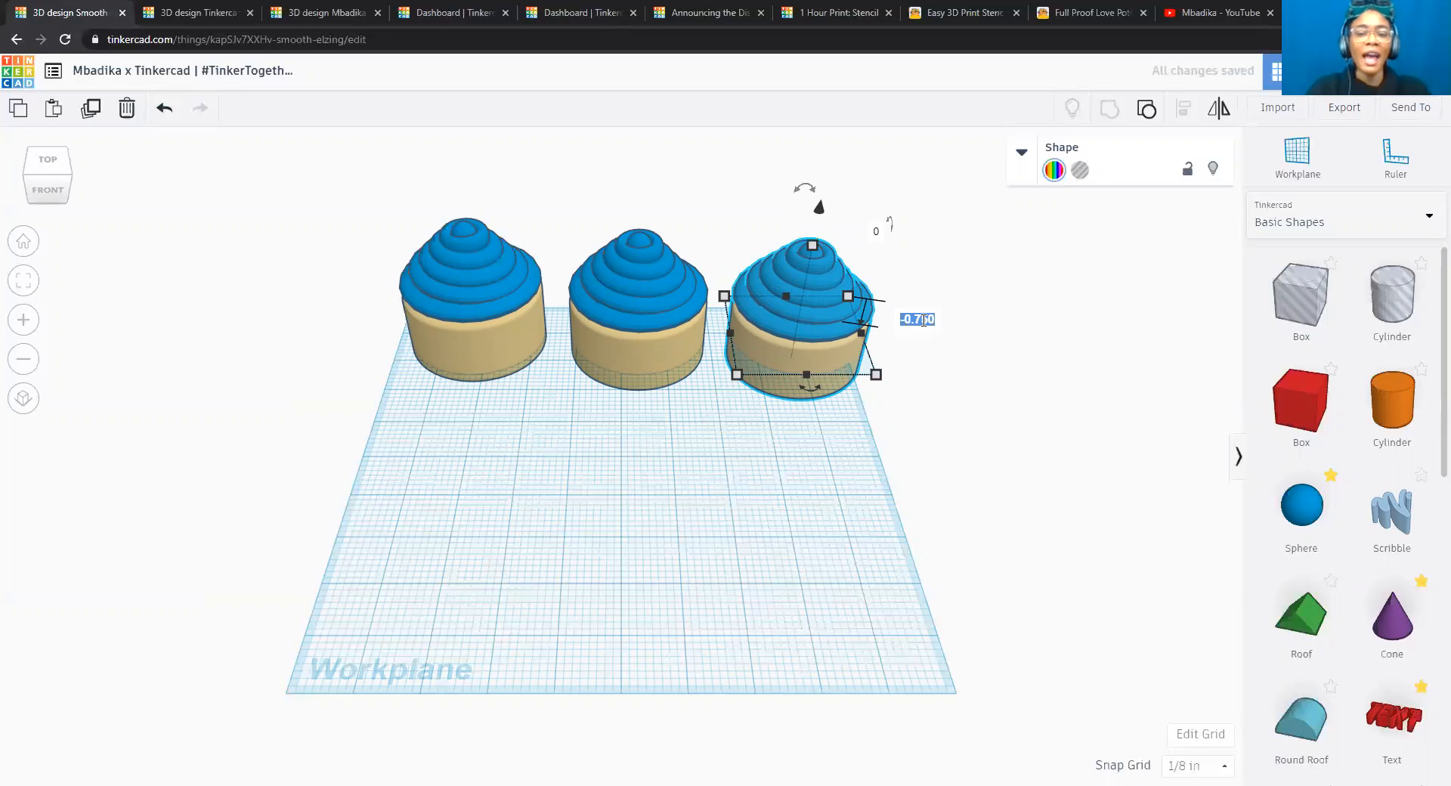
{"action": "key", "text": "Return"}
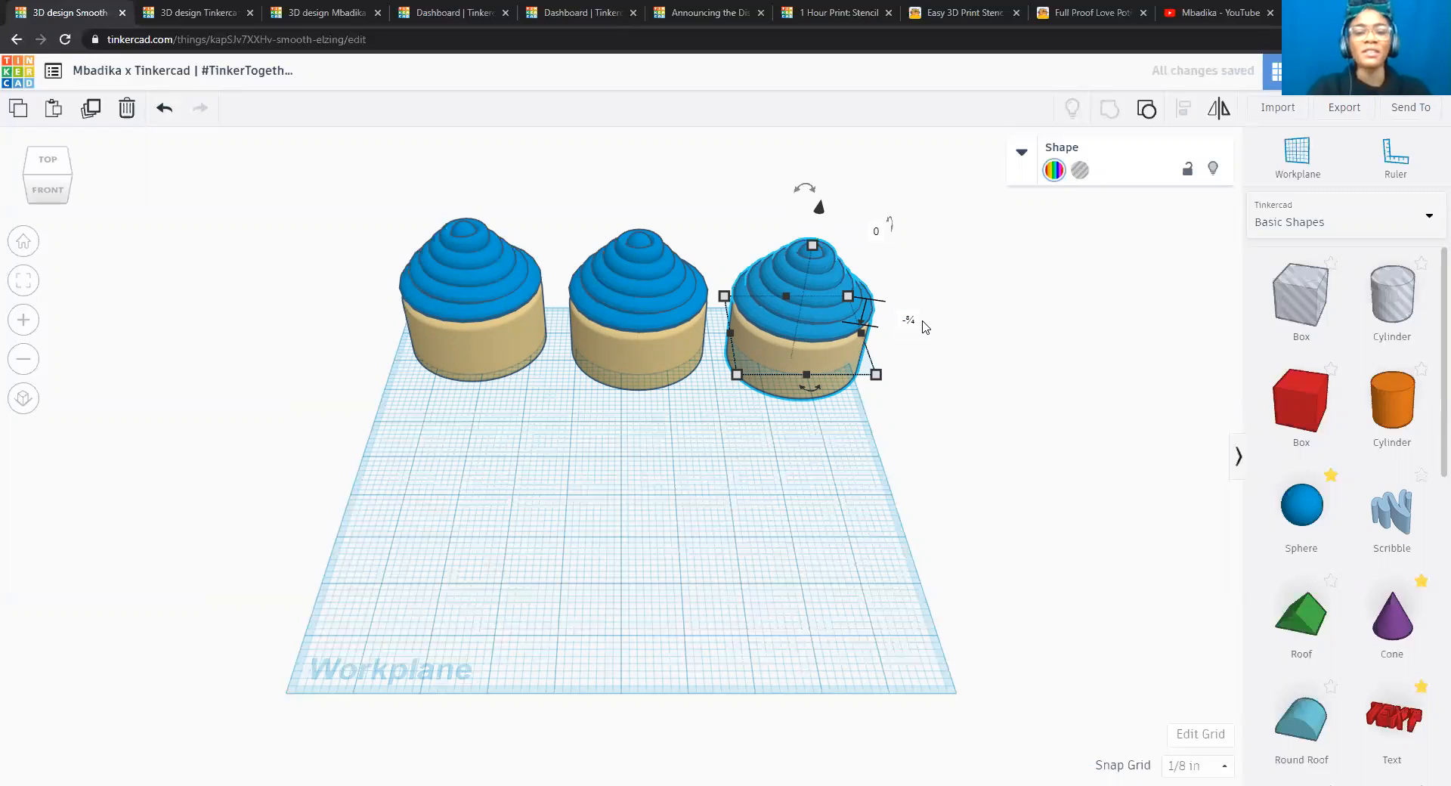
{"action": "left_click", "coordinate": [984, 342]}
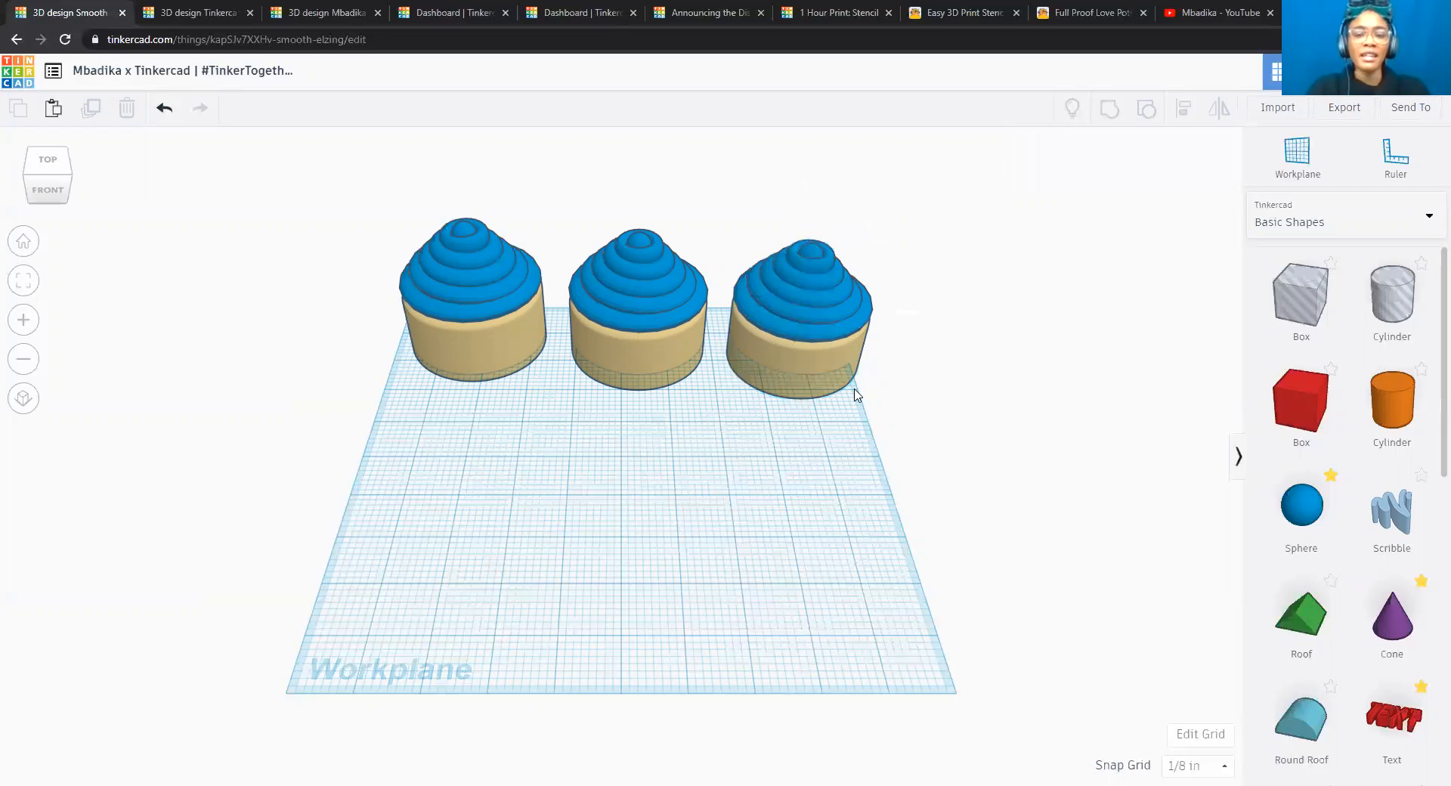
Select all three cupcakes and shift them slightly left to centre the row across the workplane, and clear the selection.
{"action": "left_click", "coordinate": [814, 335]}
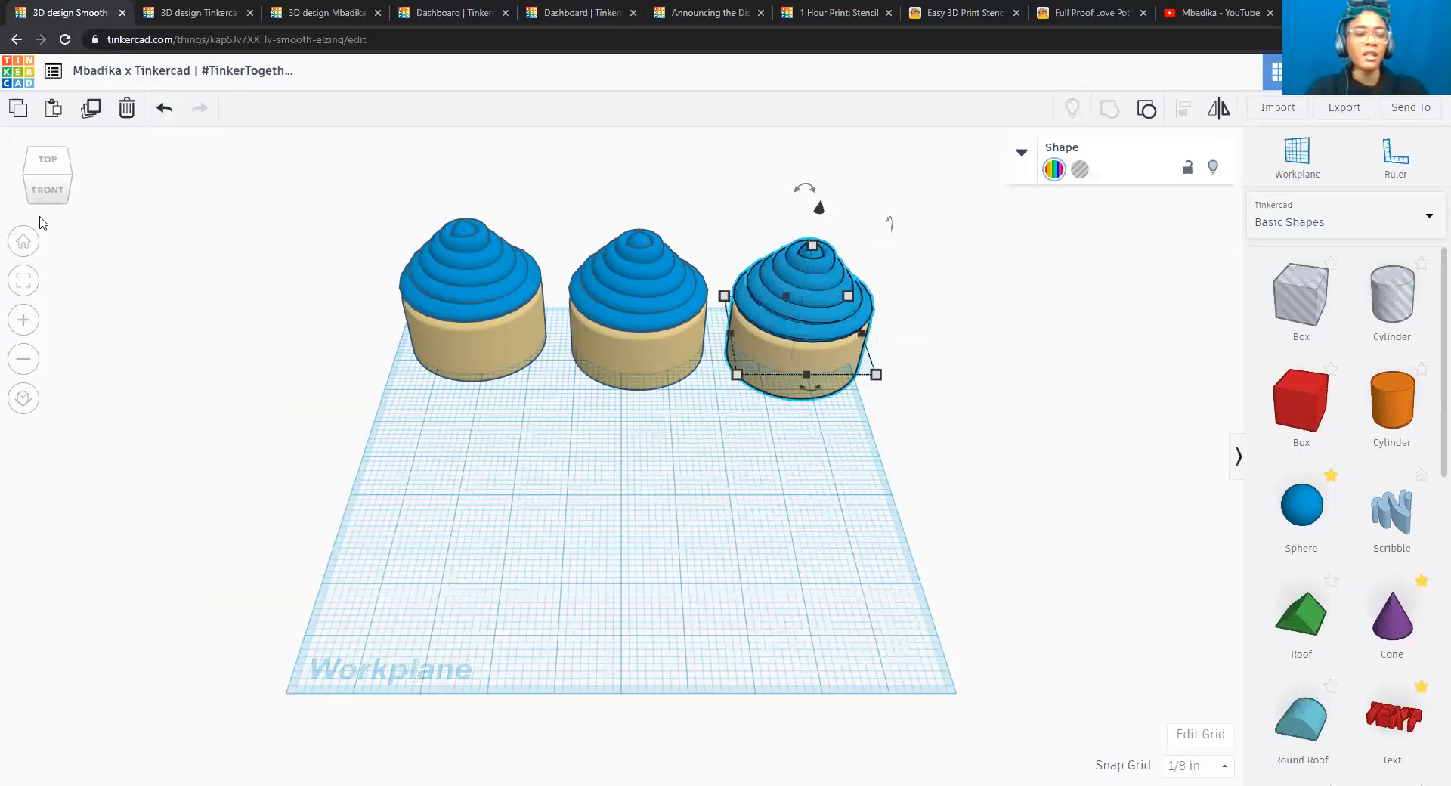
{"action": "left_click", "coordinate": [31, 289]}
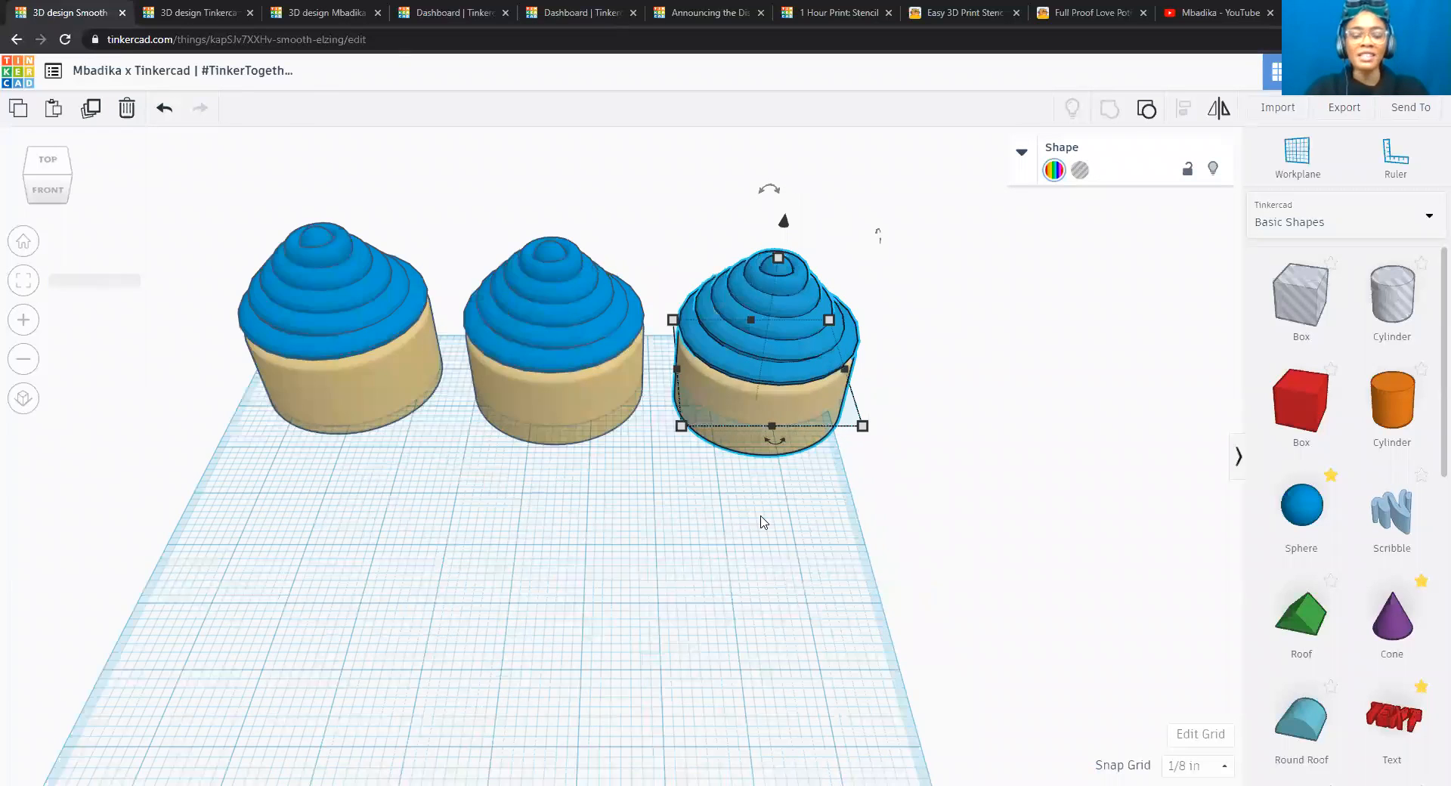
{"action": "left_click", "coordinate": [24, 241]}
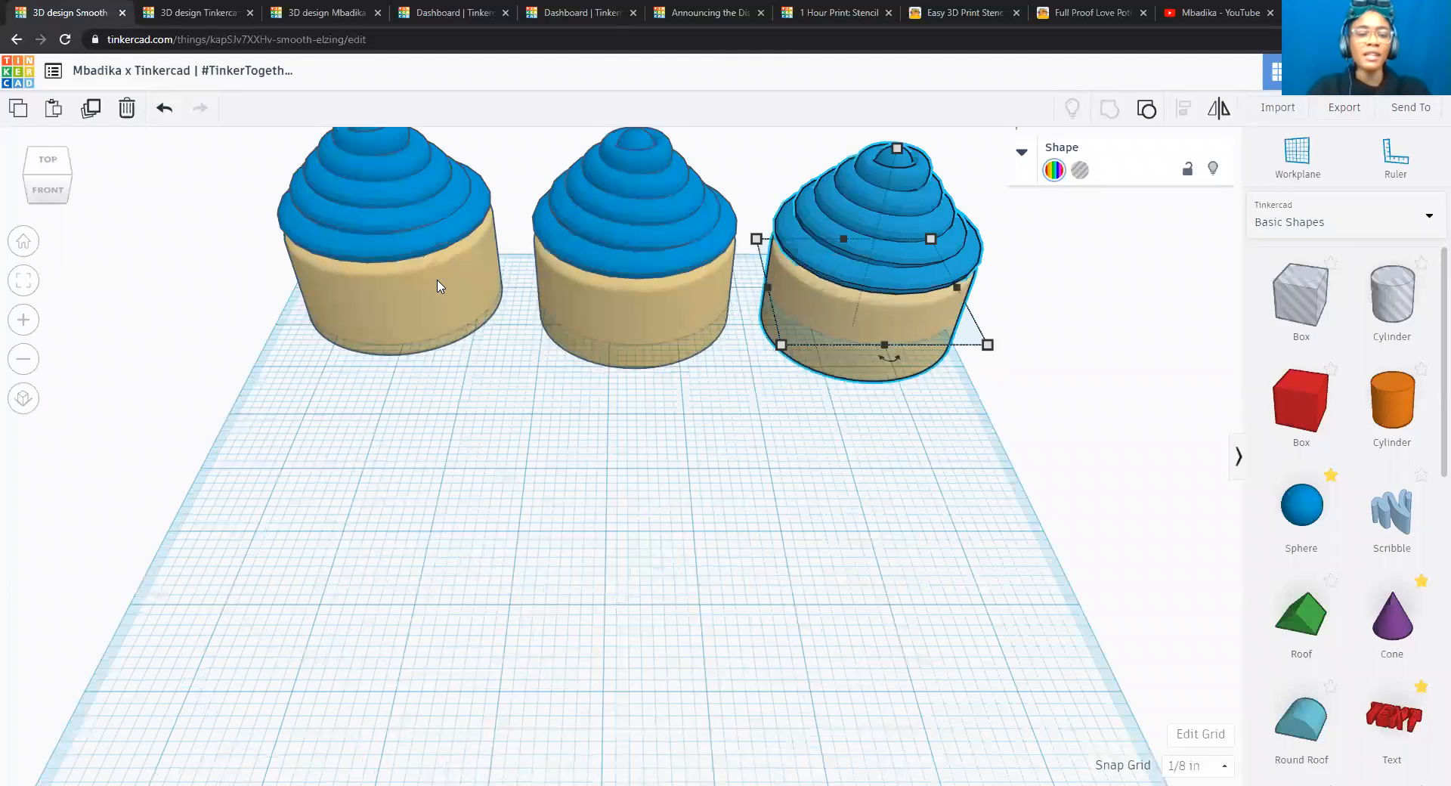
{"action": "left_click", "coordinate": [439, 285]}
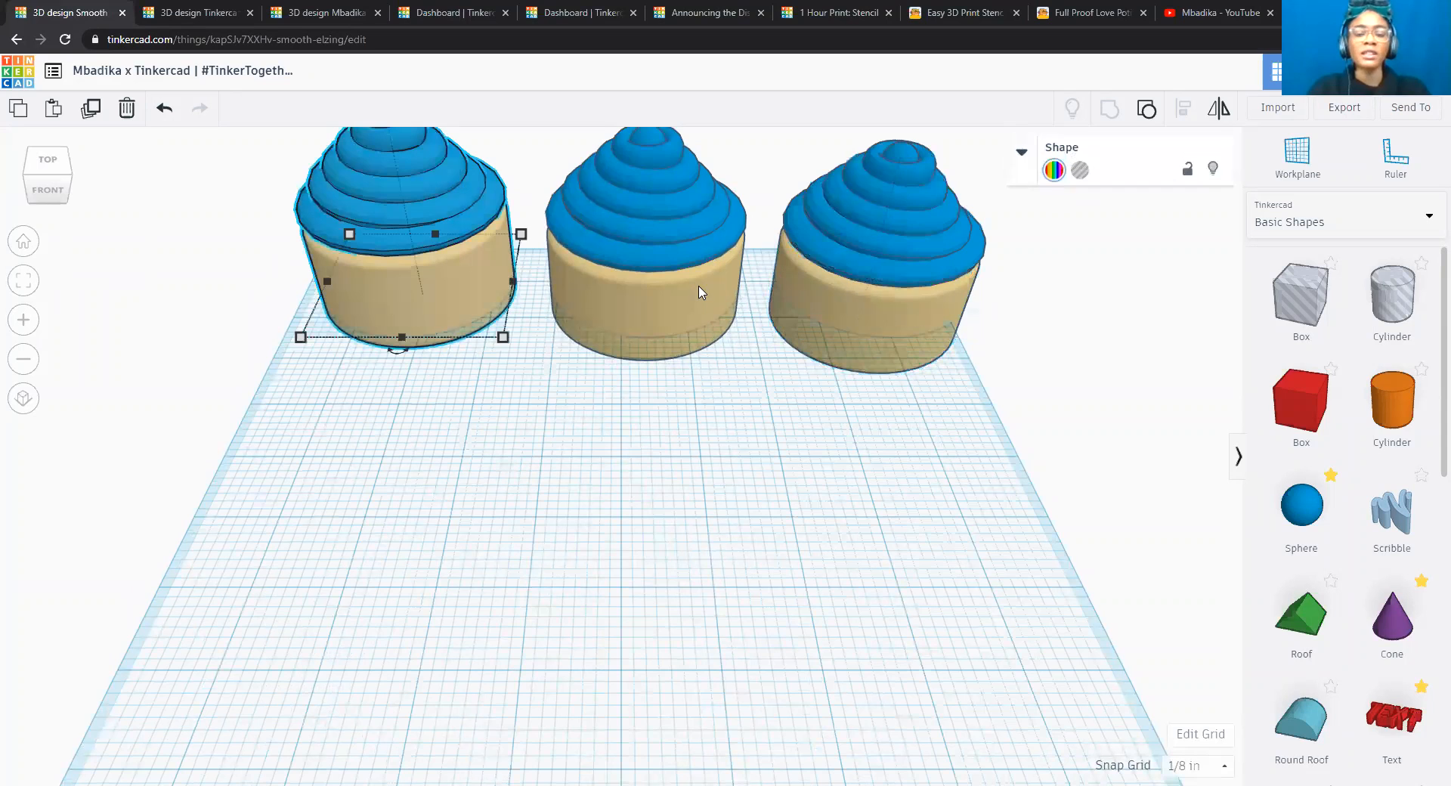
{"action": "left_click", "coordinate": [699, 291], "text": "shift"}
{"action": "left_click", "coordinate": [920, 282], "text": "shift"}
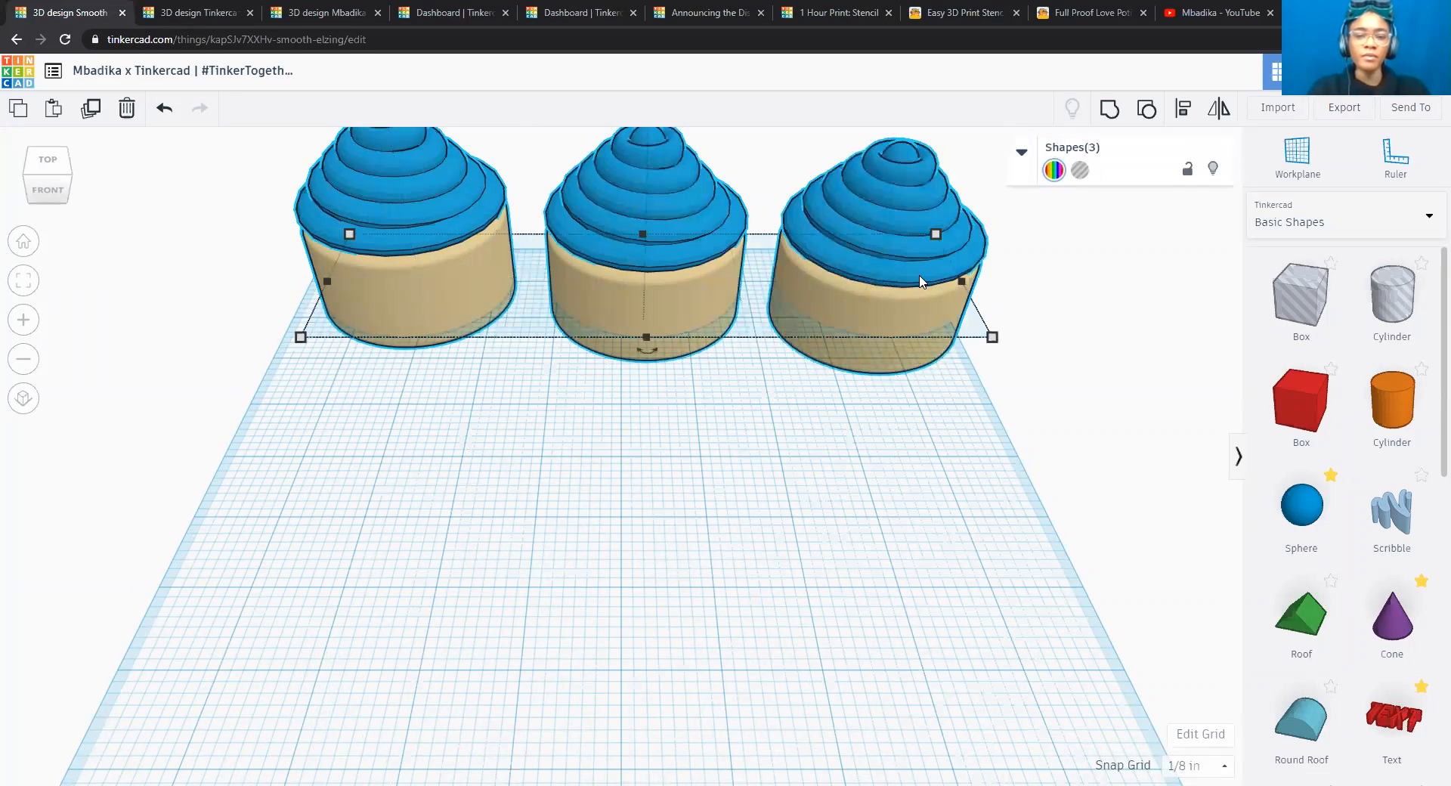
{"action": "key", "text": "Left"}
{"action": "key", "text": "Left"}
{"action": "key", "text": "Left"}
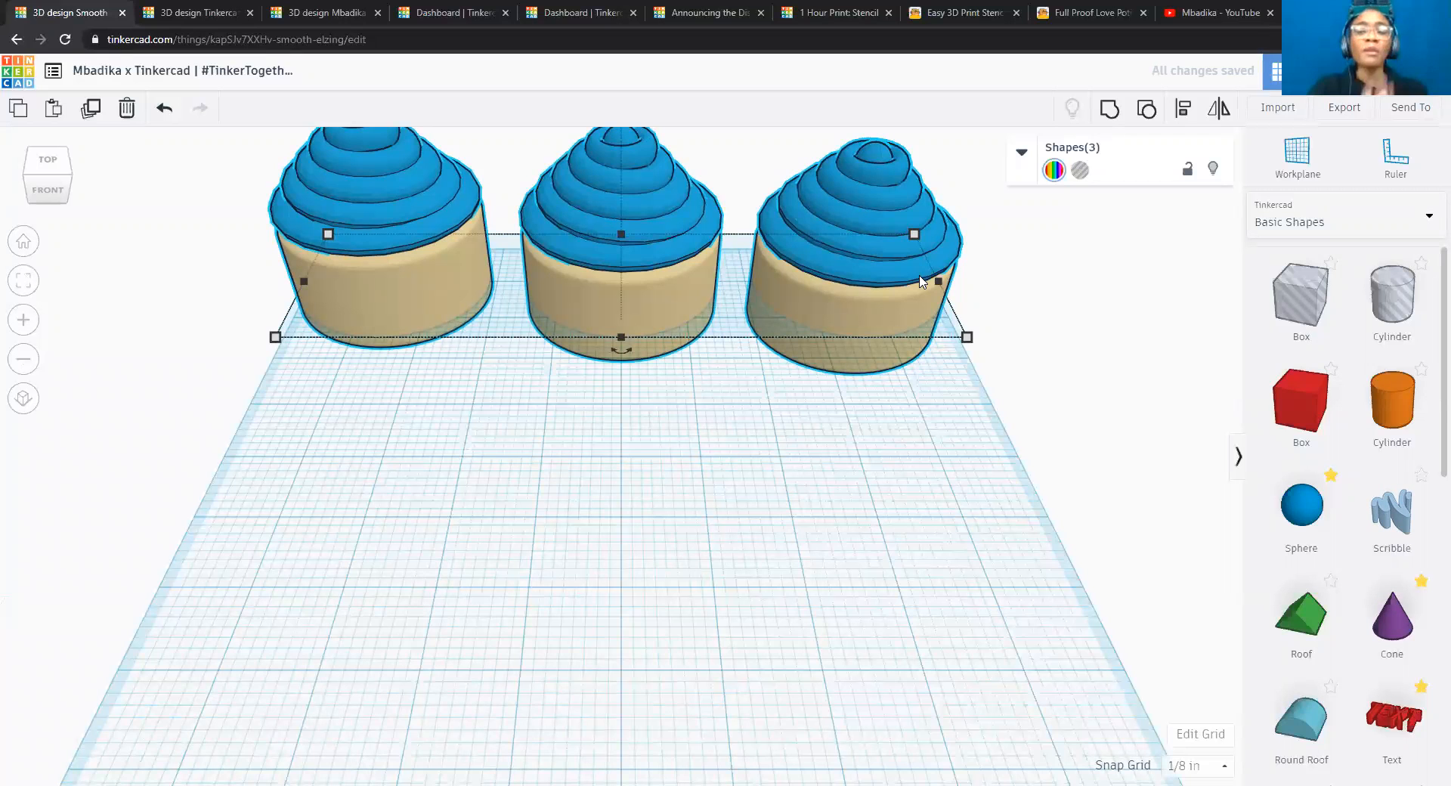
{"action": "left_click", "coordinate": [1089, 382]}
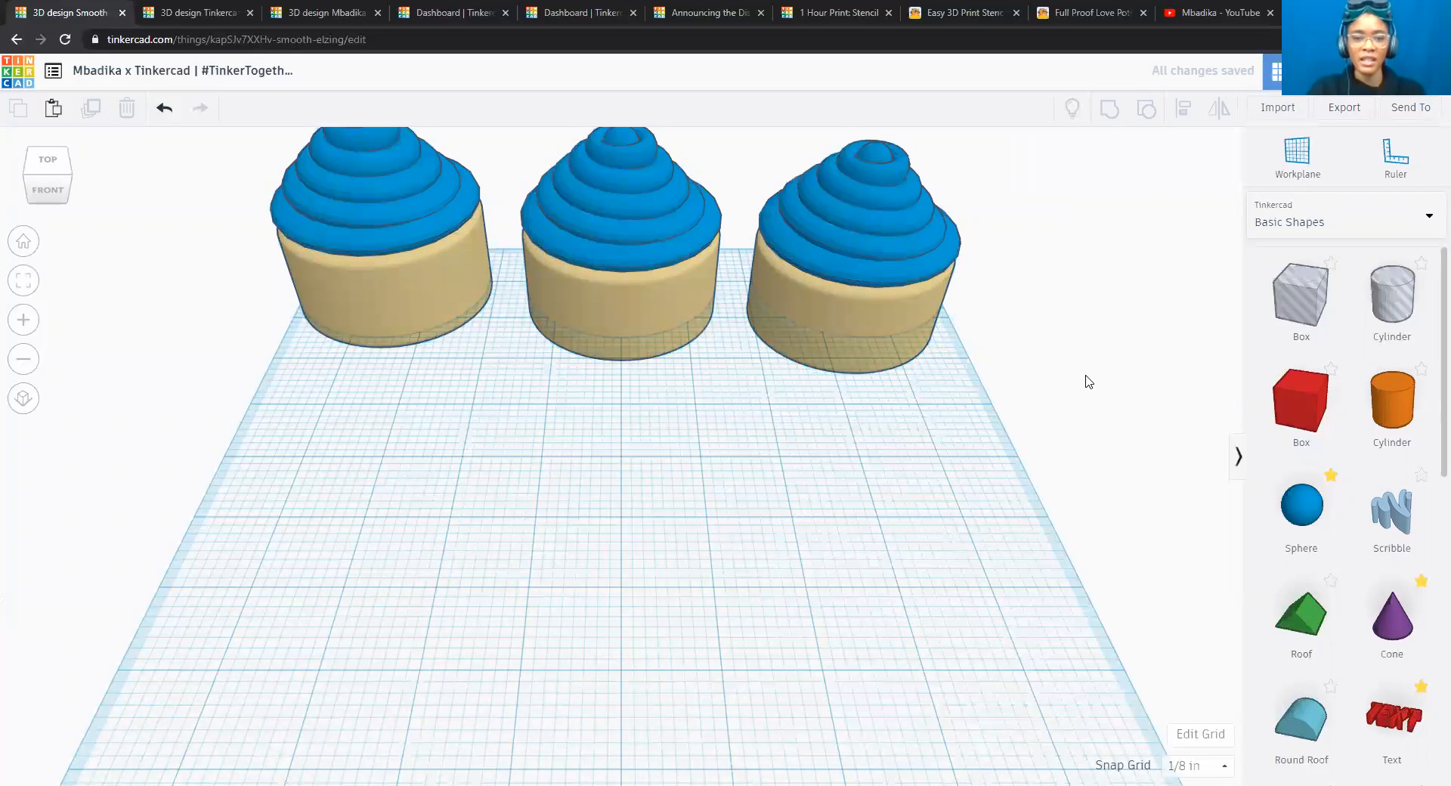
{"action": "scroll", "coordinate": [1088, 382], "scroll_direction": "up", "scroll_amount": 3}
{"action": "scroll", "coordinate": [1087, 381], "scroll_direction": "down", "scroll_amount": 5}
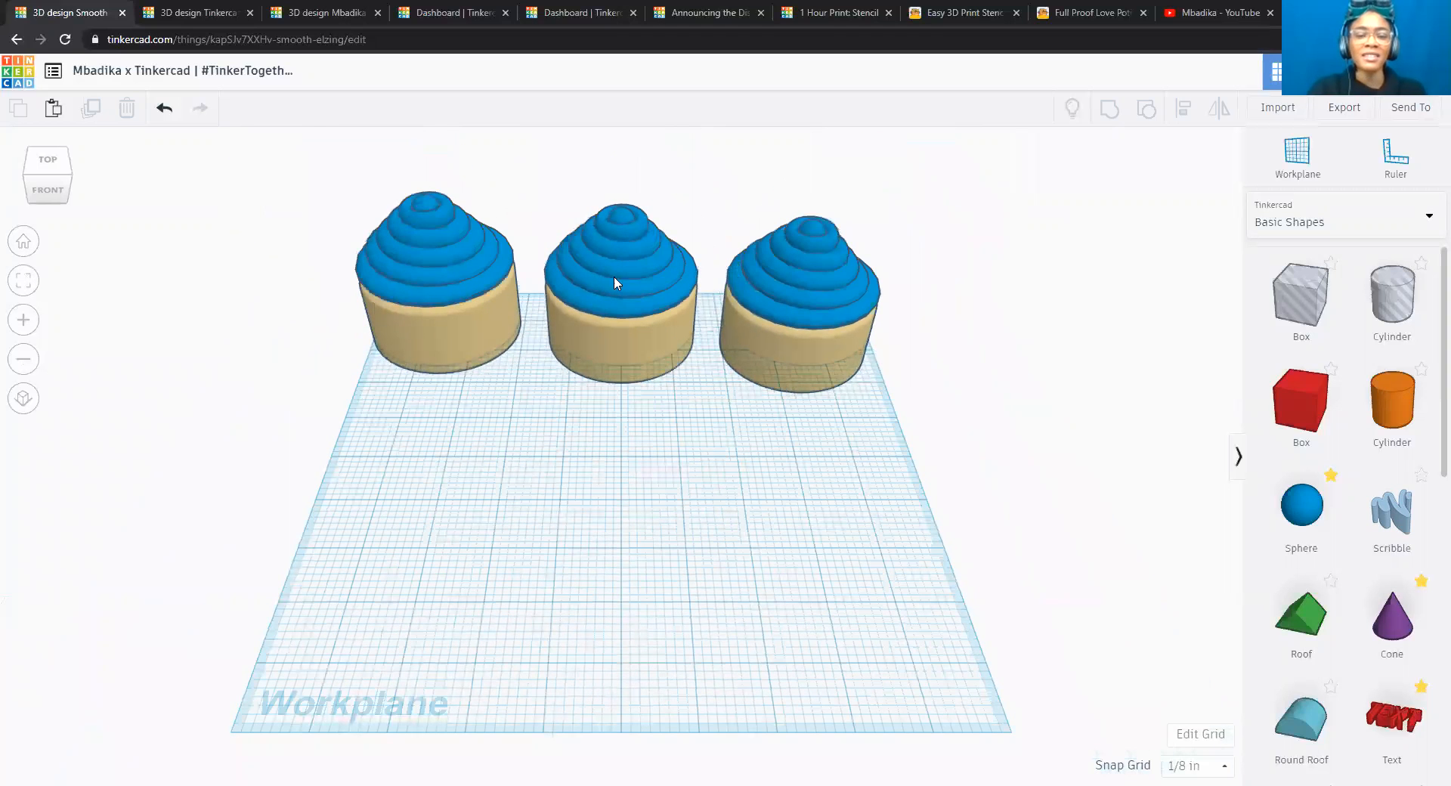
{"action": "left_click", "coordinate": [493, 291]}
{"action": "left_click", "coordinate": [839, 298], "text": "shift"}
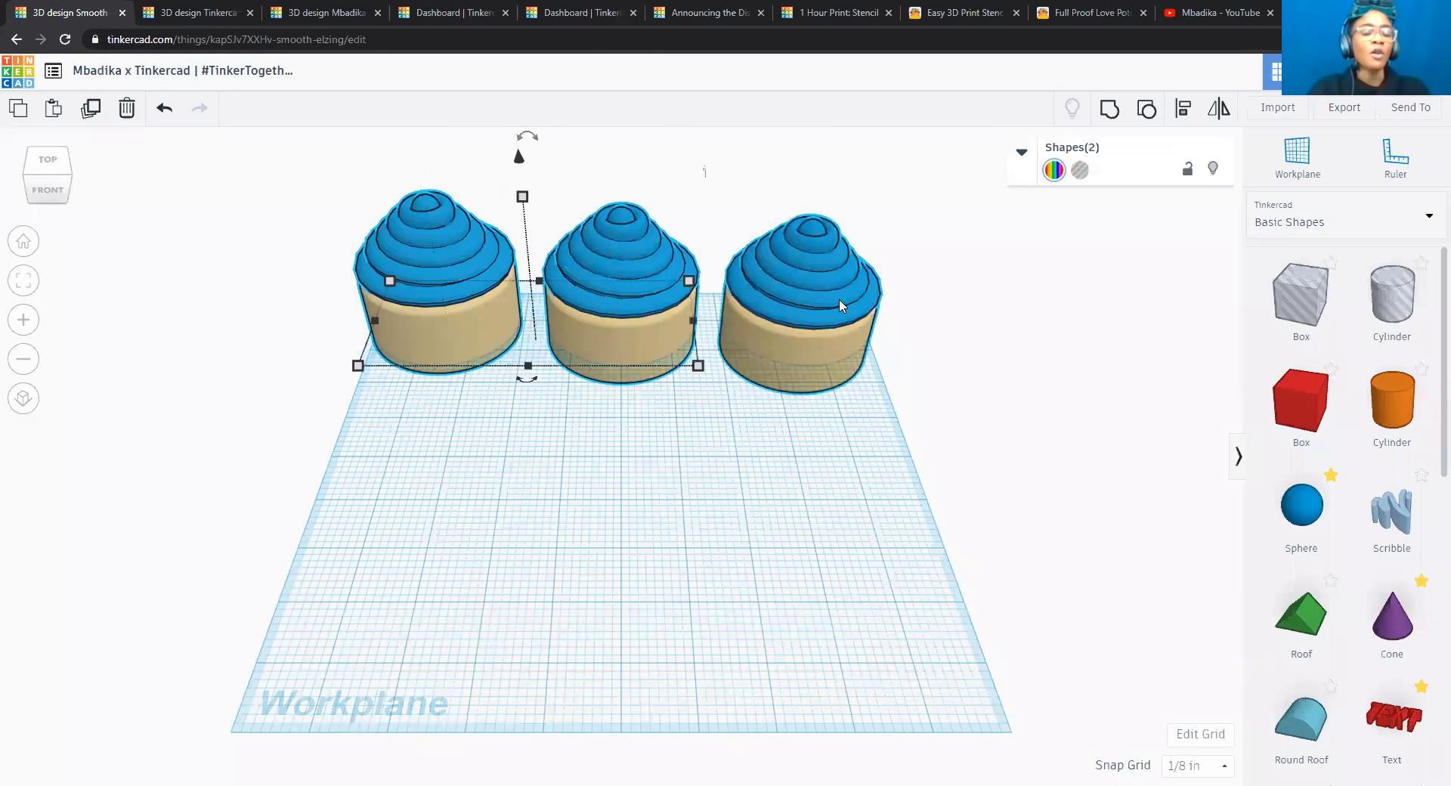
{"action": "left_click", "coordinate": [1183, 109]}
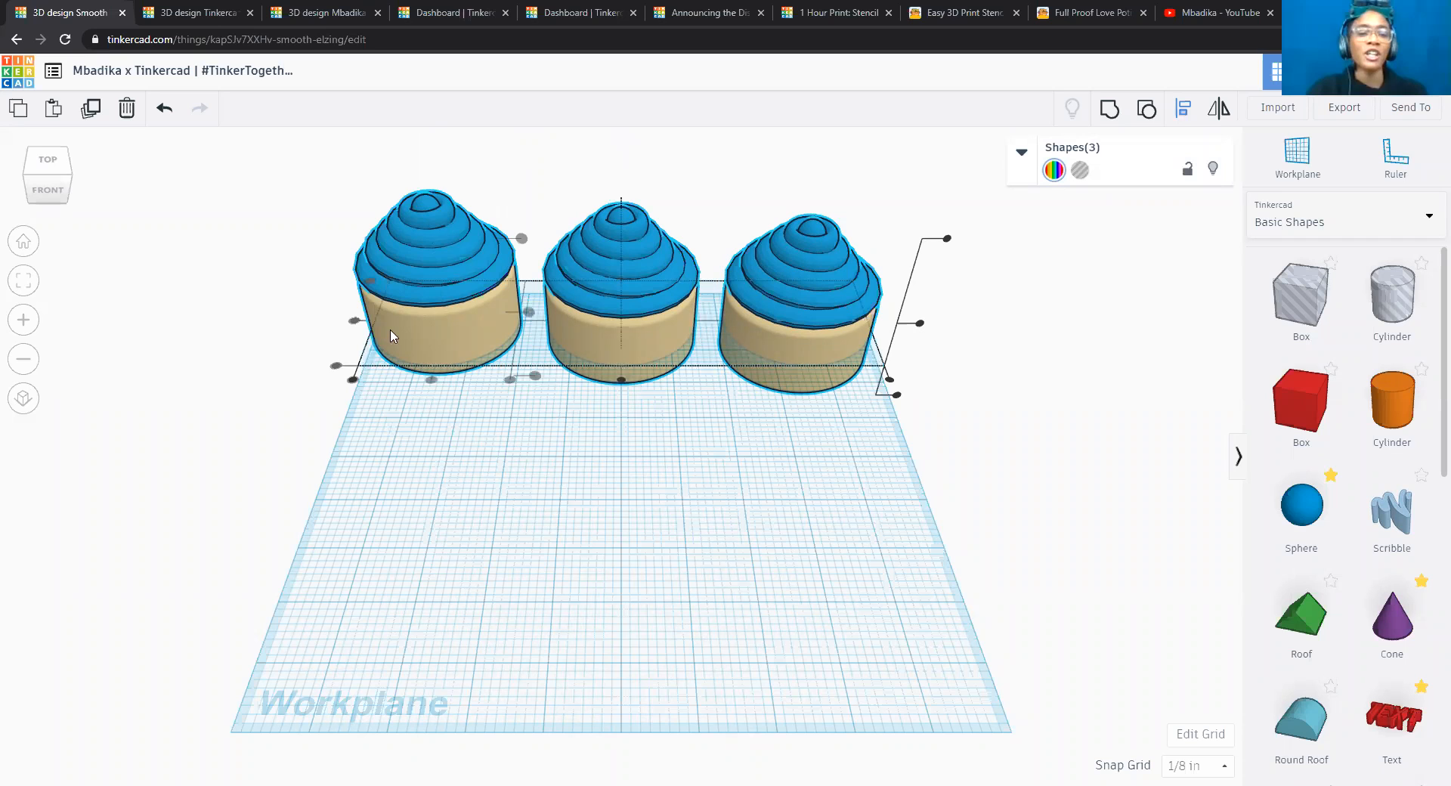
{"action": "key", "text": "Escape"}
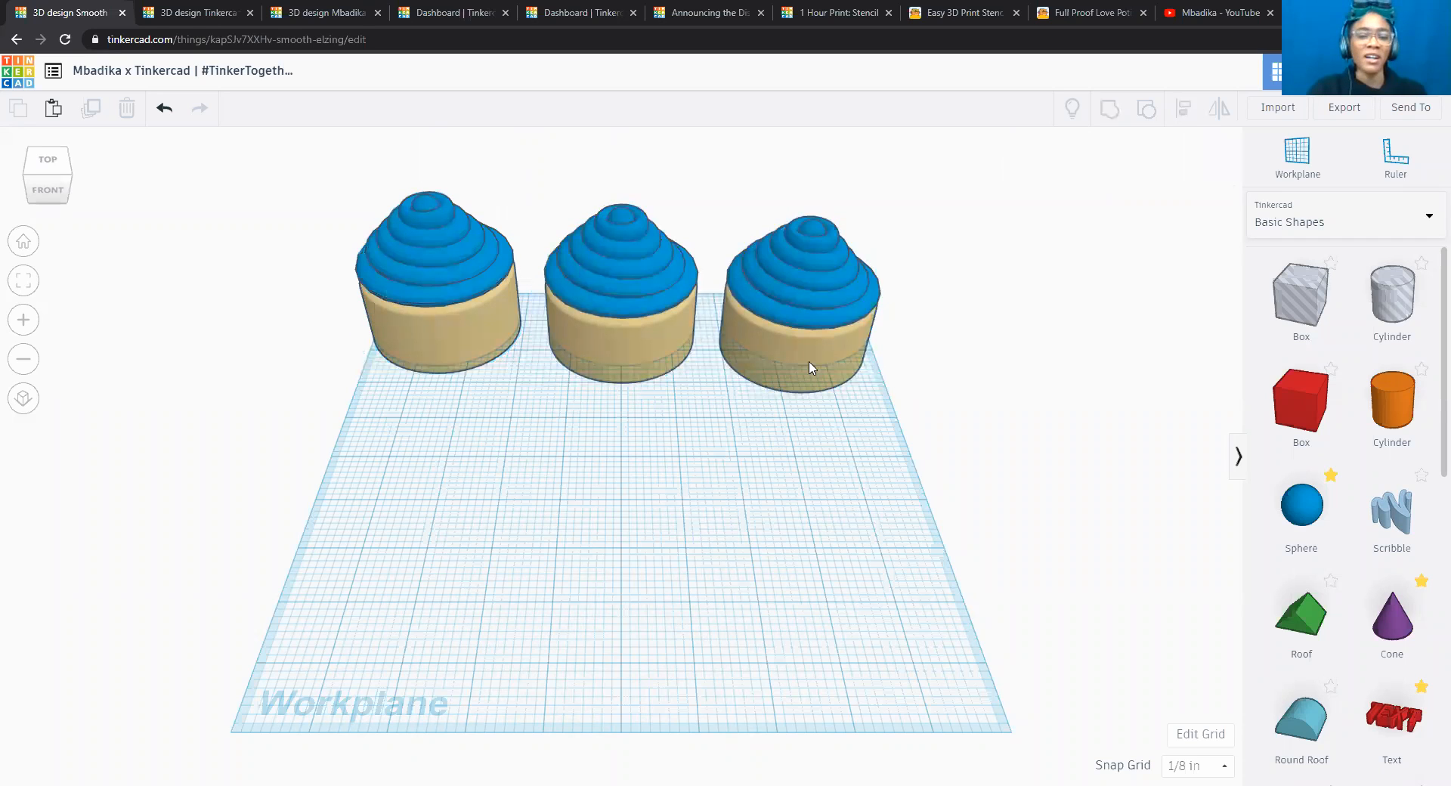
Check the row of cupcakes from the front, then select all three cupcakes and group them into one multicolour shape.
{"action": "left_click", "coordinate": [51, 197]}
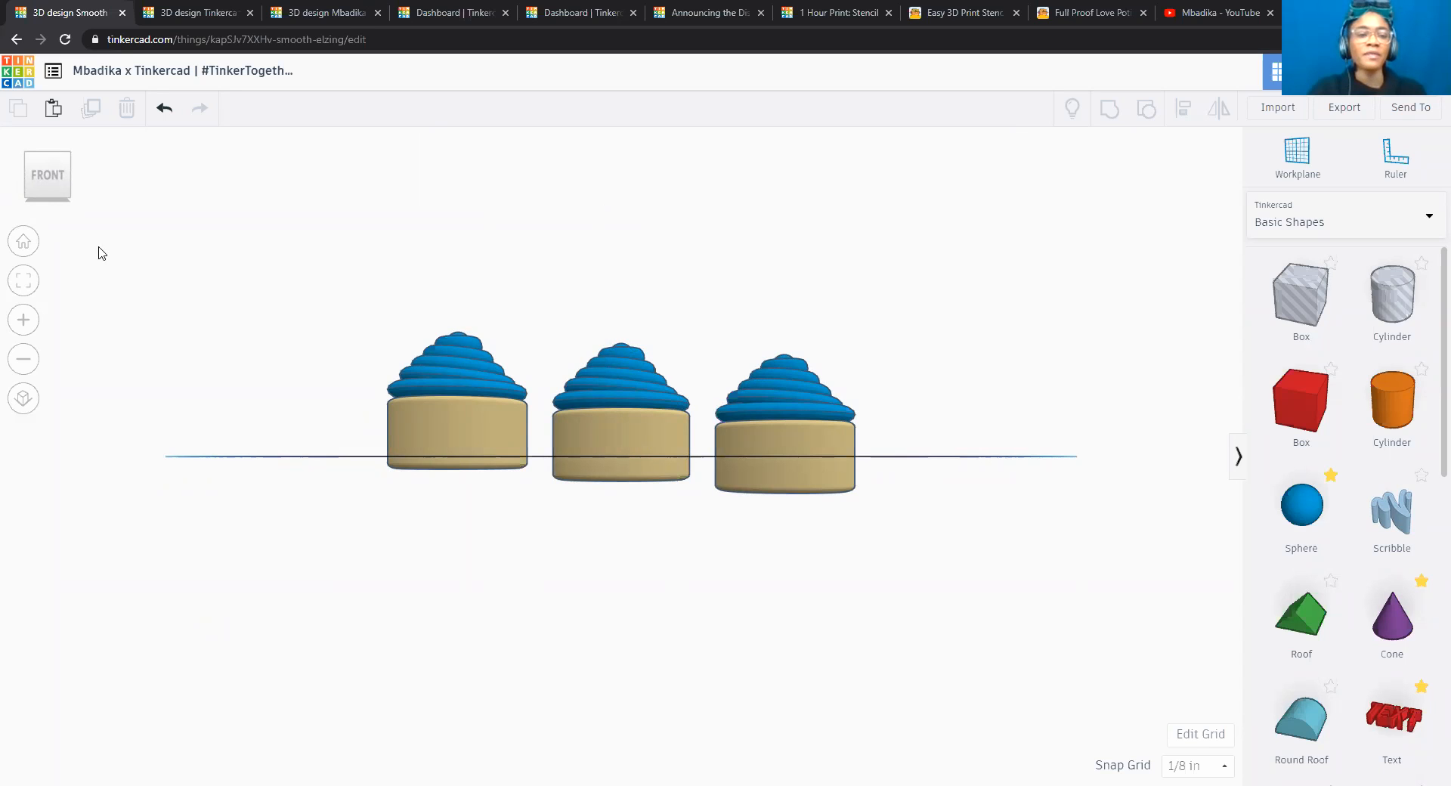
{"action": "left_click", "coordinate": [51, 161]}
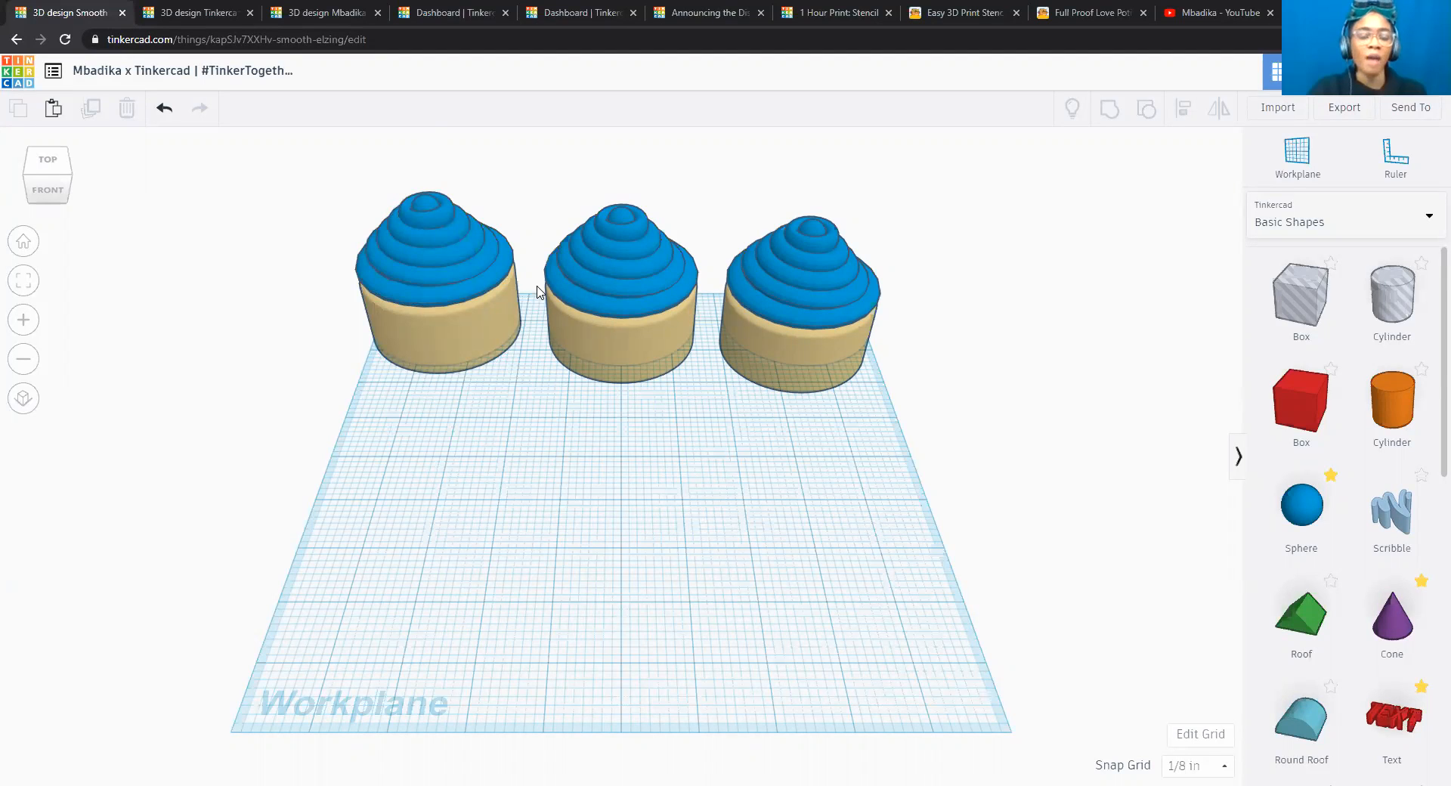
{"action": "left_click", "coordinate": [434, 308]}
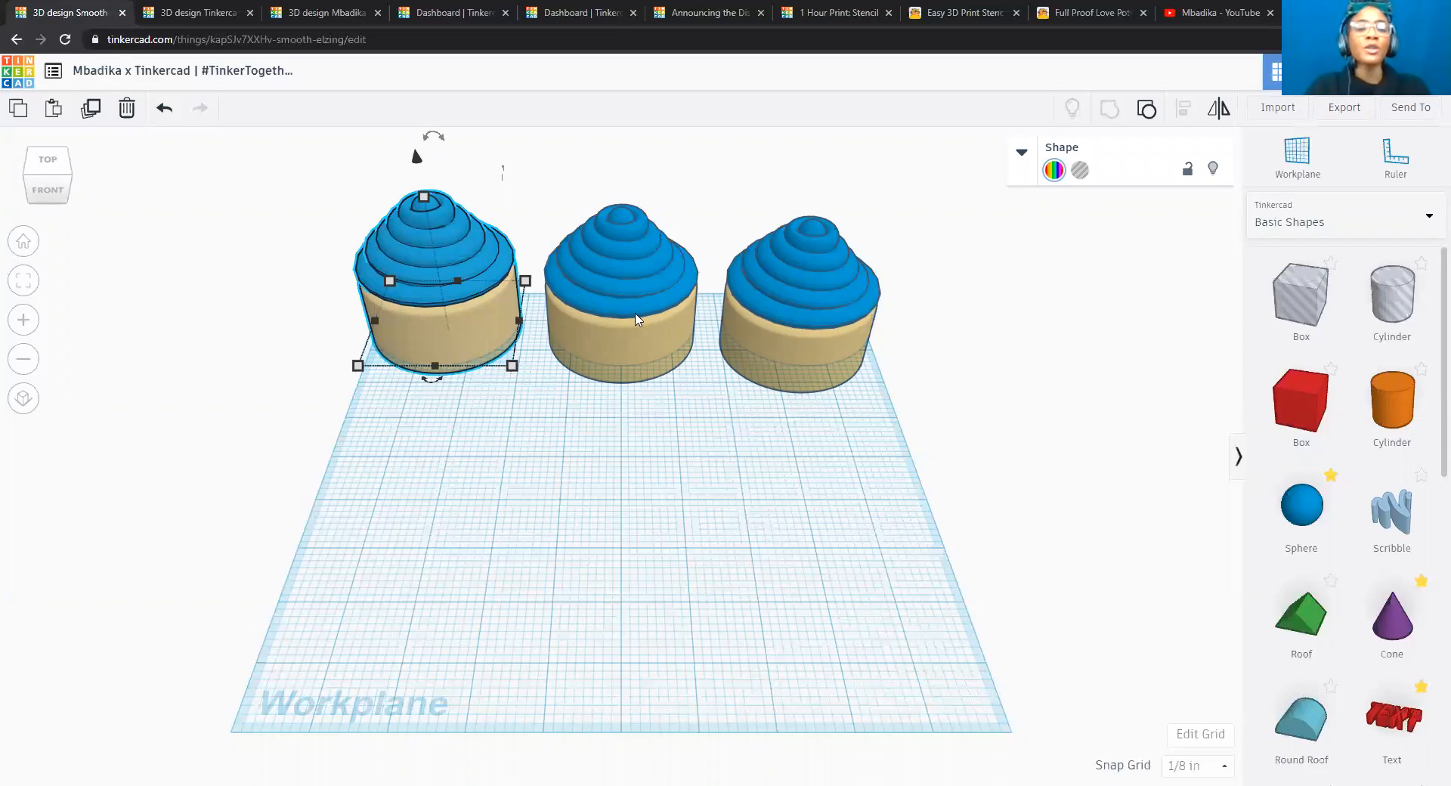
{"action": "left_click", "coordinate": [649, 321], "text": "shift"}
{"action": "left_click", "coordinate": [793, 296], "text": "shift"}
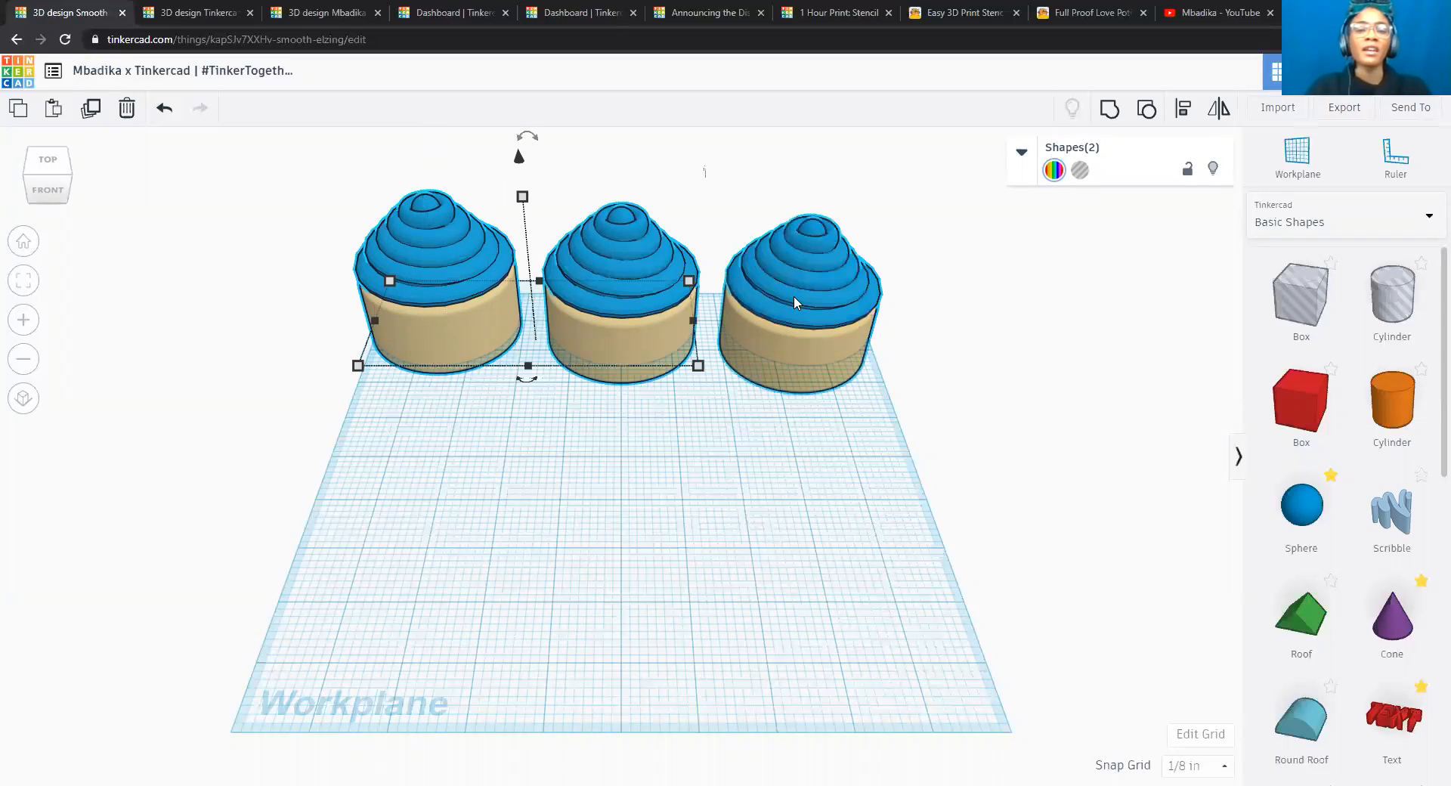
{"action": "left_click", "coordinate": [1109, 112]}
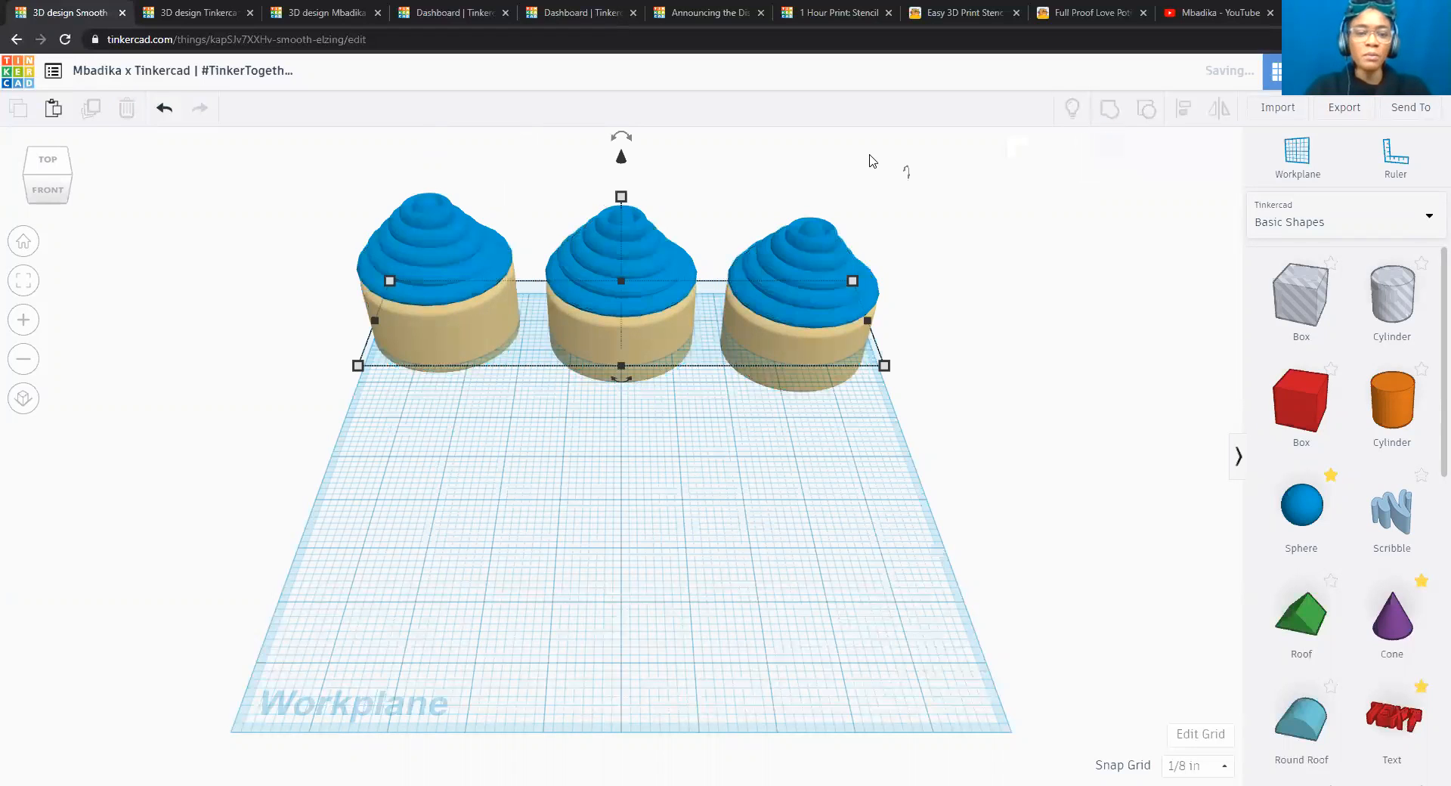
{"action": "key", "text": "Down"}
{"action": "key", "text": "Down"}
{"action": "key", "text": "Down"}
{"action": "key", "text": "Down"}
{"action": "key", "text": "Down"}
{"action": "key", "text": "Down"}
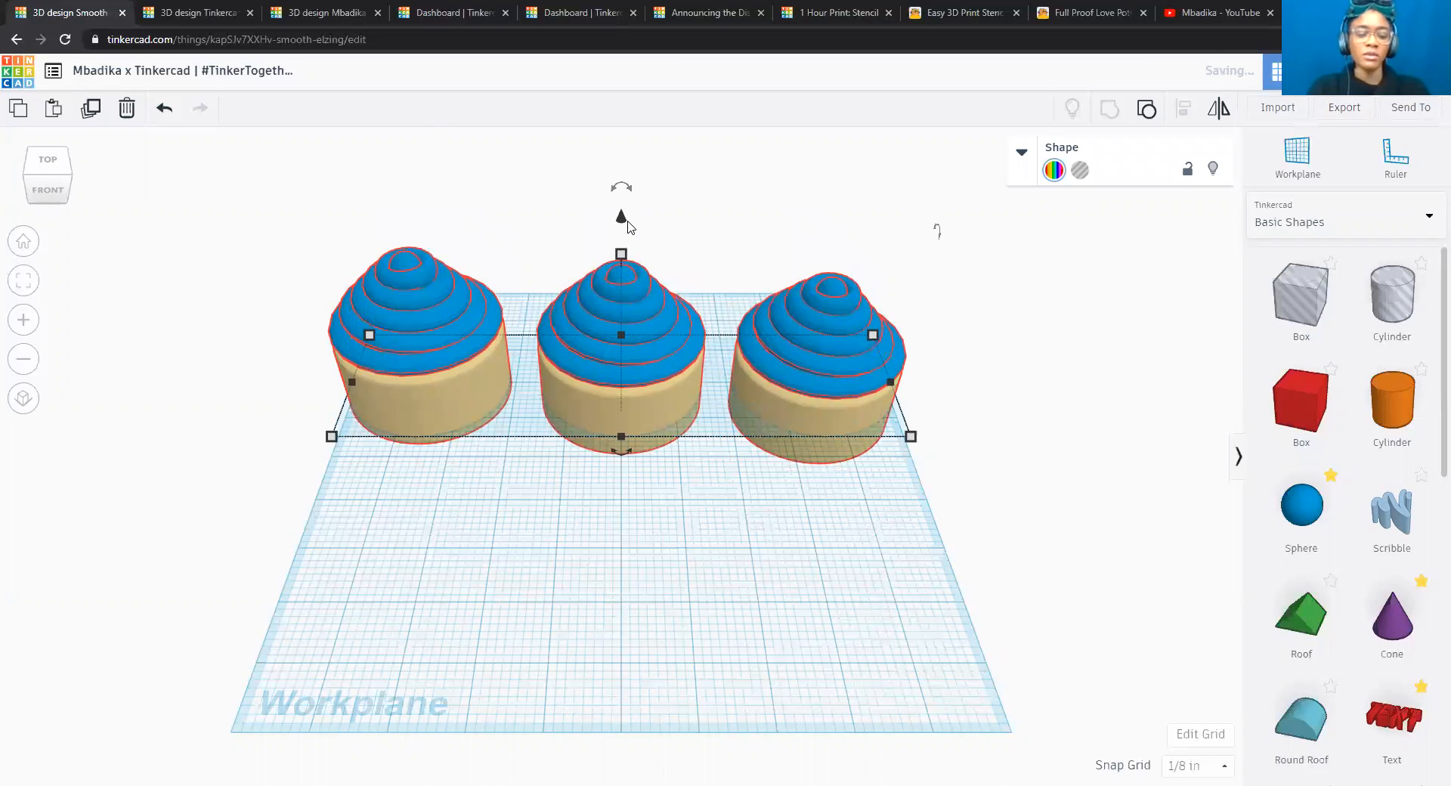
{"action": "key", "text": "Down"}
{"action": "key", "text": "ctrl+z"}
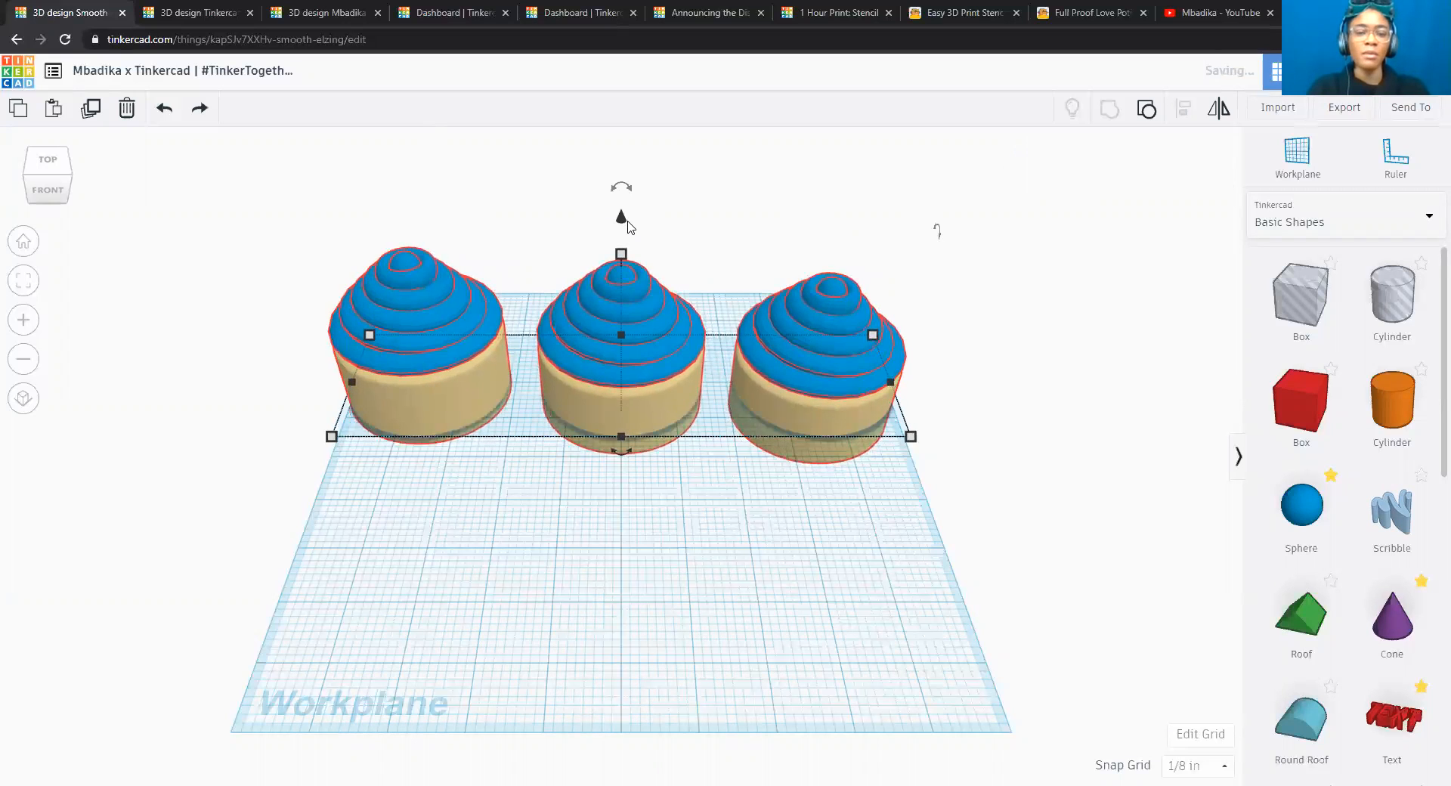
{"action": "key", "text": "ctrl+z"}
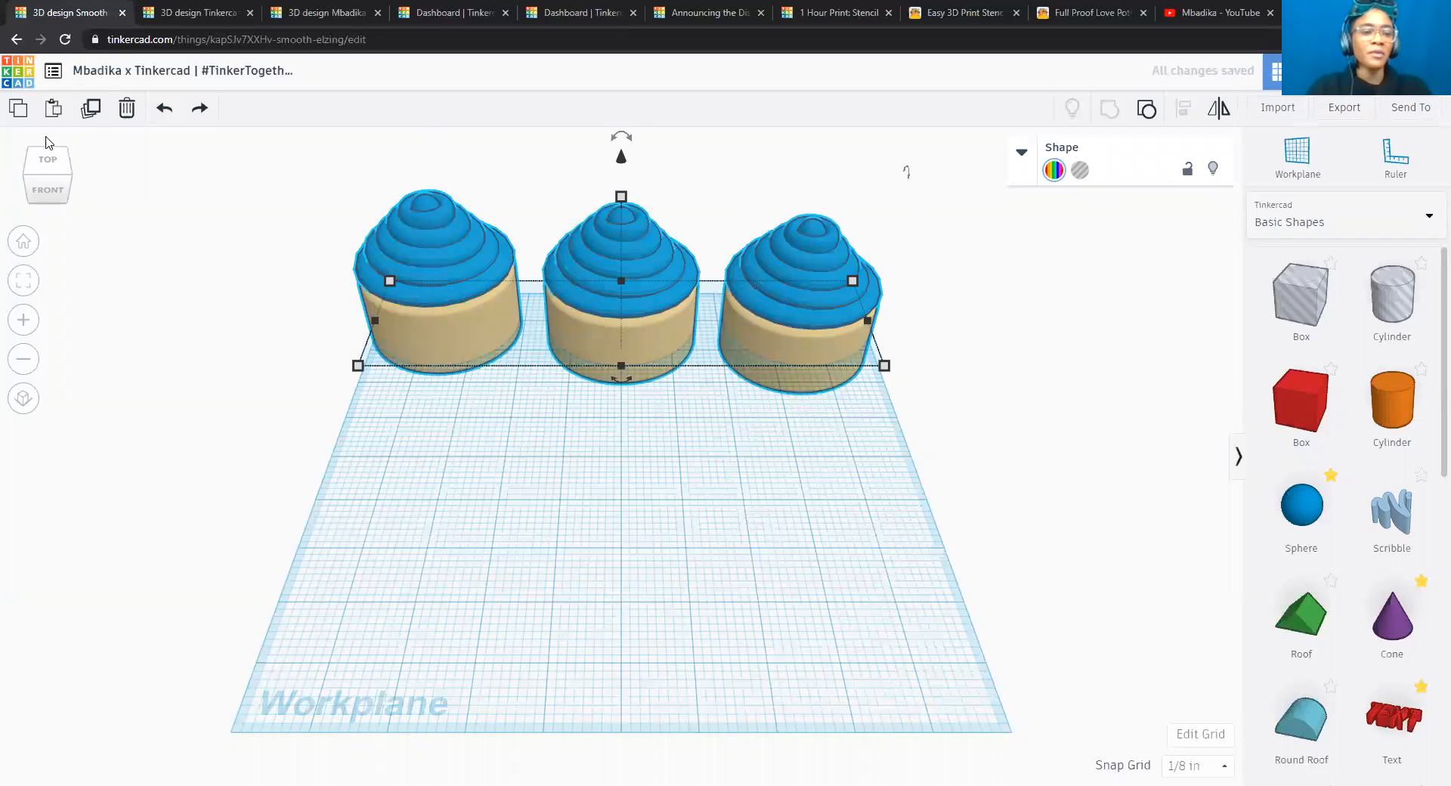
Duplicate the grouped row and move the copy toward the workplane's front until it clears the back row, and clear the selection.
{"action": "left_click", "coordinate": [91, 109]}
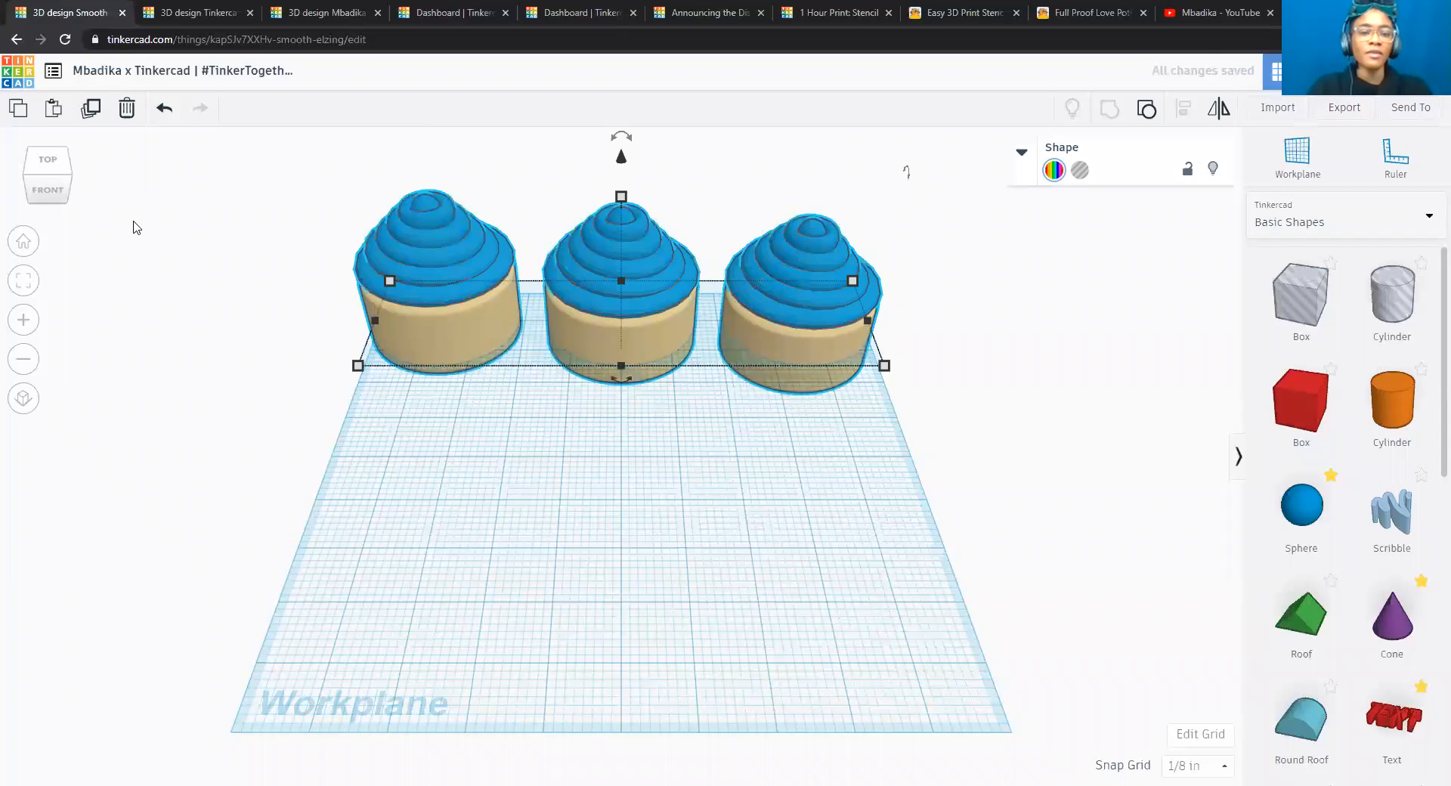
{"action": "key", "text": "Down"}
{"action": "key", "text": "Down"}
{"action": "key", "text": "Down"}
{"action": "key", "text": "Down"}
{"action": "key", "text": "Down"}
{"action": "key", "text": "Down"}
{"action": "key", "text": "Down"}
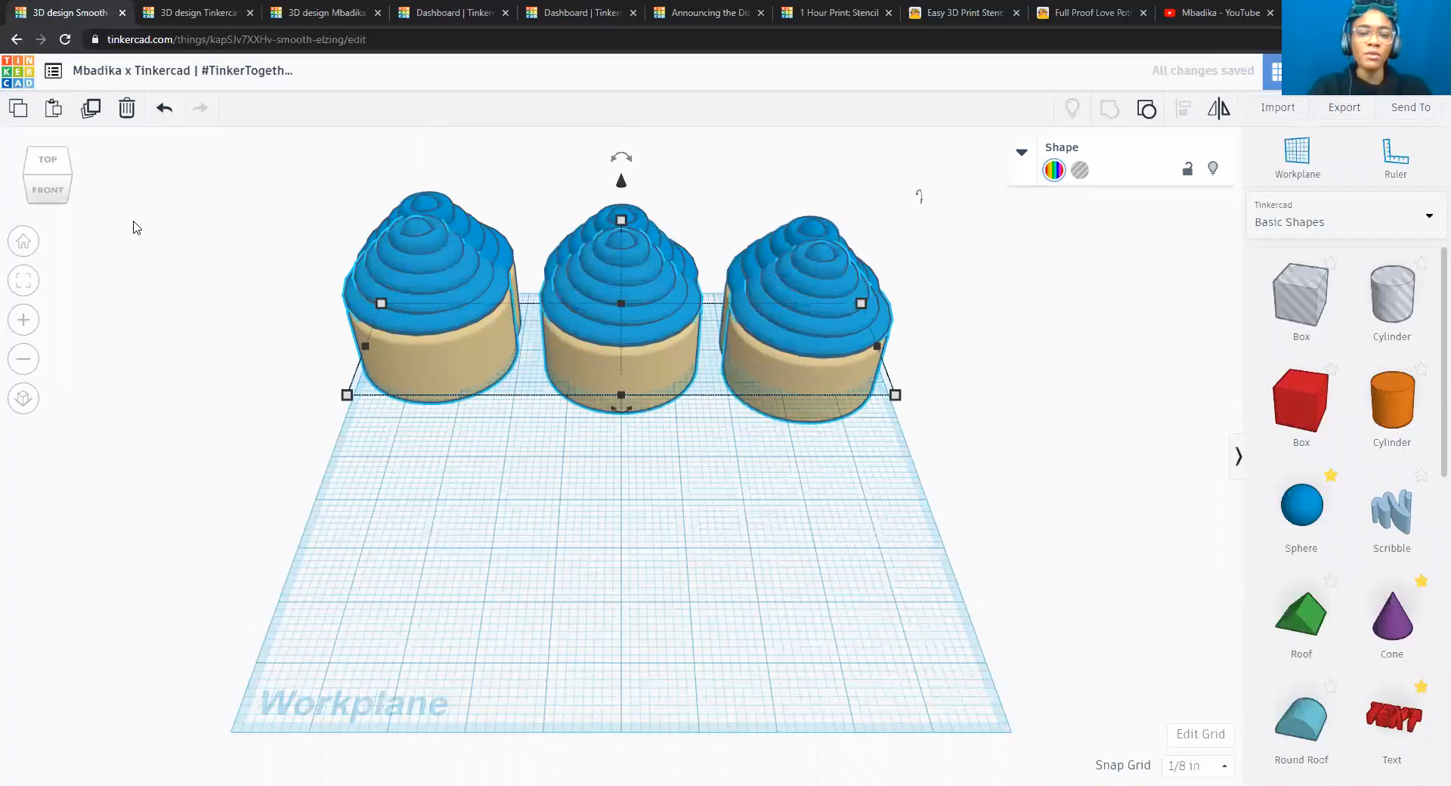
{"action": "key", "text": "Down"}
{"action": "key", "text": "Down"}
{"action": "key", "text": "Down"}
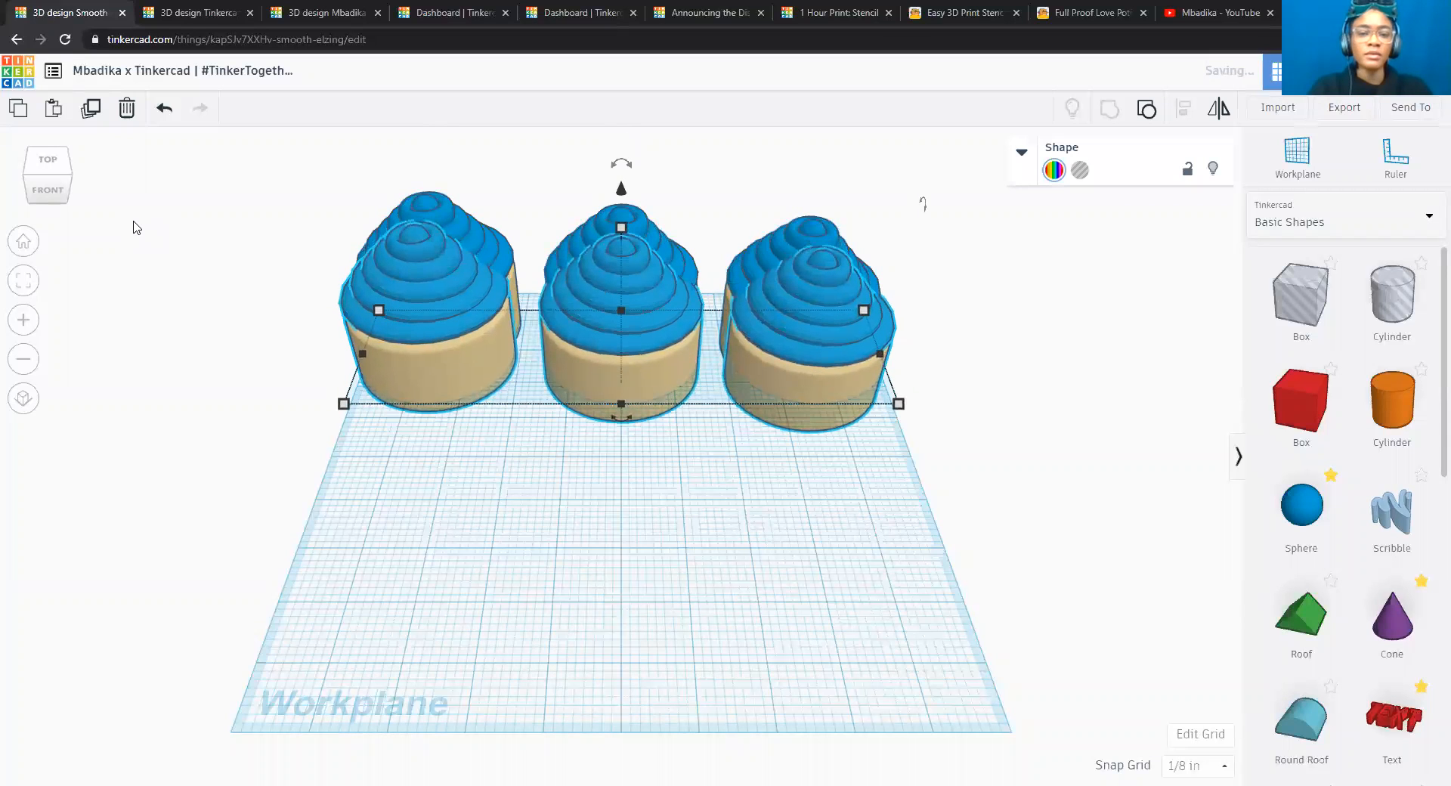
{"action": "key", "text": "Down"}
{"action": "key", "text": "Down"}
{"action": "key", "text": "Down"}
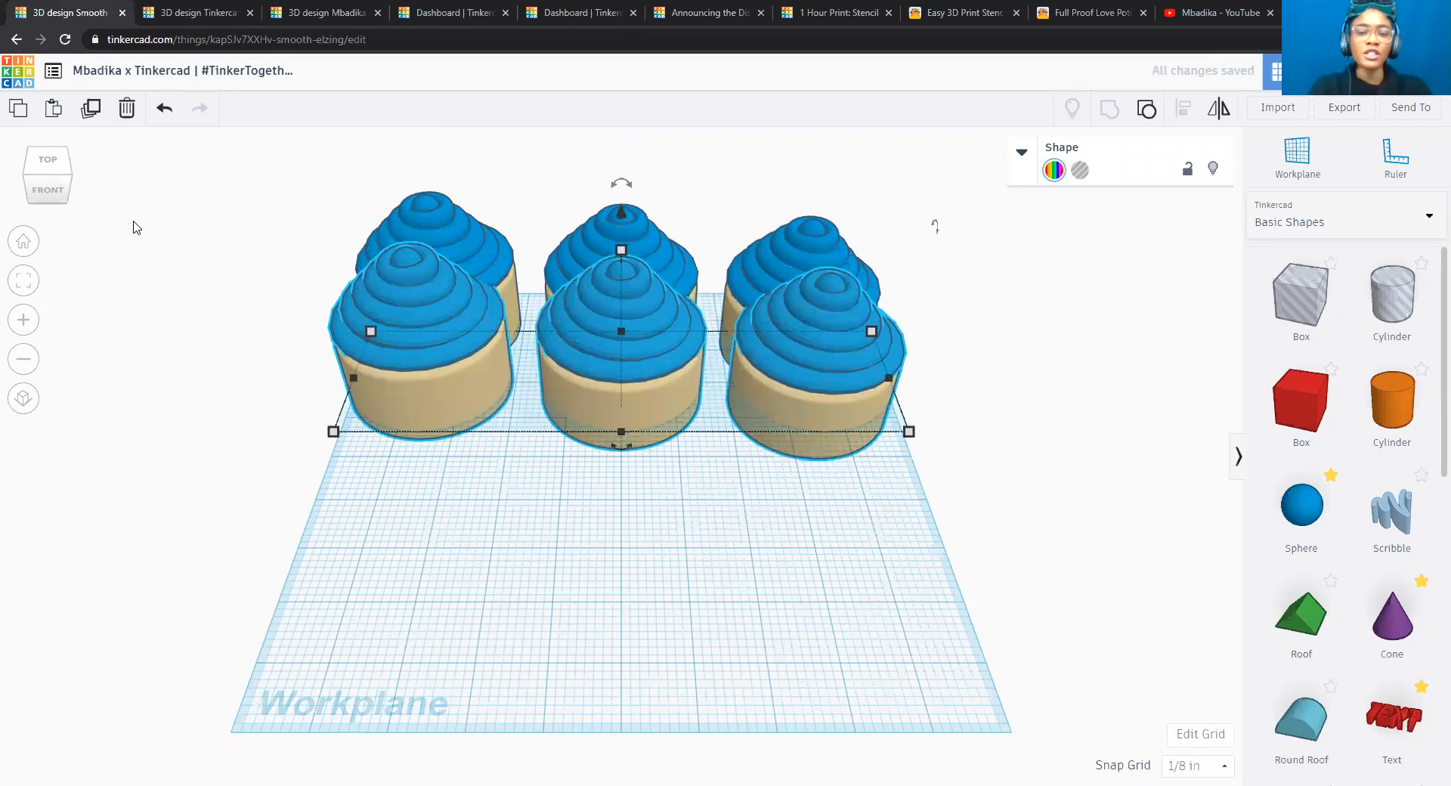
{"action": "key", "text": "Down"}
{"action": "key", "text": "Down"}
{"action": "key", "text": "Down"}
{"action": "key", "text": "Down"}
{"action": "key", "text": "Down"}
{"action": "key", "text": "Down"}
{"action": "key", "text": "Down"}
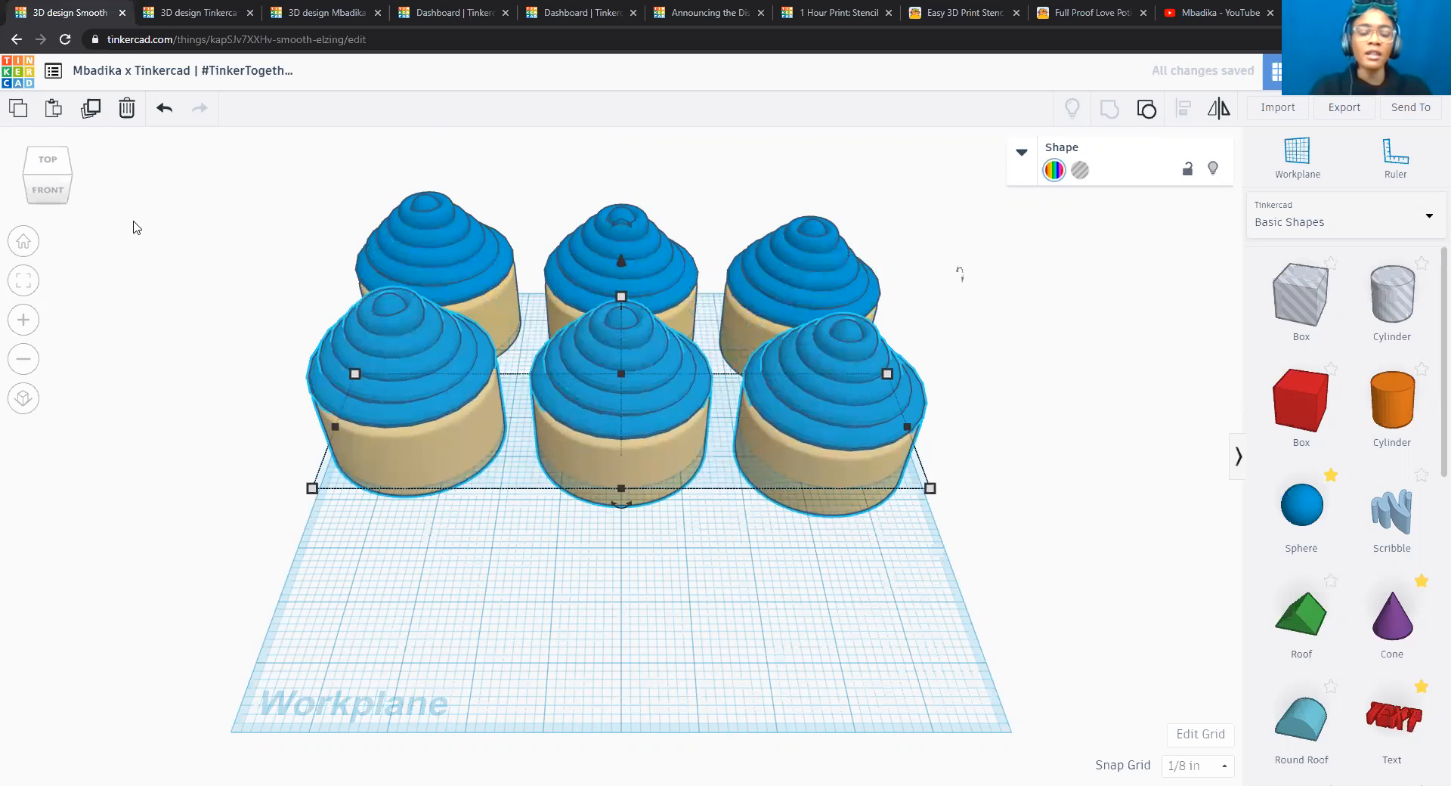
{"action": "left_click", "coordinate": [48, 167]}
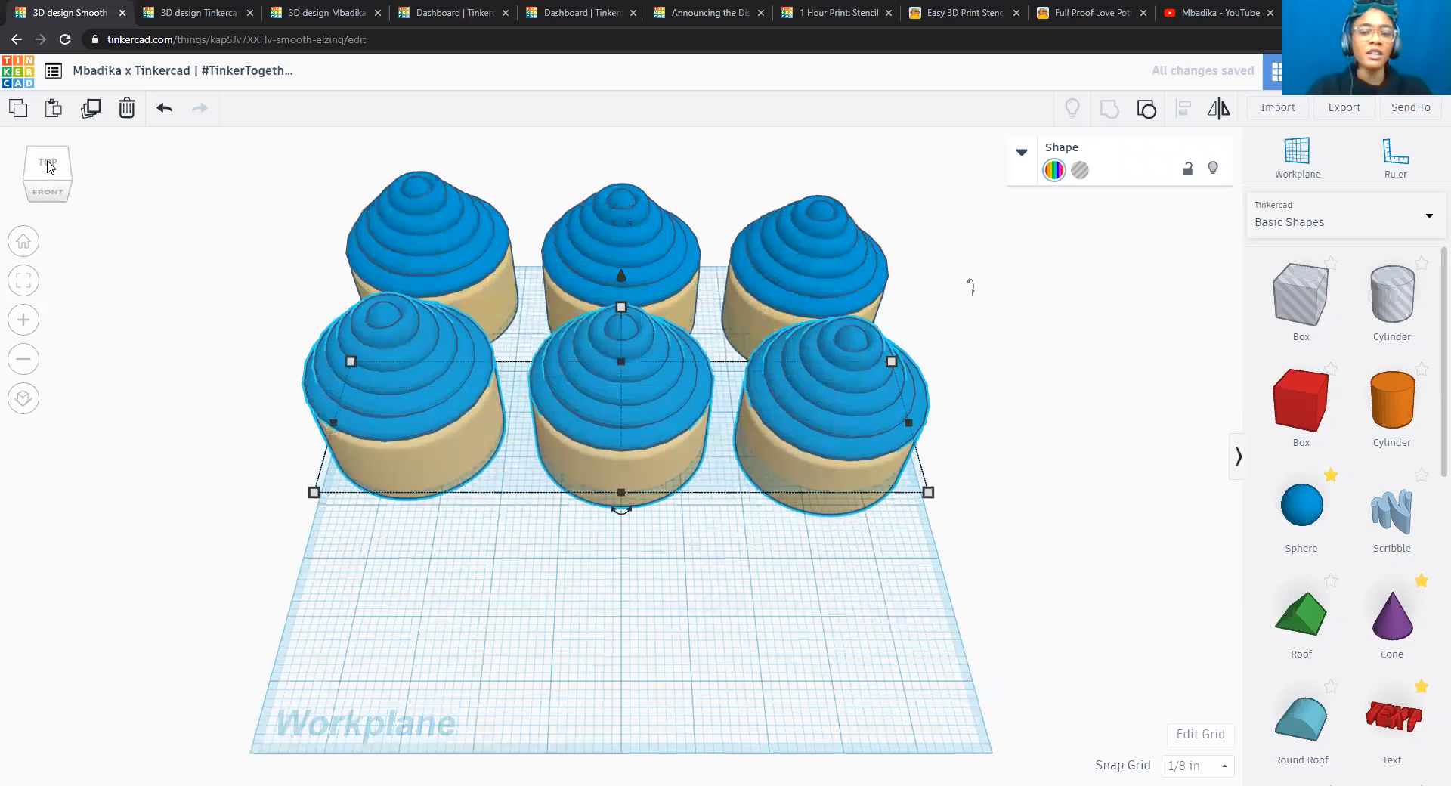
{"action": "key", "text": "Down"}
{"action": "key", "text": "Down"}
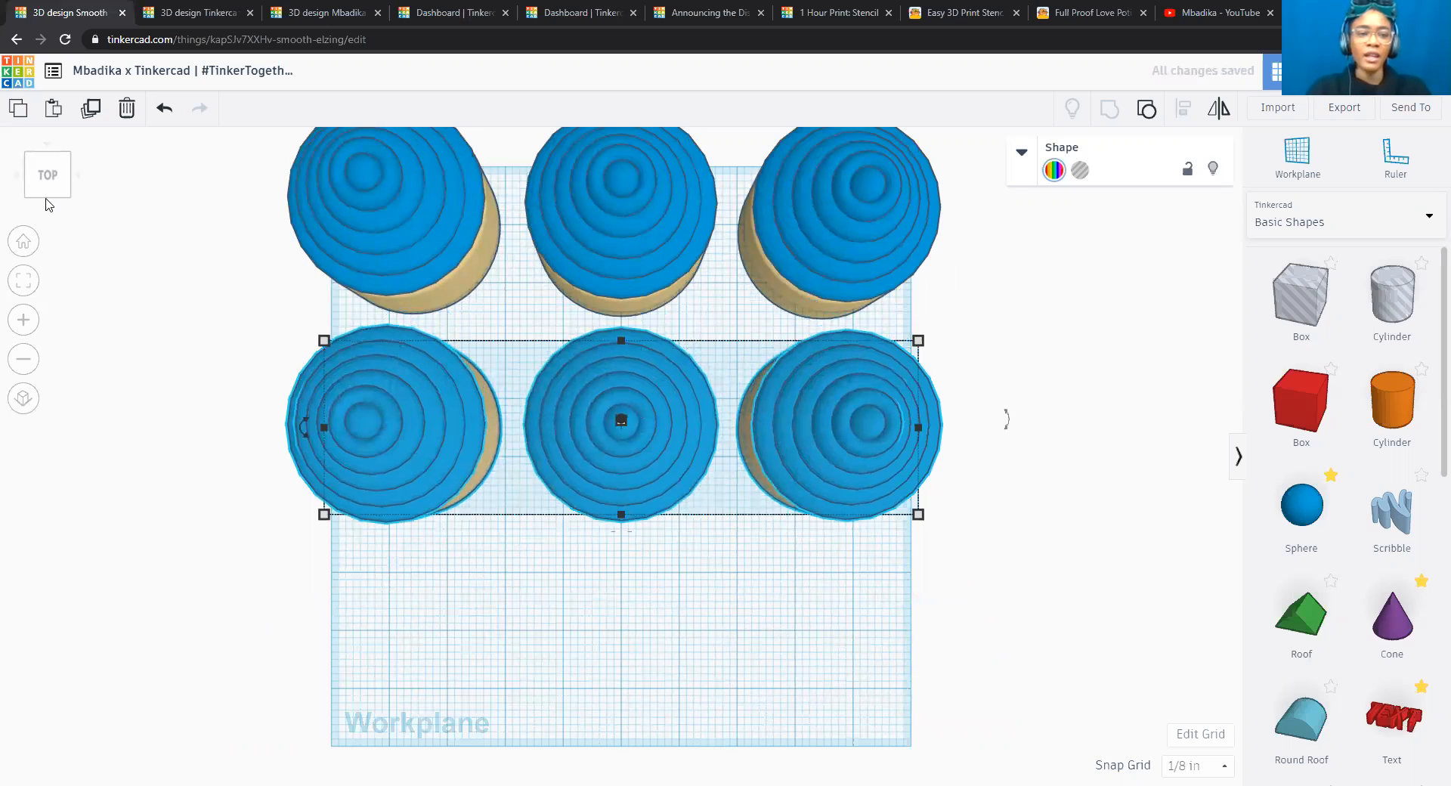
{"action": "left_click", "coordinate": [47, 197]}
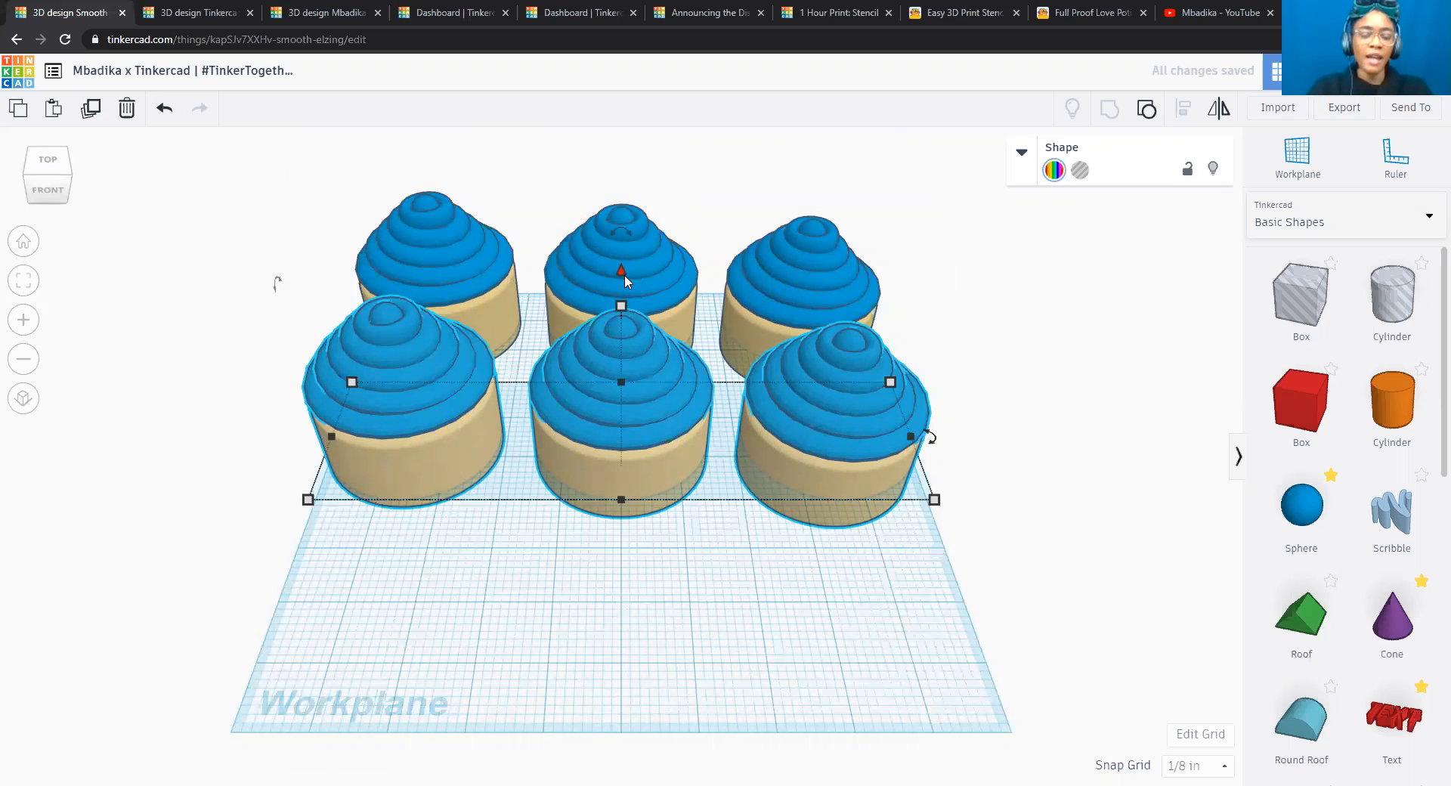
{"action": "key", "text": "Escape"}
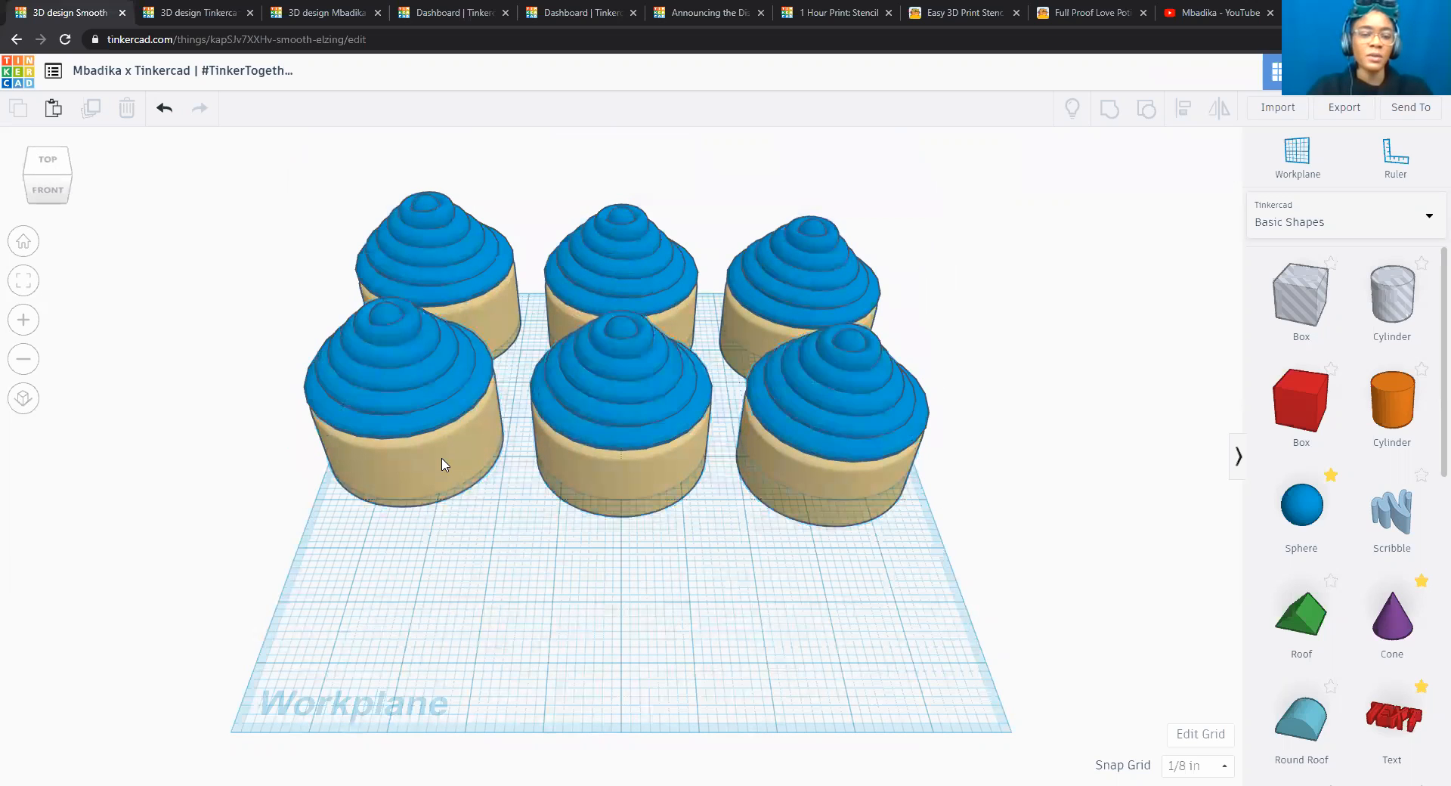
Ungroup the front row into three separate cupcakes and clear the selection.
{"action": "left_click", "coordinate": [390, 355]}
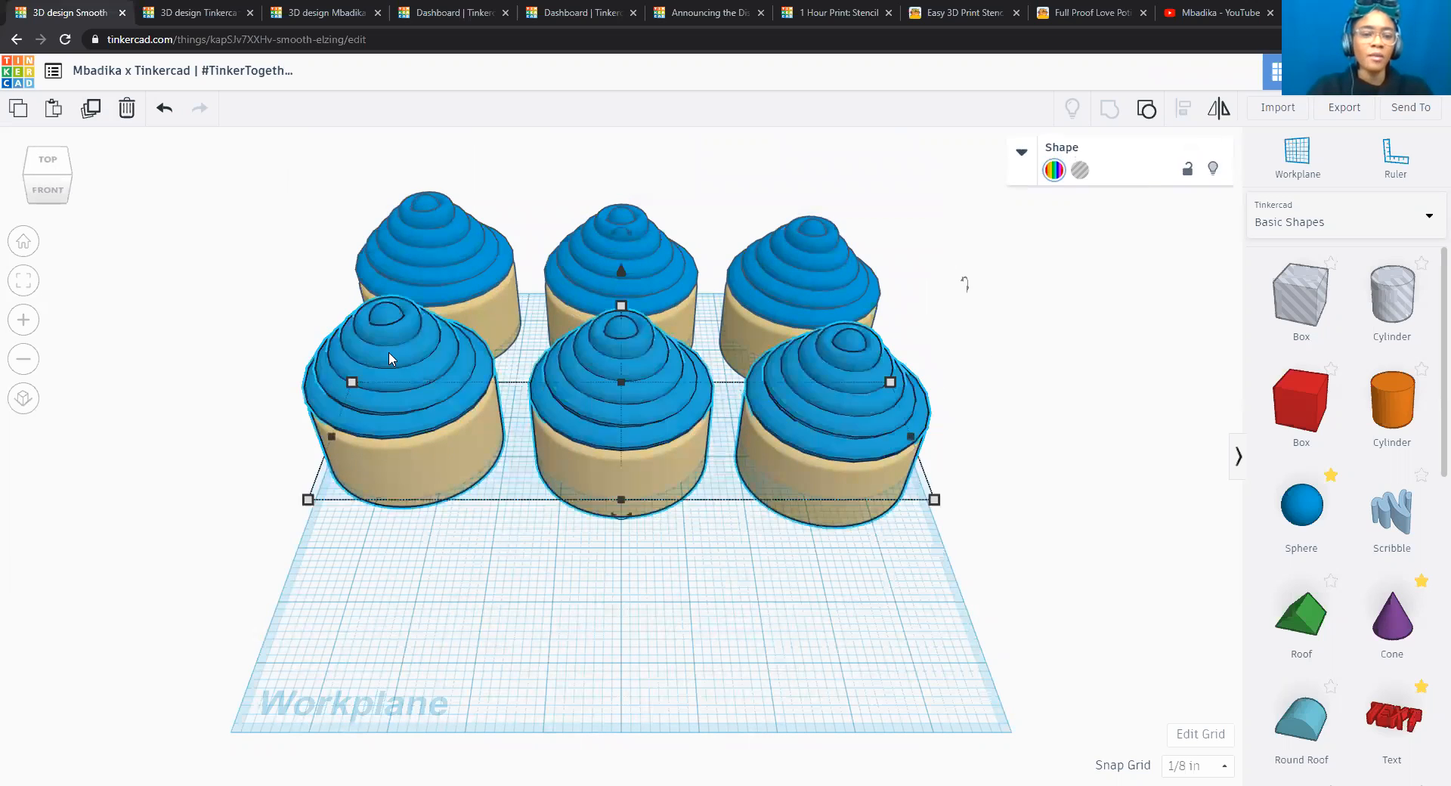
{"action": "left_click", "coordinate": [1147, 111]}
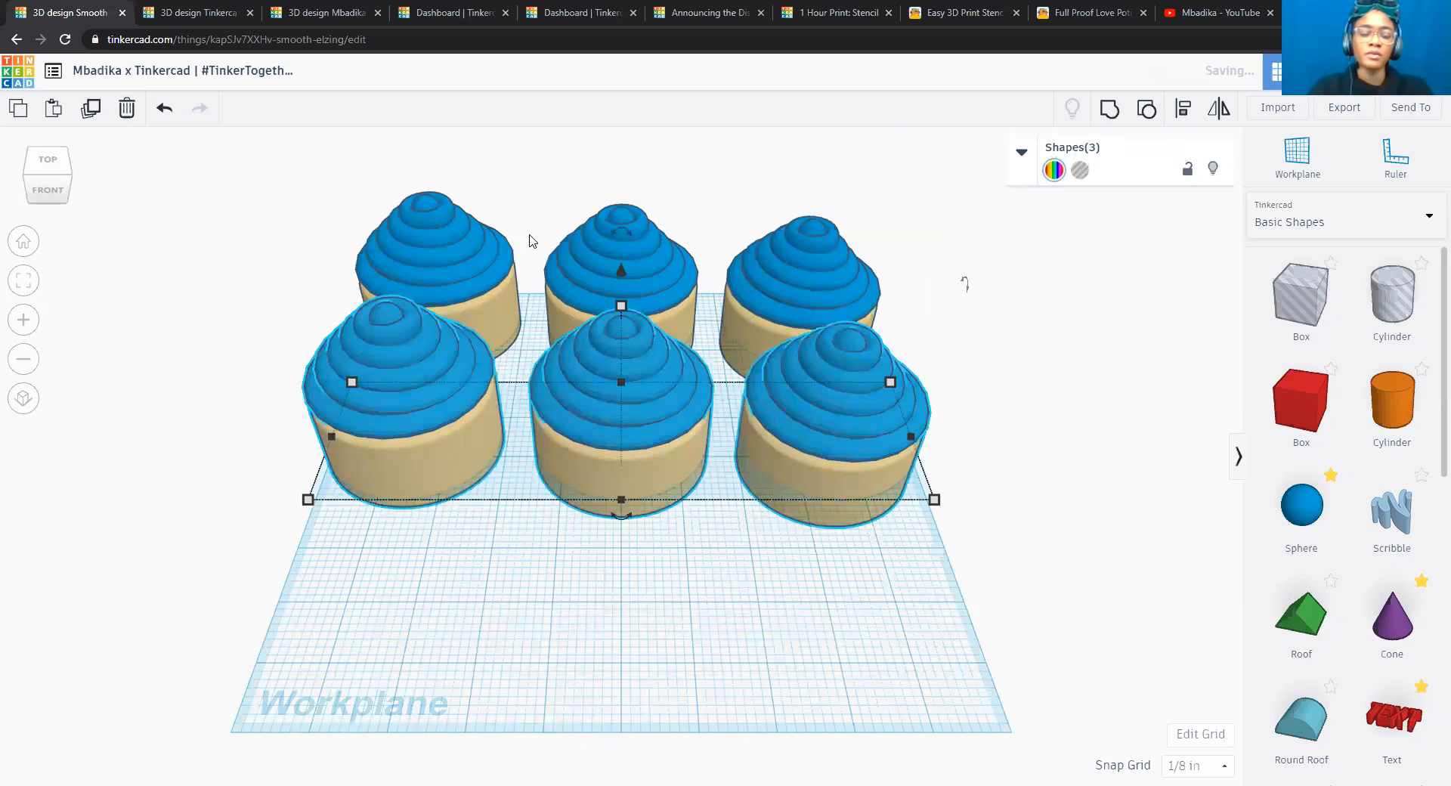
{"action": "left_click", "coordinate": [242, 350]}
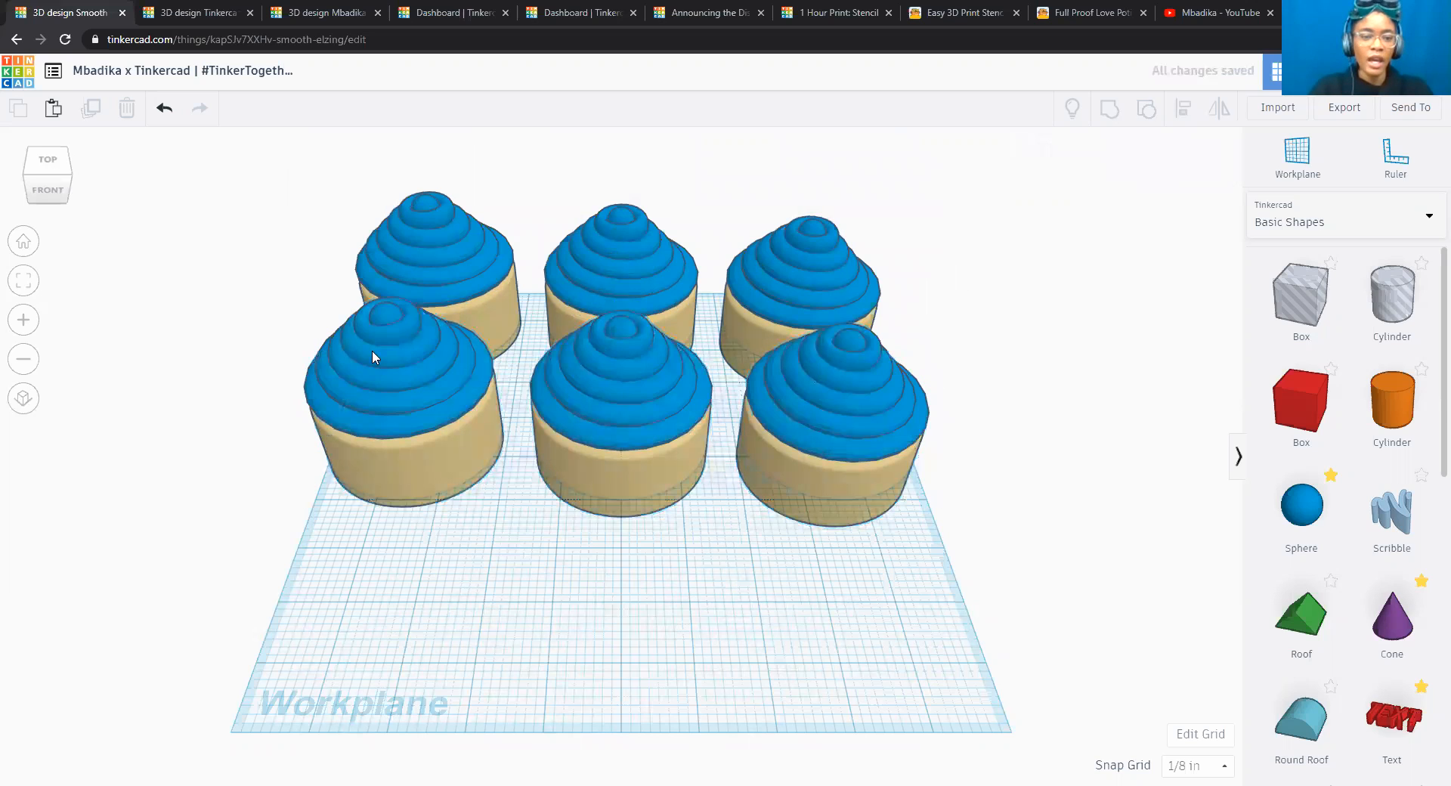
Lower the left cupcake of the front row to -1 in relative to the workplane.
{"action": "left_click", "coordinate": [403, 352]}
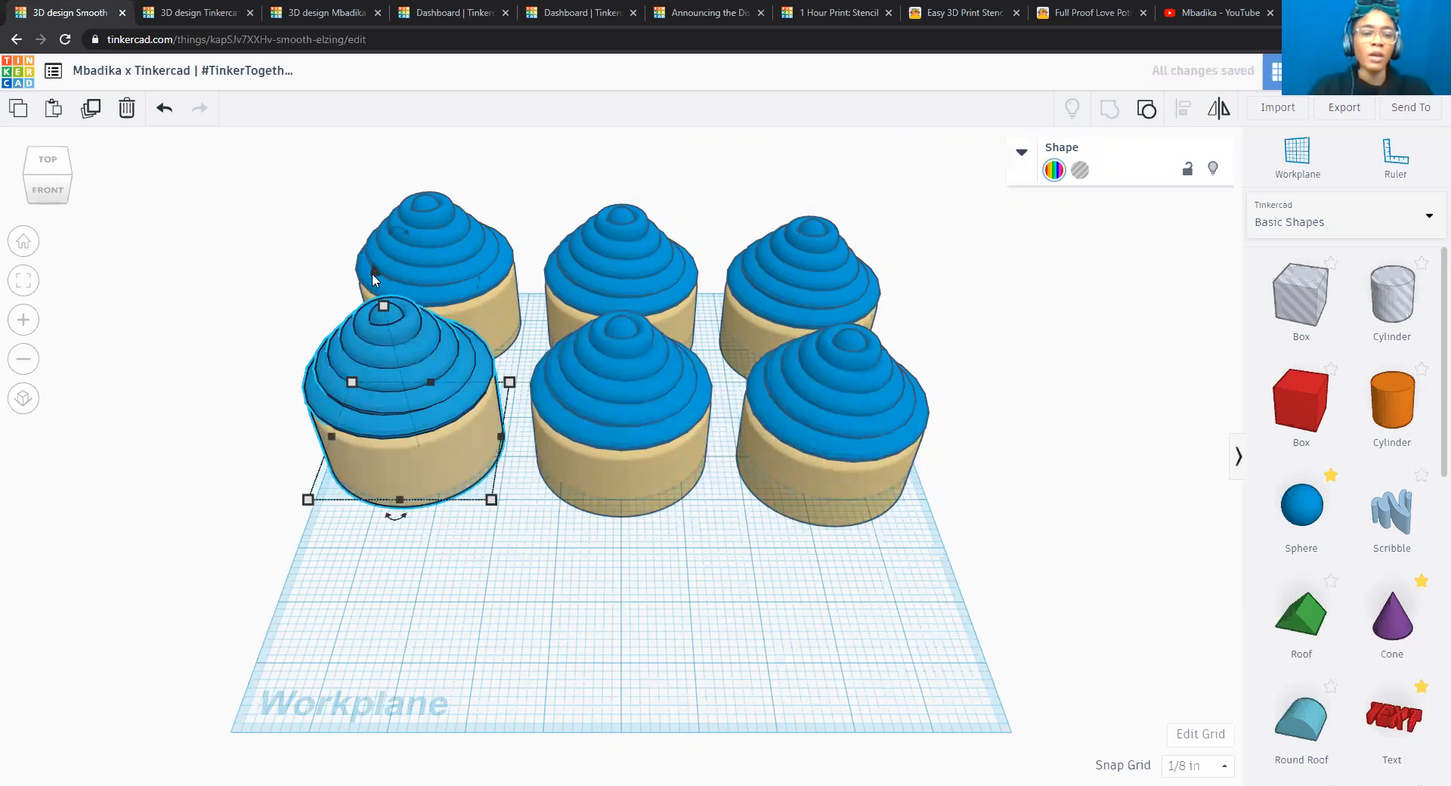
{"action": "left_click_drag", "start_coordinate": [376, 272], "coordinate": [379, 292]}
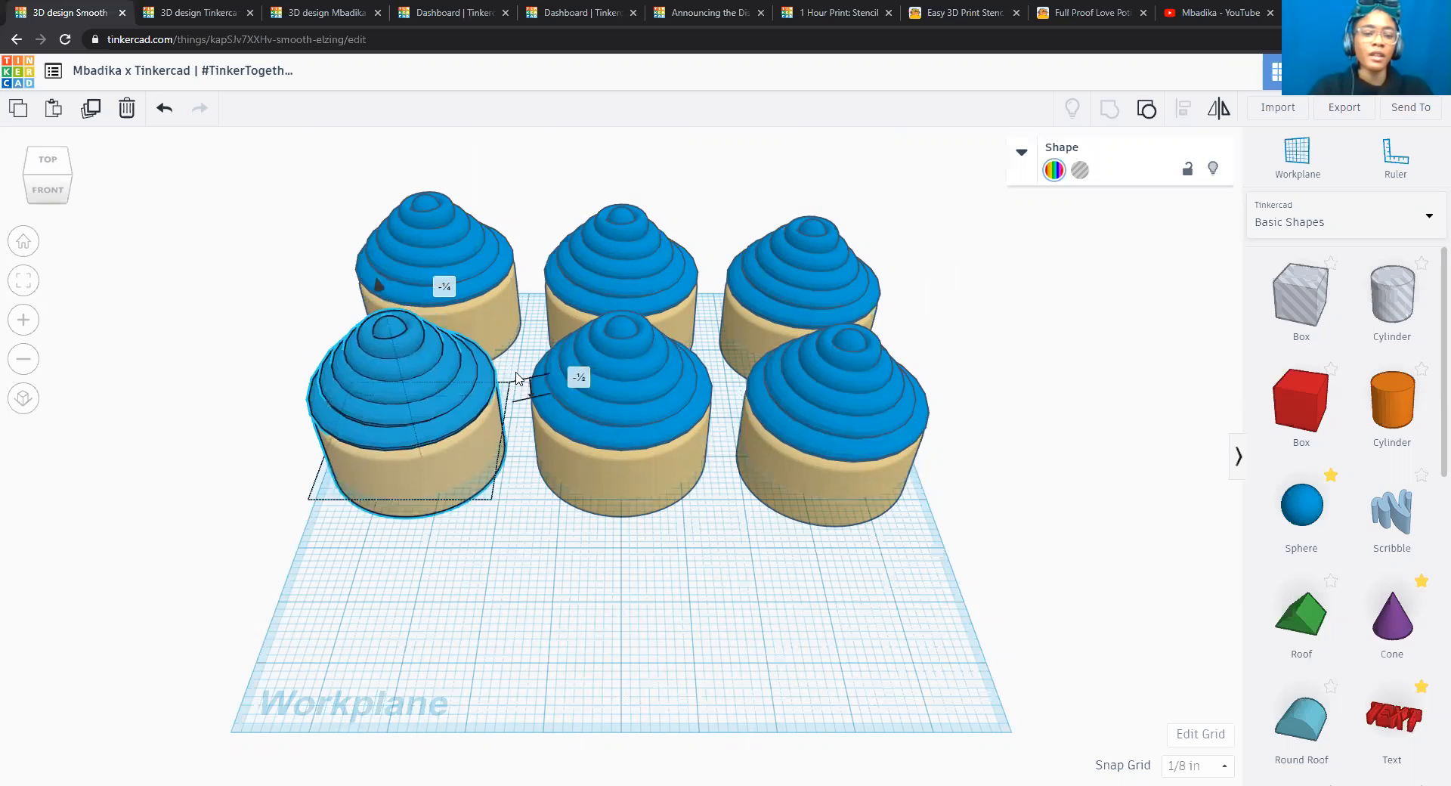
{"action": "left_click", "coordinate": [580, 383]}
{"action": "type", "text": "-1"}
{"action": "key", "text": "Return"}
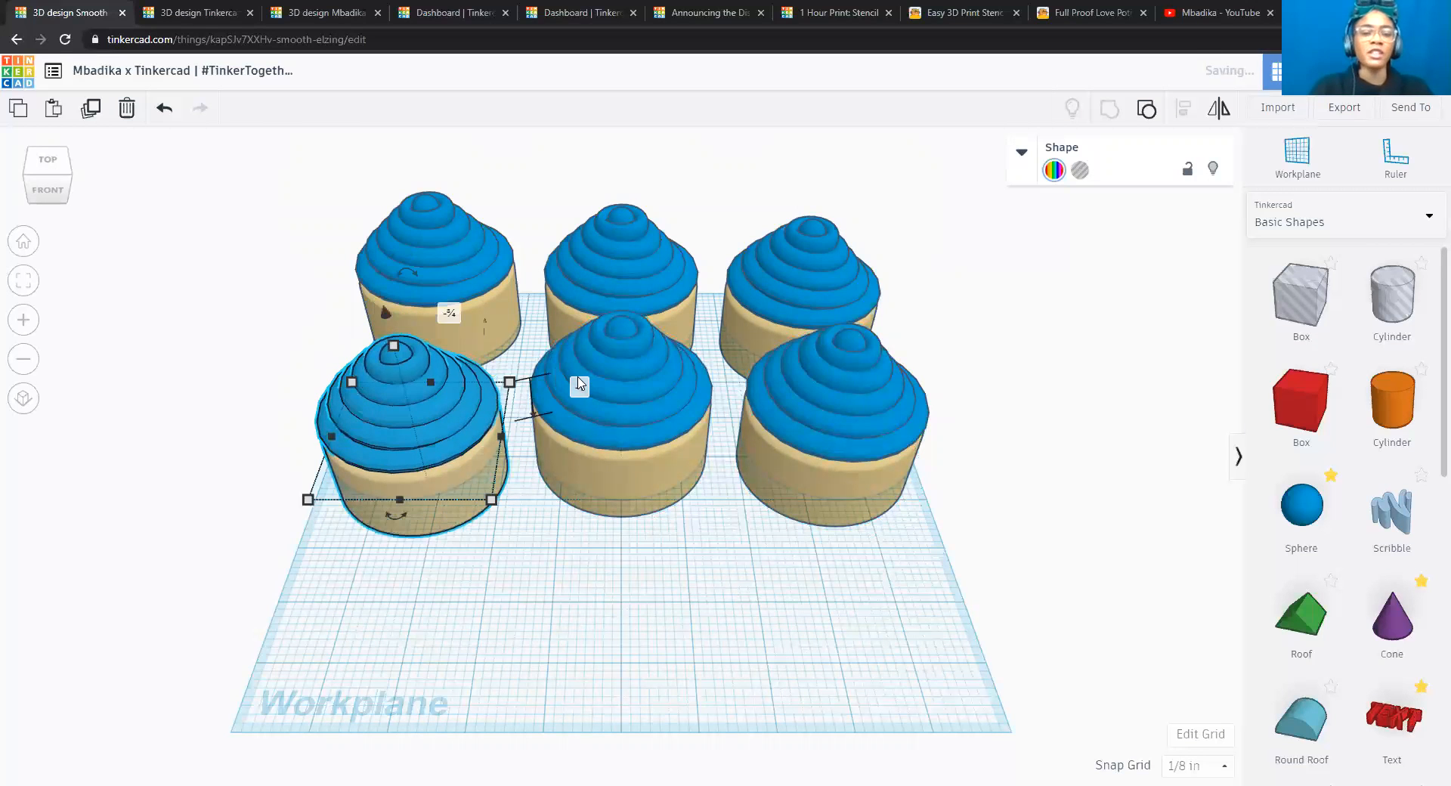
Lower the middle cupcake of the front row to -1 1/4 in relative to the workplane.
{"action": "left_click", "coordinate": [638, 352]}
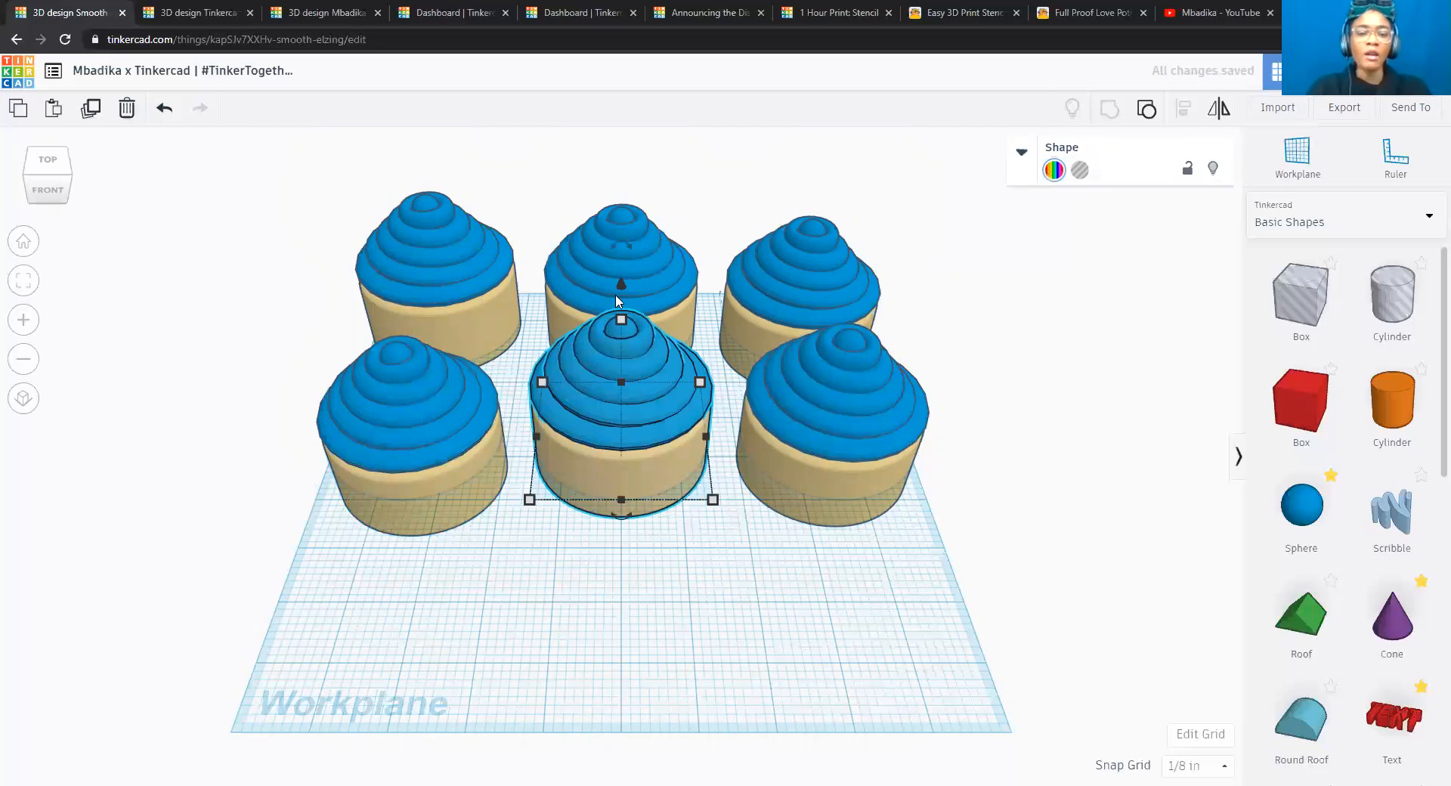
{"action": "left_click_drag", "start_coordinate": [619, 287], "coordinate": [621, 312]}
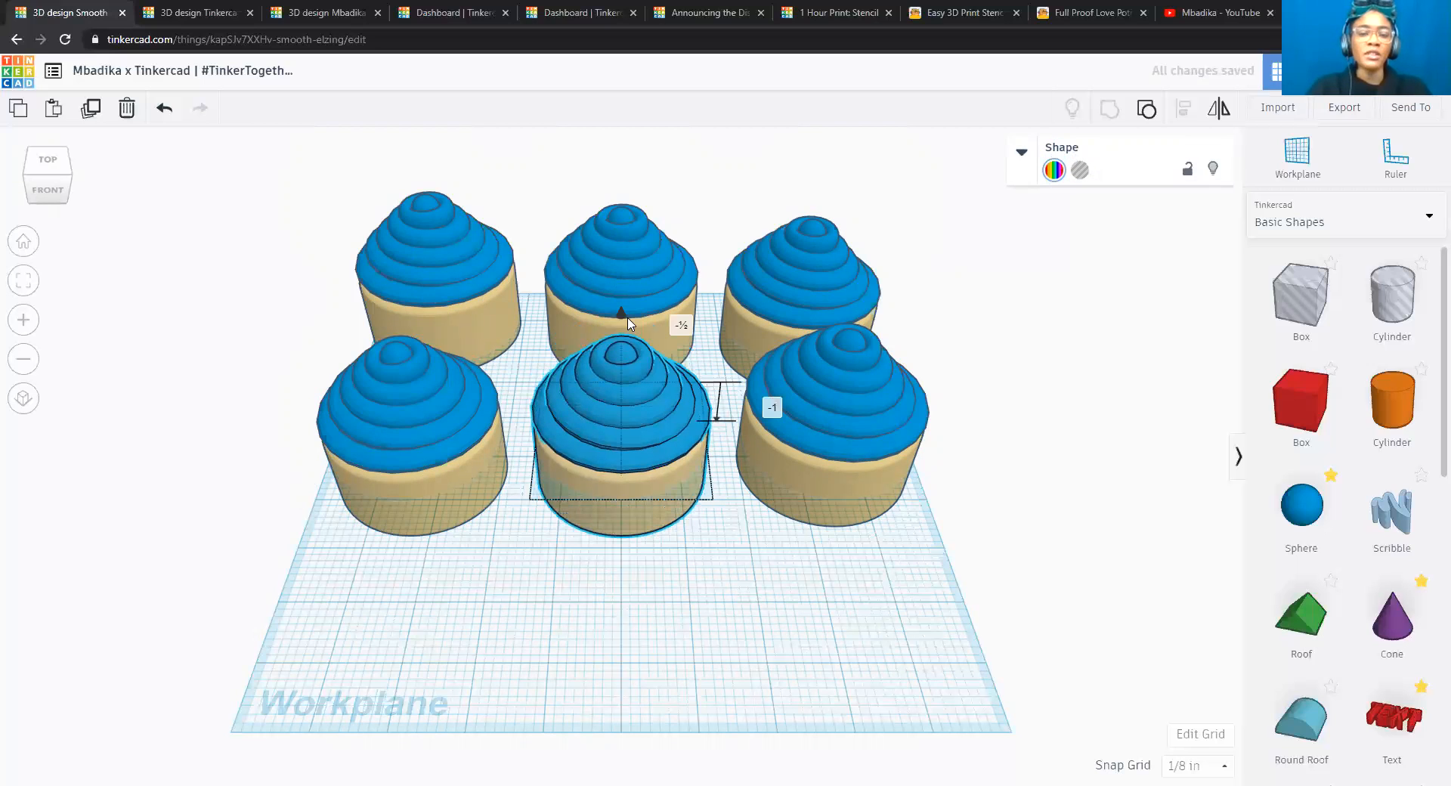
{"action": "left_click", "coordinate": [769, 412]}
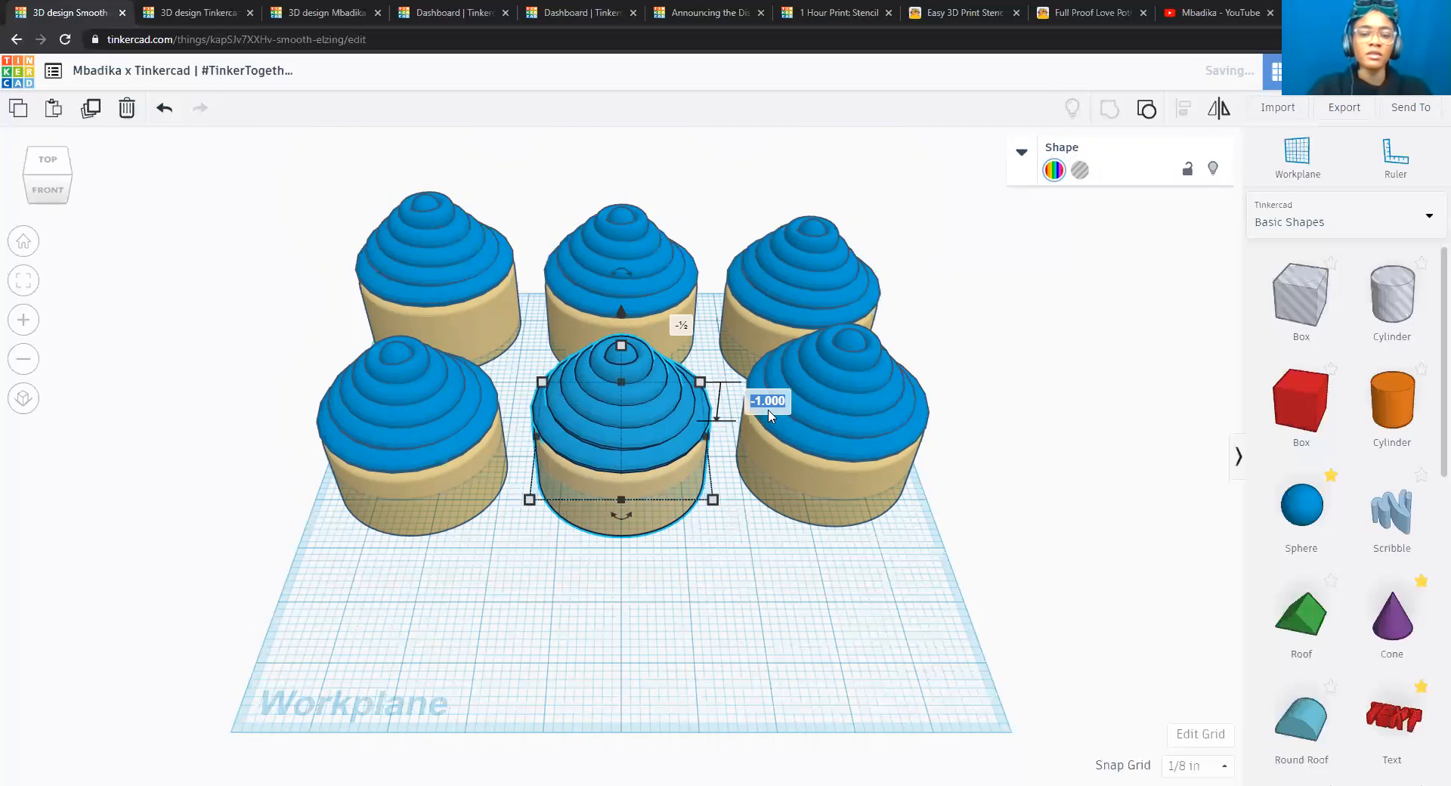
{"action": "type", "text": "-1.2"}
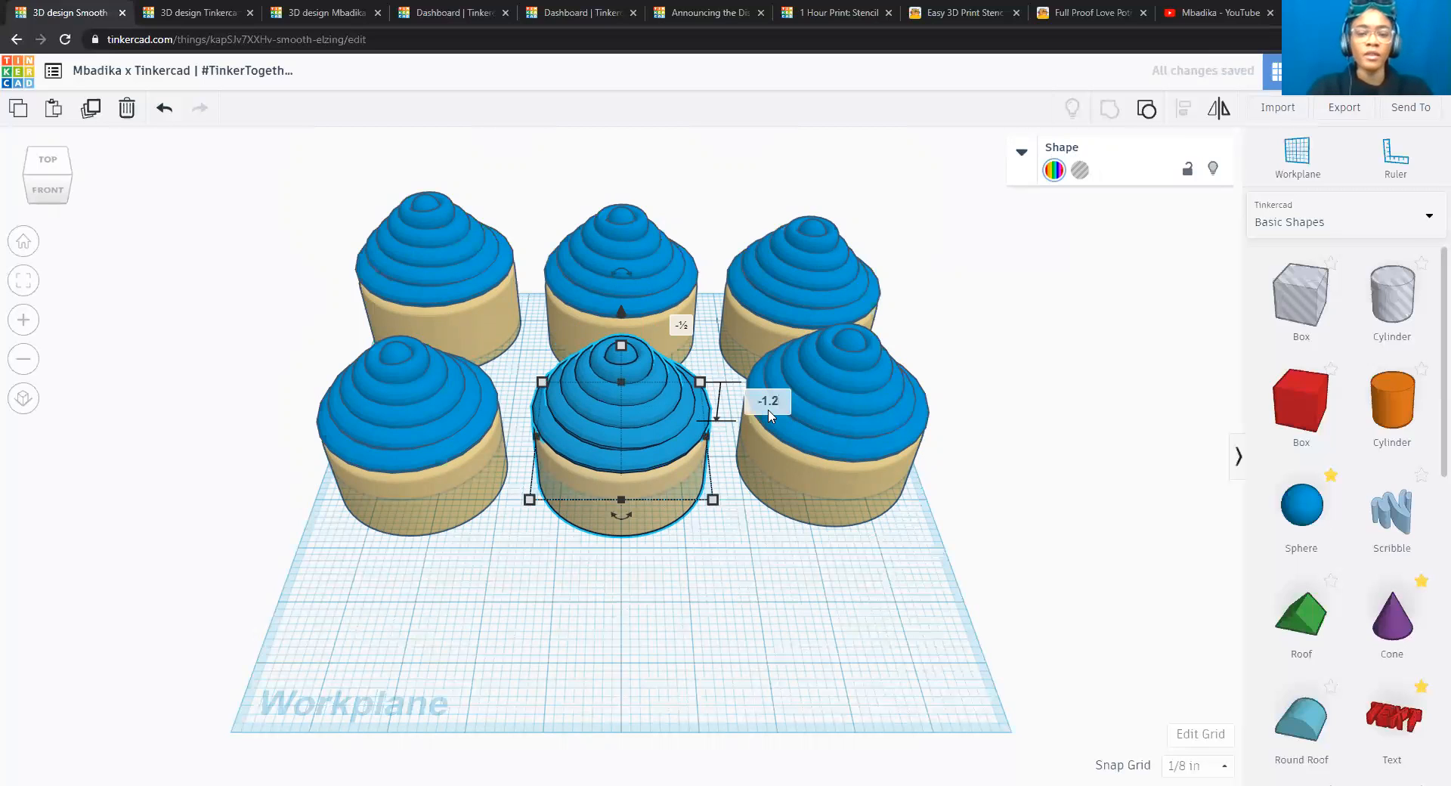
{"action": "key", "text": "Return"}
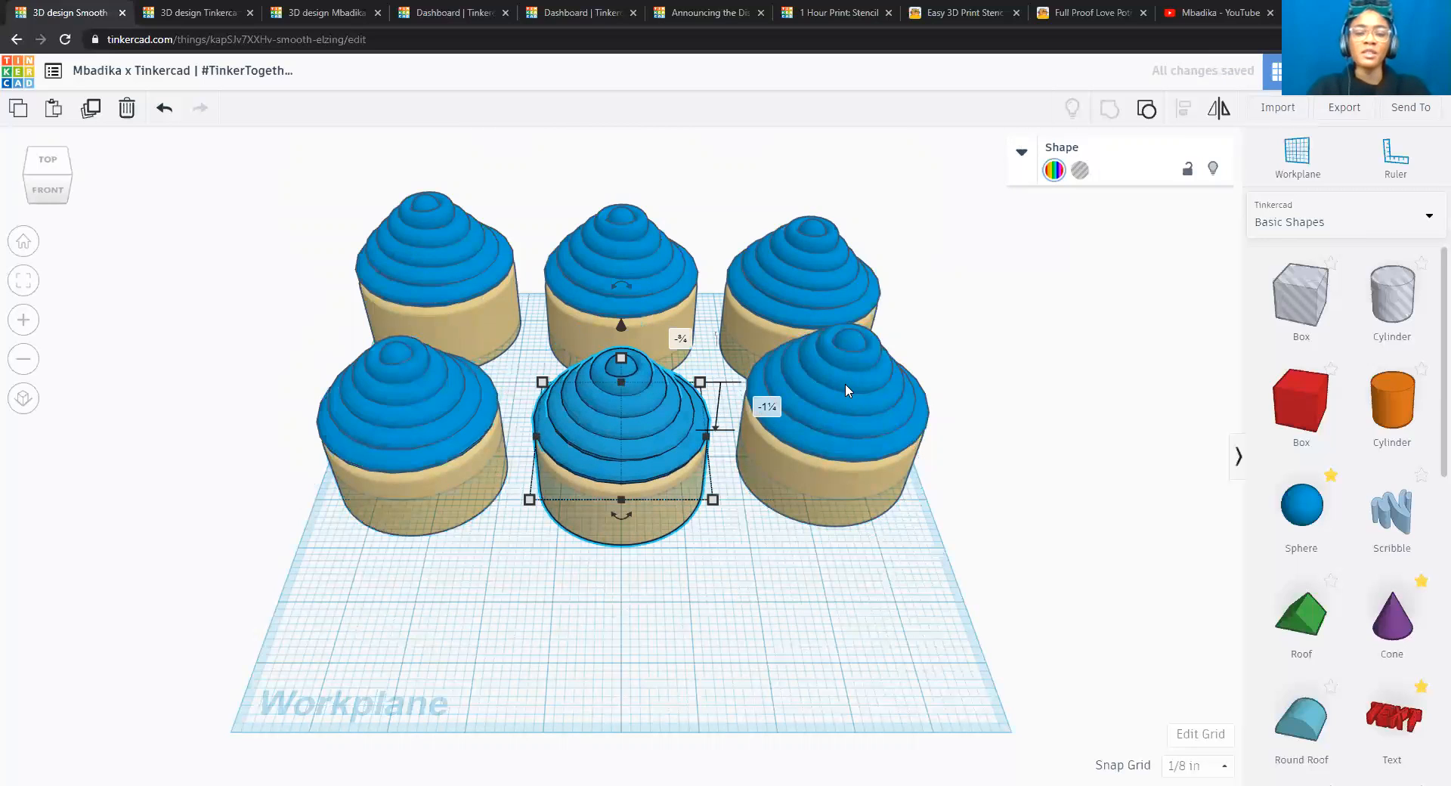
Lower the right cupcake of the front row to -1.5 in relative to the workplane, and clear the selection.
{"action": "left_click", "coordinate": [845, 384]}
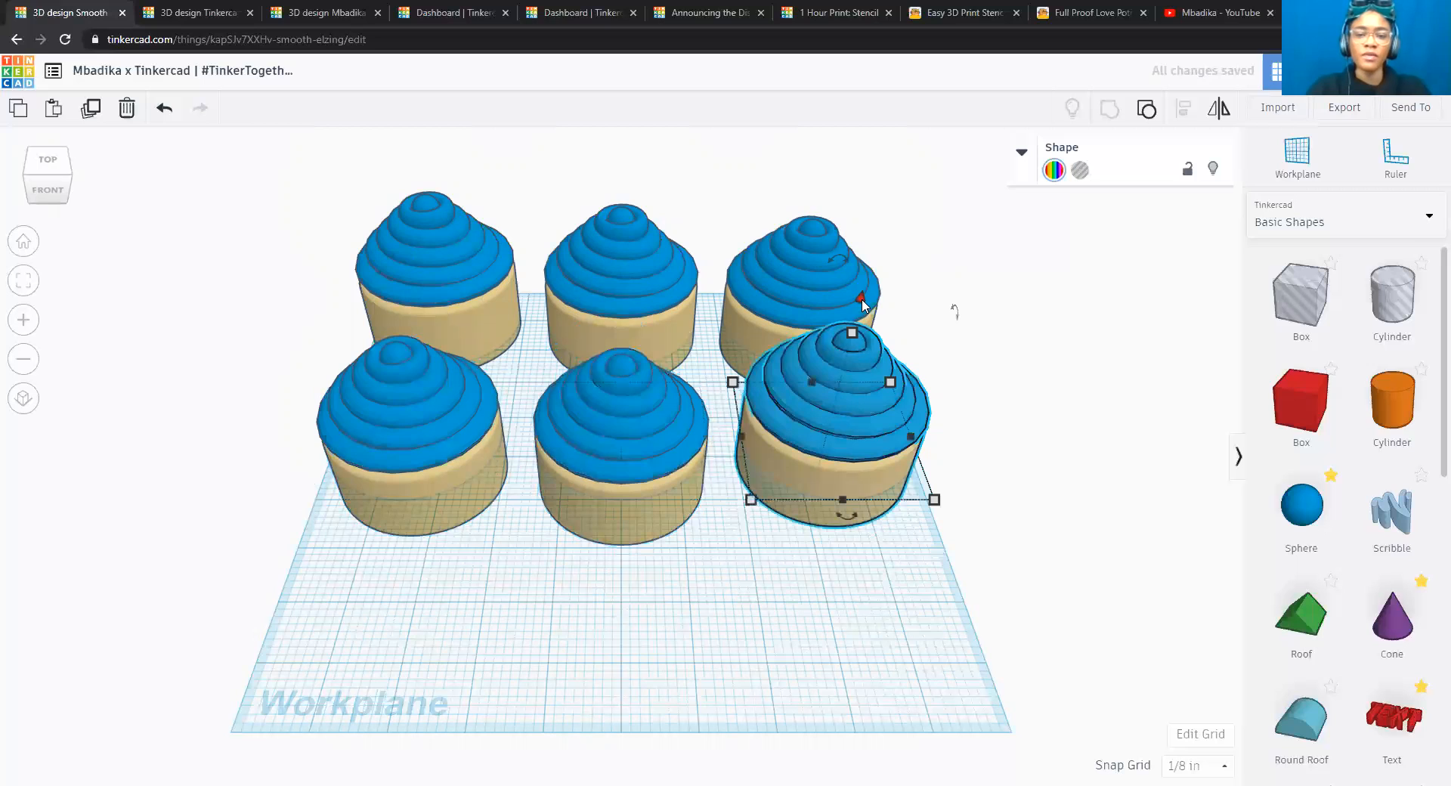
{"action": "left_click_drag", "start_coordinate": [863, 305], "coordinate": [861, 327]}
{"action": "left_click", "coordinate": [960, 426]}
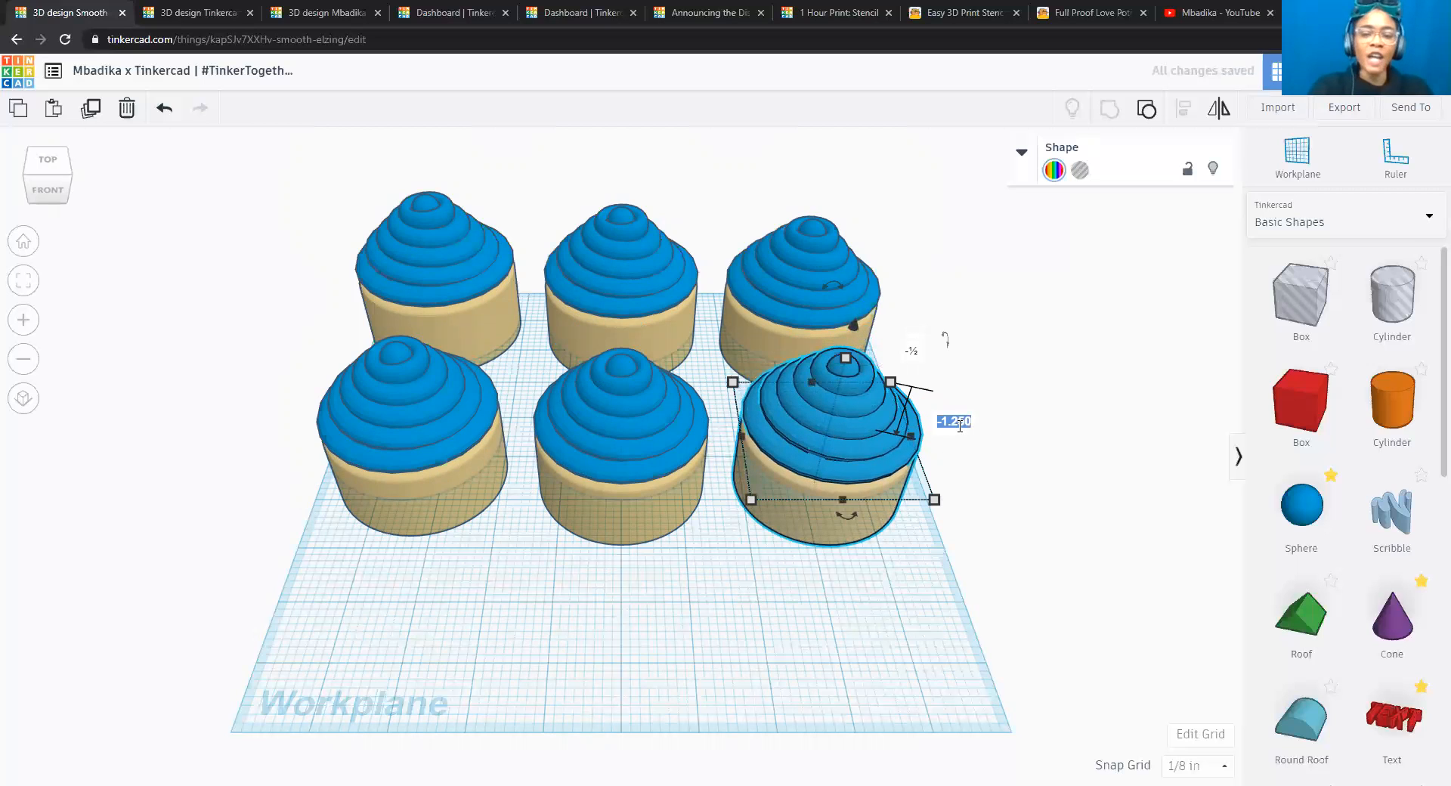
{"action": "type", "text": "-"}
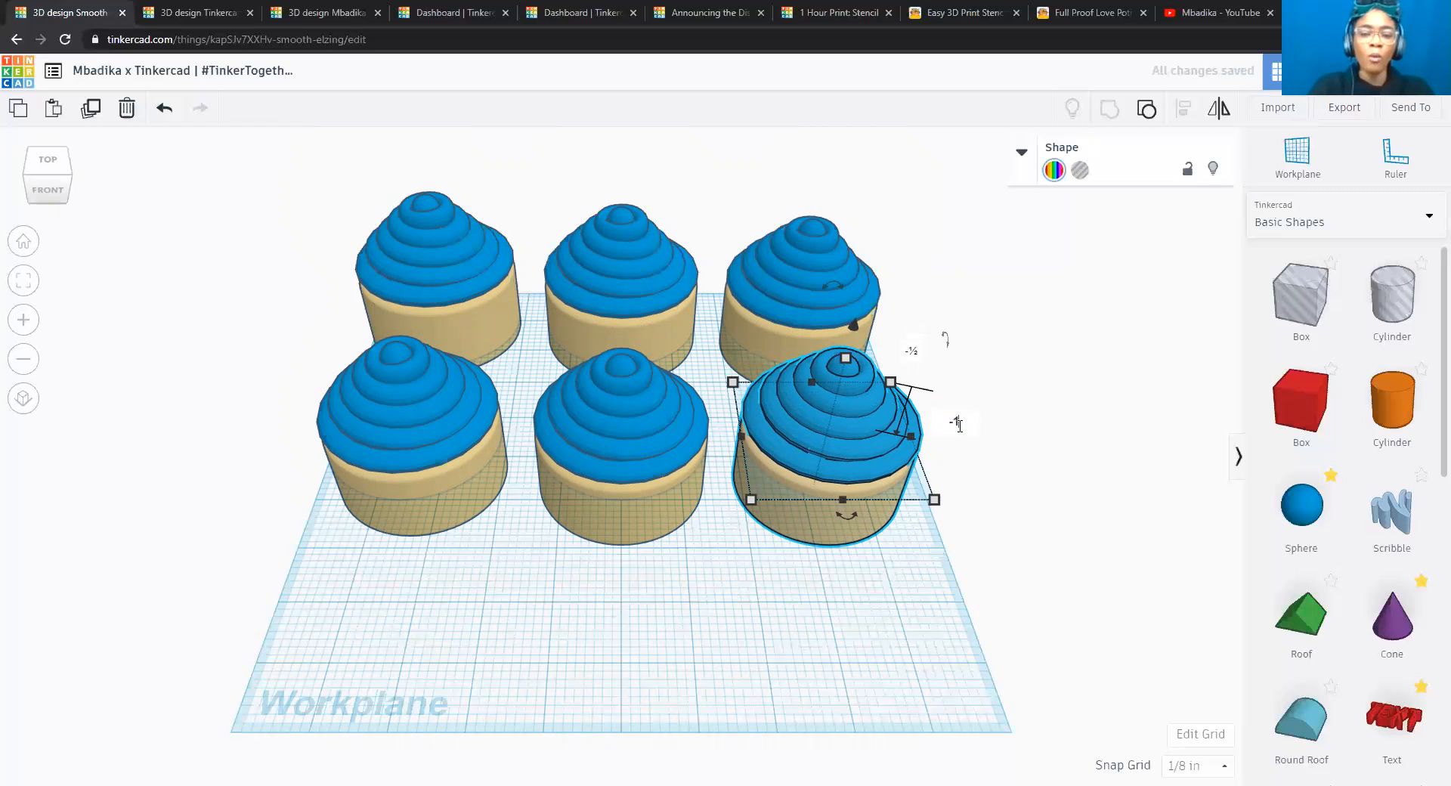
{"action": "type", "text": "1.5"}
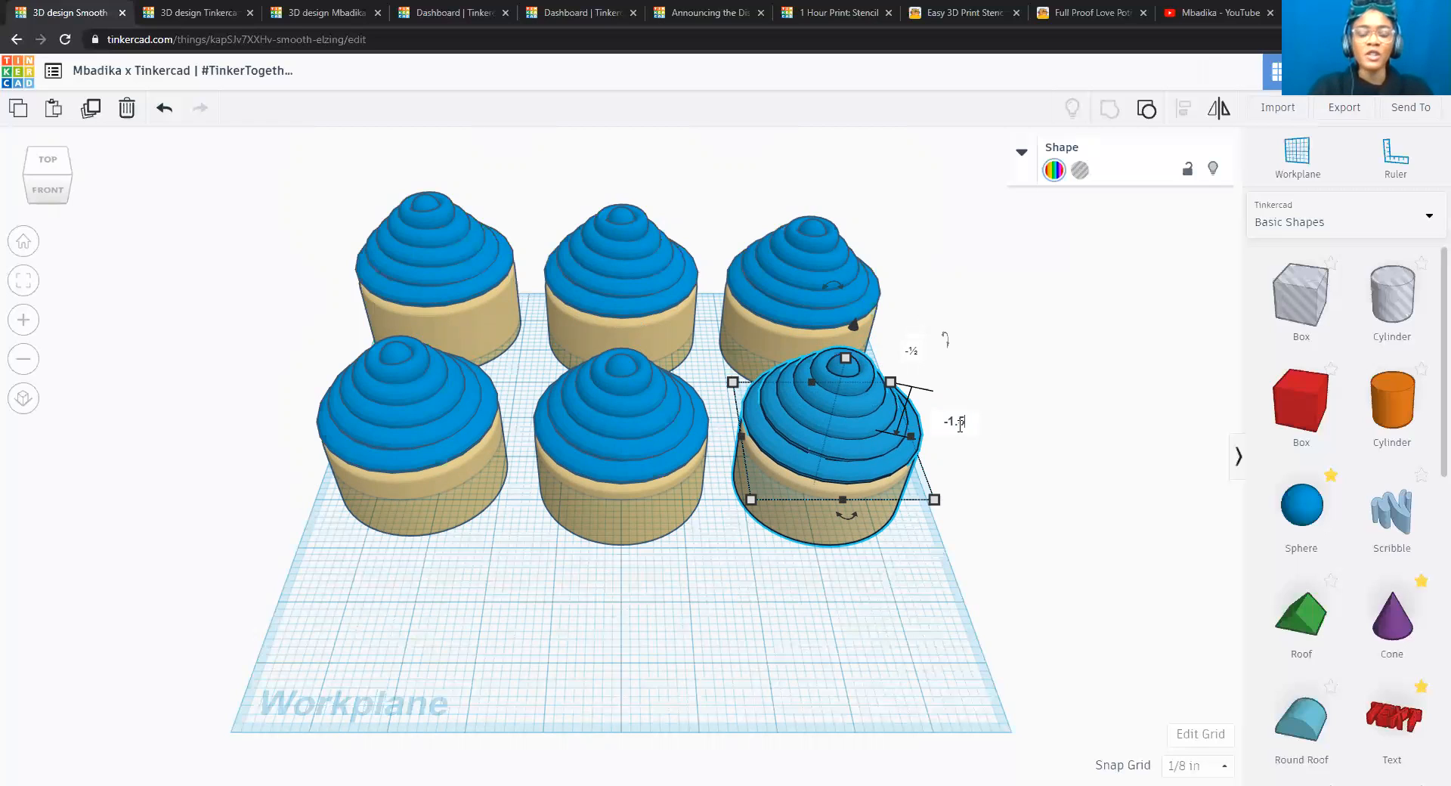
{"action": "key", "text": "Return"}
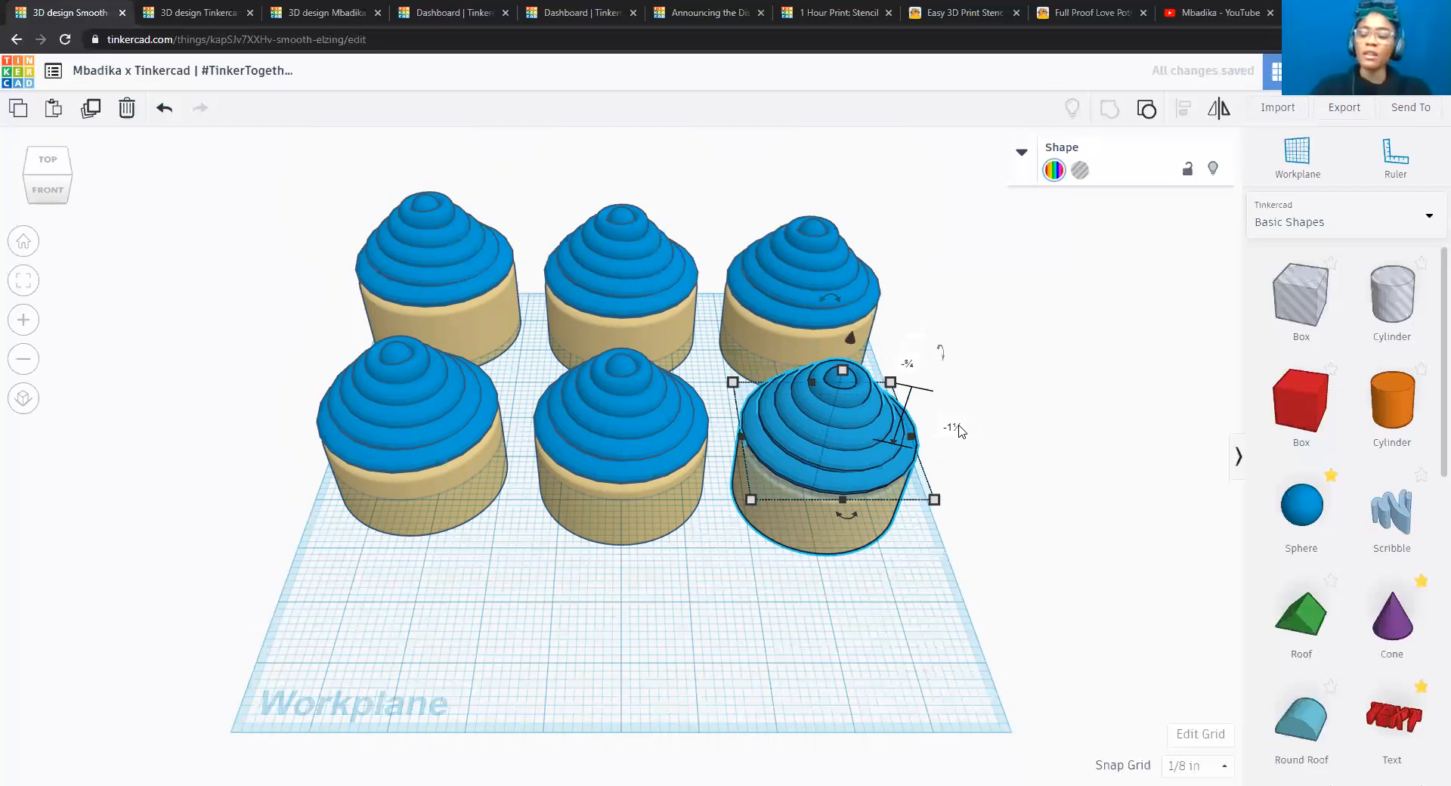
{"action": "left_click", "coordinate": [675, 639]}
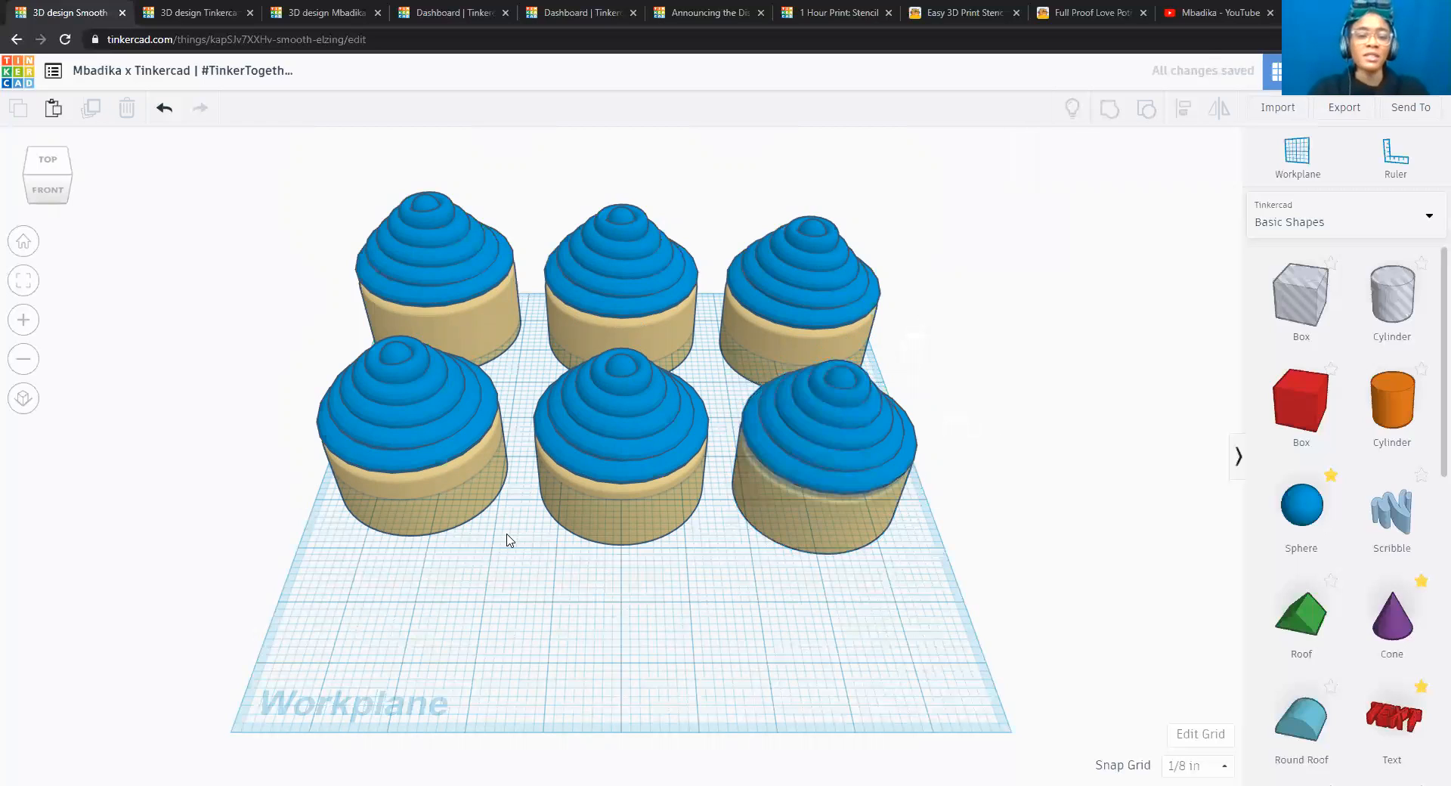
Duplicate the front row of three cupcakes, place the copies as a third row near the workplane's front edge, and clear the selection.
{"action": "left_click", "coordinate": [406, 446]}
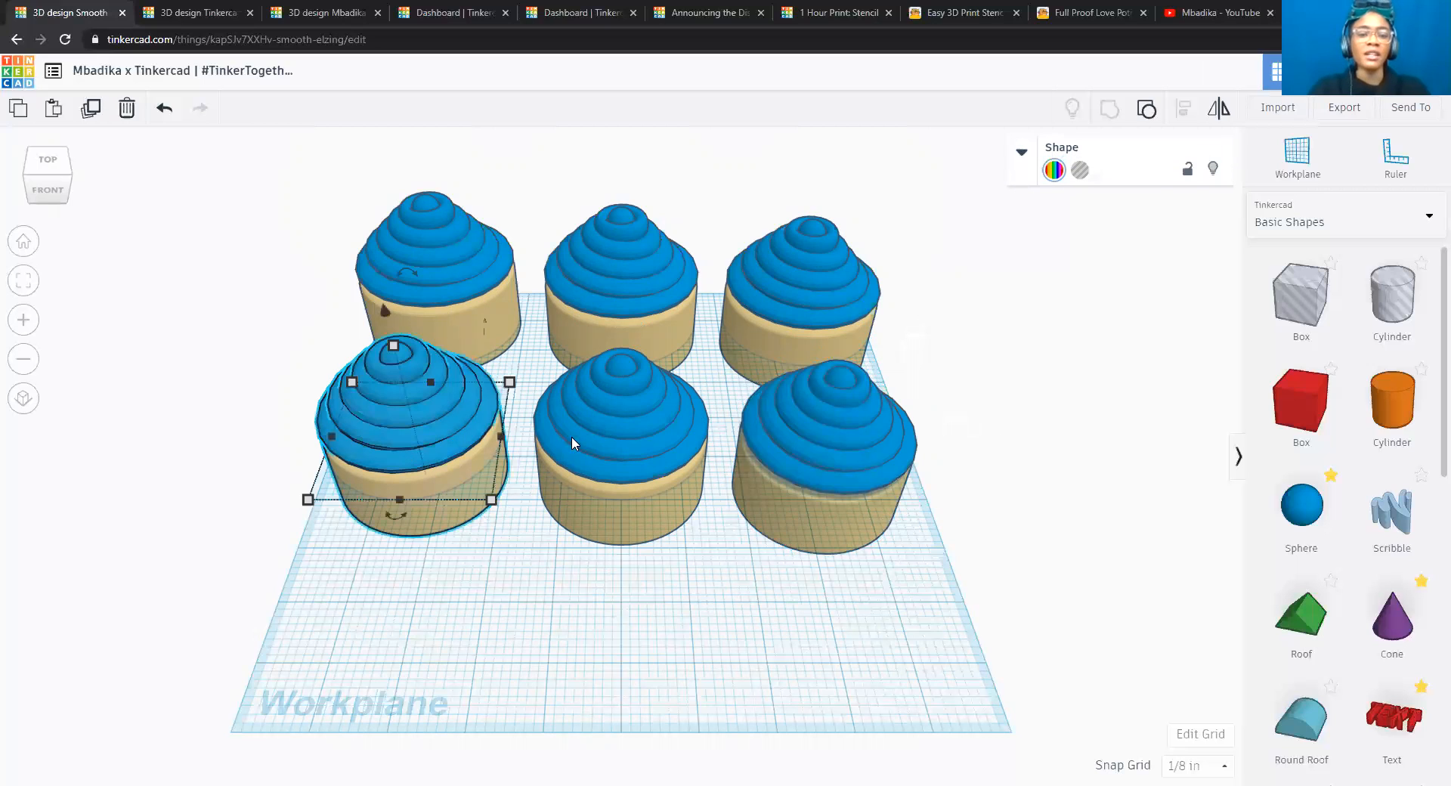
{"action": "left_click", "coordinate": [844, 440], "text": "shift"}
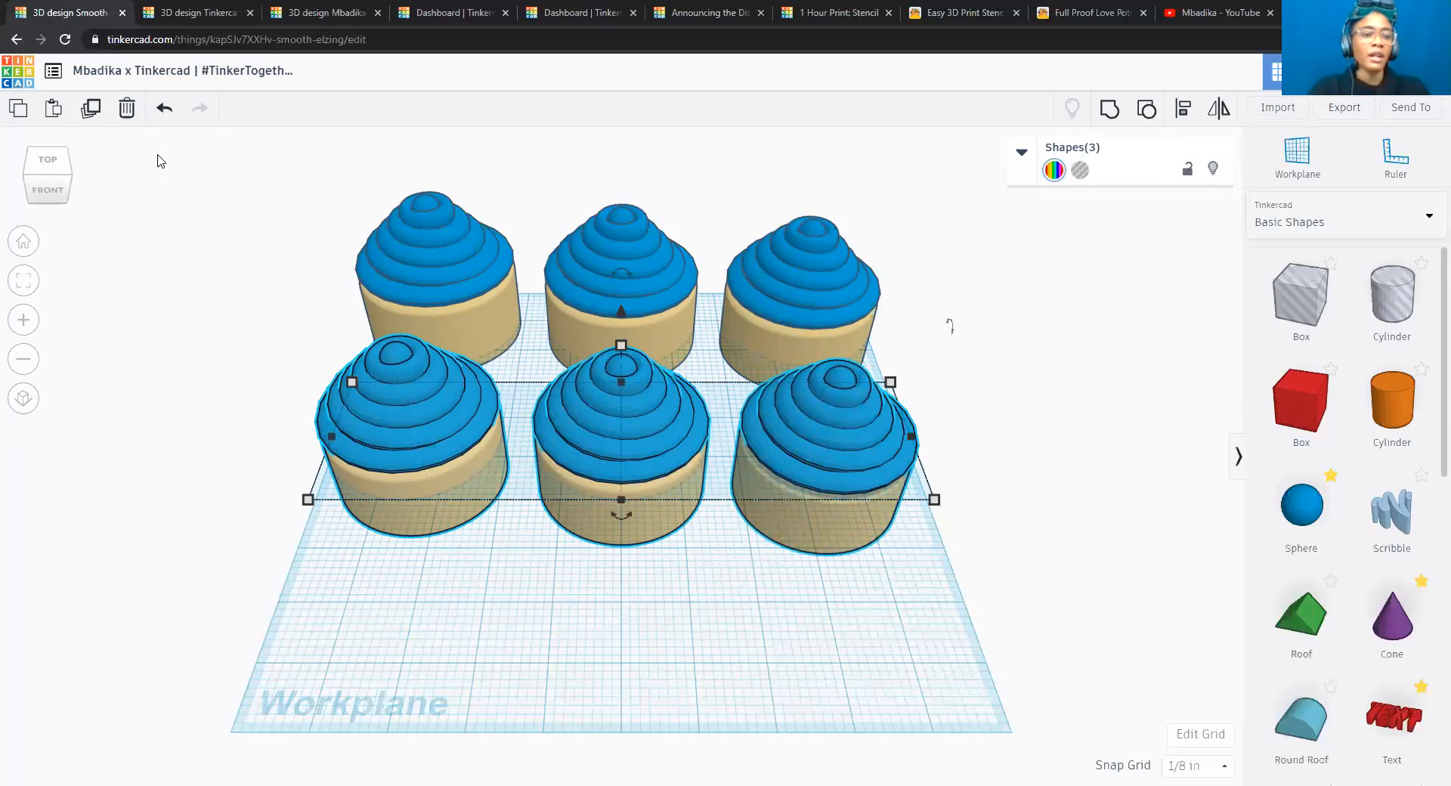
{"action": "left_click", "coordinate": [90, 110]}
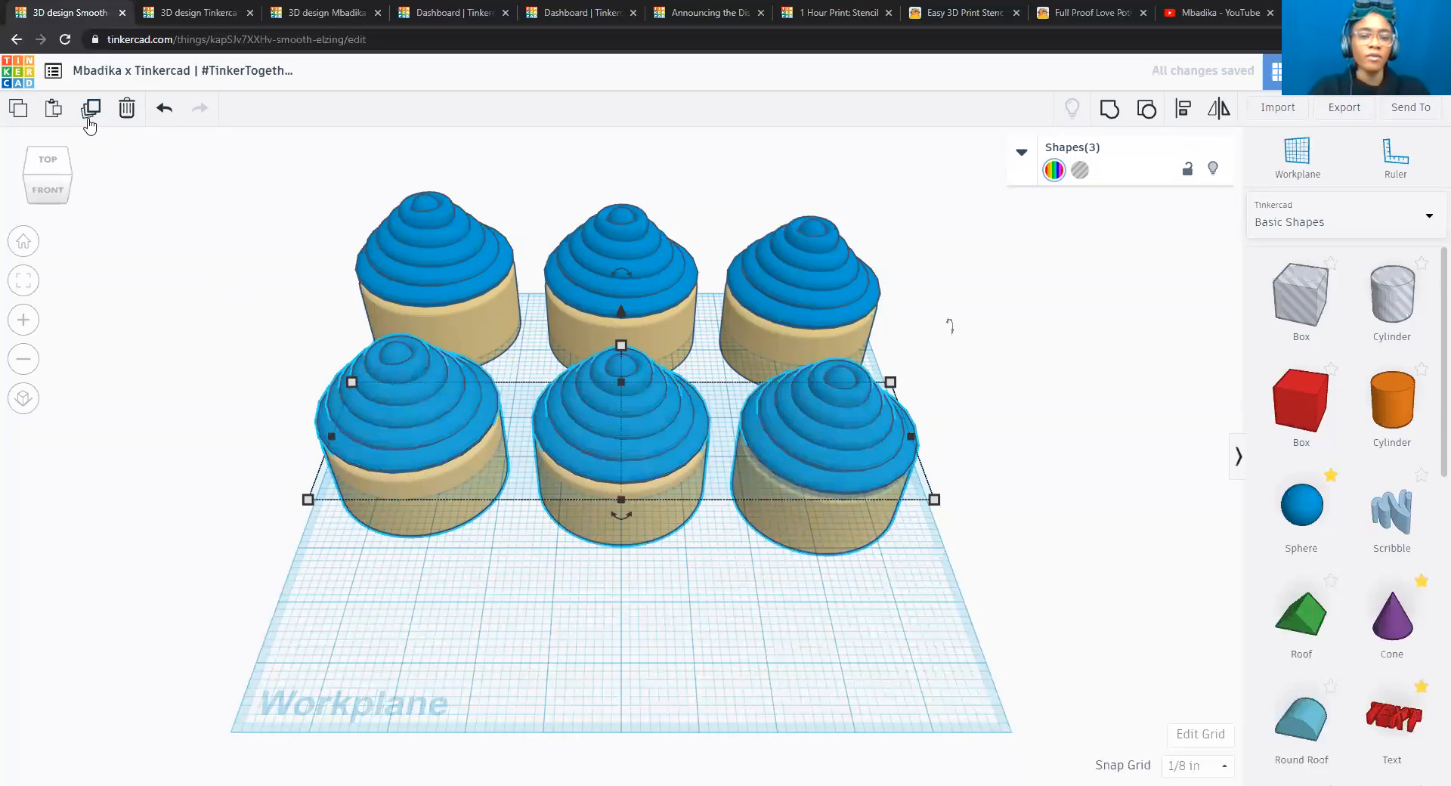
{"action": "key", "text": "Down"}
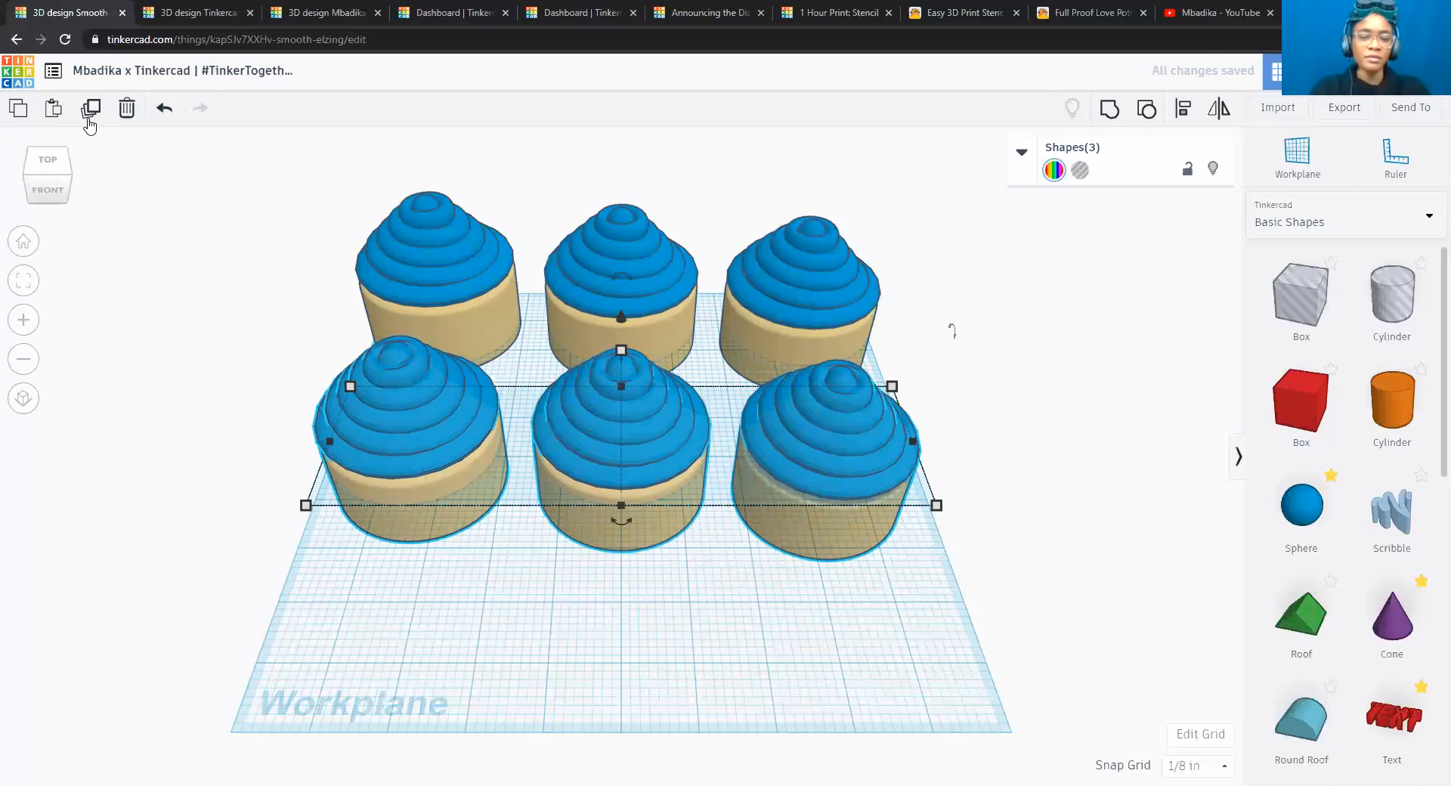
{"action": "key", "text": "Down"}
{"action": "key", "text": "Down"}
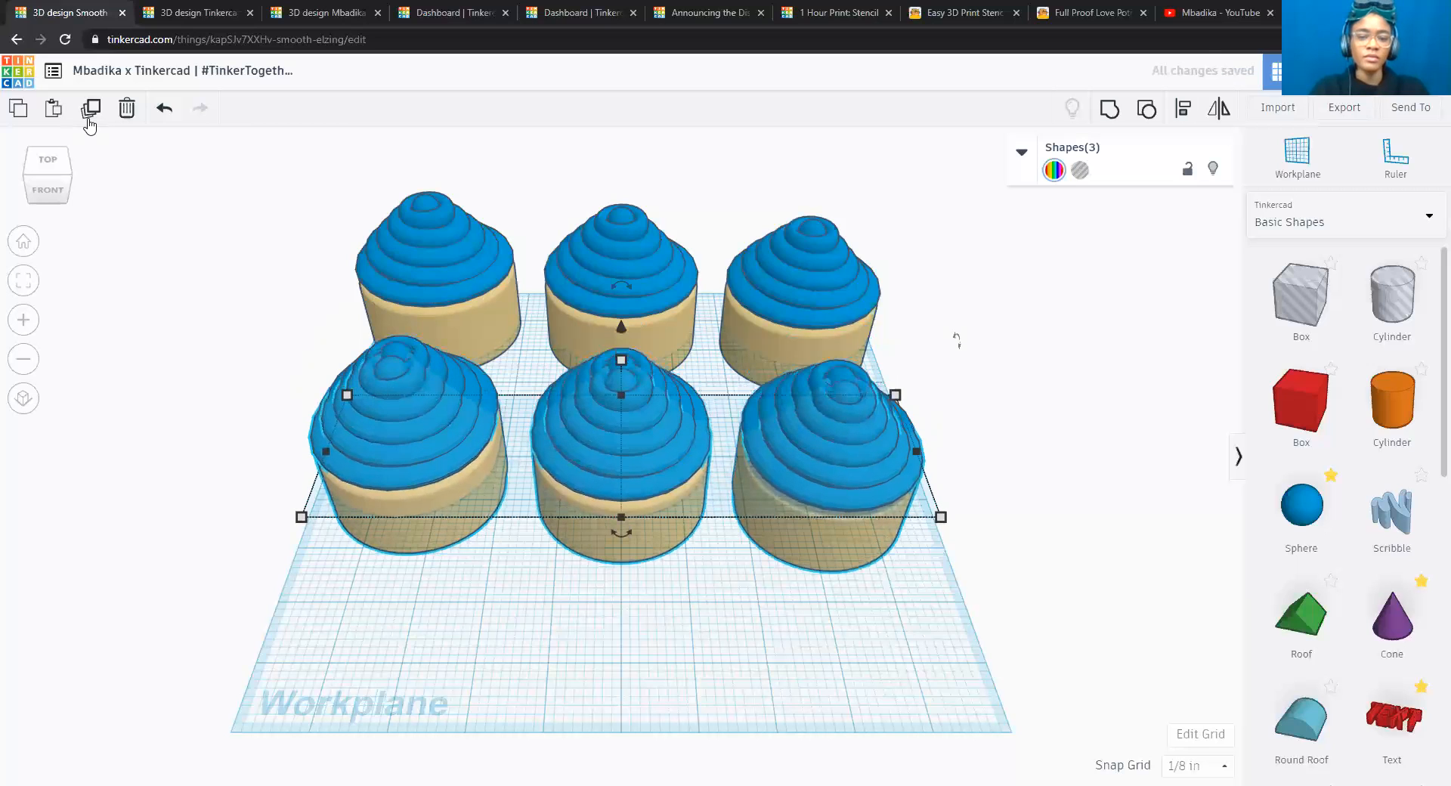
{"action": "key", "text": "Down"}
{"action": "key", "text": "Down"}
{"action": "key", "text": "Down"}
{"action": "key", "text": "Down"}
{"action": "key", "text": "Down"}
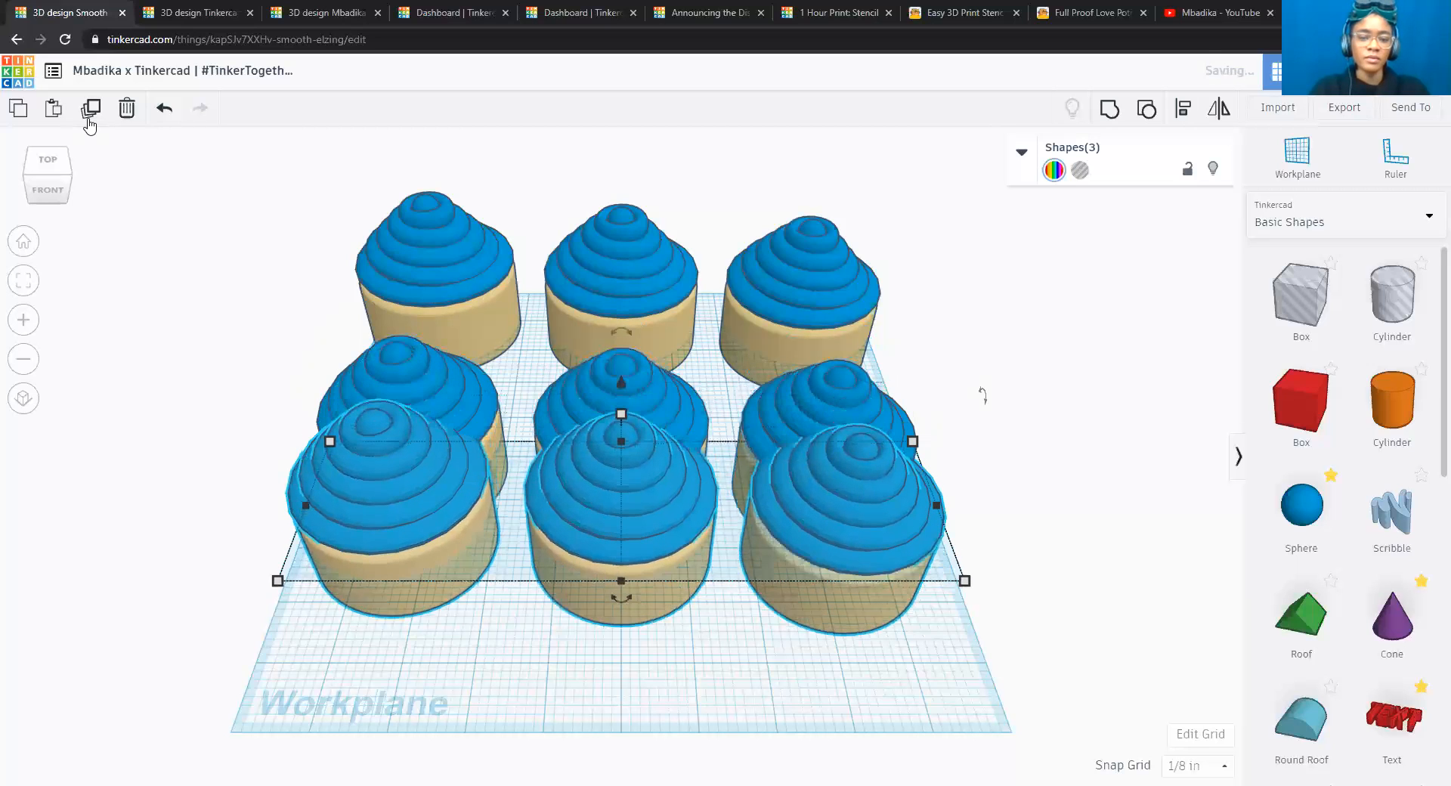
{"action": "key", "text": "Down"}
{"action": "key", "text": "Down"}
{"action": "key", "text": "Down"}
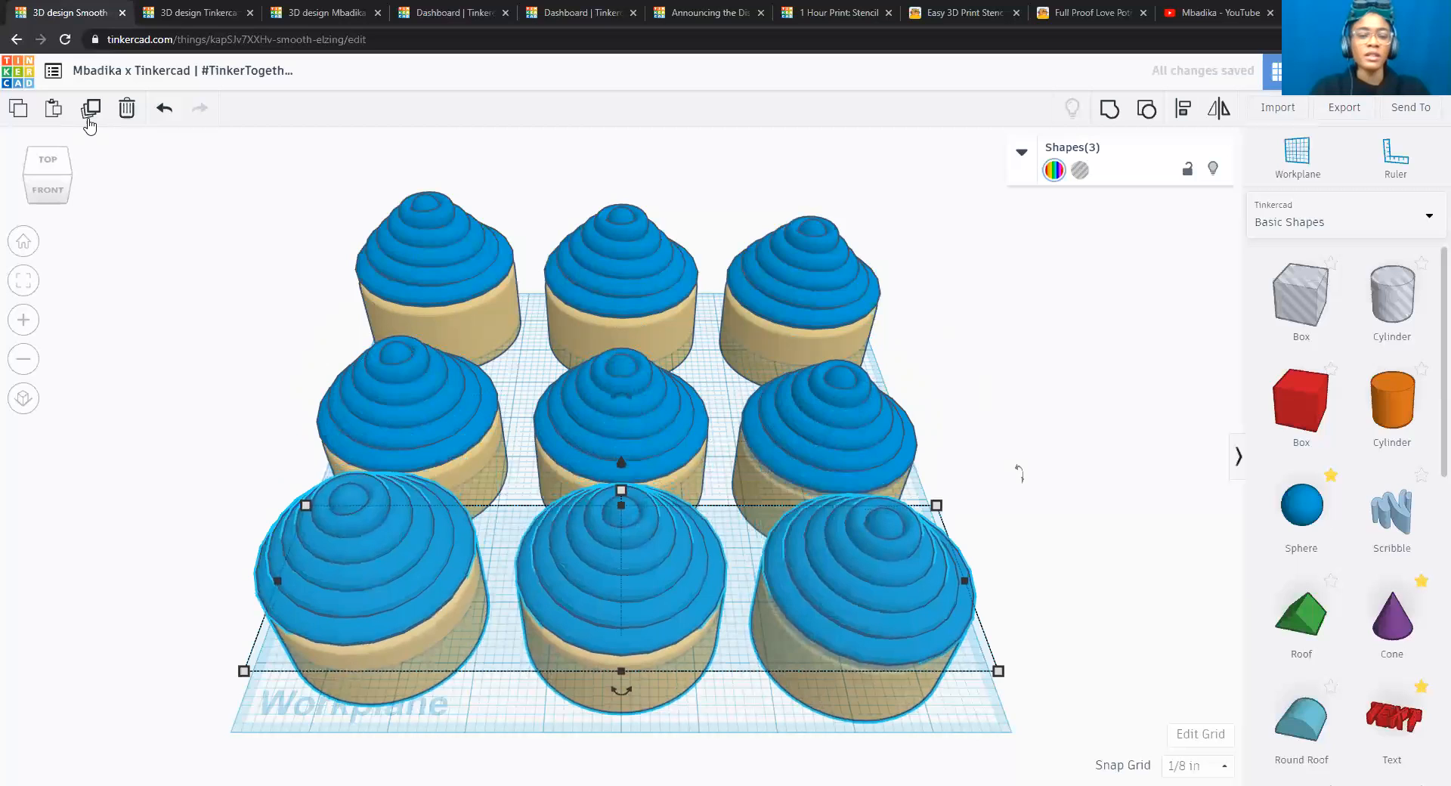
{"action": "left_click", "coordinate": [57, 168]}
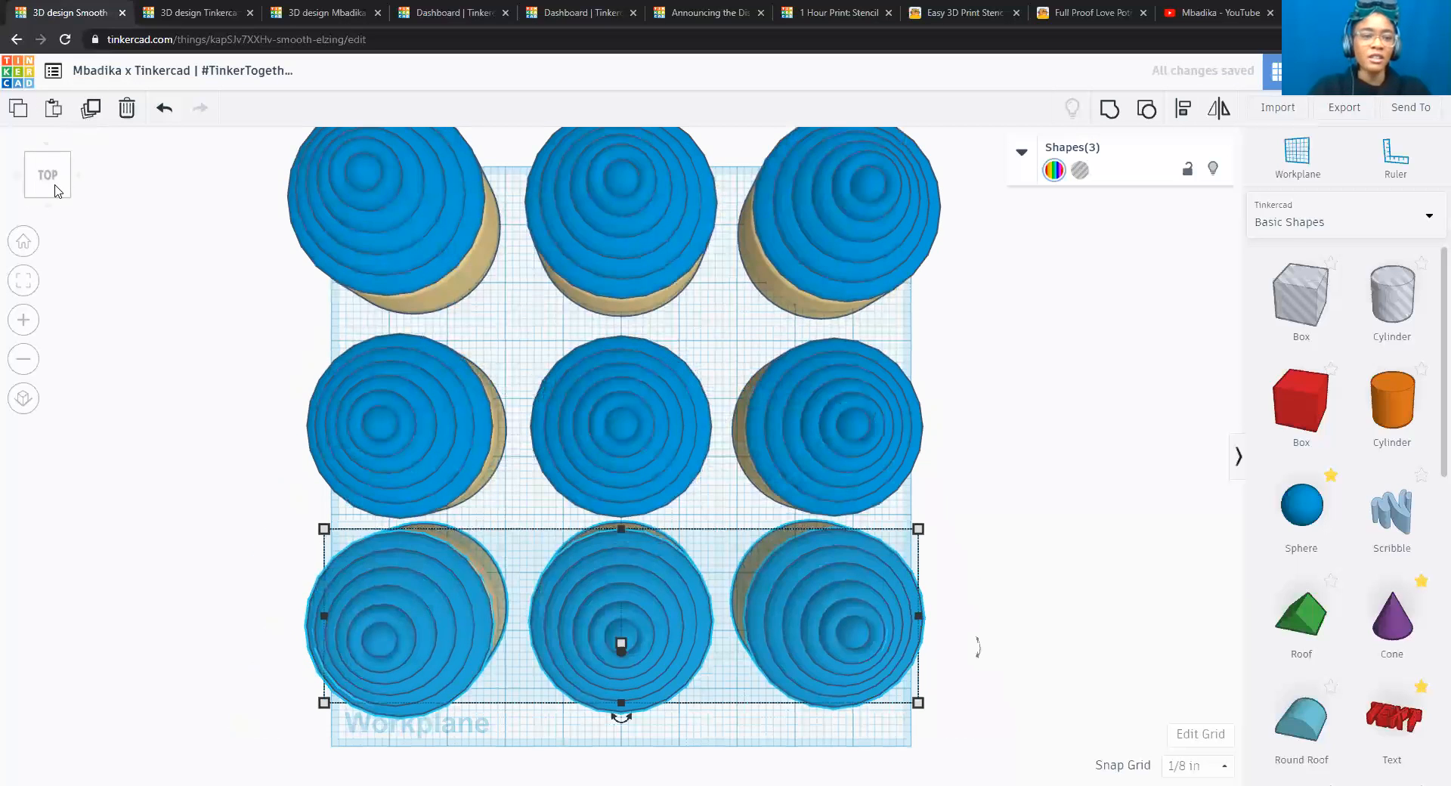
{"action": "left_click", "coordinate": [57, 195]}
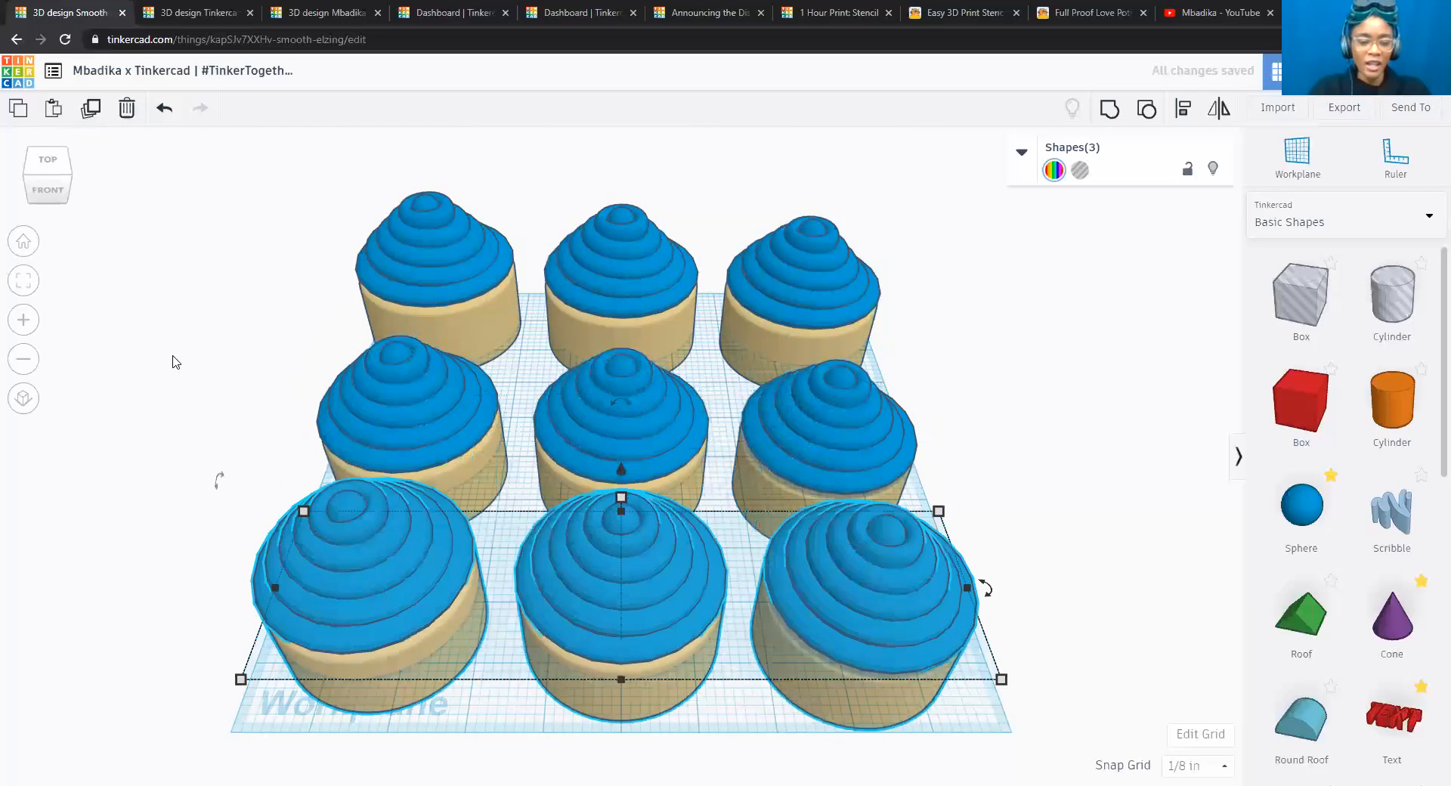
{"action": "left_click", "coordinate": [1043, 505]}
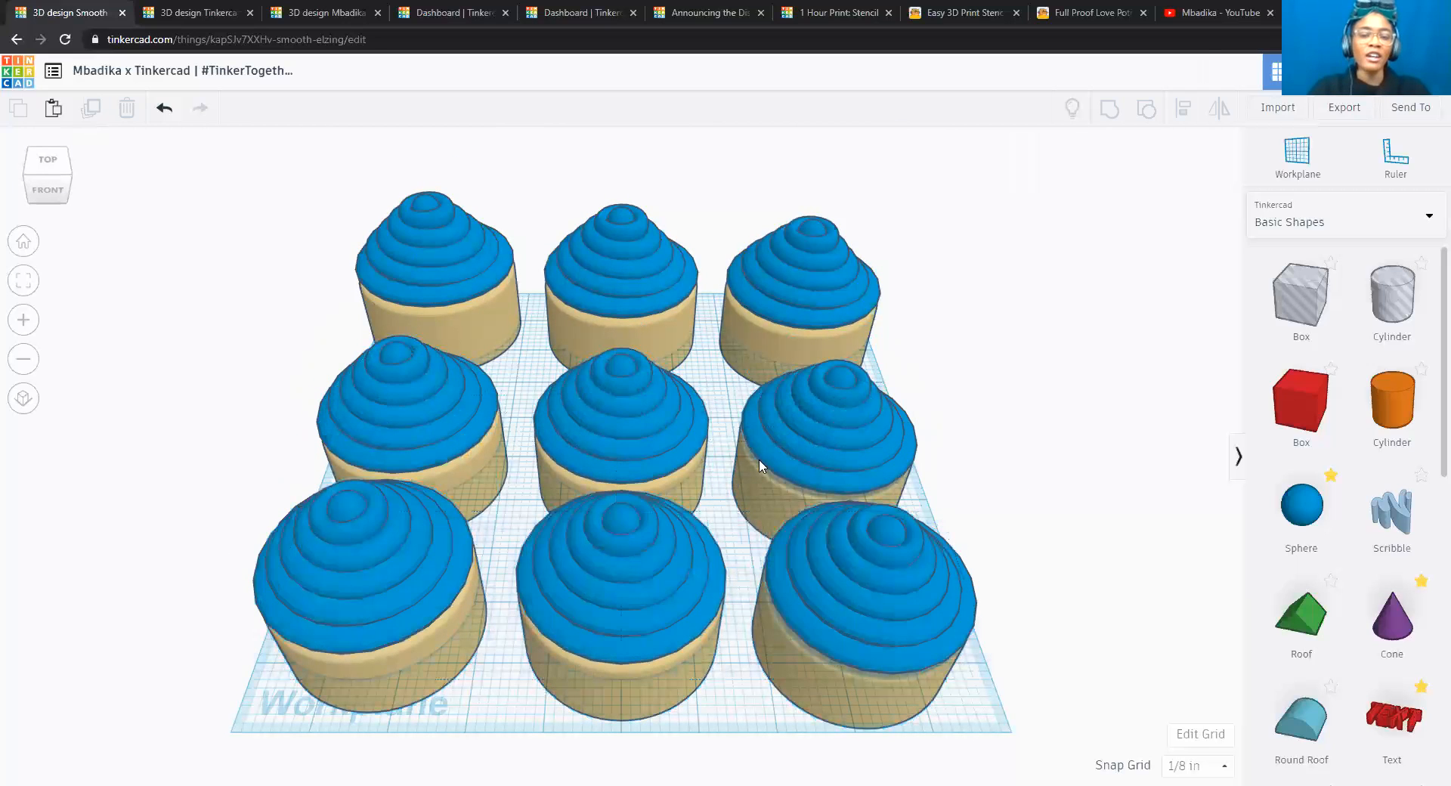
Lower the left cupcake of the new front row to -2 in relative to the workplane.
{"action": "left_click", "coordinate": [349, 546]}
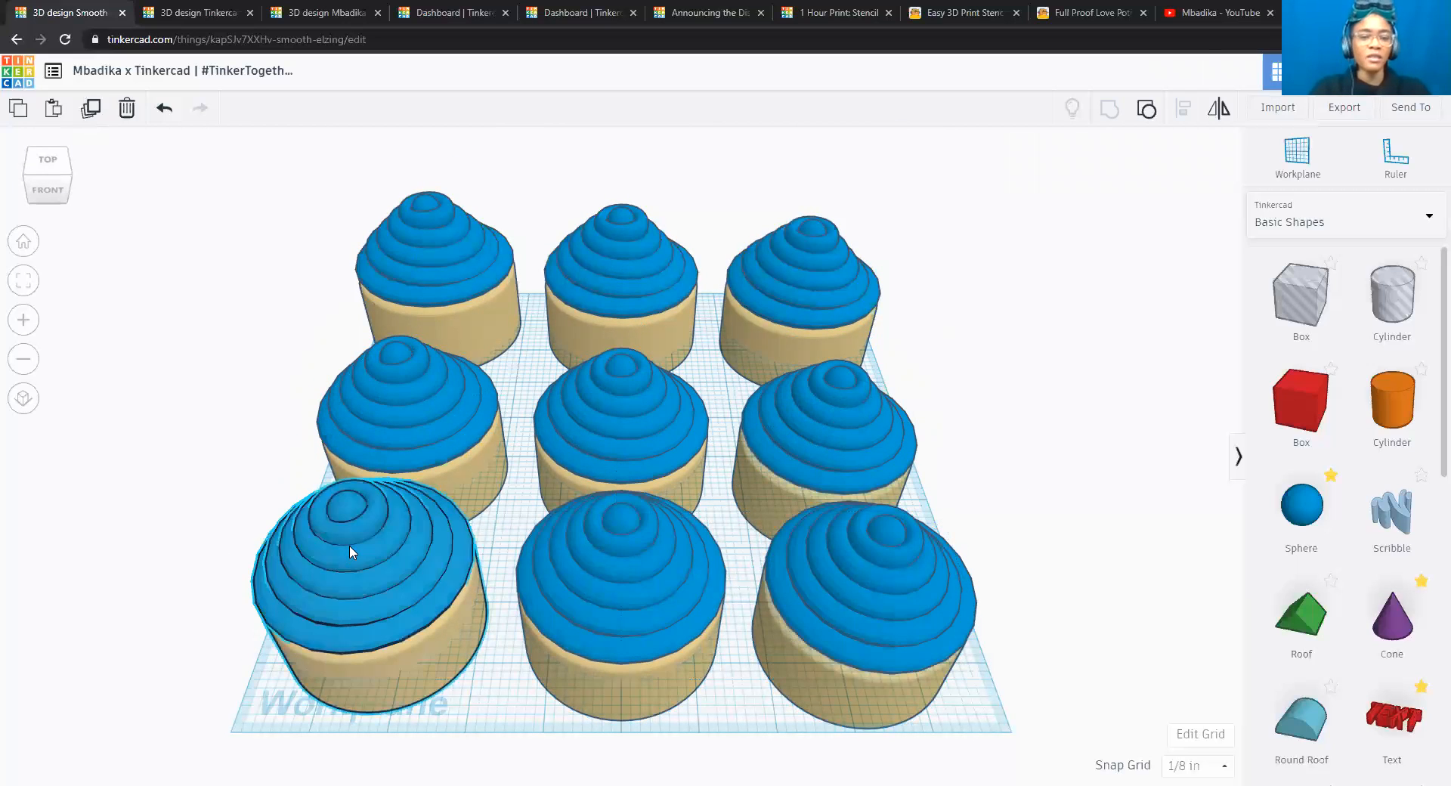
{"action": "left_click_drag", "start_coordinate": [336, 474], "coordinate": [563, 522]}
{"action": "left_click", "coordinate": [557, 520]}
{"action": "type", "text": "2.0"}
{"action": "key", "text": "Return"}
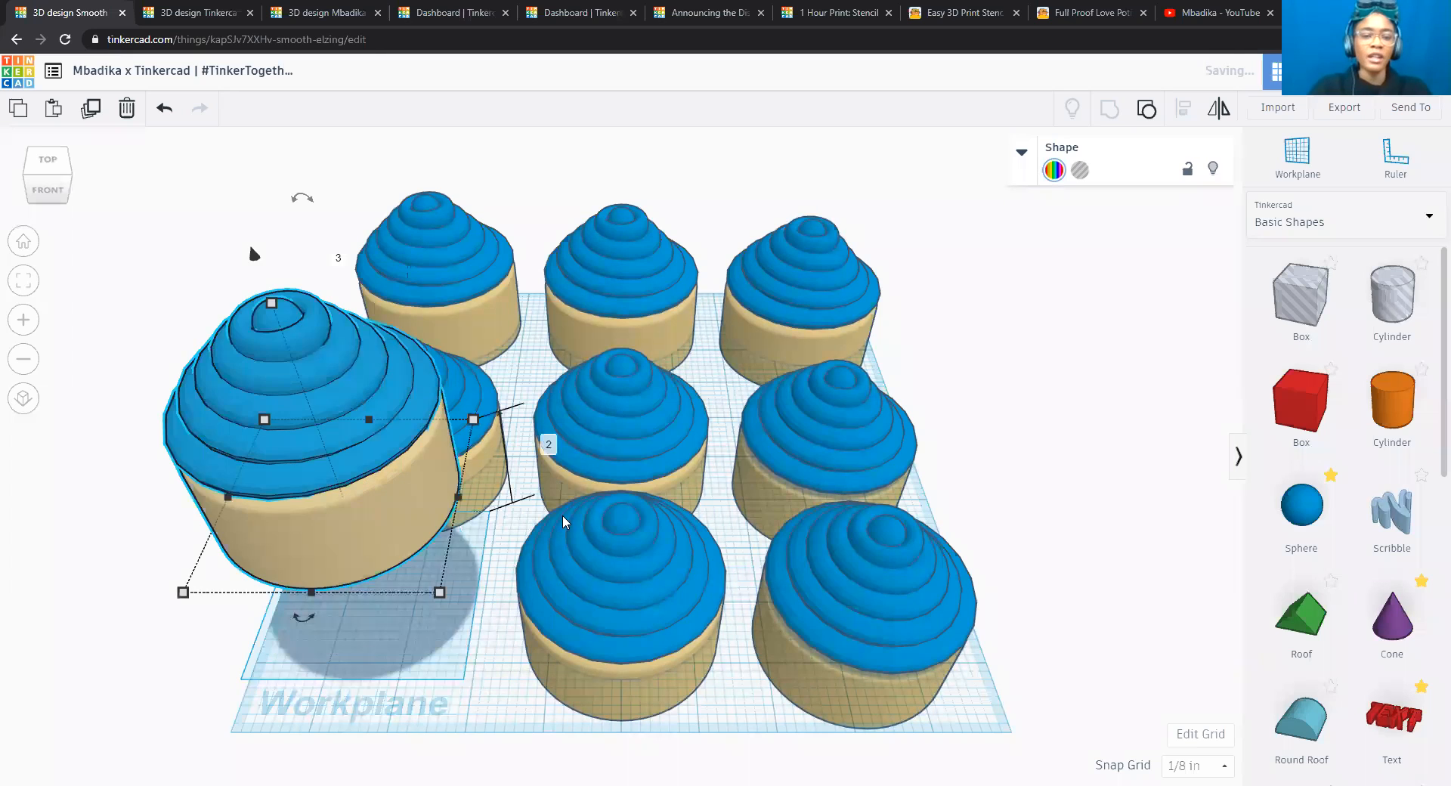
{"action": "left_click", "coordinate": [548, 442]}
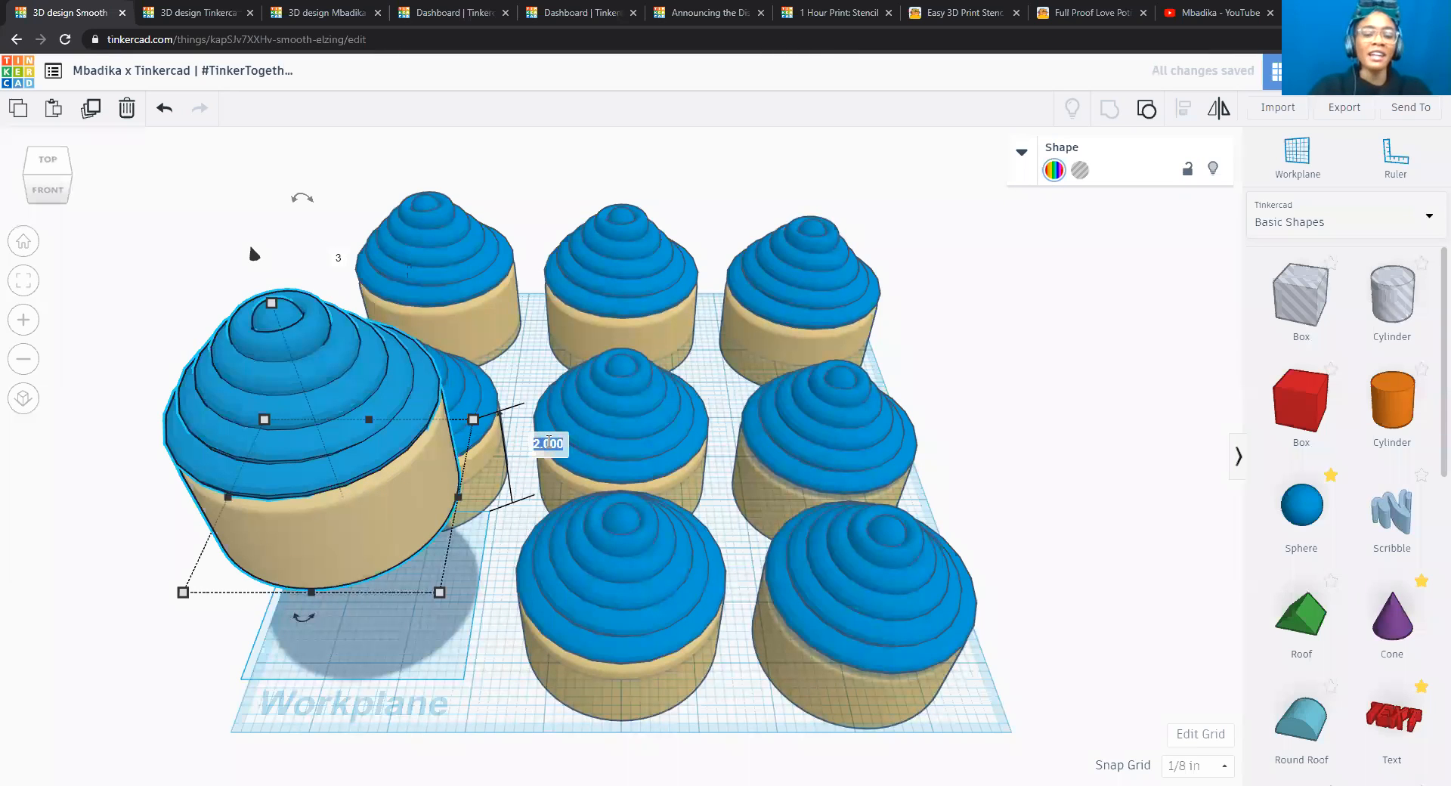
{"action": "type", "text": "-2.0"}
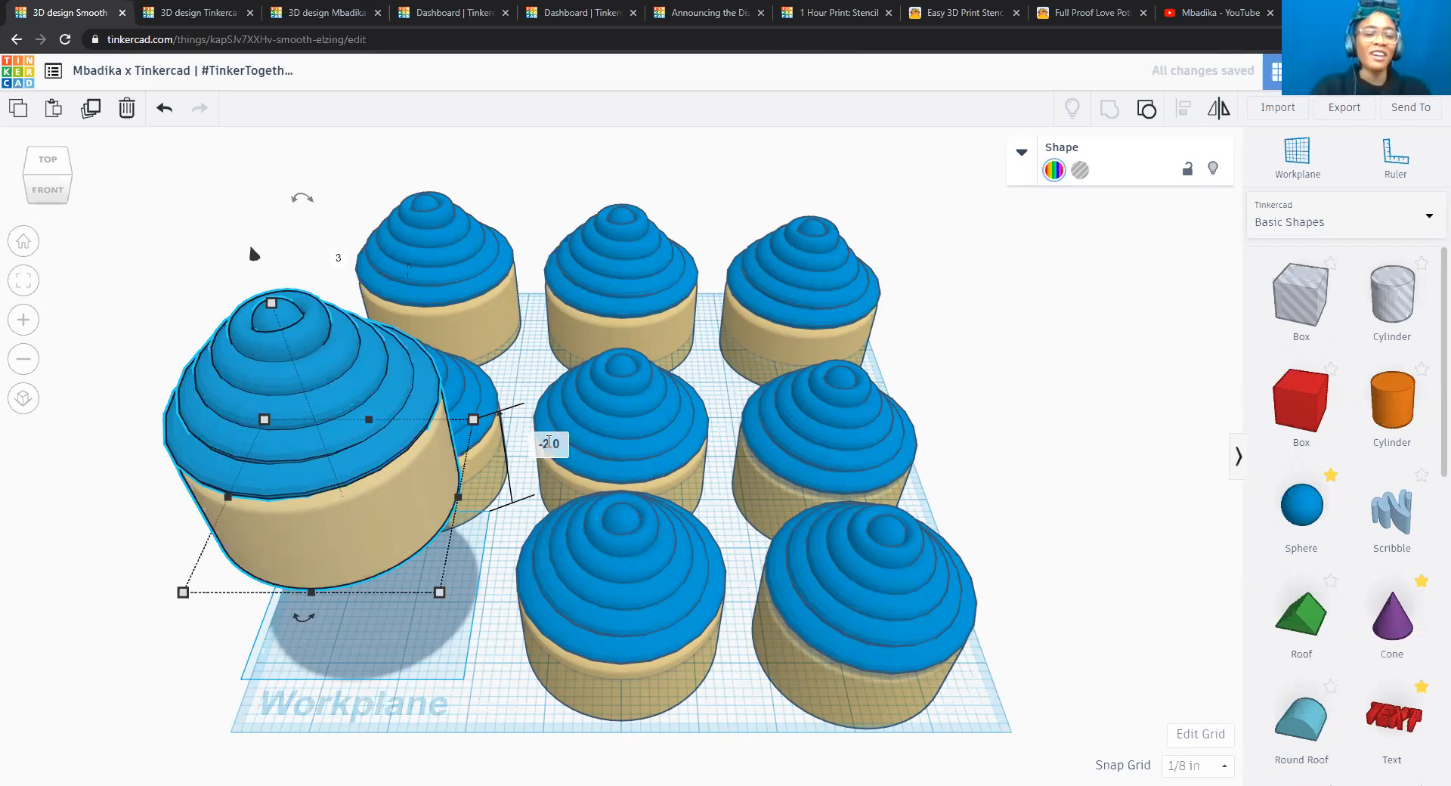
{"action": "key", "text": "Return"}
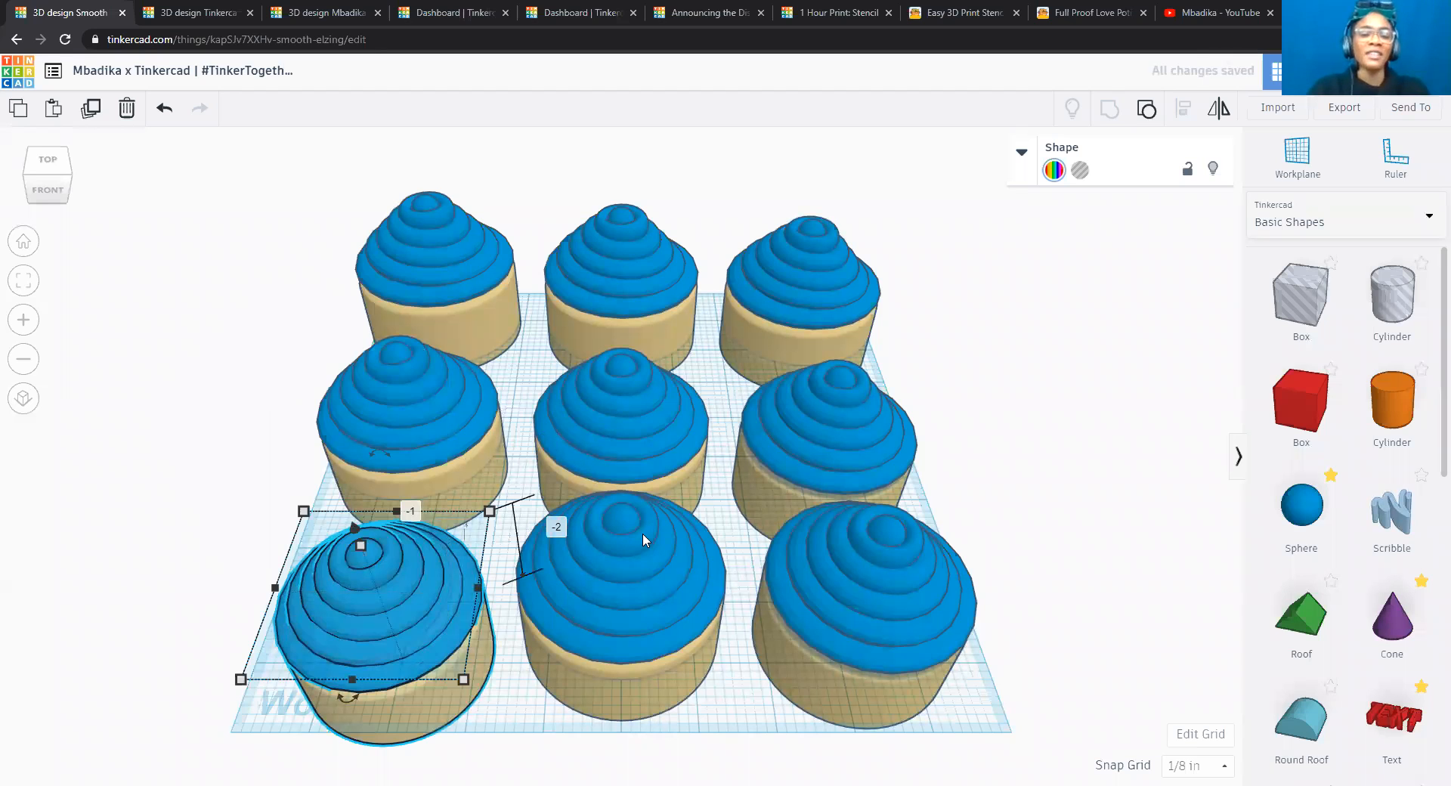
Lower the middle cupcake of the new front row to -2.2 in relative to the workplane.
{"action": "left_click", "coordinate": [643, 533]}
{"action": "left_click_drag", "start_coordinate": [623, 499], "coordinate": [623, 514]}
{"action": "left_click", "coordinate": [785, 543]}
{"action": "type", "text": "-2.0"}
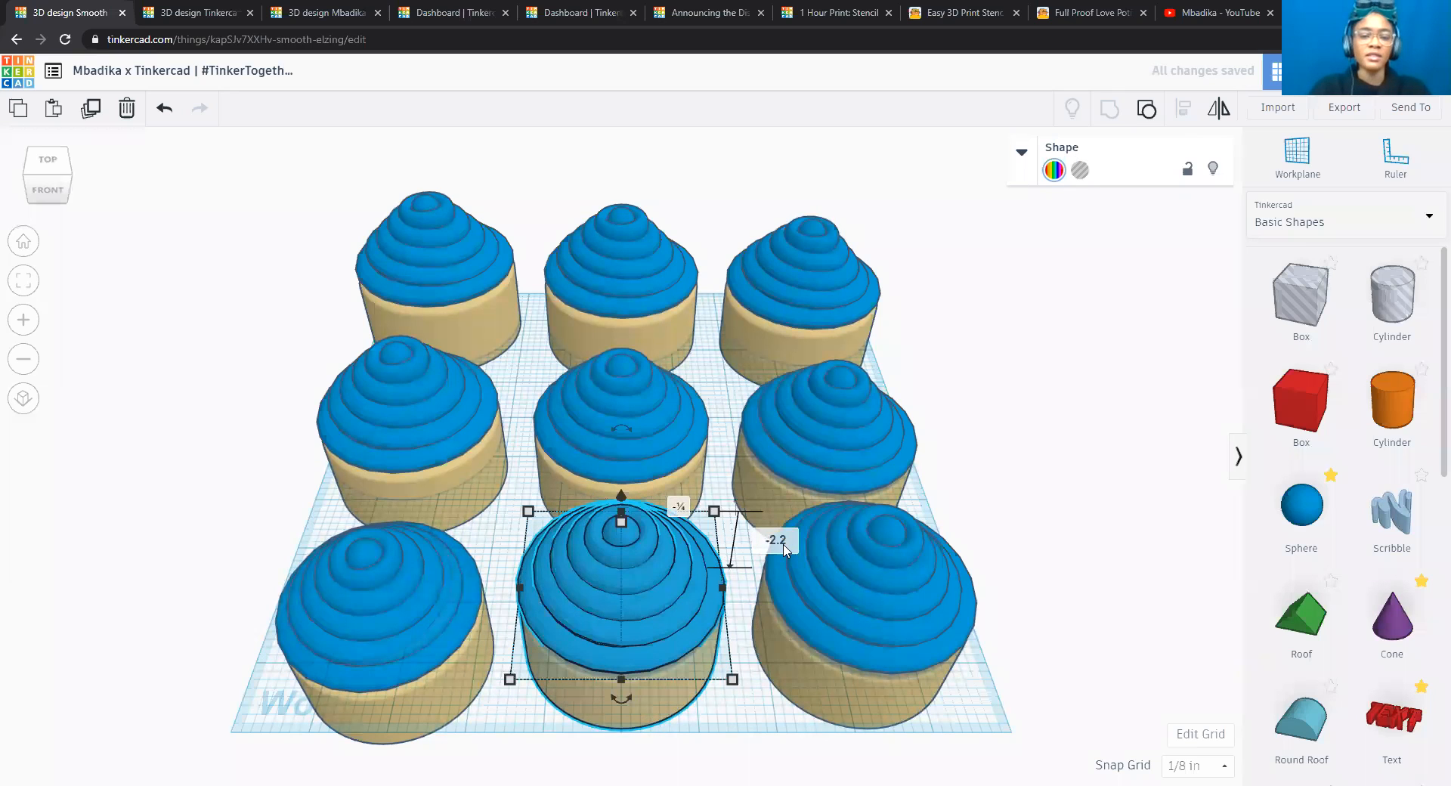
{"action": "key", "text": "Return"}
Lower the right cupcake of the new front row to -2.5 in relative to the workplane.
{"action": "left_click", "coordinate": [888, 555]}
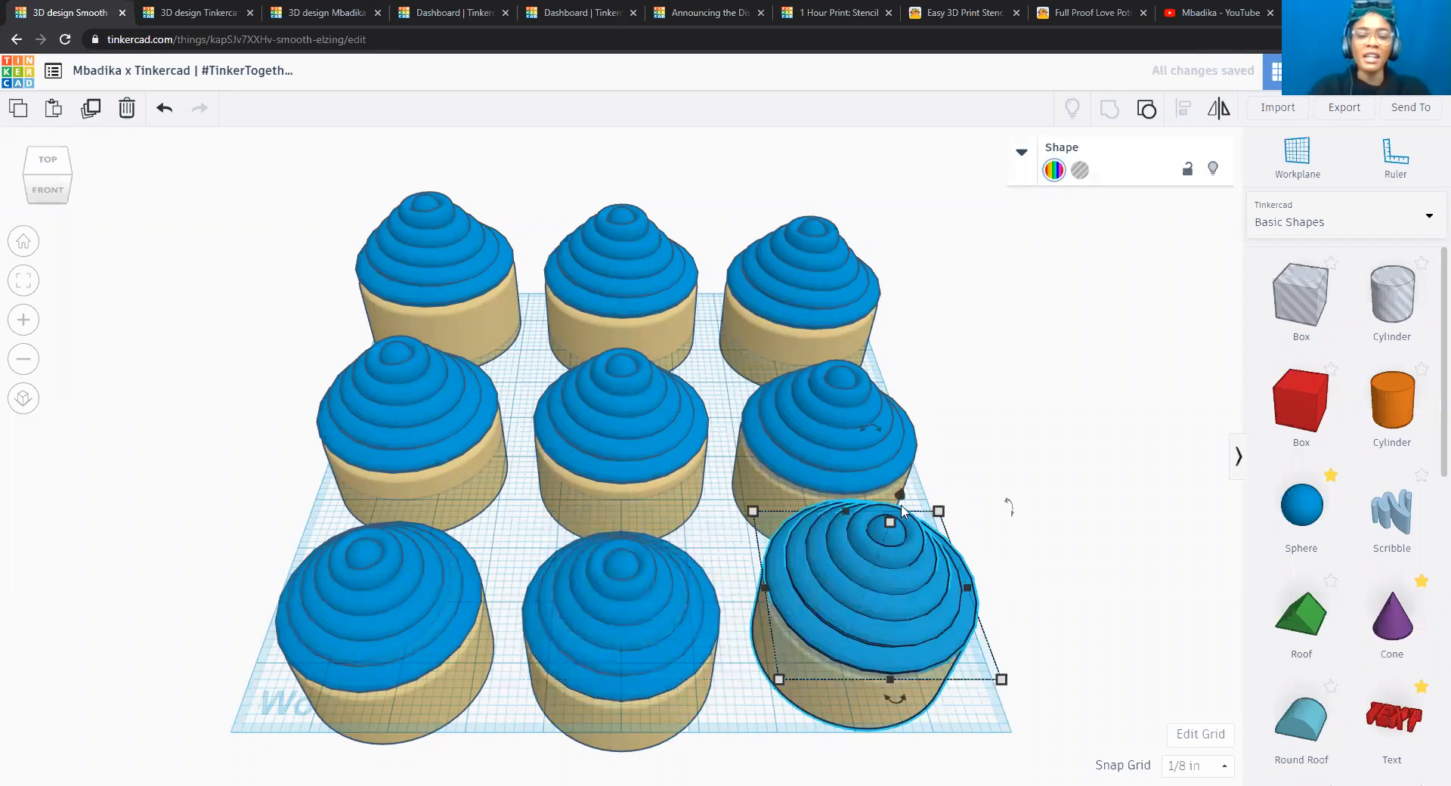
{"action": "left_click_drag", "start_coordinate": [900, 501], "coordinate": [988, 582]}
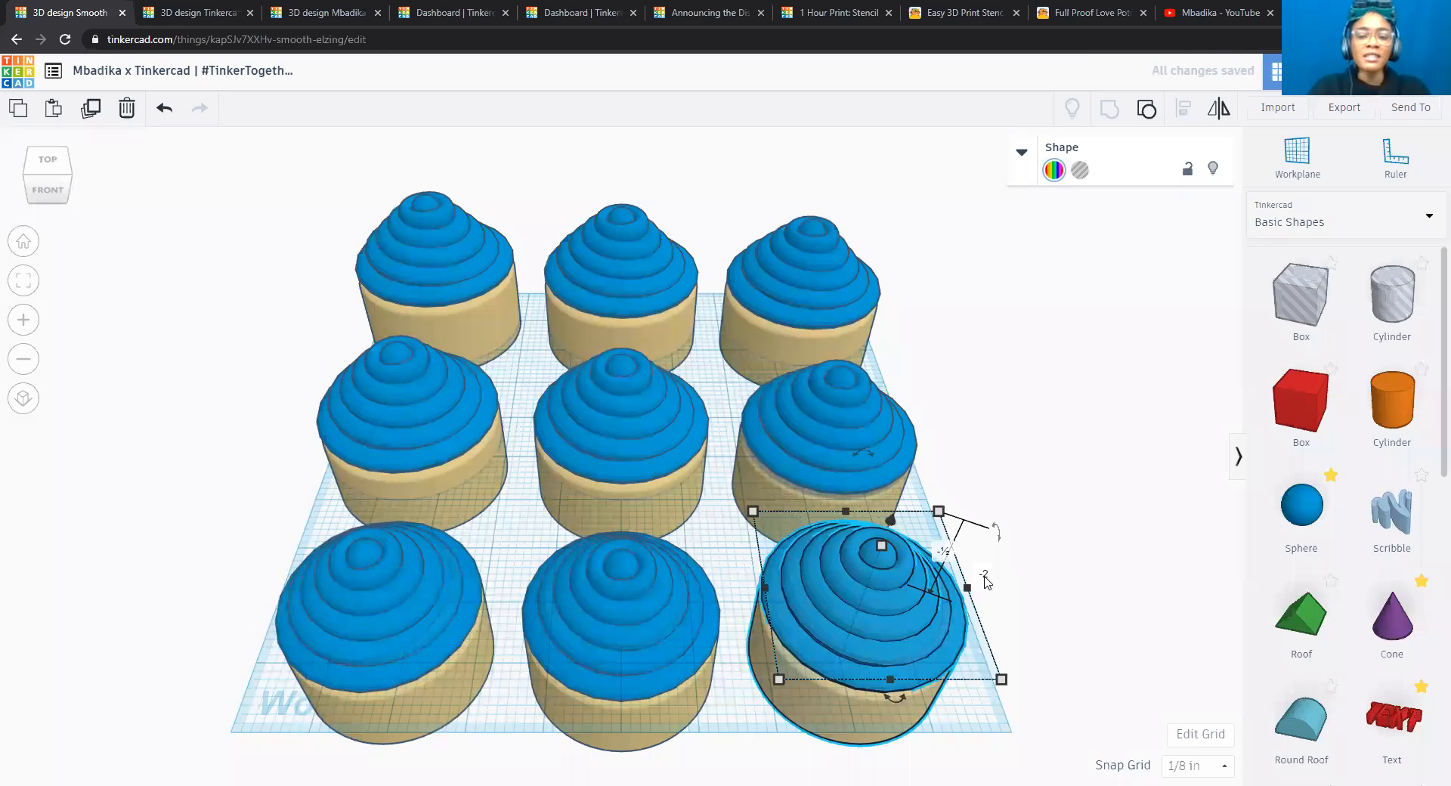
{"action": "left_click", "coordinate": [986, 576]}
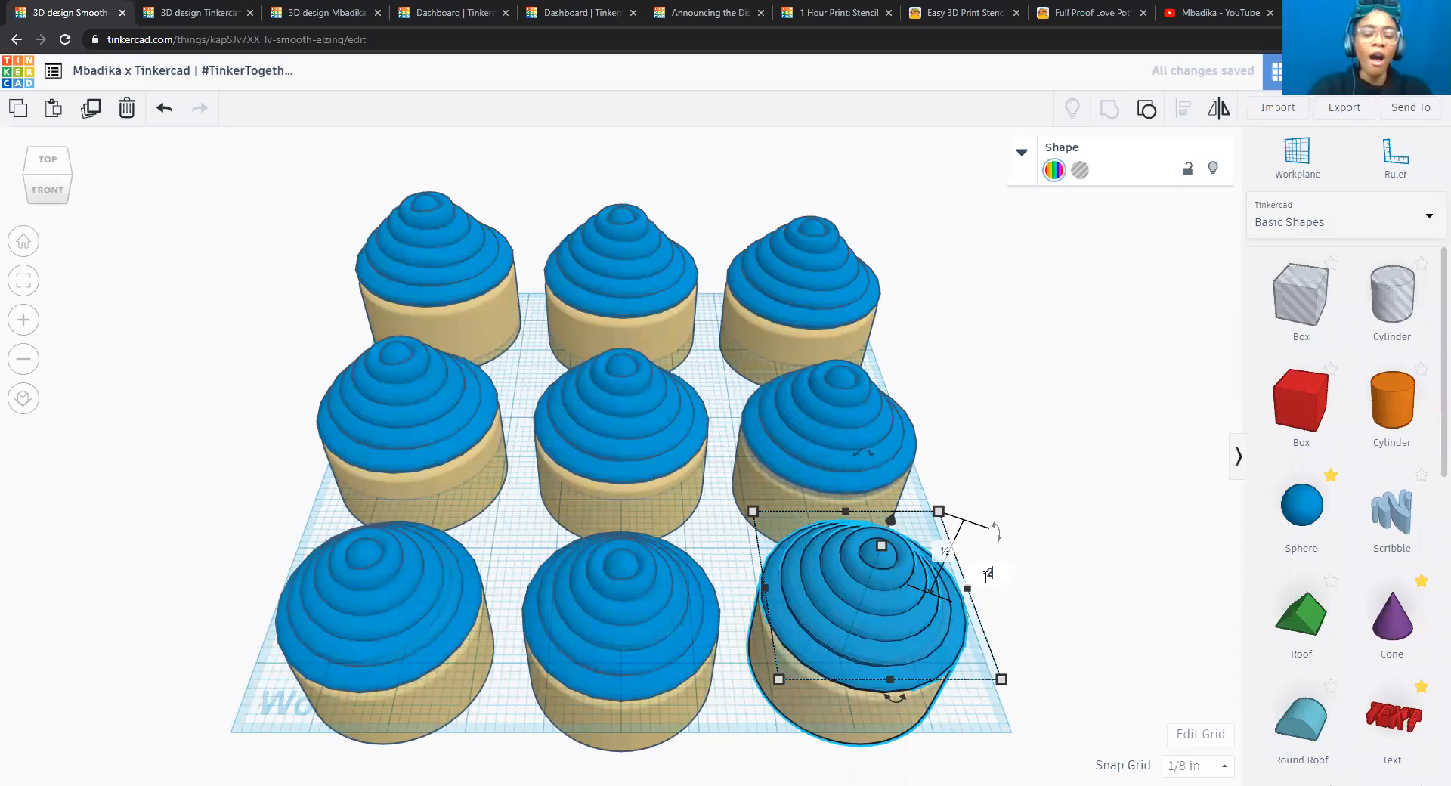
{"action": "type", "text": ".5"}
{"action": "key", "text": "Return"}
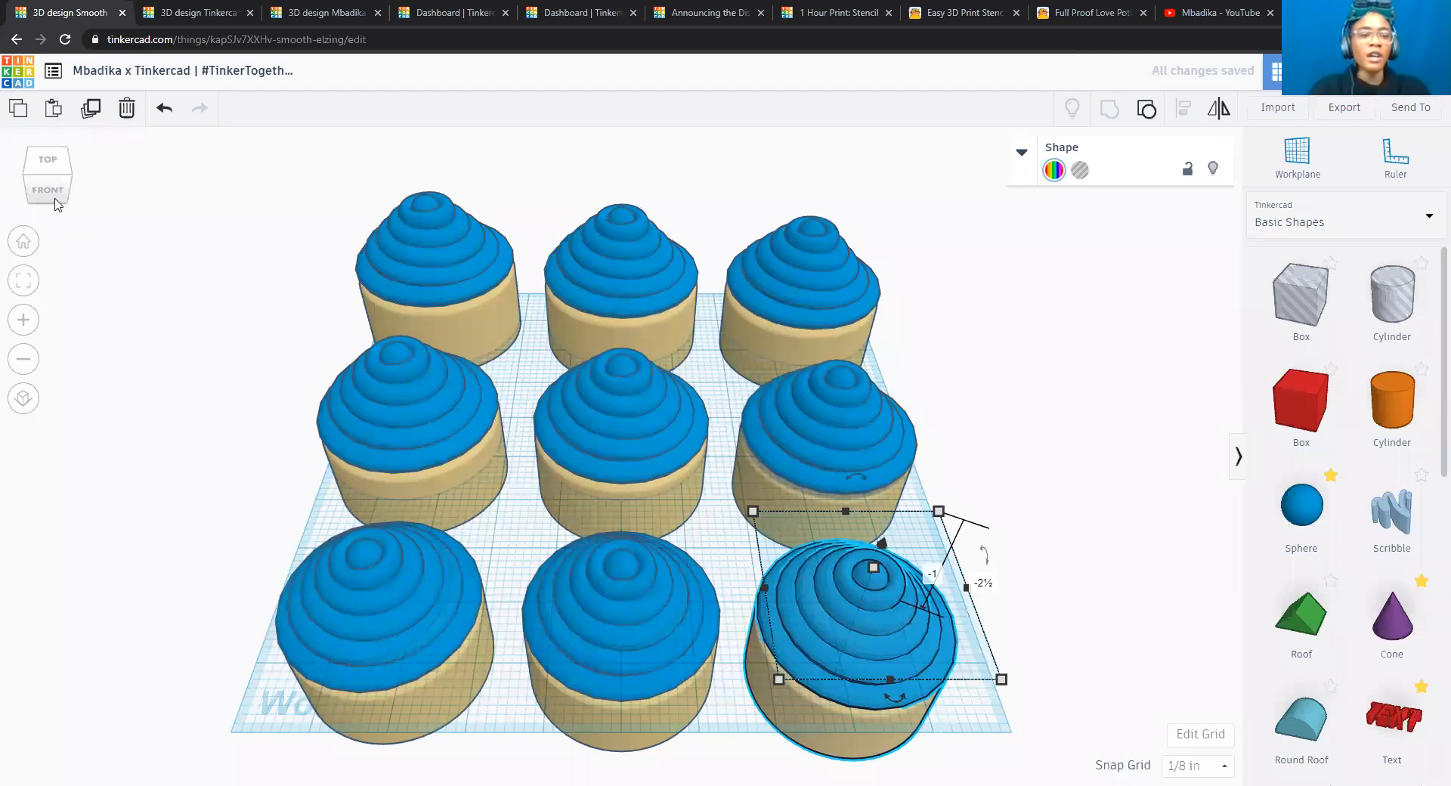
Move the three cupcakes of the front row together slightly closer to the workplane's front edge to widen the gap behind them.
{"action": "left_click", "coordinate": [49, 192]}
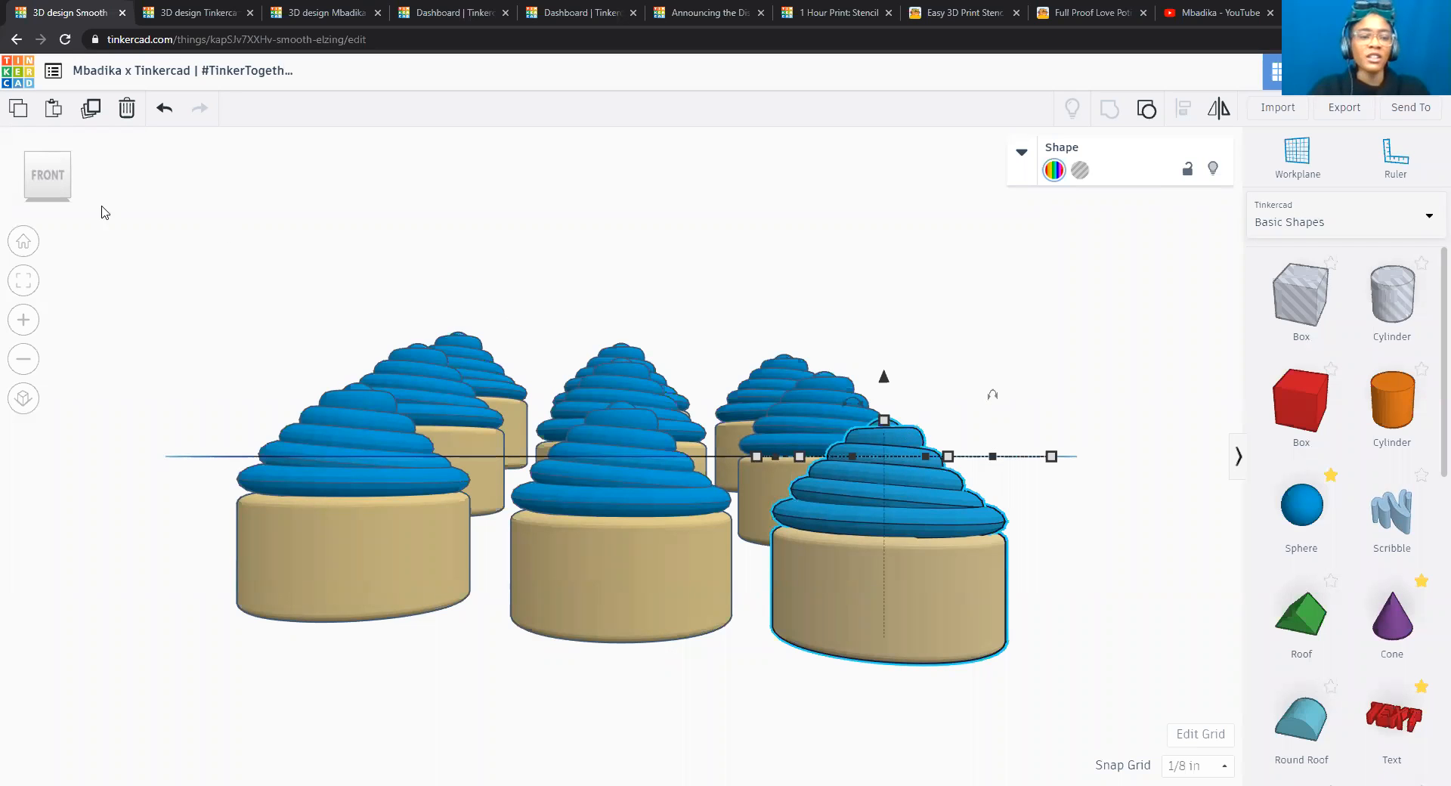
{"action": "left_click", "coordinate": [55, 159]}
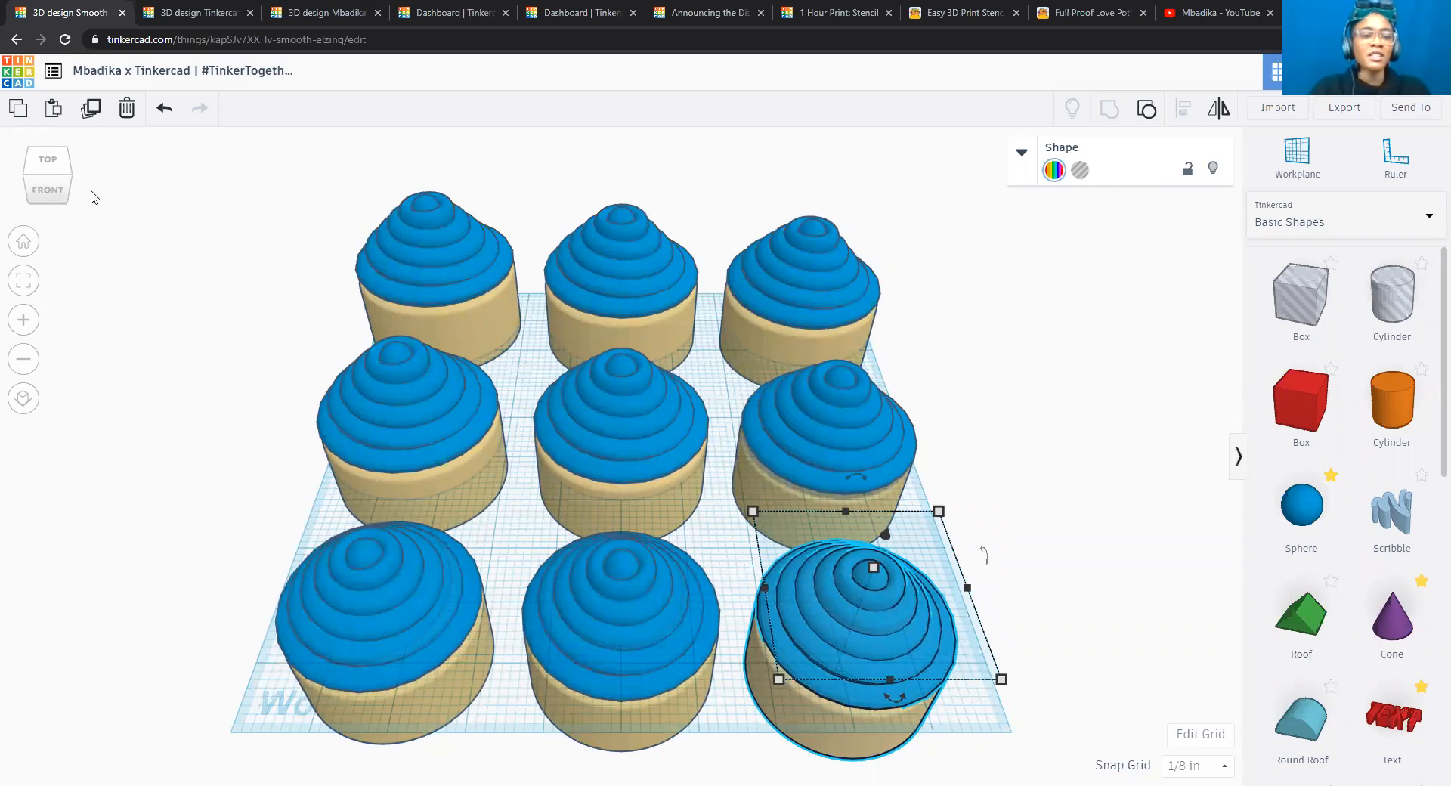
{"action": "left_click", "coordinate": [49, 163]}
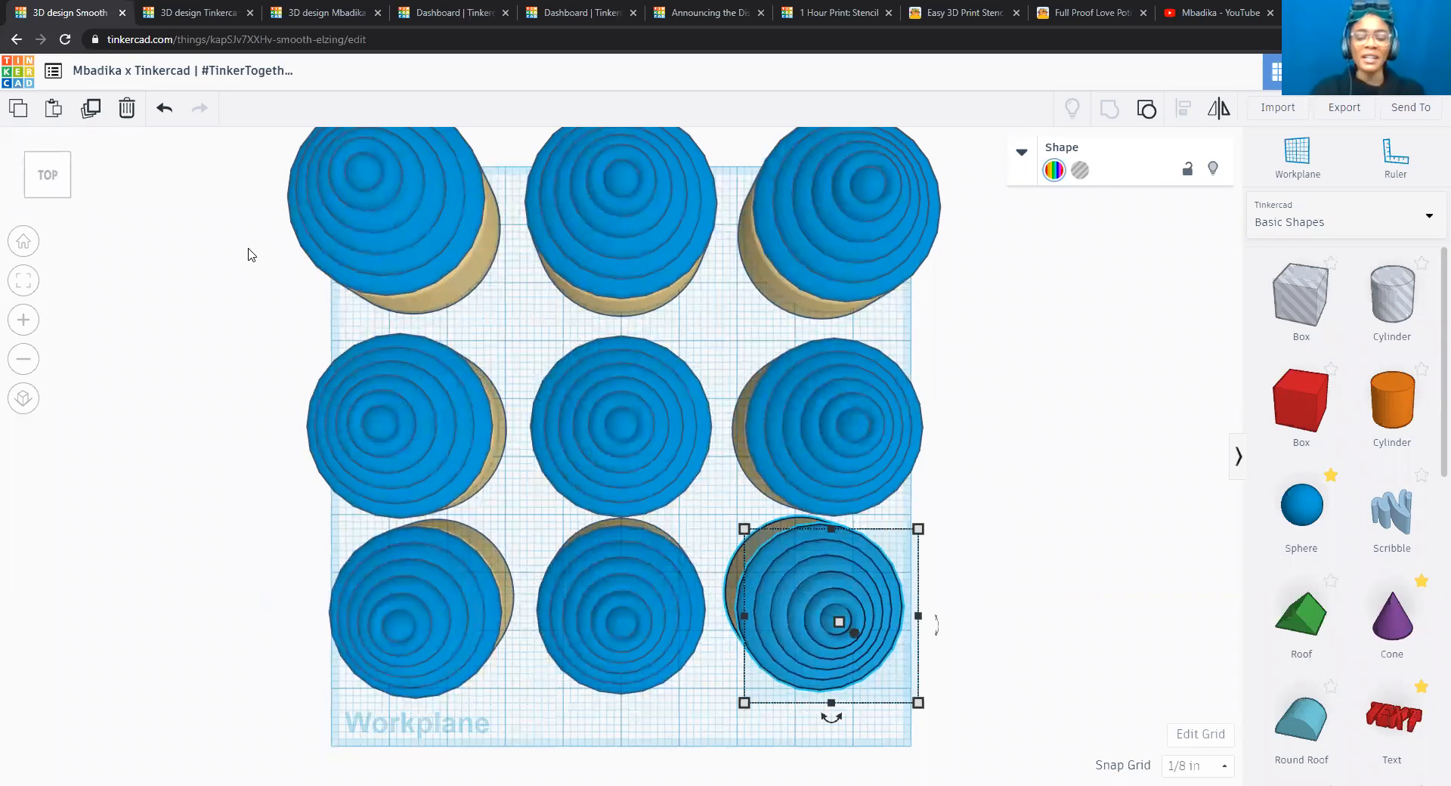
{"action": "left_click", "coordinate": [1092, 418]}
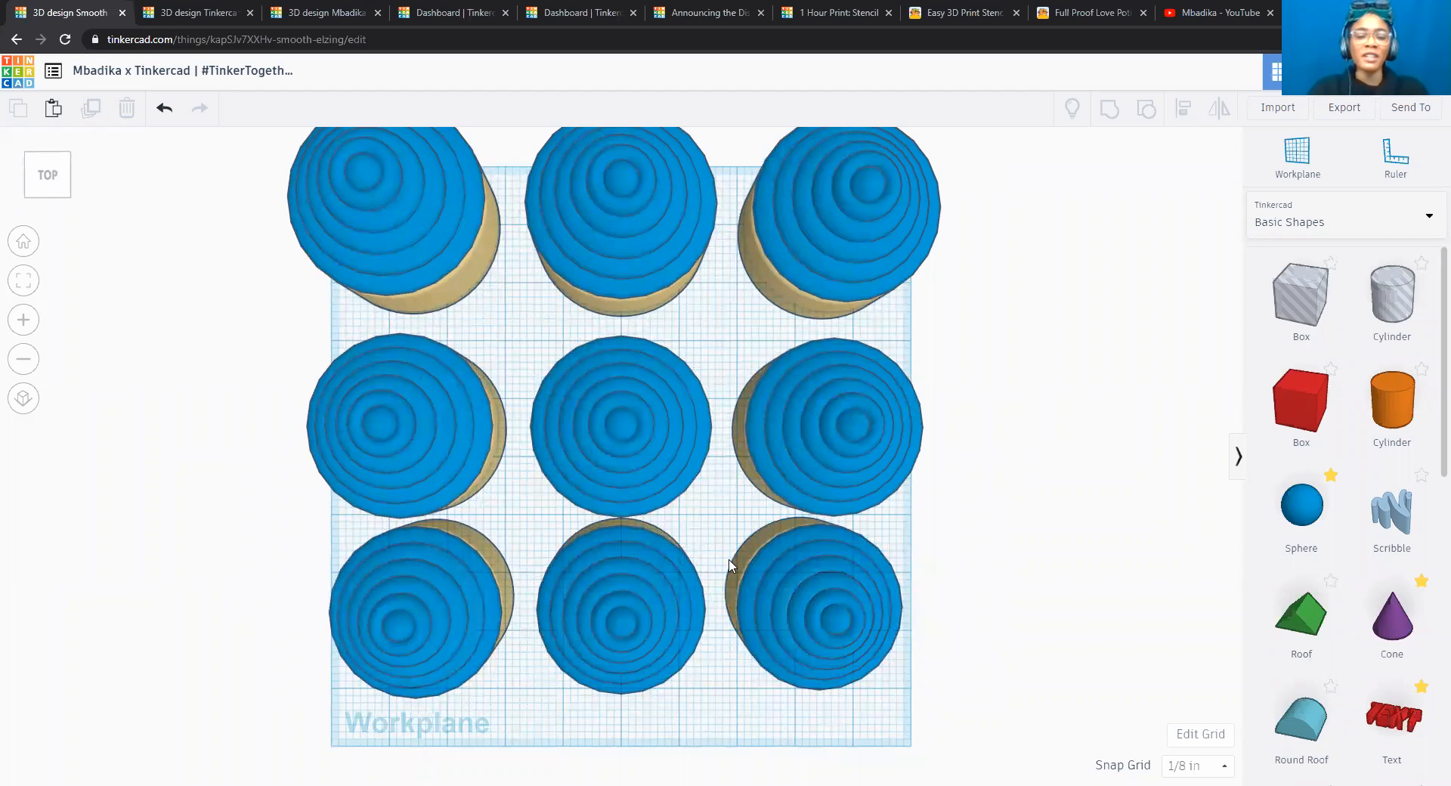
{"action": "left_click_drag", "start_coordinate": [305, 558], "coordinate": [1006, 722]}
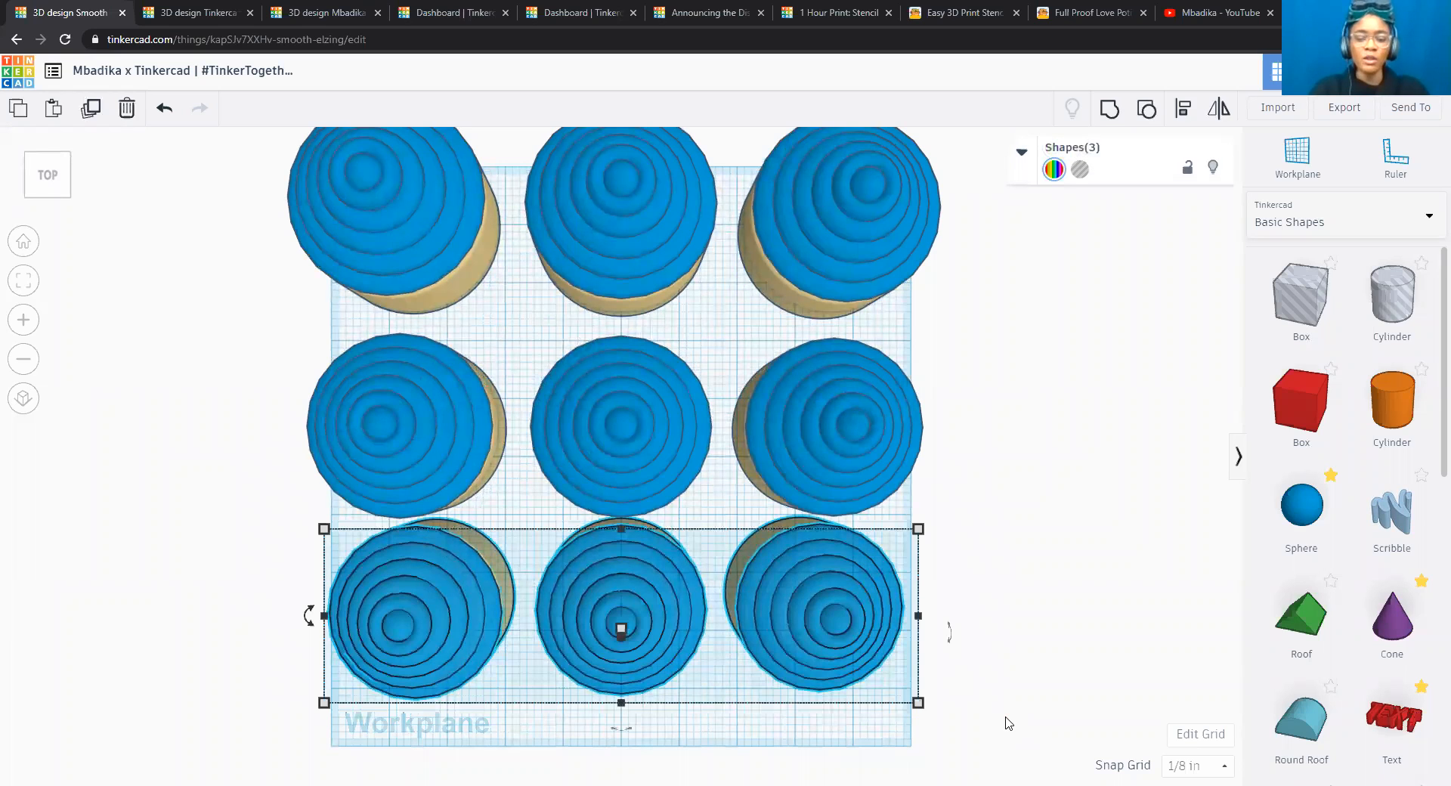
{"action": "key", "text": "Down"}
{"action": "key", "text": "Down"}
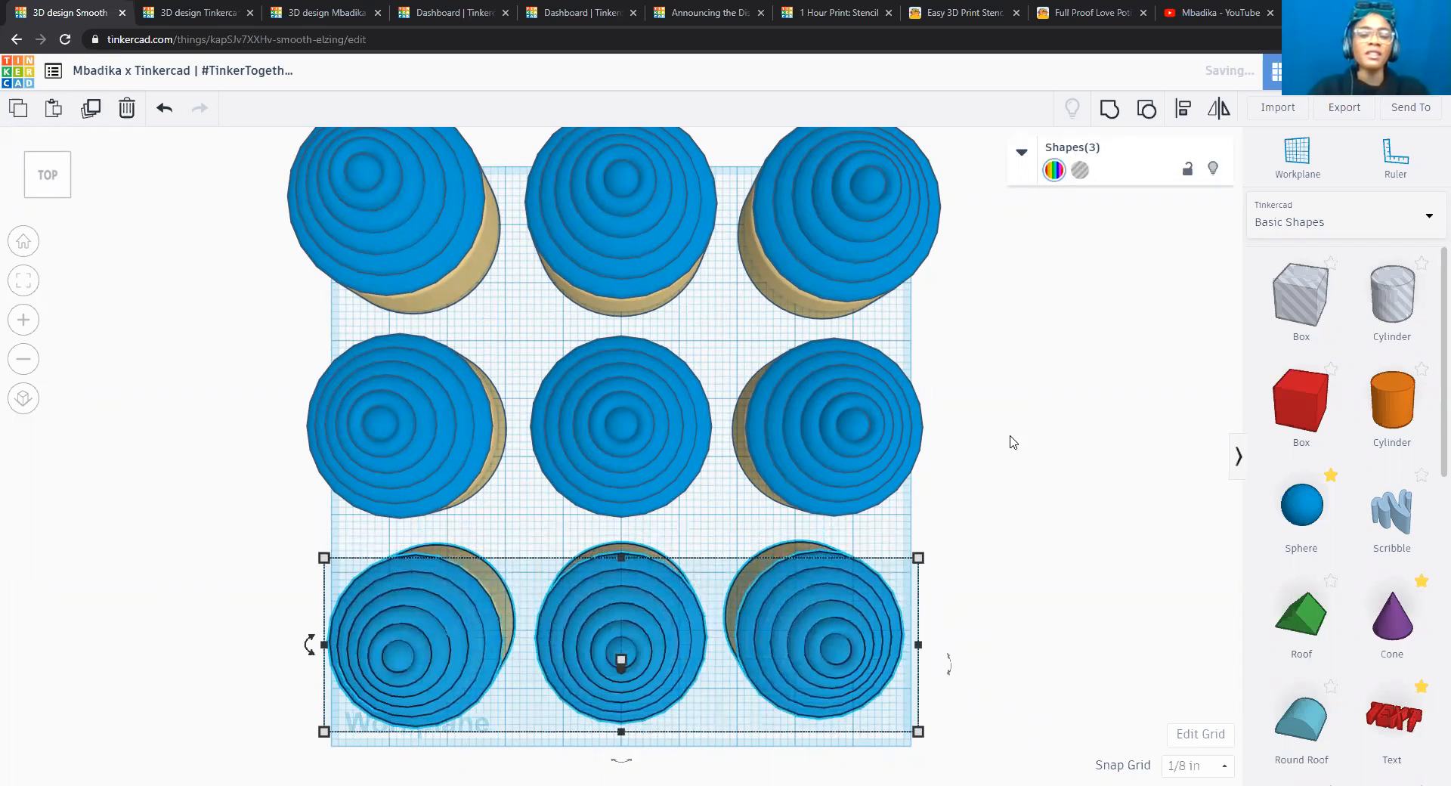
{"action": "key", "text": "Down"}
Shift the middle row and the back row of cupcakes slightly forward to even out the row spacing, and clear the selection.
{"action": "left_click", "coordinate": [247, 346]}
{"action": "left_click_drag", "start_coordinate": [256, 318], "coordinate": [984, 551]}
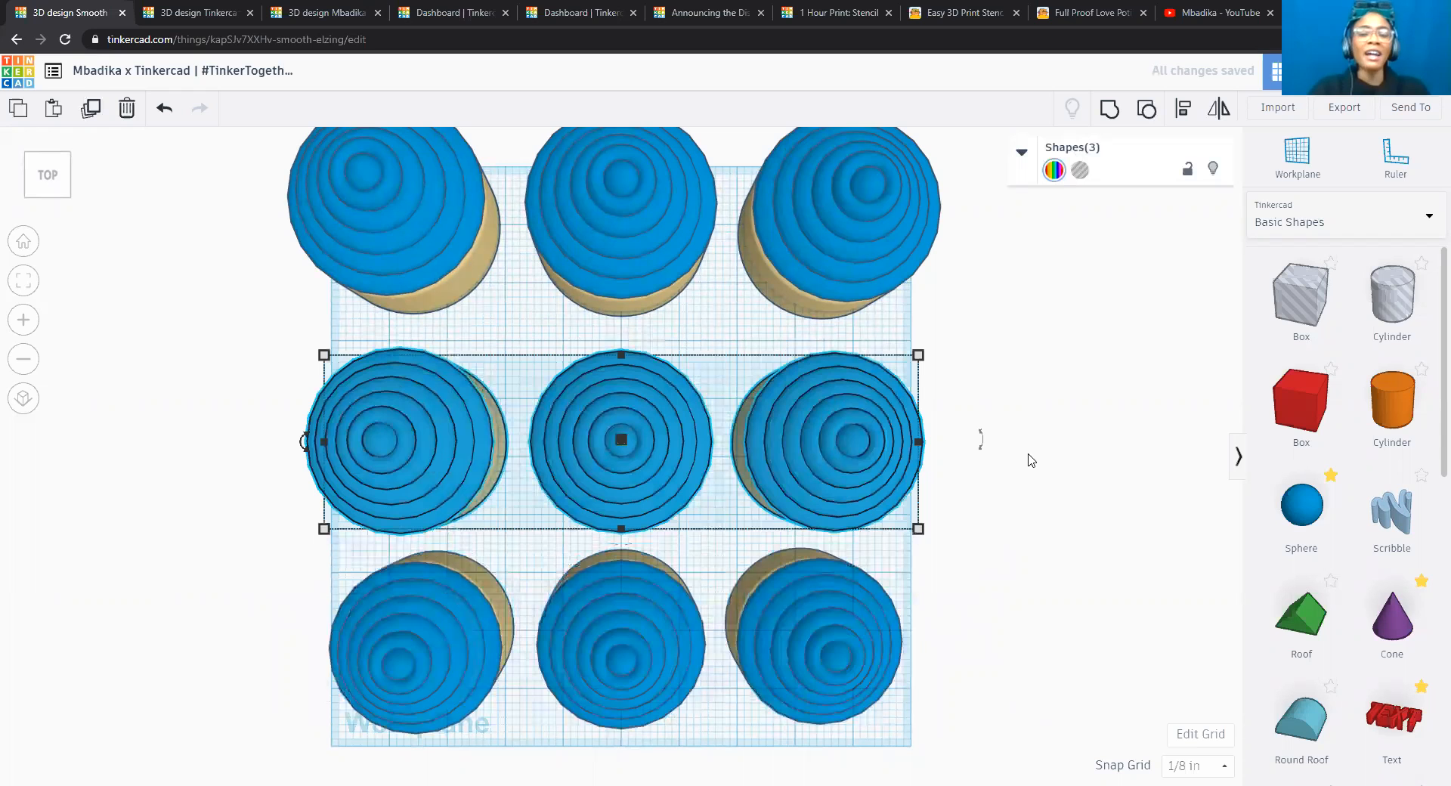
{"action": "left_click", "coordinate": [276, 183]}
{"action": "left_click_drag", "start_coordinate": [244, 168], "coordinate": [1061, 317]}
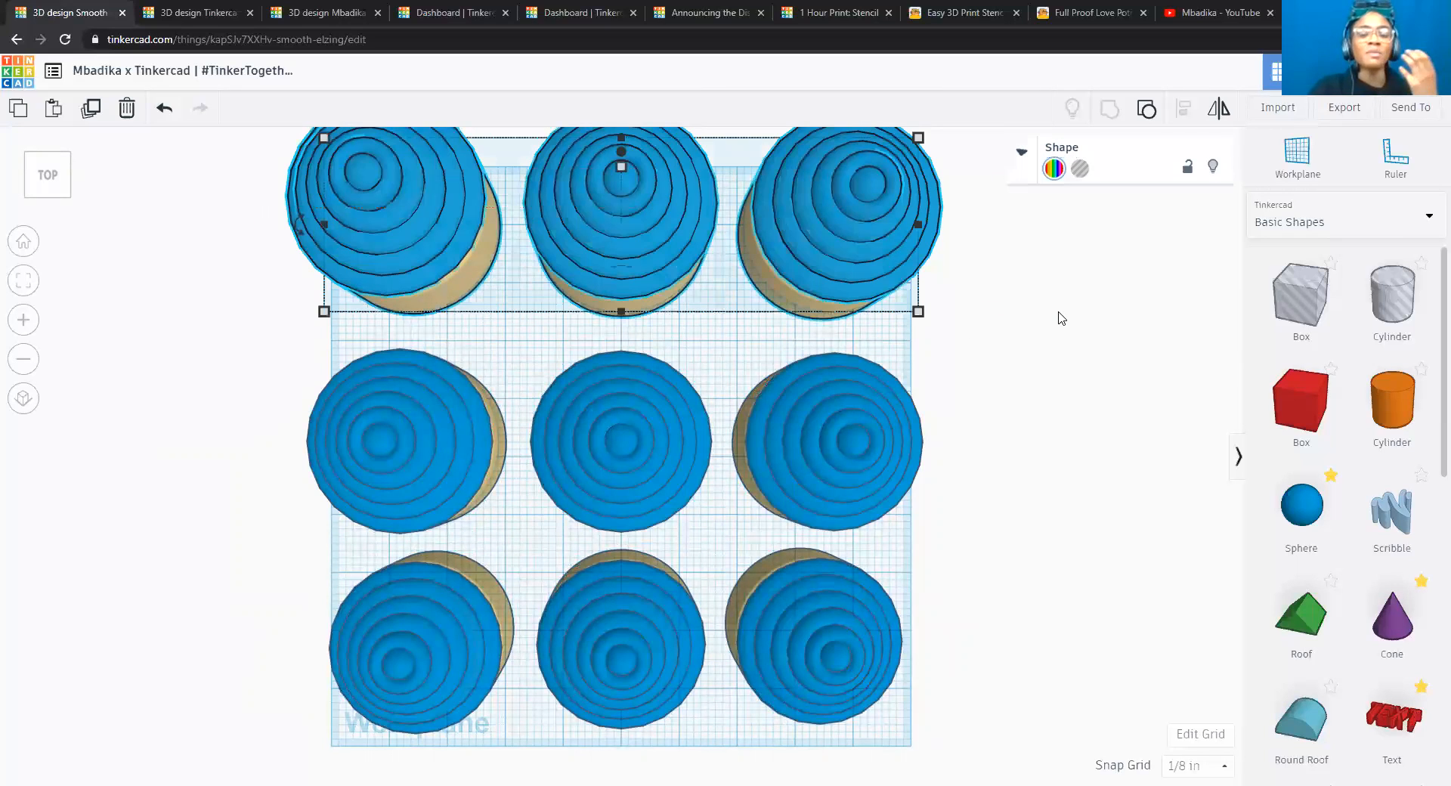
{"action": "key", "text": "Down"}
{"action": "key", "text": "Down"}
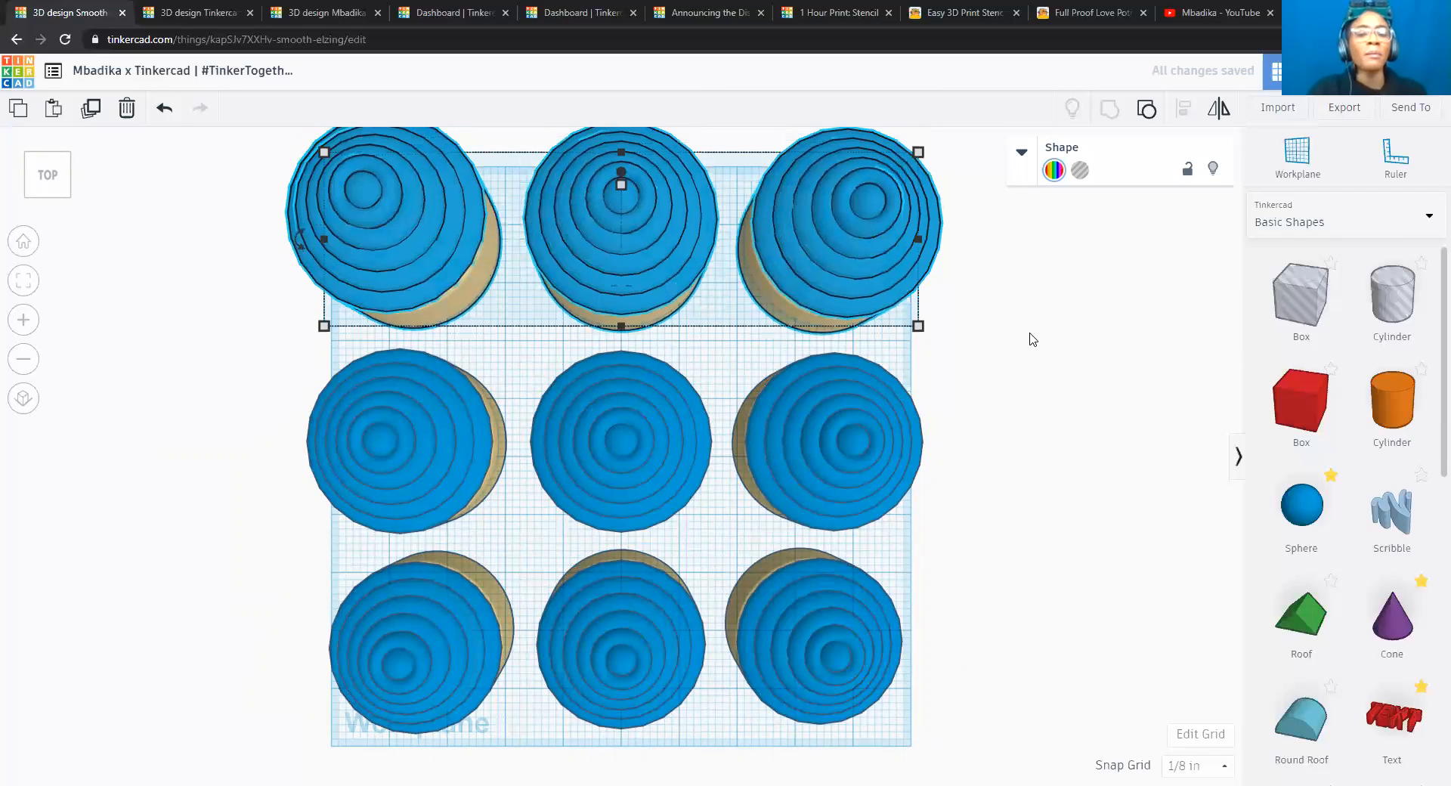
{"action": "left_click", "coordinate": [1033, 339]}
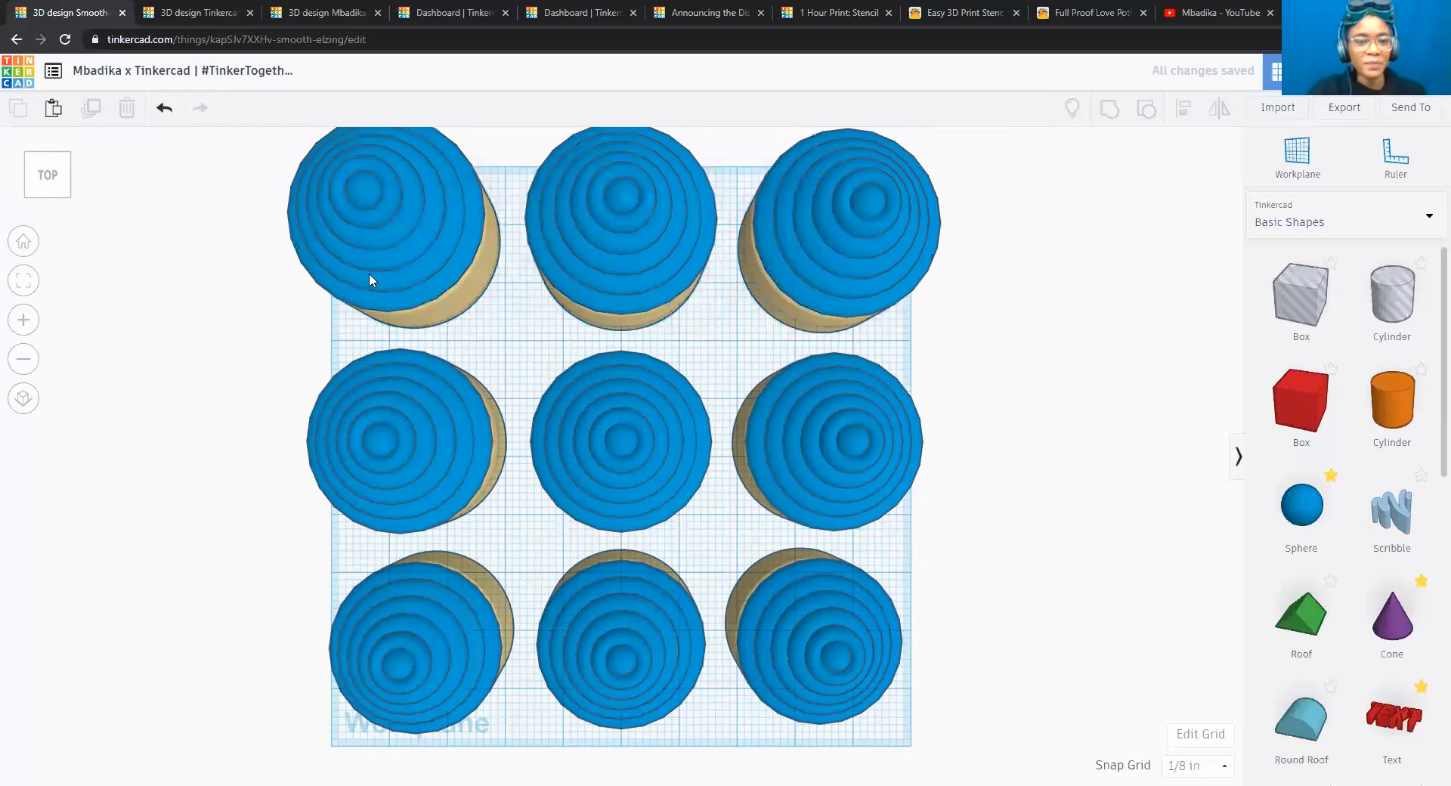
Export everything in the design as an .SVG file for laser cutting.
{"action": "left_click", "coordinate": [51, 198]}
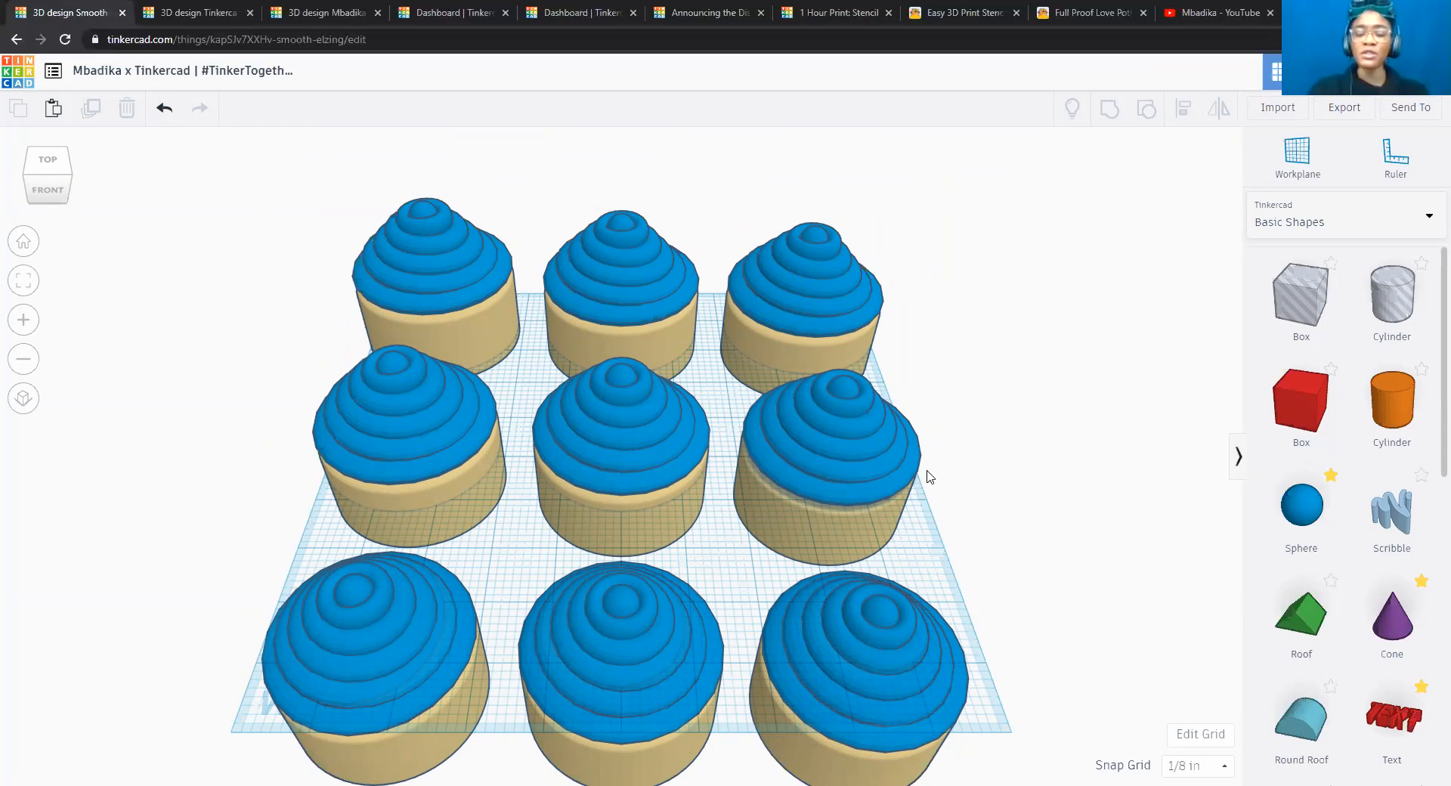
{"action": "left_click", "coordinate": [1344, 117]}
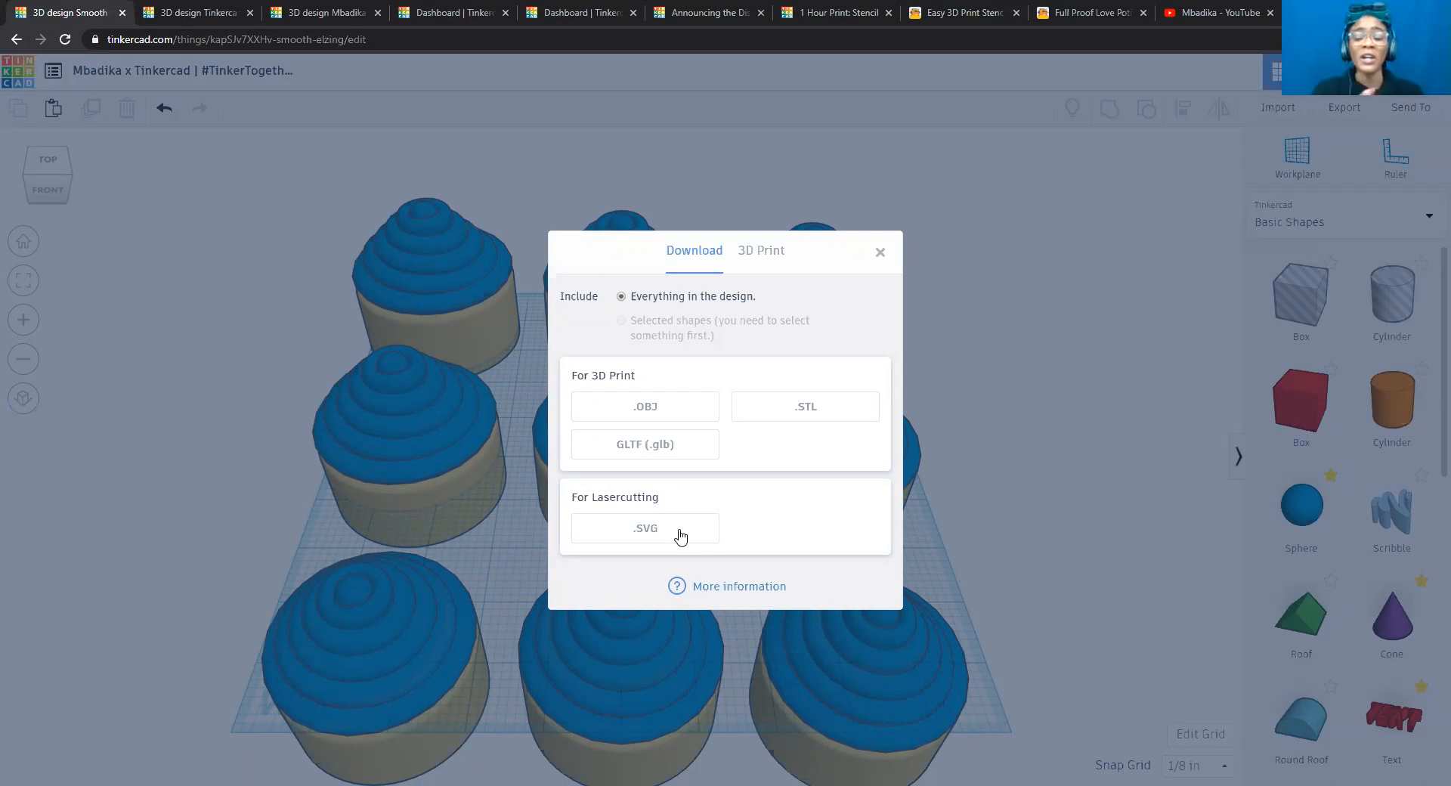
{"action": "left_click", "coordinate": [681, 535]}
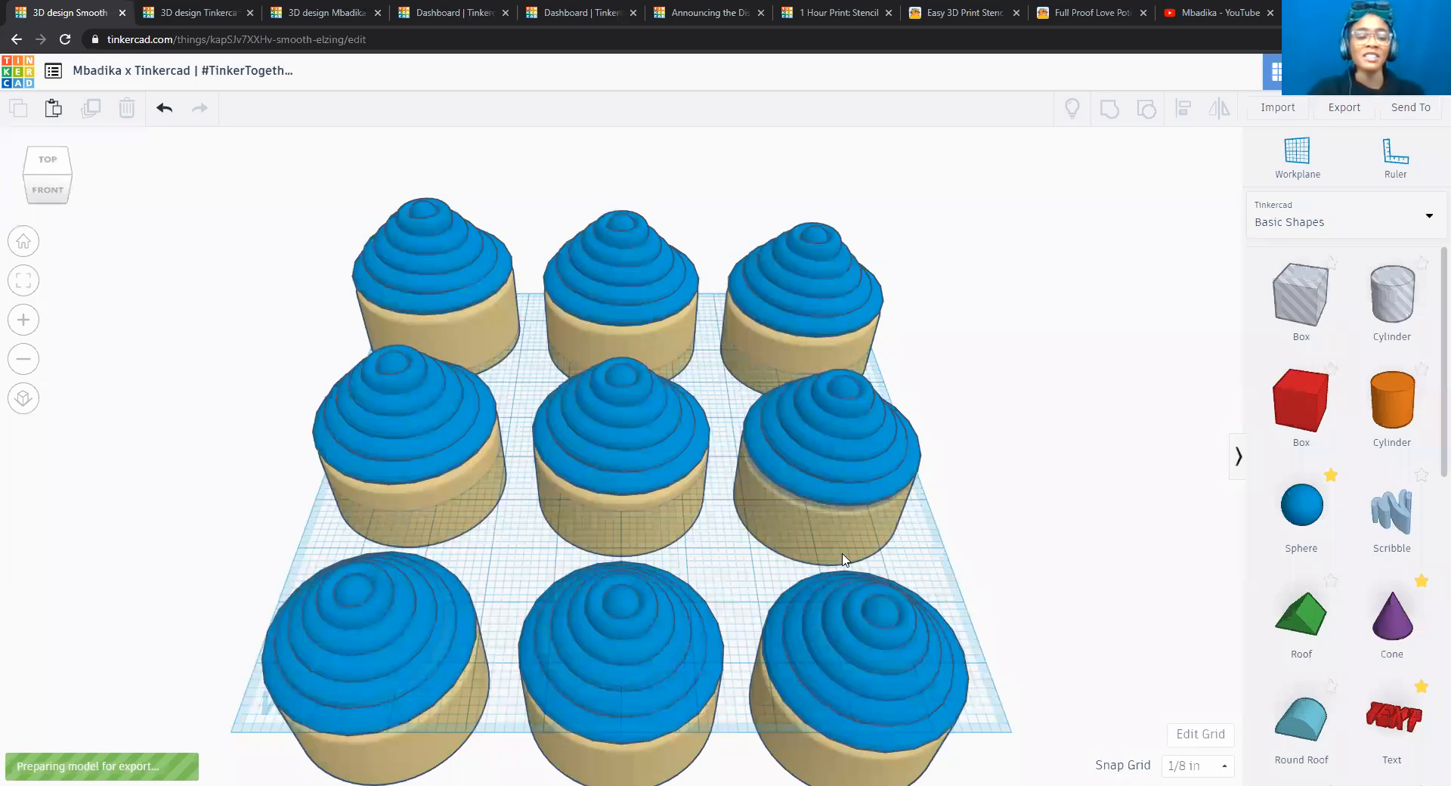
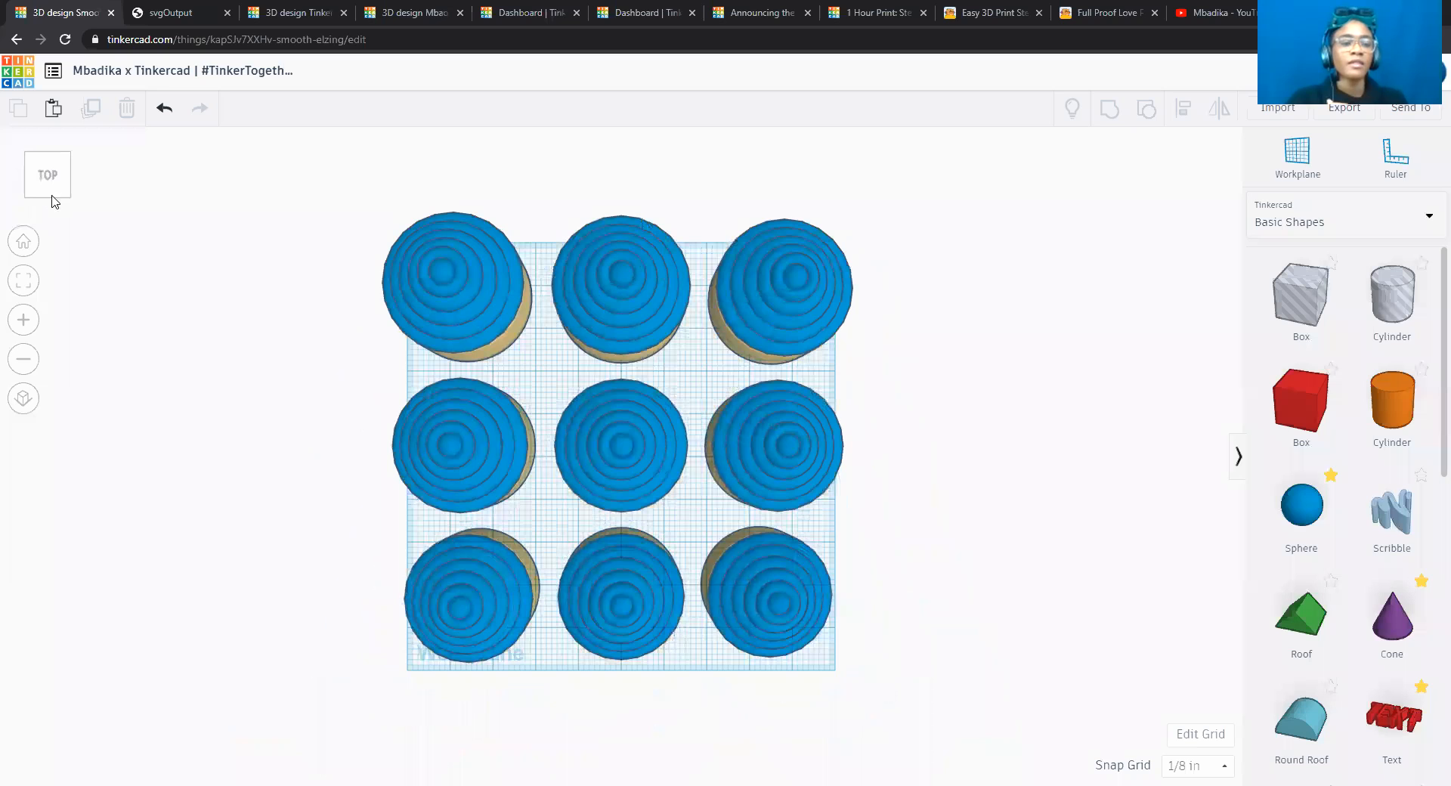
Start a text annotation on the empty area beside the cupcakes with the line "Cupcake 1: -0.25"".
{"action": "left_click", "coordinate": [53, 197]}
{"action": "left_click", "coordinate": [55, 198]}
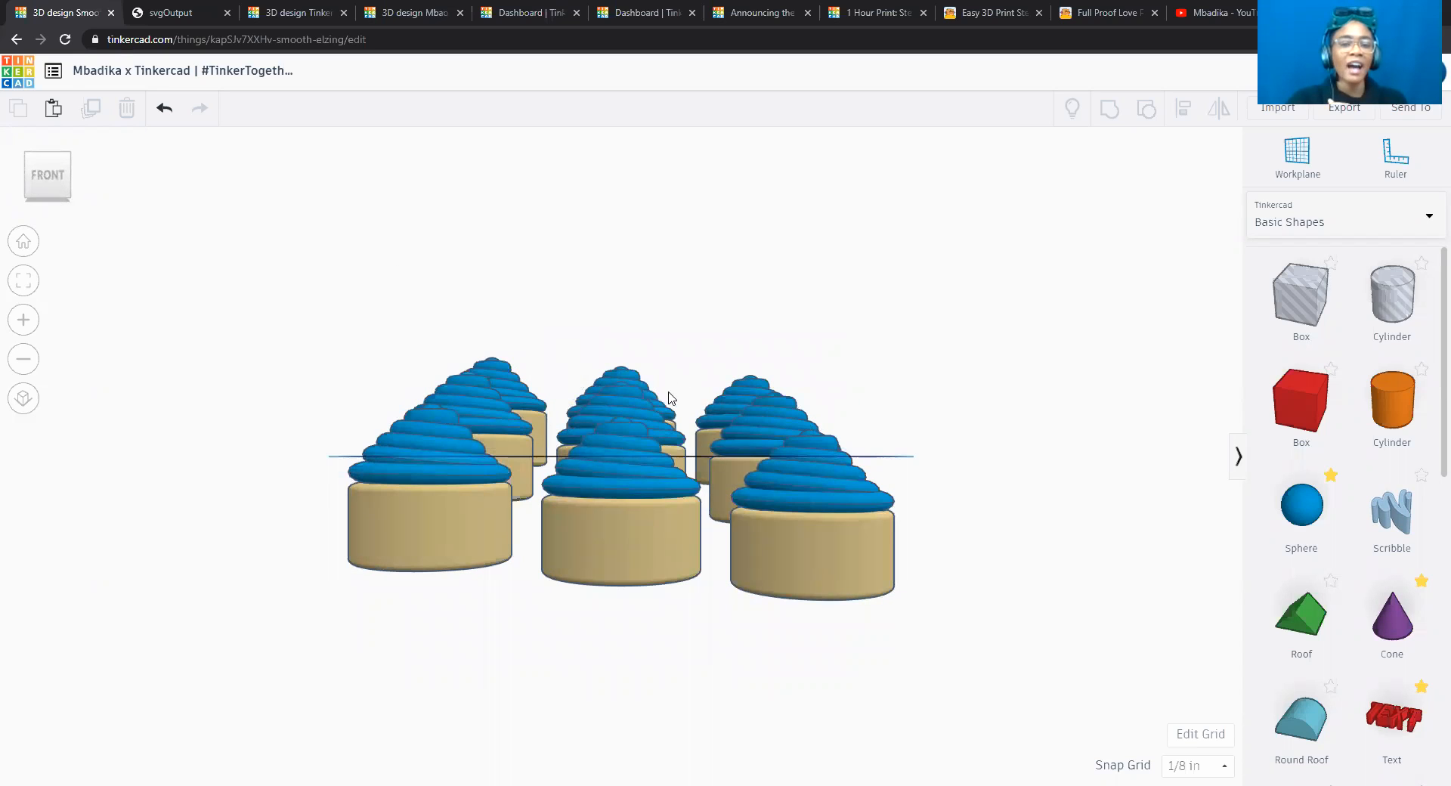
{"action": "left_click", "coordinate": [53, 160]}
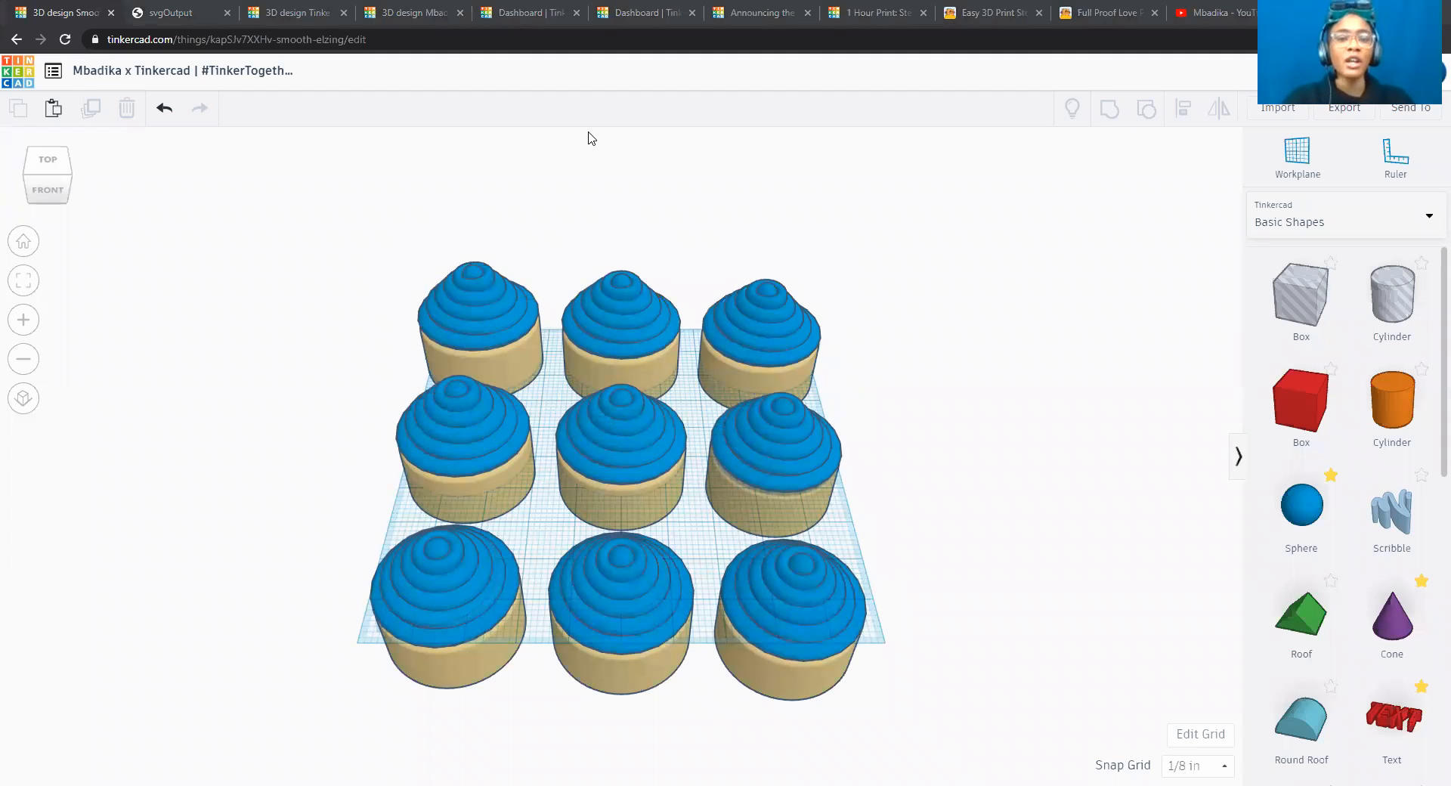
{"action": "left_click", "coordinate": [896, 190]}
{"action": "type", "text": "Cuc"}
{"action": "key", "text": "BackSpace"}
{"action": "key", "text": "BackSpace"}
{"action": "type", "text": "pcake 1"}
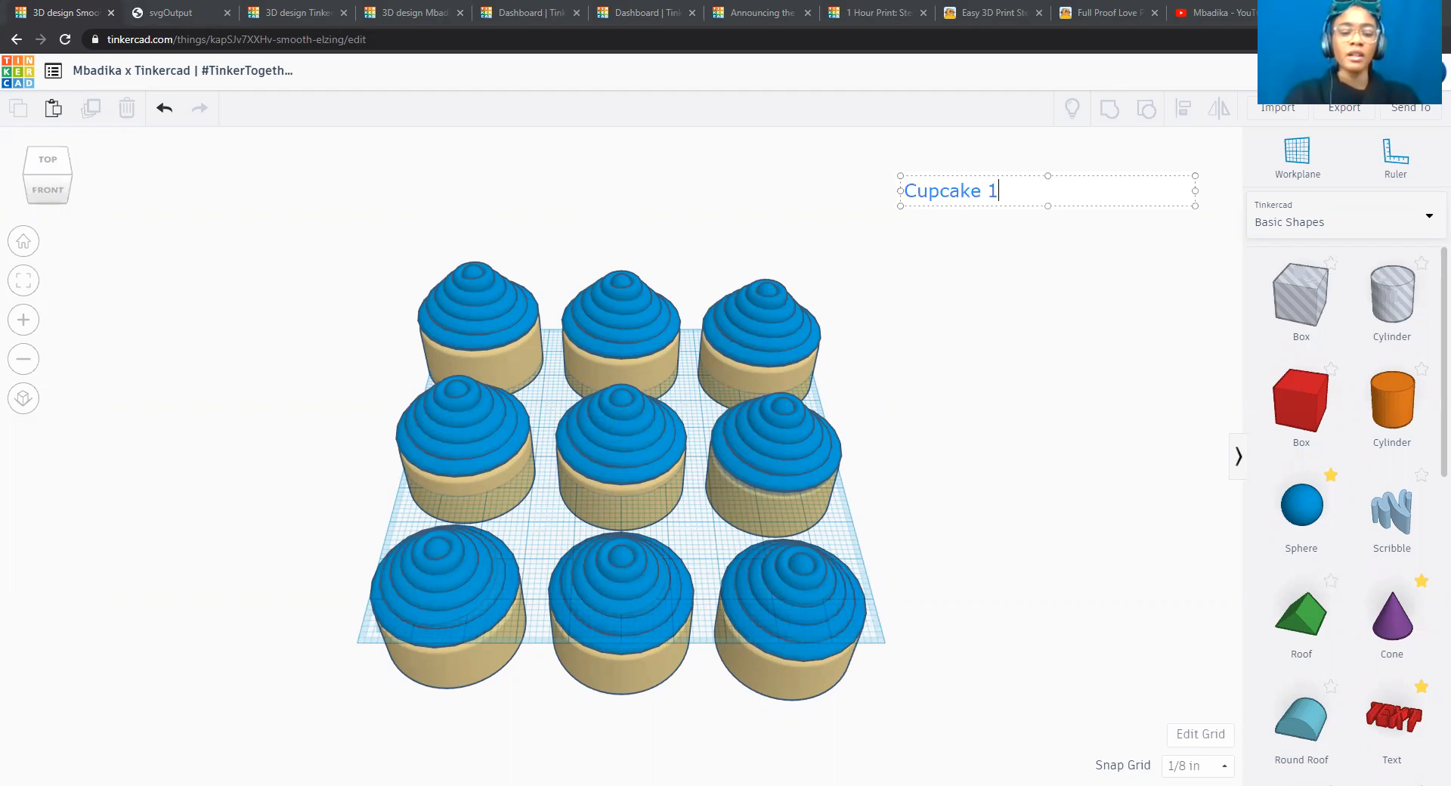
{"action": "type", "text": ":"}
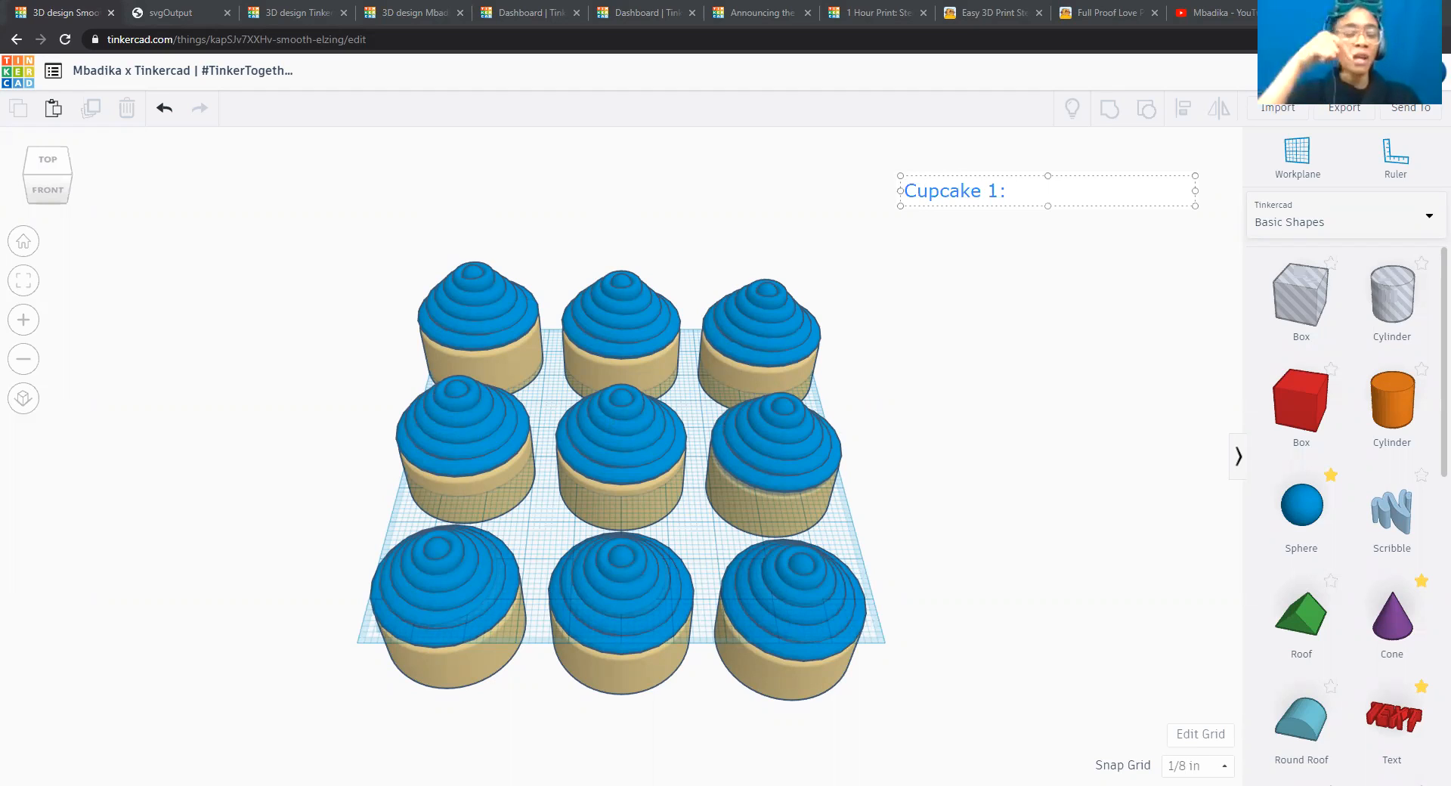
{"action": "type", "text": " -"}
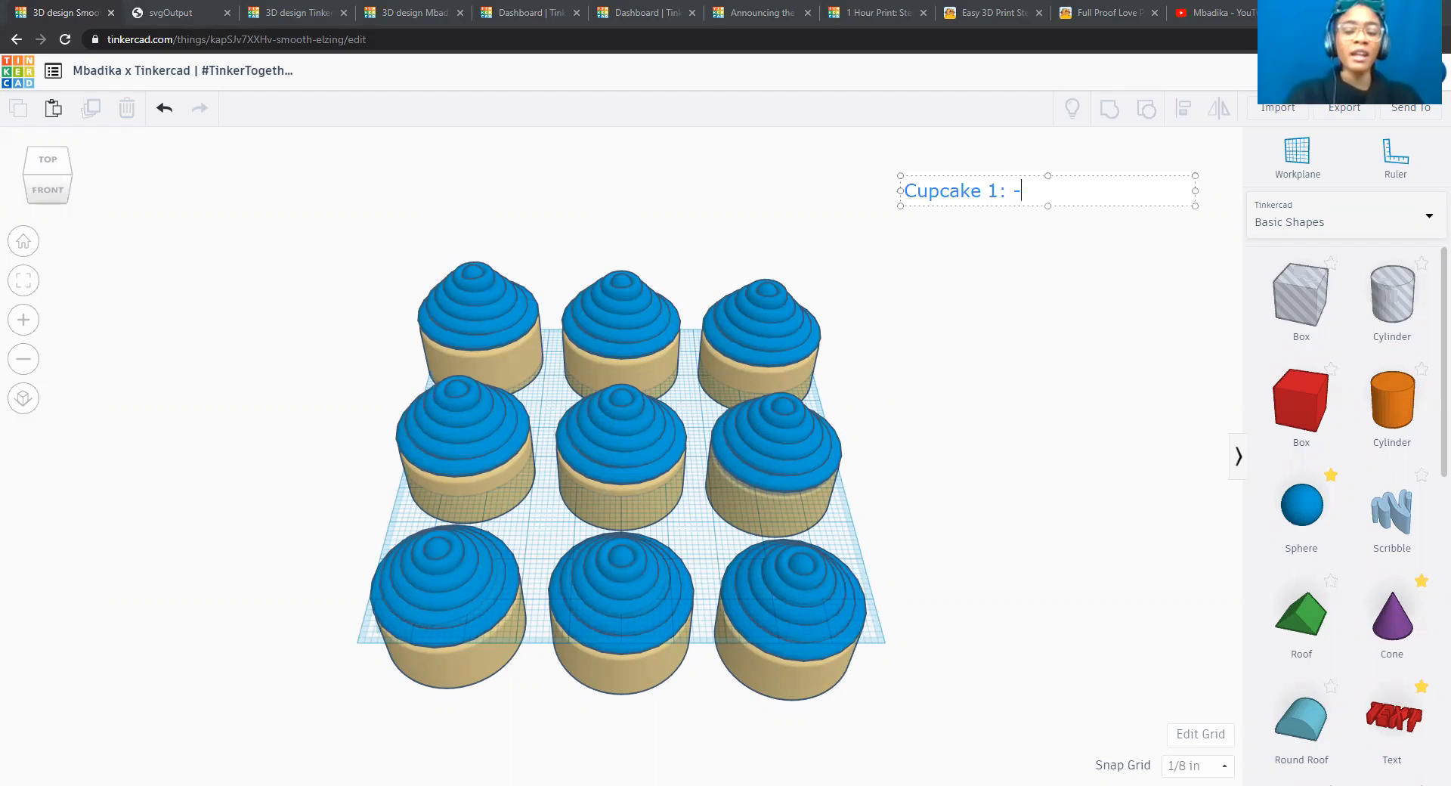
{"action": "type", "text": "0.25\""}
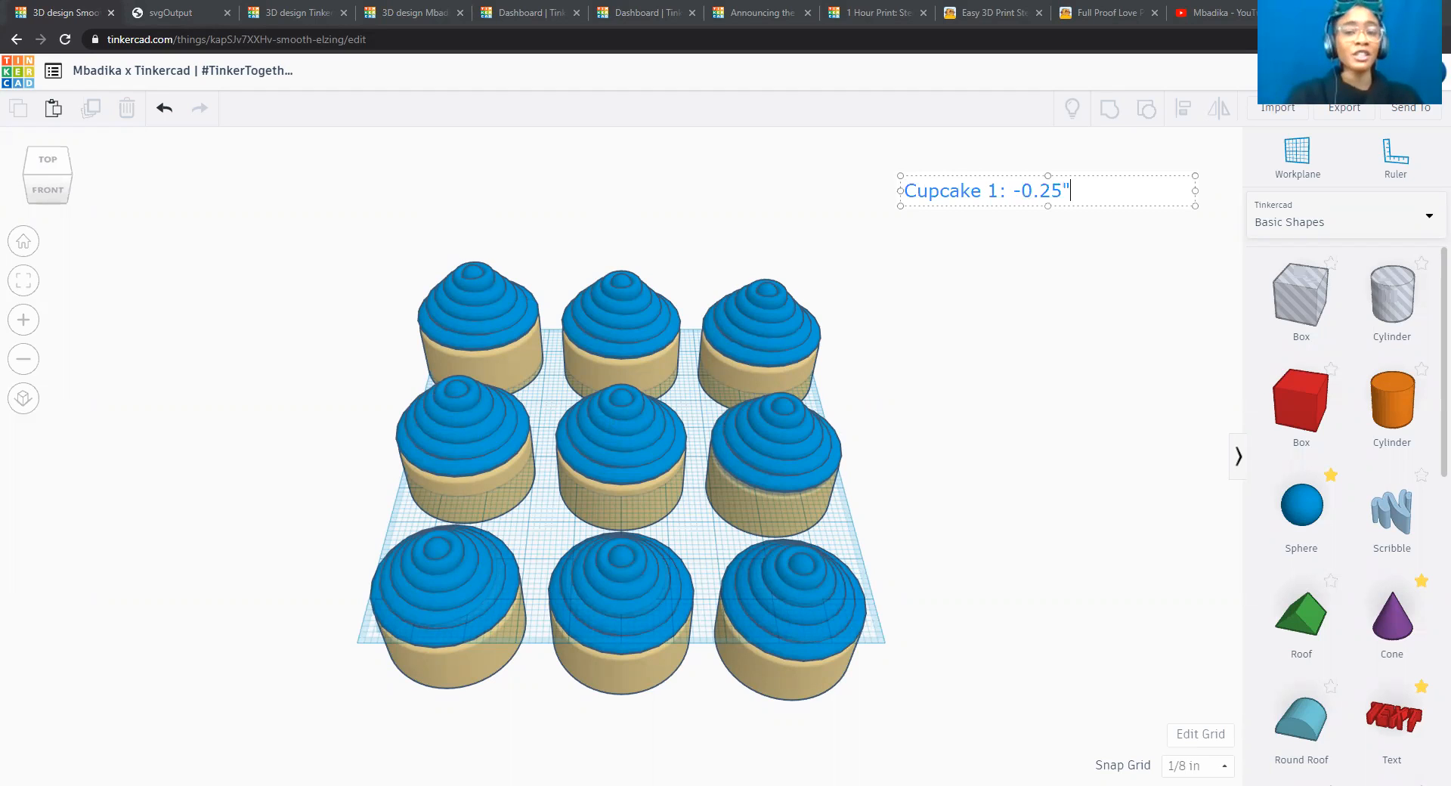
Add a second line to the annotation reading "Cupcake 2: -0.5"".
{"action": "key", "text": "Return"}
{"action": "type", "text": "Cupcake 2"}
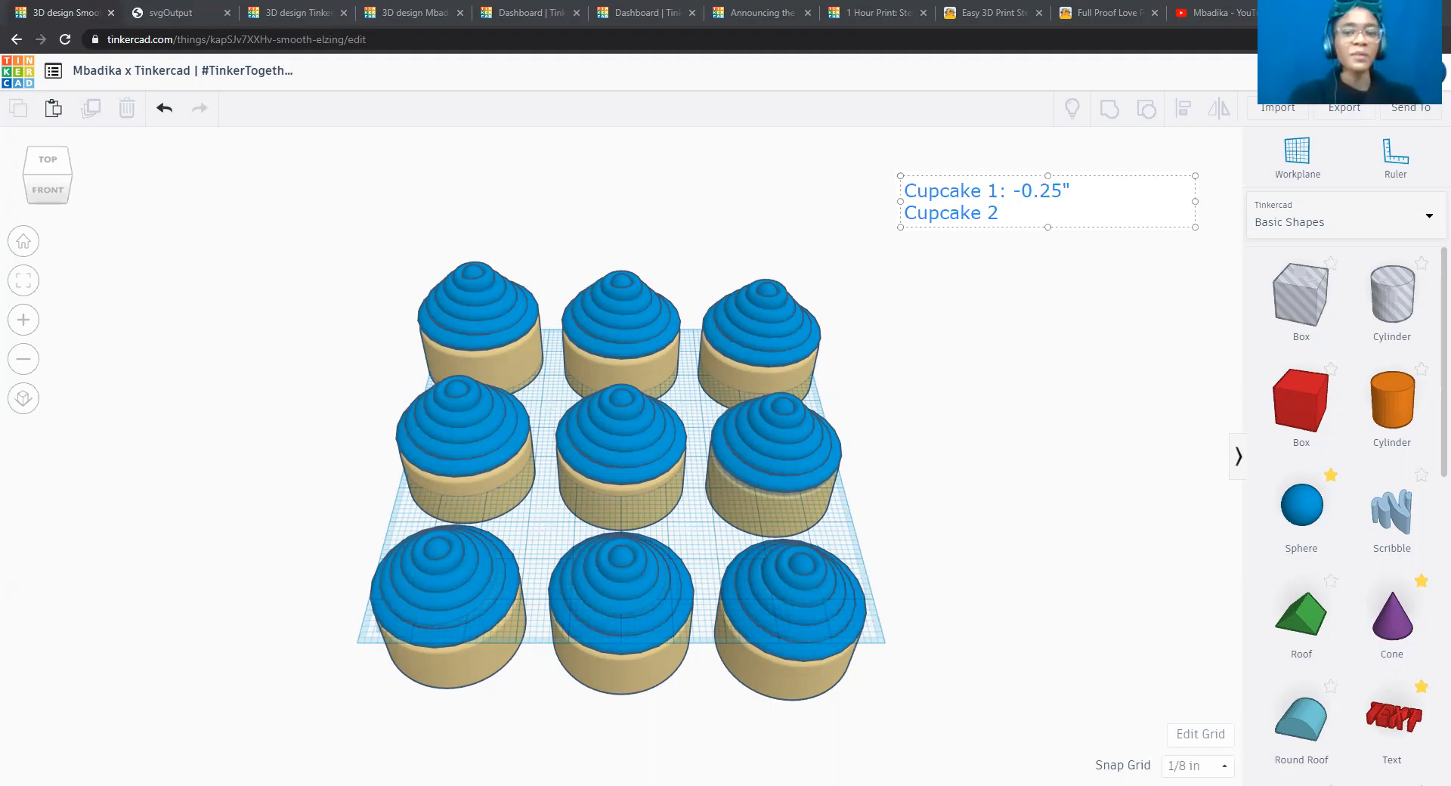
{"action": "type", "text": ": -0"}
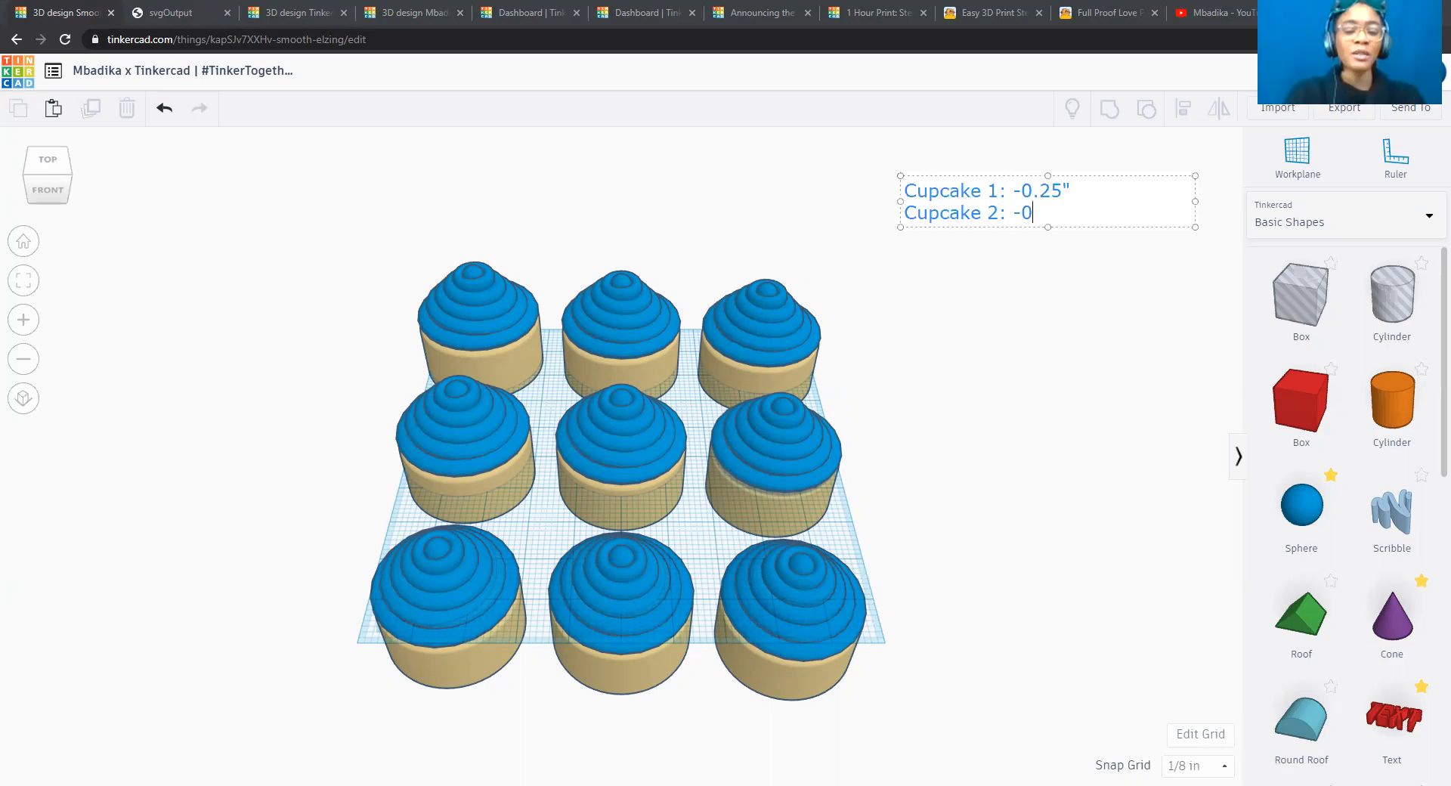
{"action": "type", "text": ".5\""}
Add a third line to the annotation reading "Cupcake 3: -0.75"".
{"action": "key", "text": "Return"}
{"action": "type", "text": "Cupcake 3:"}
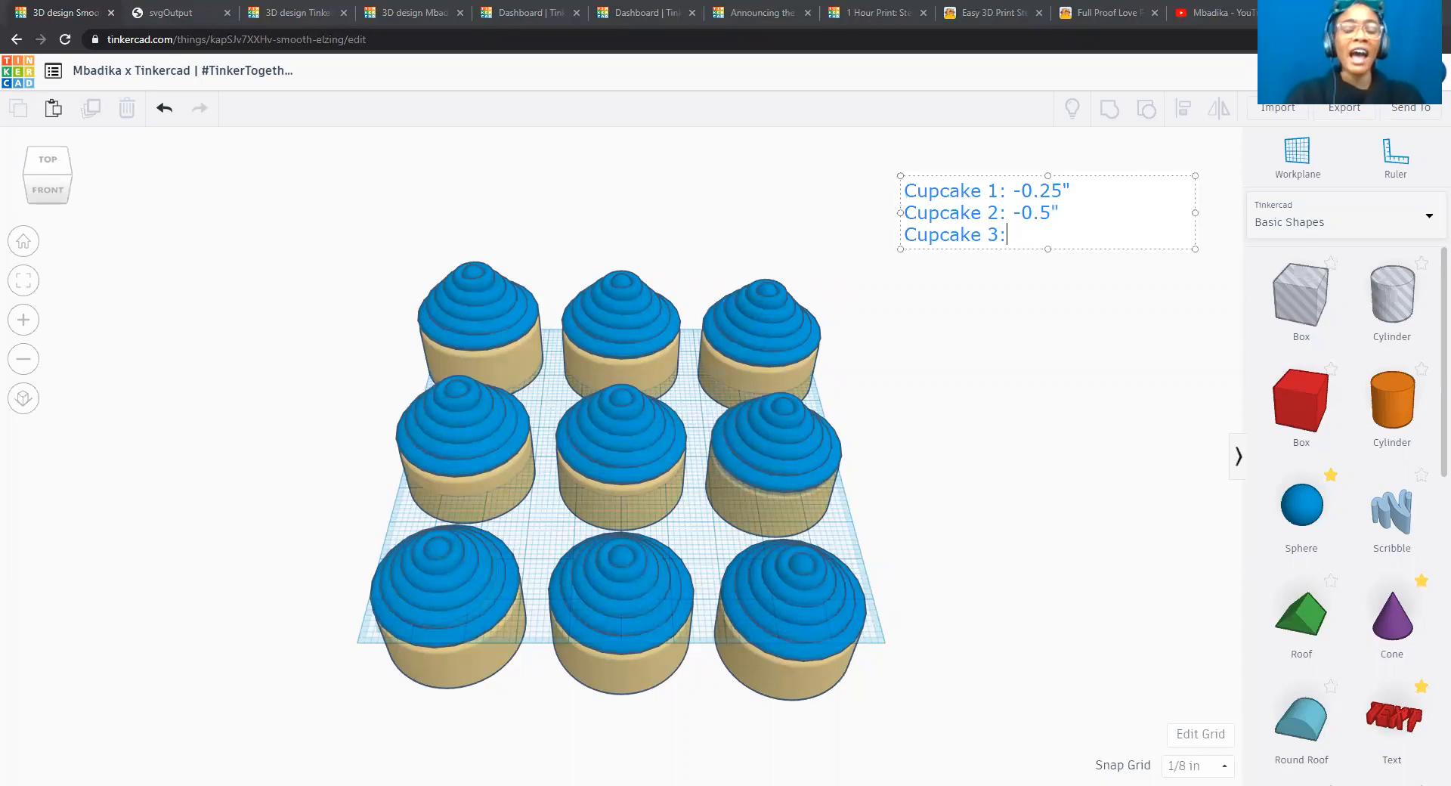
{"action": "type", "text": " 0-."}
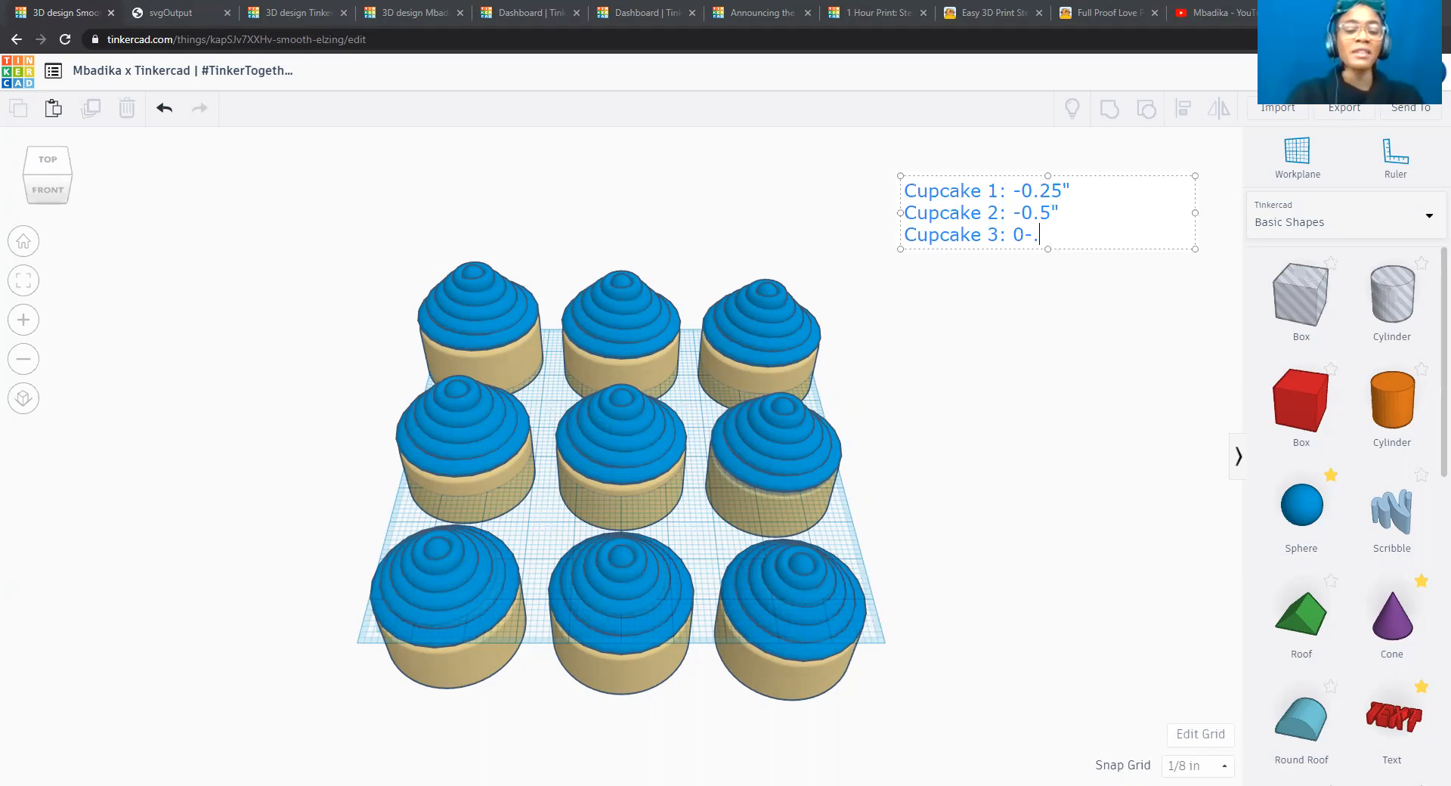
{"action": "type", "text": "75\""}
{"action": "key", "text": "BackSpace"}
{"action": "key", "text": "BackSpace"}
{"action": "key", "text": "BackSpace"}
{"action": "key", "text": "BackSpace"}
{"action": "key", "text": "BackSpace"}
{"action": "key", "text": "BackSpace"}
{"action": "type", "text": "-0.75:"}
{"action": "key", "text": "BackSpace"}
{"action": "type", "text": "\""}
Add the annotation lines "Cupcake 4: -1.0"" and "Cupcake 5: -1.25"".
{"action": "key", "text": "Return"}
{"action": "type", "text": "Cupcake 4"}
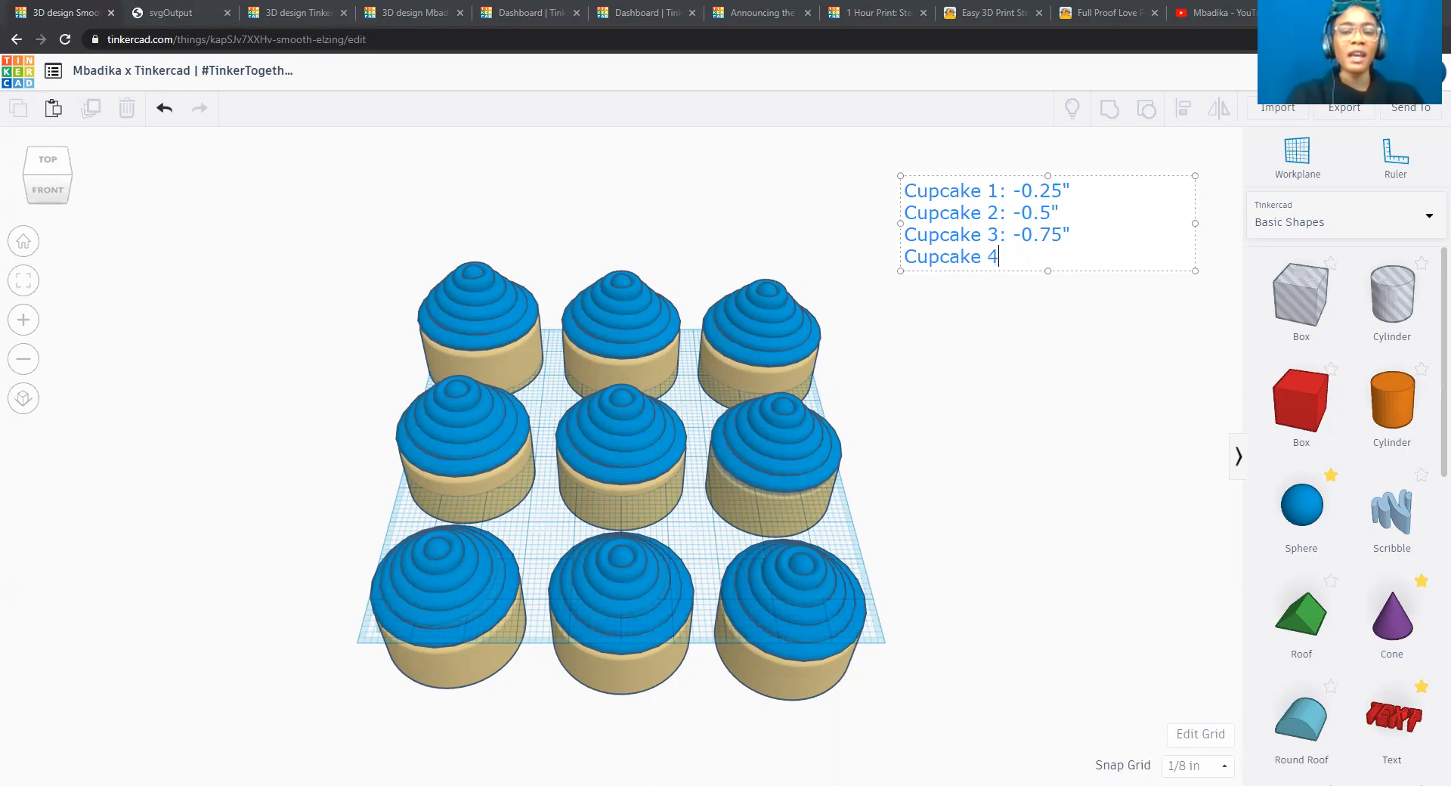
{"action": "type", "text": ": -"}
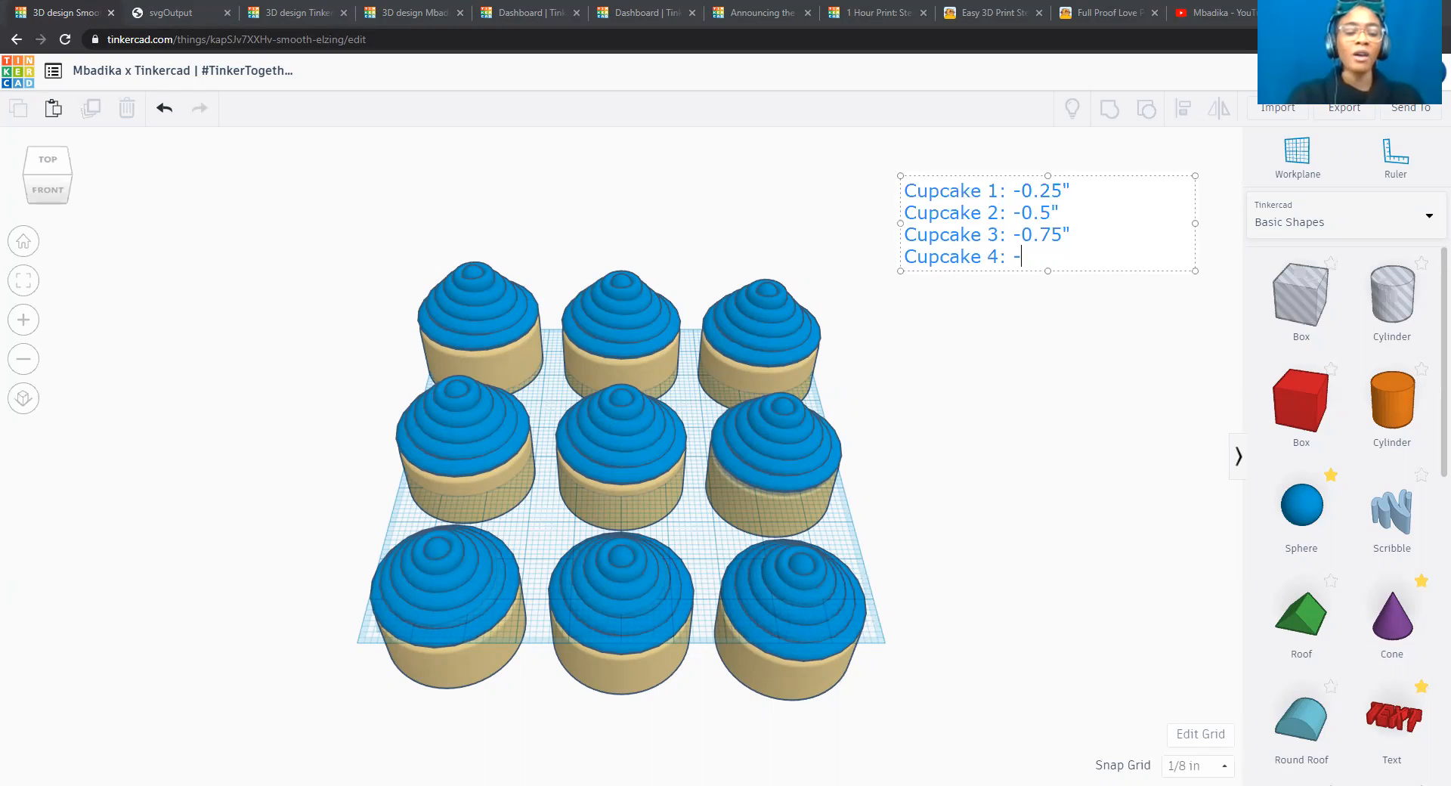
{"action": "type", "text": "1.0\""}
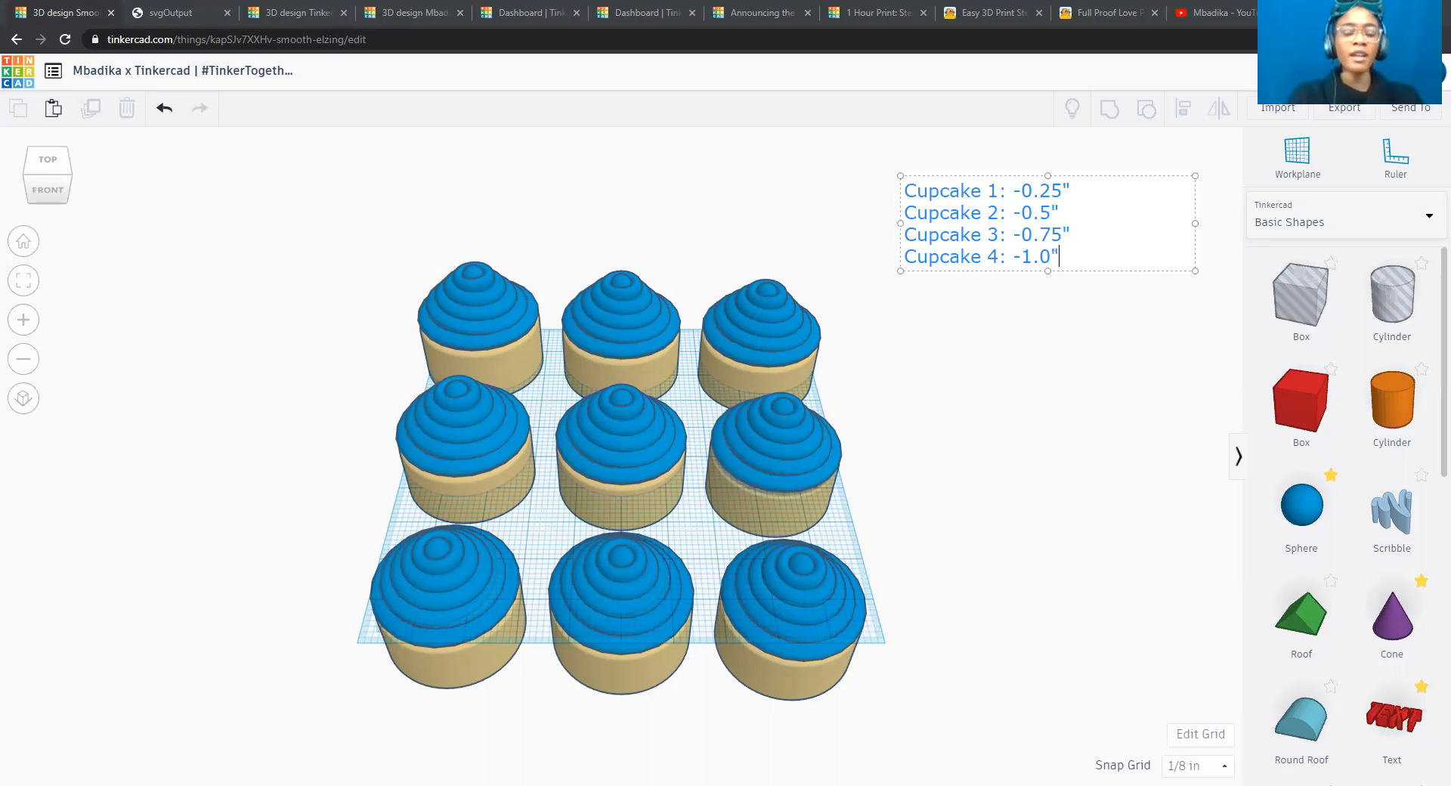
{"action": "key", "text": "Return"}
{"action": "type", "text": "Cupcake "}
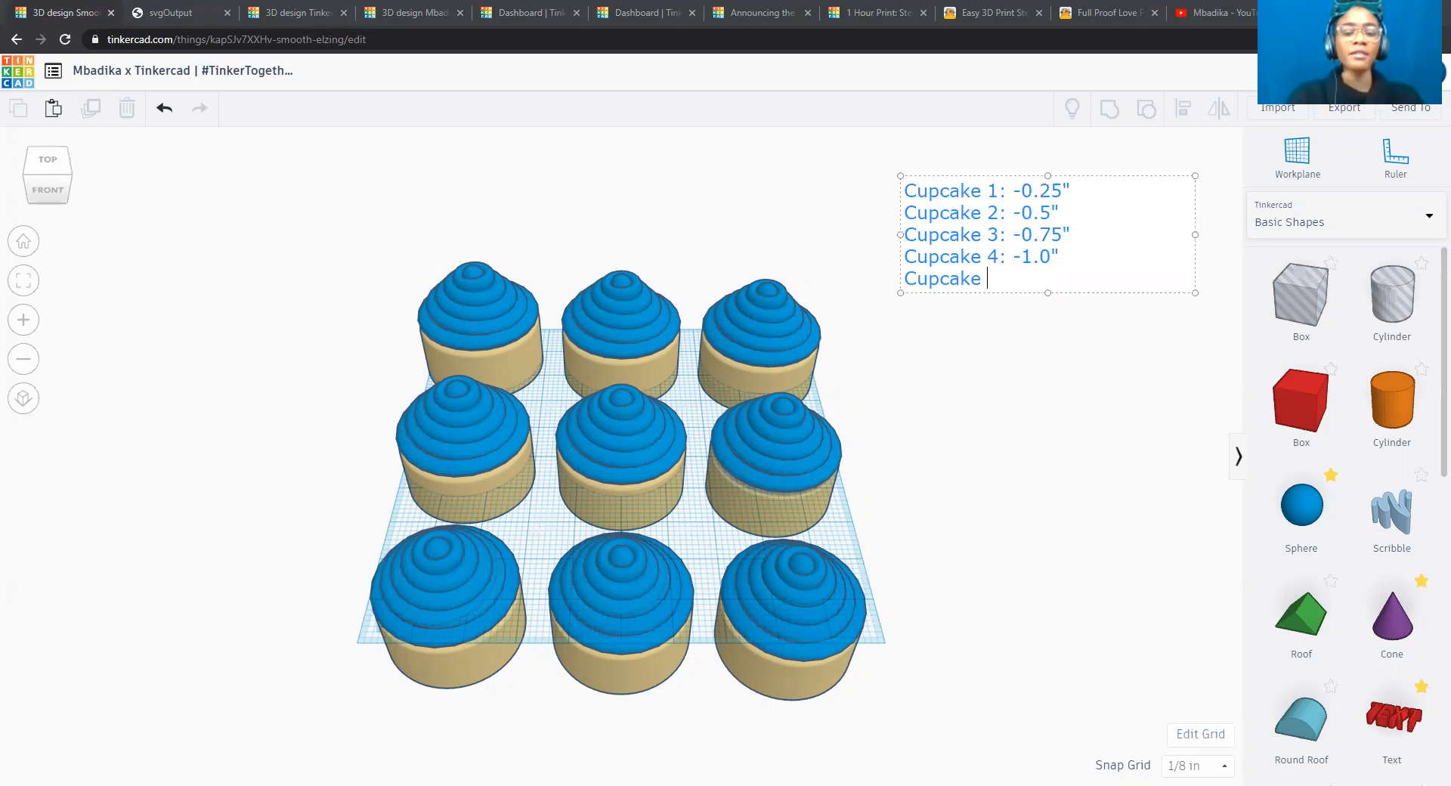
{"action": "type", "text": "5:"}
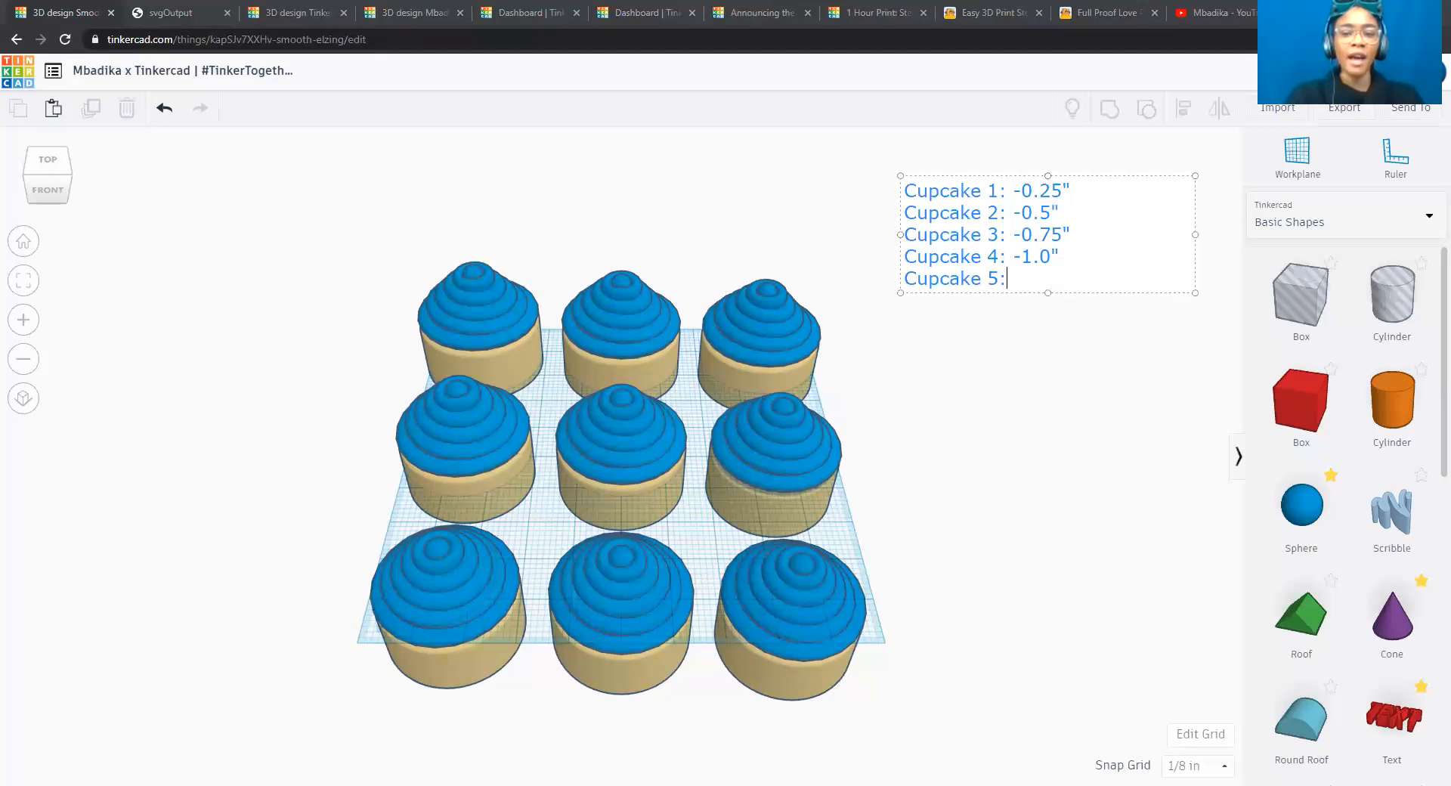
{"action": "type", "text": " -1.25\""}
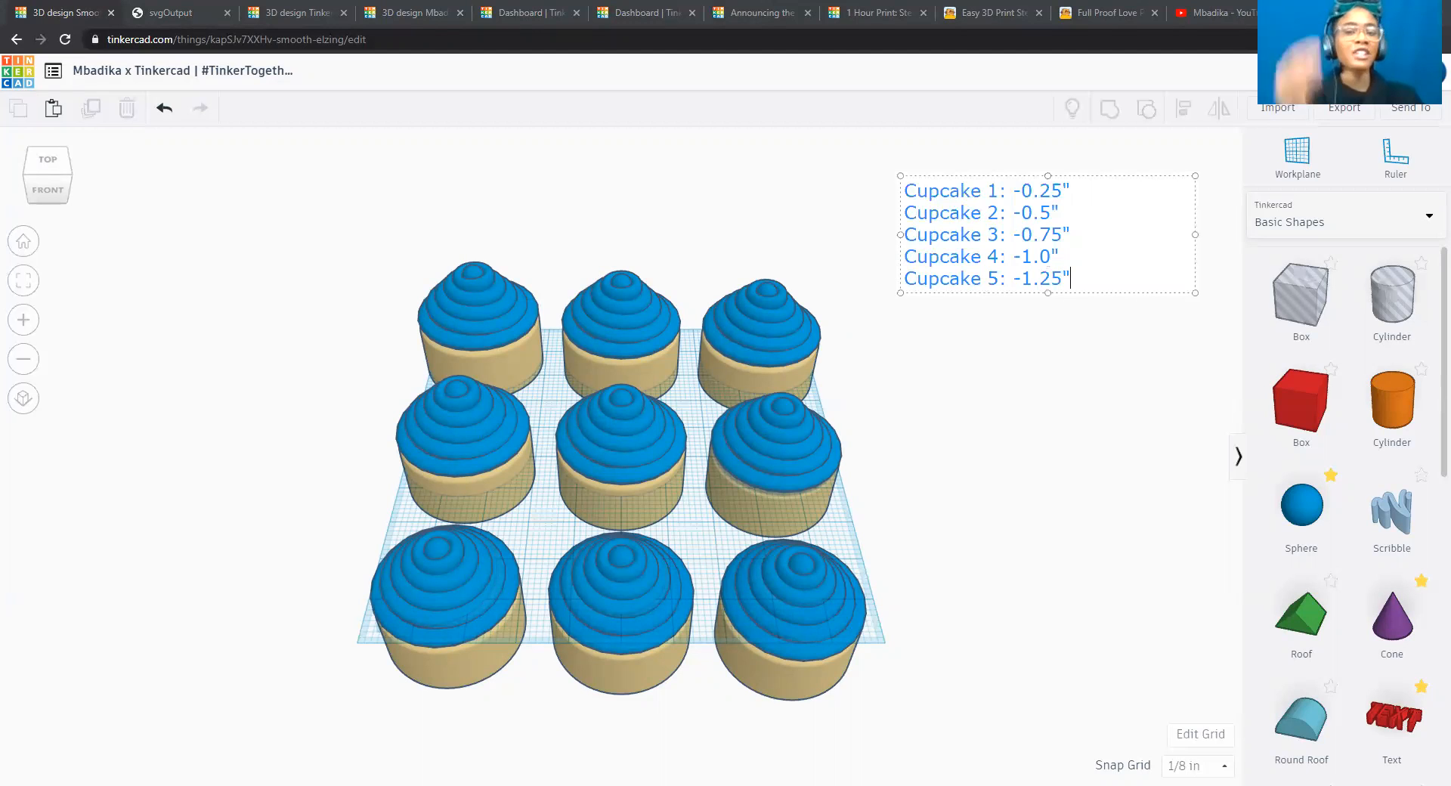
Add the annotation lines "Cupcake 6: -1.5"" and "Cupcake 7: -1.75"".
{"action": "key", "text": "Return"}
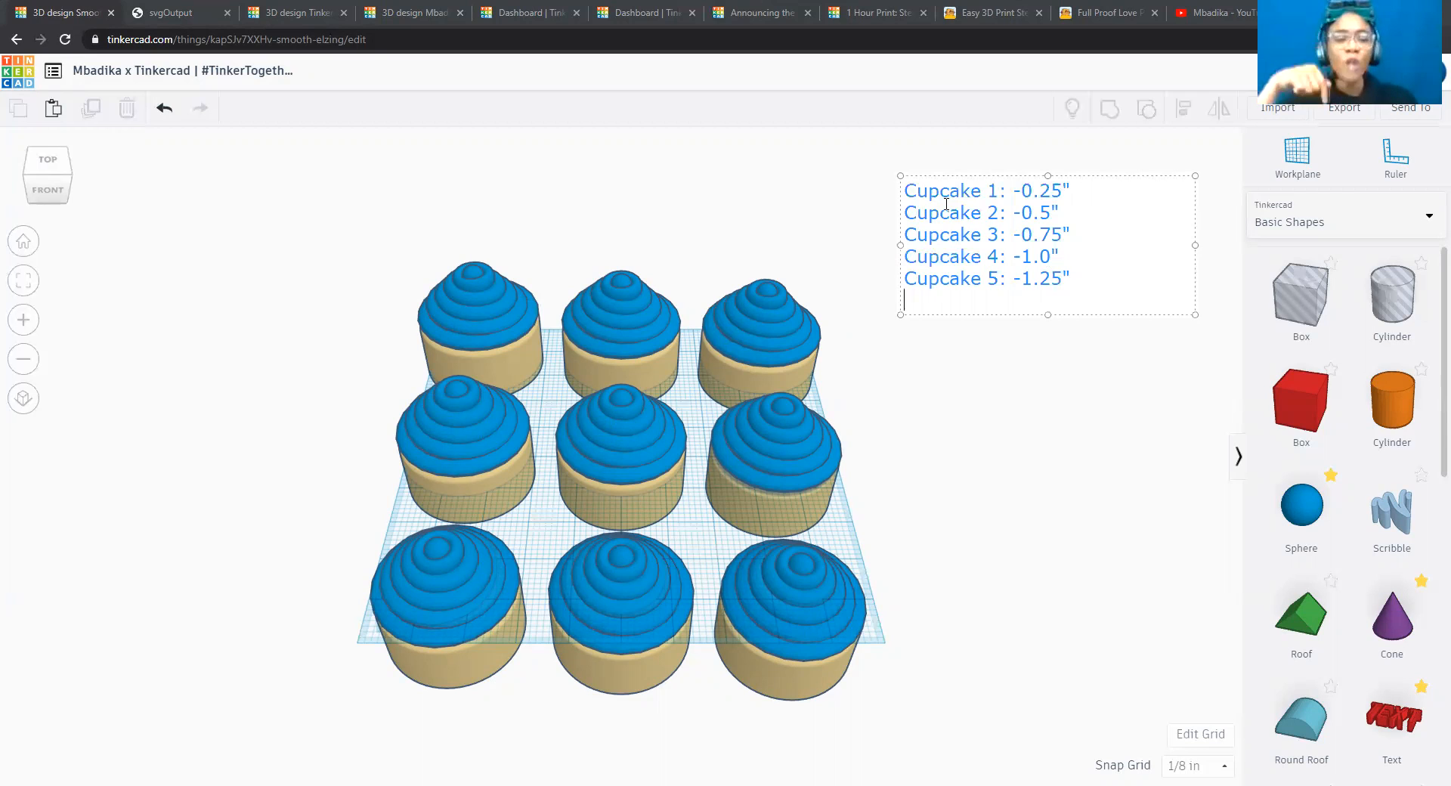
{"action": "type", "text": "Cupcake 6: -1.5\""}
{"action": "key", "text": "Return"}
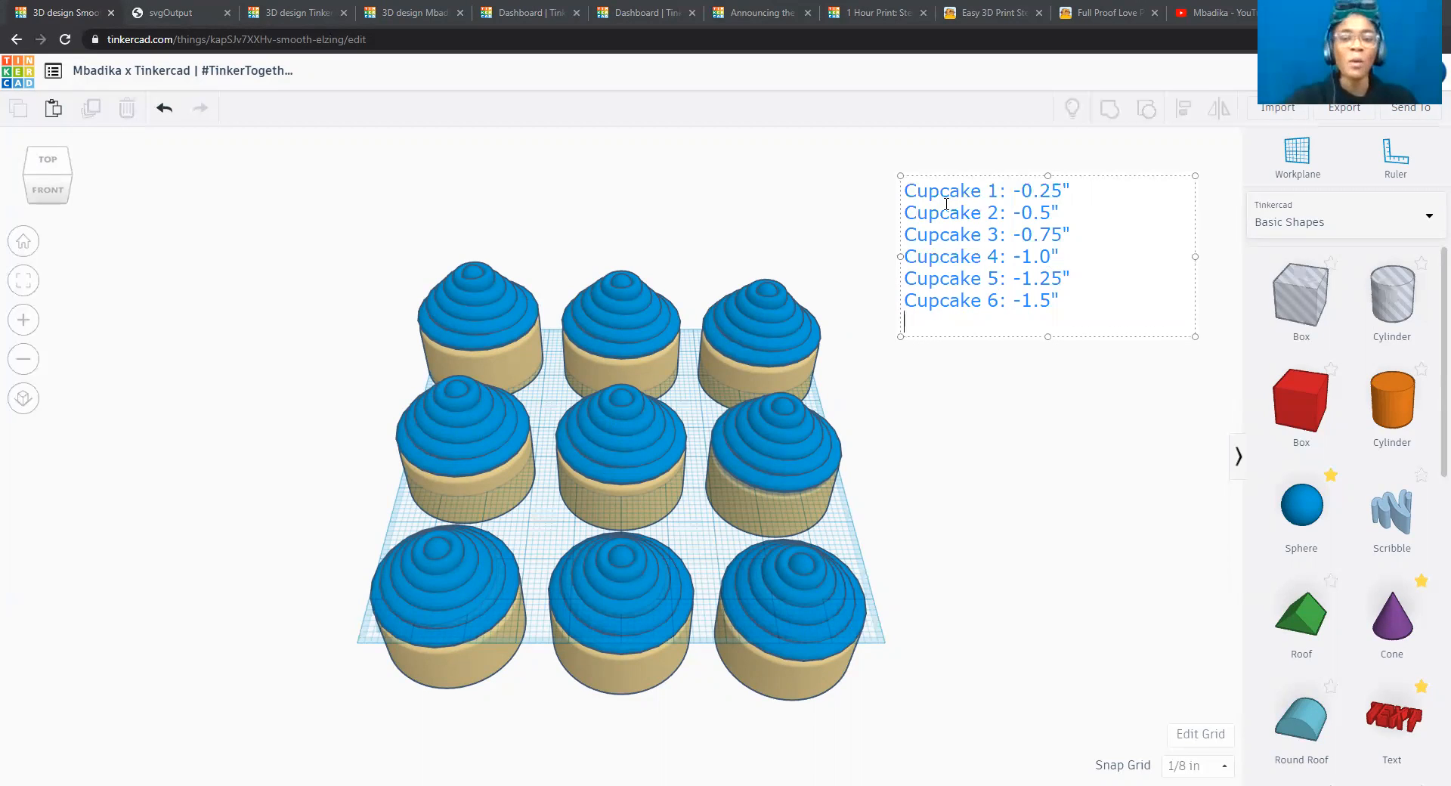
{"action": "type", "text": "Cupcake 7"}
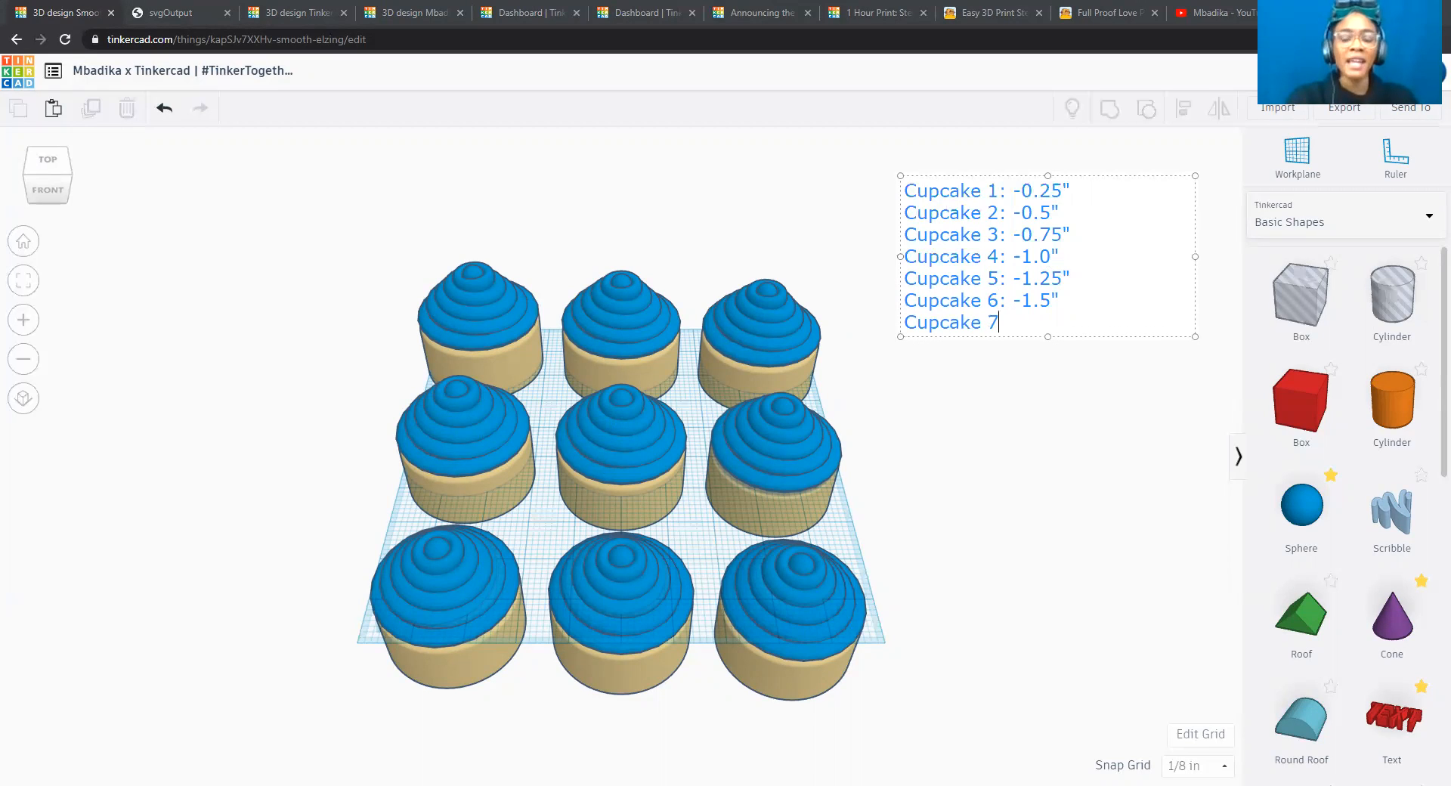
{"action": "type", "text": ": -1"}
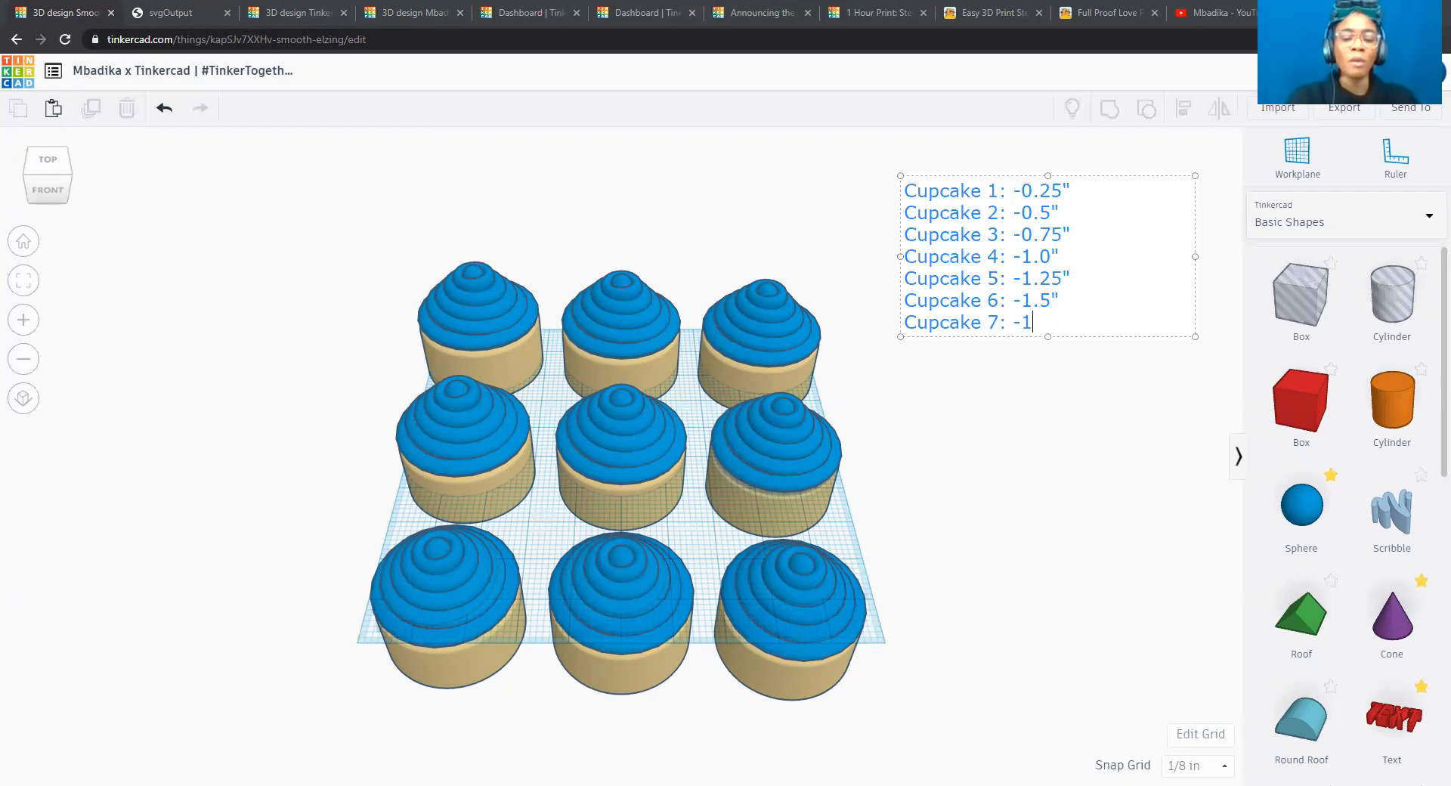
{"action": "type", "text": ".75\""}
Add the annotation lines "Cupcake 8: 2.0"" and "Cupcake 9:2.25"".
{"action": "key", "text": "Return"}
{"action": "type", "text": "Cupcake 8: "}
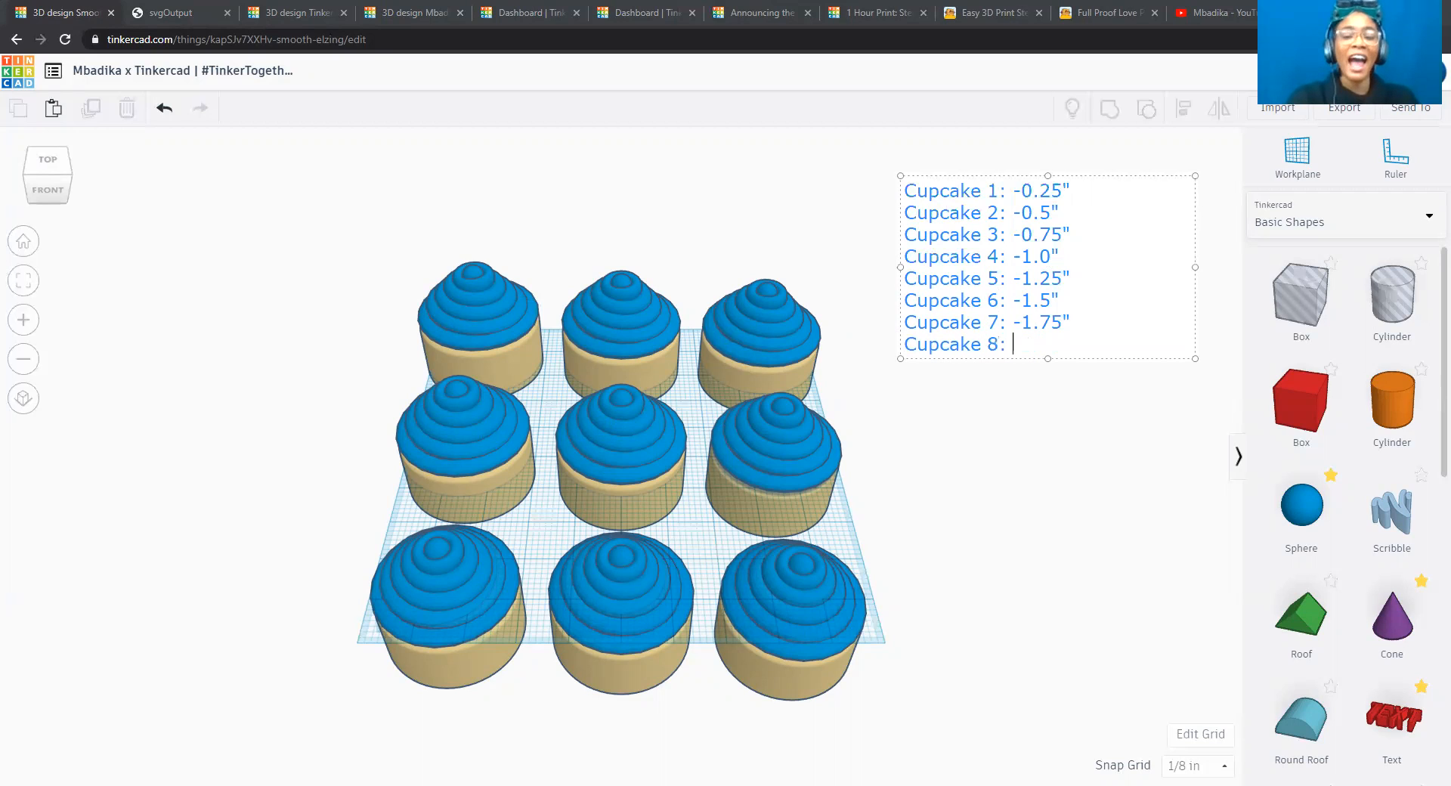
{"action": "type", "text": "2.0\""}
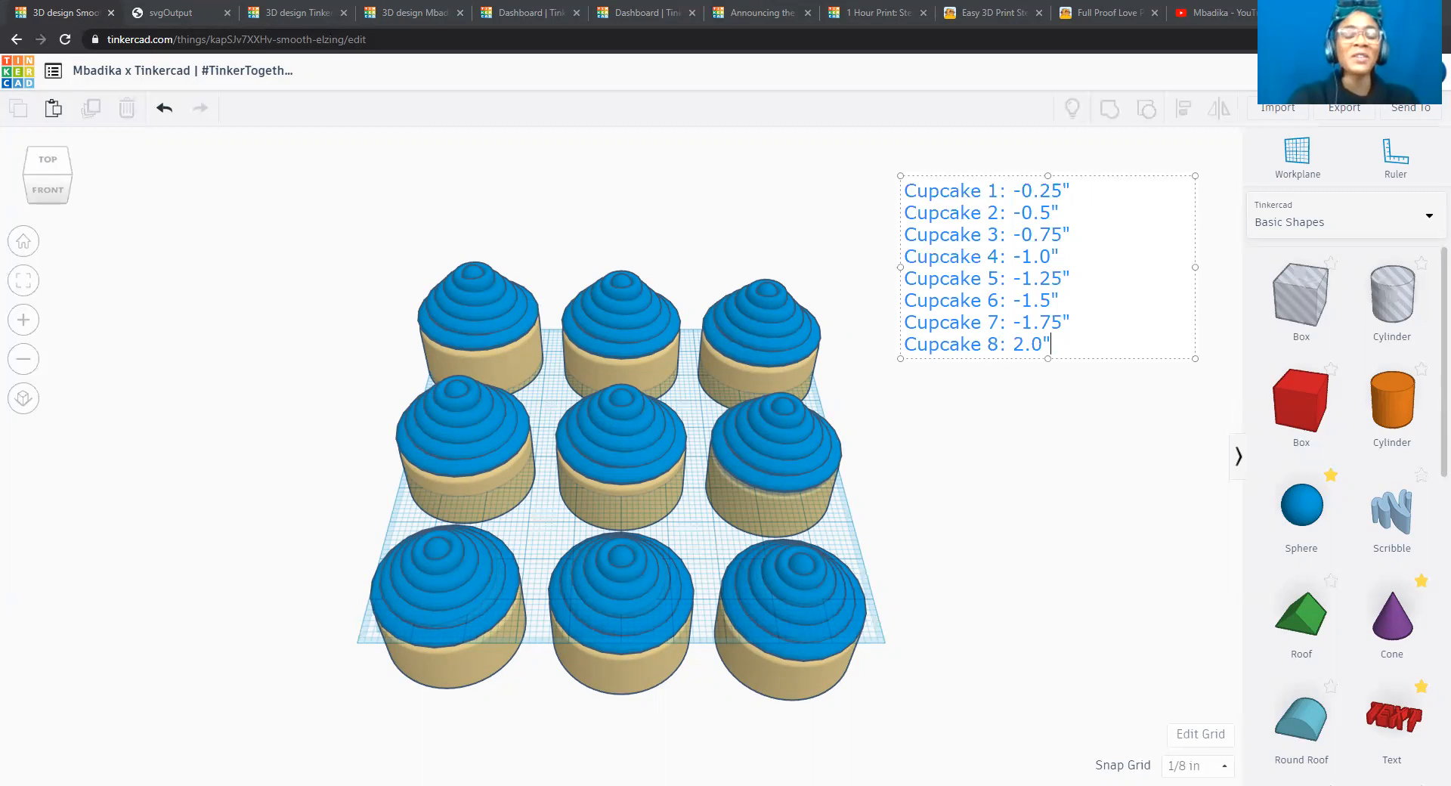
{"action": "key", "text": "Return"}
{"action": "type", "text": "Cup"}
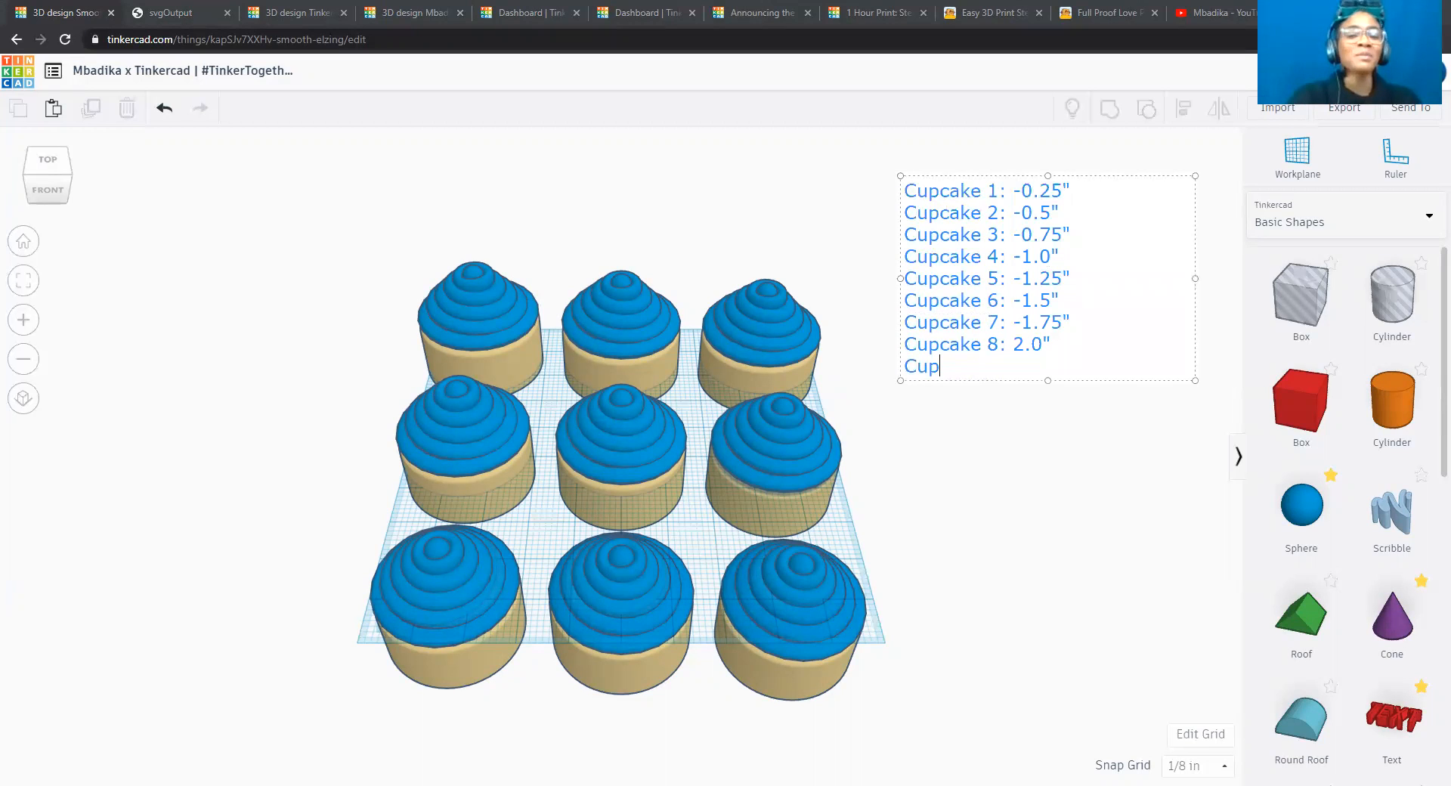
{"action": "type", "text": "cake 9:2.25\""}
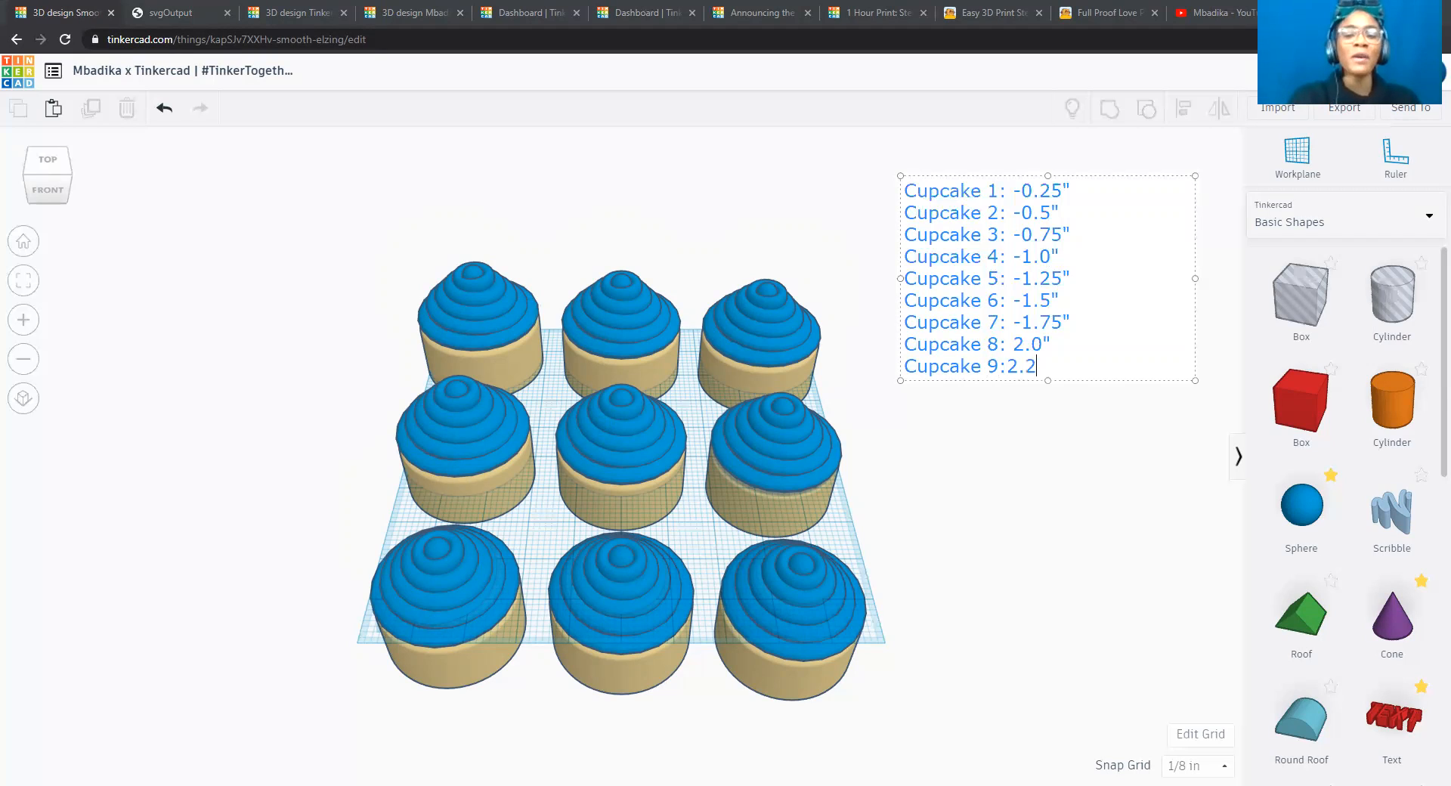
Insert a minus sign before the values for Cupcake 8 and Cupcake 9, making them -2.0" and -2.25", and finish the annotation.
{"action": "left_click", "coordinate": [1051, 344]}
{"action": "key", "text": "Left"}
{"action": "key", "text": "Left"}
{"action": "type", "text": "-"}
{"action": "key", "text": "Down"}
{"action": "key", "text": "Left"}
{"action": "type", "text": "-"}
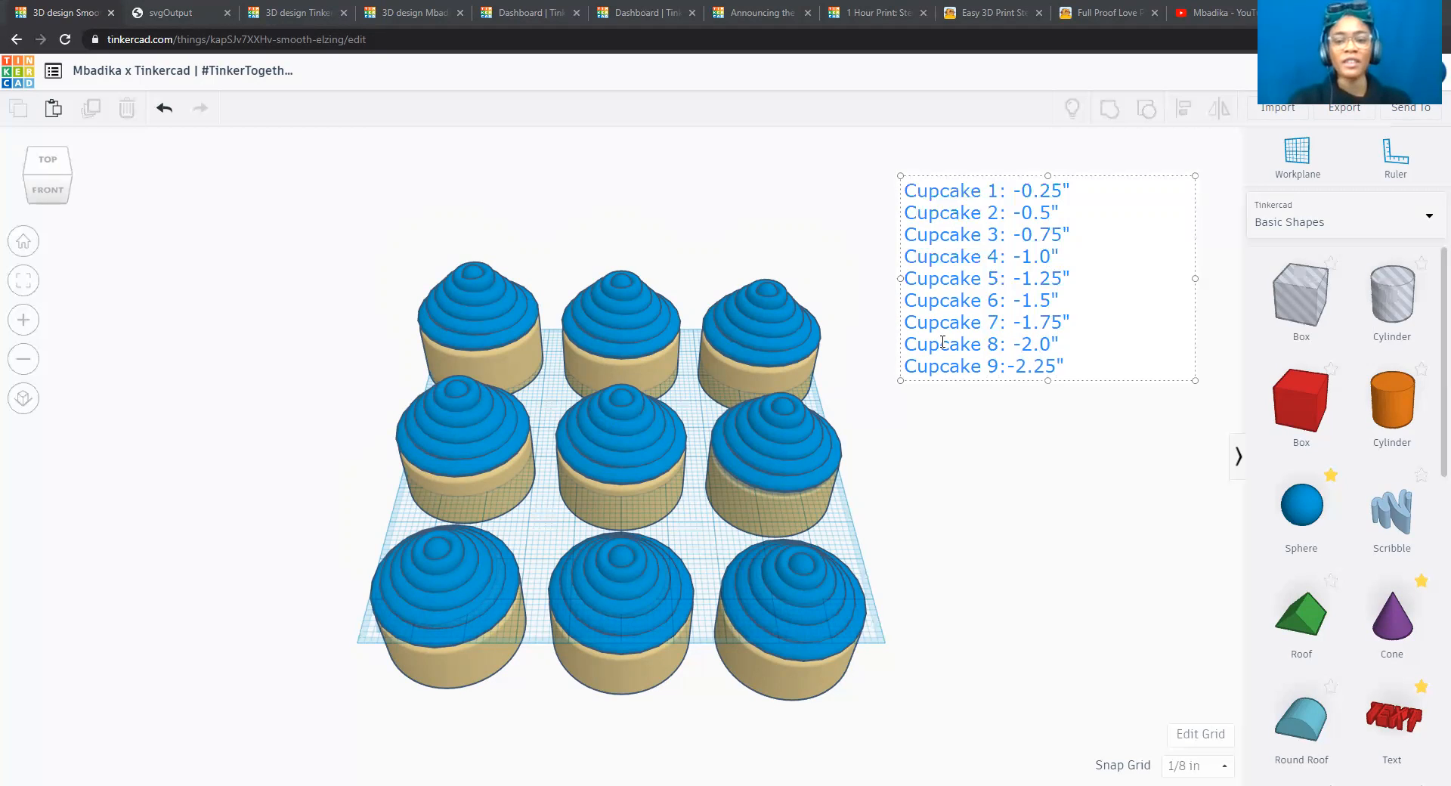
{"action": "left_click", "coordinate": [978, 462]}
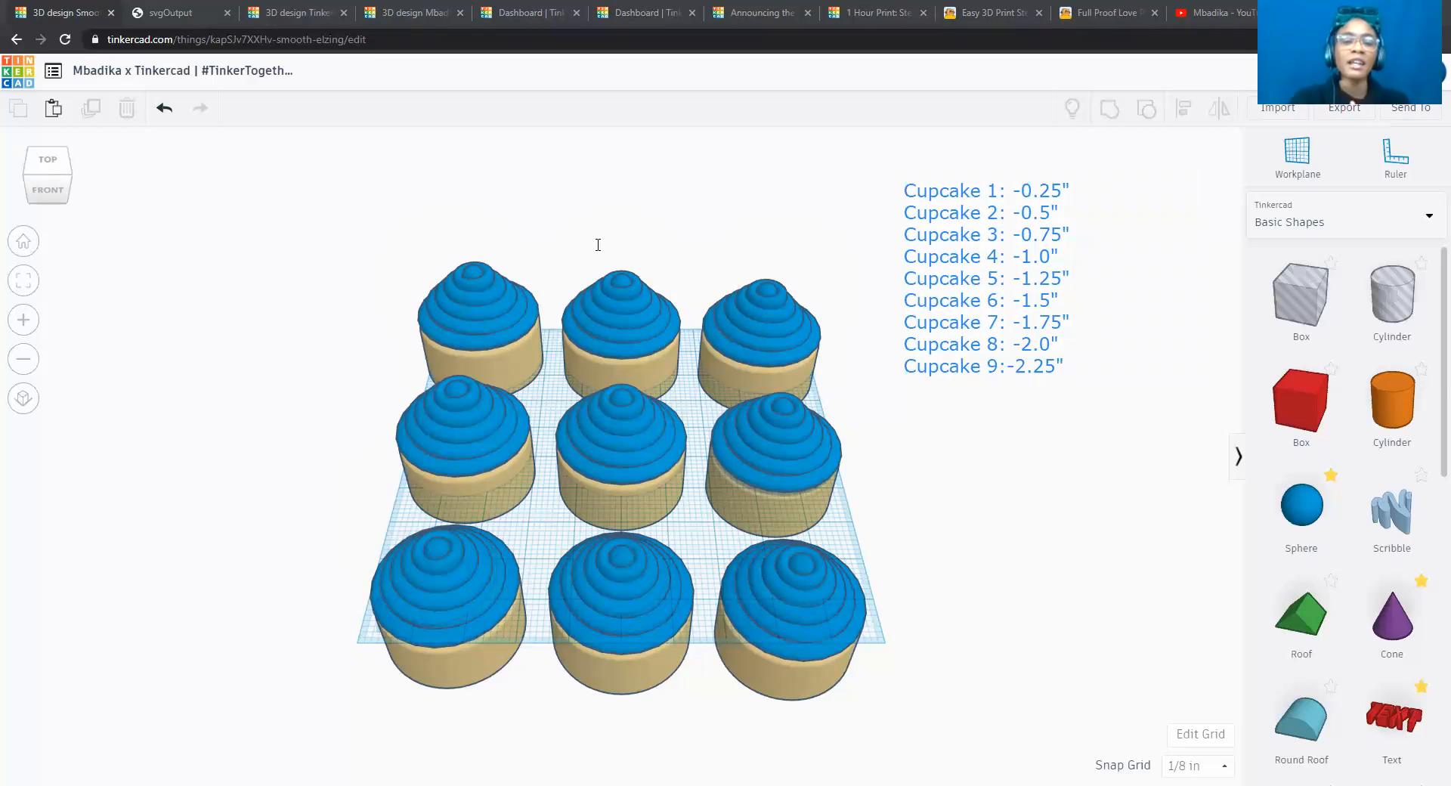
{"action": "left_click", "coordinate": [460, 227]}
{"action": "type", "text": "1"}
{"action": "key", "text": "Tab"}
{"action": "type", "text": "2"}
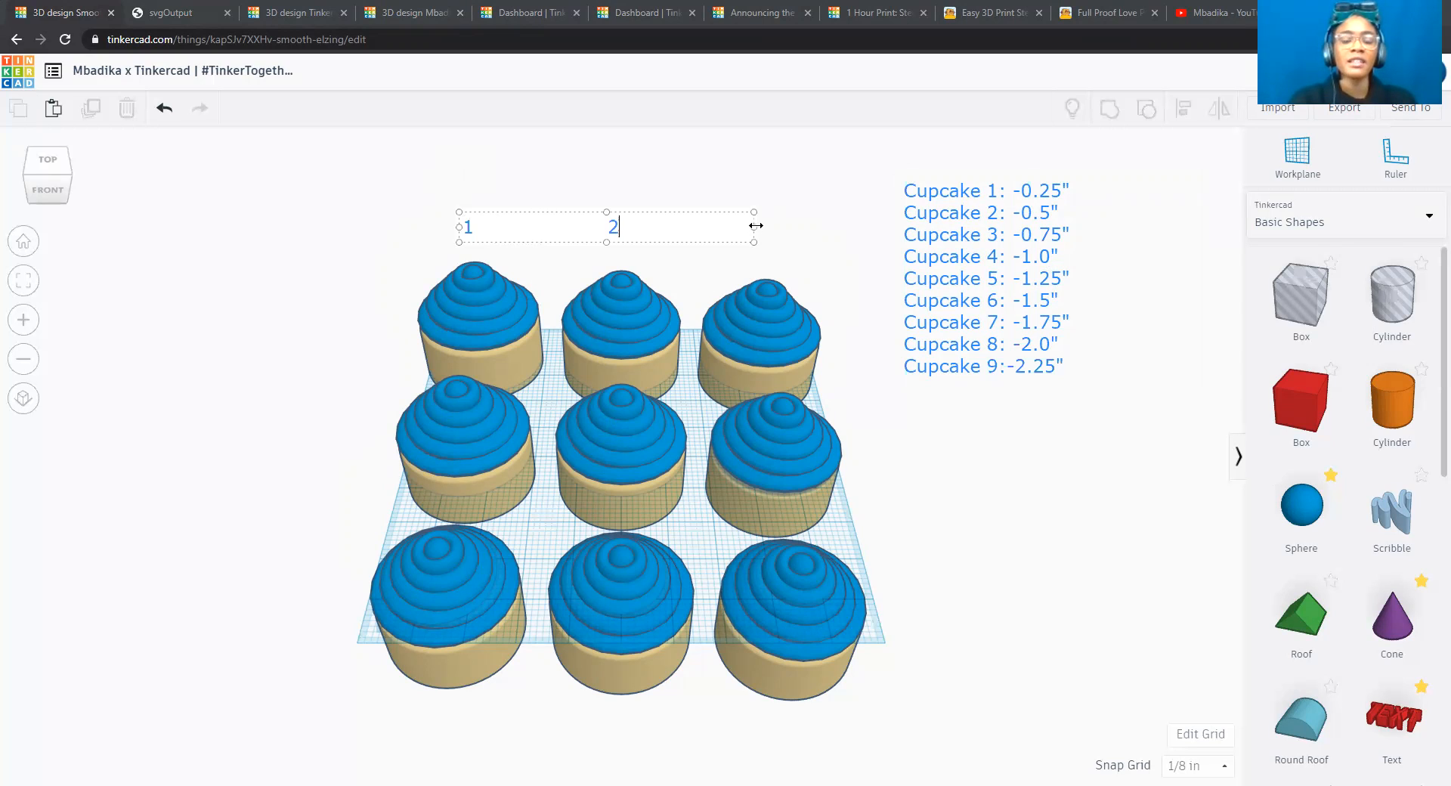
{"action": "left_click_drag", "start_coordinate": [756, 225], "coordinate": [818, 227]}
{"action": "key", "text": "Tab"}
{"action": "type", "text": "3"}
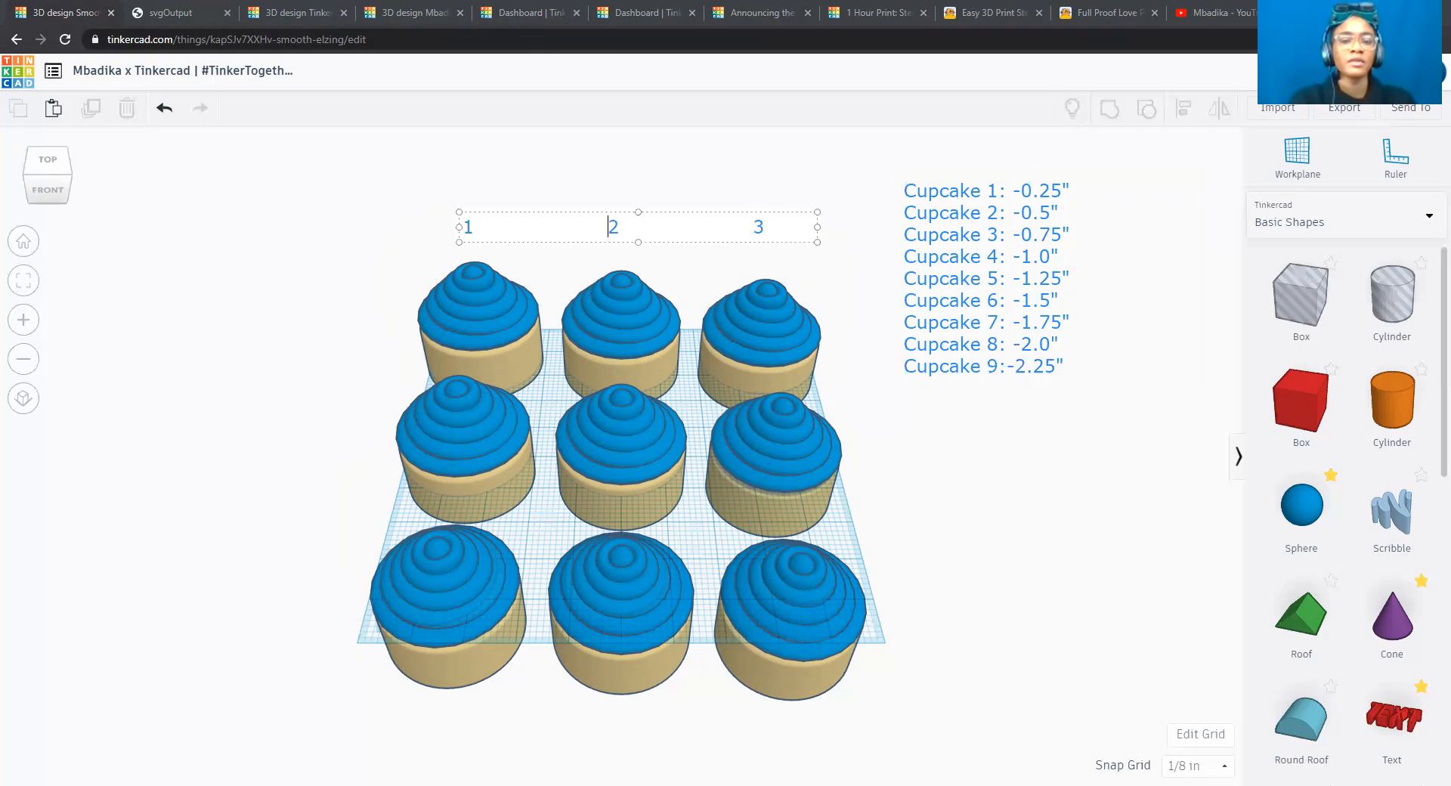
{"action": "left_click", "coordinate": [460, 186]}
{"action": "left_click", "coordinate": [491, 226]}
{"action": "left_click", "coordinate": [538, 184]}
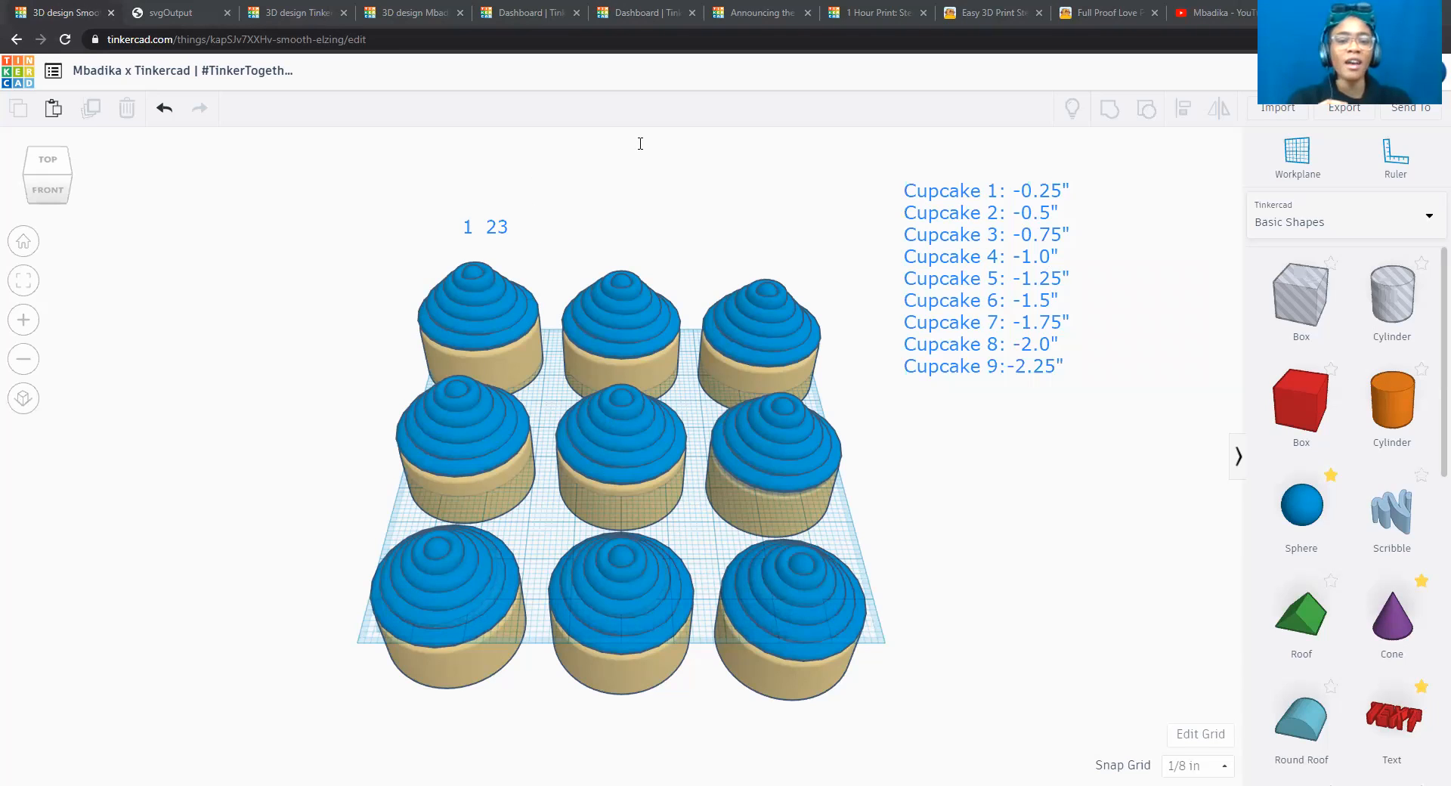
{"action": "left_click", "coordinate": [652, 106]}
{"action": "left_click", "coordinate": [502, 224]}
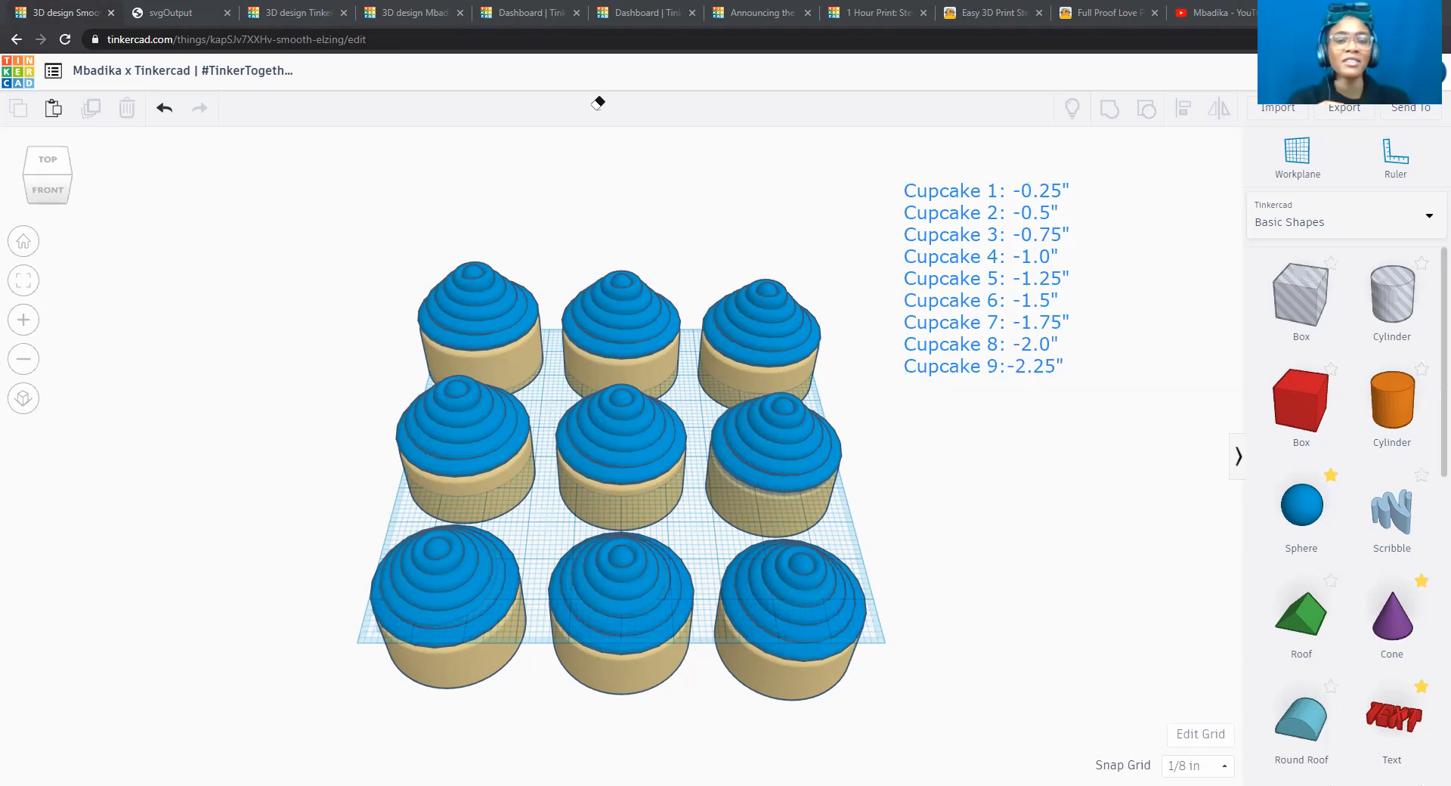
Label the three back-row cupcakes 1, 2 and 3 from left to right with a separate text annotation above each.
{"action": "left_click", "coordinate": [473, 233]}
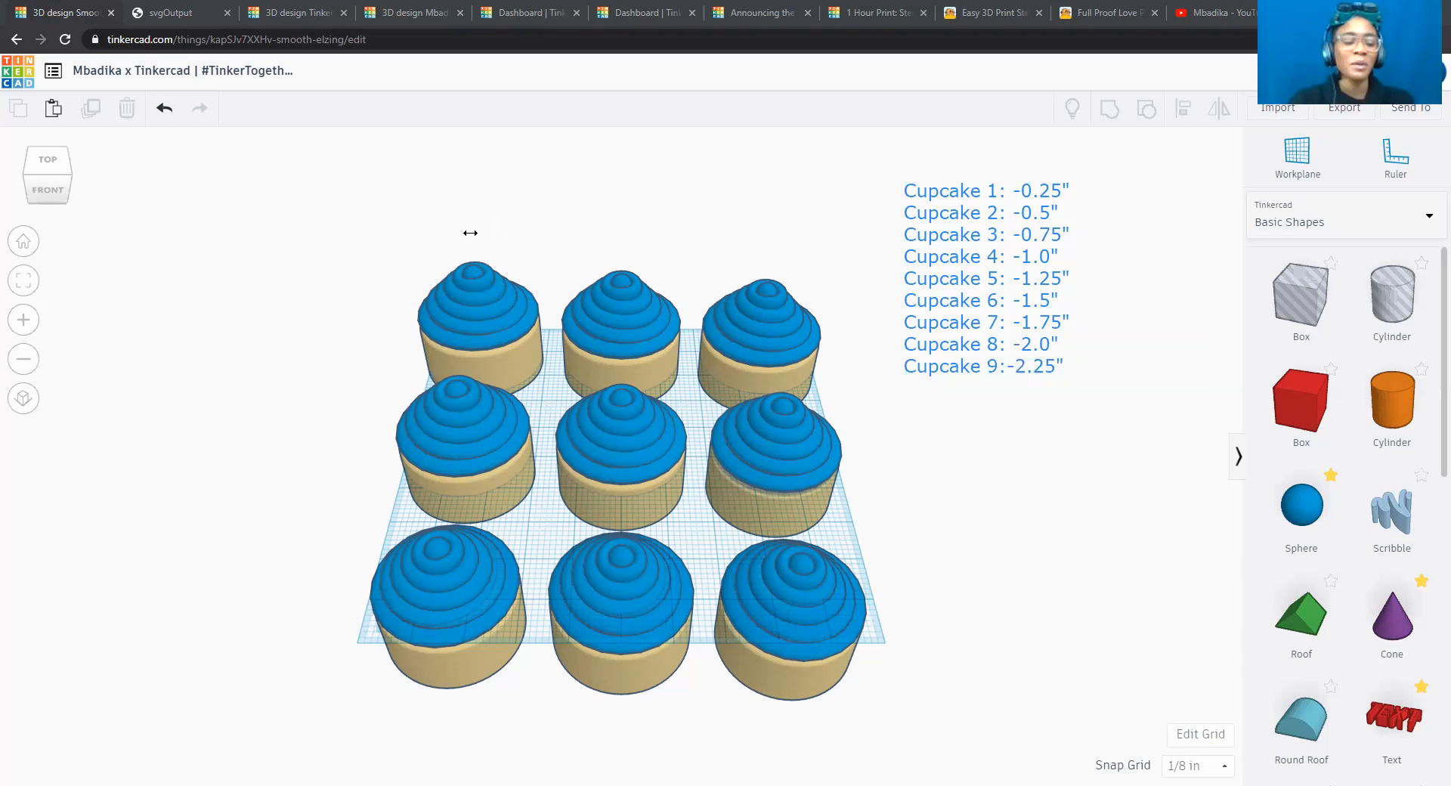
{"action": "type", "text": "1"}
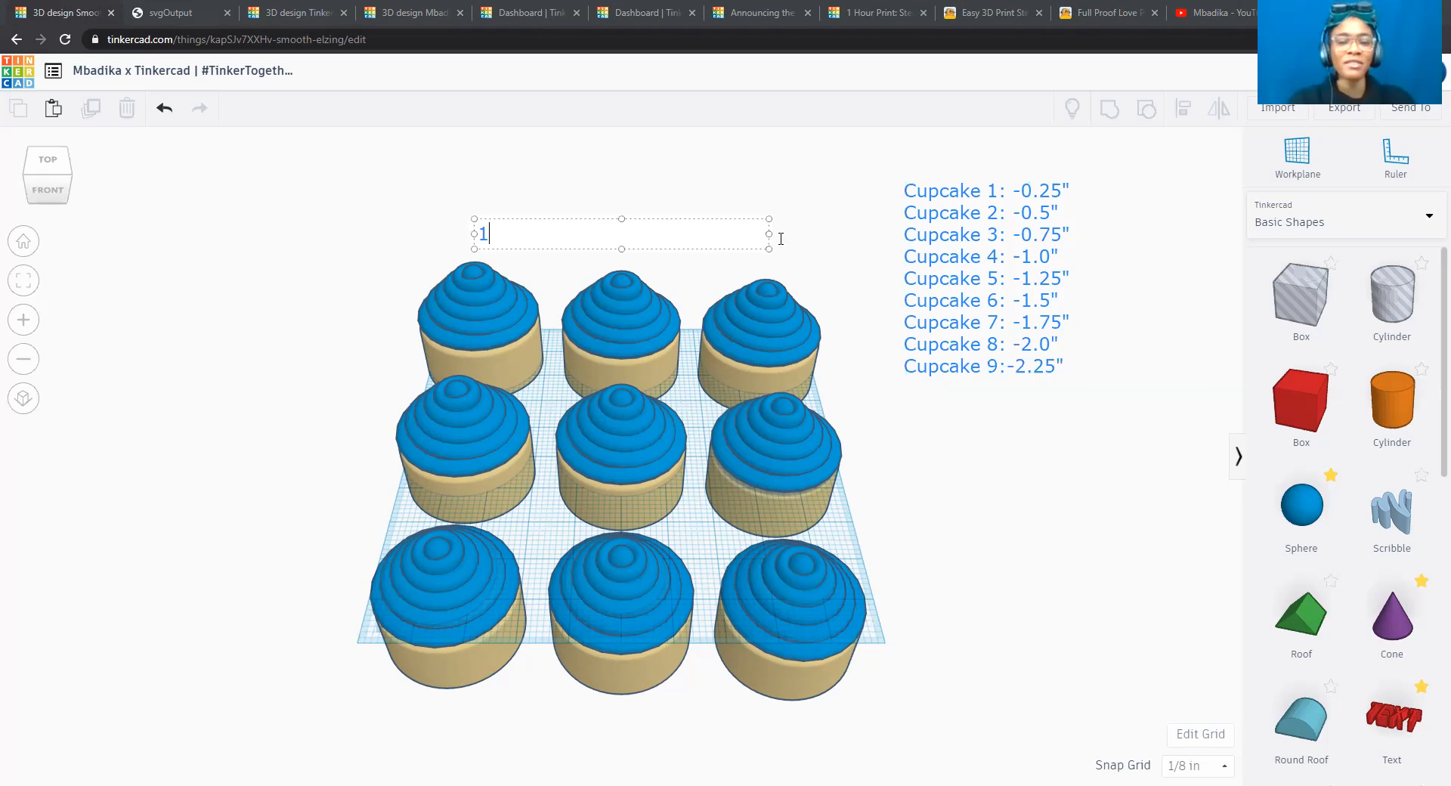
{"action": "left_click_drag", "start_coordinate": [768, 233], "coordinate": [500, 234]}
{"action": "left_click", "coordinate": [616, 236]}
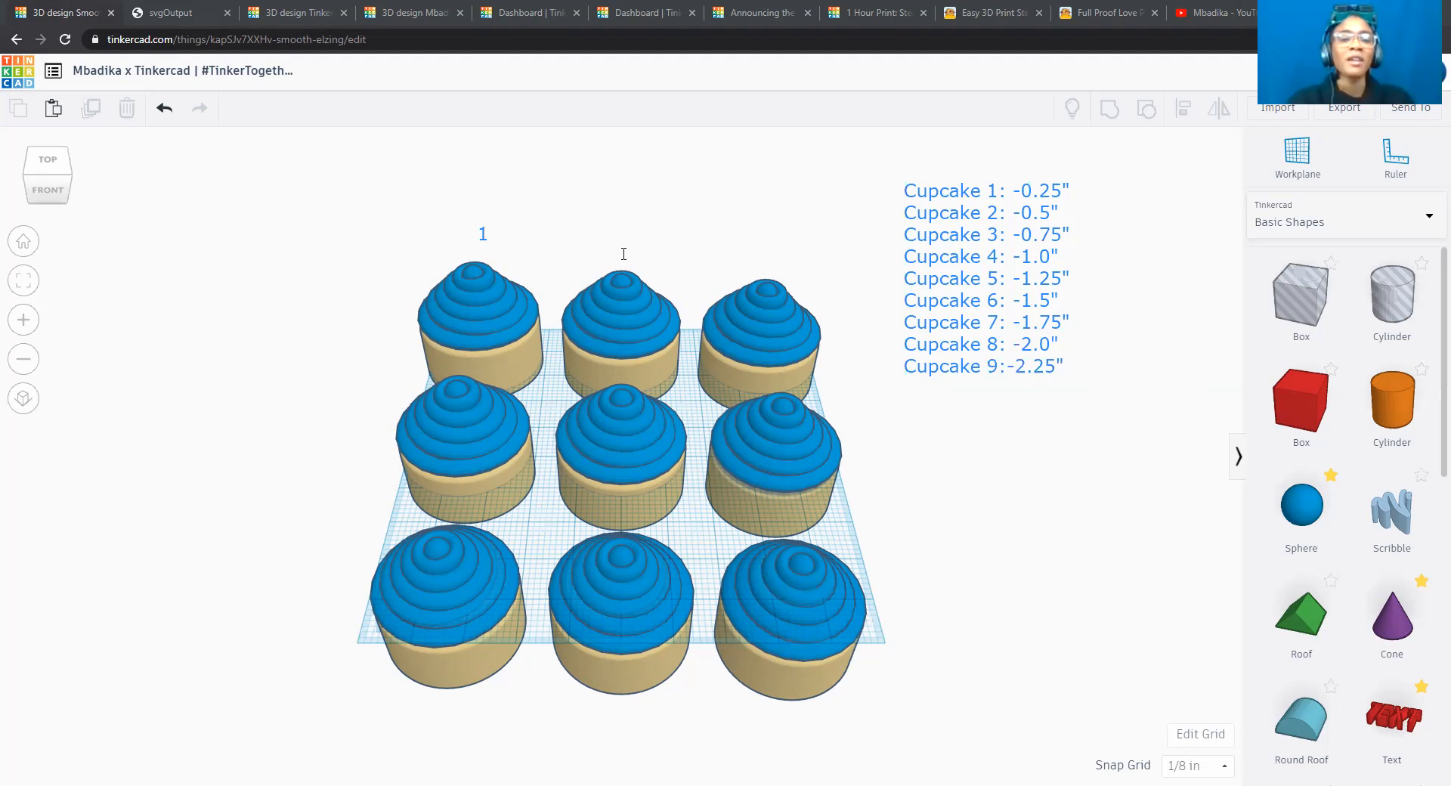
{"action": "left_click", "coordinate": [623, 253]}
{"action": "type", "text": "2"}
{"action": "left_click", "coordinate": [672, 196]}
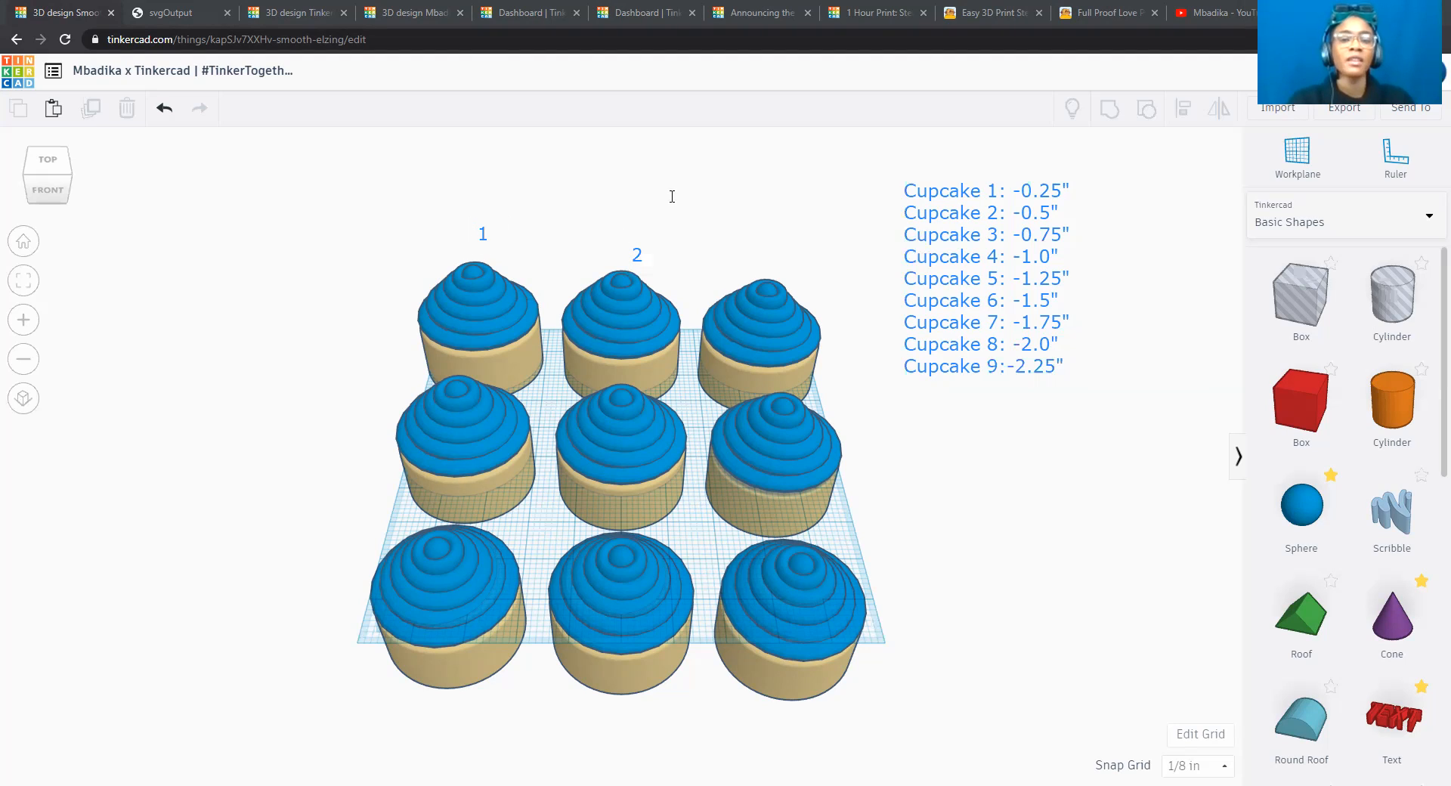
{"action": "left_click", "coordinate": [777, 257]}
{"action": "type", "text": "3"}
{"action": "left_click", "coordinate": [711, 215]}
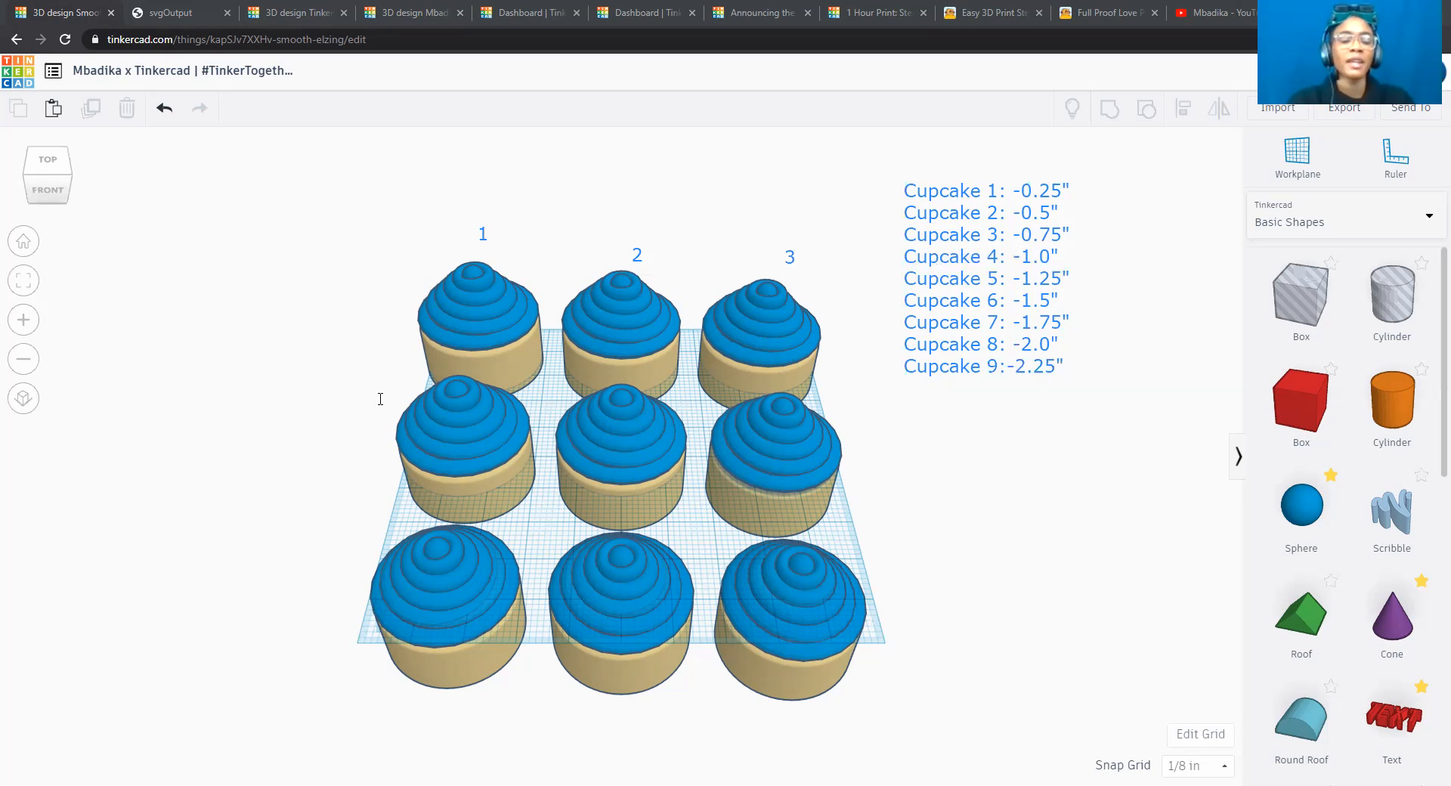
Label the three middle-row cupcakes 4, 5 and 6 from left to right with a separate text annotation beside each.
{"action": "left_click", "coordinate": [382, 401]}
{"action": "type", "text": "4"}
{"action": "left_click", "coordinate": [316, 349]}
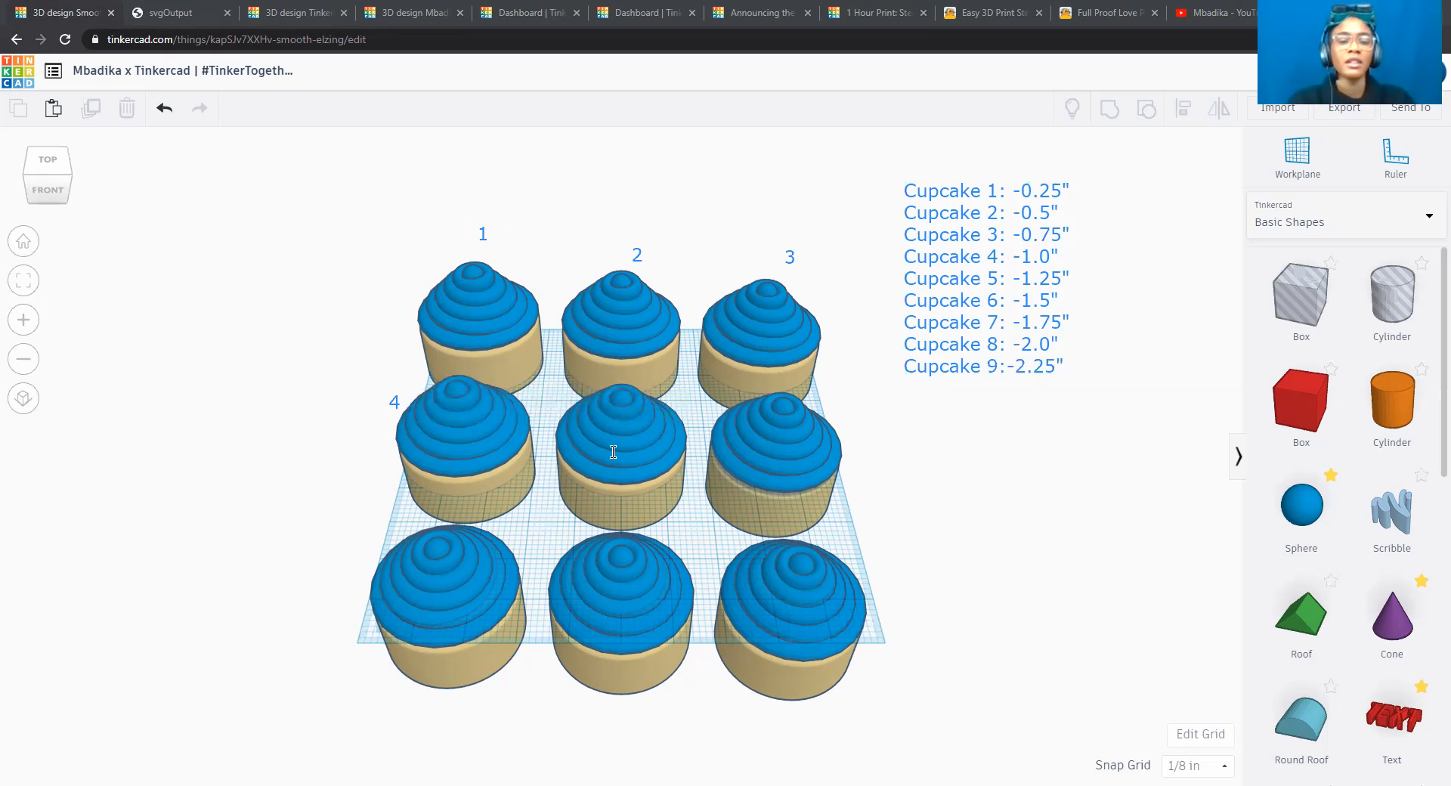
{"action": "left_click", "coordinate": [556, 391]}
{"action": "type", "text": "5"}
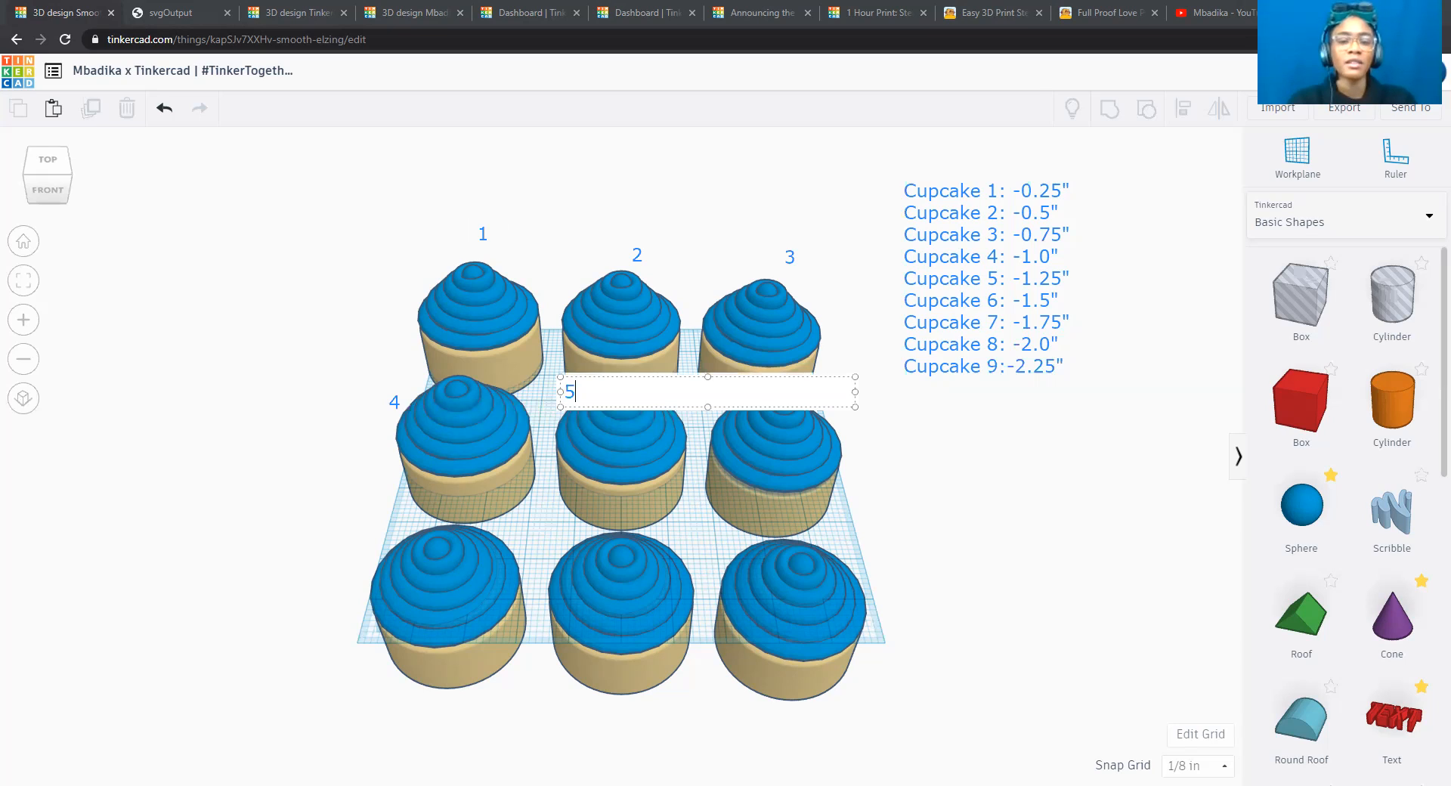
{"action": "left_click", "coordinate": [899, 479]}
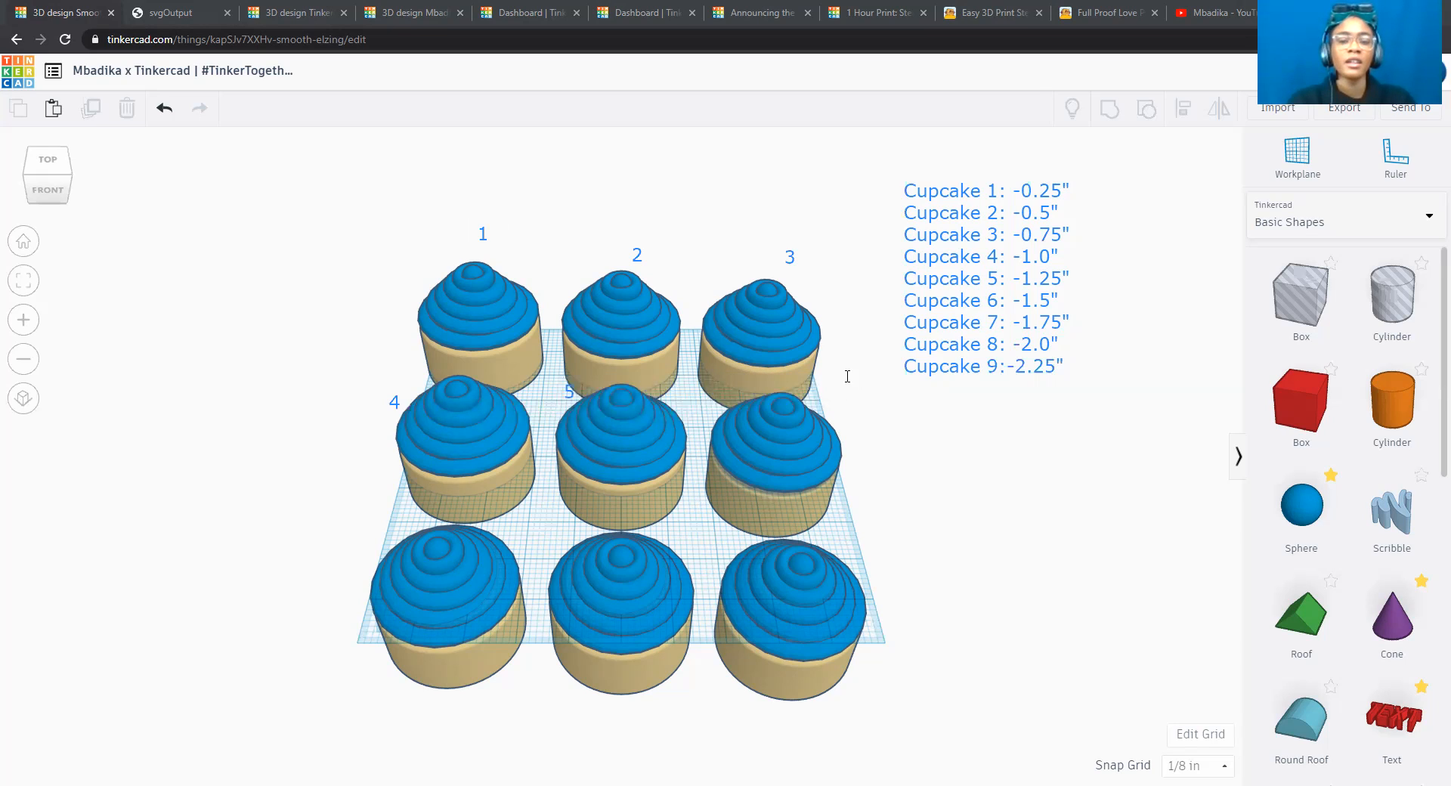
{"action": "left_click", "coordinate": [829, 392]}
{"action": "type", "text": "6"}
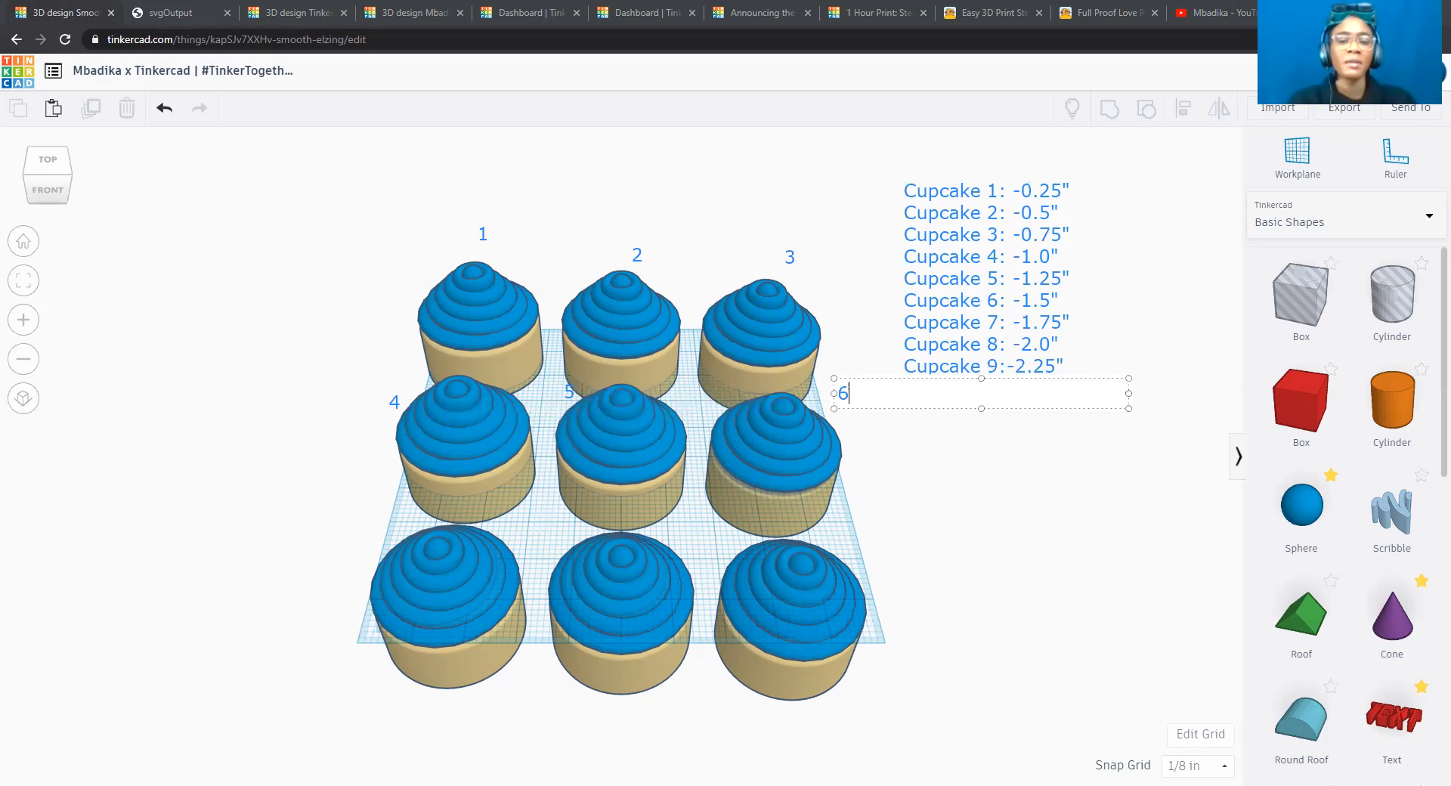
{"action": "left_click", "coordinate": [931, 476]}
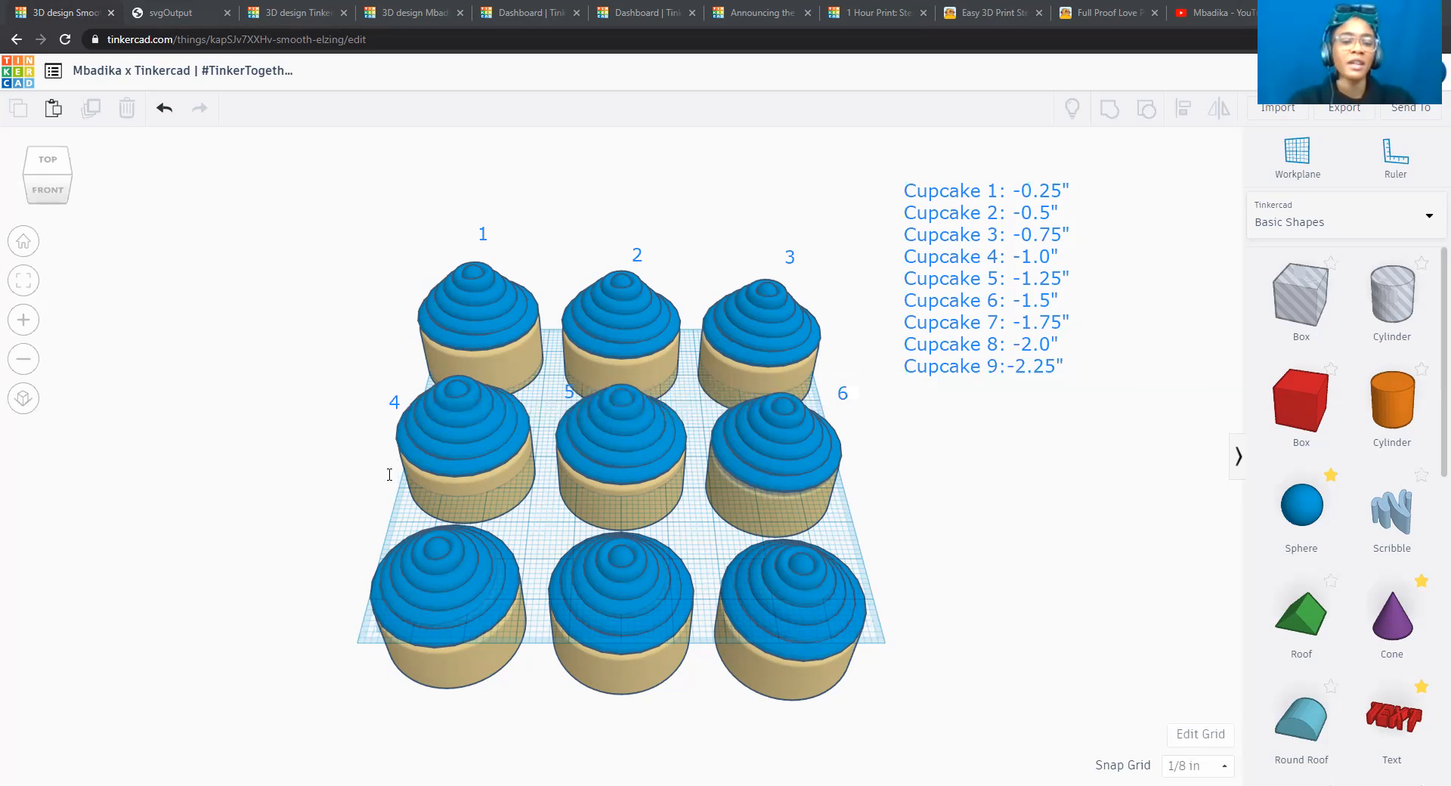
Label the three front-row cupcakes 7, 8 and 9 from left to right with a separate text annotation near each.
{"action": "left_click", "coordinate": [345, 563]}
{"action": "type", "text": "7"}
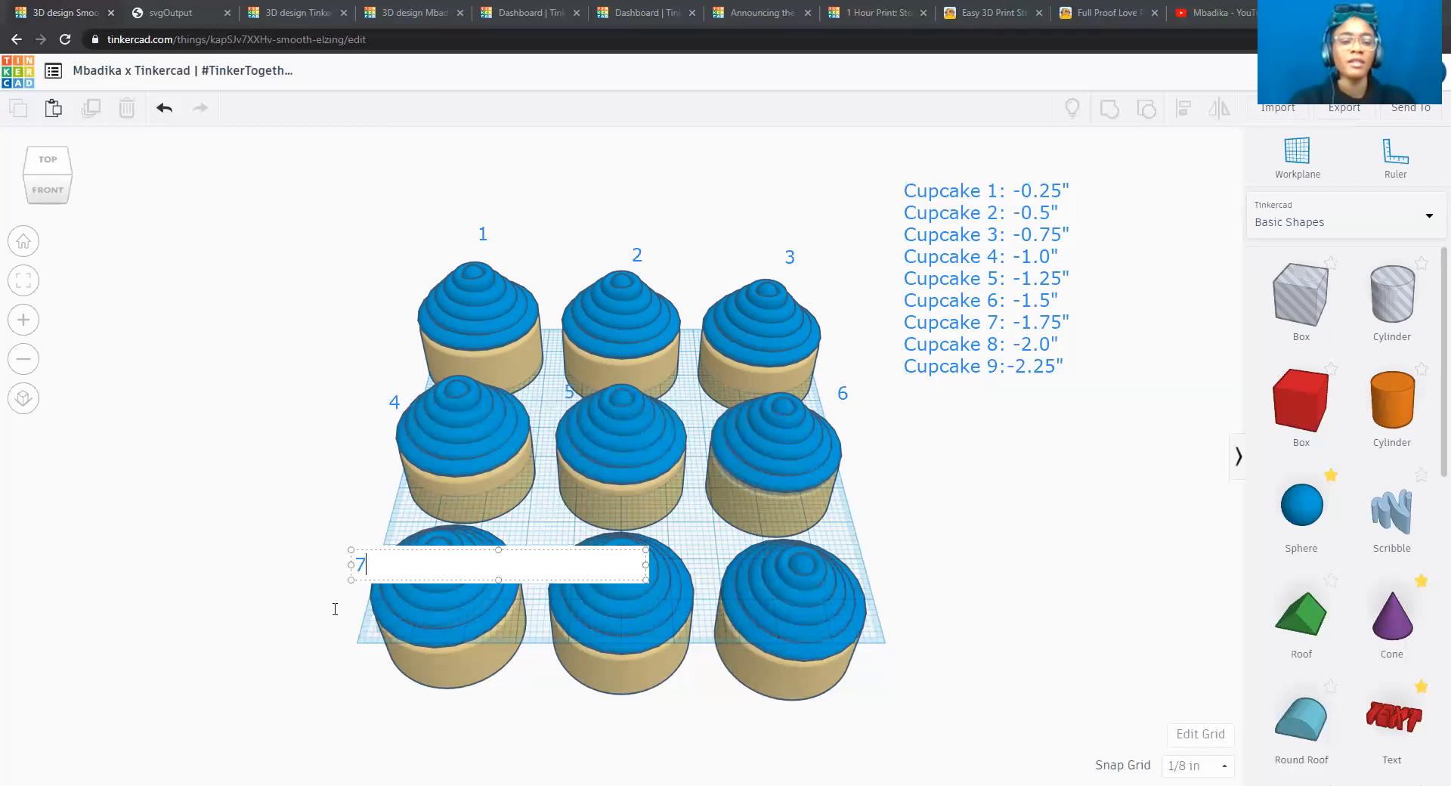
{"action": "left_click", "coordinate": [335, 609]}
{"action": "left_click", "coordinate": [609, 708]}
{"action": "type", "text": "8"}
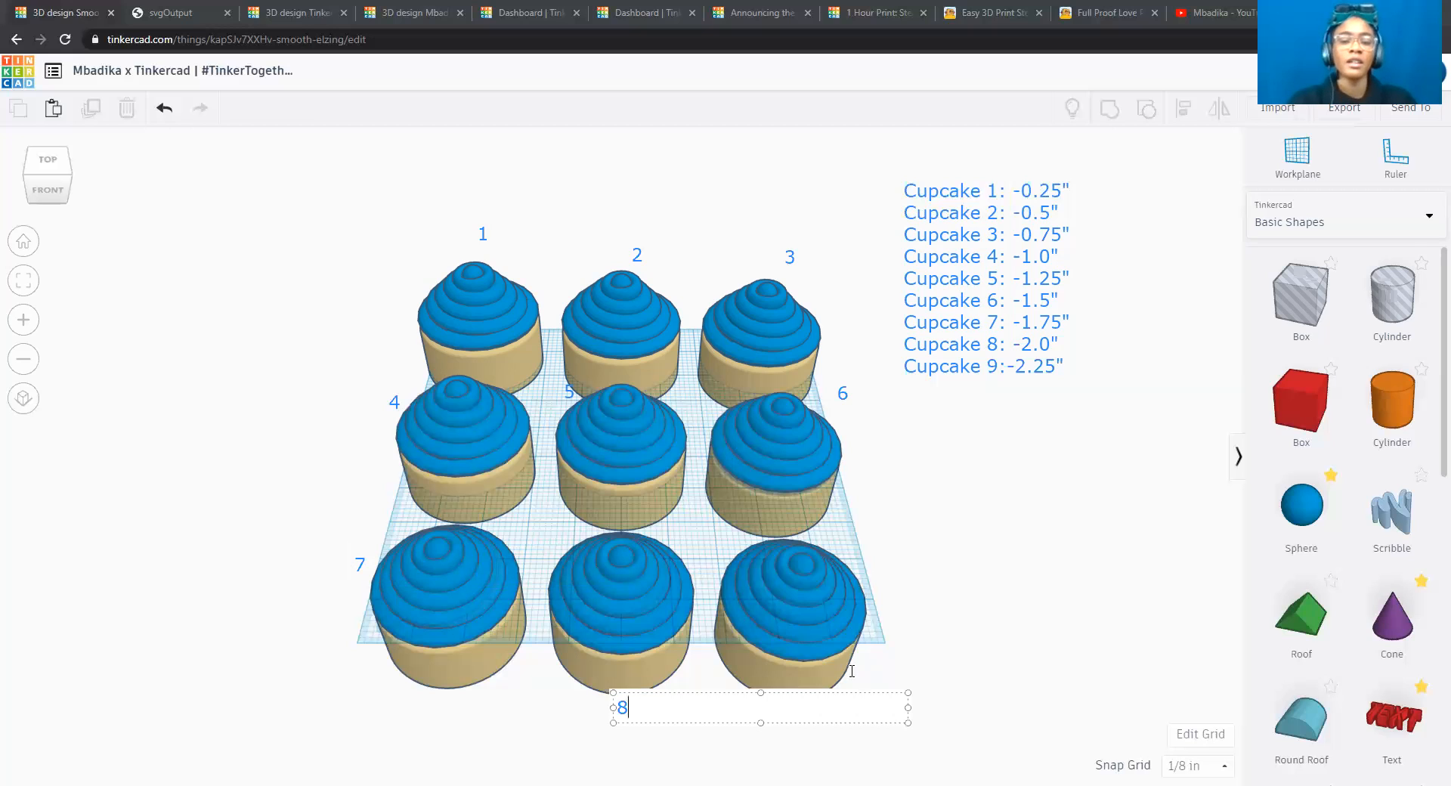
{"action": "left_click", "coordinate": [865, 665]}
{"action": "left_click", "coordinate": [865, 665]}
{"action": "type", "text": "9"}
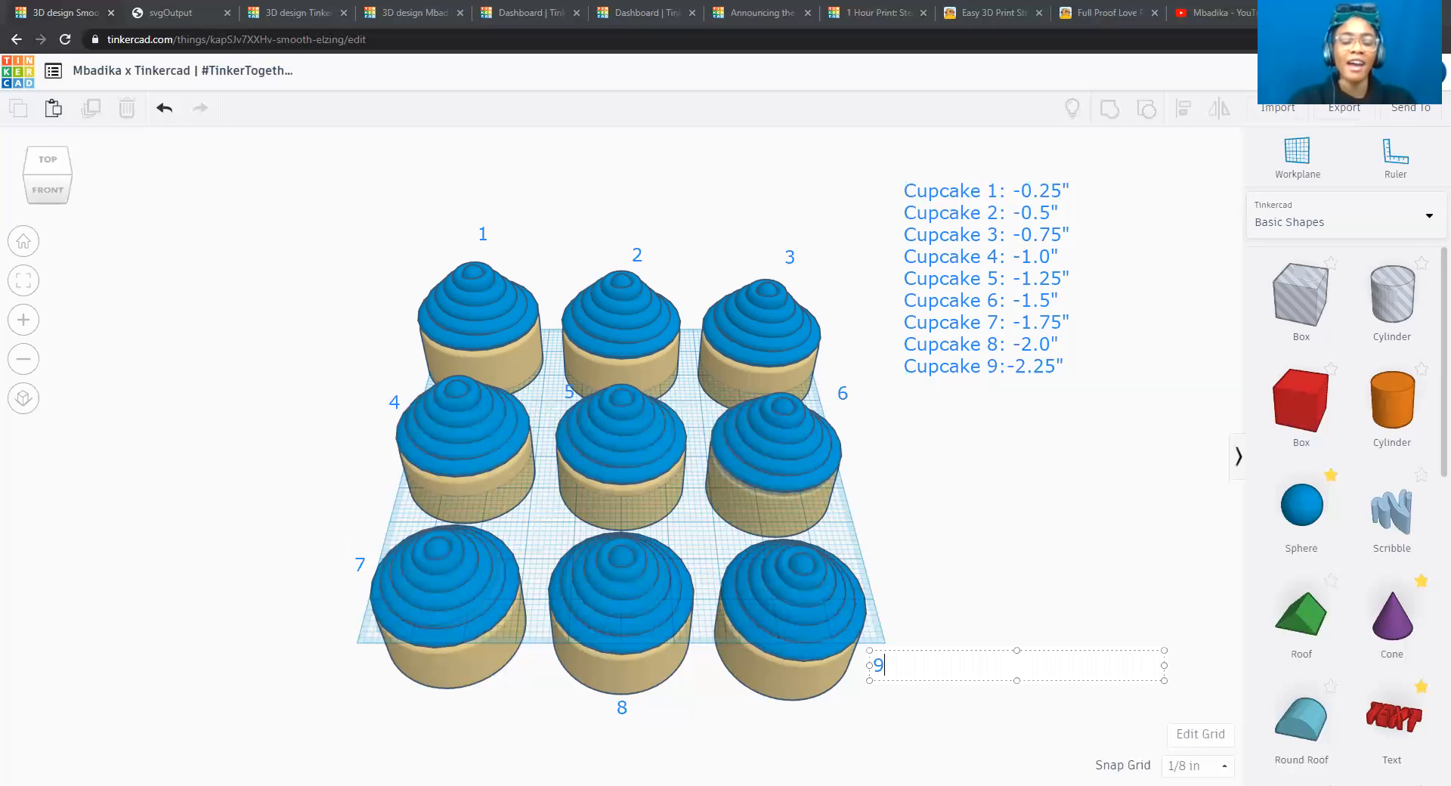
{"action": "left_click", "coordinate": [949, 580]}
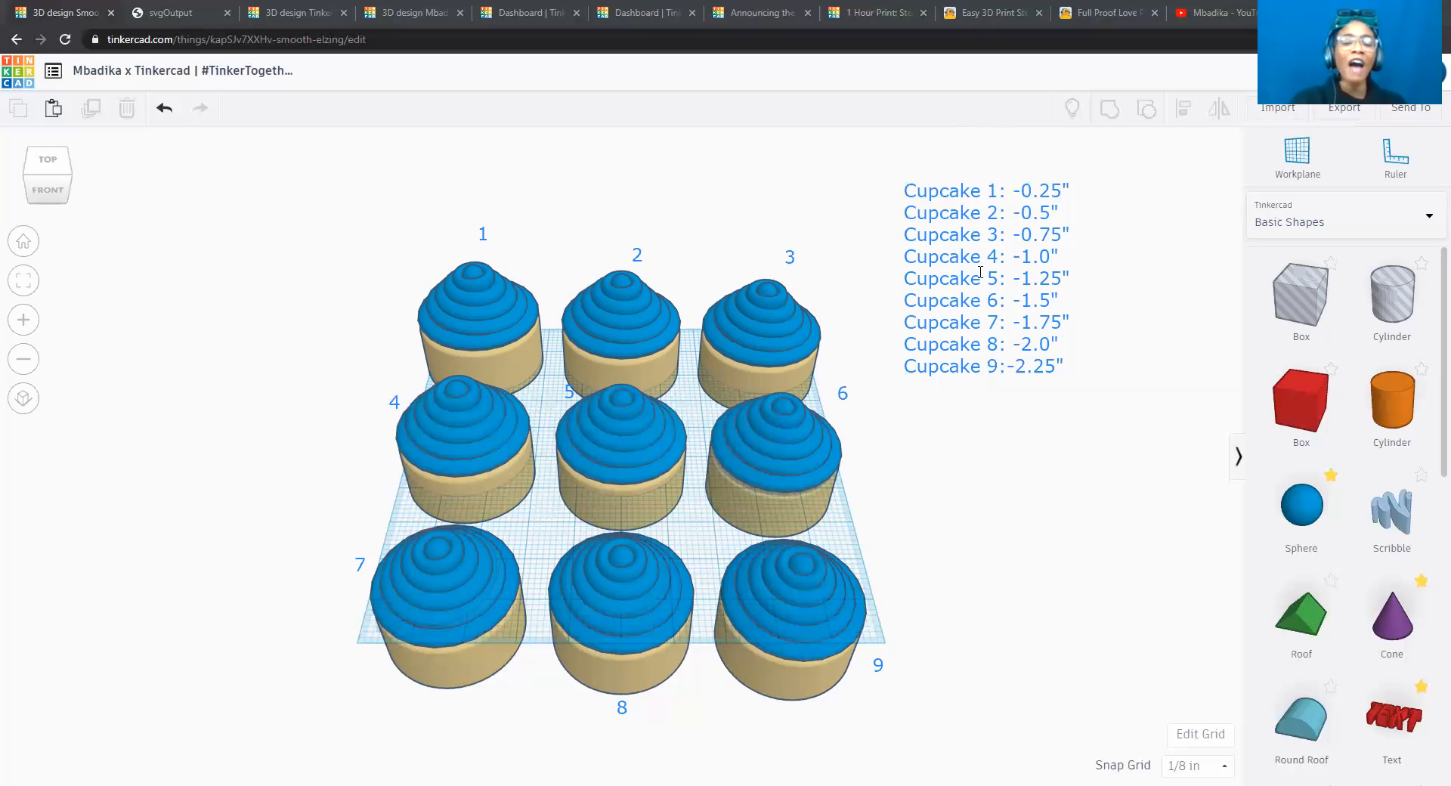
Add the heading annotation "Depth into the Workplace;" above the list of cupcake depths.
{"action": "left_click", "coordinate": [833, 155]}
{"action": "type", "text": "Dep"}
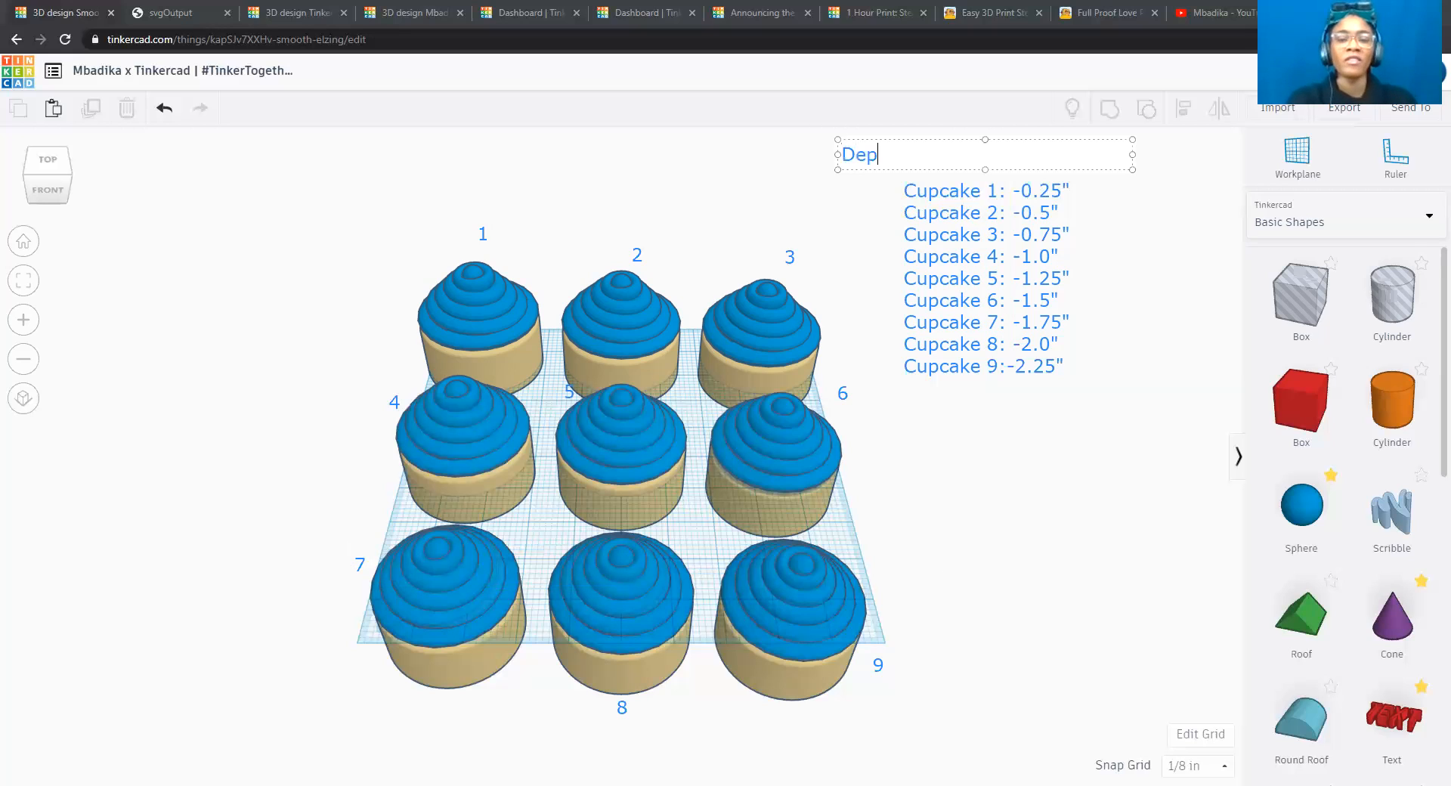
{"action": "type", "text": "th into the Wo"}
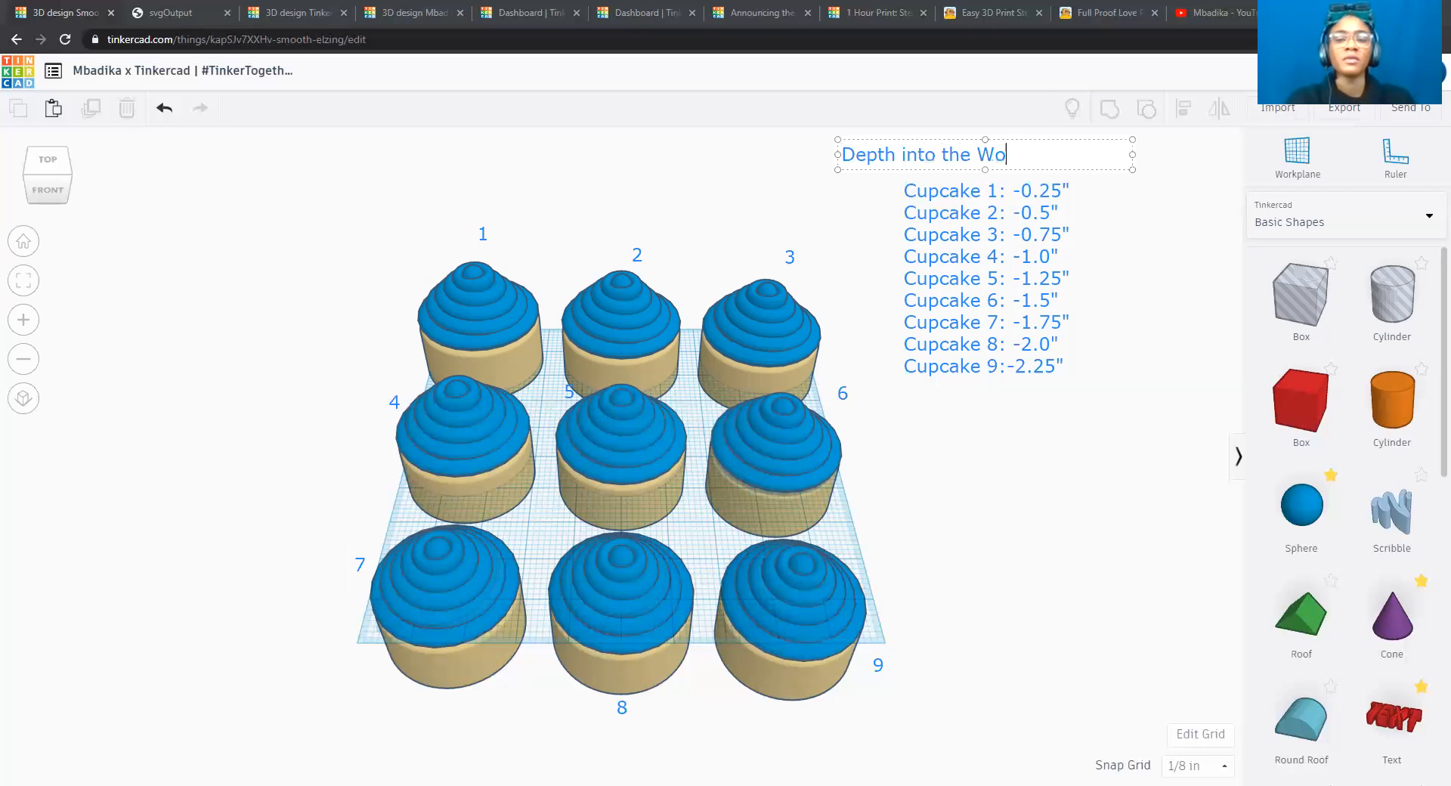
{"action": "type", "text": "rkplace;"}
{"action": "left_click", "coordinate": [1089, 447]}
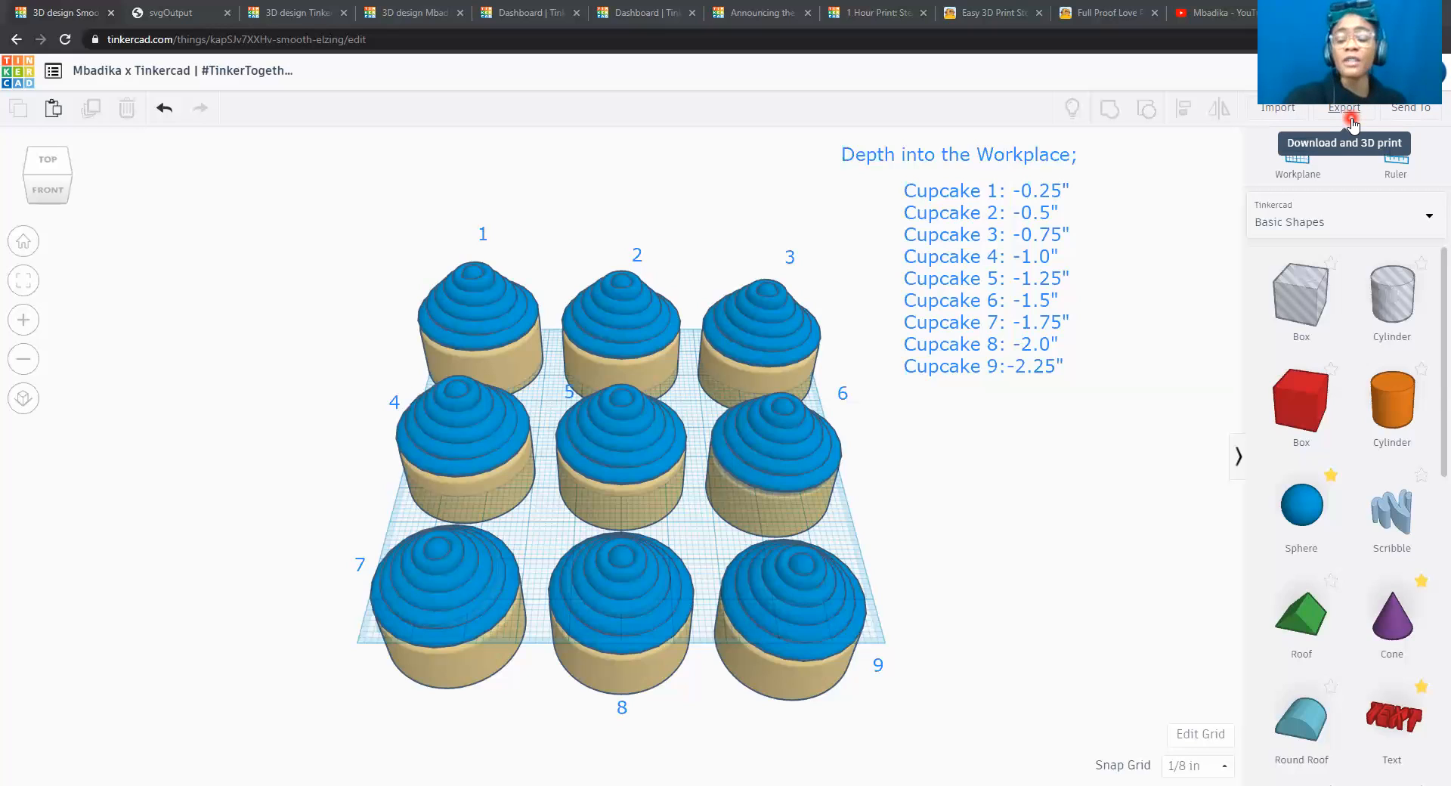
Examine the options for sending the design to people and apps, including the picture of the design, and close them.
{"action": "left_click", "coordinate": [1413, 114]}
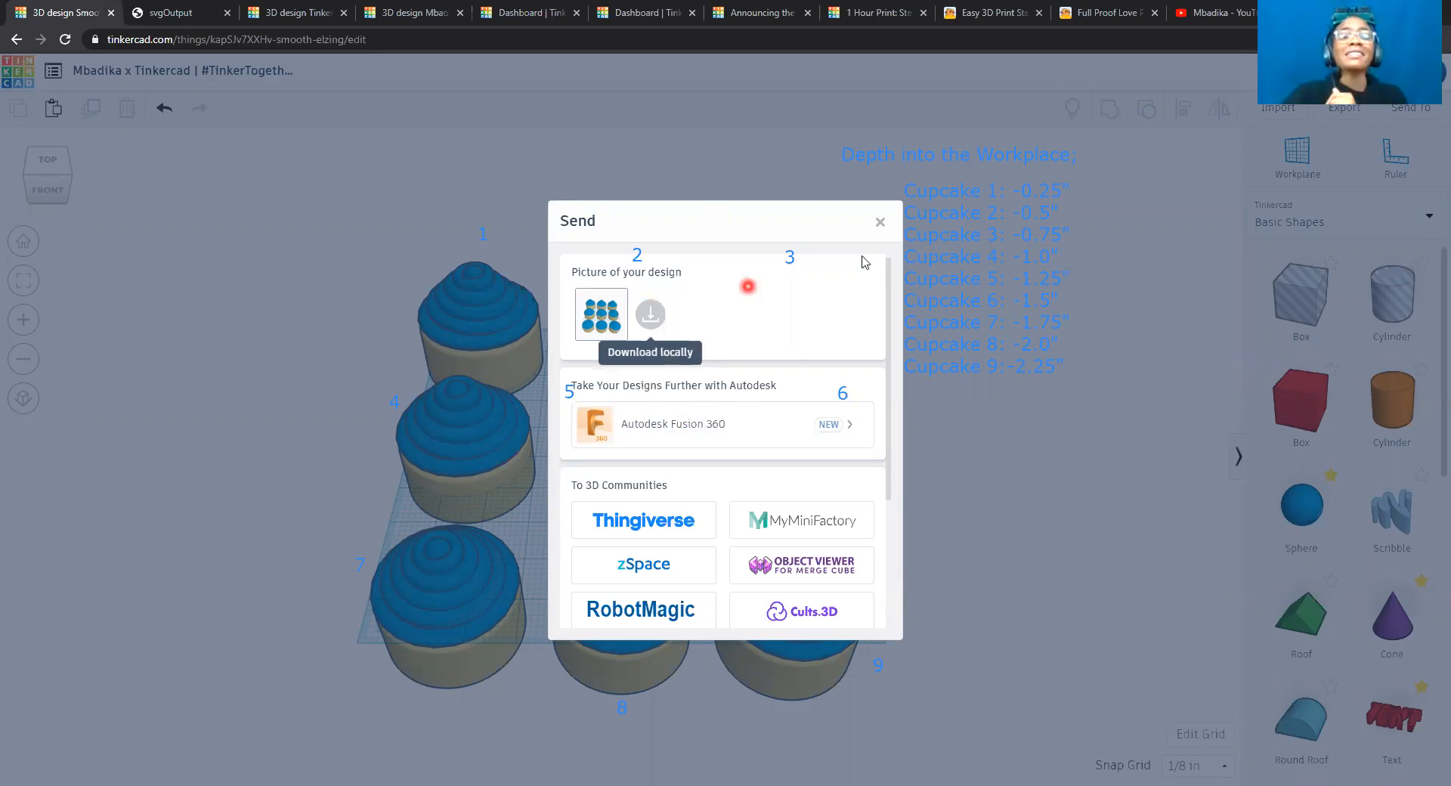
{"action": "left_click", "coordinate": [1096, 330]}
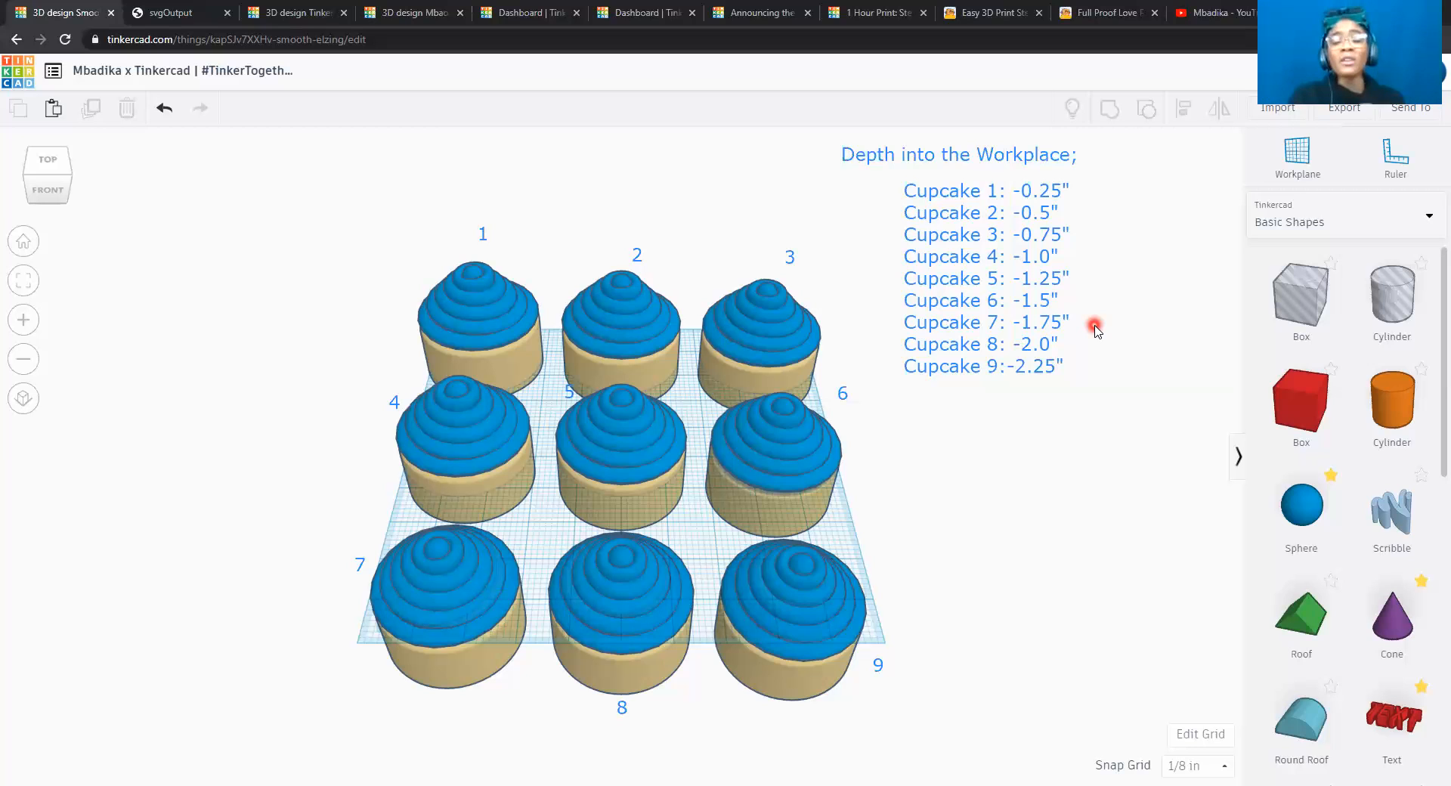
{"action": "left_click", "coordinate": [1416, 113]}
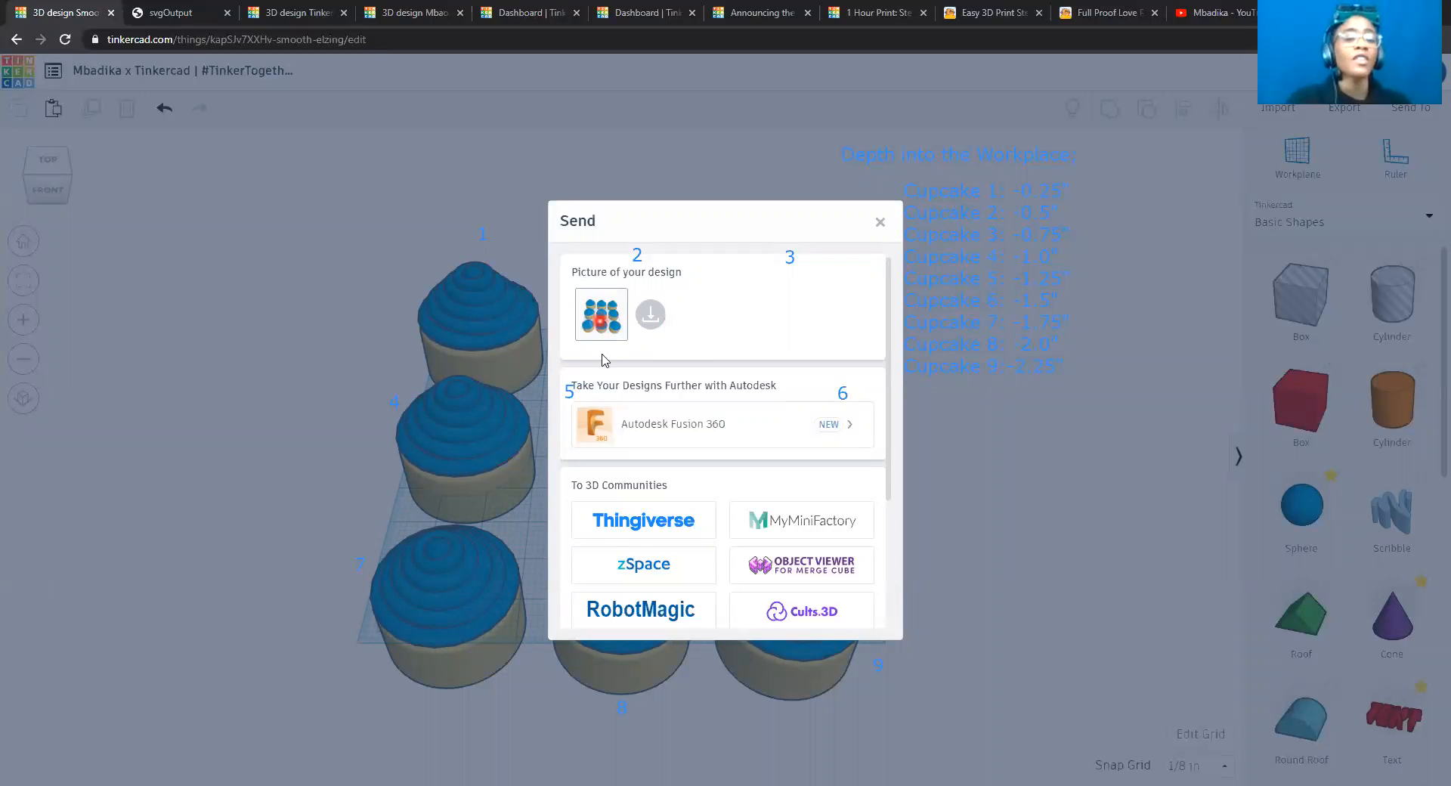
{"action": "left_click", "coordinate": [881, 224]}
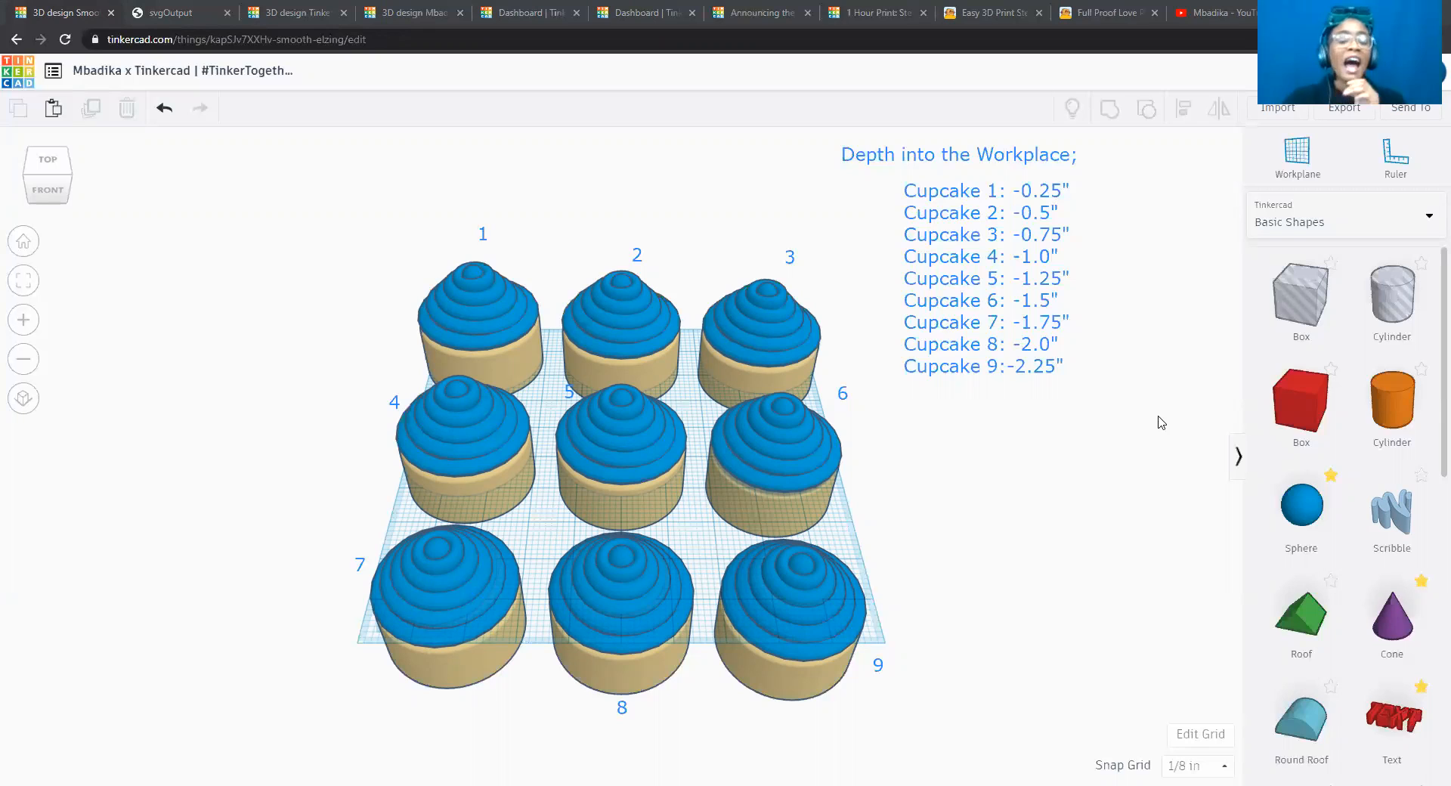
{"action": "left_click", "coordinate": [737, 120]}
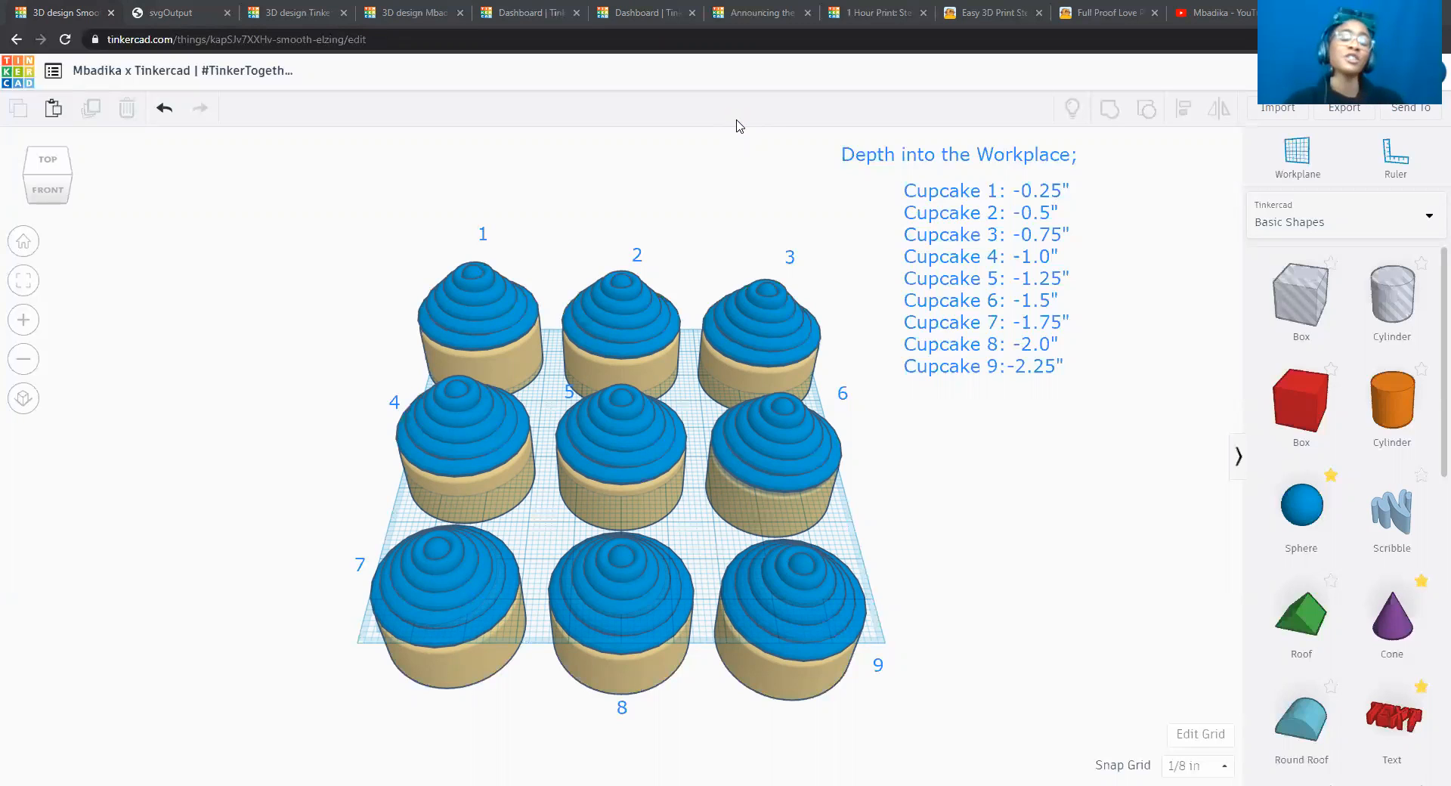
{"action": "left_click", "coordinate": [1131, 485]}
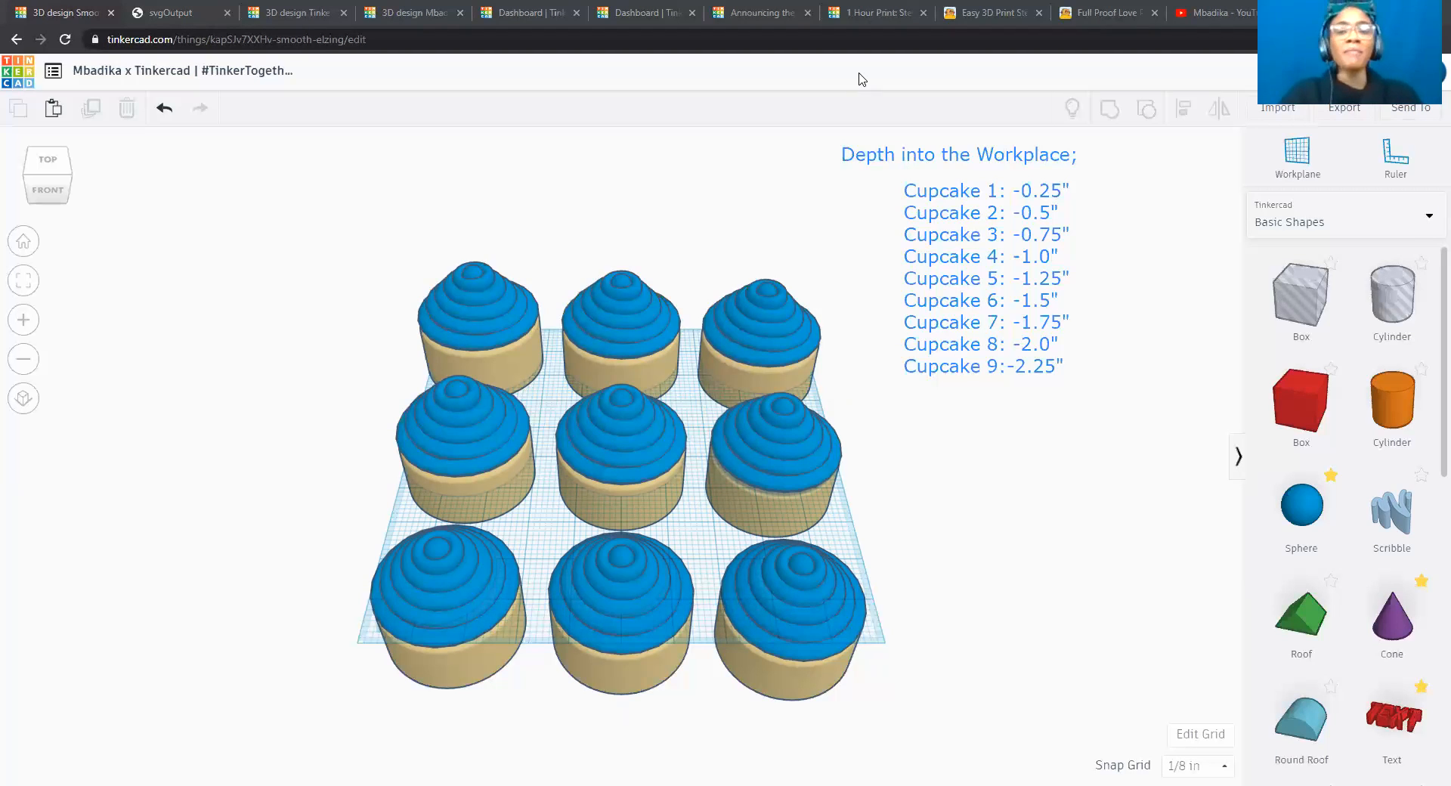
Resize the workplane grid to a width of 8.50 inches and a length of 11 inches.
{"action": "left_click", "coordinate": [1208, 735]}
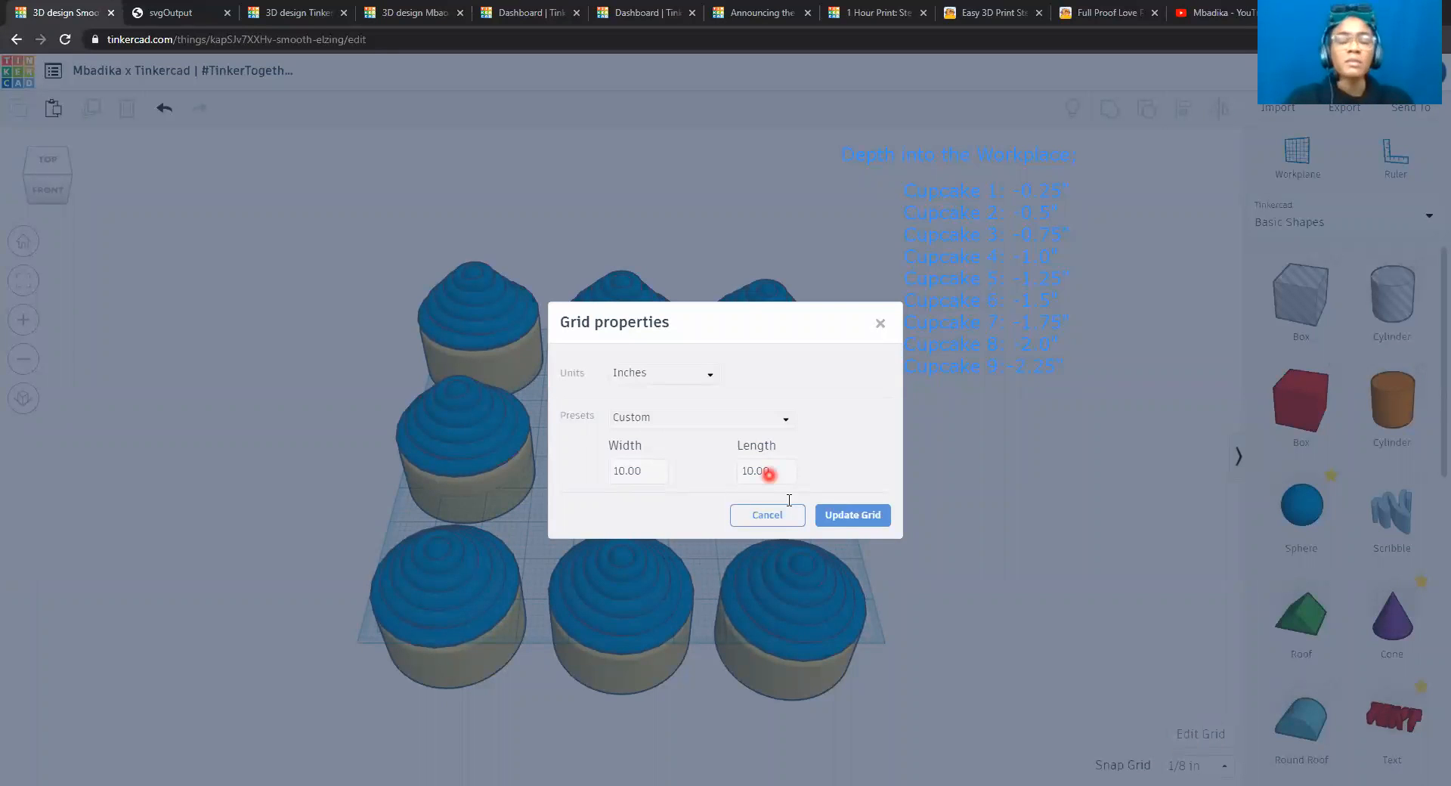
{"action": "left_click", "coordinate": [641, 473]}
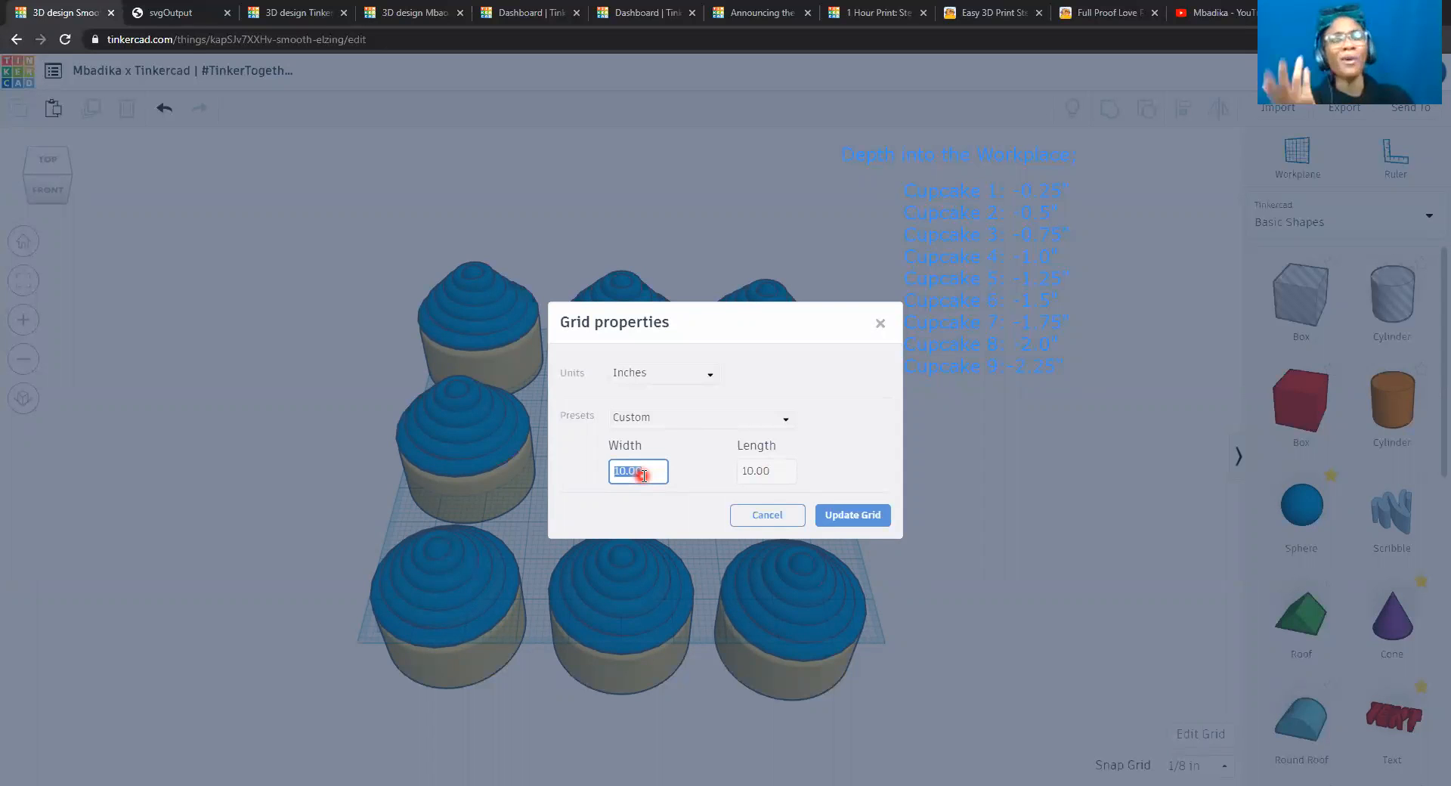
{"action": "type", "text": "8.50"}
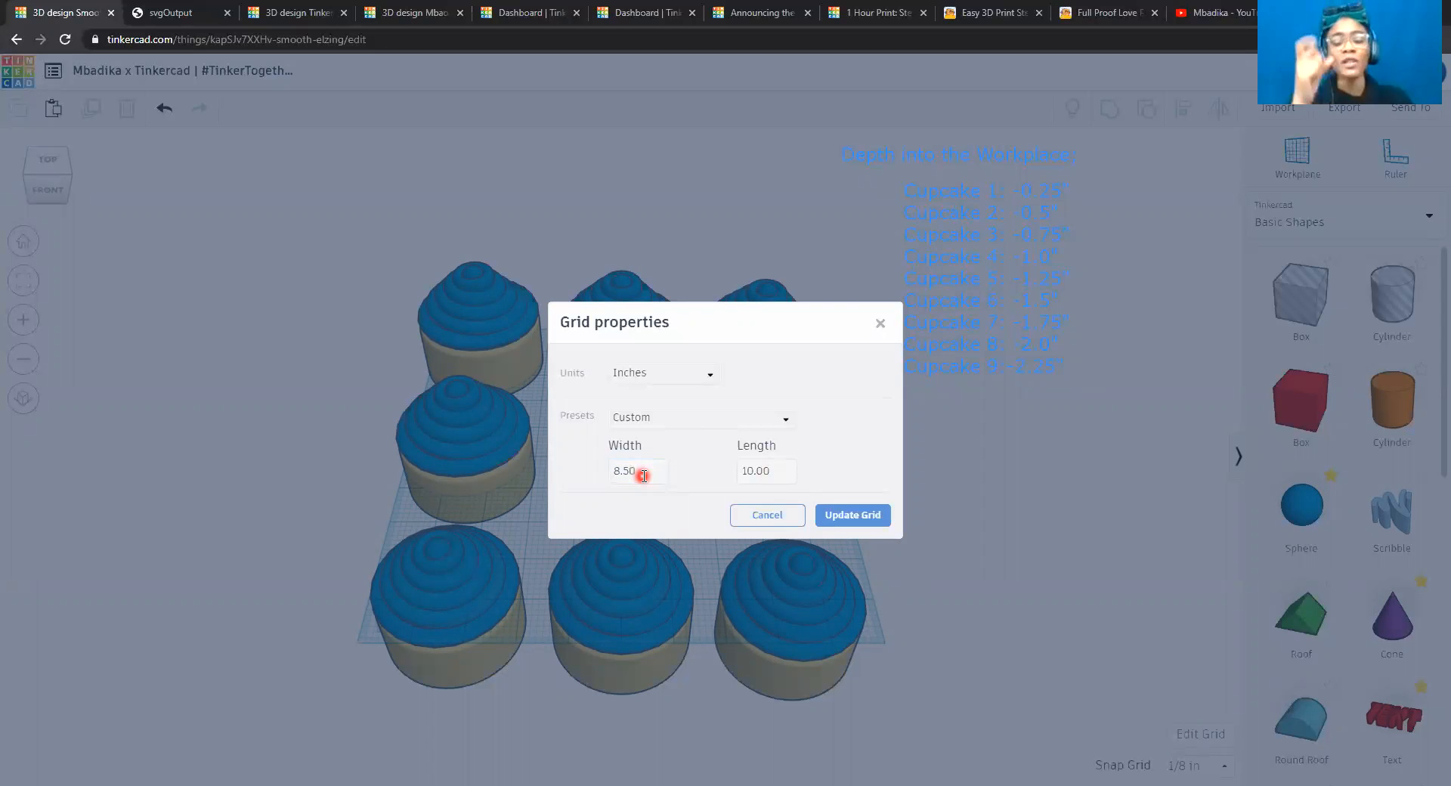
{"action": "left_click", "coordinate": [773, 470]}
{"action": "type", "text": "11"}
{"action": "left_click", "coordinate": [878, 515]}
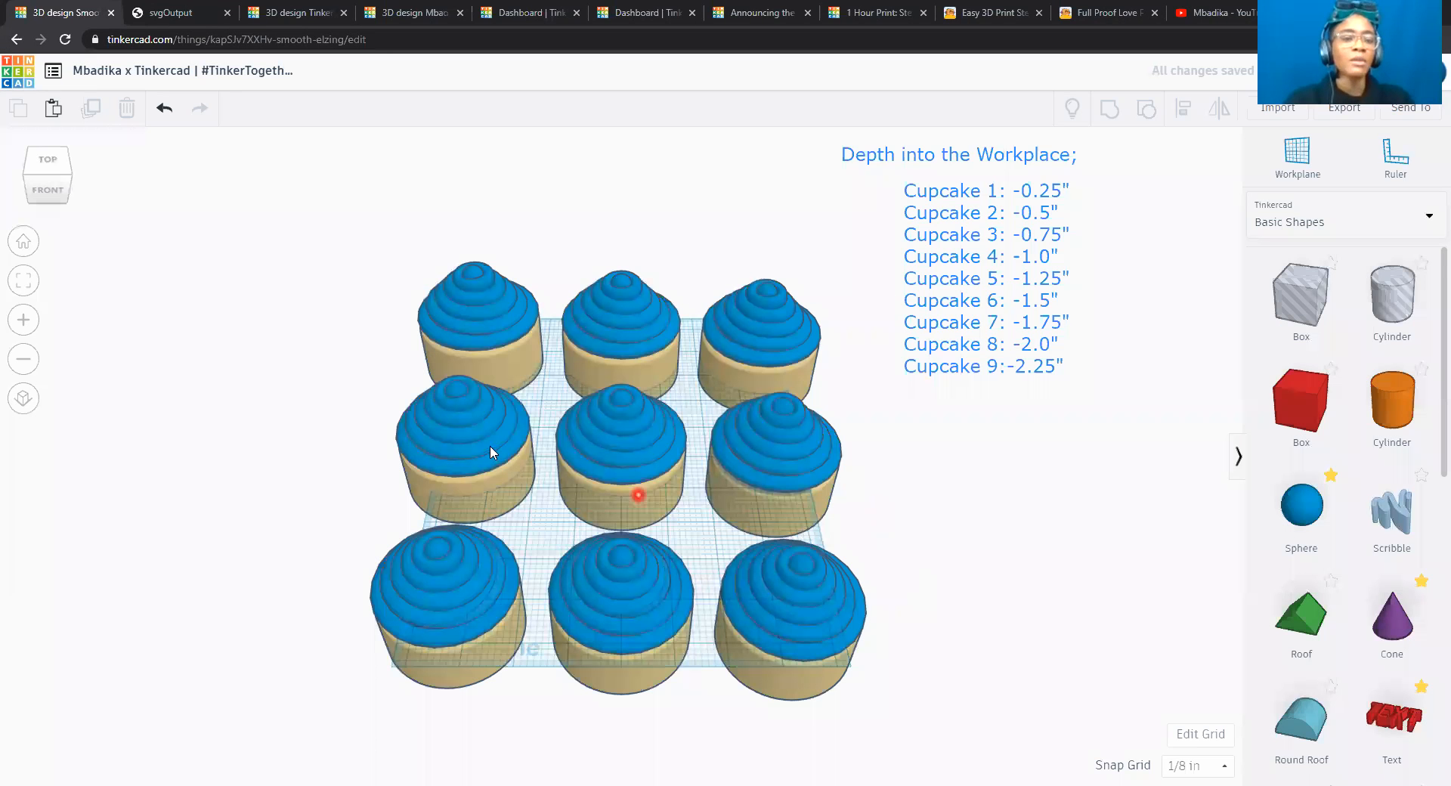
In top view, nudge the center cupcake one 1/8 in snap increment to the left and back again.
{"action": "left_click", "coordinate": [48, 161]}
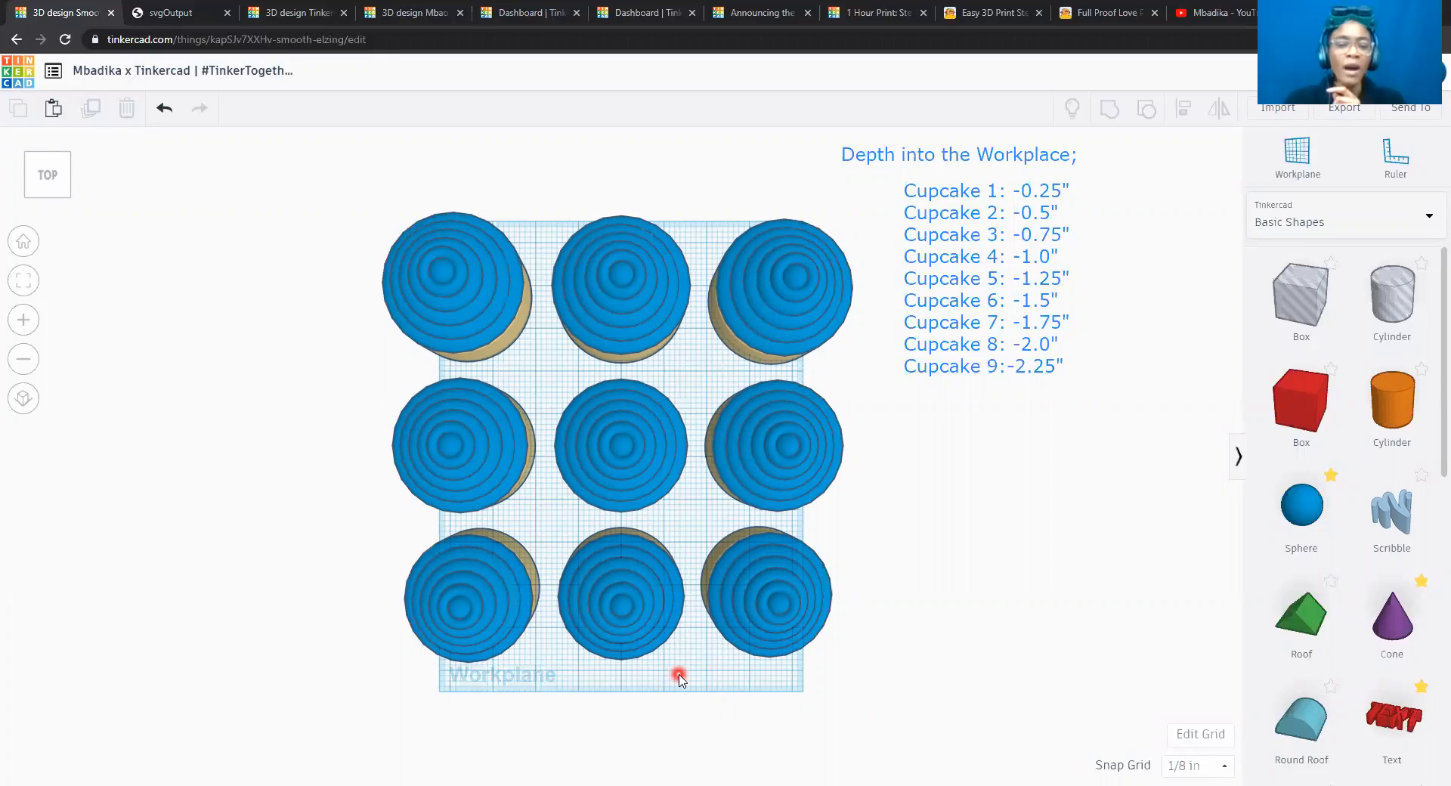
{"action": "scroll", "coordinate": [679, 679], "scroll_direction": "up", "scroll_amount": 1}
{"action": "scroll", "coordinate": [679, 679], "scroll_direction": "up", "scroll_amount": 5}
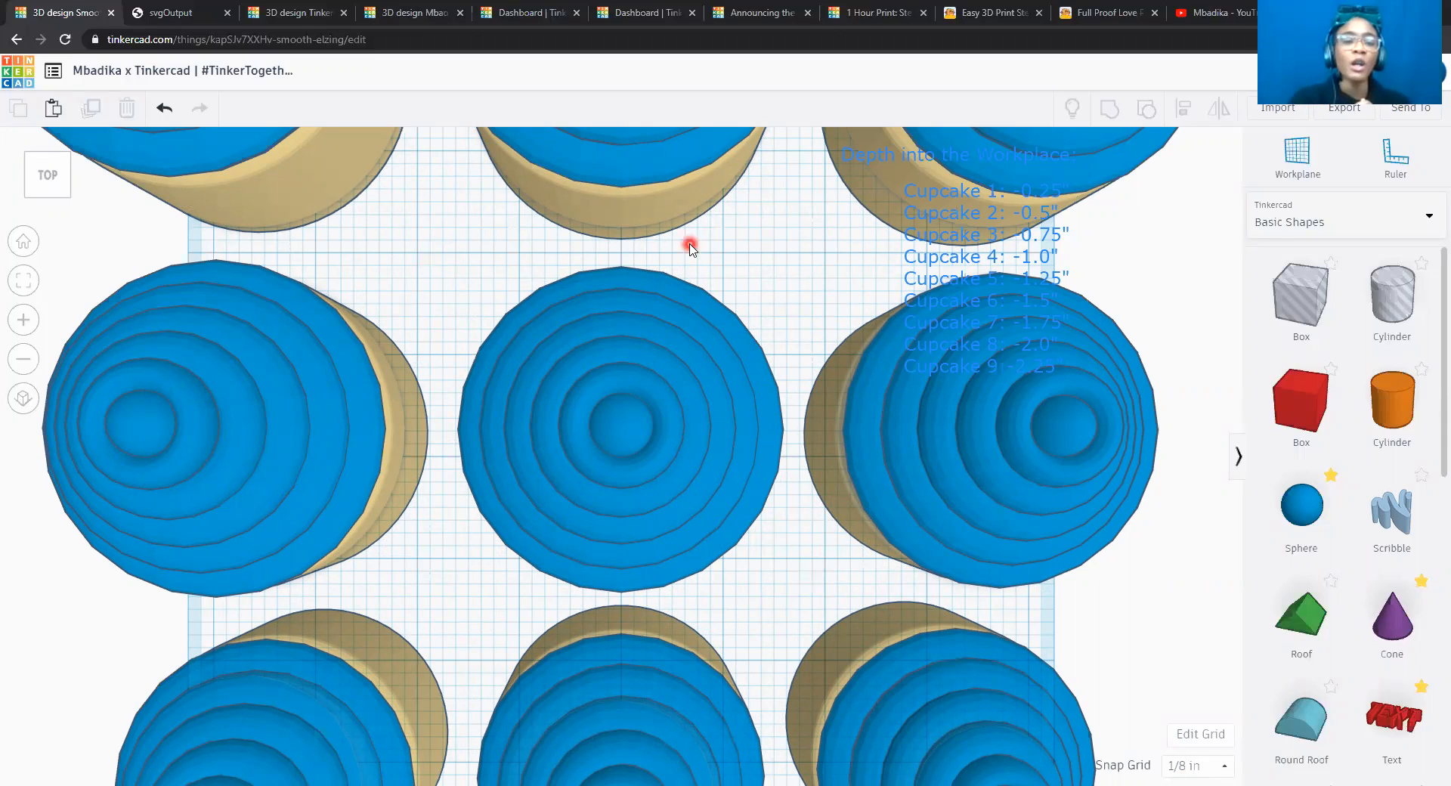
{"action": "left_click", "coordinate": [582, 360]}
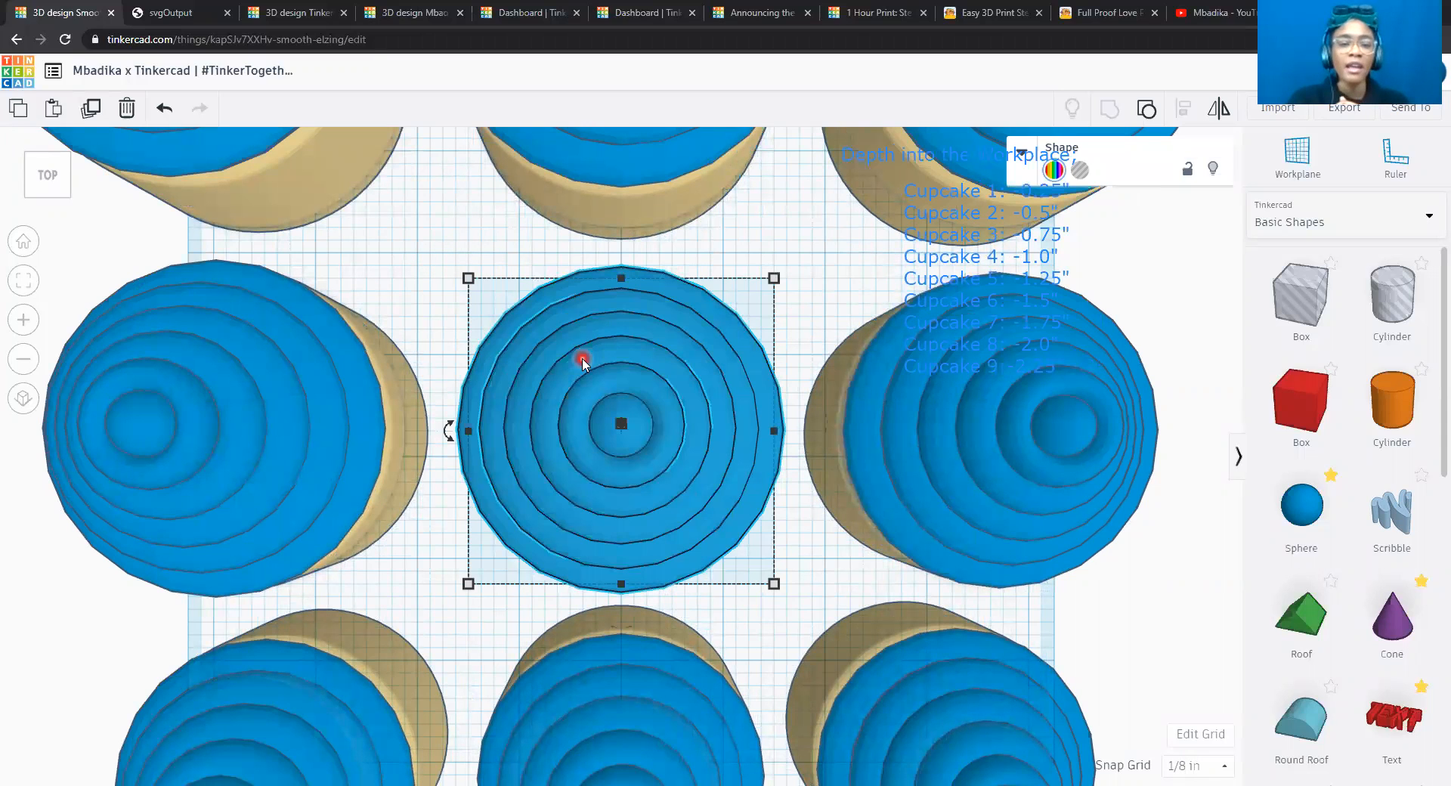
{"action": "key", "text": "Left"}
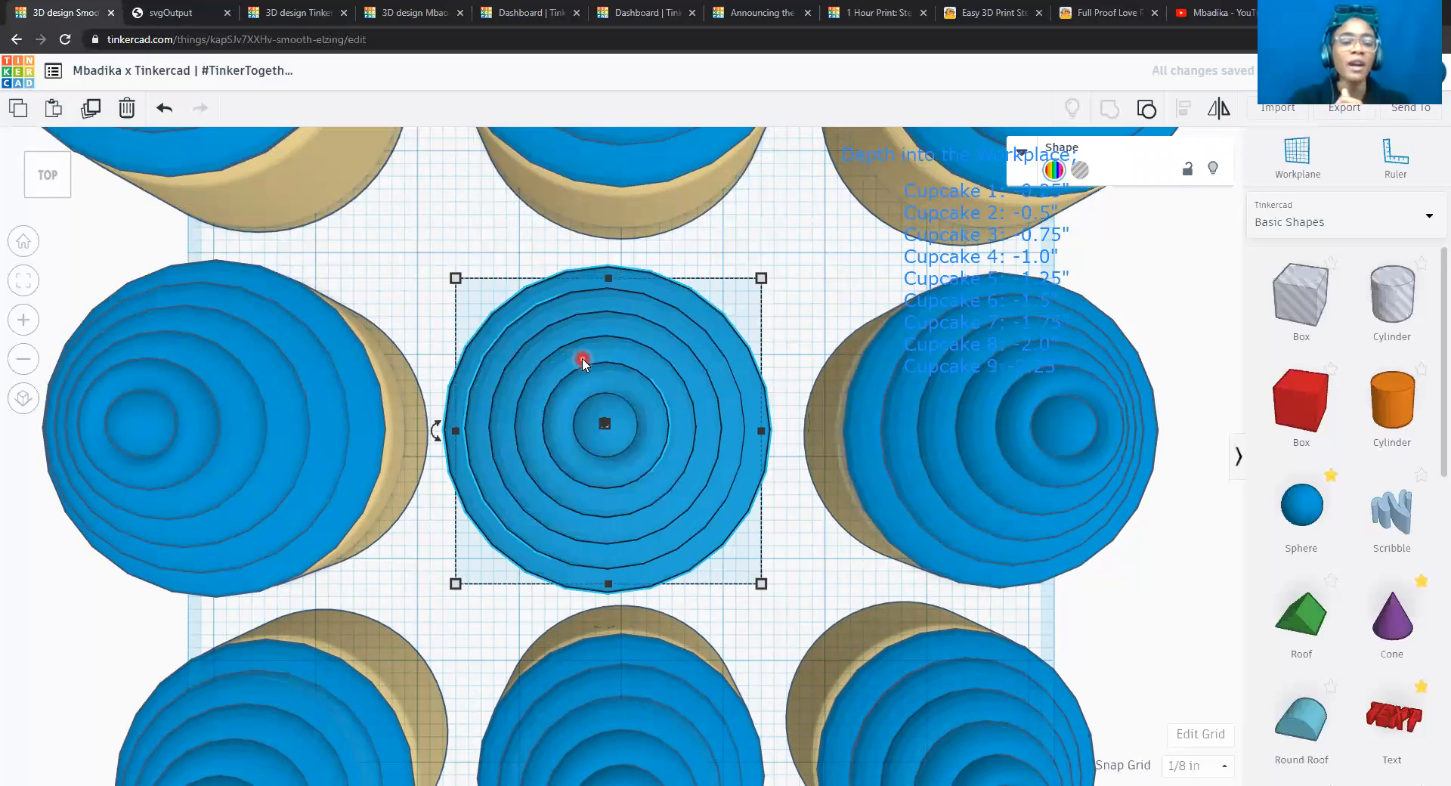
{"action": "key", "text": "Right"}
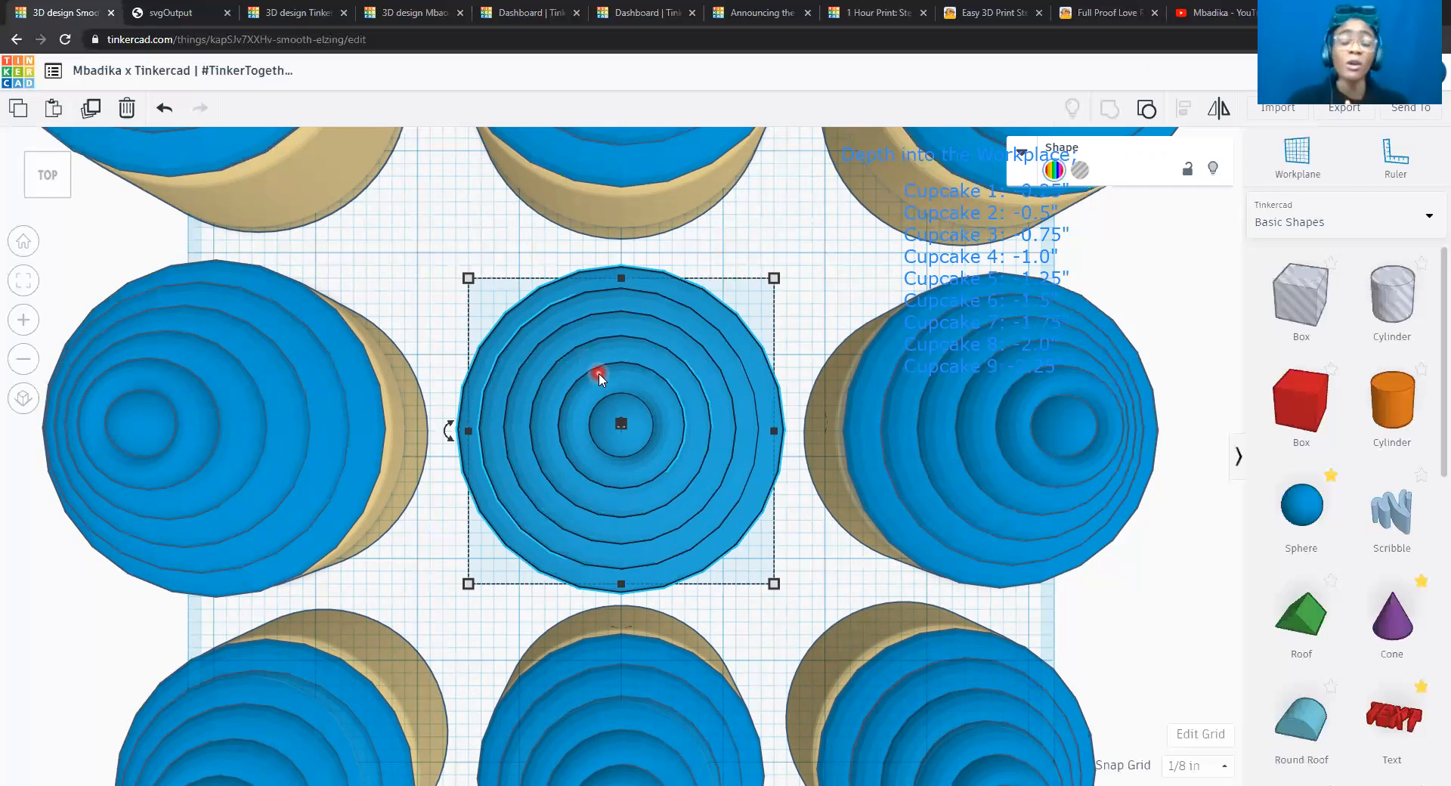
Set the snap grid to 1/32 in for finer movements.
{"action": "left_click", "coordinate": [1191, 768]}
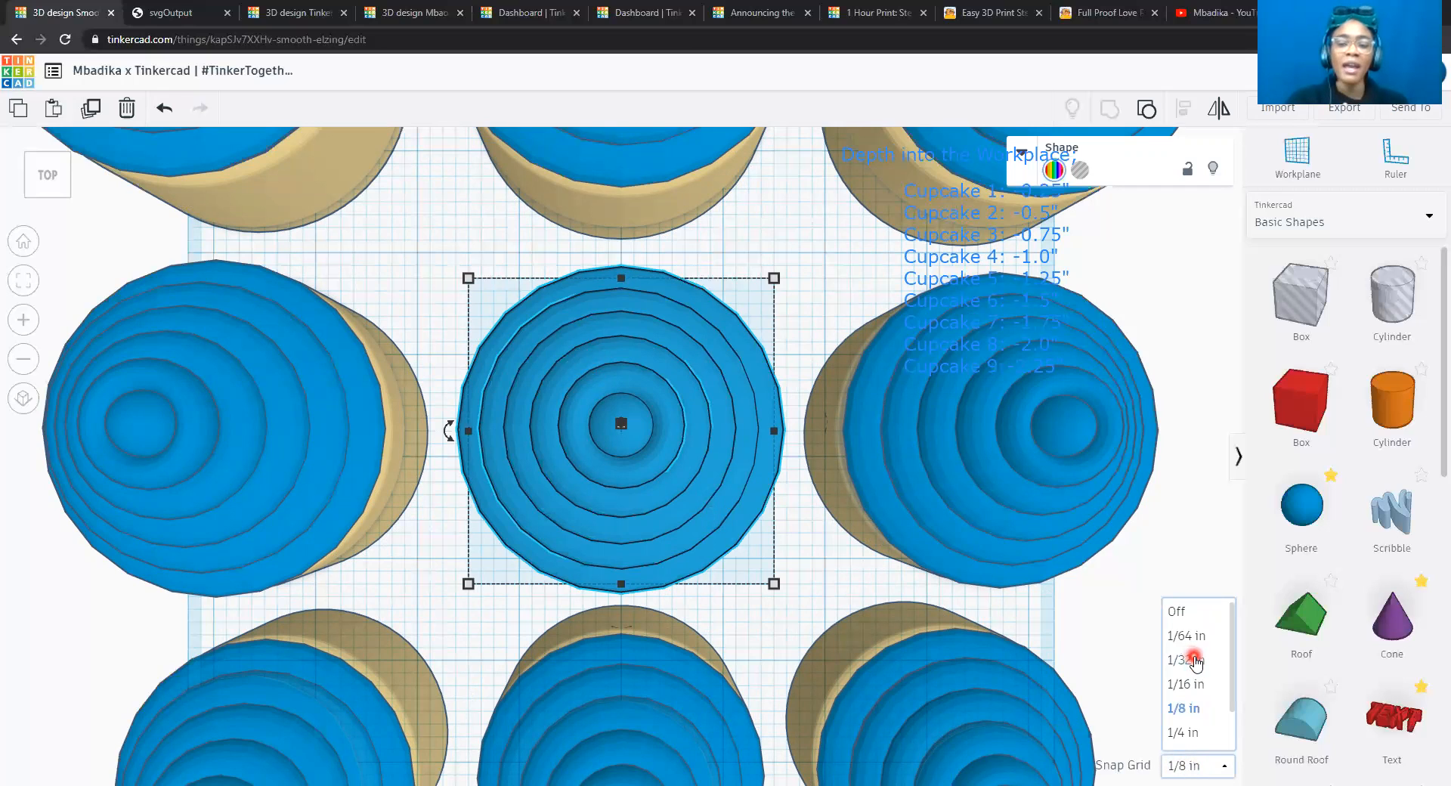
{"action": "left_click", "coordinate": [1196, 661]}
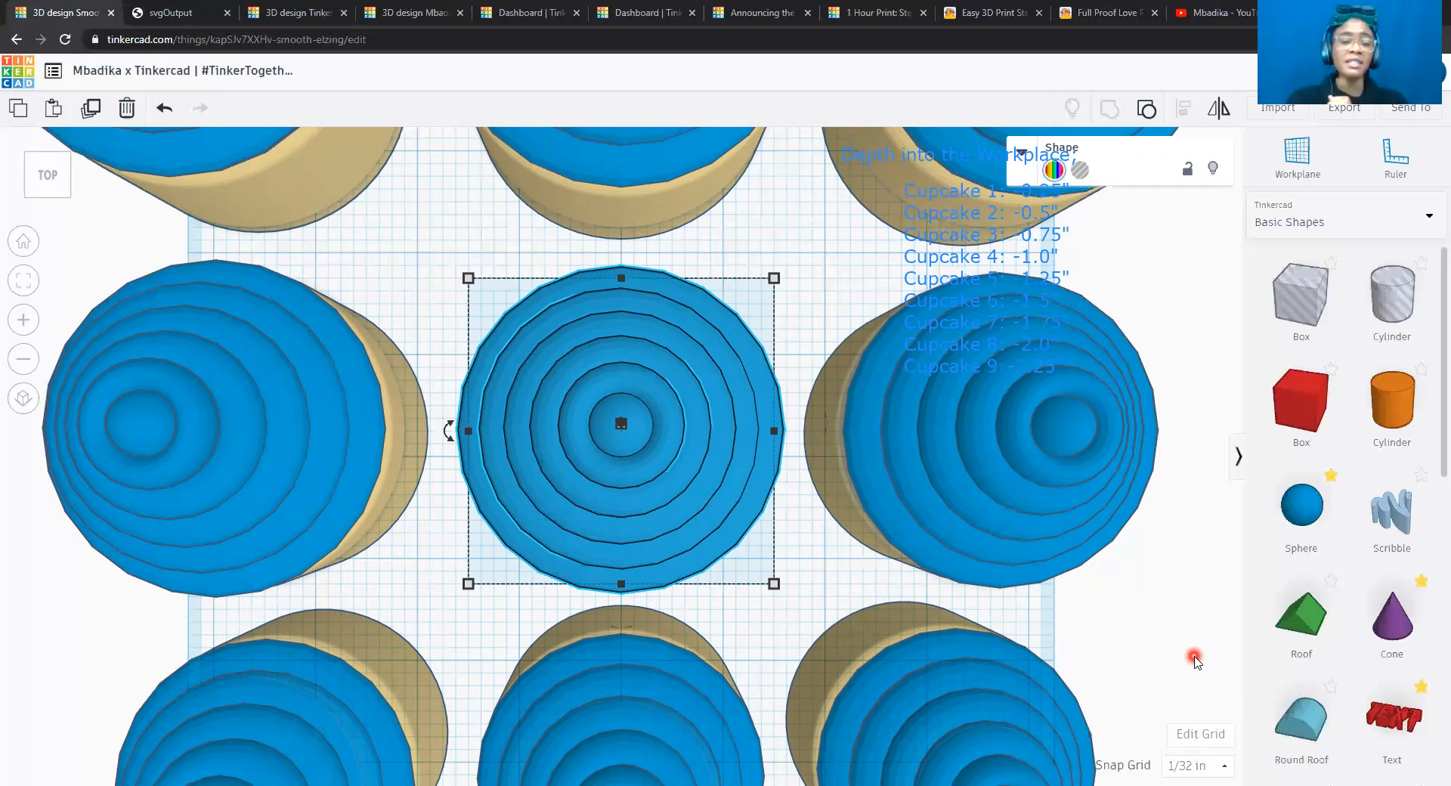
Nudge the center cupcake four 1/32 in increments to the left and four back to the right.
{"action": "key", "text": "Left"}
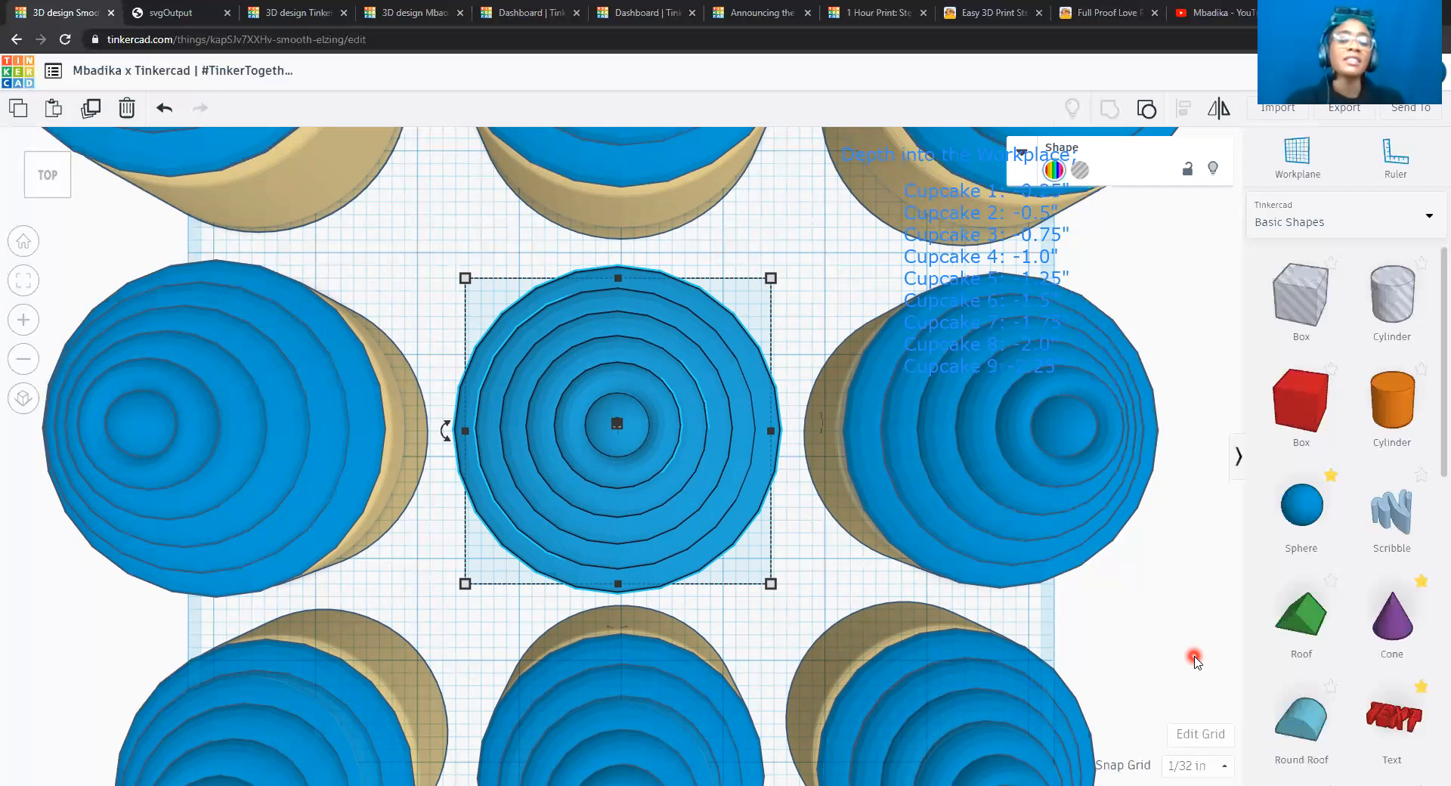
{"action": "key", "text": "Left"}
{"action": "key", "text": "Left"}
{"action": "key", "text": "Left"}
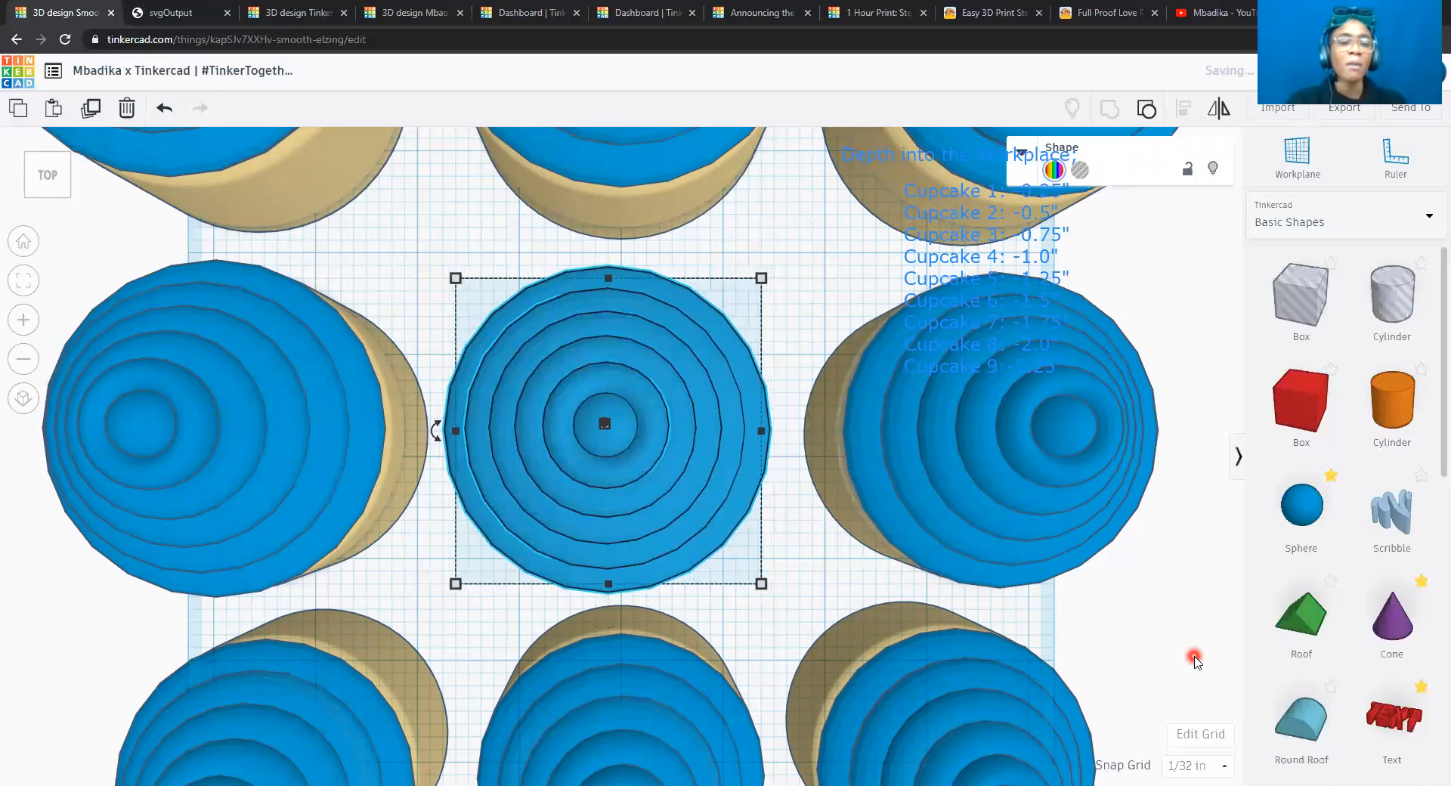
{"action": "key", "text": "Right"}
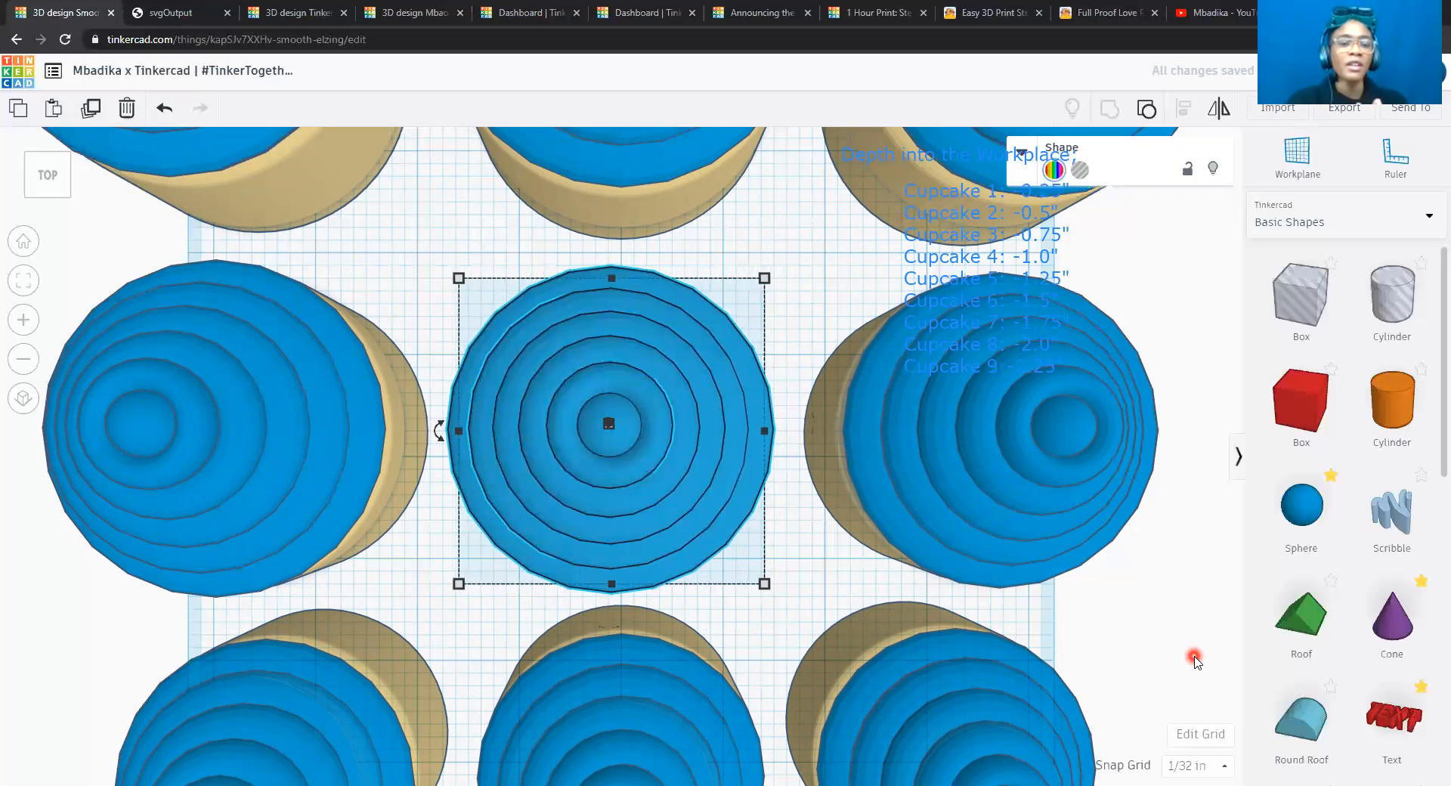
{"action": "key", "text": "Right"}
{"action": "key", "text": "Right"}
{"action": "key", "text": "Right"}
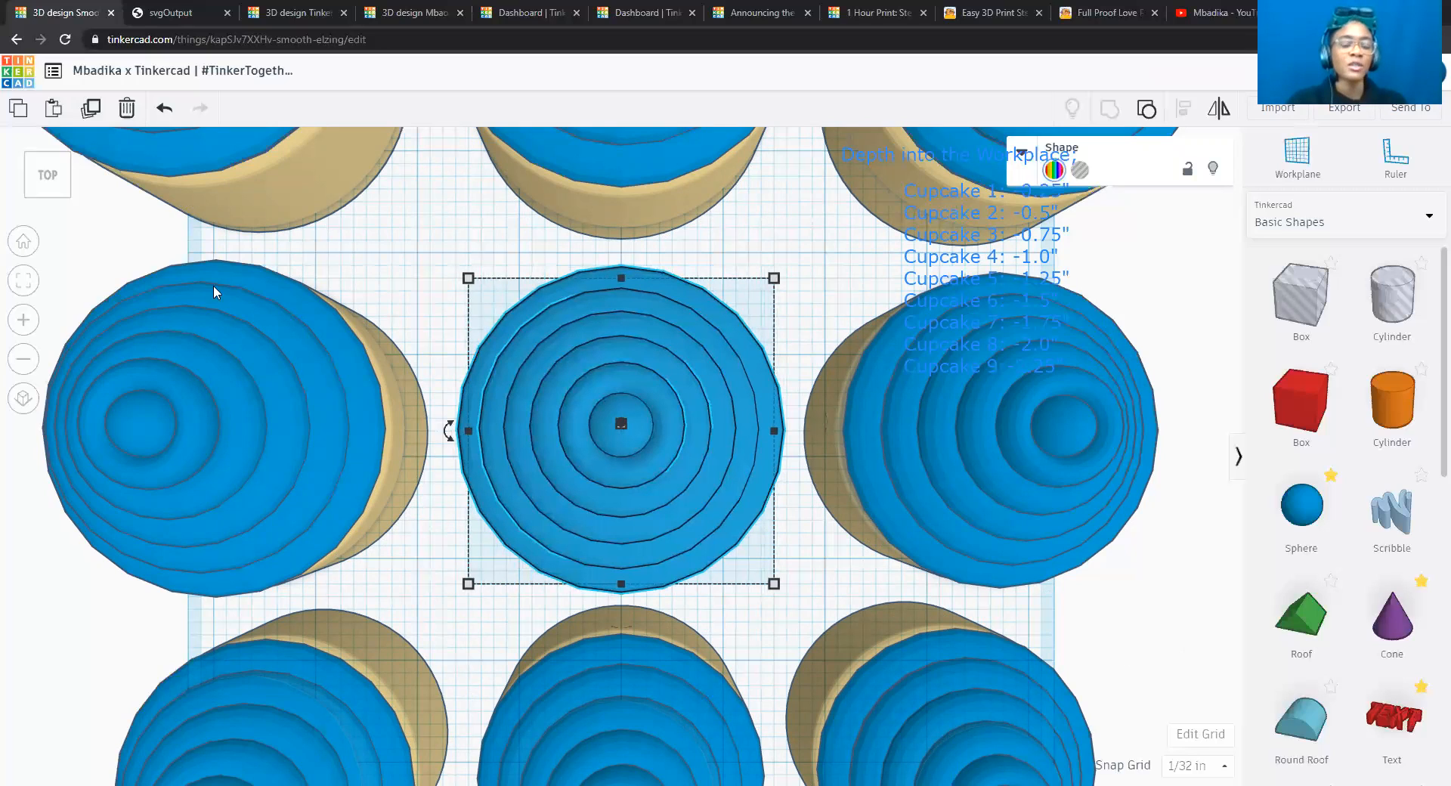
Nudge the center cupcake left in 1/32 in increments, toward the cupcake on its left.
{"action": "key", "text": "Left"}
{"action": "key", "text": "Left"}
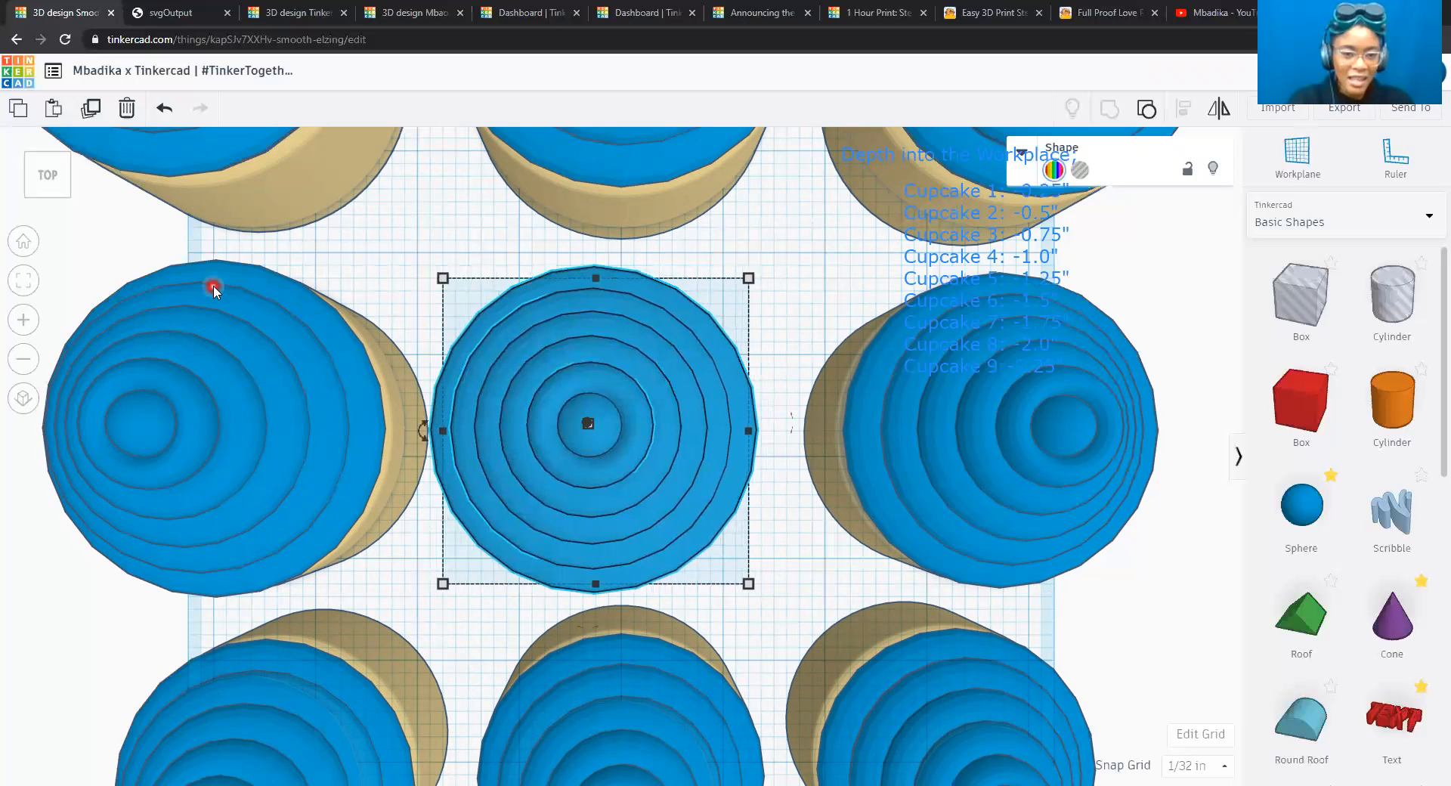
{"action": "key", "text": "Left"}
{"action": "key", "text": "Left"}
{"action": "key", "text": "Left"}
{"action": "key", "text": "Left"}
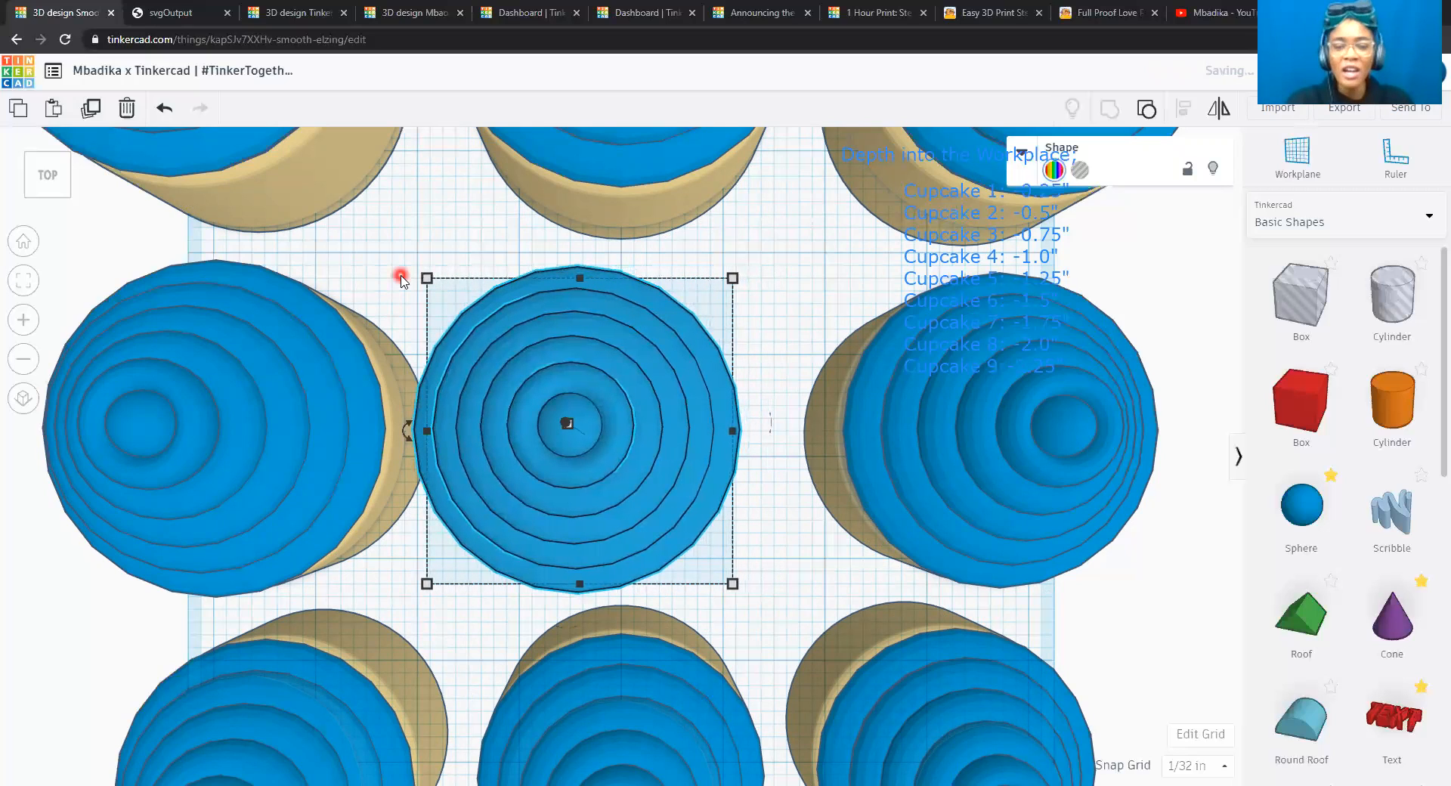
Nudge the right cupcake of the middle row left in 1/32 in increments, up against the center cupcake.
{"action": "left_click", "coordinate": [943, 436]}
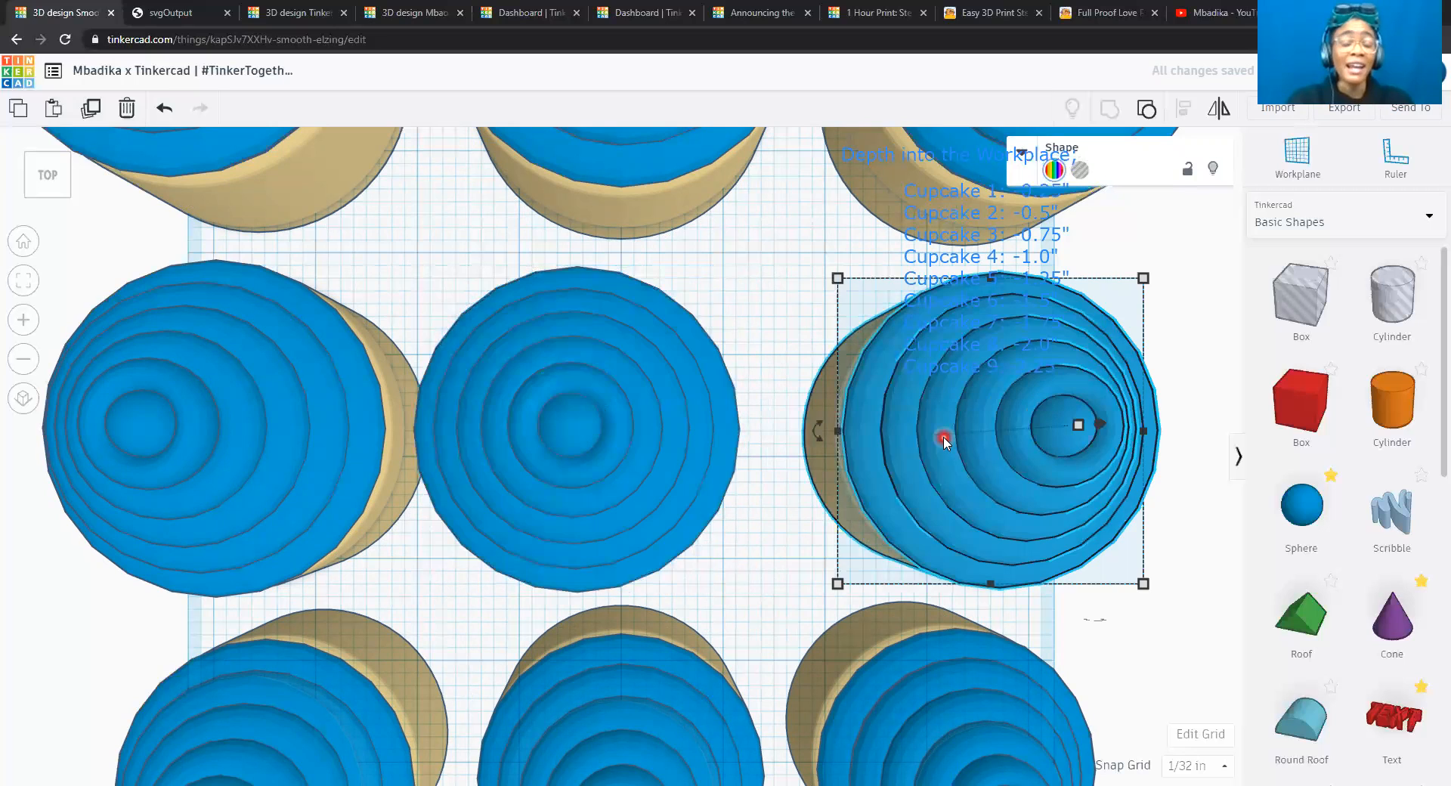
{"action": "key", "text": "Left"}
{"action": "key", "text": "Left"}
{"action": "key", "text": "Left"}
{"action": "key", "text": "Left"}
{"action": "key", "text": "Left"}
{"action": "key", "text": "Left"}
{"action": "key", "text": "Left"}
{"action": "key", "text": "Left"}
{"action": "key", "text": "Left"}
{"action": "key", "text": "Left"}
{"action": "key", "text": "Left"}
{"action": "key", "text": "Left"}
{"action": "key", "text": "Left"}
{"action": "key", "text": "Left"}
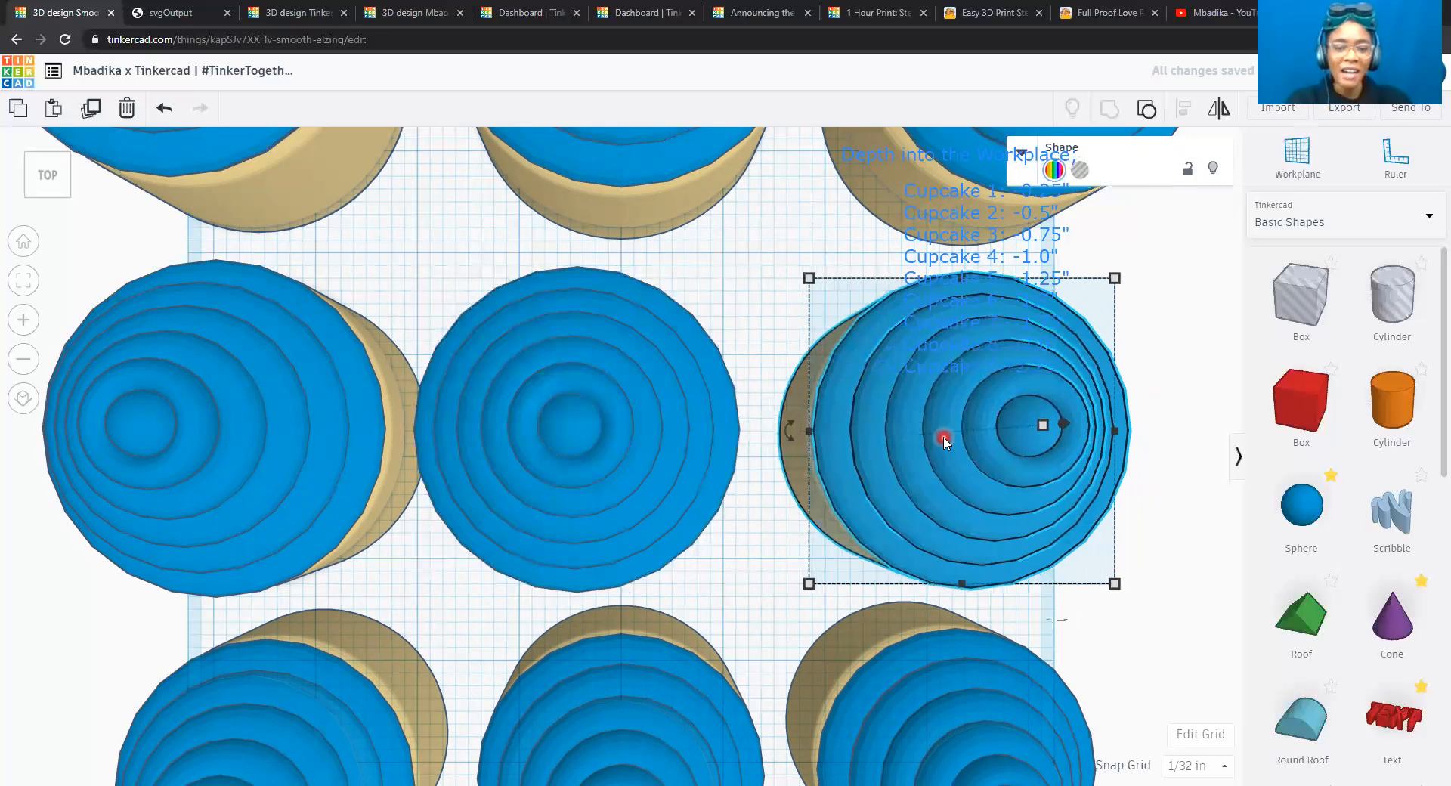
{"action": "key", "text": "Left"}
{"action": "key", "text": "Left"}
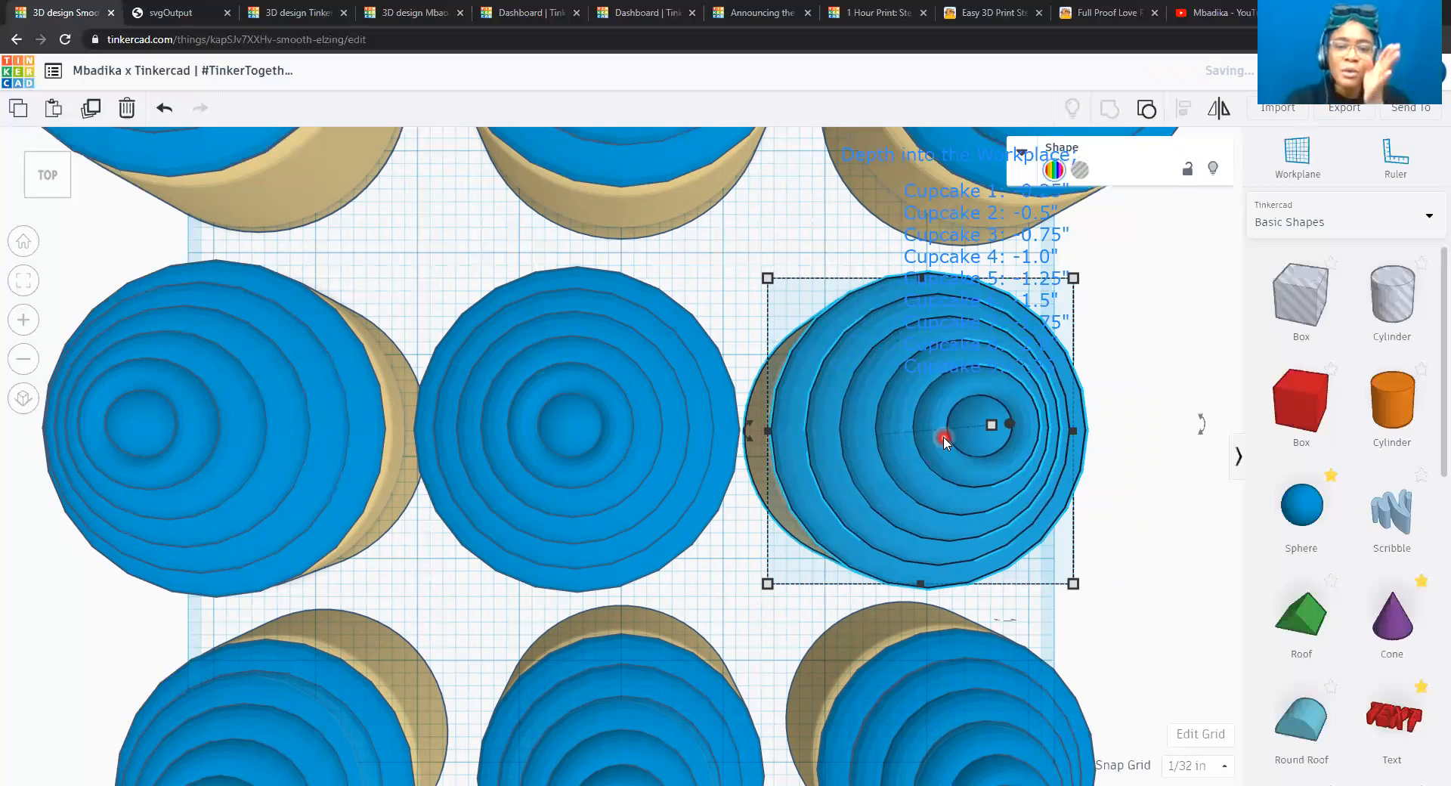
{"action": "key", "text": "Left"}
{"action": "key", "text": "Left"}
{"action": "key", "text": "Left"}
{"action": "key", "text": "Left"}
{"action": "key", "text": "Left"}
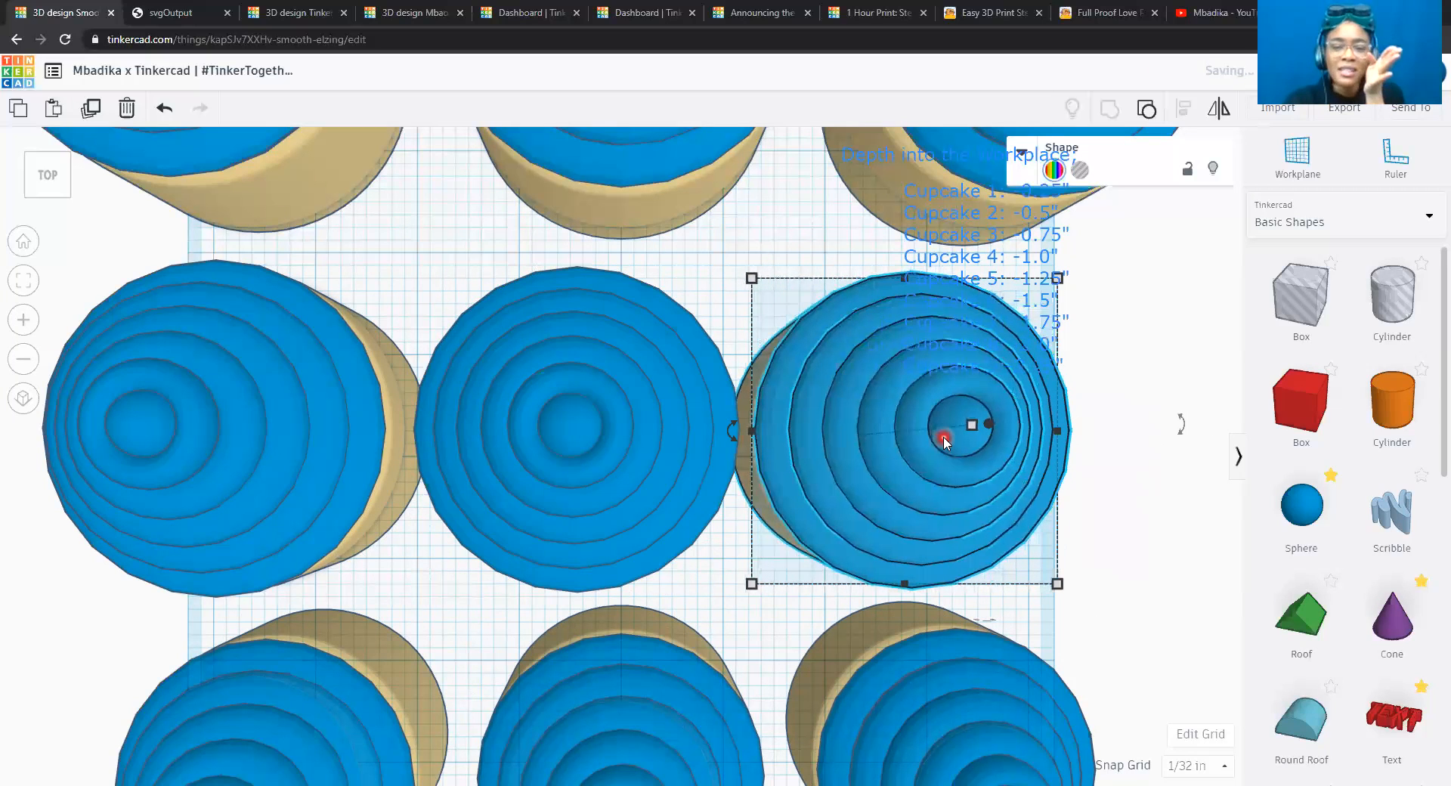
{"action": "key", "text": "Left"}
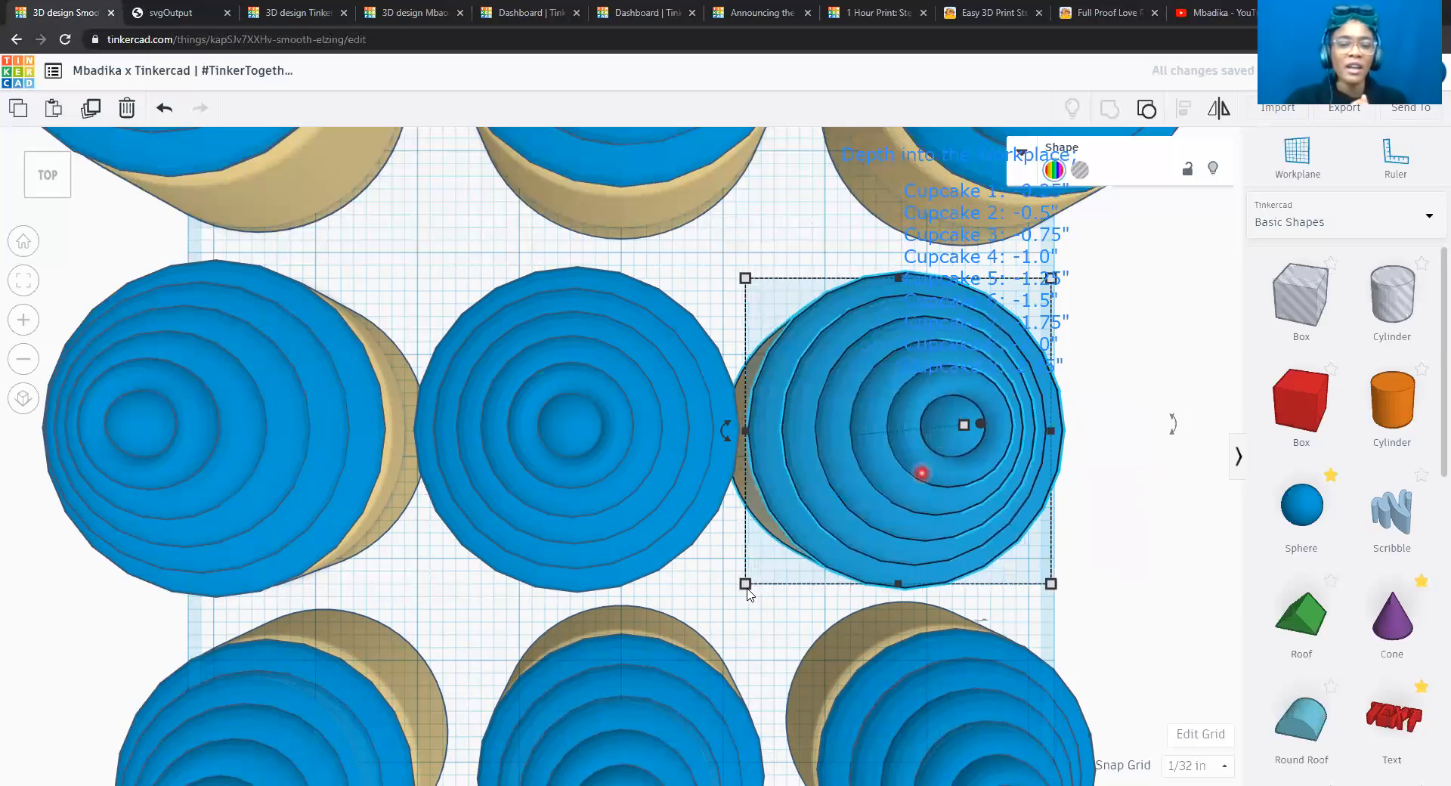
{"action": "scroll", "coordinate": [748, 592], "scroll_direction": "down", "scroll_amount": 1}
{"action": "scroll", "coordinate": [748, 592], "scroll_direction": "down", "scroll_amount": 3}
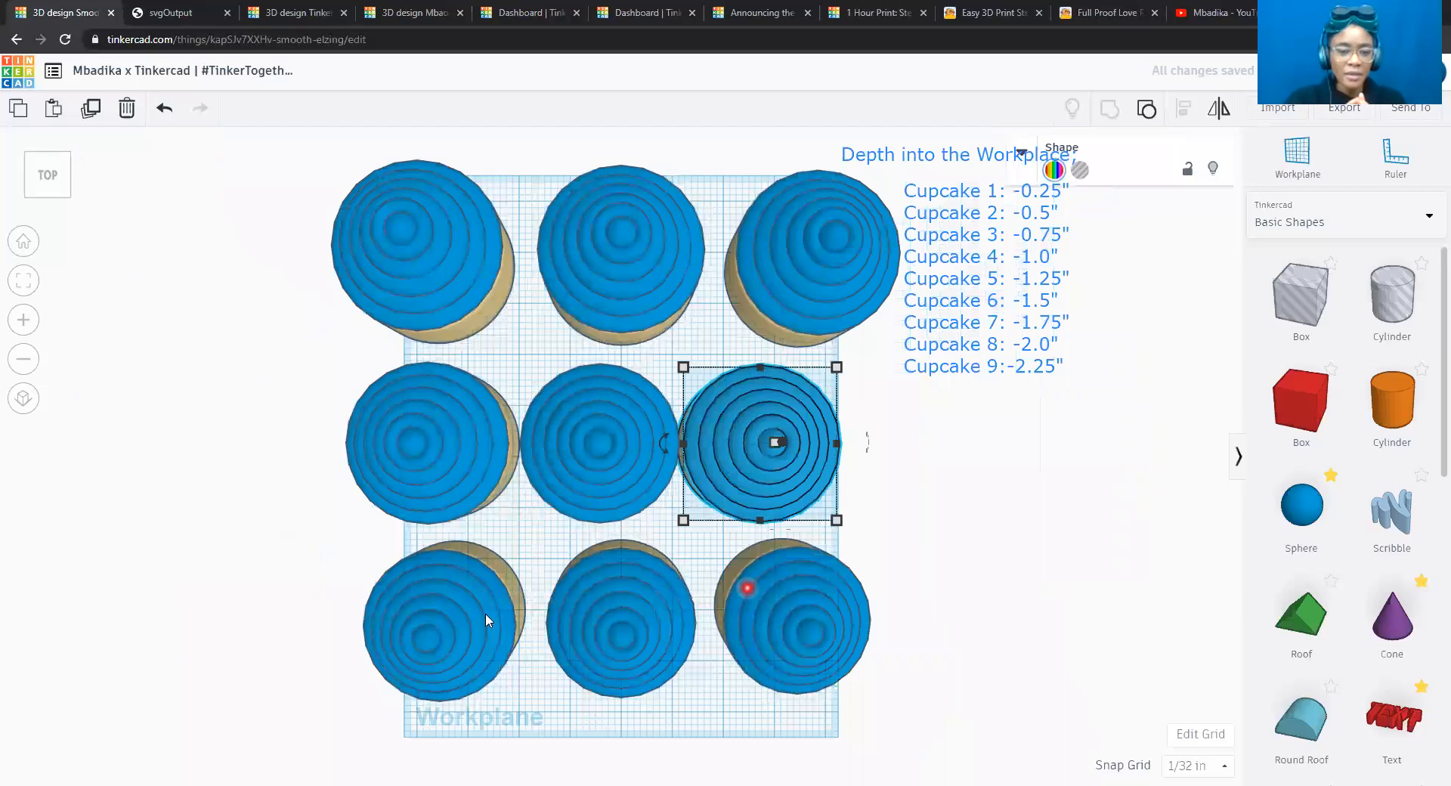
{"action": "left_click", "coordinate": [630, 614]}
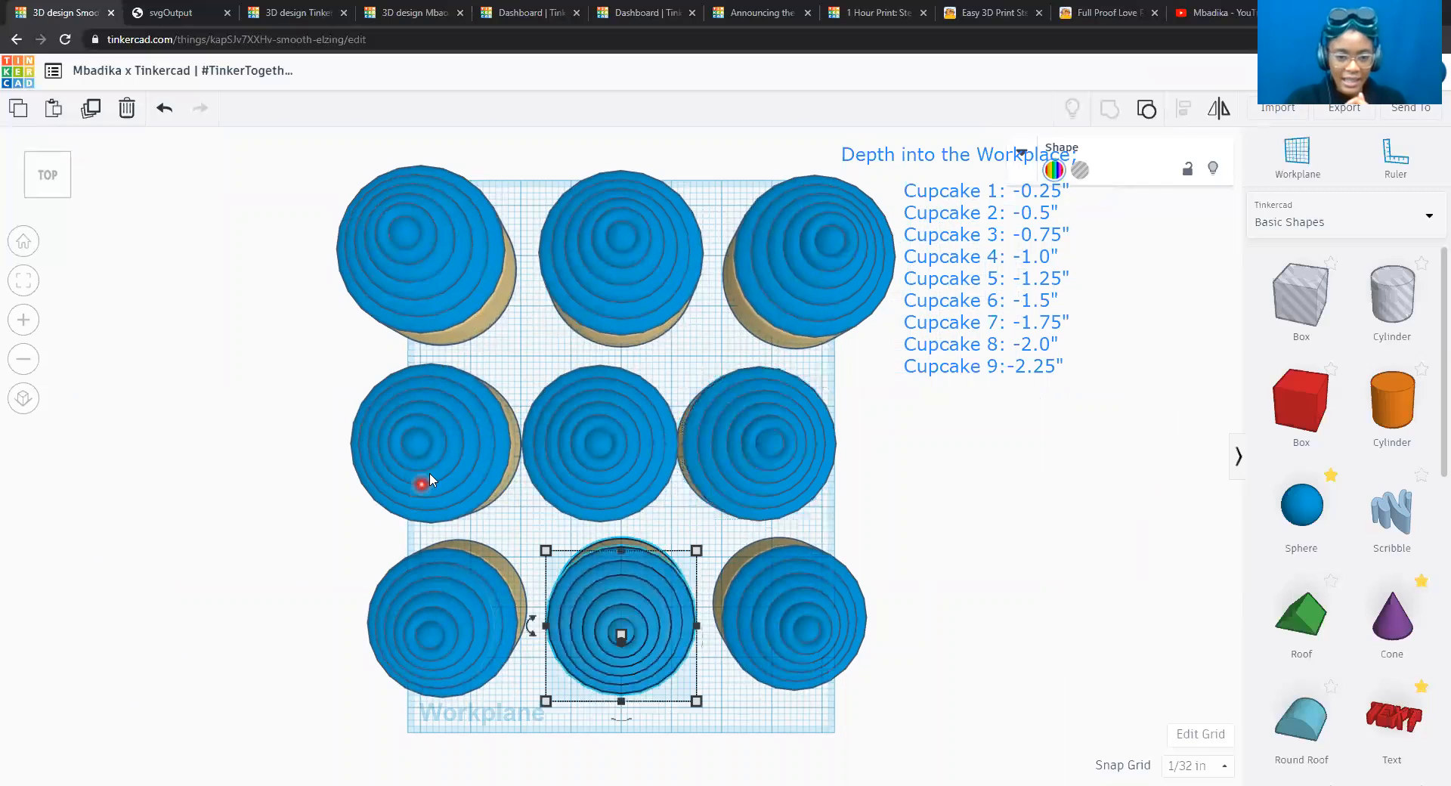
{"action": "left_click", "coordinate": [464, 456]}
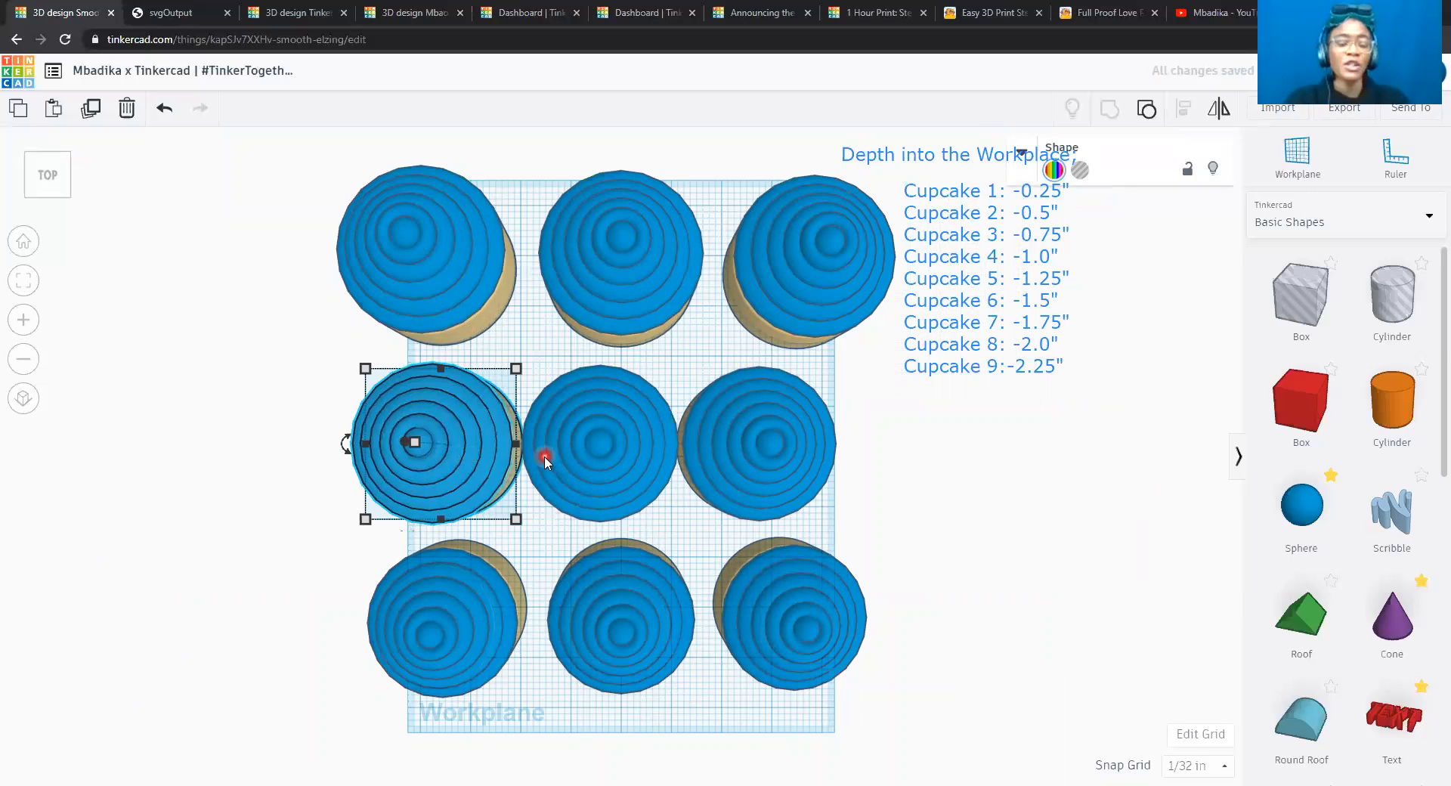
{"action": "left_click", "coordinate": [453, 270], "text": "shift"}
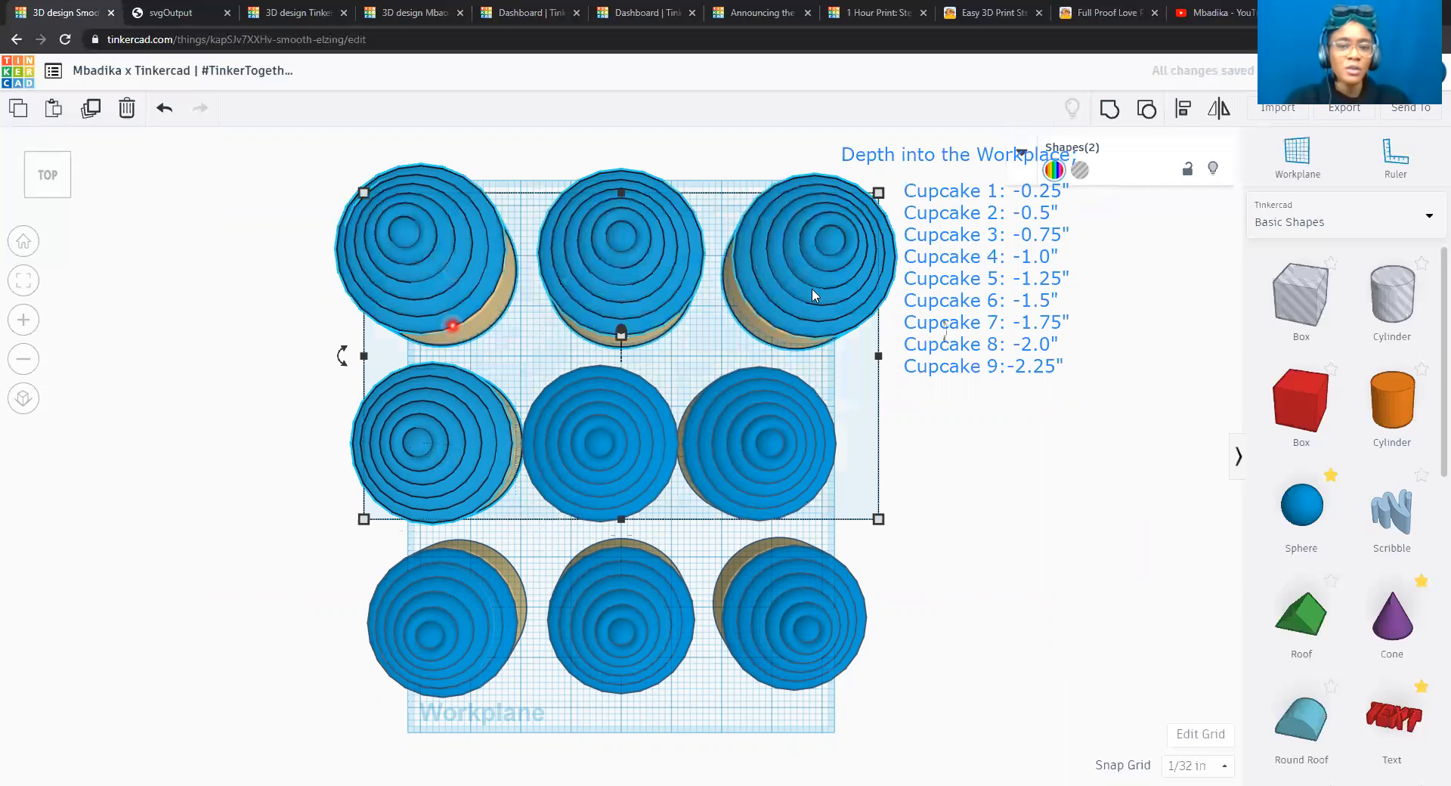
{"action": "left_click", "coordinate": [1149, 113]}
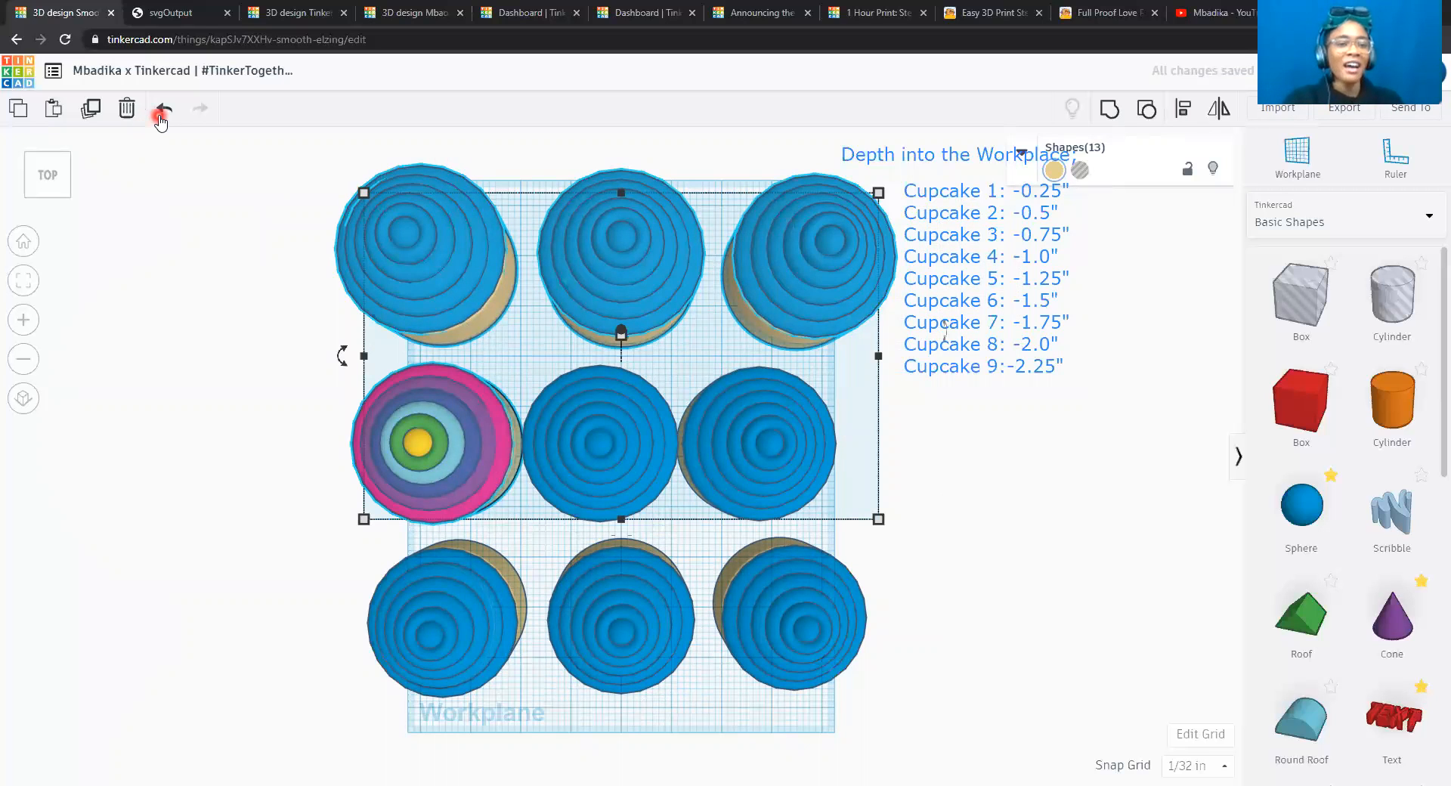
{"action": "key", "text": "ctrl+z"}
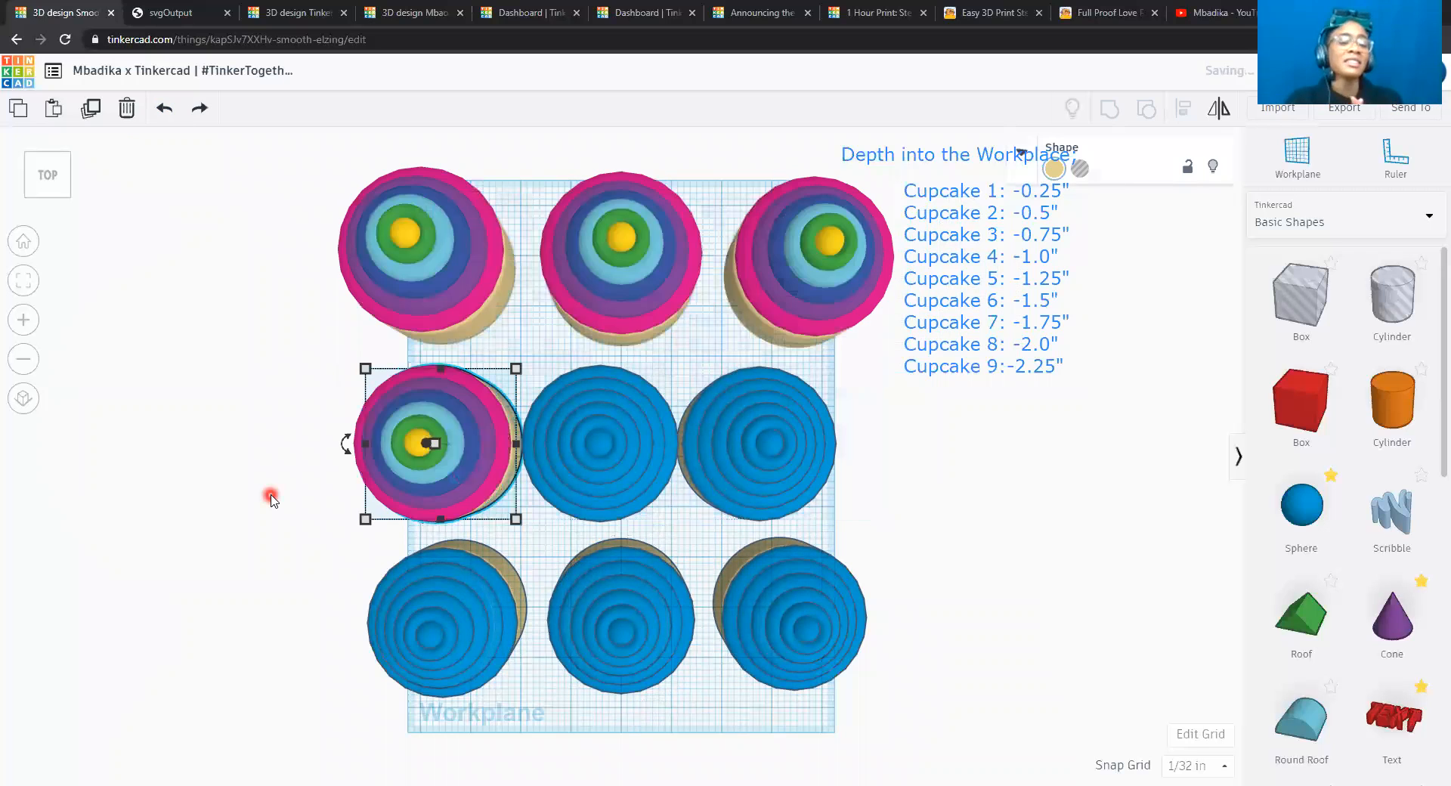
{"action": "key", "text": "ctrl+y"}
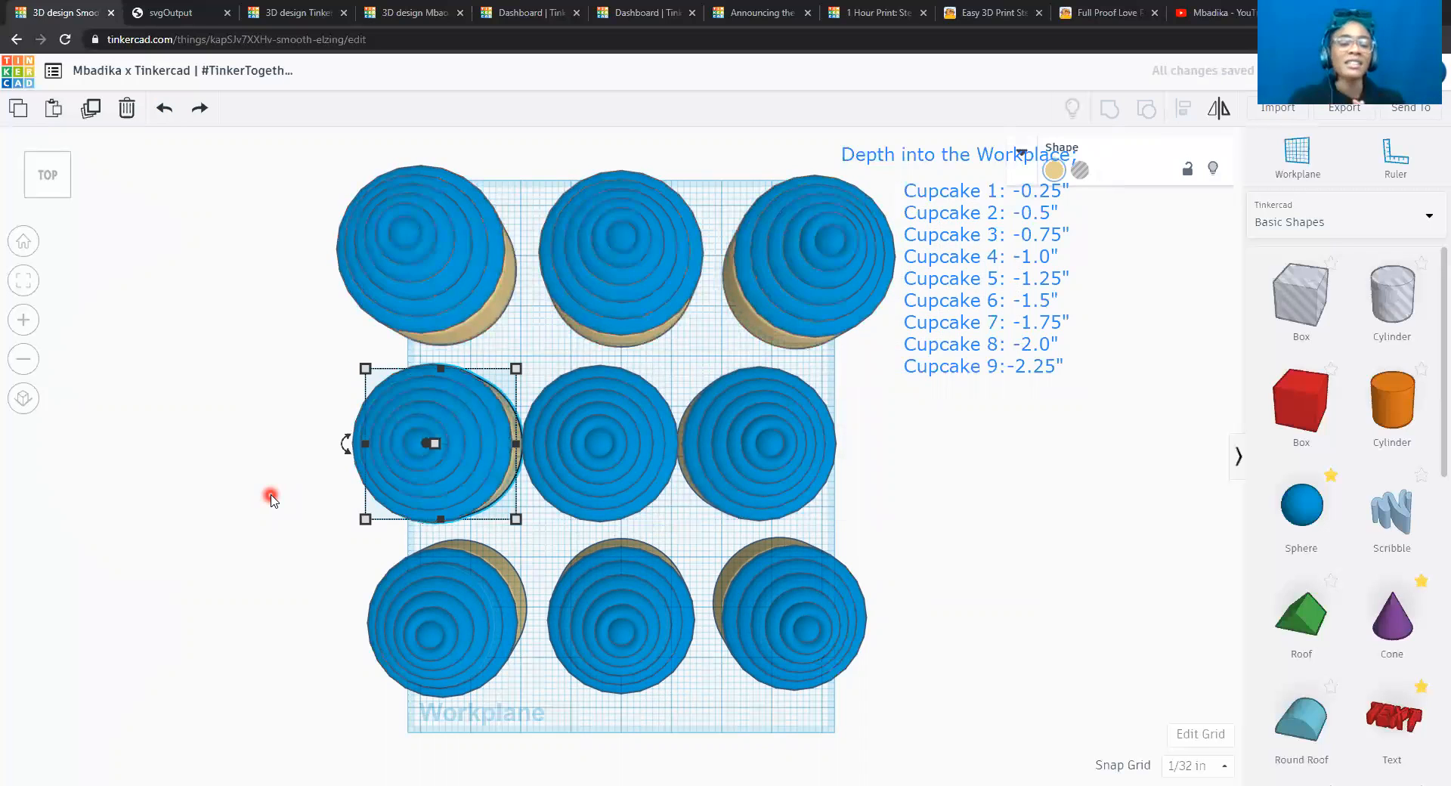
Align the three cupcakes of the left column to each other on their centers across the sheet's width.
{"action": "left_click", "coordinate": [463, 269]}
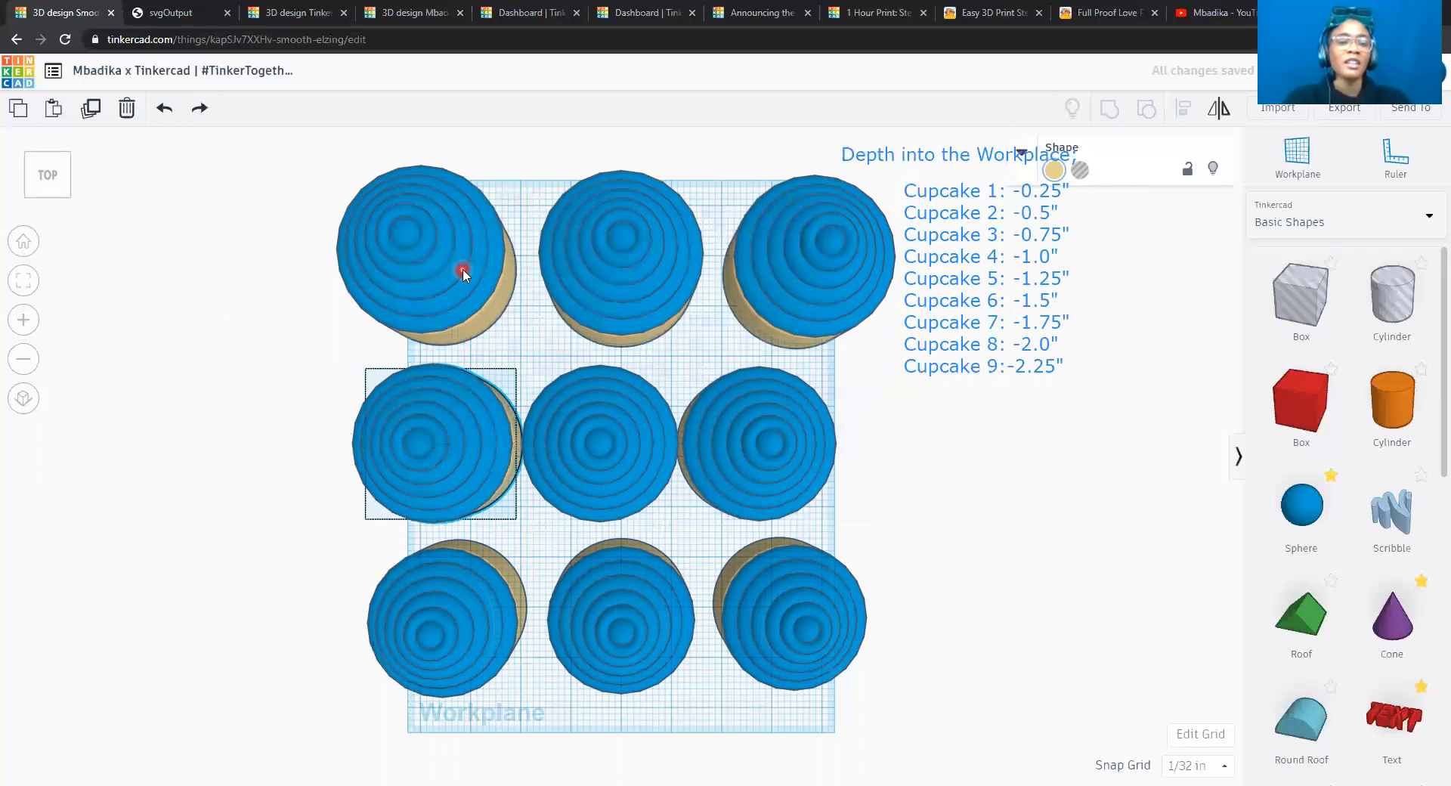
{"action": "left_click", "coordinate": [464, 452], "text": "shift"}
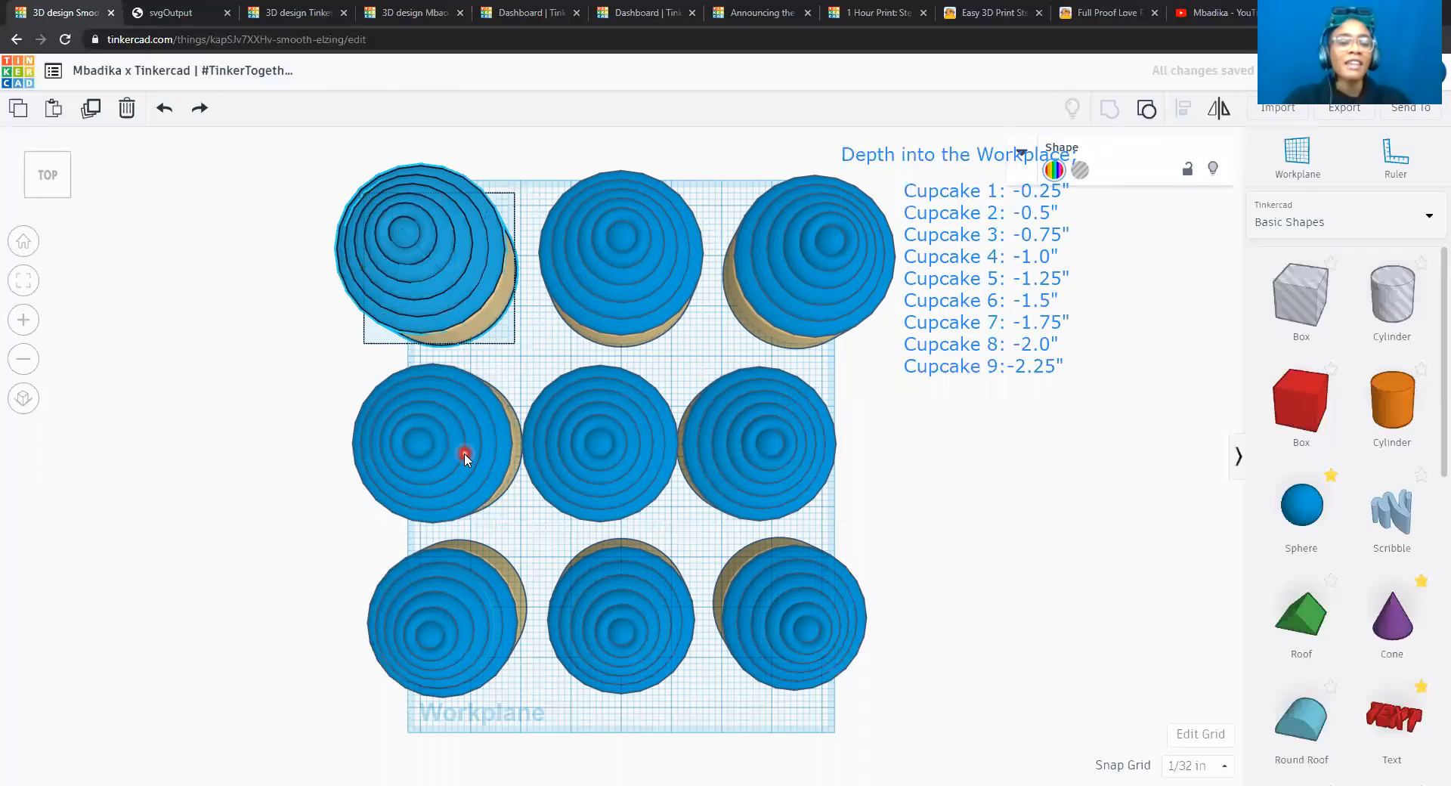
{"action": "left_click", "coordinate": [470, 620], "text": "shift"}
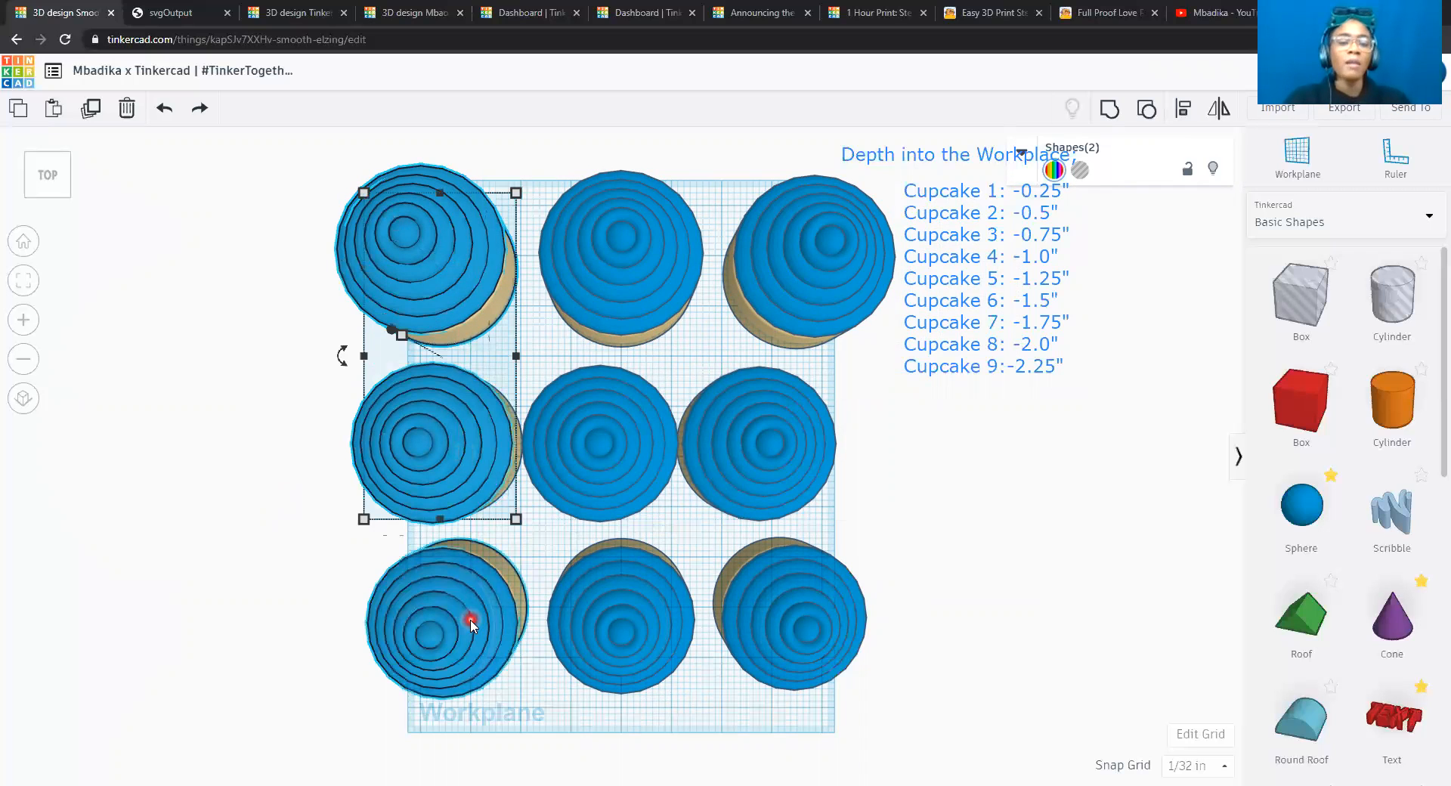
{"action": "left_click", "coordinate": [1186, 112]}
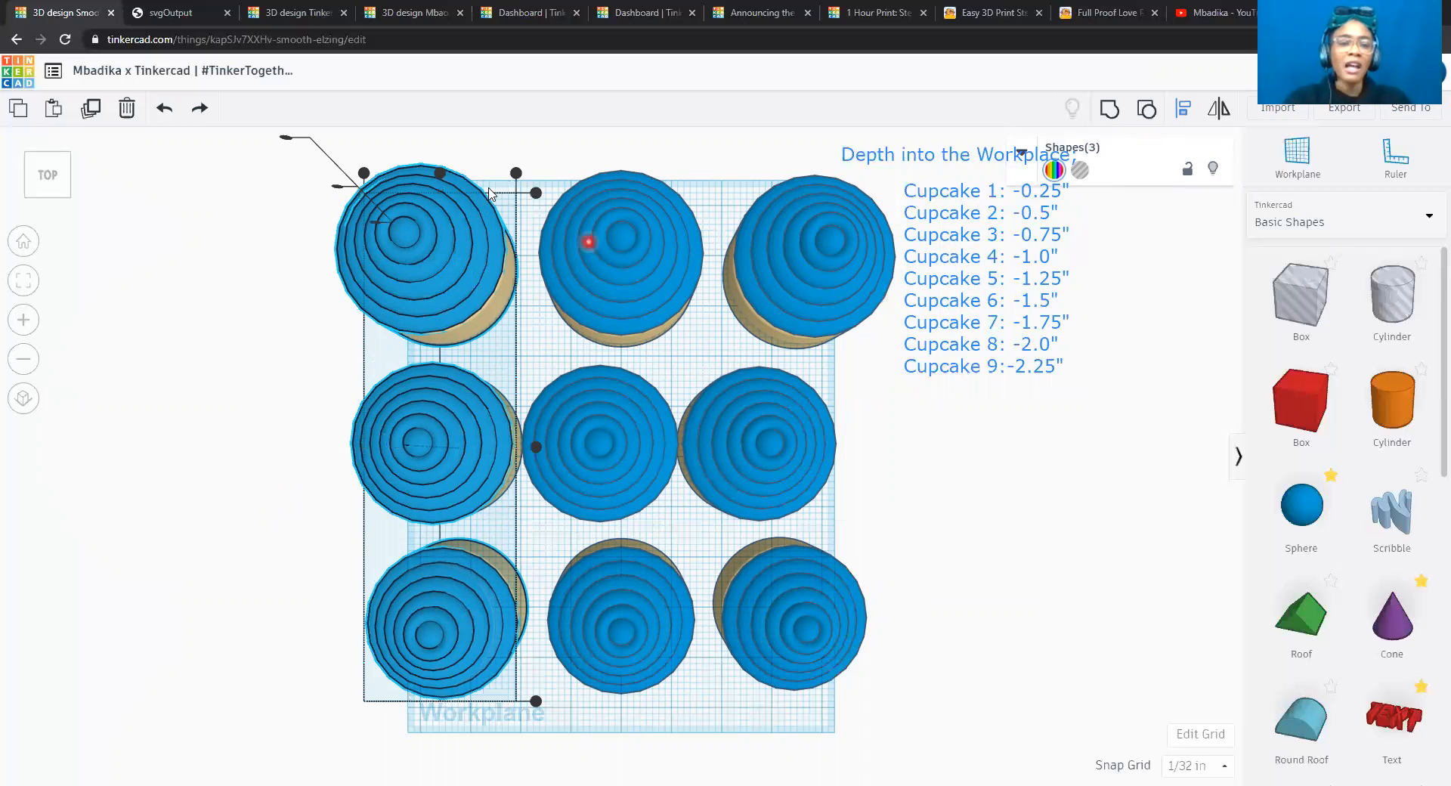
{"action": "left_click", "coordinate": [442, 174]}
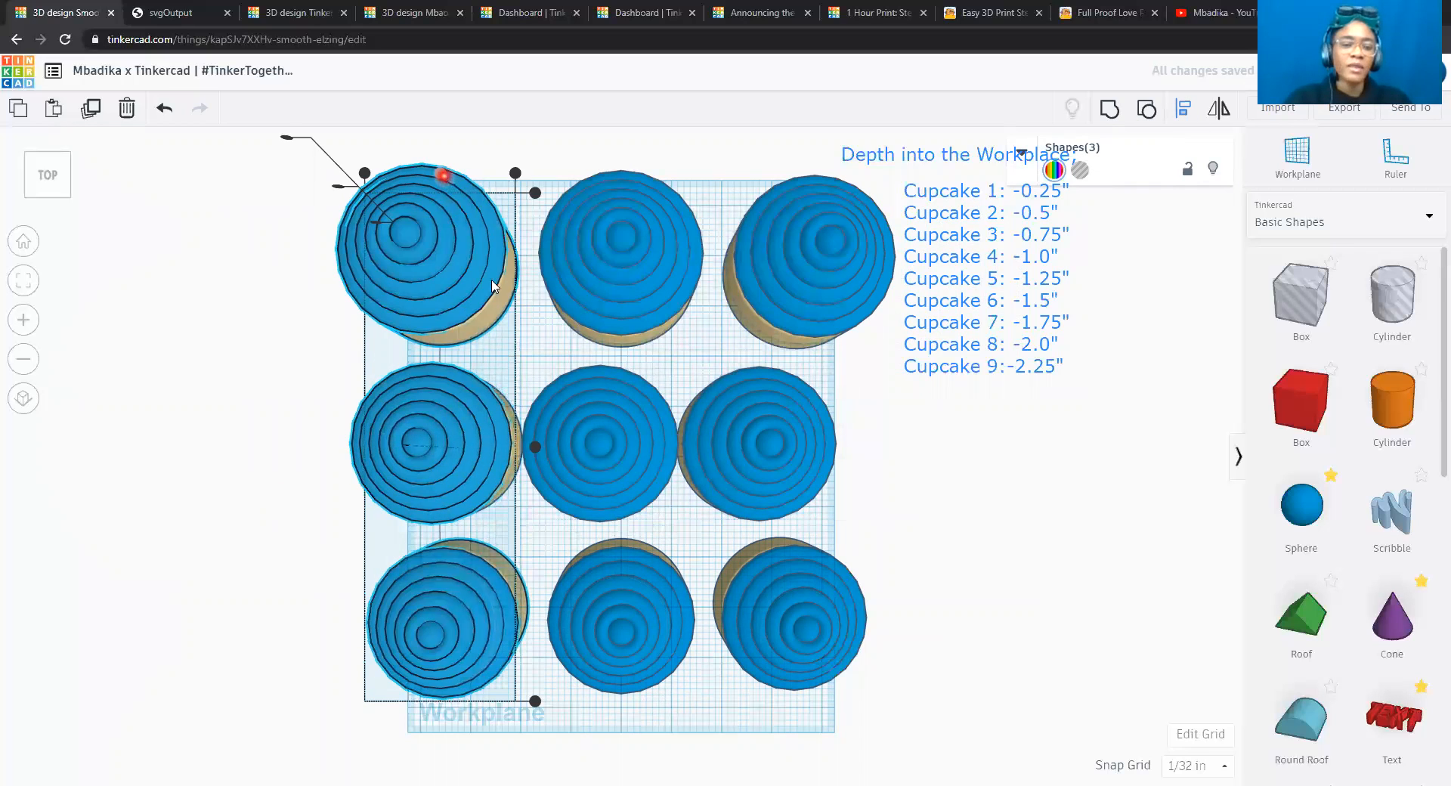
Align the three cupcakes of the middle column to each other on their centers across the sheet's width.
{"action": "left_click", "coordinate": [658, 237]}
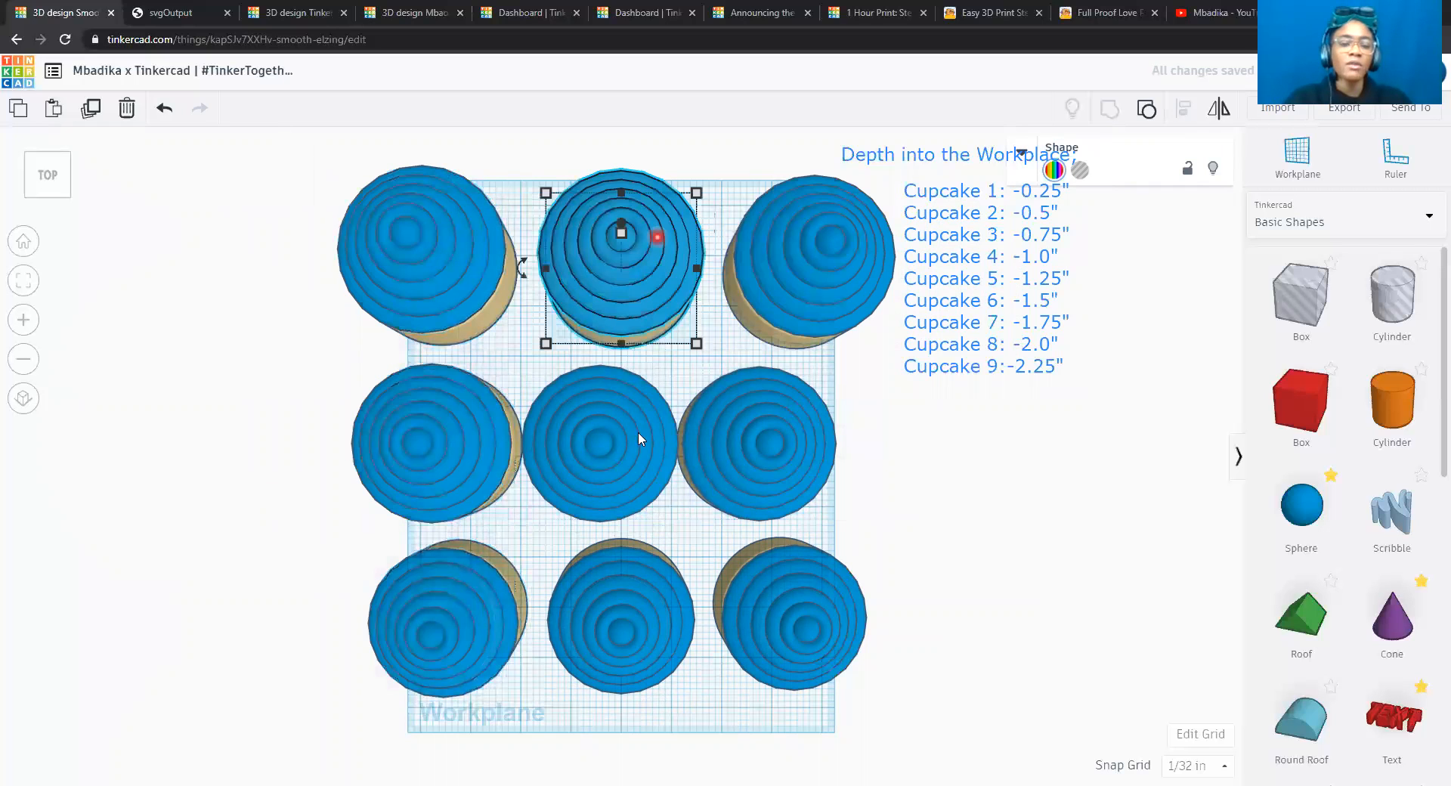
{"action": "left_click", "coordinate": [632, 455], "text": "shift"}
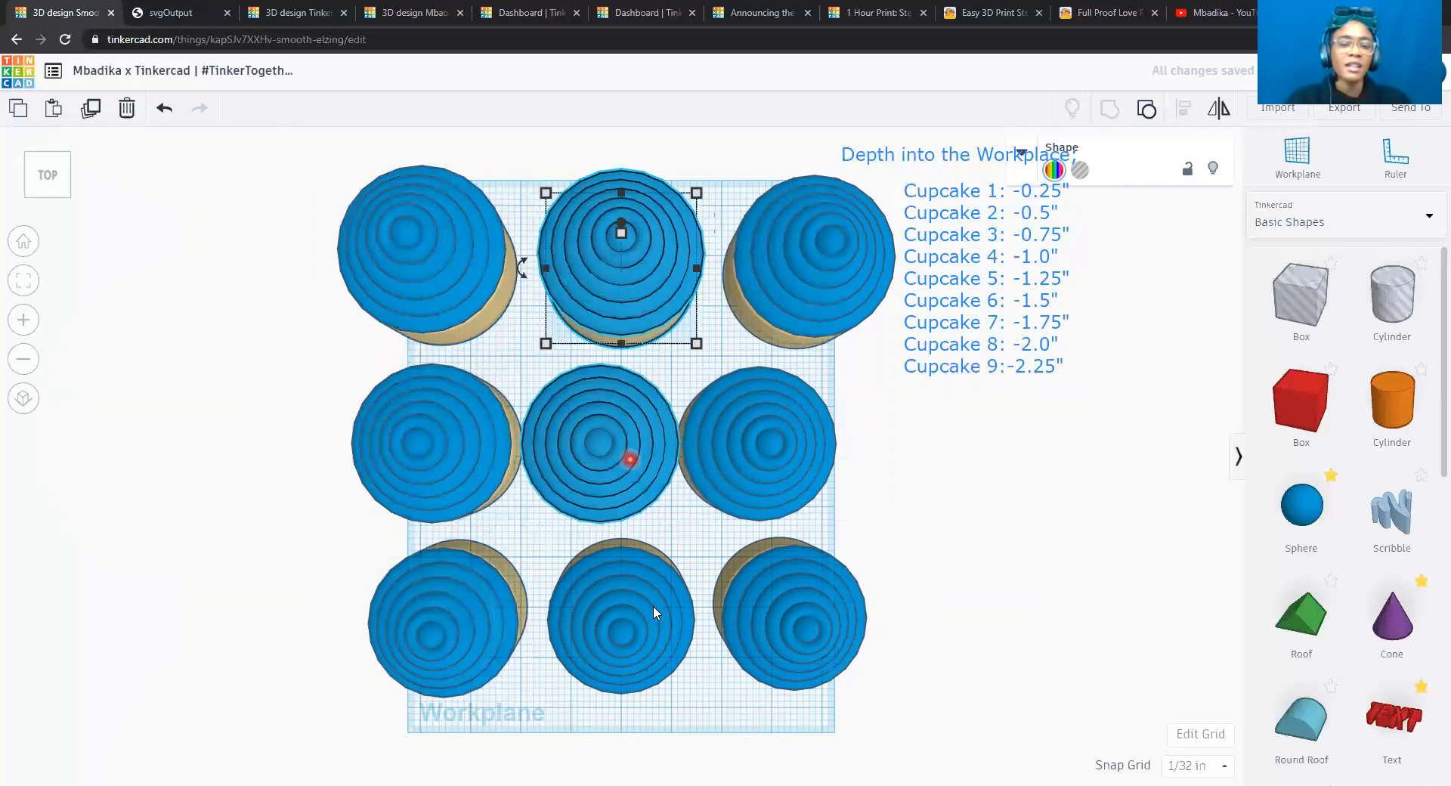
{"action": "left_click", "coordinate": [641, 653], "text": "shift"}
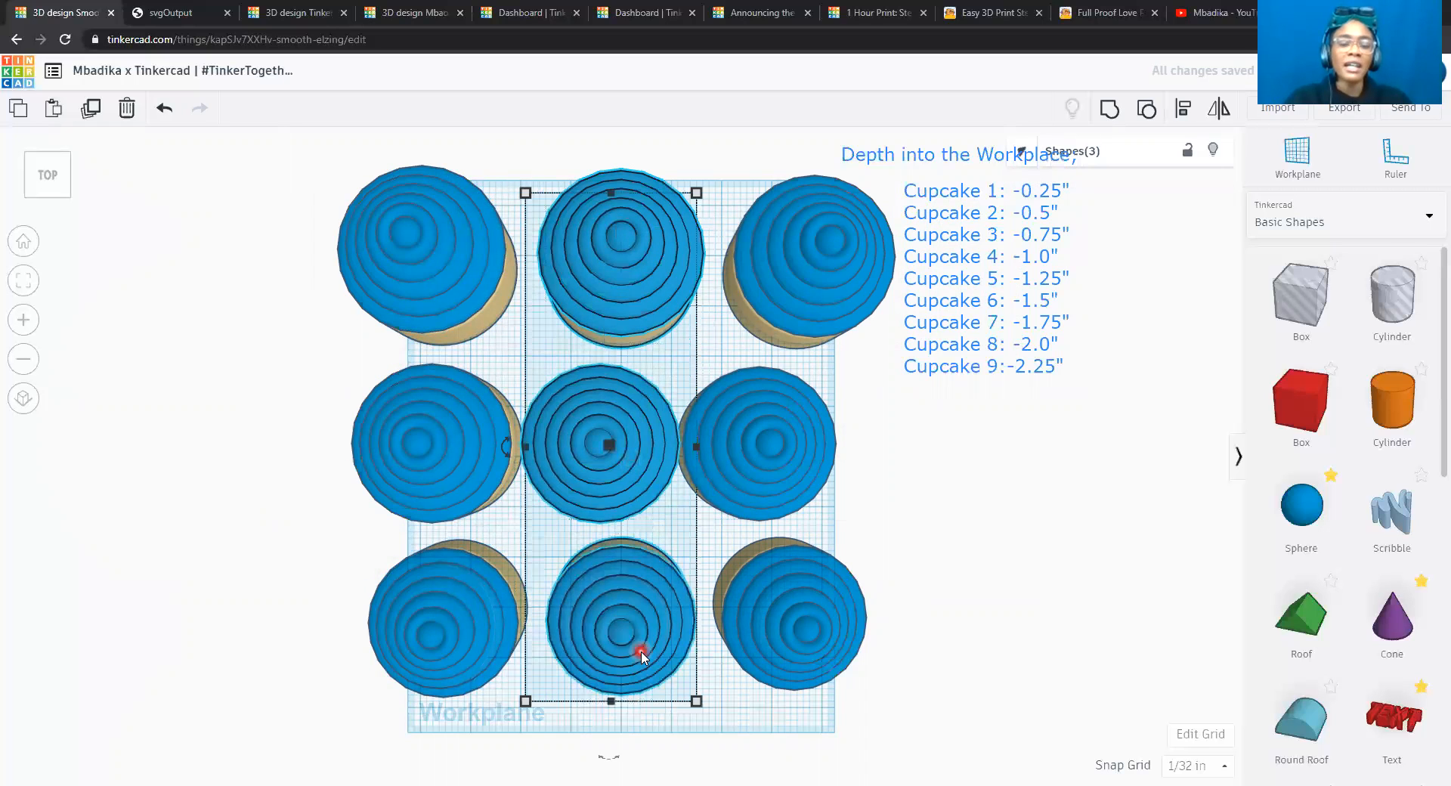
{"action": "left_click", "coordinate": [1183, 110]}
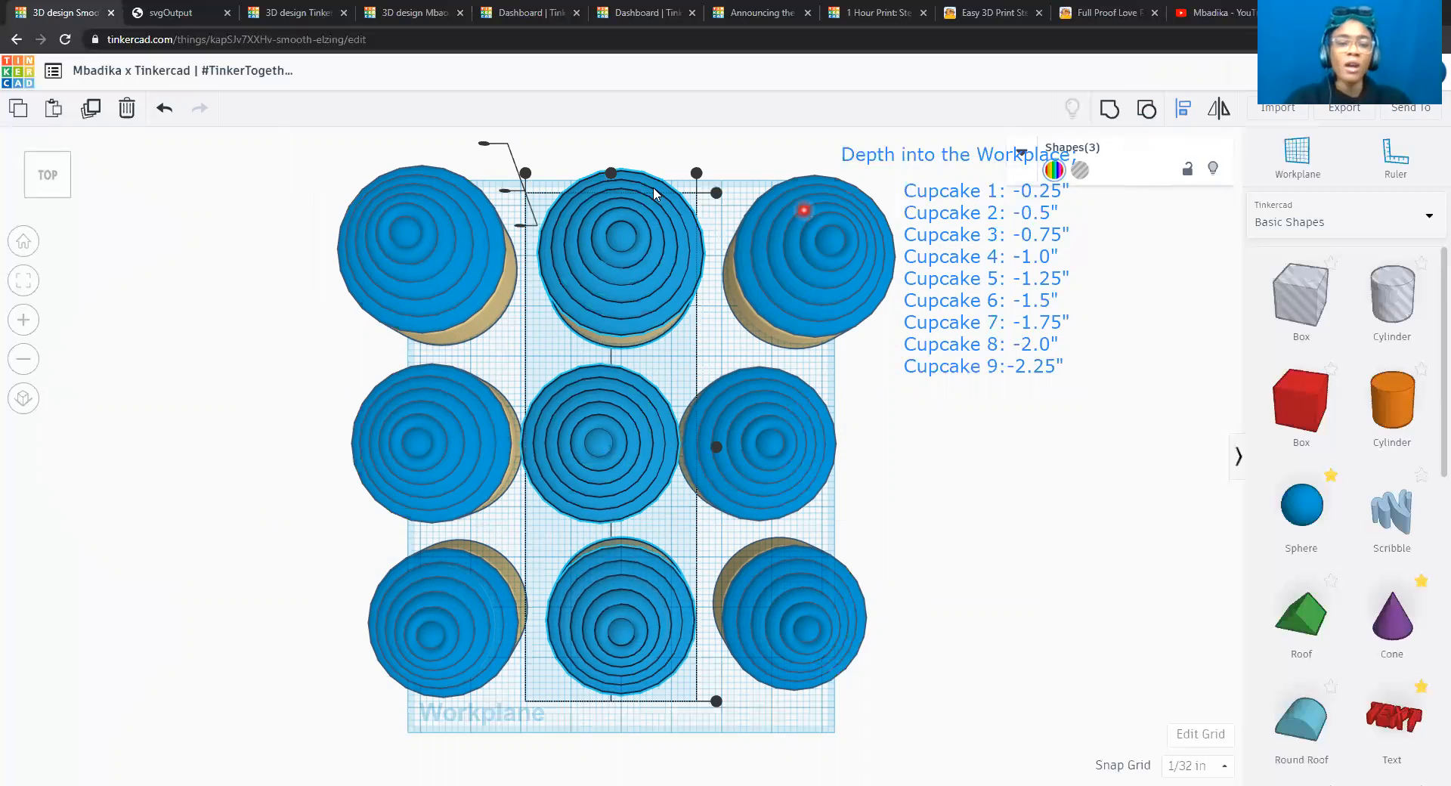
{"action": "left_click", "coordinate": [610, 178]}
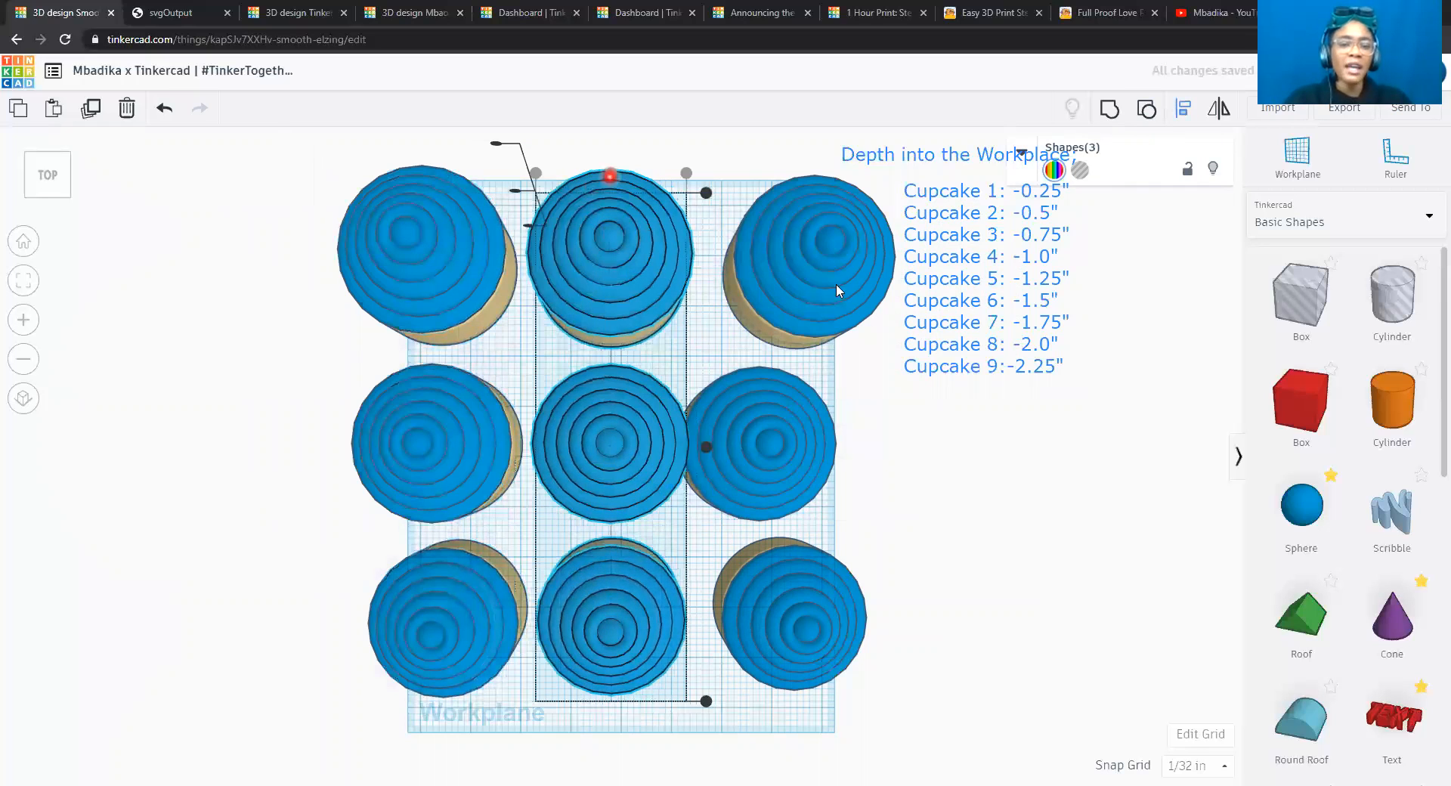
Align the three cupcakes of the right column to each other on their centers across the sheet's width.
{"action": "left_click", "coordinate": [821, 270]}
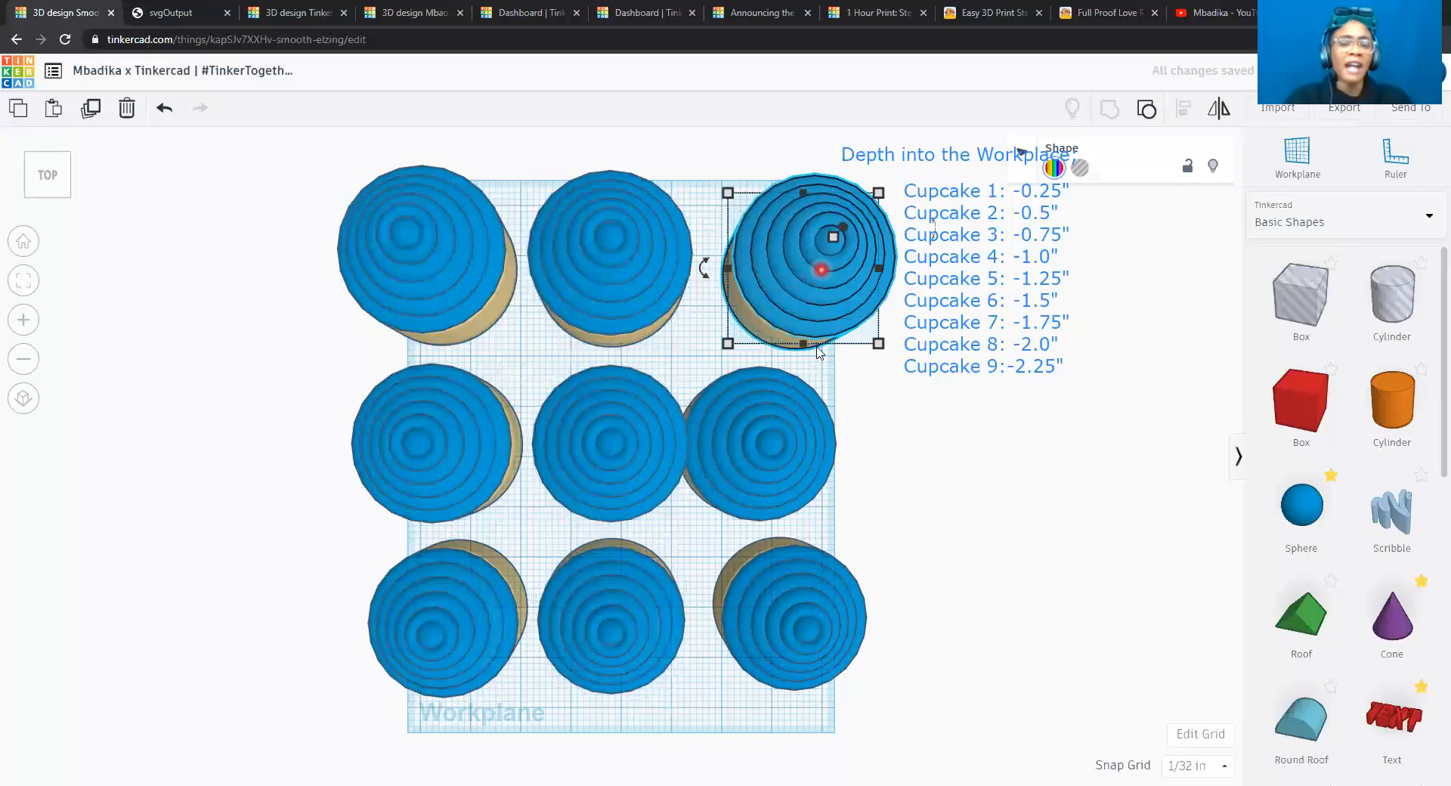
{"action": "left_click", "coordinate": [791, 409], "text": "shift"}
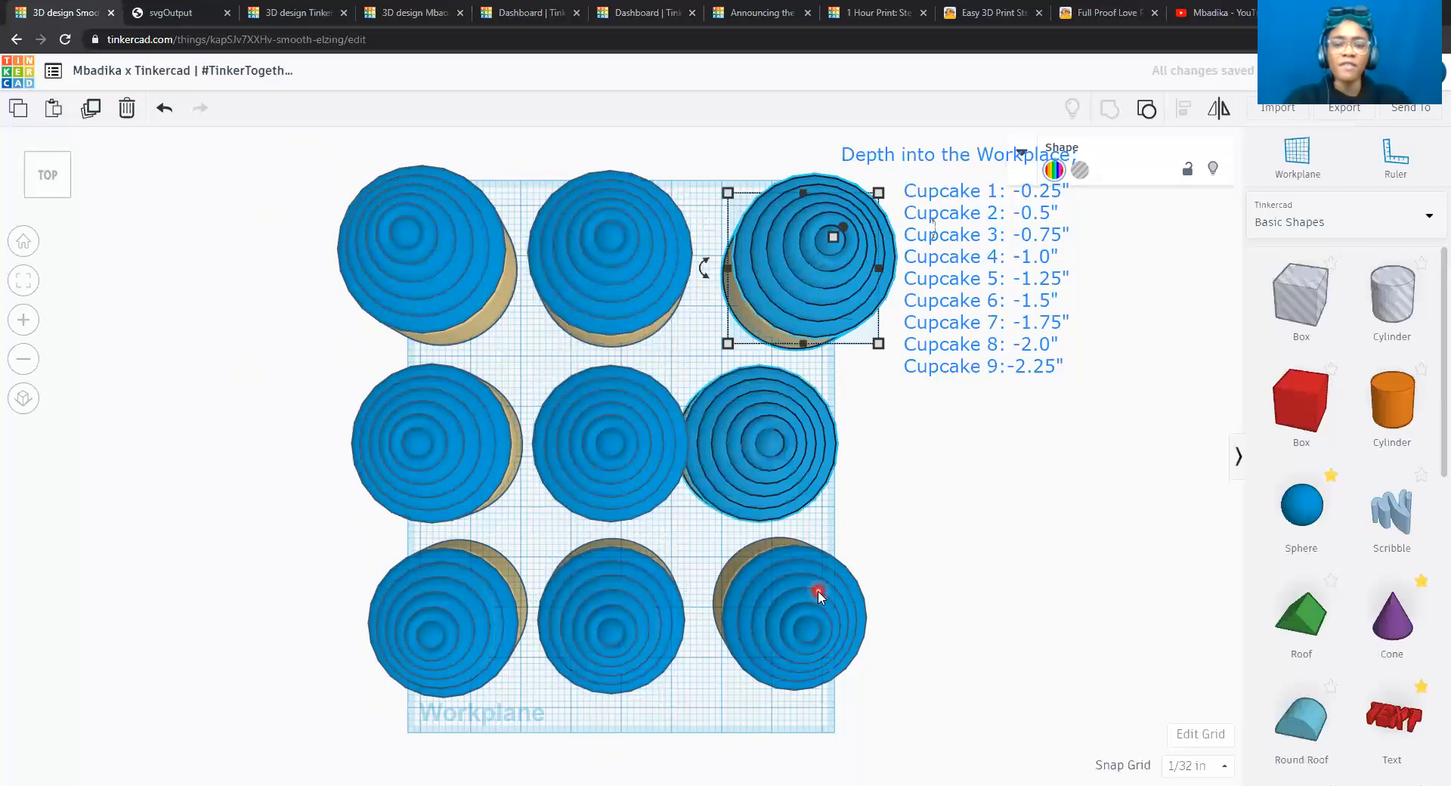
{"action": "left_click", "coordinate": [818, 591], "text": "shift"}
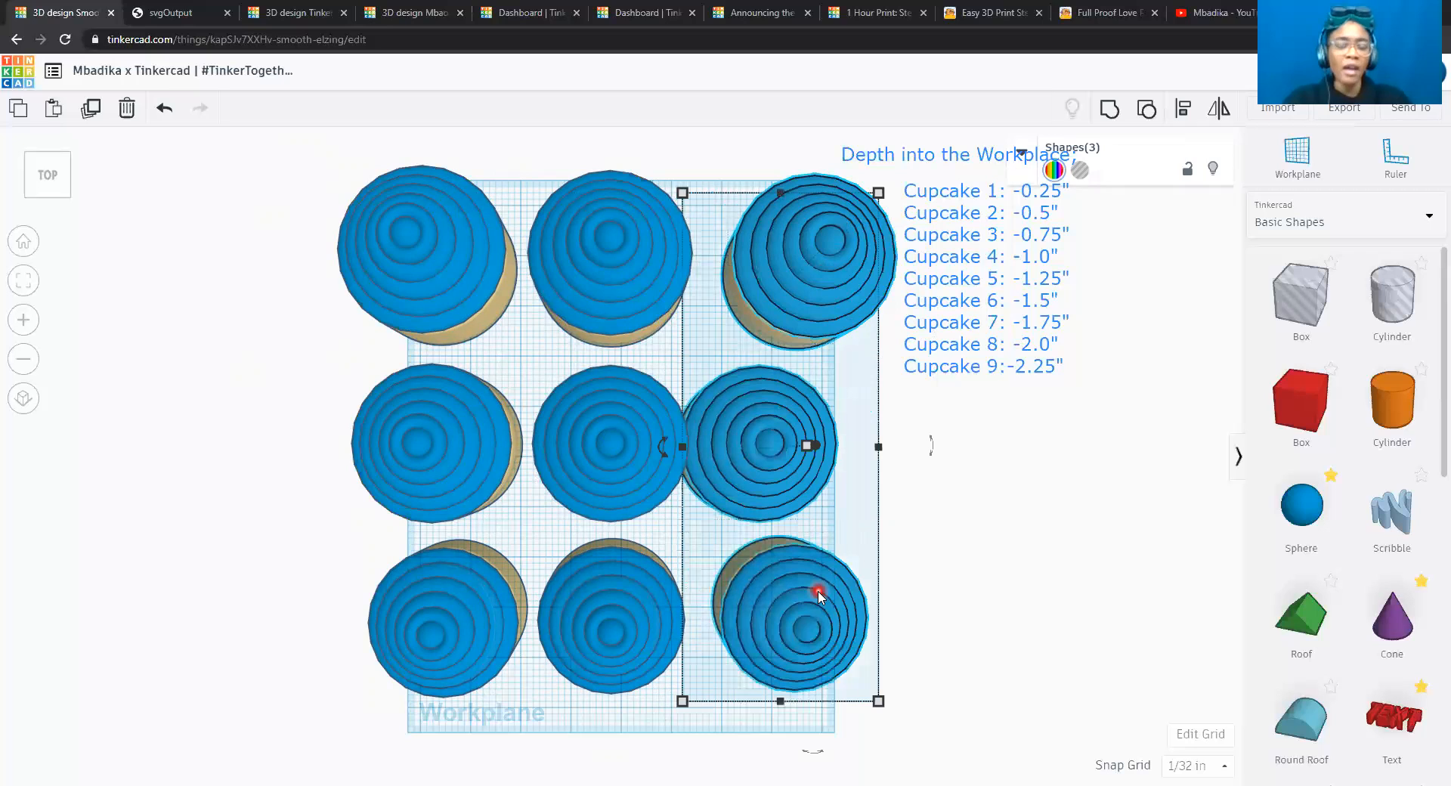
{"action": "left_click", "coordinate": [1192, 109]}
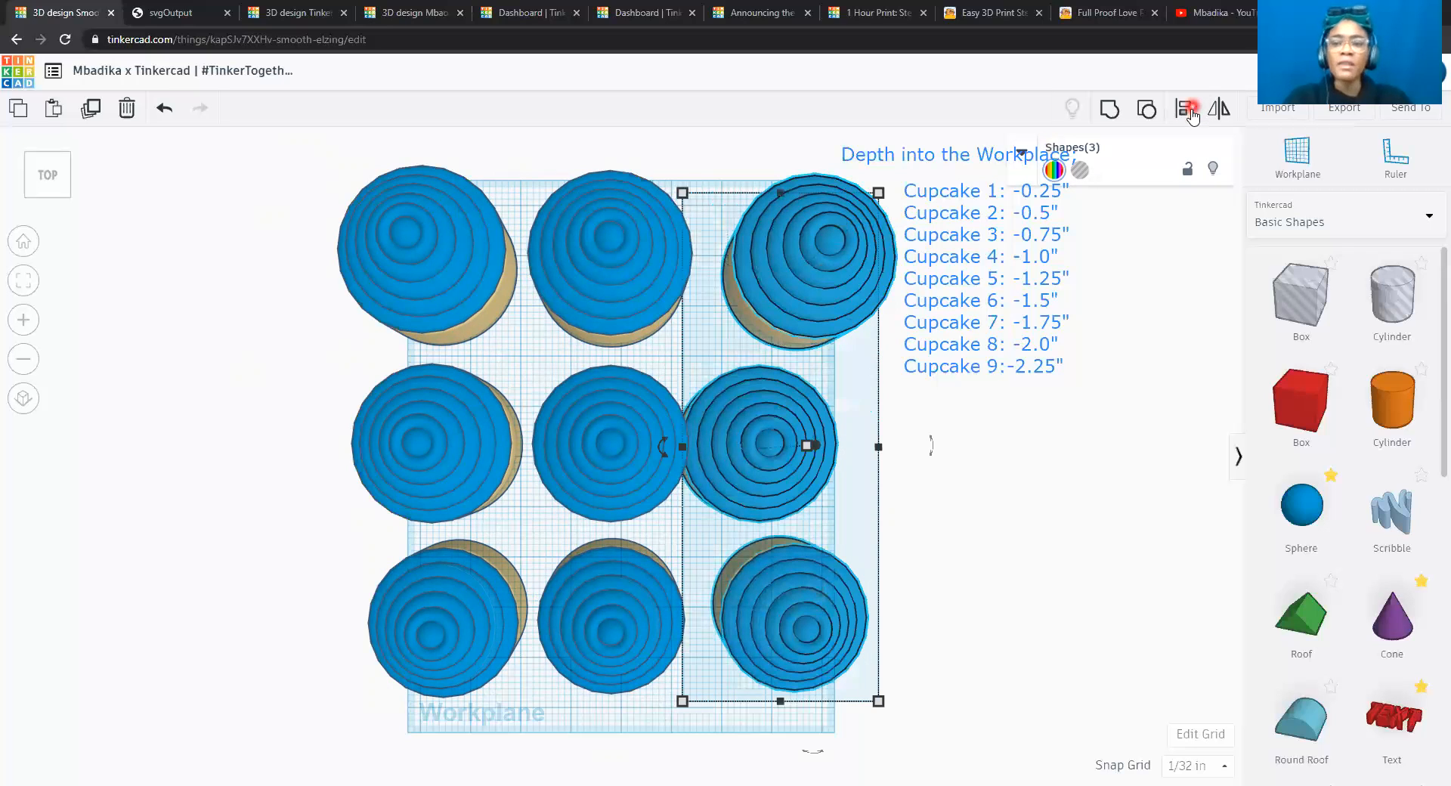
{"action": "left_click", "coordinate": [1191, 110]}
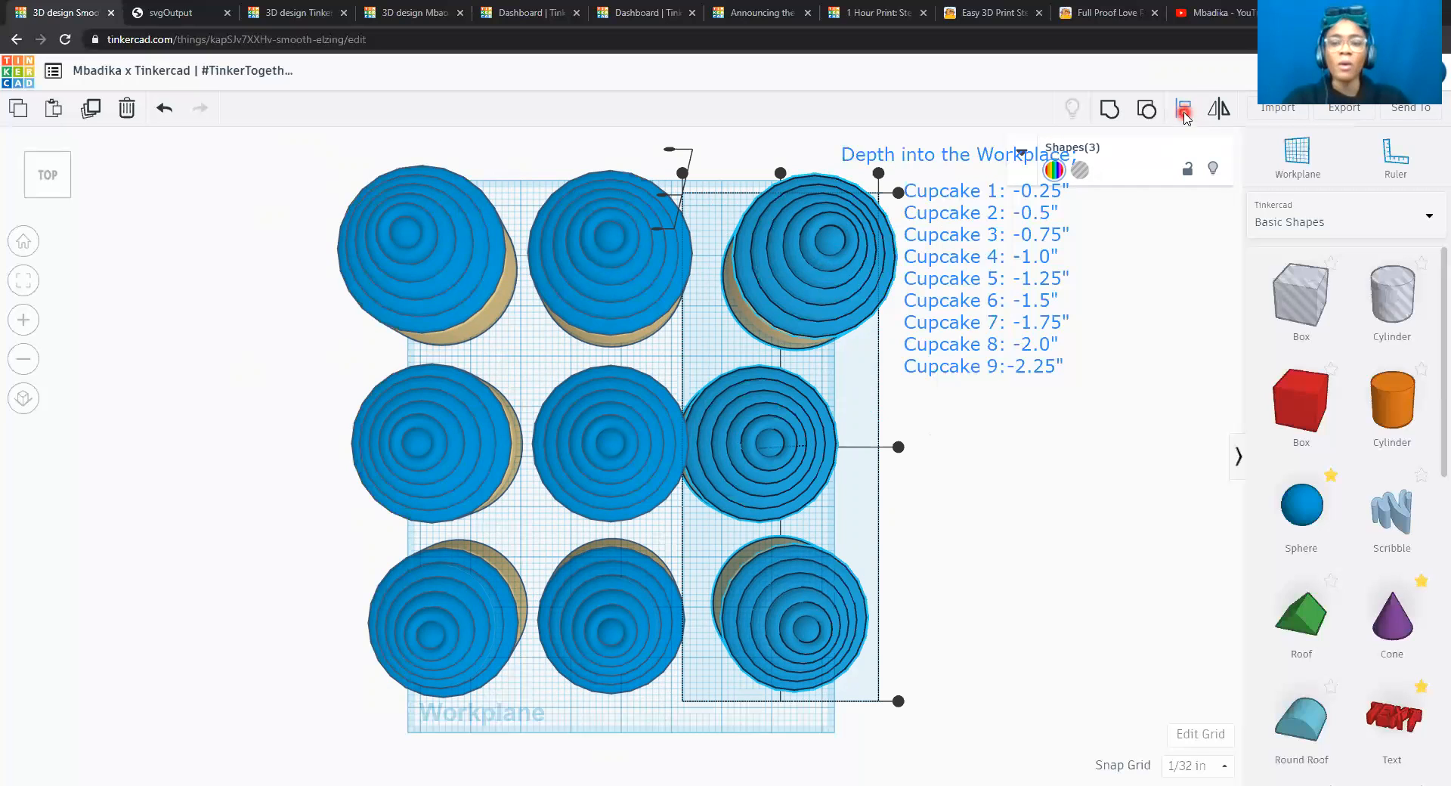
{"action": "left_click", "coordinate": [781, 178]}
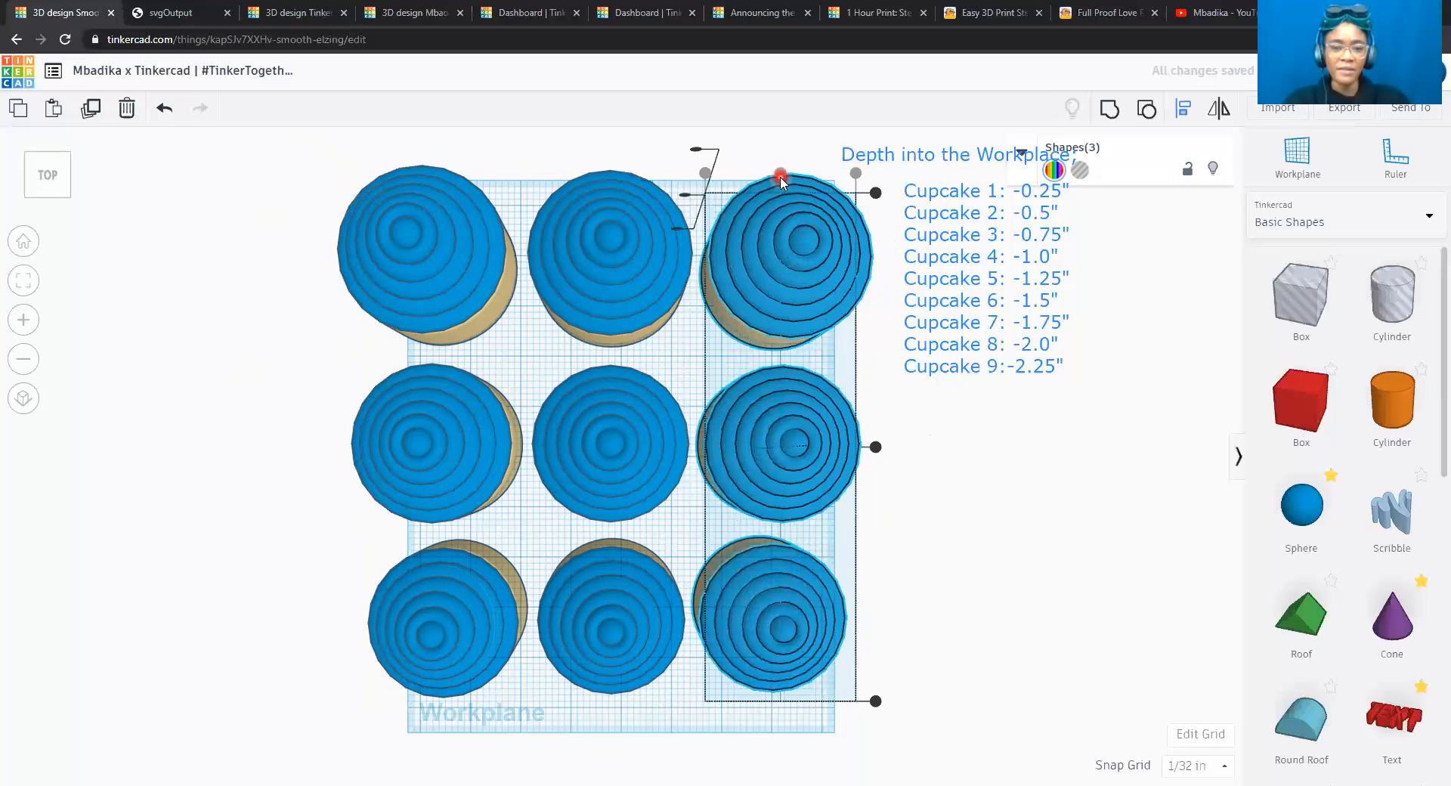
Nudge the right column of cupcakes left in 1/32 in increments, close to the middle column.
{"action": "key", "text": "Left"}
{"action": "key", "text": "Left"}
{"action": "key", "text": "Left"}
{"action": "key", "text": "Left"}
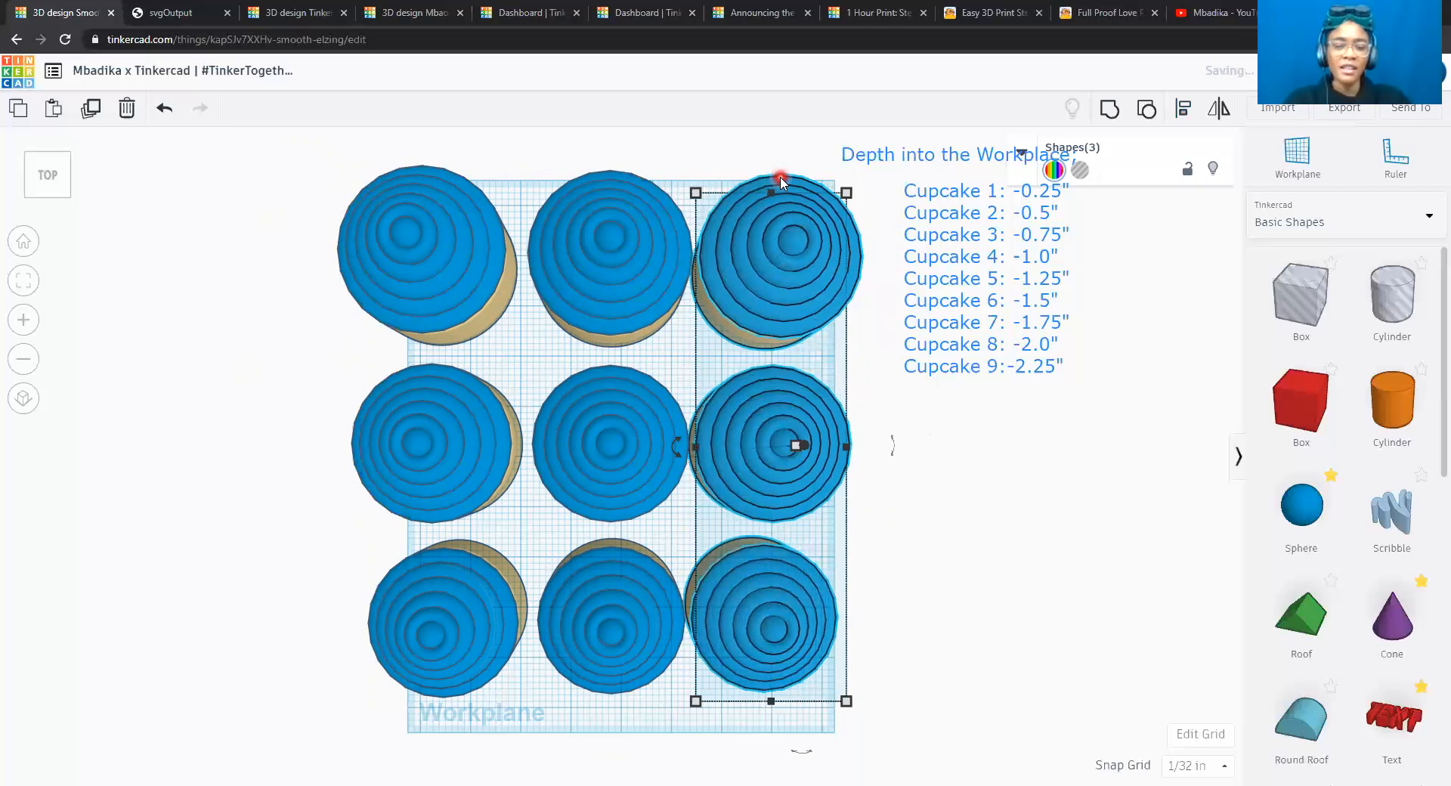
Add the middle column's three cupcakes to the selection and nudge both columns left in 1/32 in increments, toward the left column.
{"action": "left_click", "coordinate": [626, 203], "text": "shift"}
{"action": "left_click", "coordinate": [619, 403], "text": "shift"}
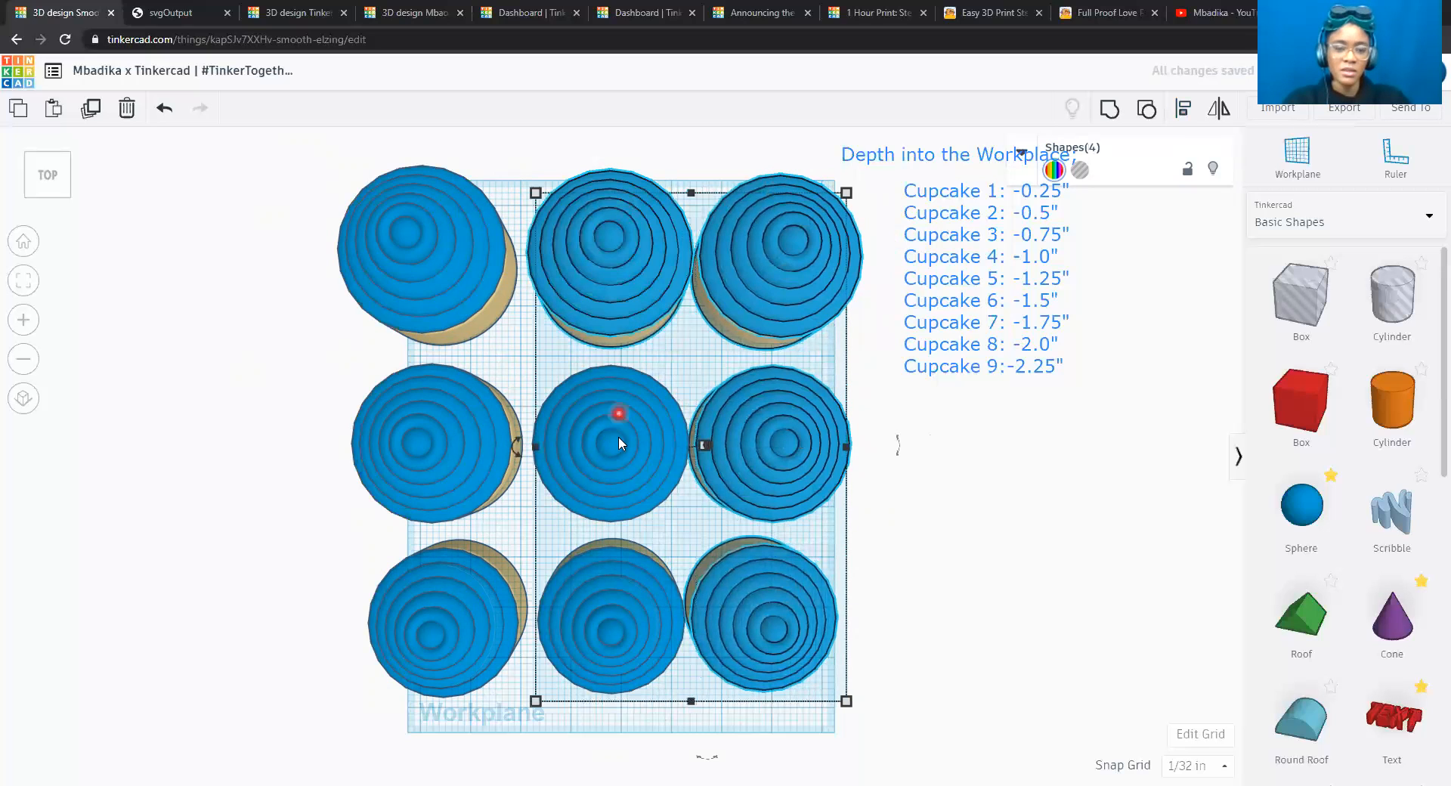
{"action": "left_click", "coordinate": [612, 605], "text": "shift"}
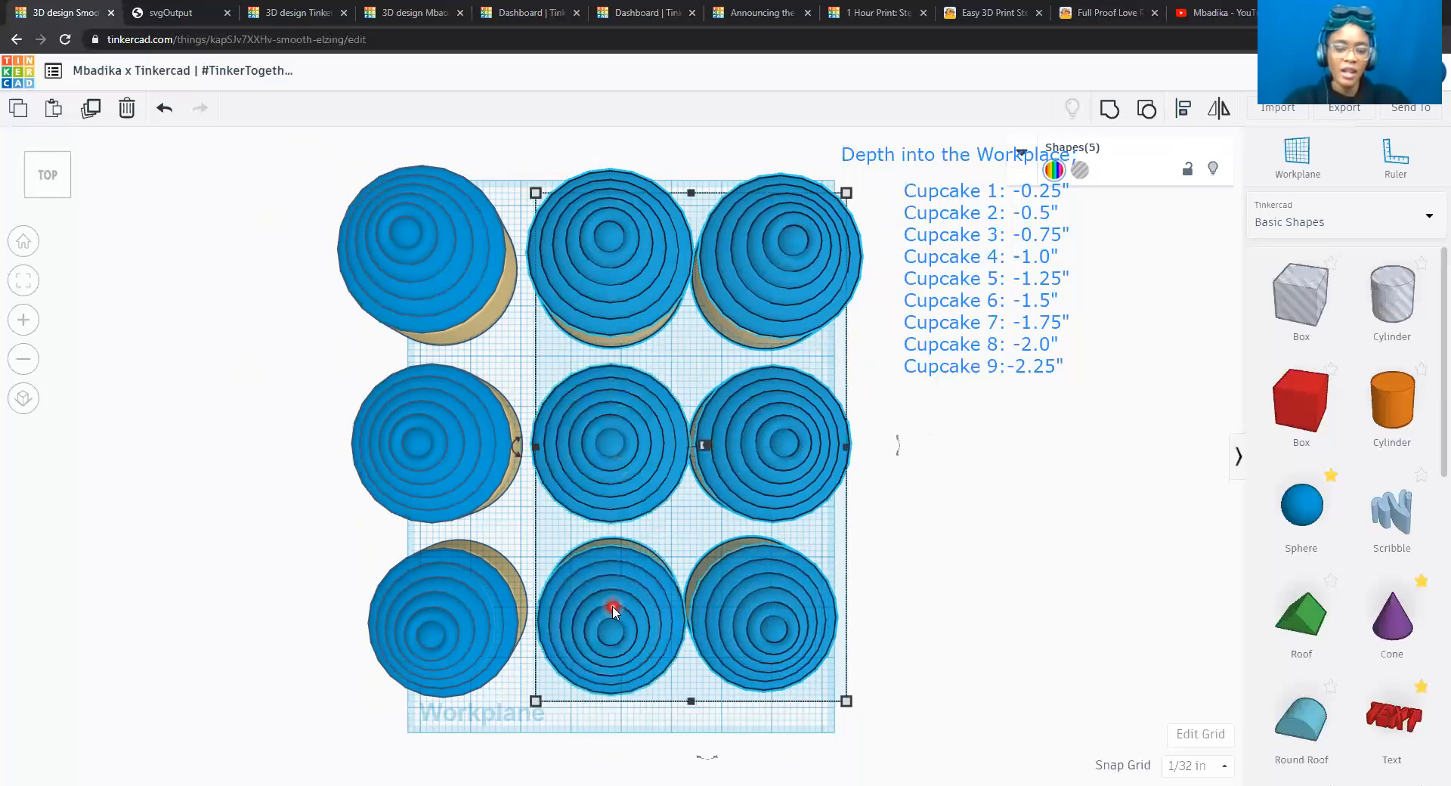
{"action": "key", "text": "Left"}
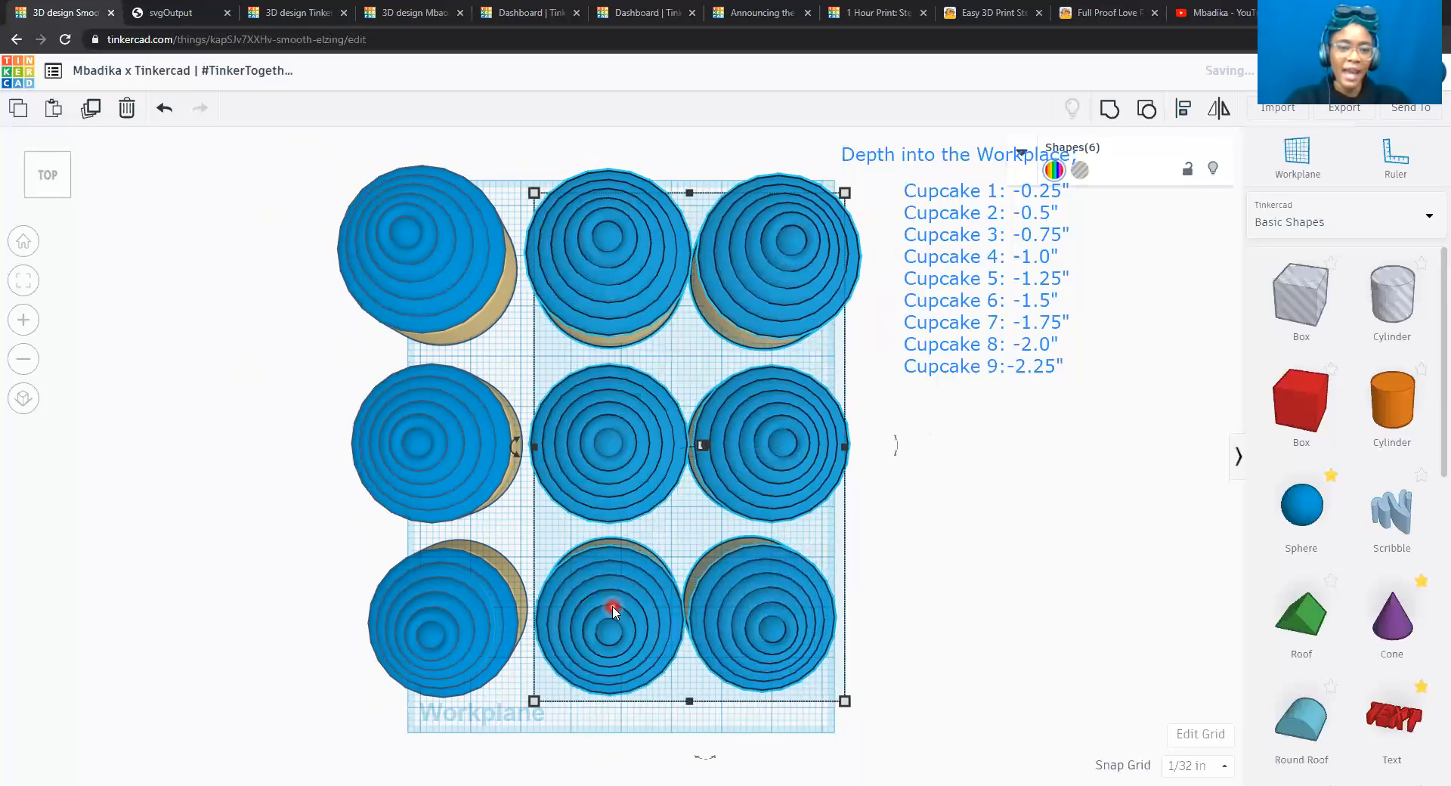
{"action": "key", "text": "Left"}
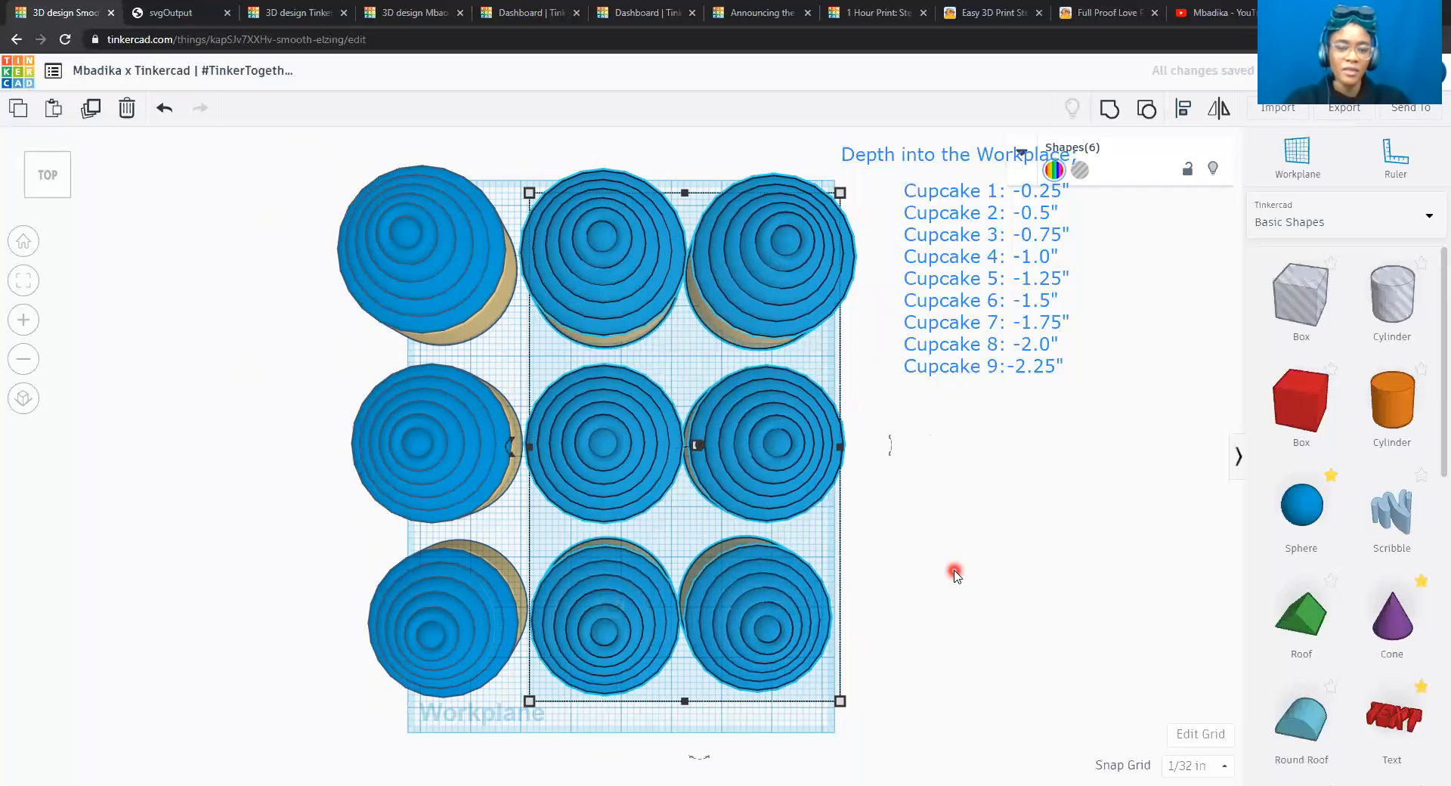
Add the left column's three cupcakes to the selection and nudge all nine right in 1/32 in increments to center them on the workplane.
{"action": "left_click", "coordinate": [31, 198]}
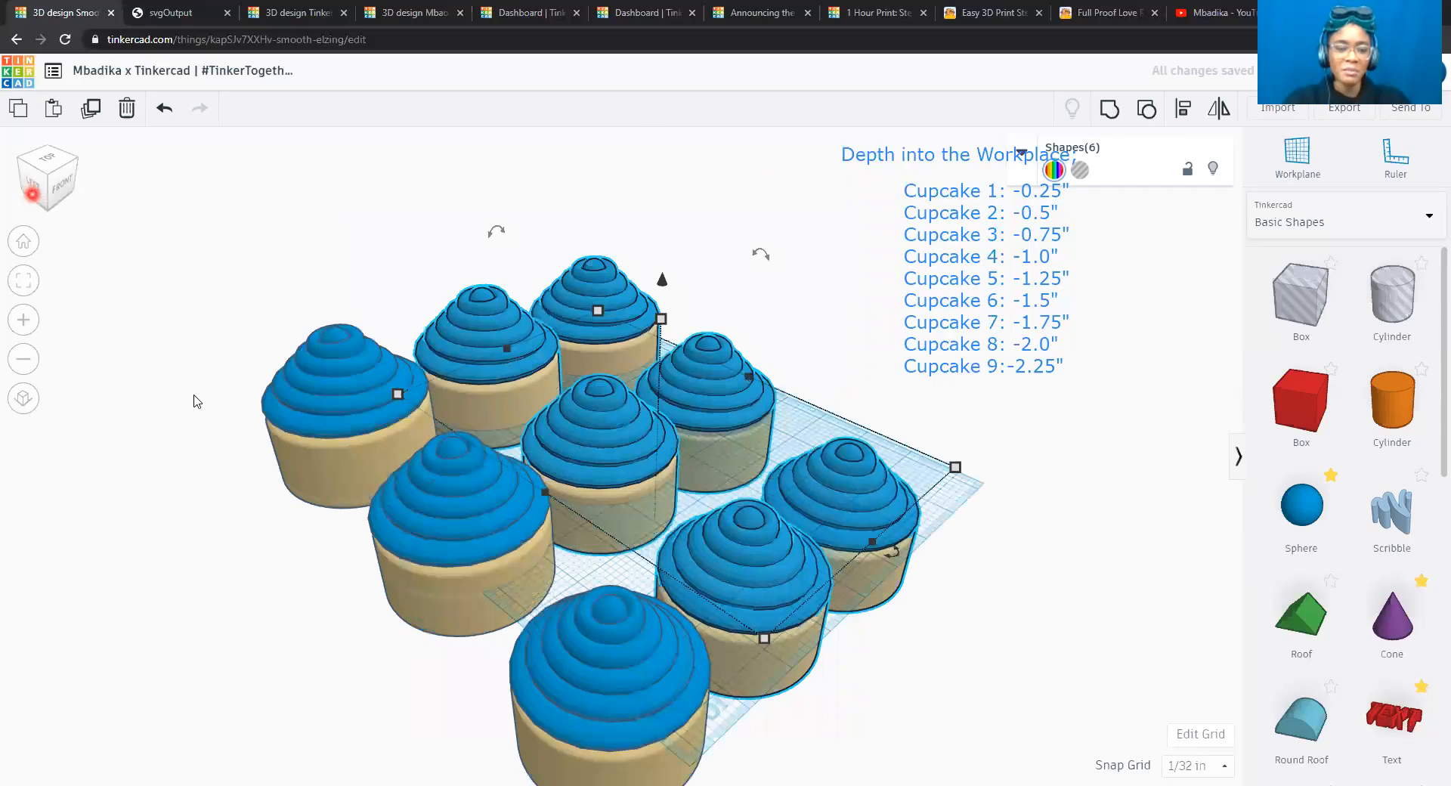
{"action": "left_click", "coordinate": [655, 641], "text": "shift"}
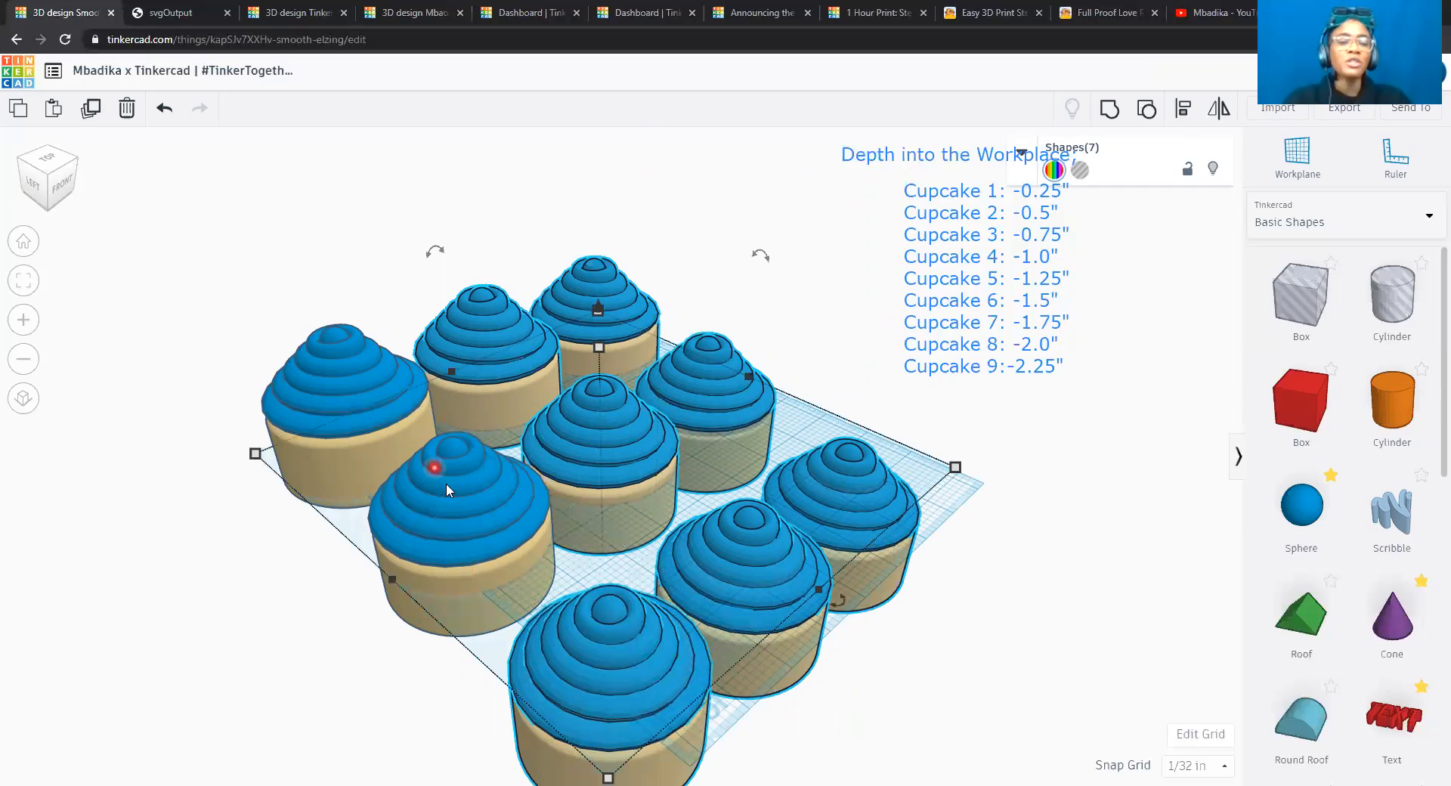
{"action": "left_click", "coordinate": [452, 488], "text": "shift"}
{"action": "left_click", "coordinate": [325, 366], "text": "shift"}
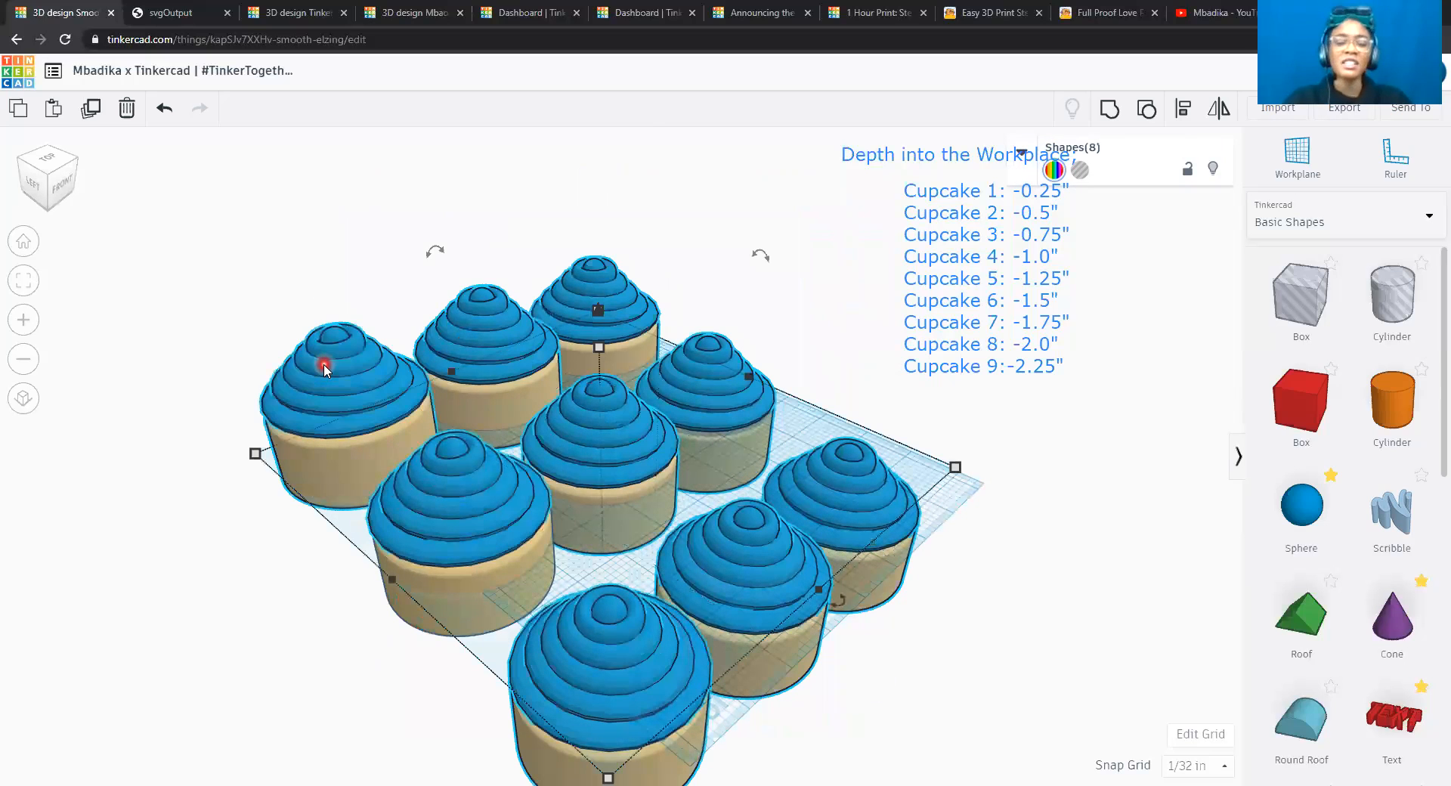
{"action": "key", "text": "ctrl+a"}
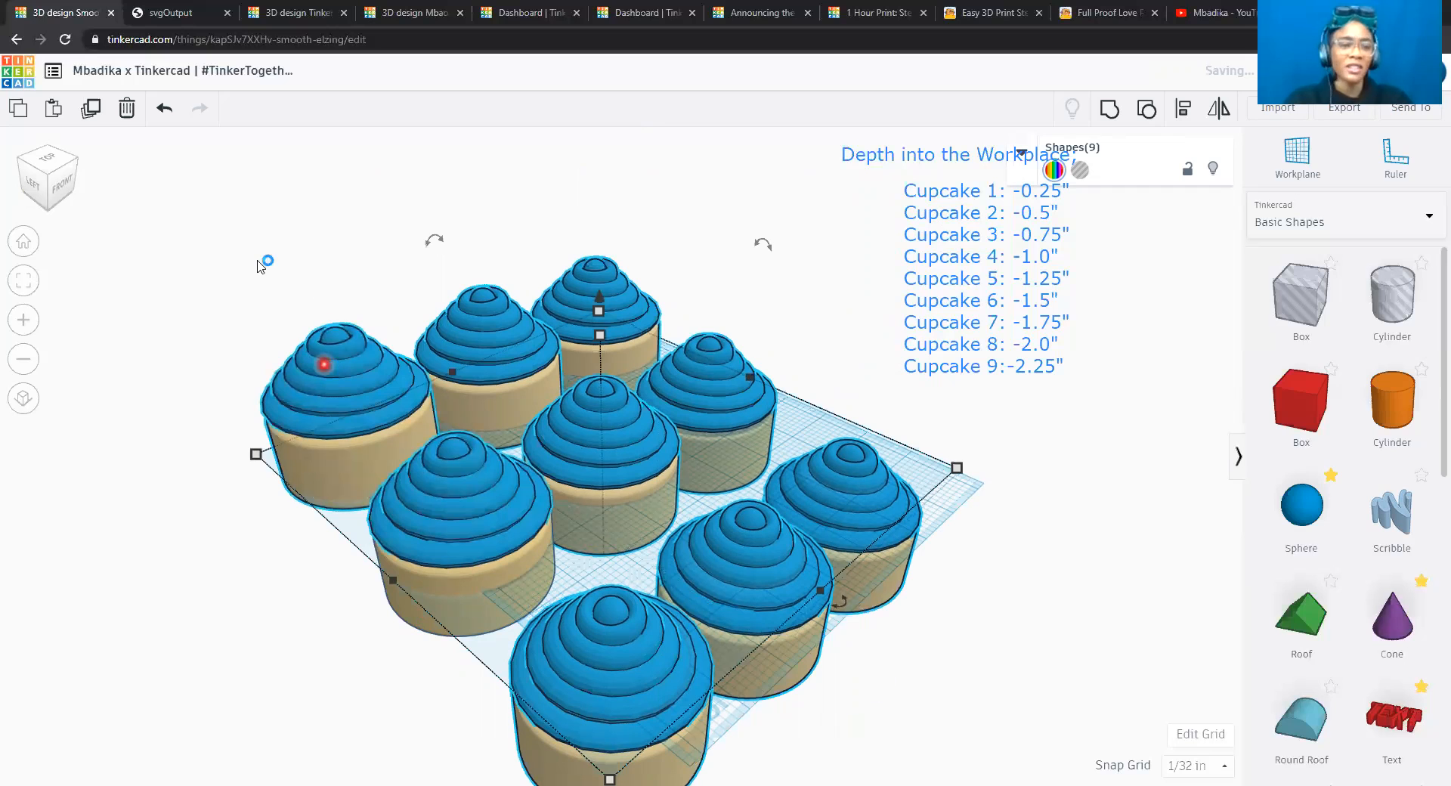
{"action": "left_click", "coordinate": [64, 164]}
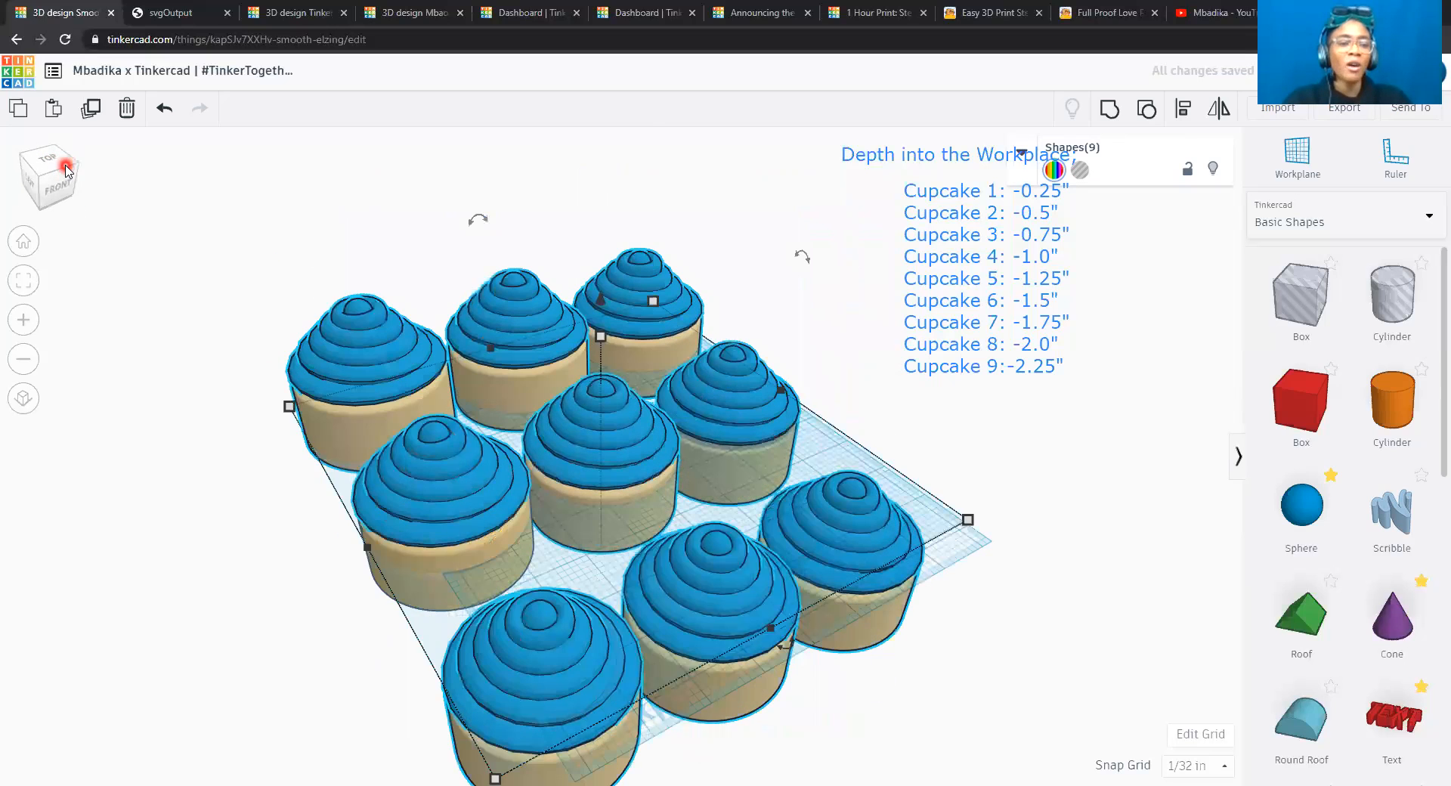
{"action": "key", "text": "Right"}
{"action": "key", "text": "Right"}
{"action": "key", "text": "Right"}
{"action": "key", "text": "Right"}
{"action": "key", "text": "Right"}
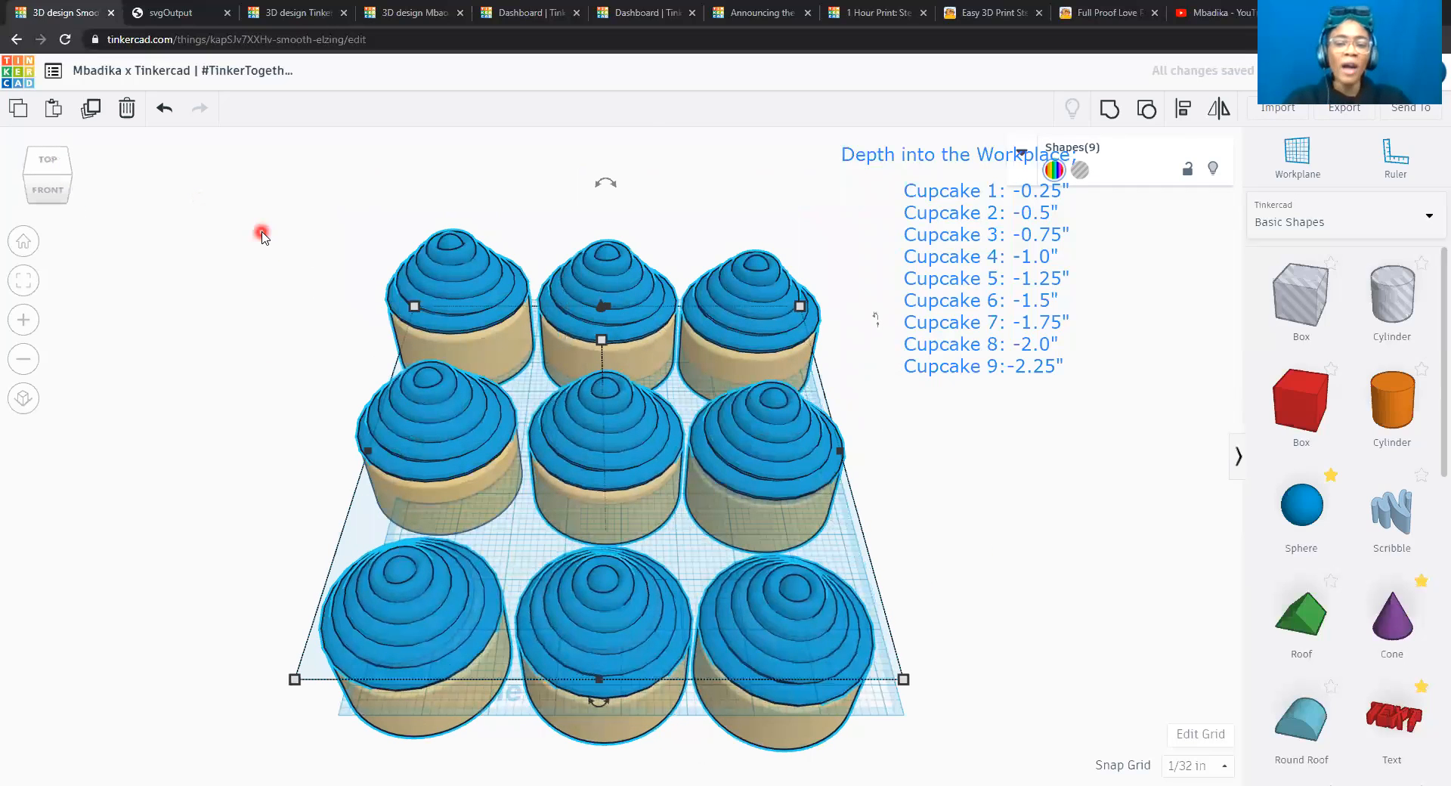
{"action": "key", "text": "Right"}
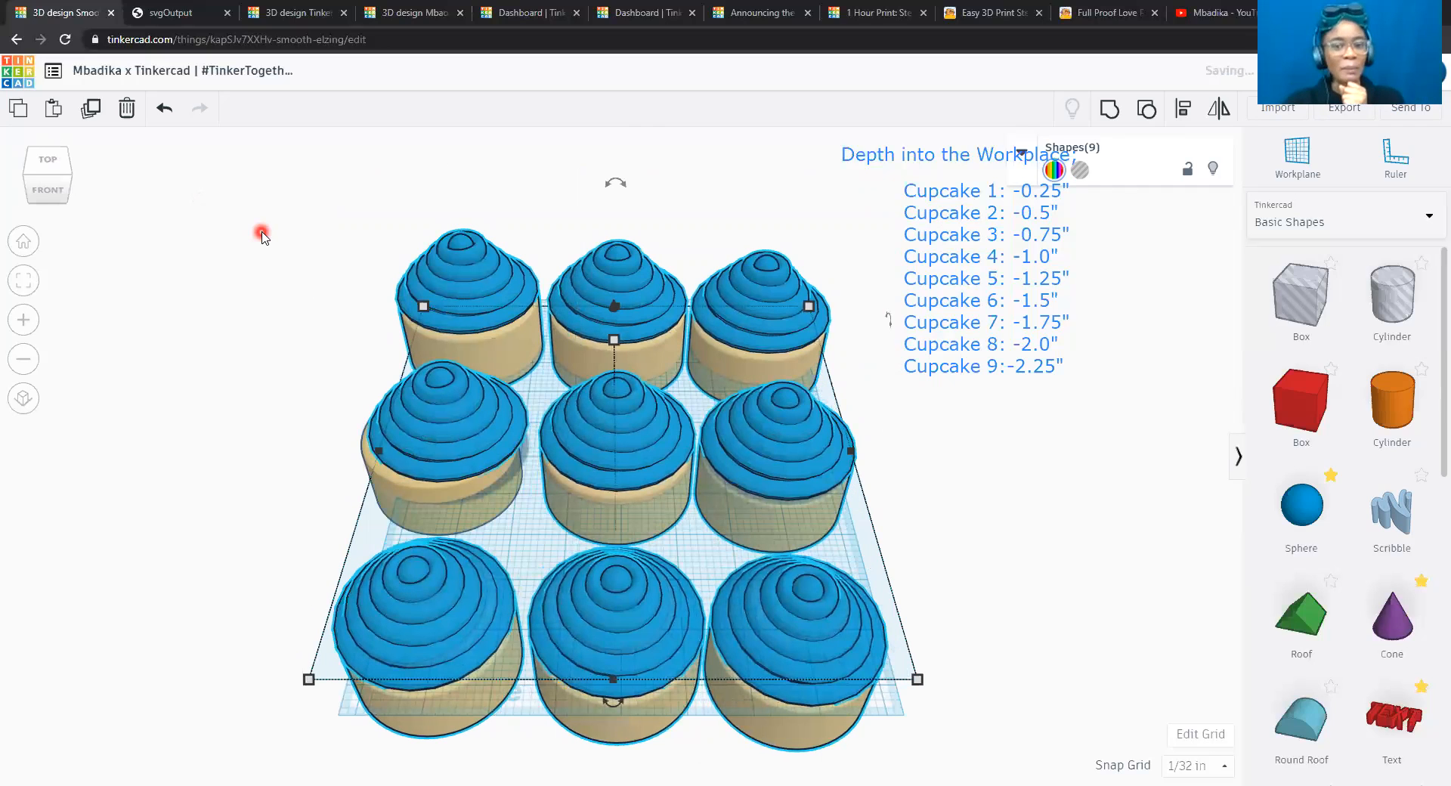
{"action": "key", "text": "Right"}
{"action": "key", "text": "Right"}
{"action": "key", "text": "Right"}
{"action": "key", "text": "Left"}
{"action": "key", "text": "Left"}
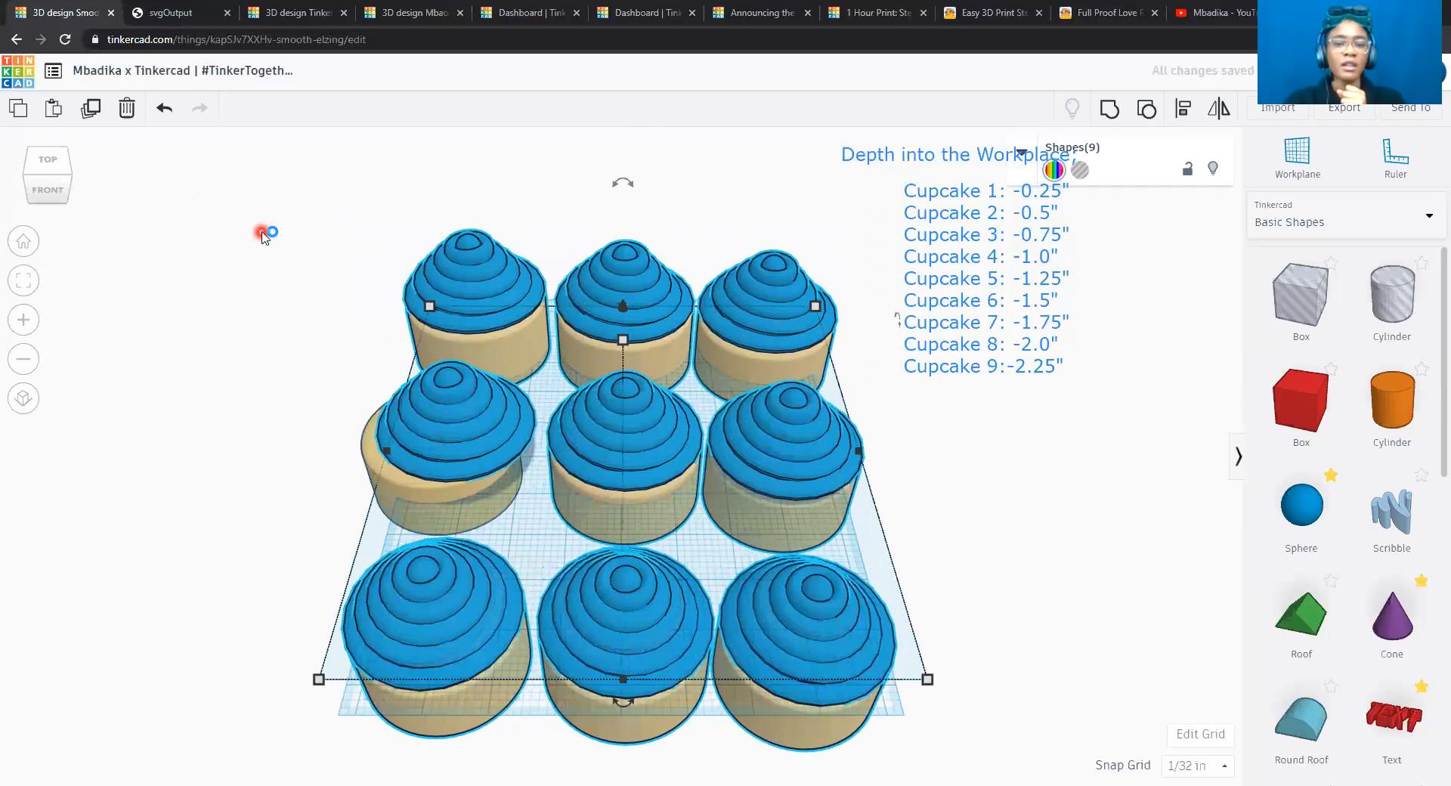